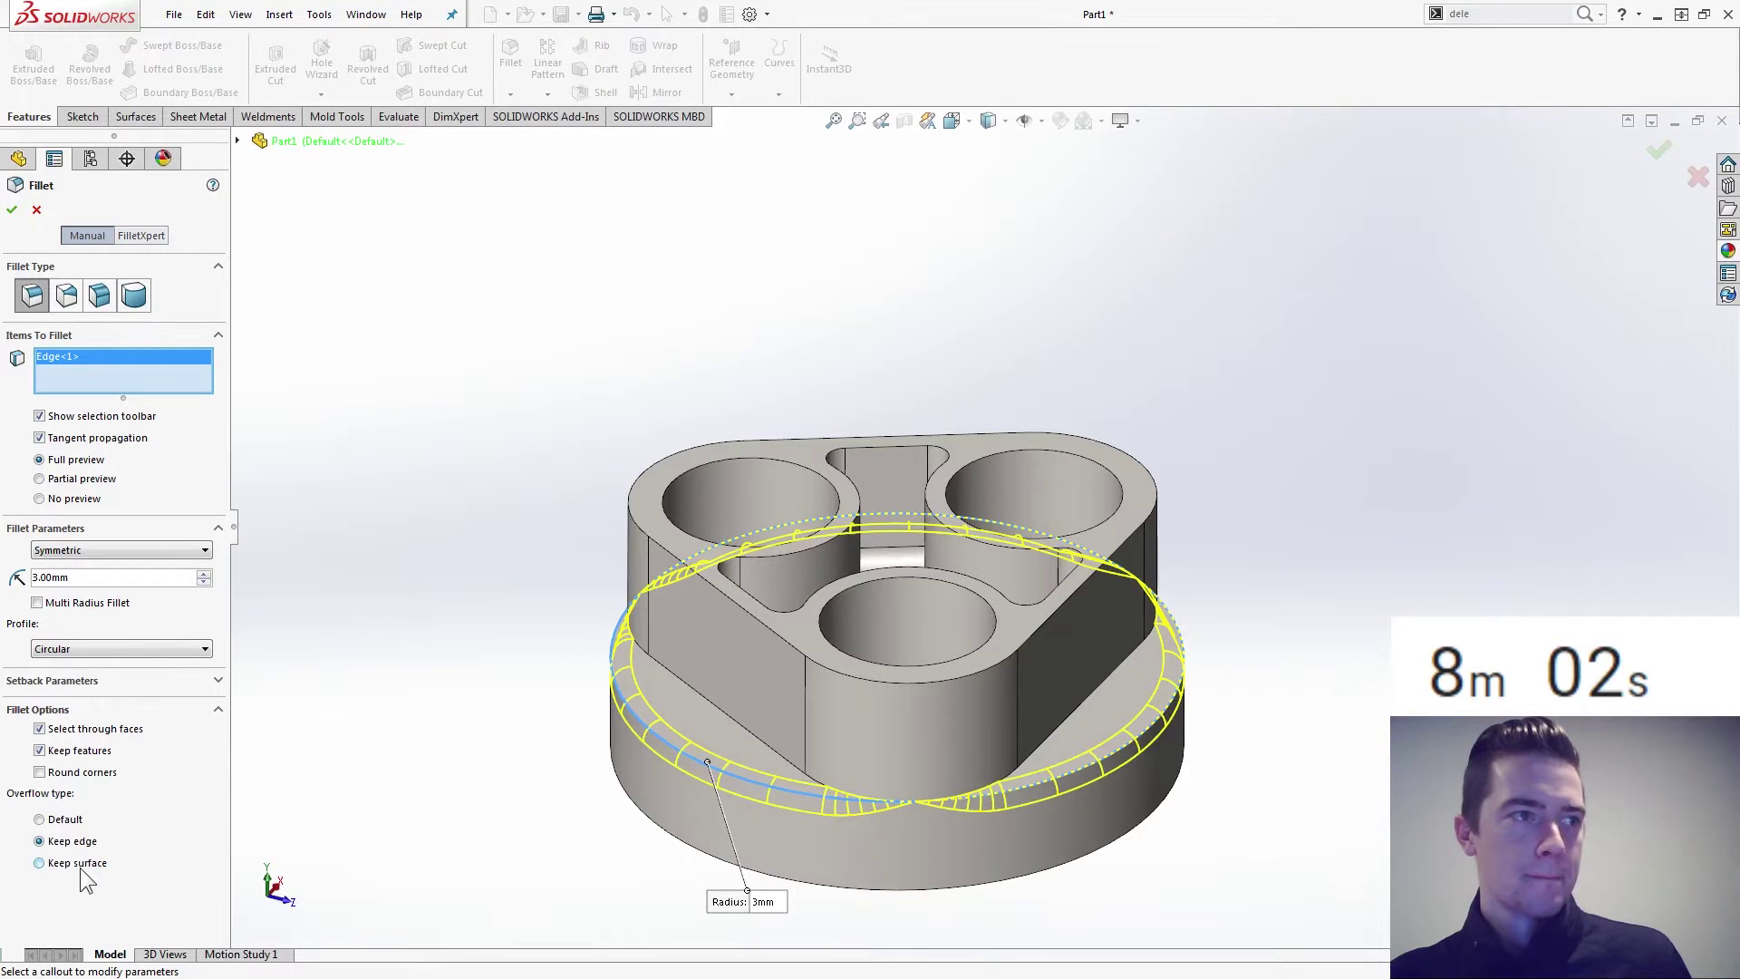
{"action": "left_click", "coordinate": [79, 868]}
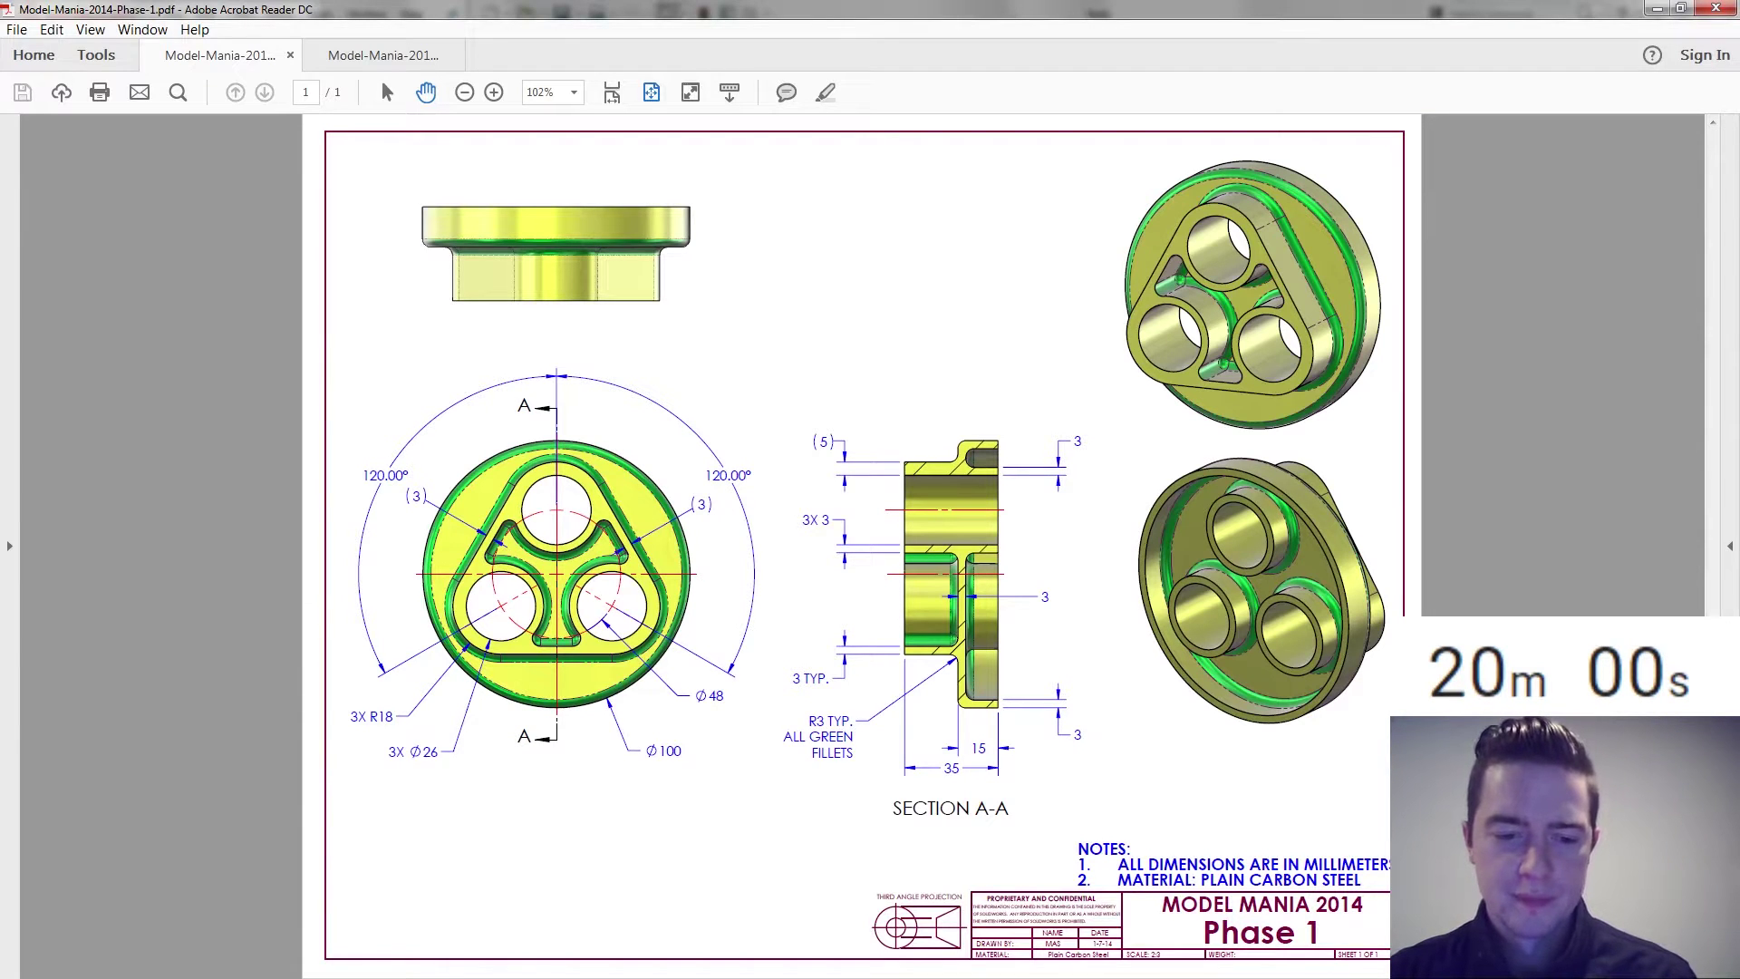
Switch from the drawing PDF to SOLIDWORKS and start a sketch on the Top plane.
{"action": "key", "text": "alt+Tab"}
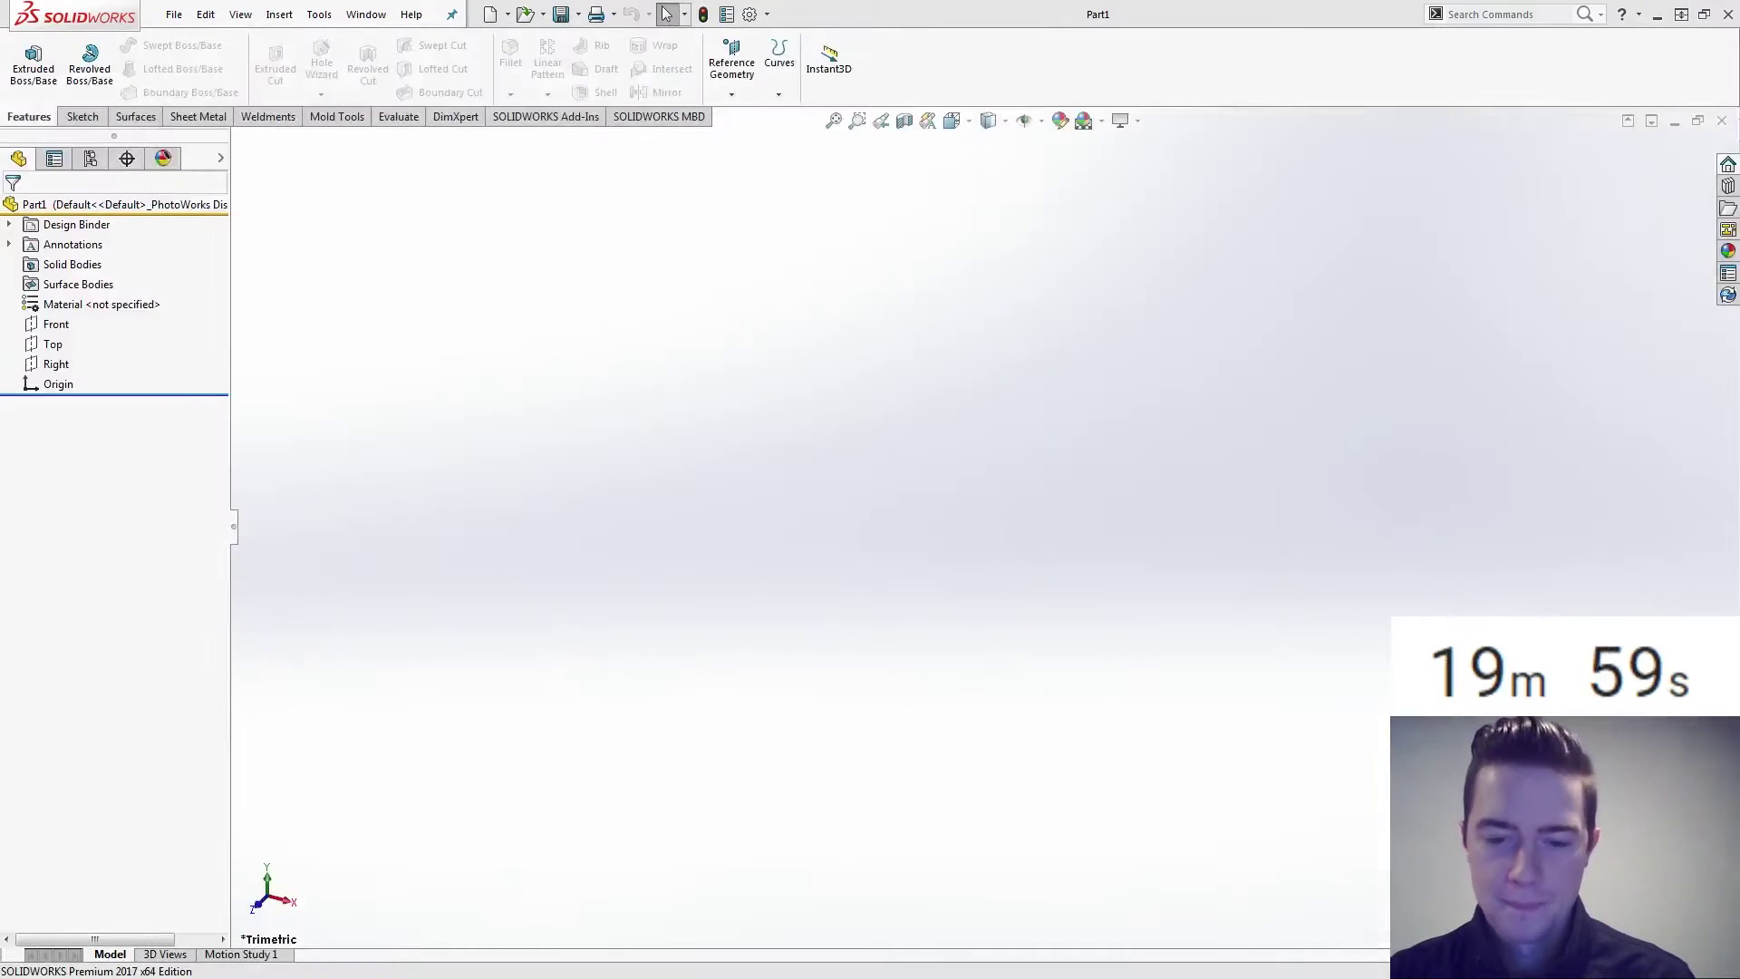
{"action": "left_click", "coordinate": [53, 343]}
{"action": "left_click", "coordinate": [132, 286]}
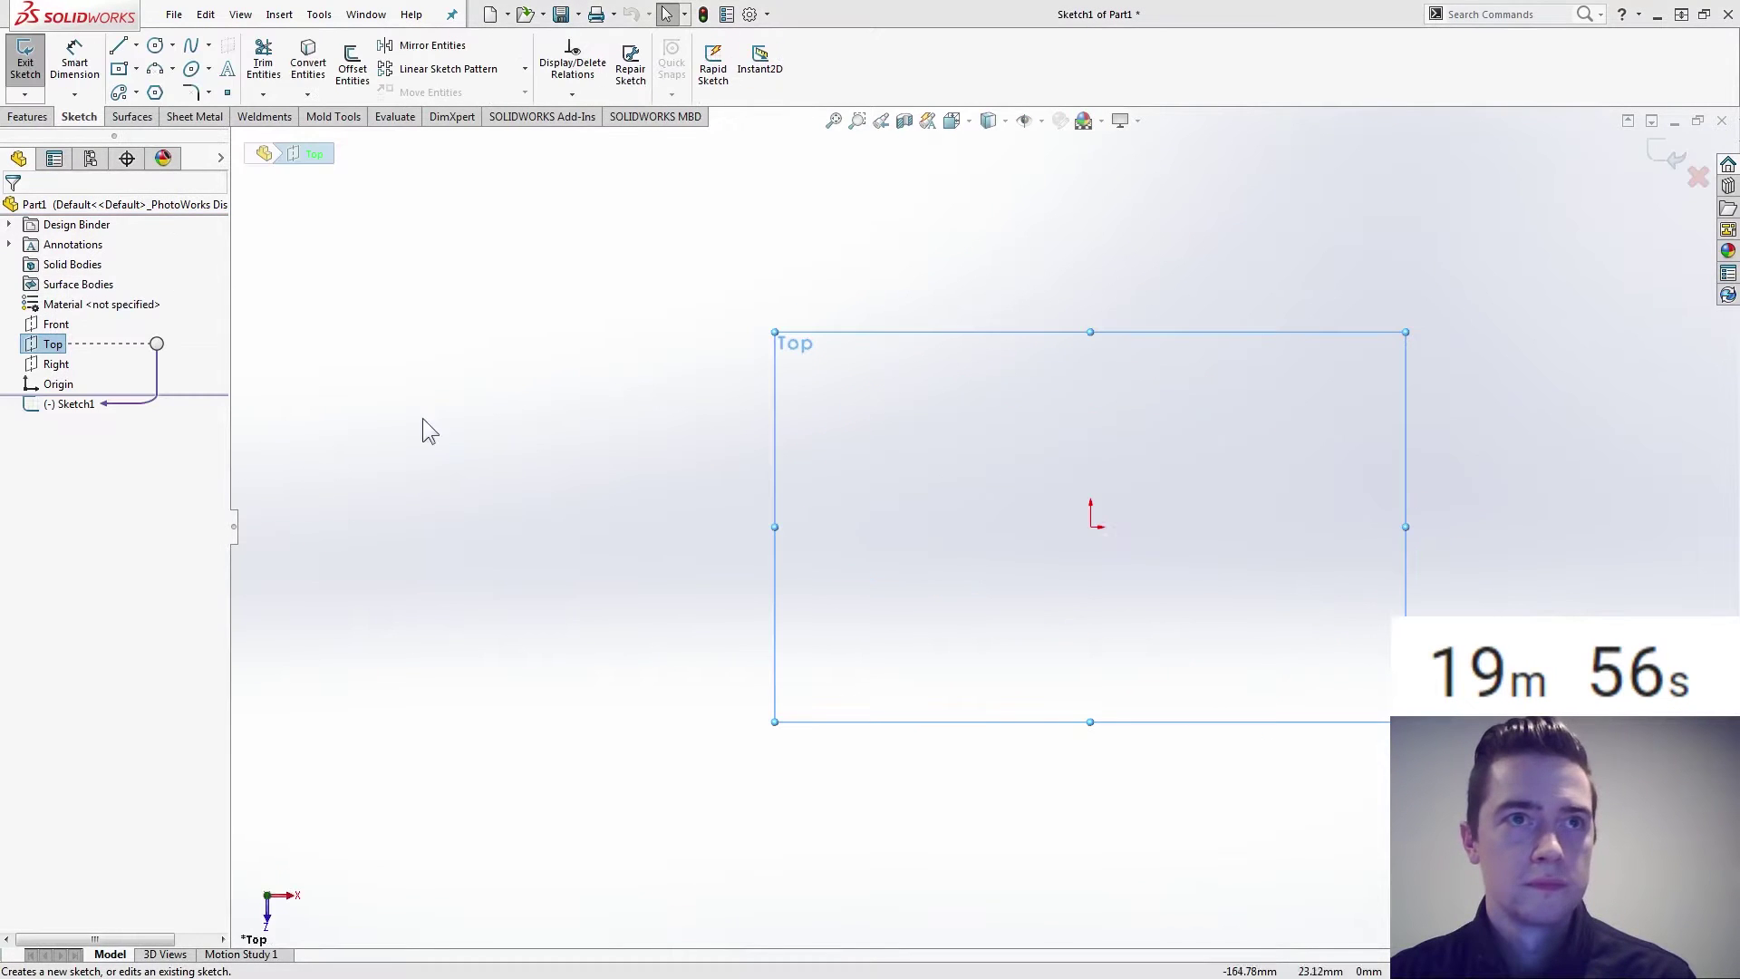
Sketch a circle centred on the origin and dimension its diameter as 100 mm.
{"action": "left_click", "coordinate": [155, 45]}
{"action": "left_click", "coordinate": [1093, 529]}
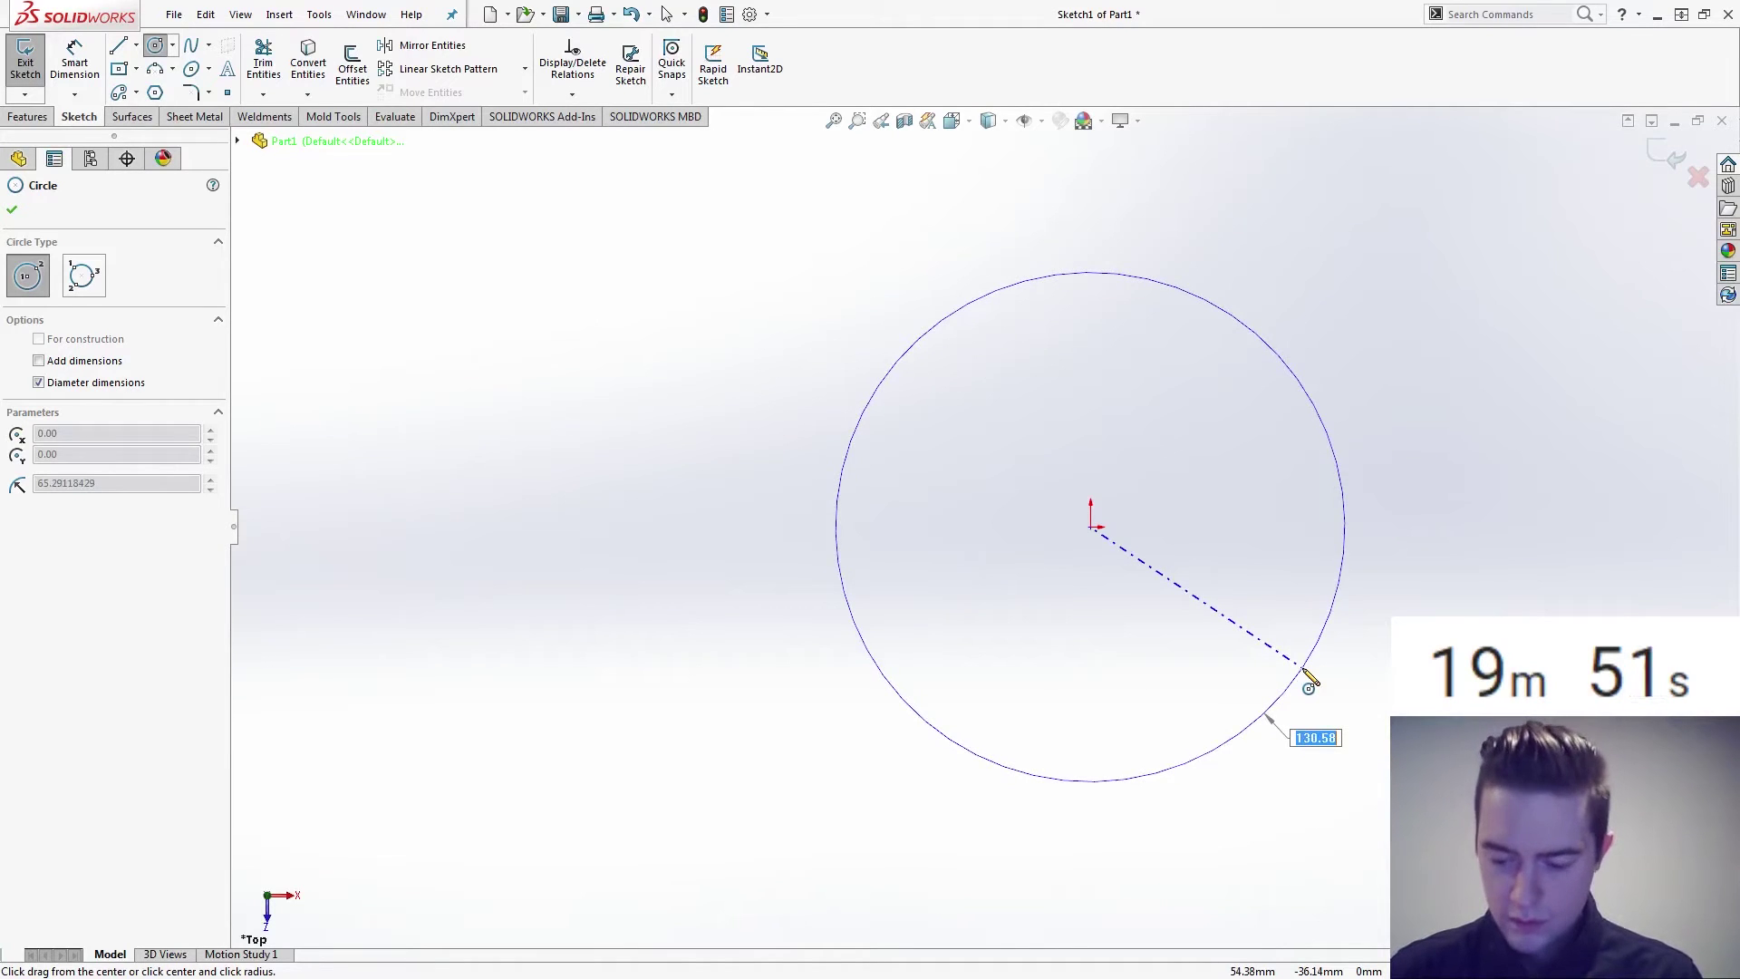
{"action": "type", "text": "100"}
{"action": "key", "text": "Return"}
{"action": "right_click_drag", "start_coordinate": [1352, 703], "coordinate": [1308, 569]}
{"action": "left_click", "coordinate": [1278, 598]}
{"action": "left_click", "coordinate": [1364, 675]}
{"action": "key", "text": "Return"}
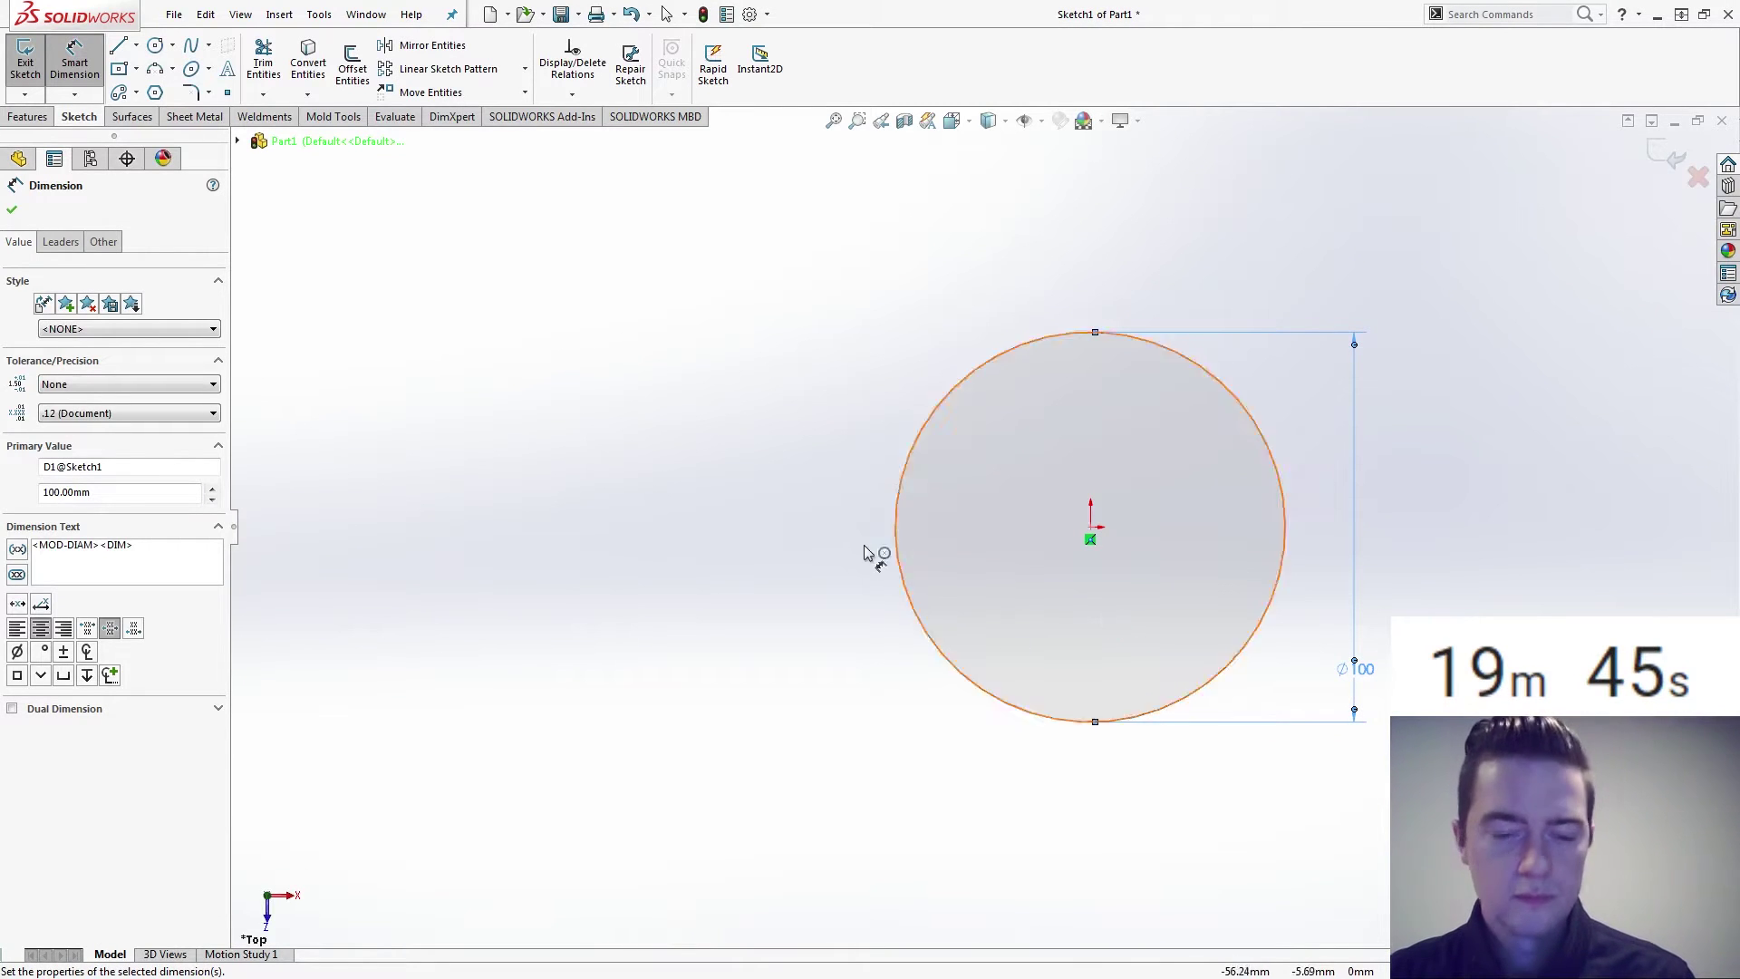
Sketch a closed triangle around the origin inside the circle, with its apex above the origin, a horizontal base and a closing side about 61 mm long.
{"action": "key", "text": "l"}
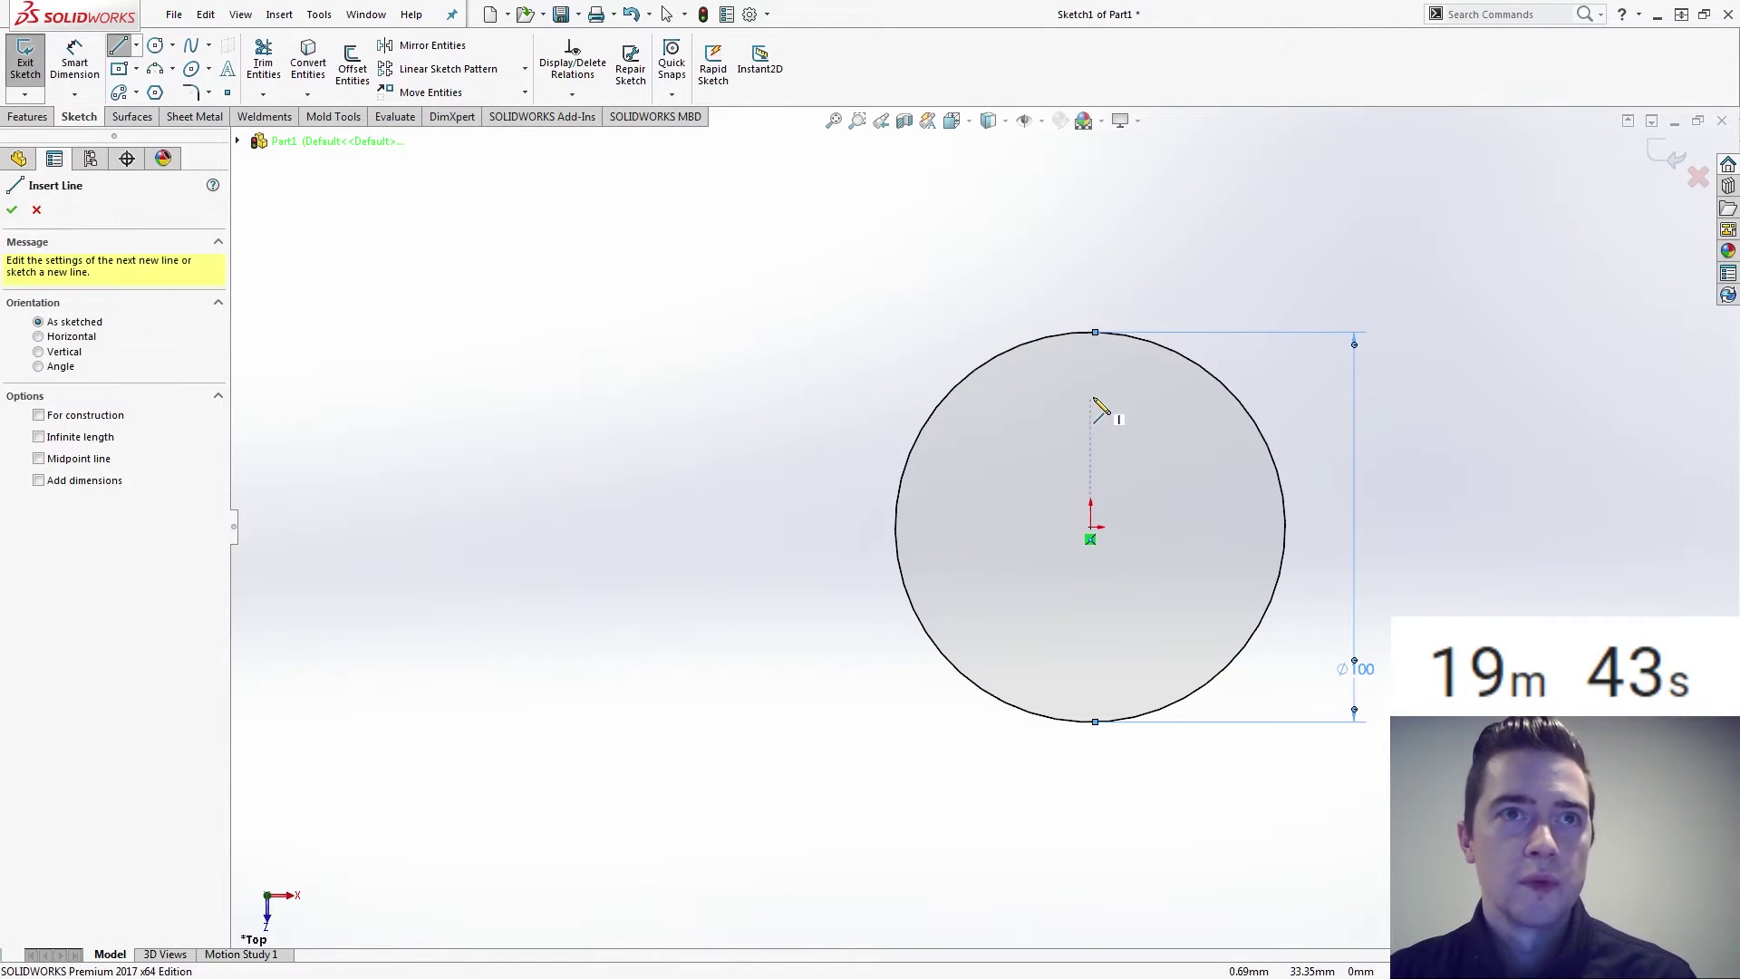
{"action": "left_click", "coordinate": [1091, 394]}
{"action": "left_click", "coordinate": [949, 589]}
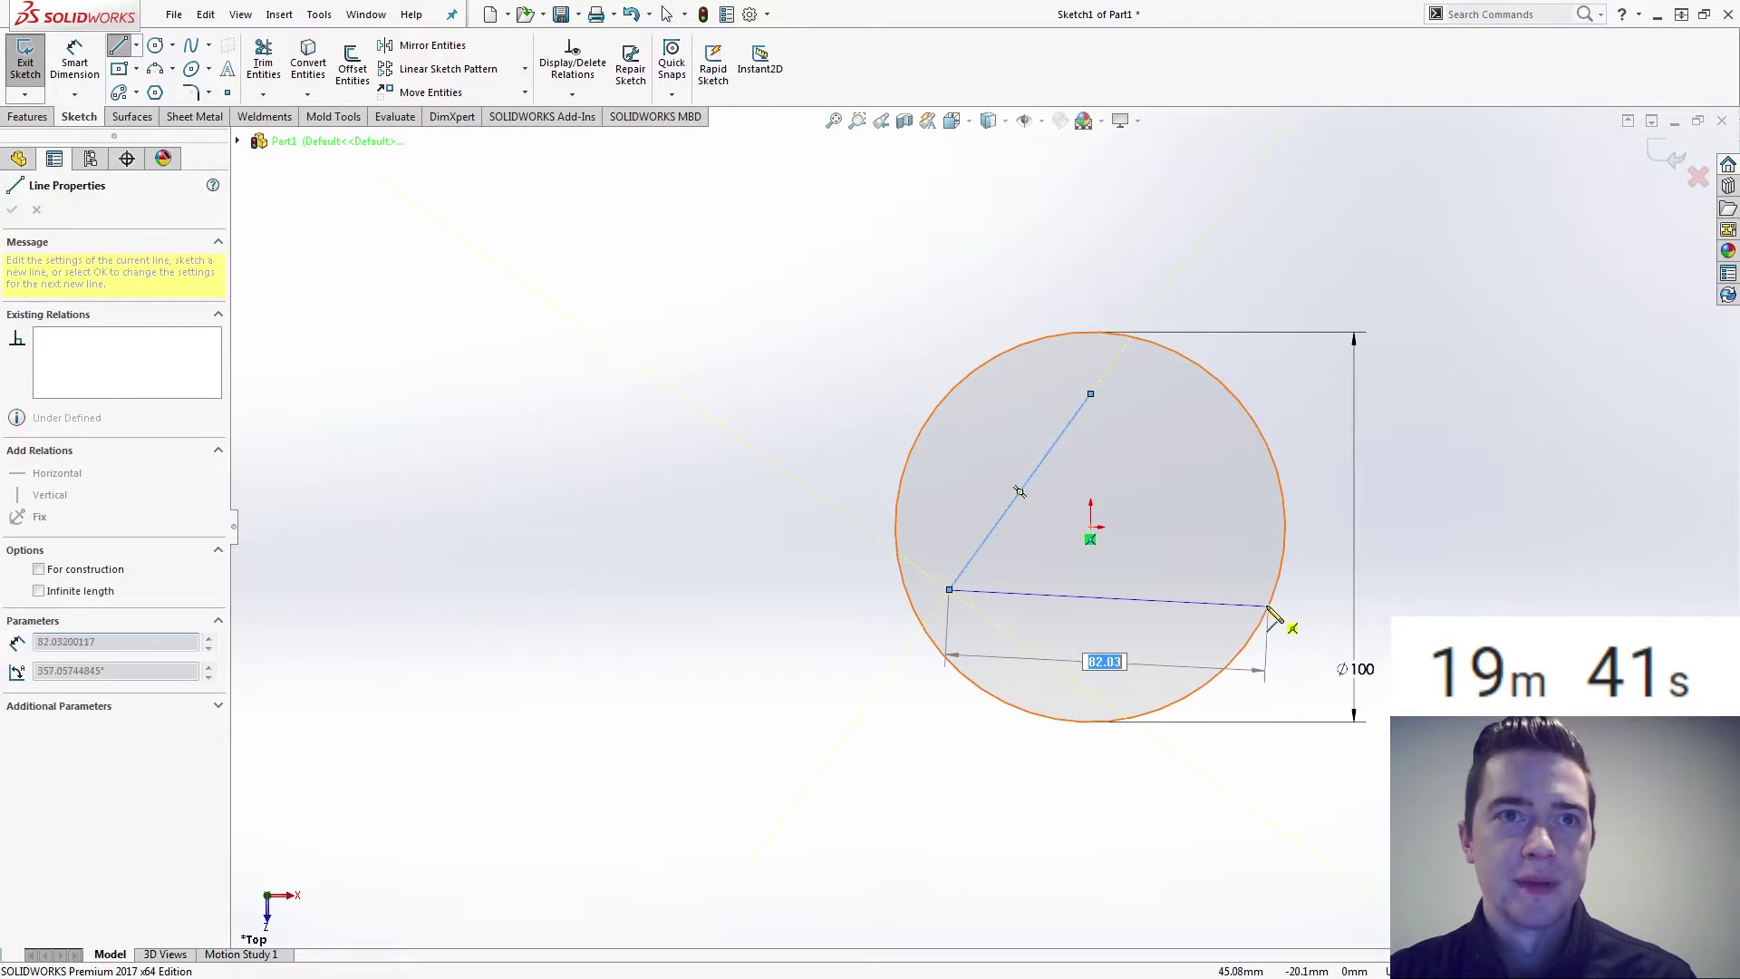
{"action": "left_click", "coordinate": [1227, 589]}
{"action": "left_click", "coordinate": [1090, 394]}
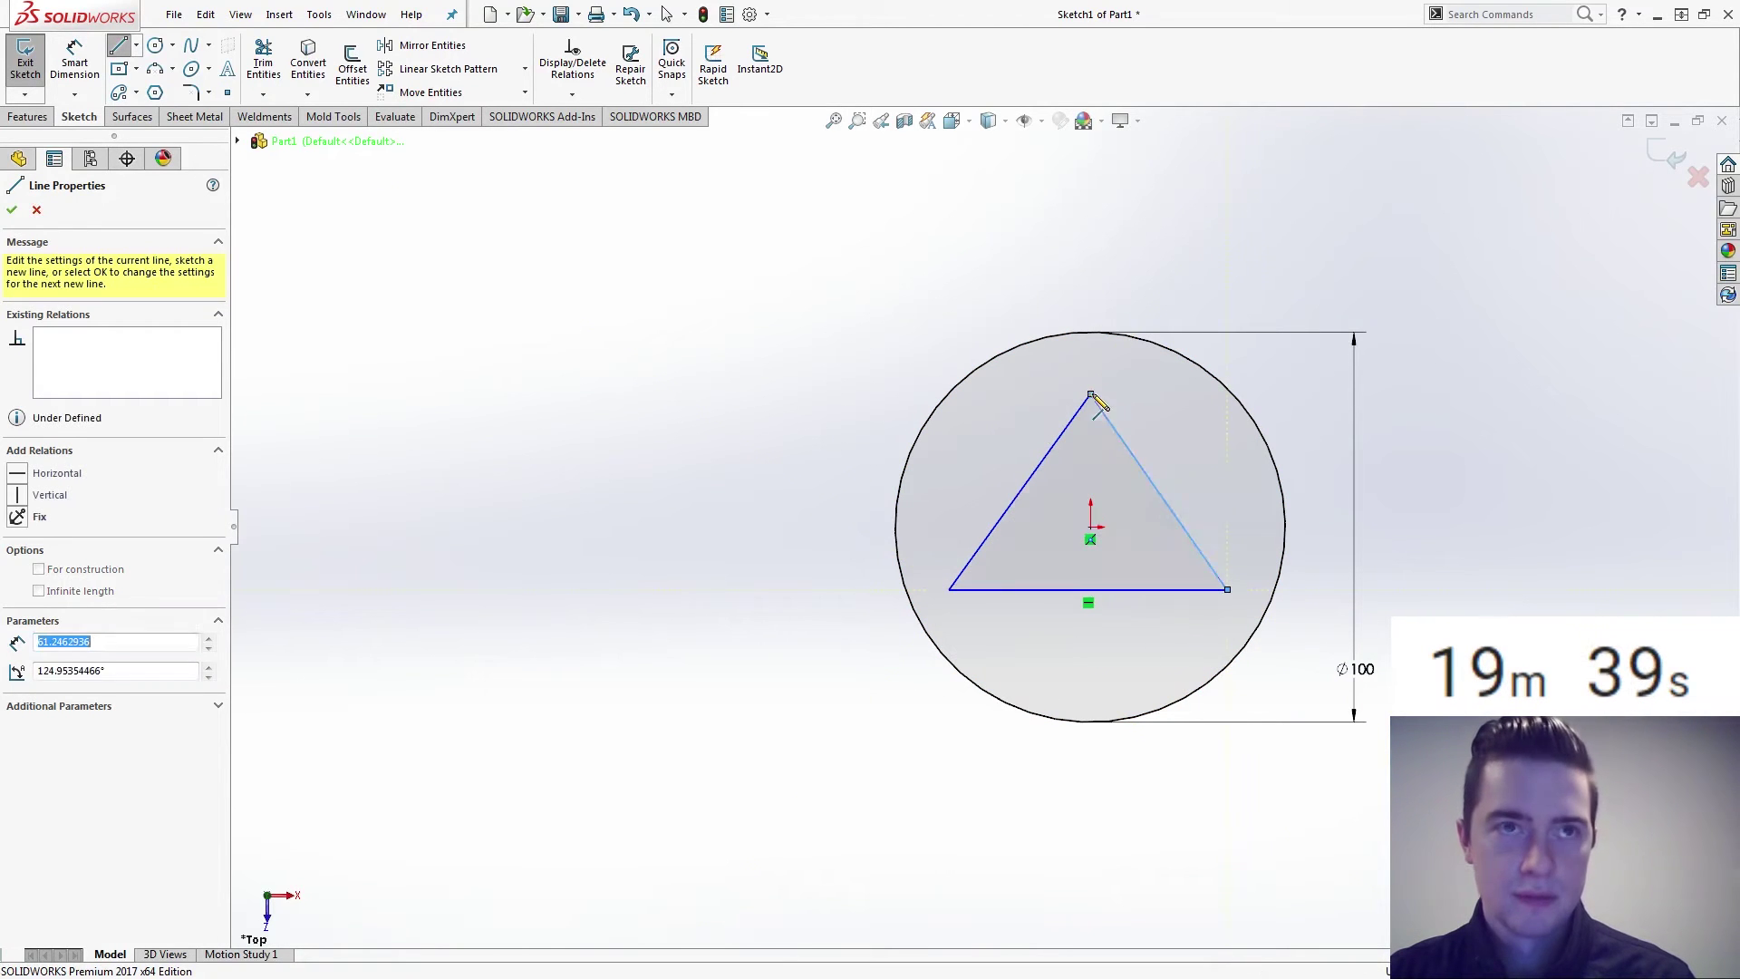
{"action": "key", "text": "Escape"}
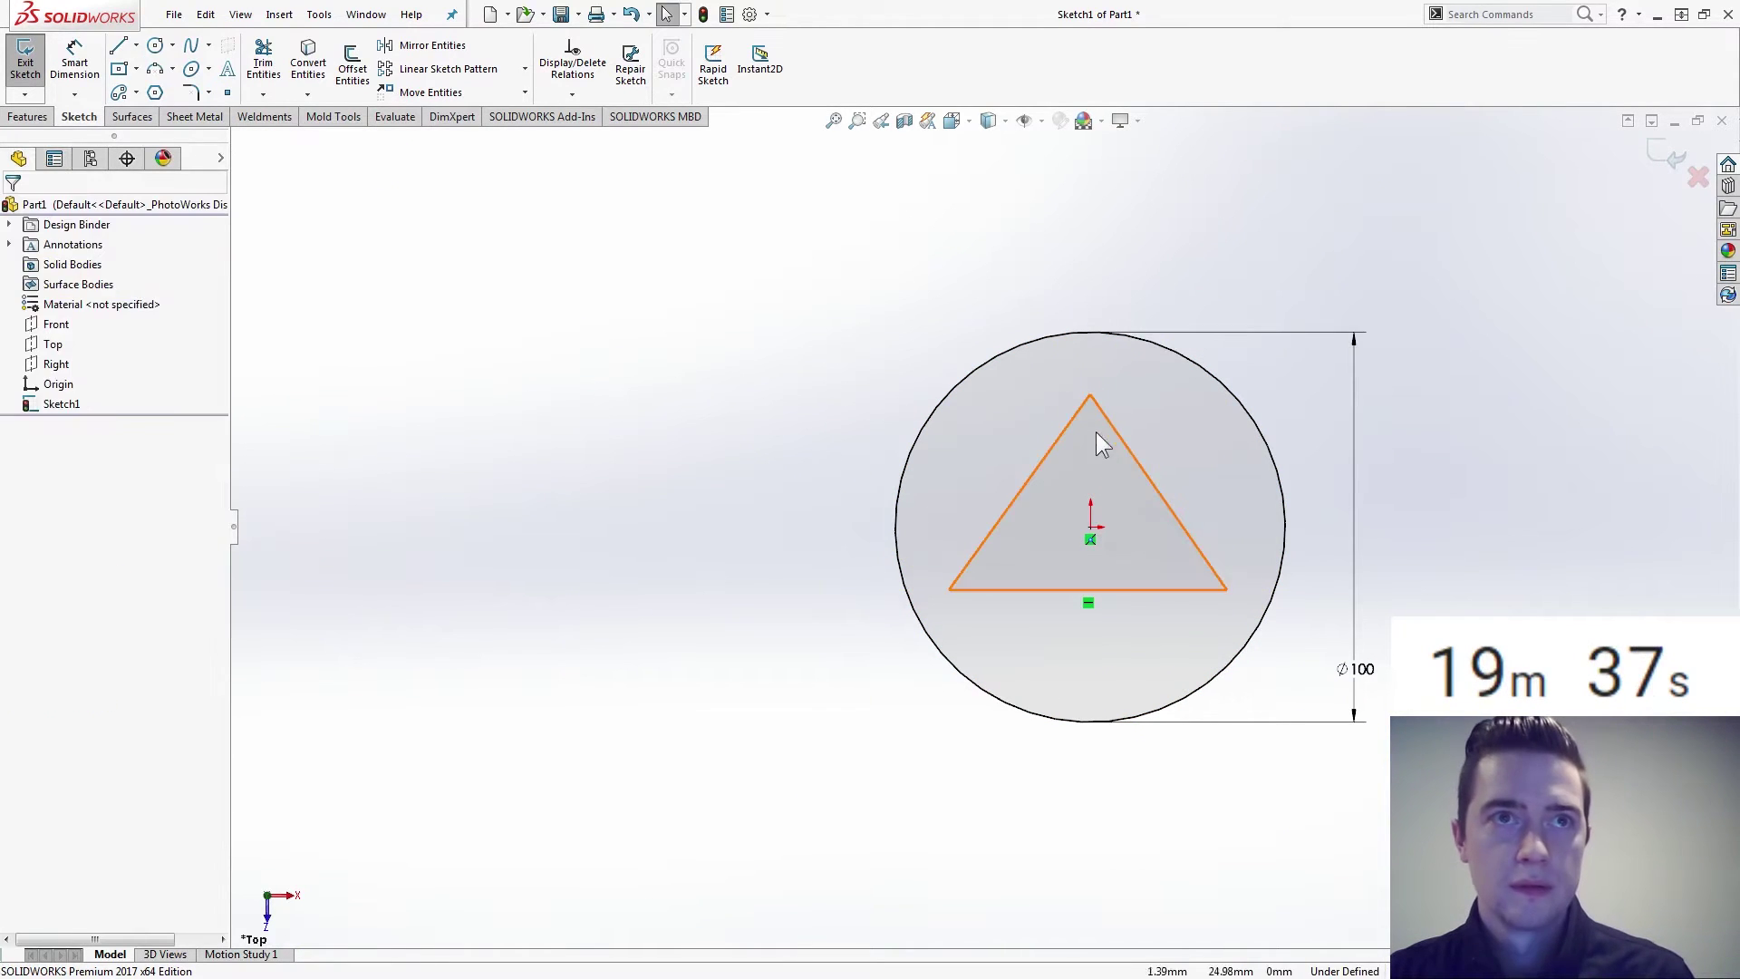
Add a vertical relation between the triangle's apex and the origin.
{"action": "left_click", "coordinate": [1090, 395]}
{"action": "left_click", "coordinate": [1089, 525], "text": "ctrl"}
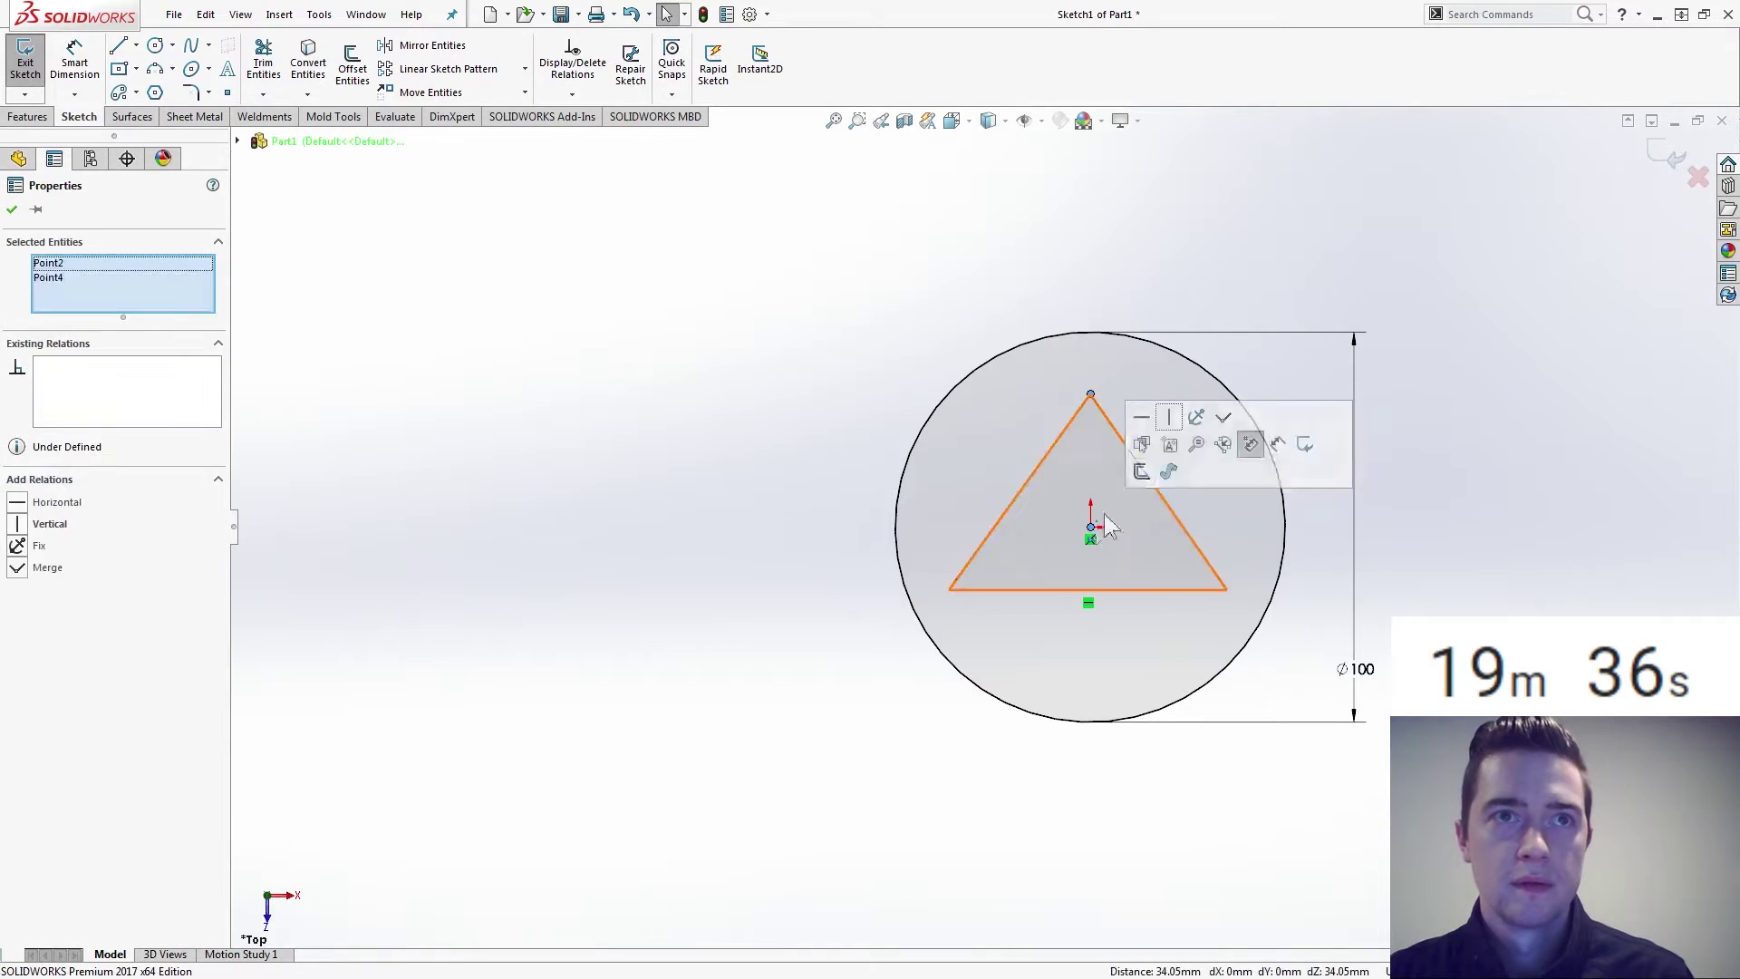
{"action": "left_click", "coordinate": [1168, 417]}
{"action": "left_click", "coordinate": [769, 519]}
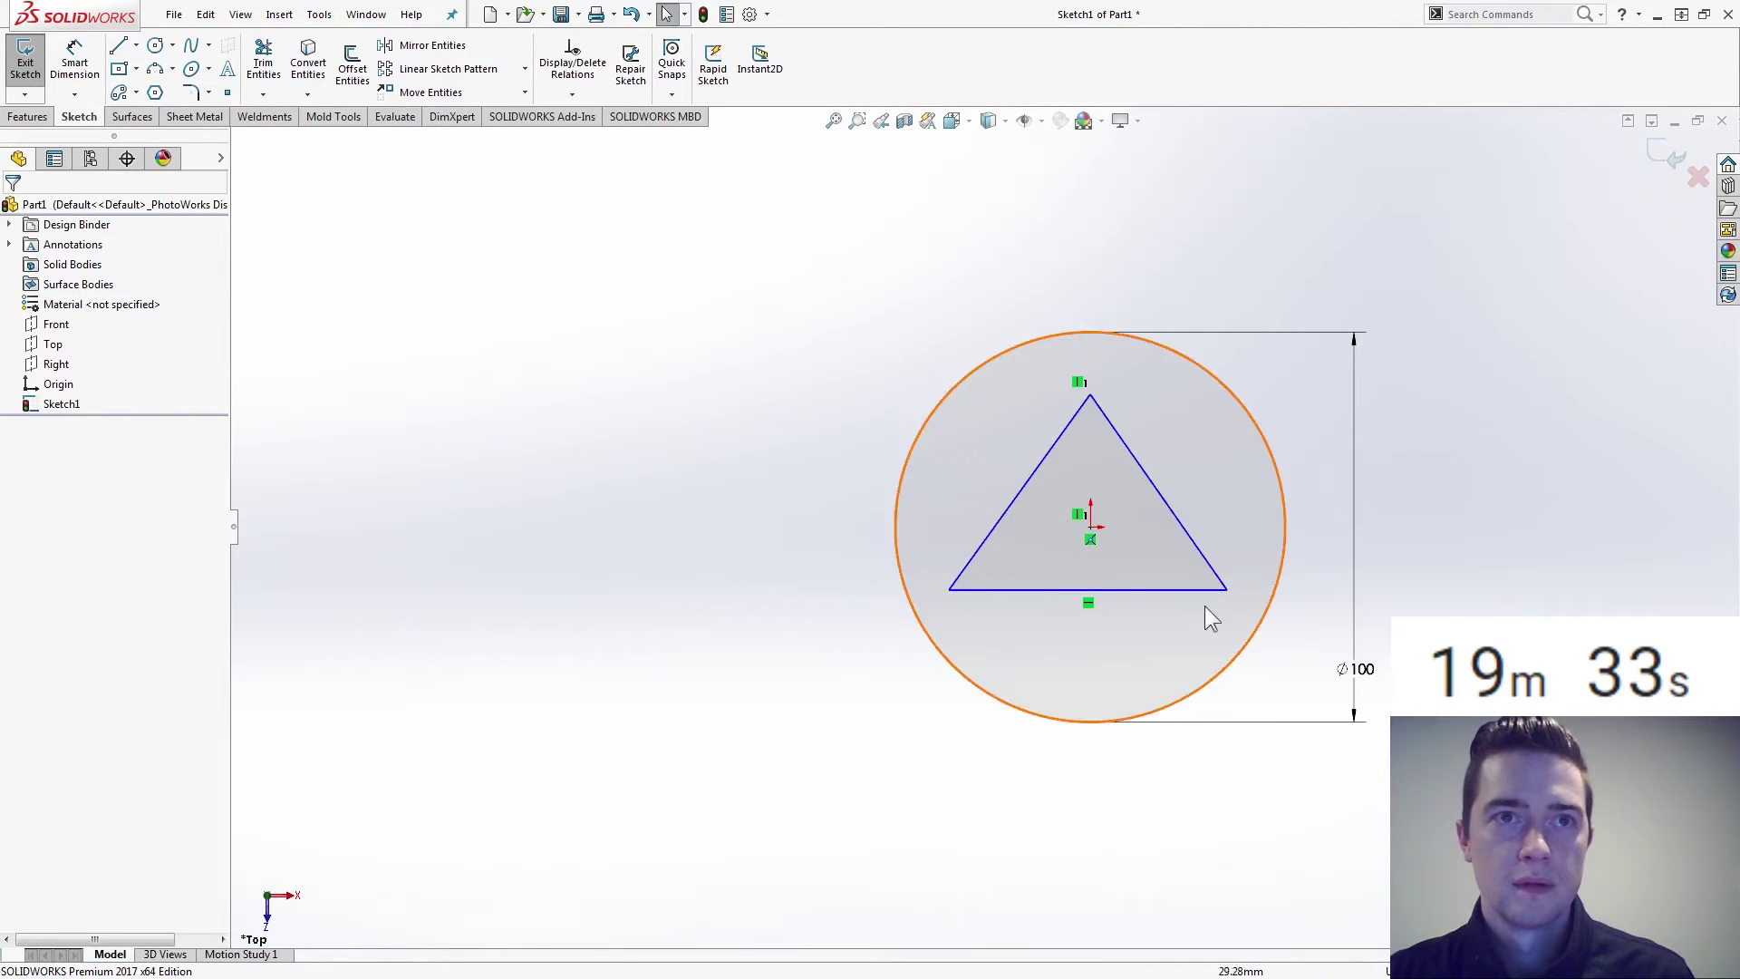
Make the three sides of the triangle equal in length.
{"action": "mouse_move", "coordinate": [1195, 617]}
{"action": "left_mouse_down"}
{"action": "mouse_move", "coordinate": [972, 437]}
{"action": "mouse_move", "coordinate": [1049, 589]}
{"action": "mouse_move", "coordinate": [1183, 649]}
{"action": "left_mouse_up"}
{"action": "left_click", "coordinate": [1022, 492]}
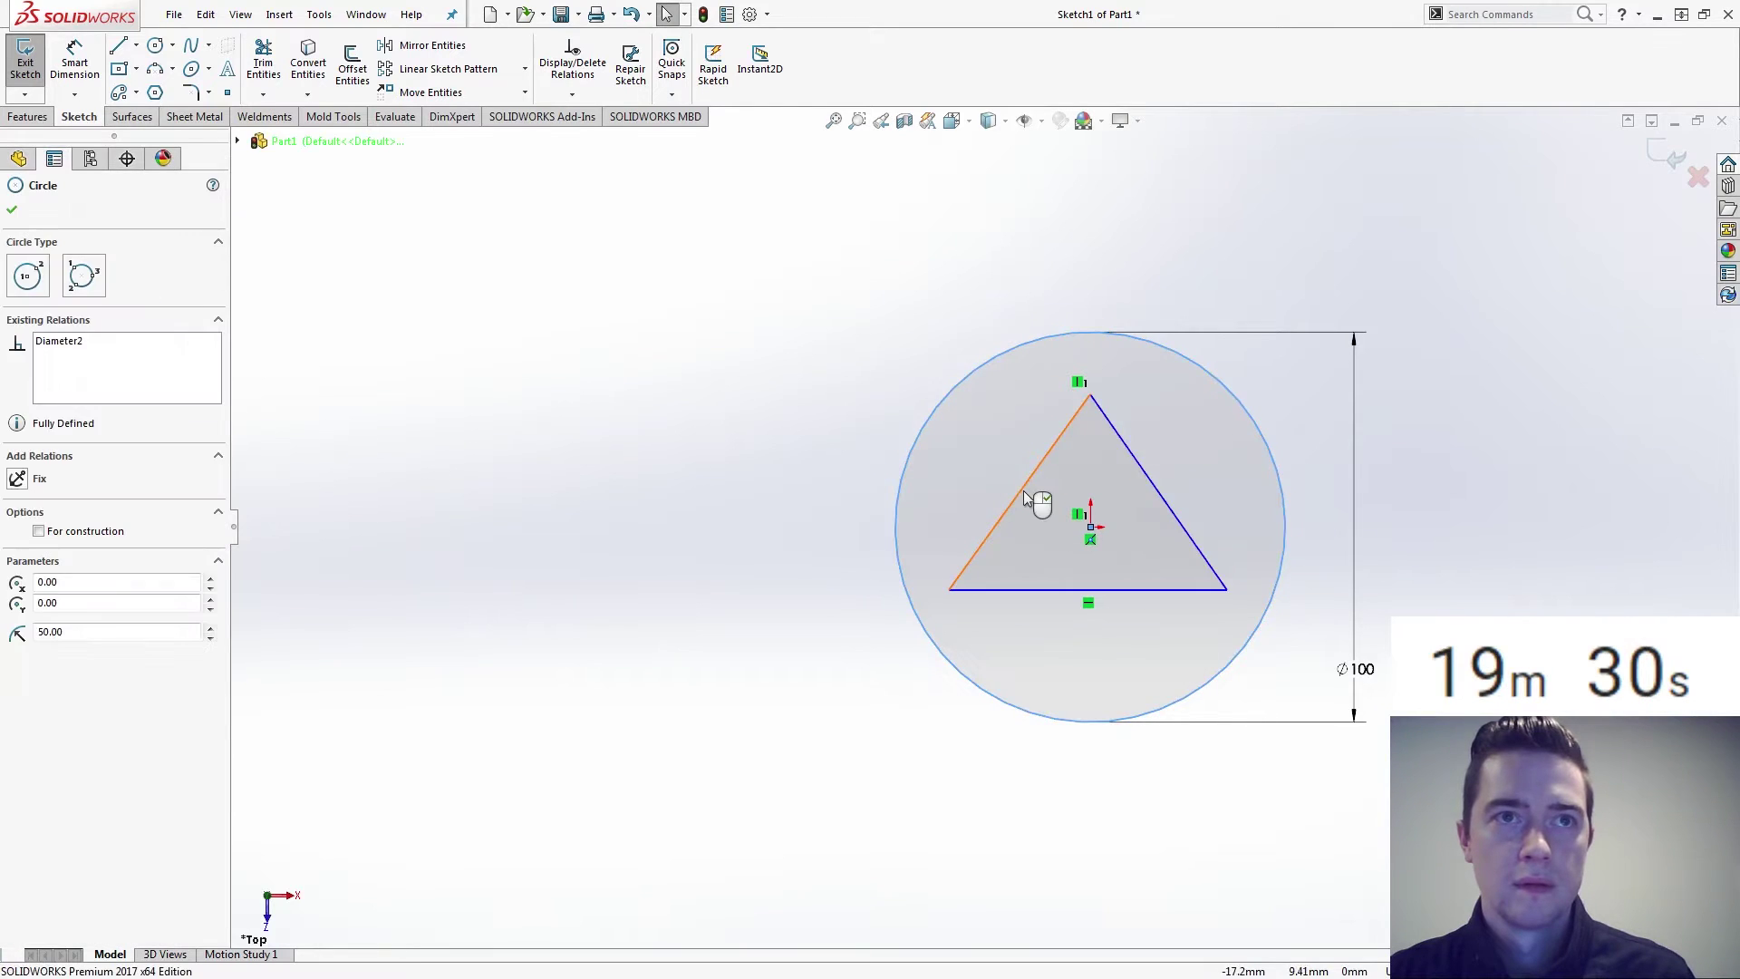
{"action": "left_click", "coordinate": [1166, 504], "text": "ctrl"}
{"action": "left_click", "coordinate": [1168, 590], "text": "ctrl"}
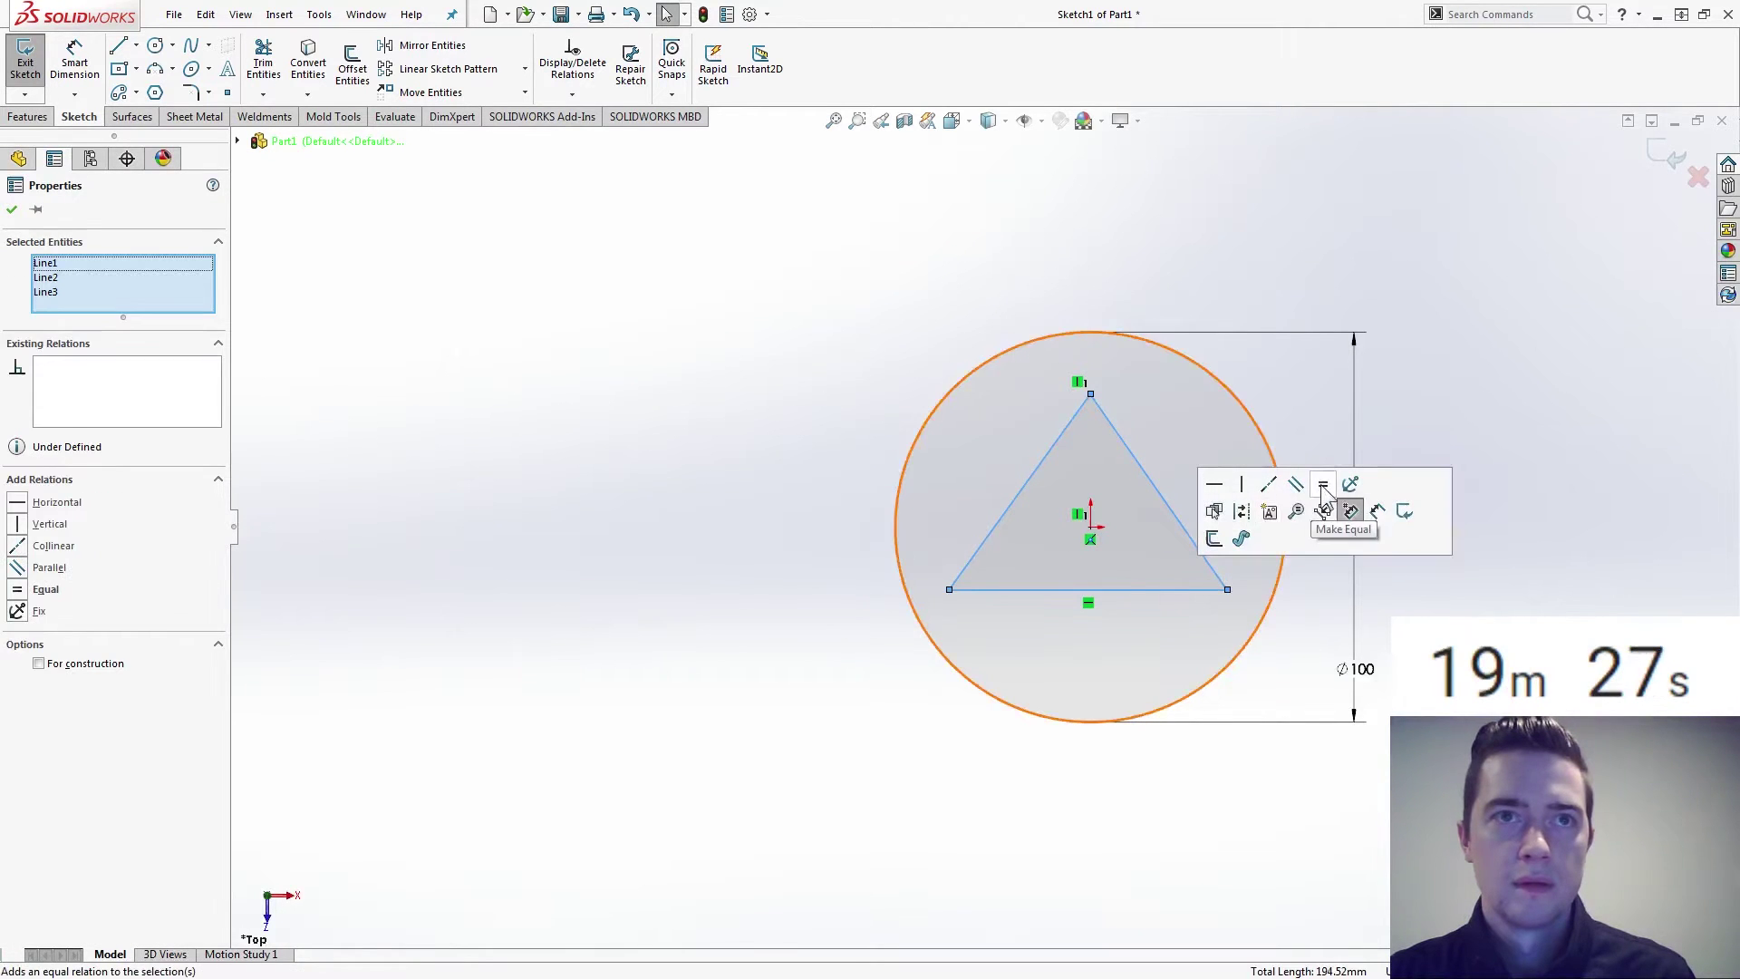
{"action": "left_click", "coordinate": [1322, 488]}
{"action": "left_click", "coordinate": [787, 662]}
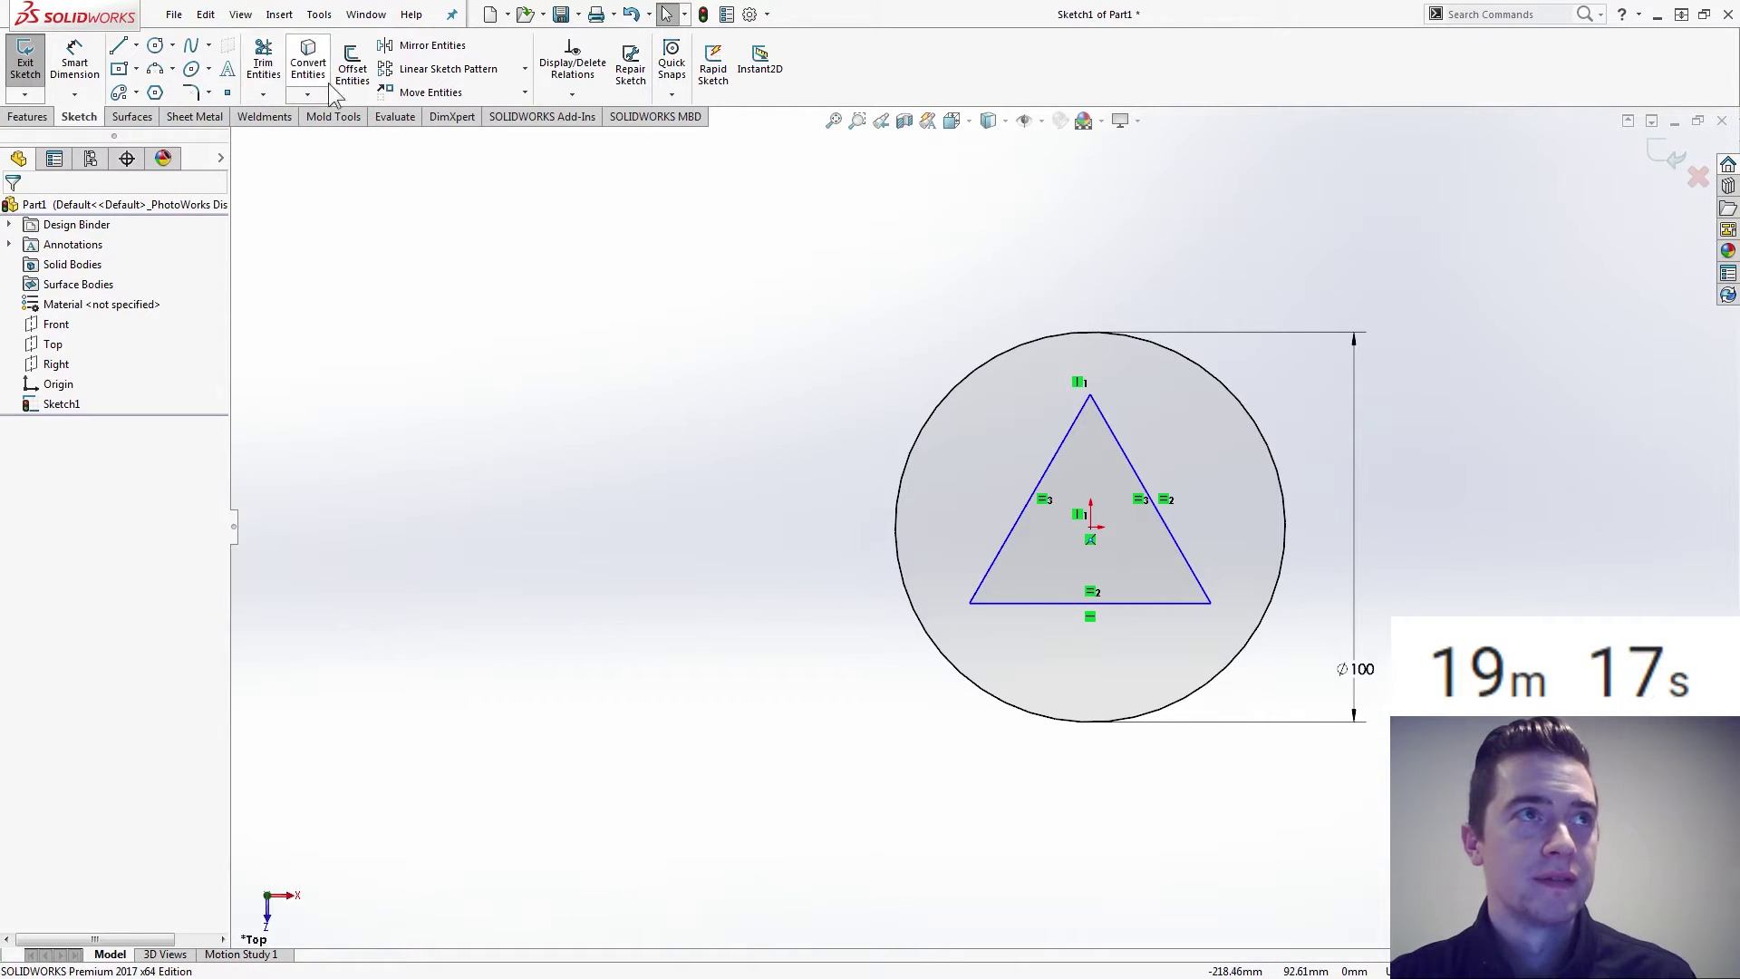
Round all three corners of the triangle with 10 mm sketch fillets.
{"action": "left_click", "coordinate": [196, 94]}
{"action": "left_click", "coordinate": [1098, 396]}
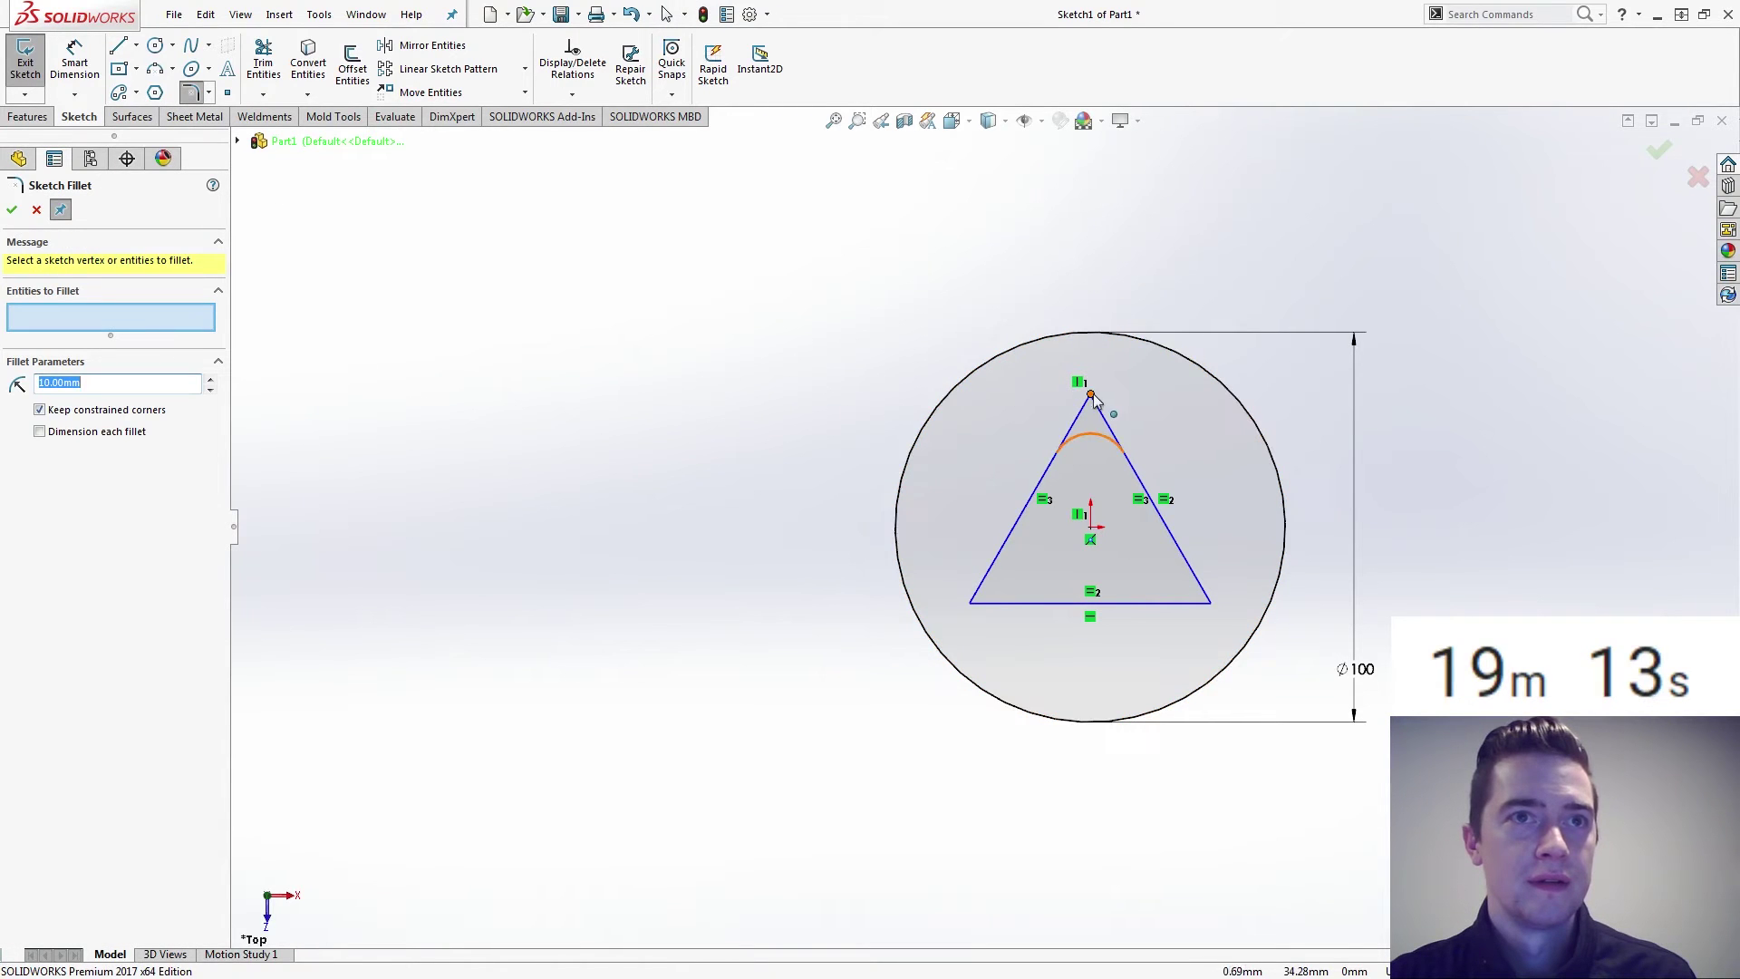
{"action": "key", "text": "Return"}
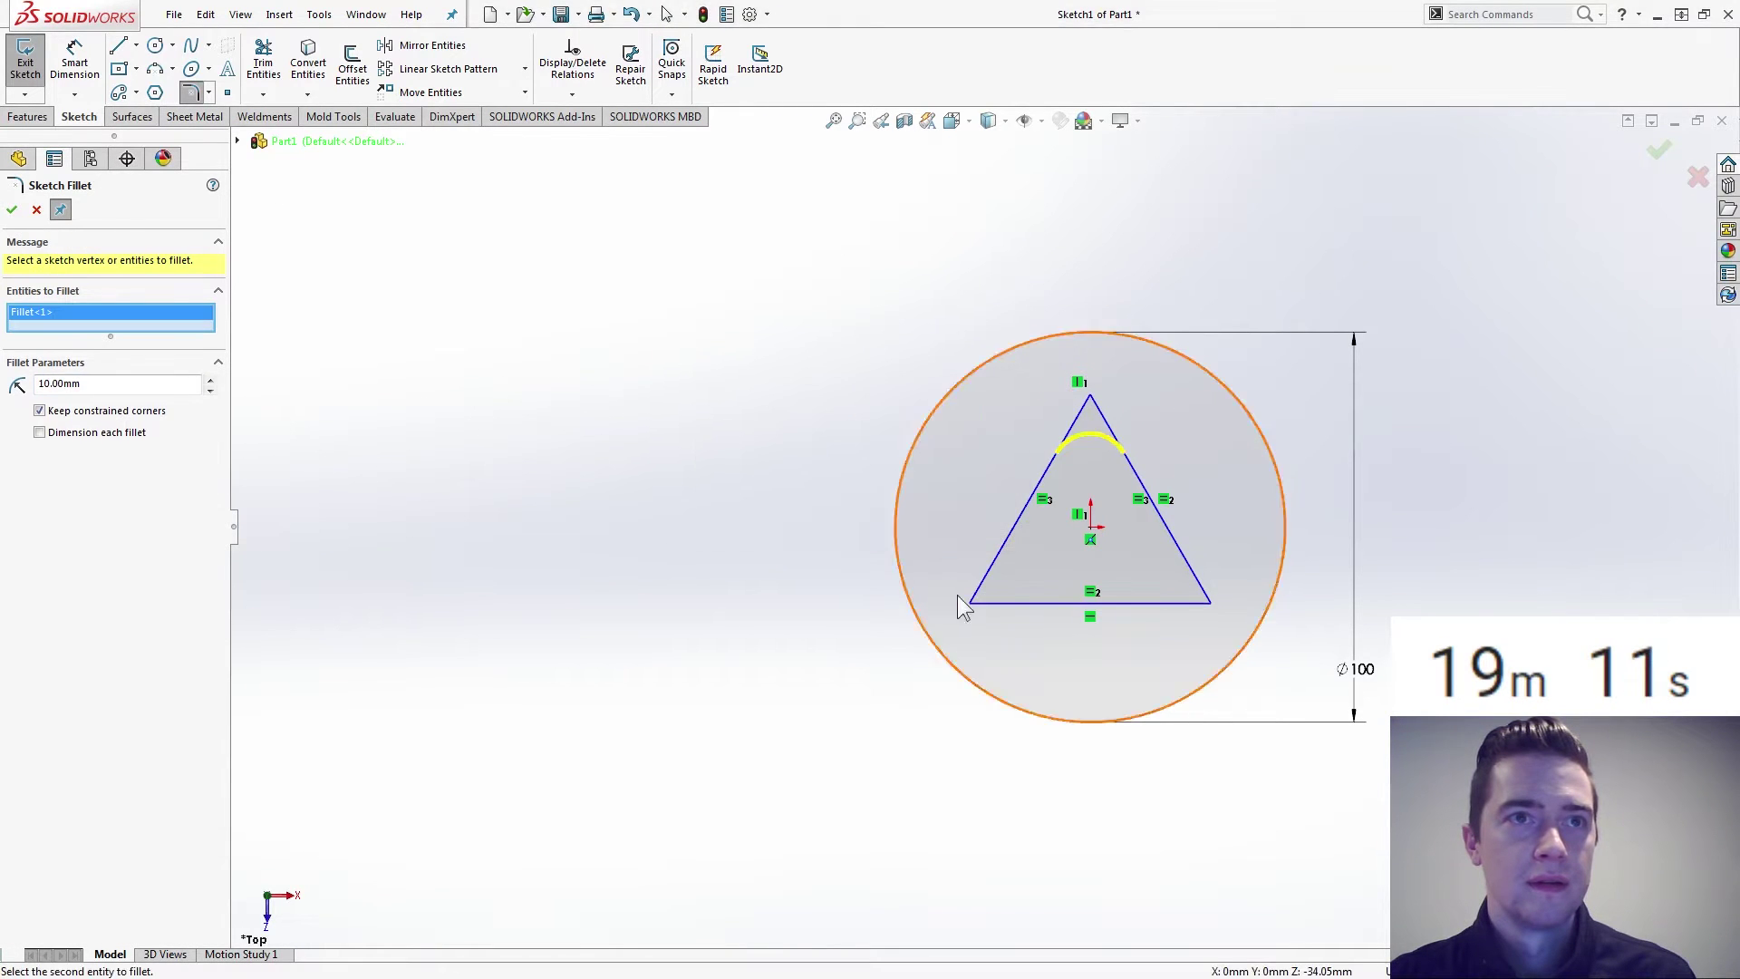
{"action": "left_click", "coordinate": [969, 602]}
{"action": "left_click", "coordinate": [921, 513]}
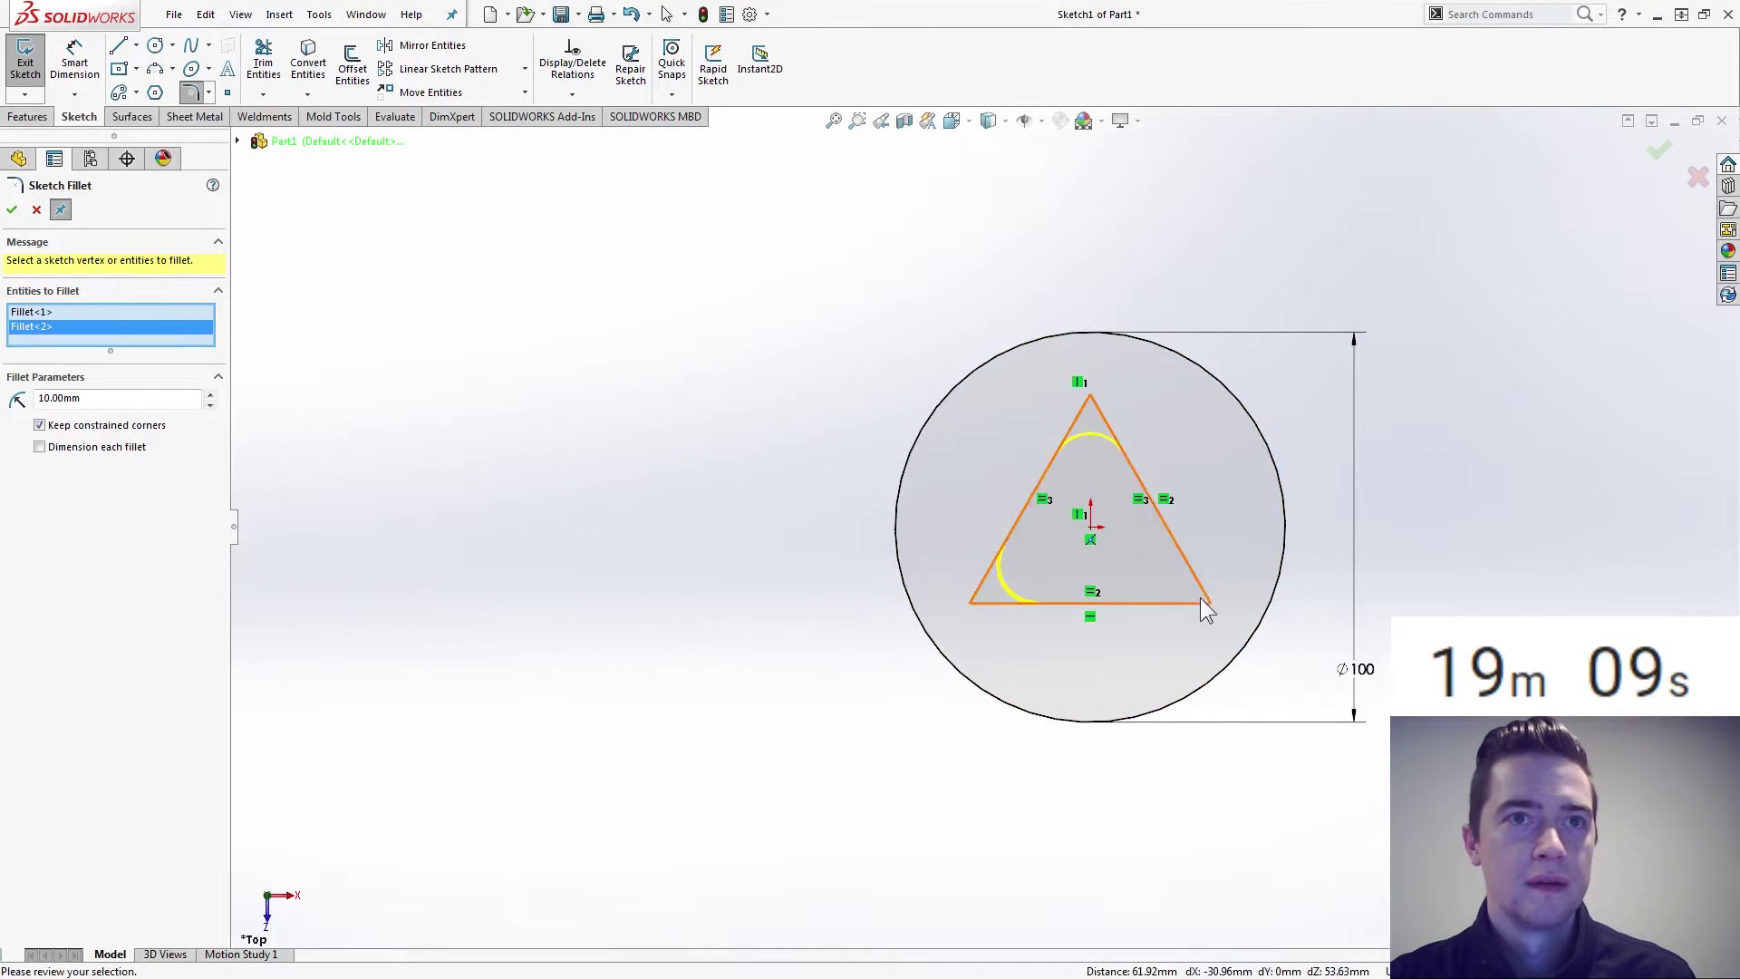
{"action": "left_click", "coordinate": [1202, 599]}
{"action": "left_click", "coordinate": [914, 513]}
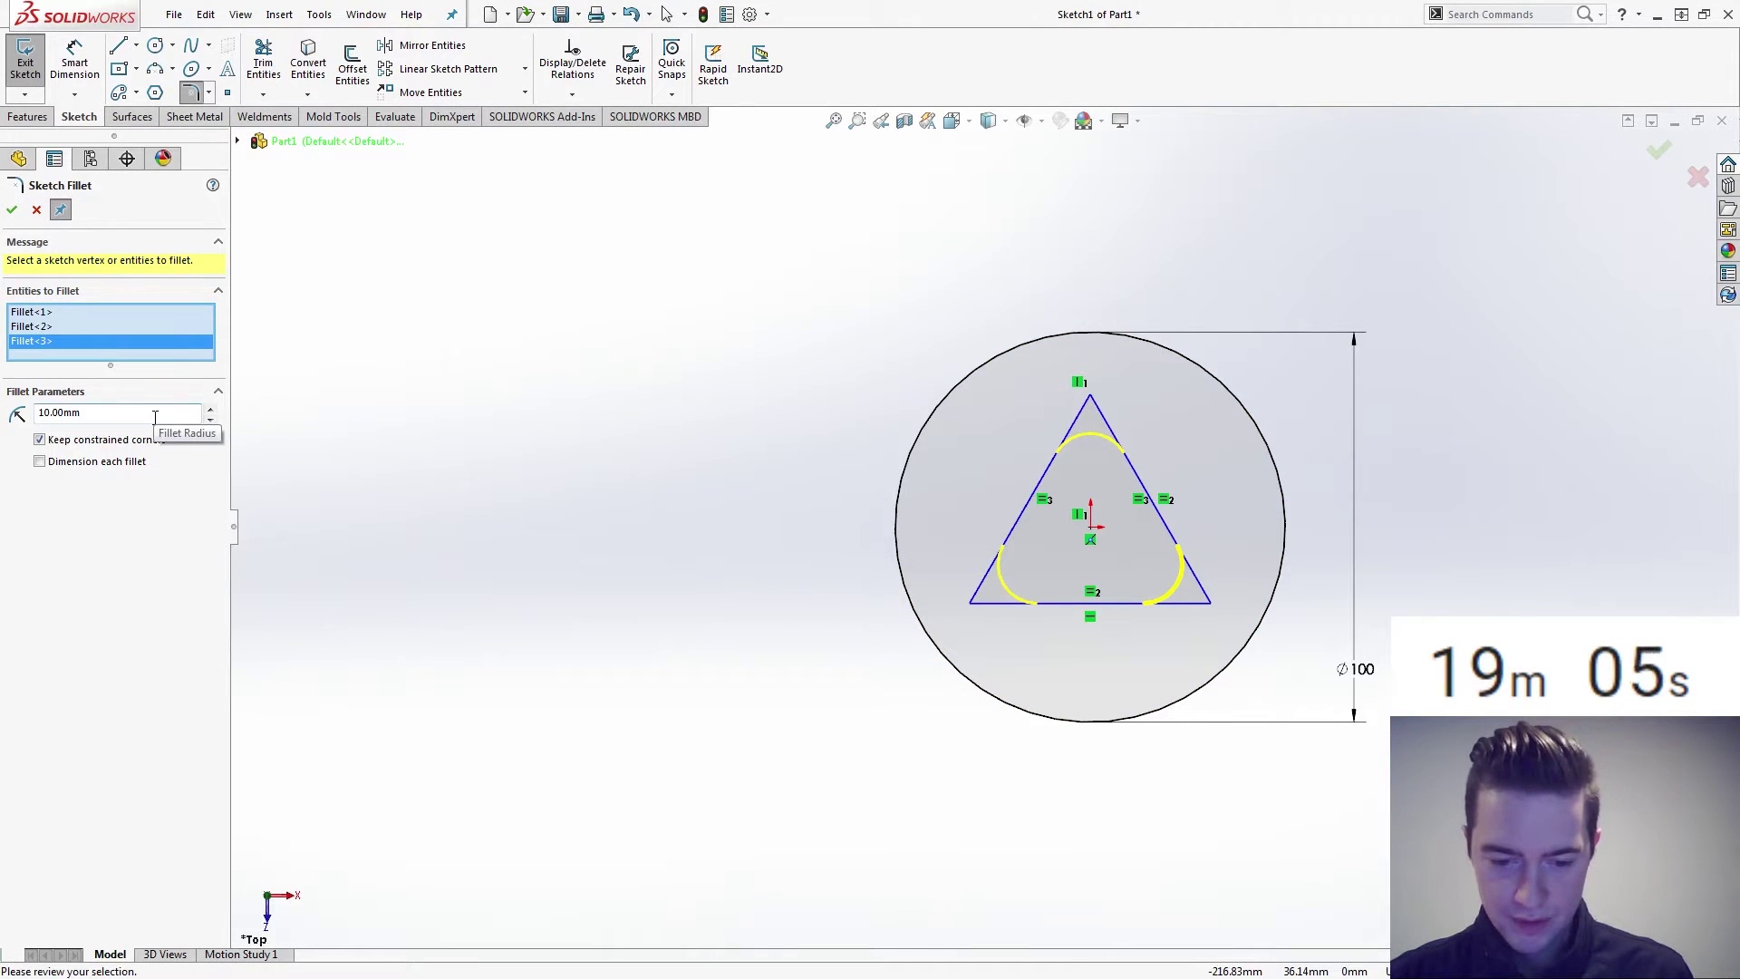
{"action": "left_click_drag", "start_coordinate": [155, 417], "coordinate": [3, 388]}
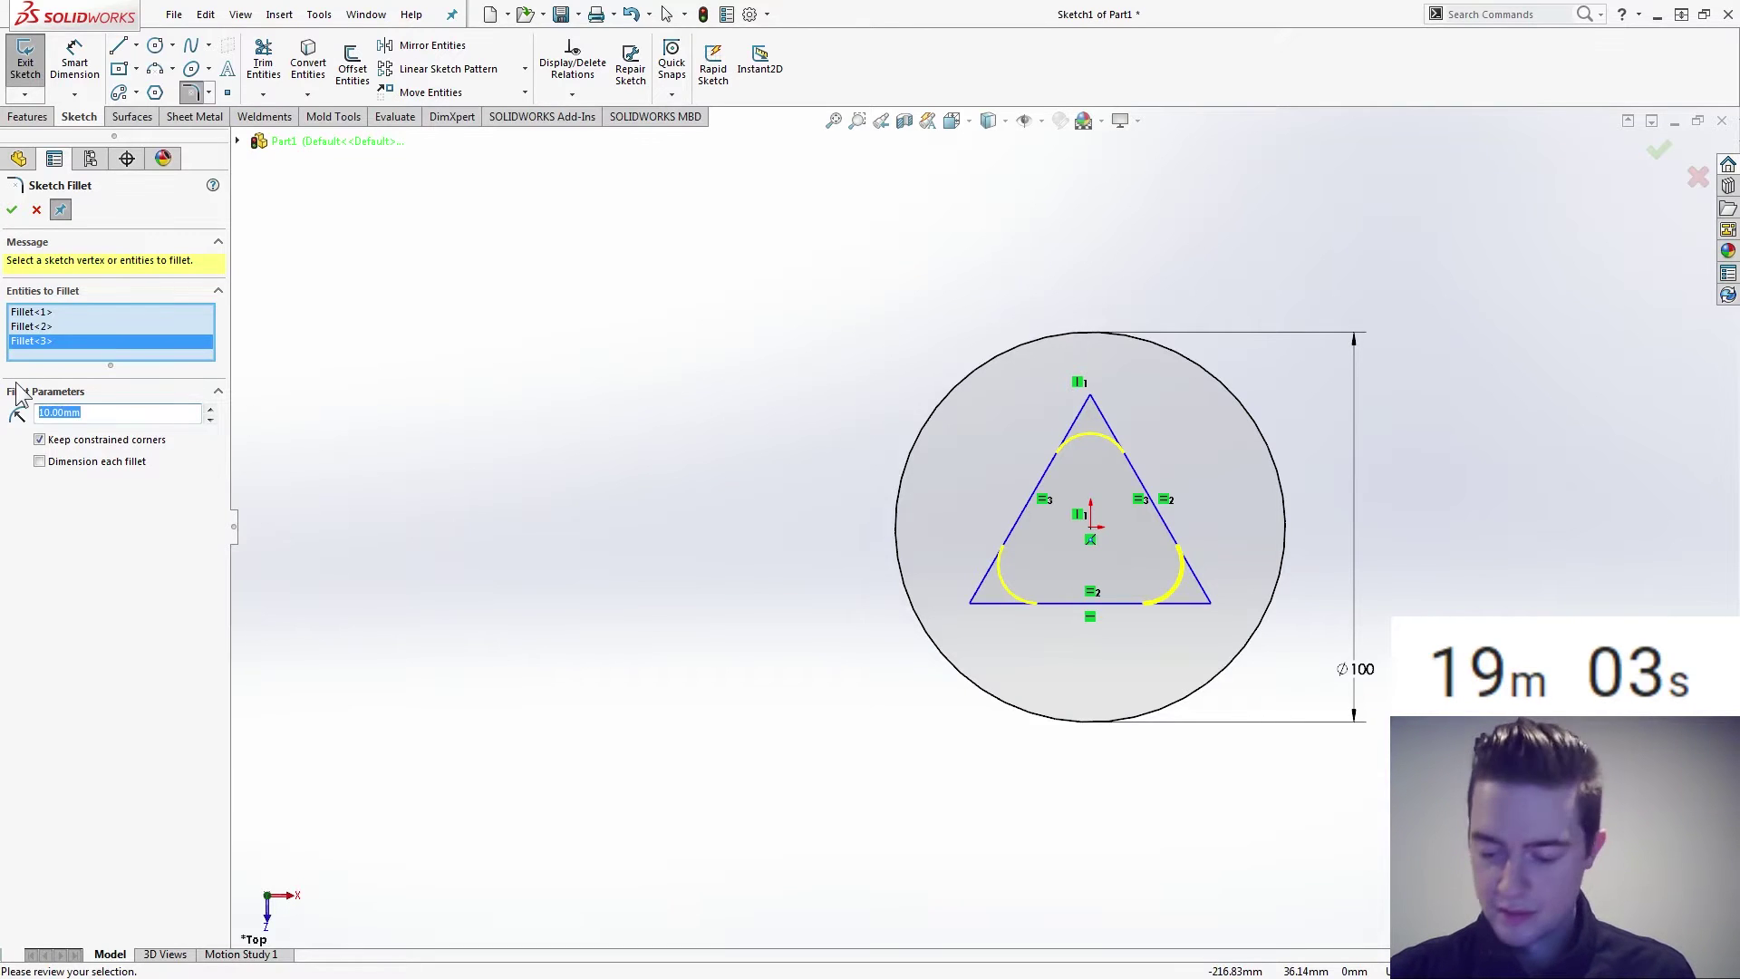
{"action": "key", "text": "Return"}
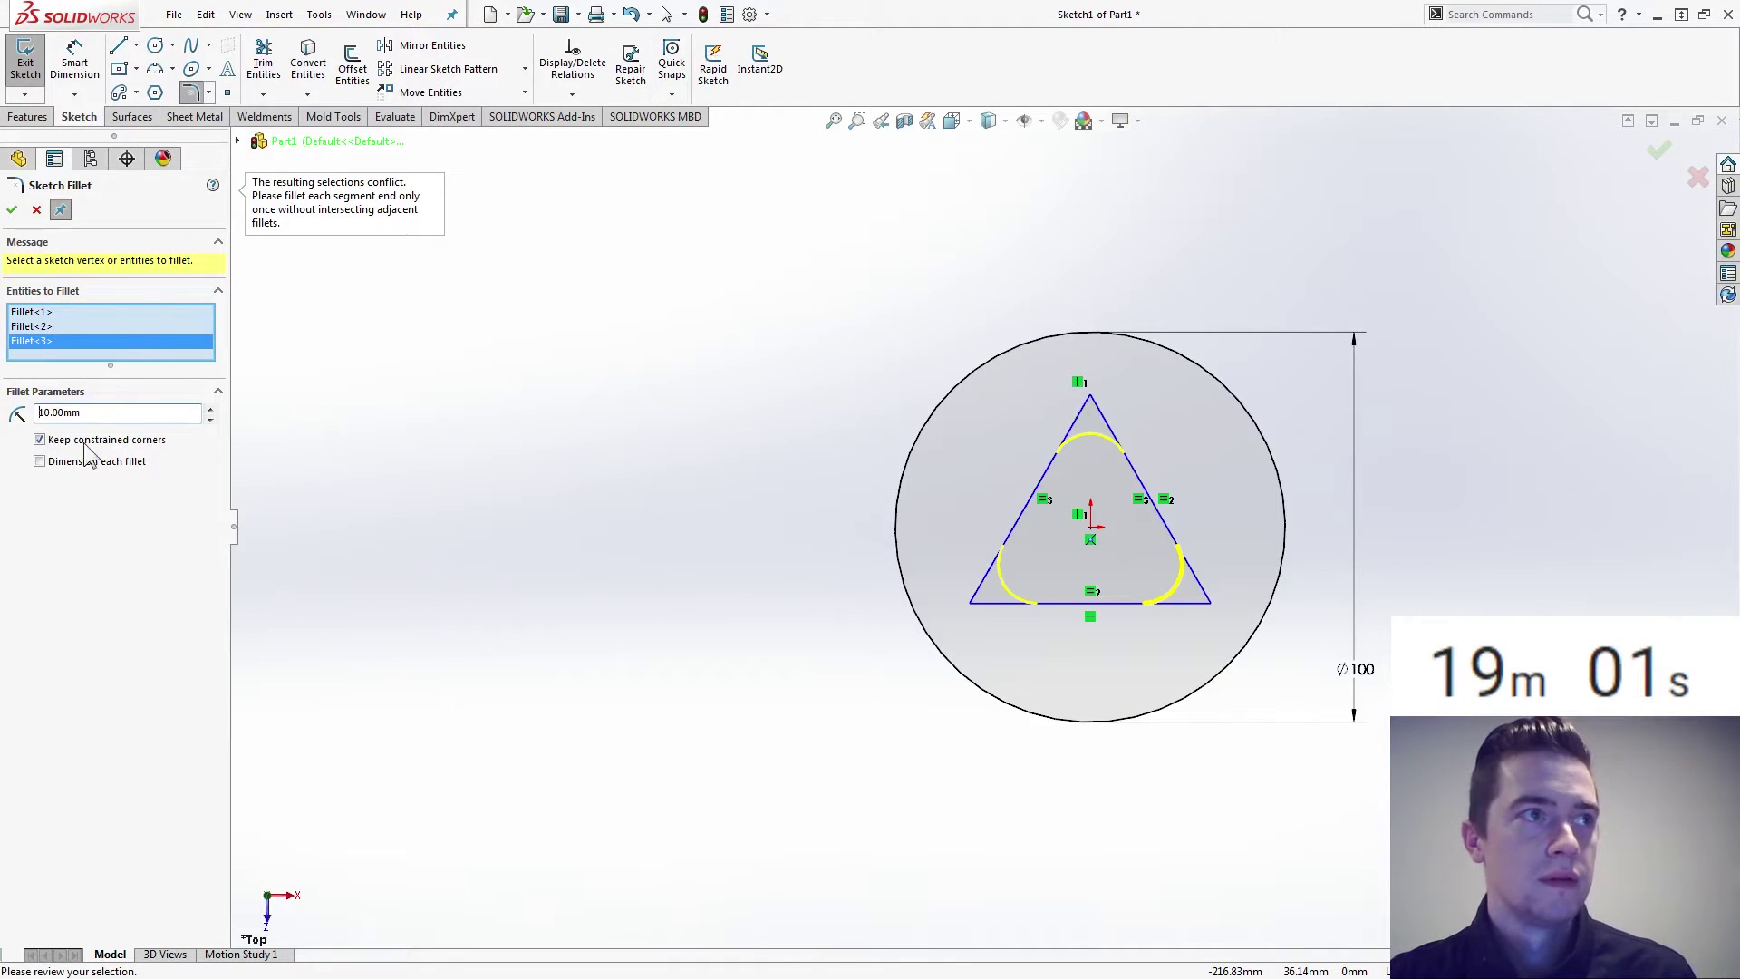
{"action": "left_click", "coordinate": [12, 211]}
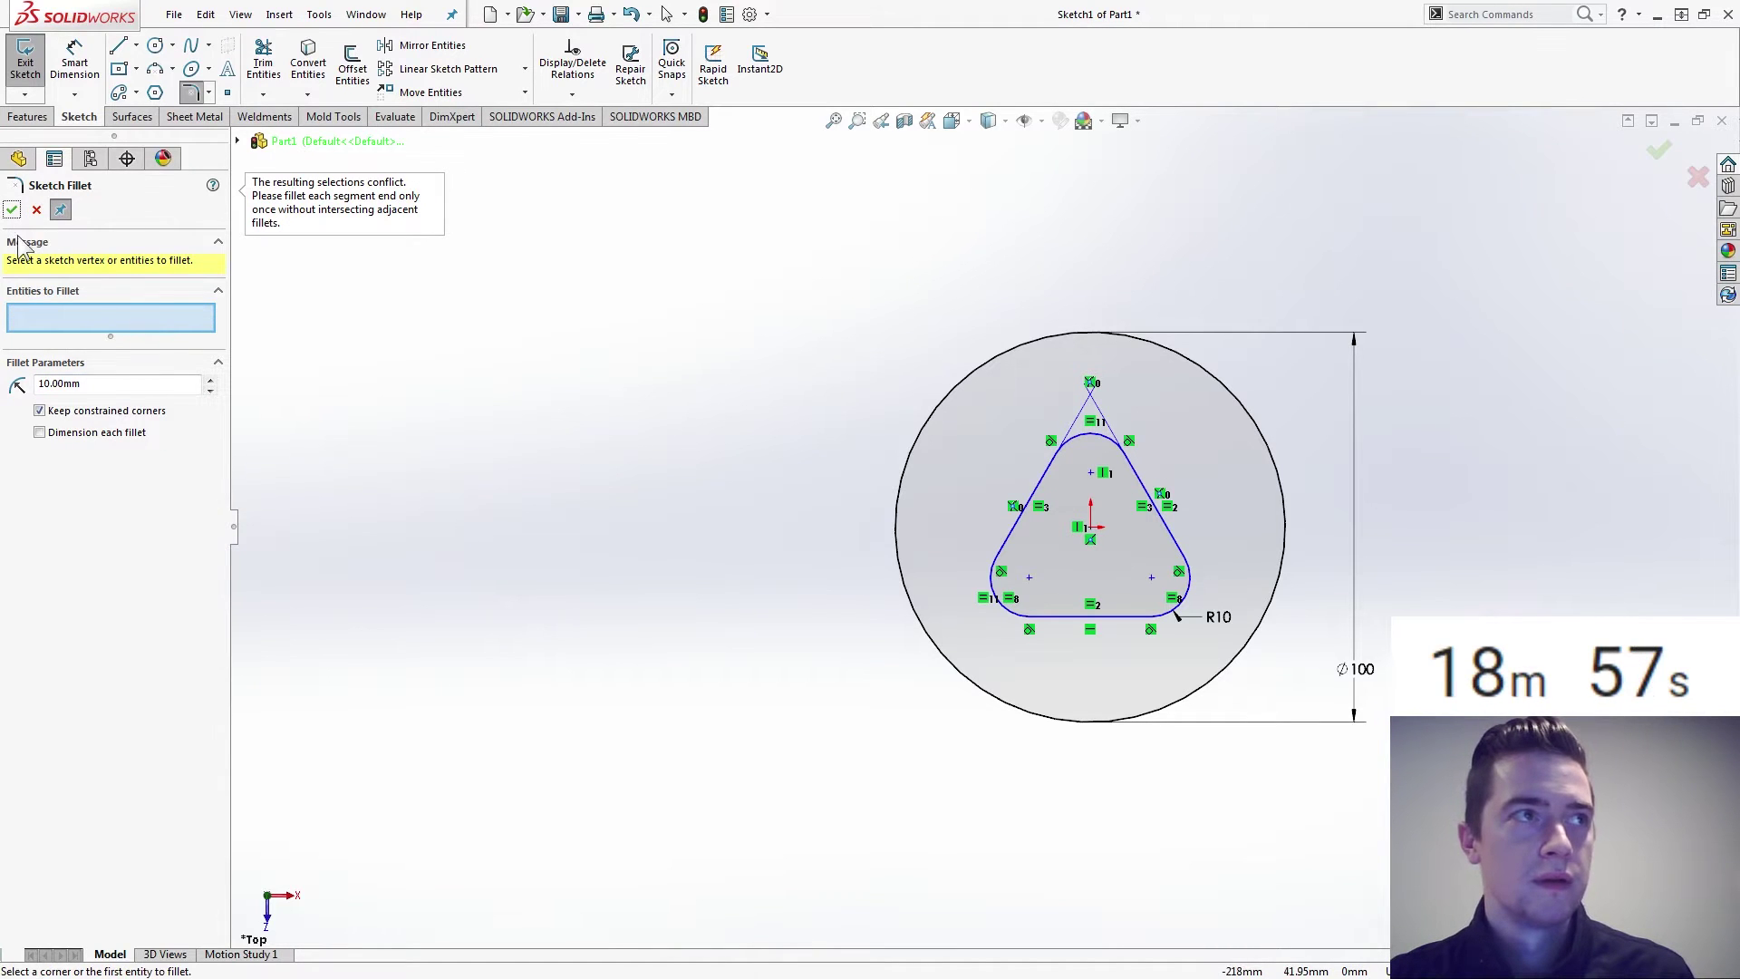
Set the radius of the triangle's corner fillets to 18 mm.
{"action": "key", "text": "Escape"}
{"action": "double_click", "coordinate": [1218, 617]}
{"action": "type", "text": "18"}
{"action": "key", "text": "Return"}
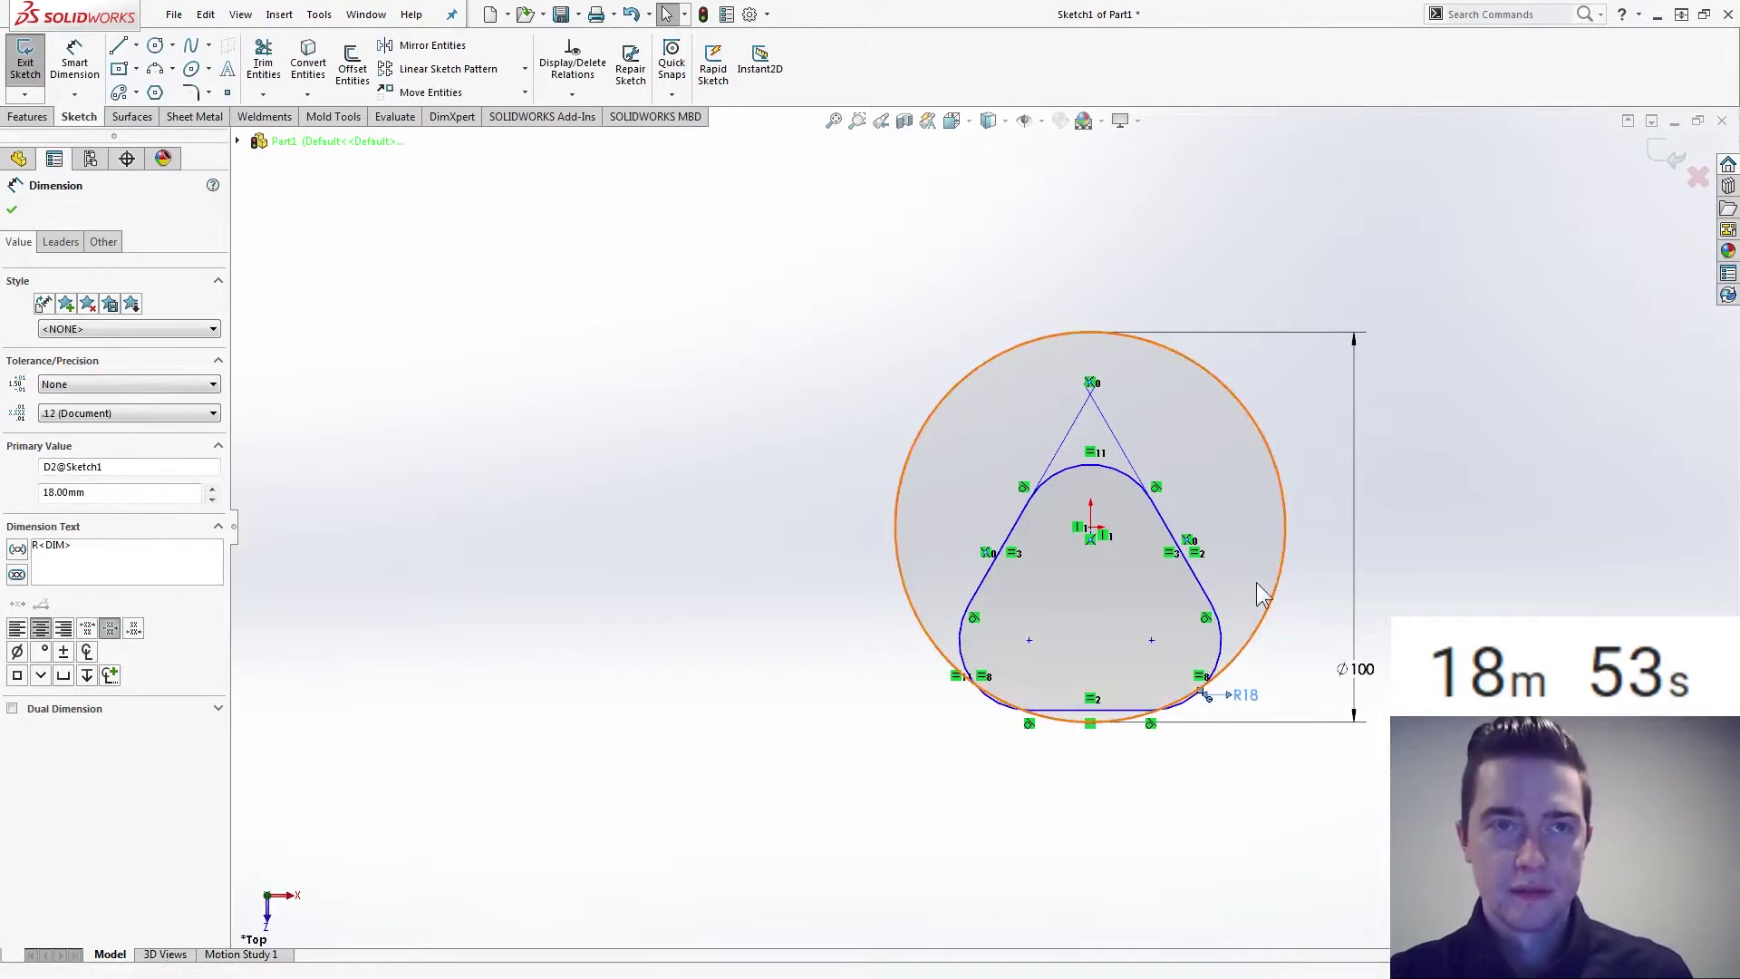
{"action": "left_click", "coordinate": [1458, 560]}
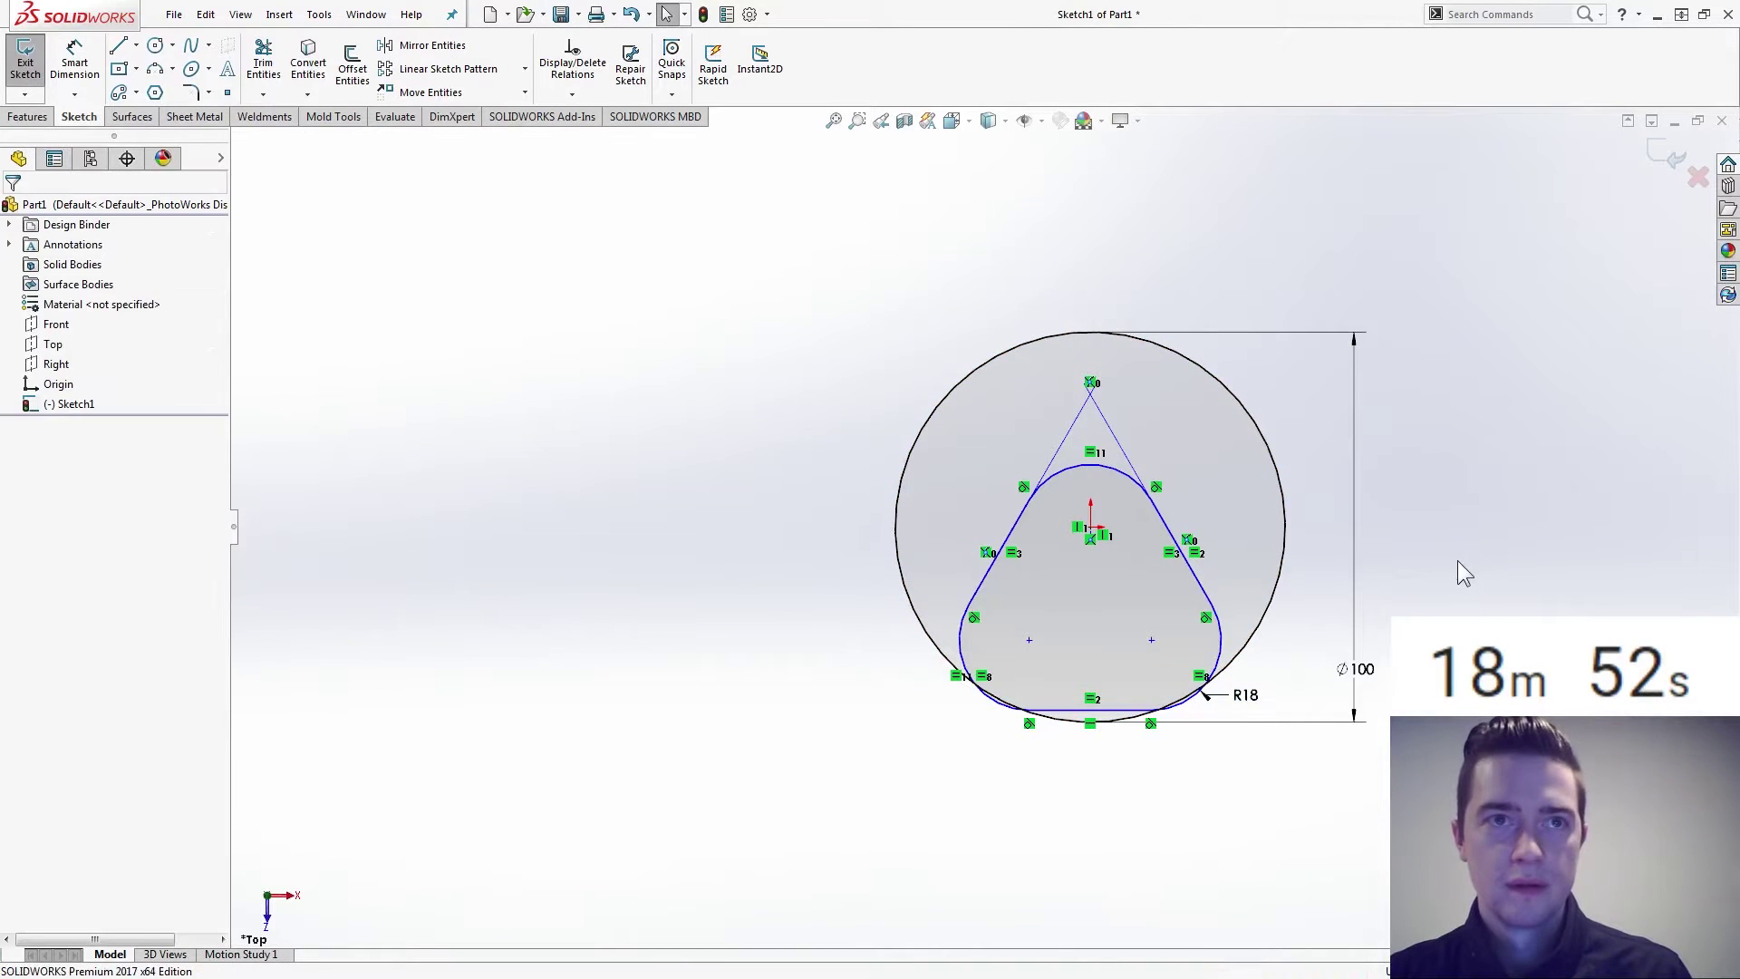
Remove the coincident relation at the origin and move the rounded triangle upward by its upper arc centre so it fits inside the circle.
{"action": "left_click", "coordinate": [1093, 533]}
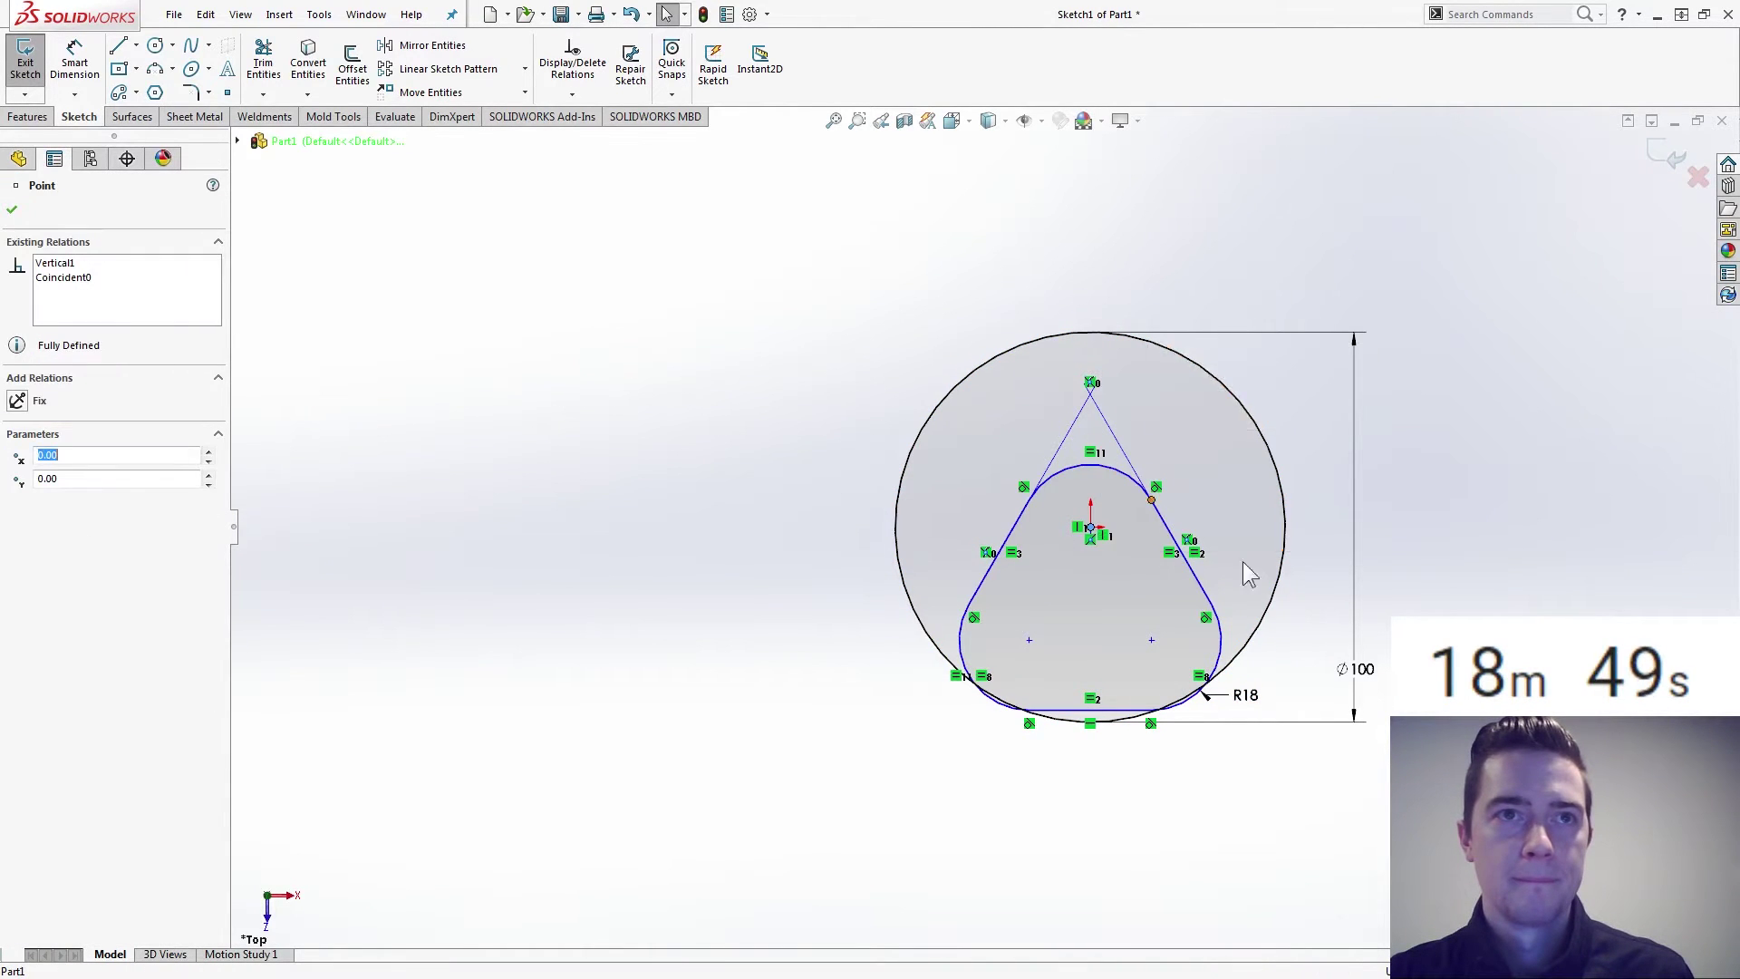
{"action": "left_click", "coordinate": [1313, 583]}
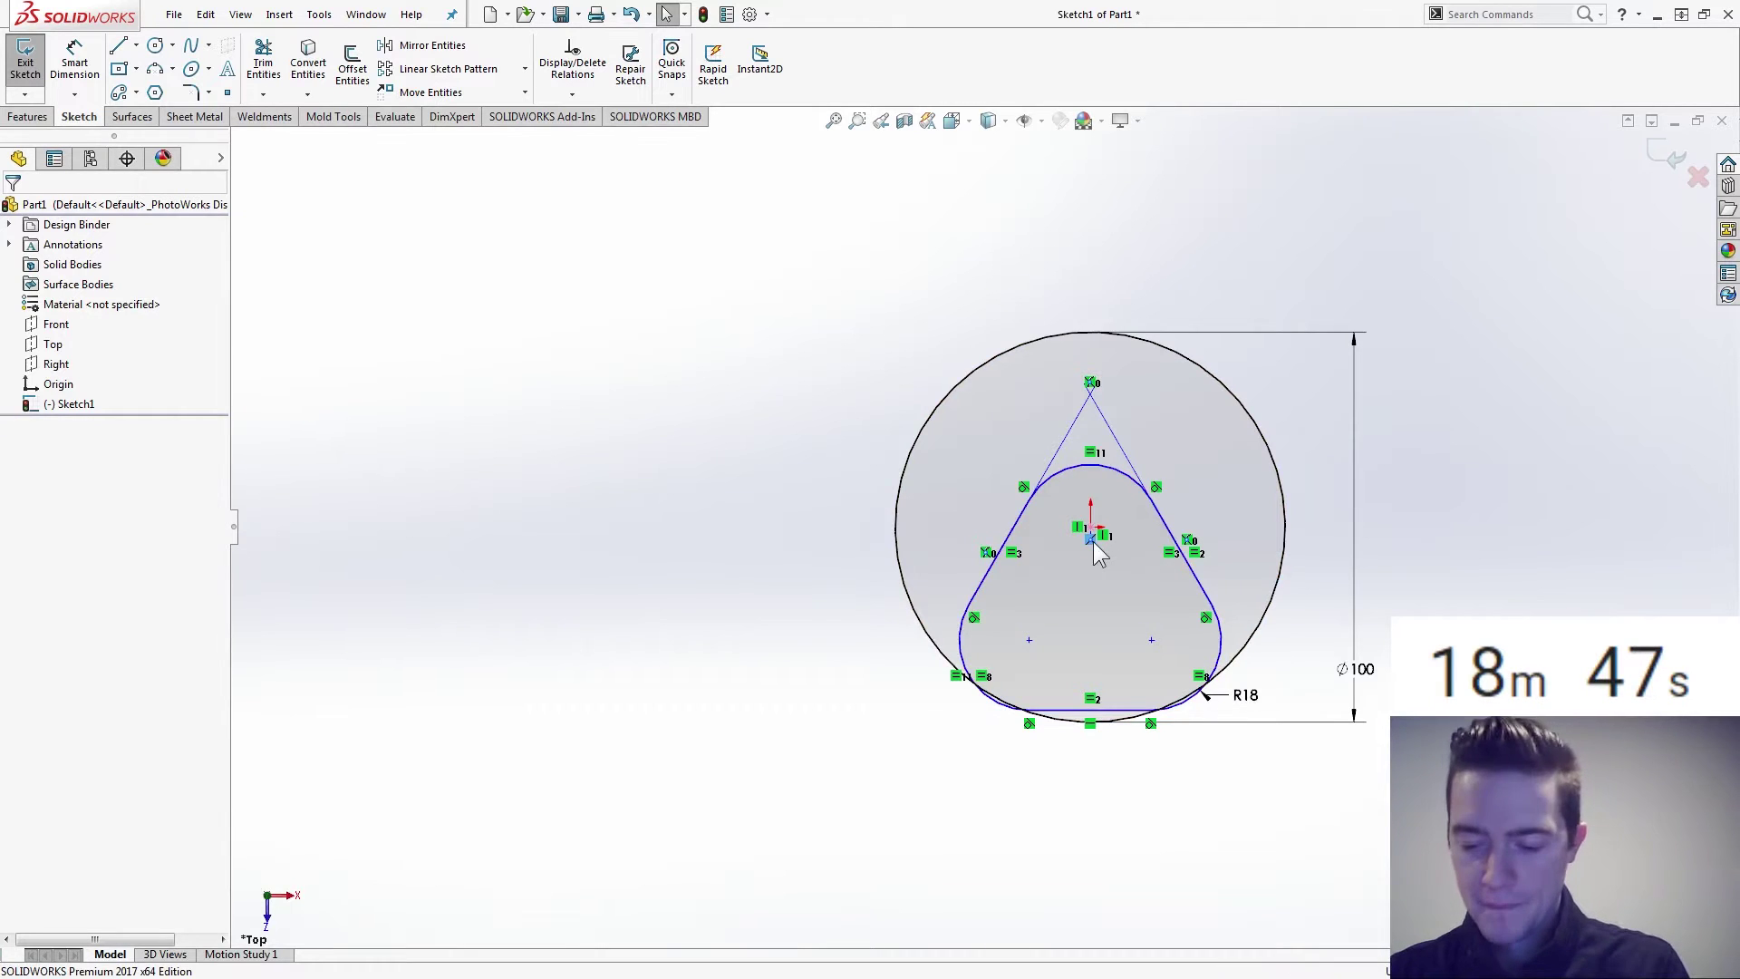
{"action": "left_click_drag", "start_coordinate": [1092, 540], "coordinate": [1091, 458]}
{"action": "left_click", "coordinate": [716, 446]}
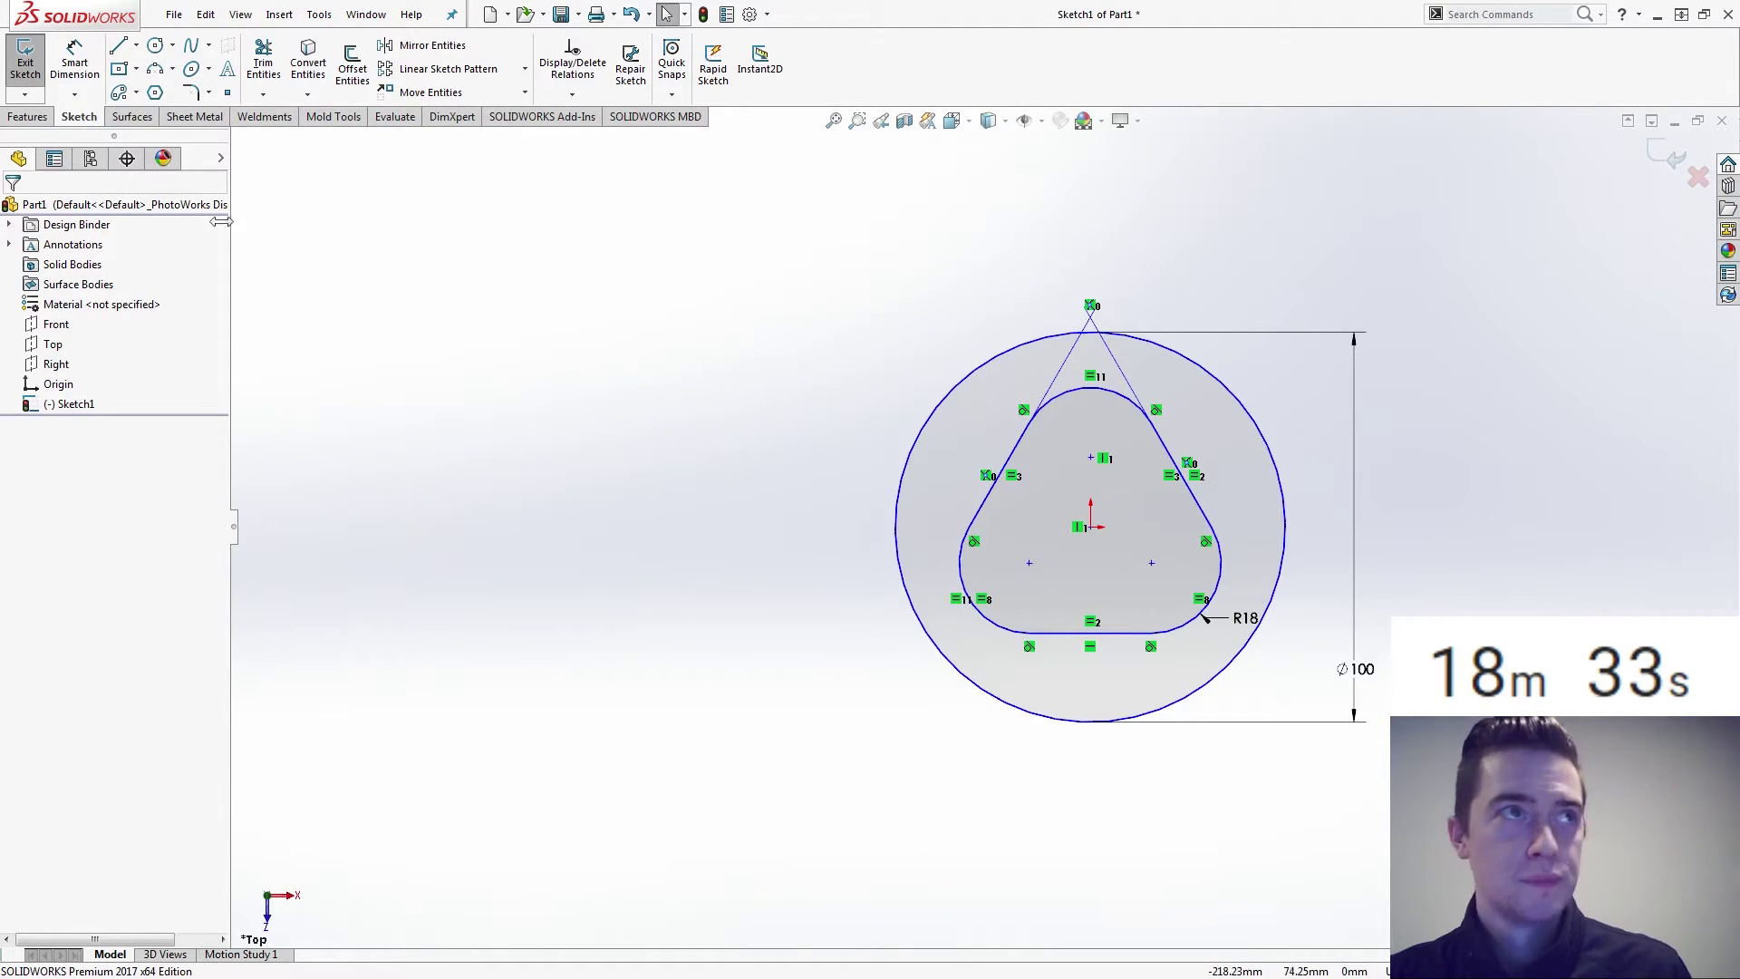
Sketch a circle from the outer circle's centre through the upper arc's centre point, about 36 mm in diameter.
{"action": "left_click", "coordinate": [155, 45]}
{"action": "left_click", "coordinate": [1091, 527]}
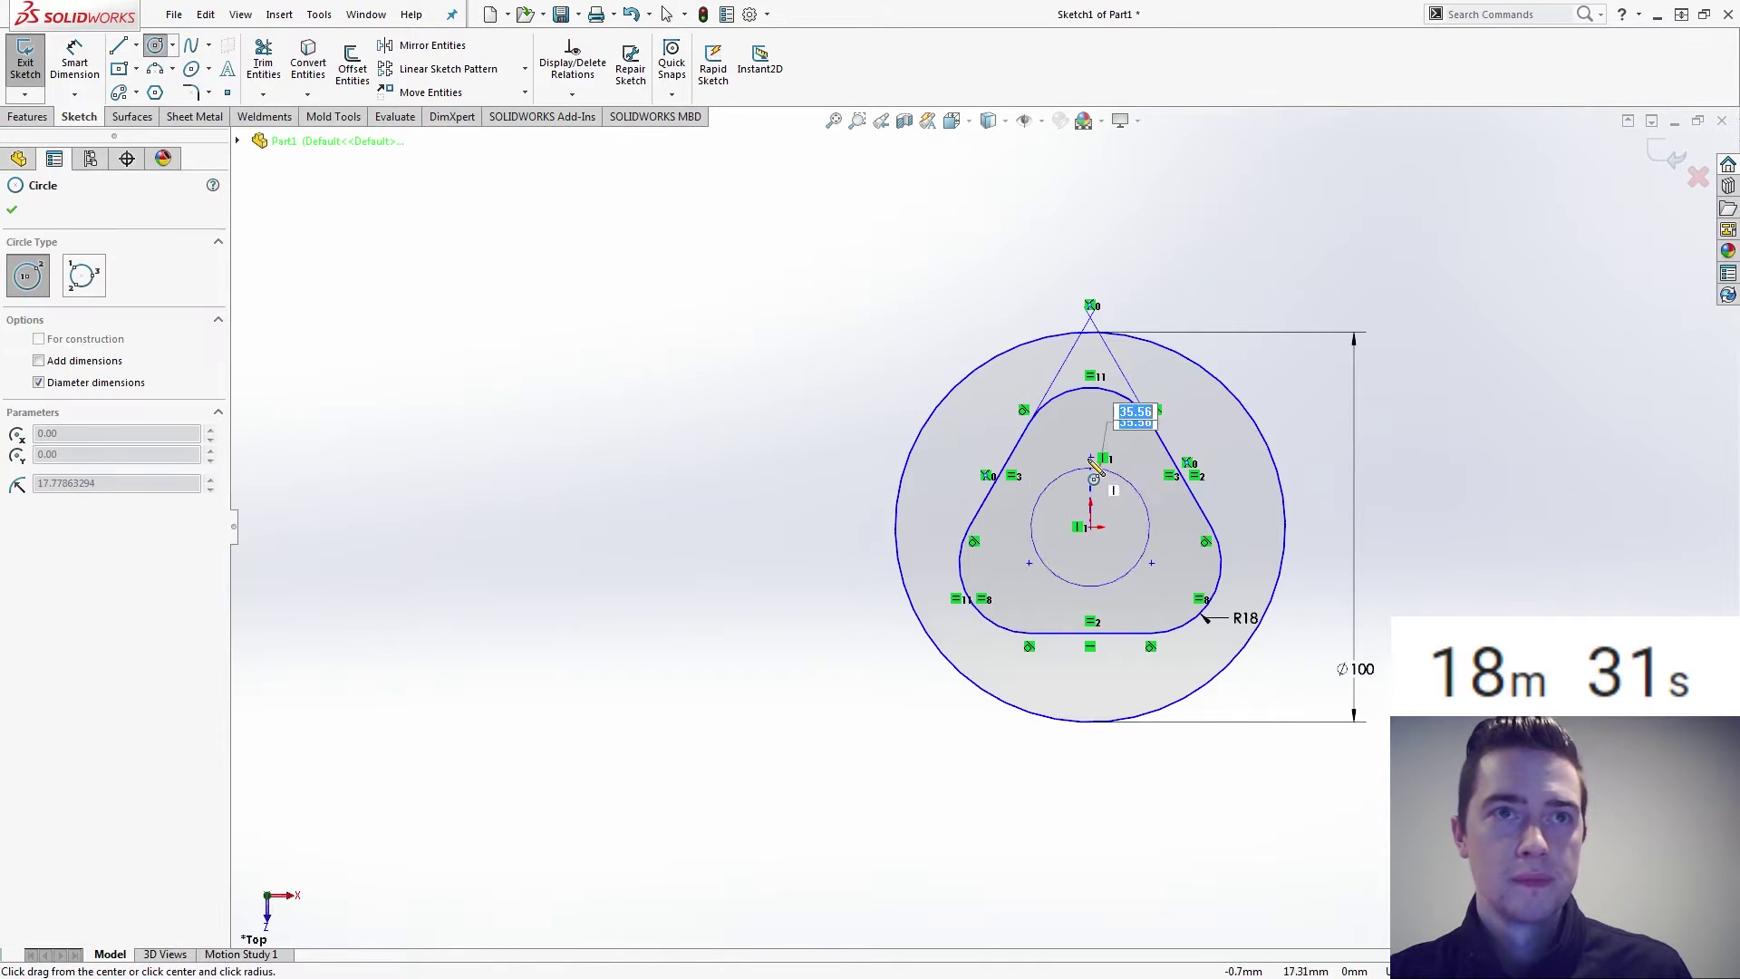
{"action": "left_click", "coordinate": [1091, 458]}
{"action": "key", "text": "Escape"}
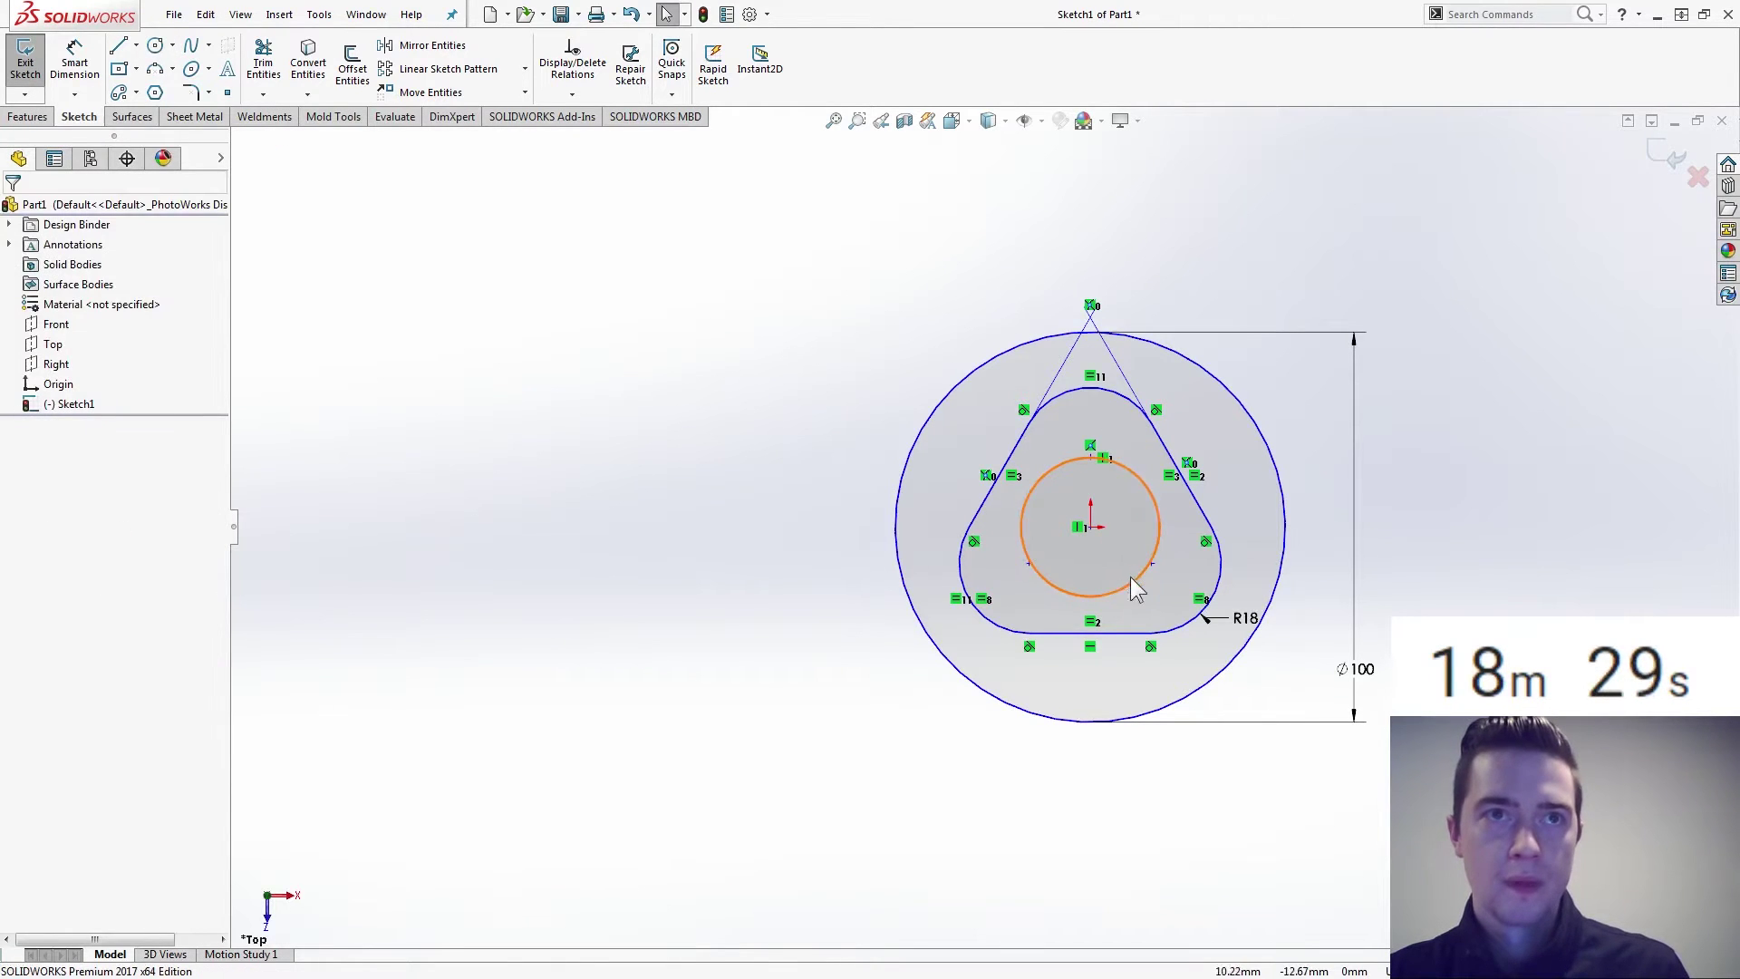
Make the lower-left arc's centre point coincident with the inner circle.
{"action": "left_click", "coordinate": [1030, 563]}
{"action": "left_click", "coordinate": [1051, 586], "text": "ctrl"}
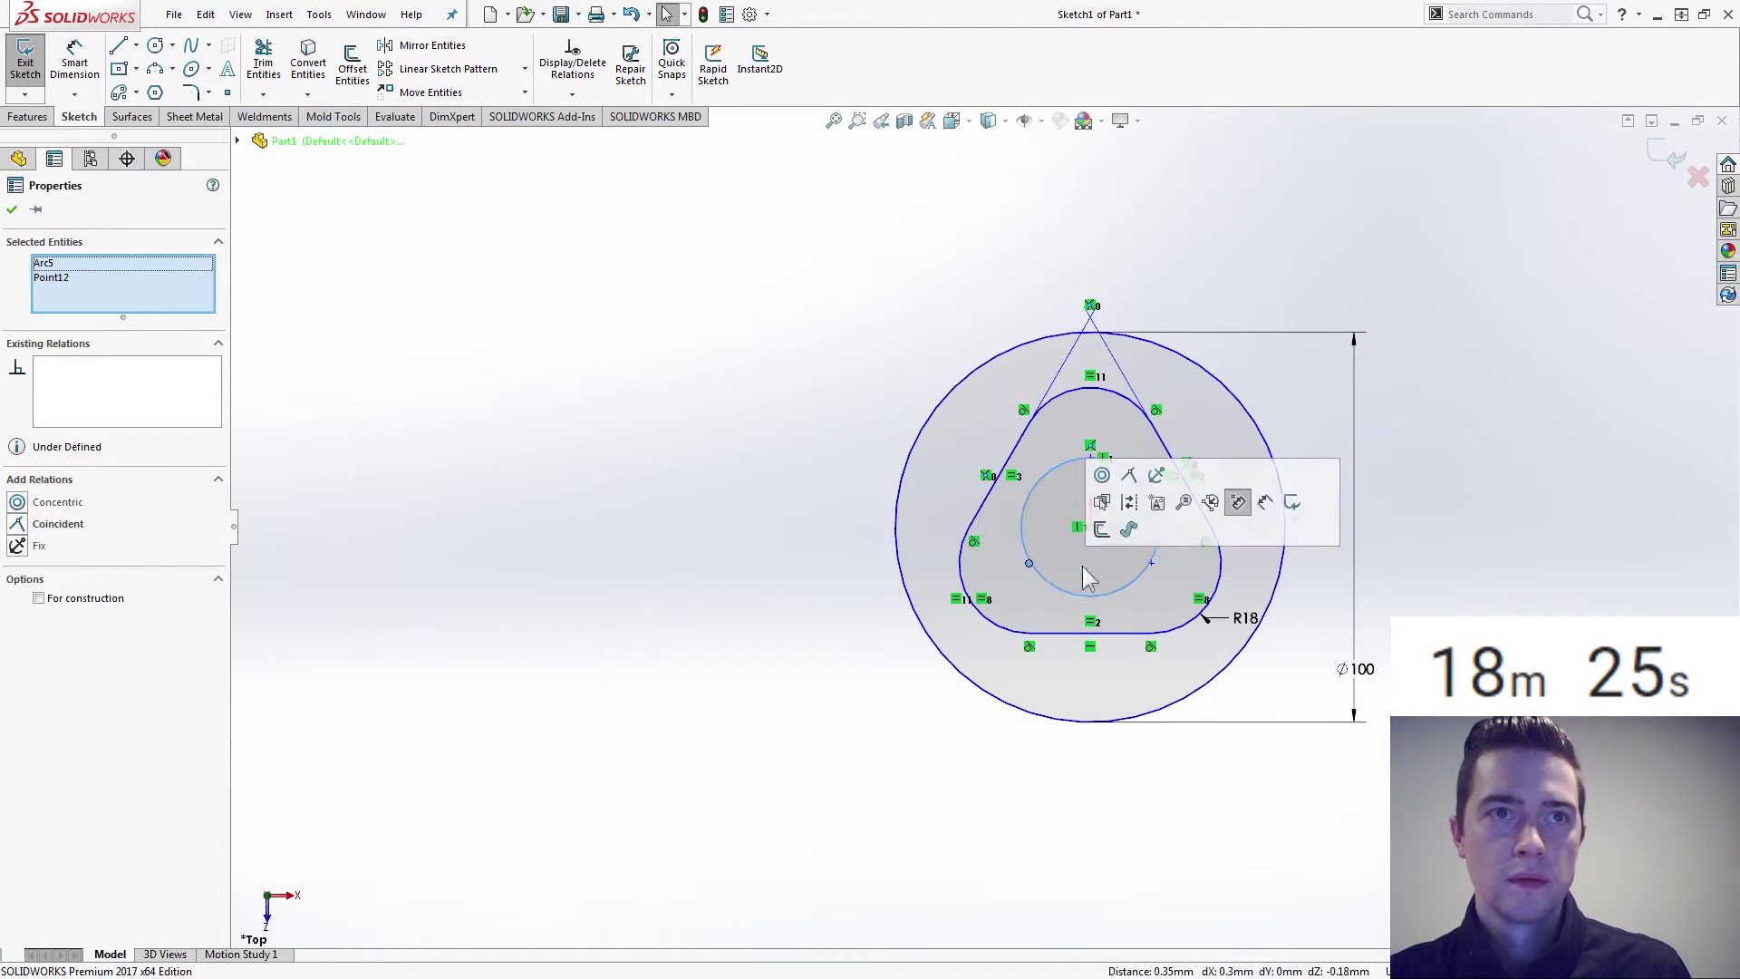
{"action": "left_click", "coordinate": [1130, 476]}
{"action": "key", "text": "Escape"}
Add a horizontal relation between the two lower arc centre points.
{"action": "left_click", "coordinate": [1151, 562]}
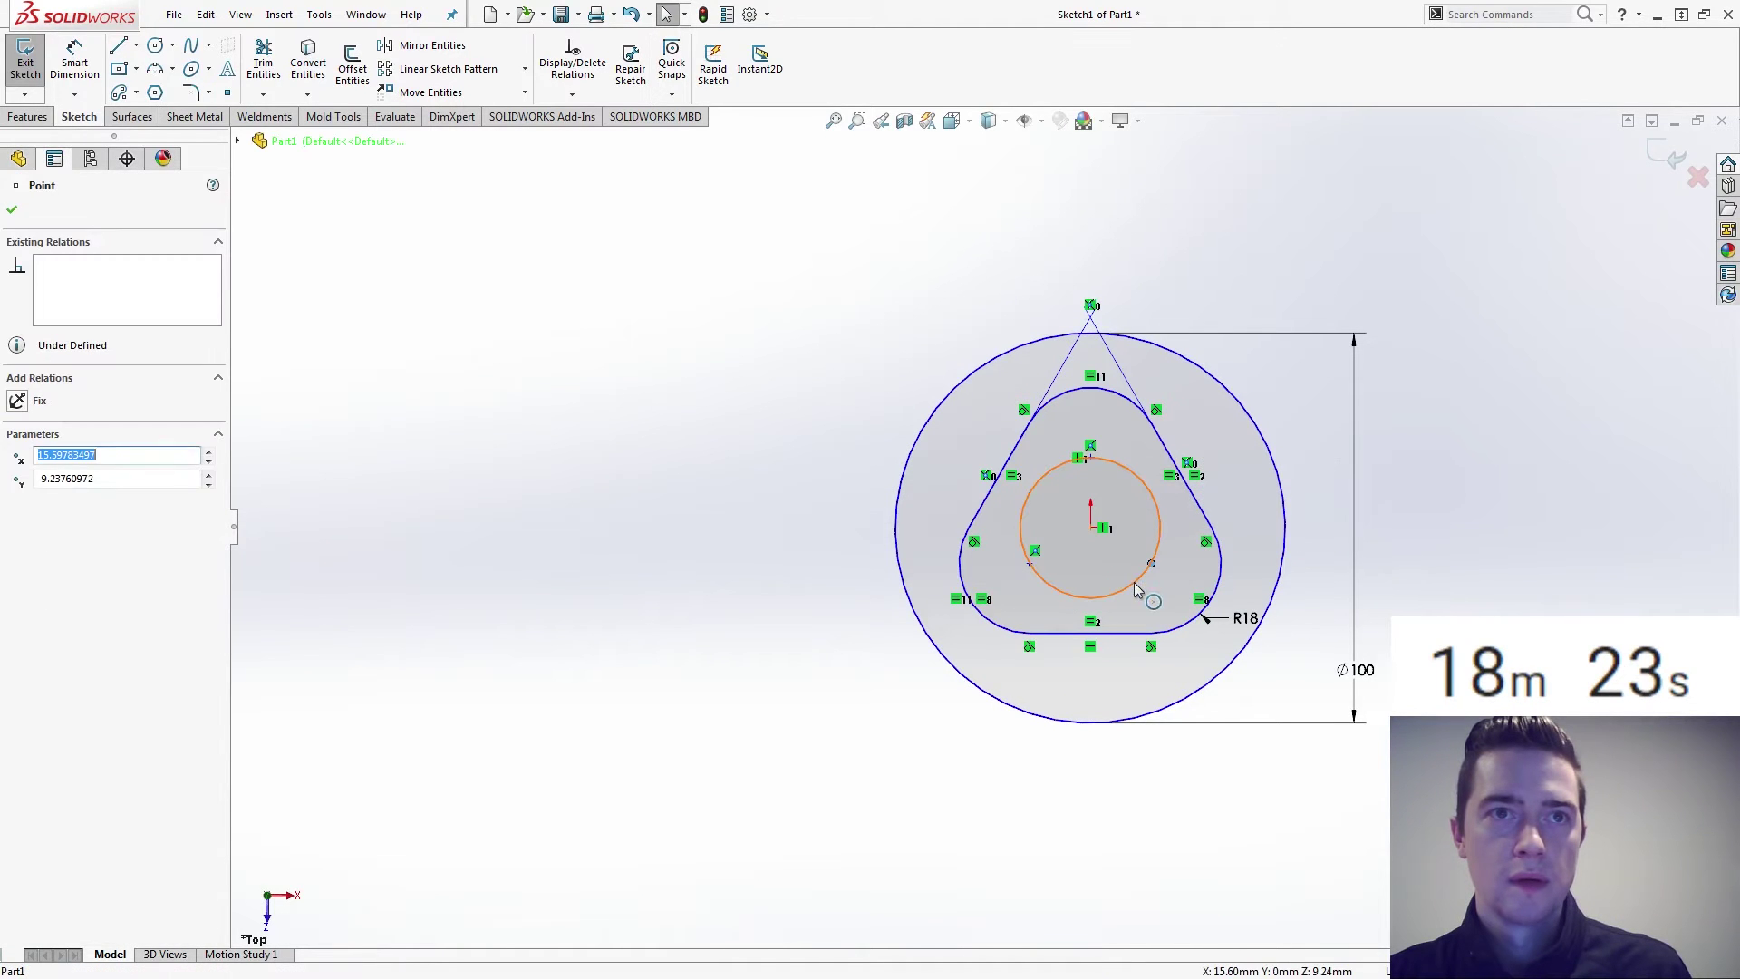
{"action": "left_click", "coordinate": [1030, 564], "text": "ctrl"}
{"action": "left_click", "coordinate": [1085, 459]}
{"action": "left_click", "coordinate": [1410, 587]}
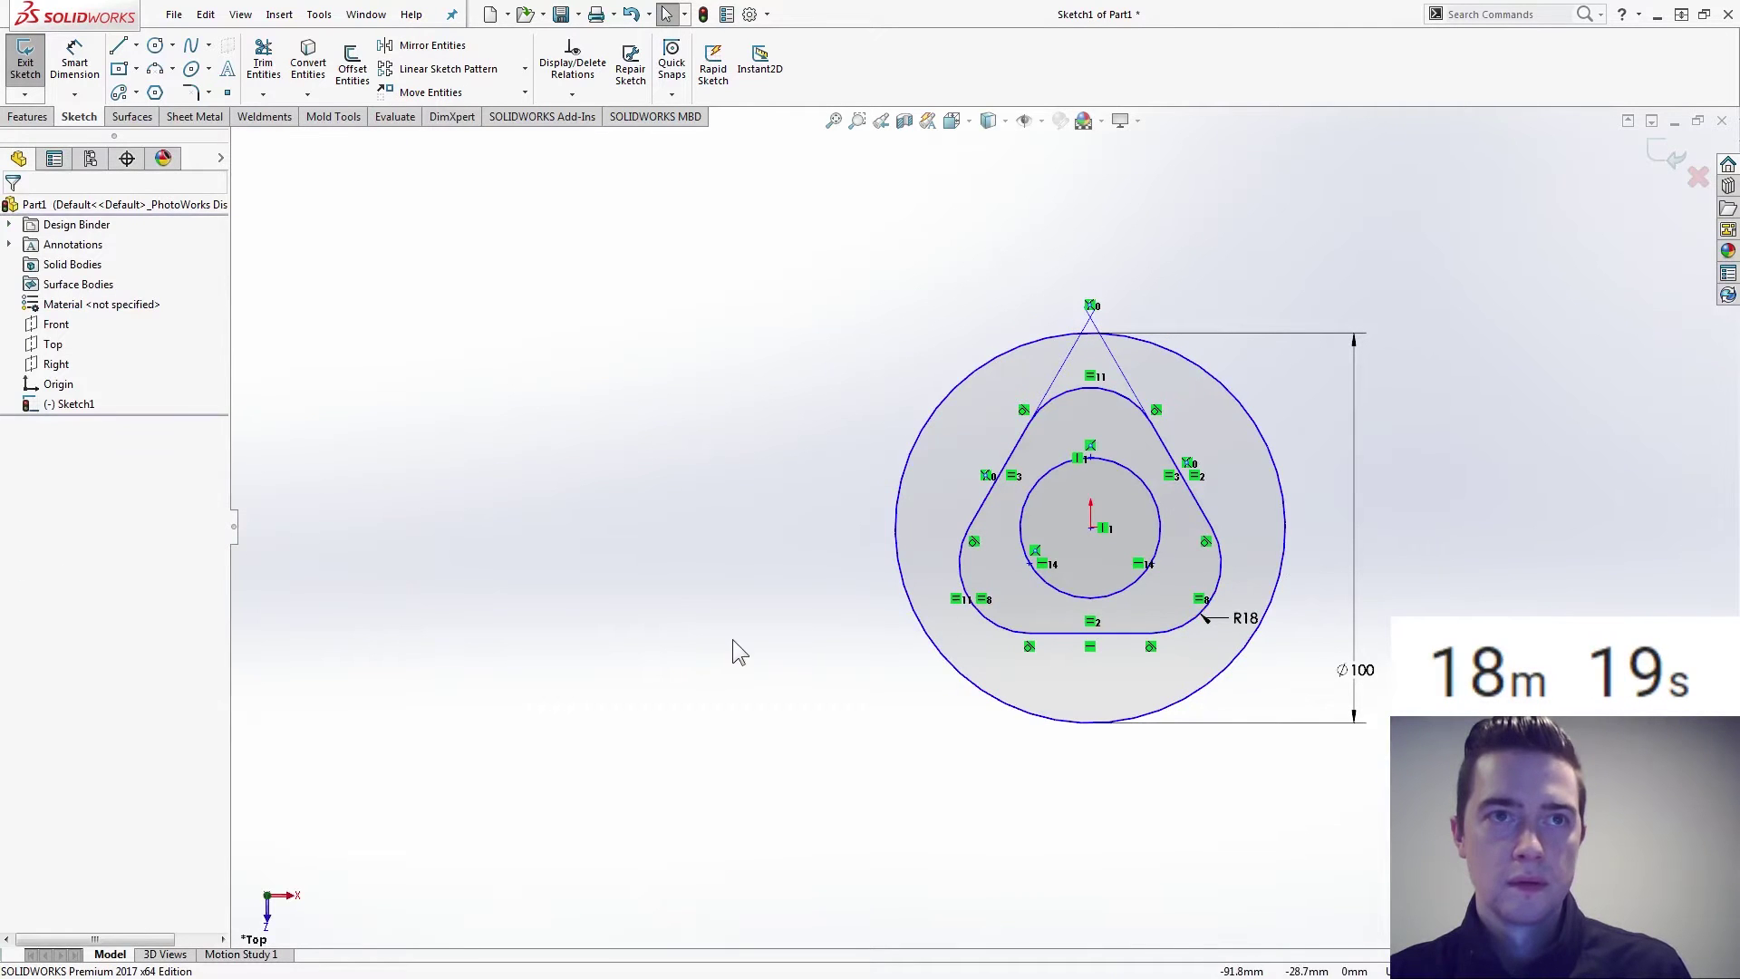
Dimension the inner circle's diameter as 48 mm.
{"action": "key", "text": "d"}
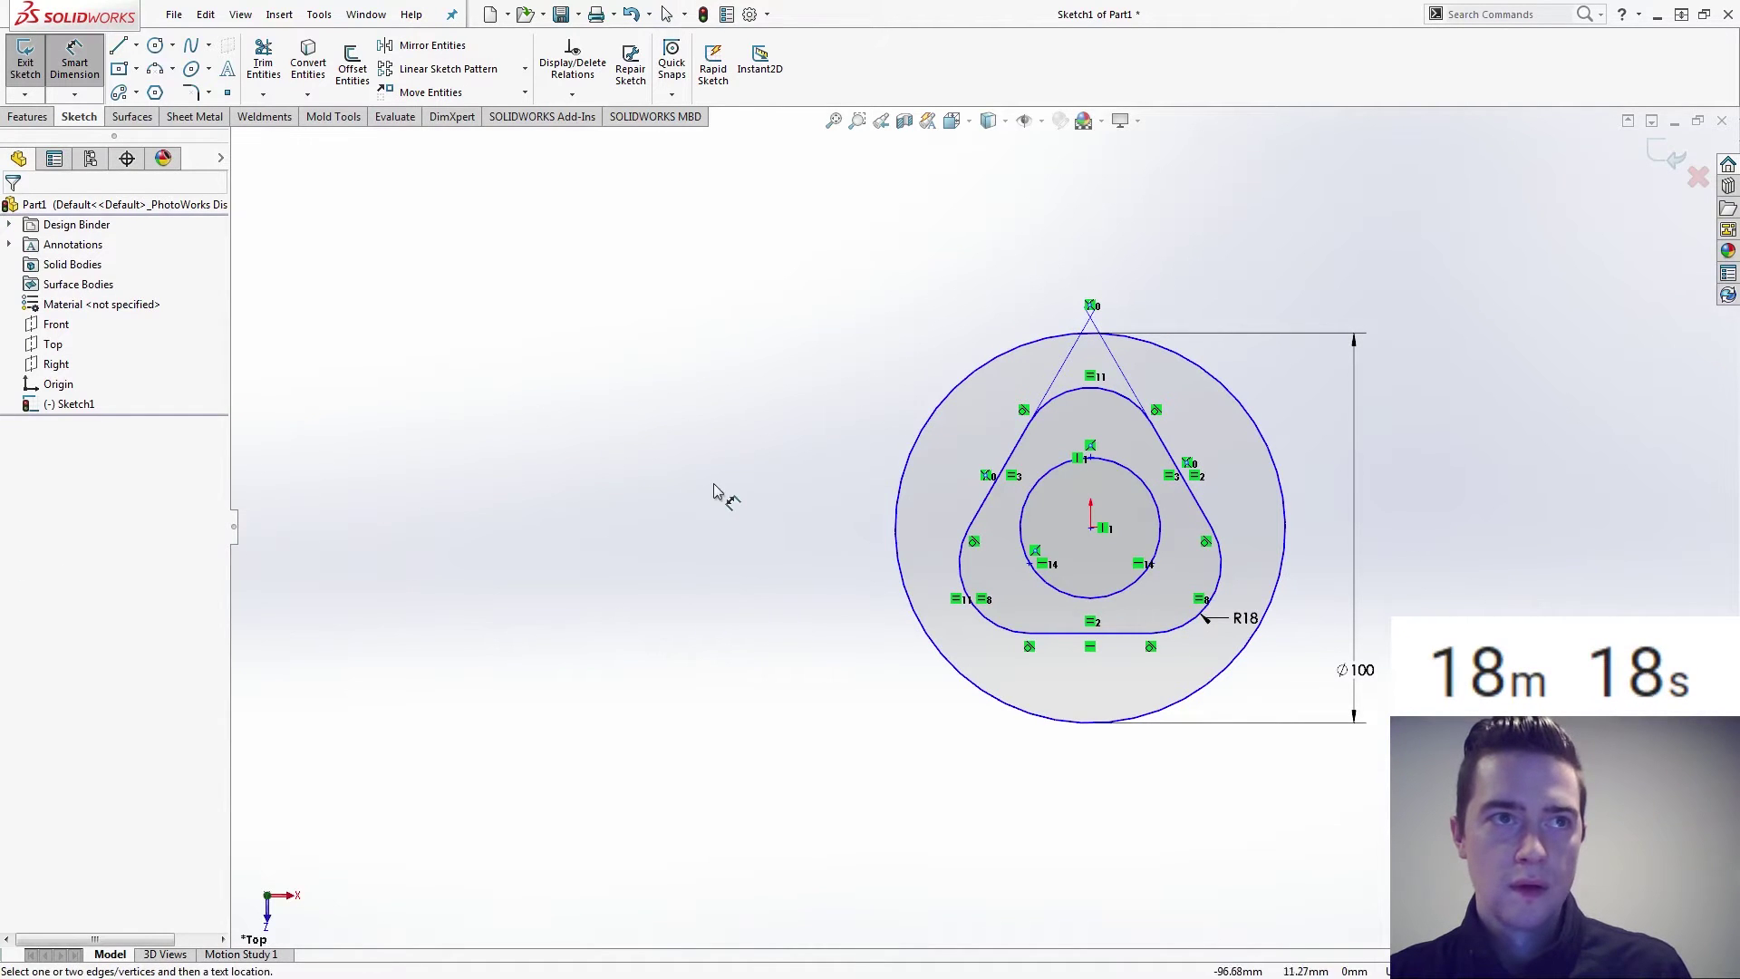
{"action": "left_click", "coordinate": [1072, 594]}
{"action": "left_click", "coordinate": [797, 754]}
{"action": "type", "text": "48"}
{"action": "key", "text": "Return"}
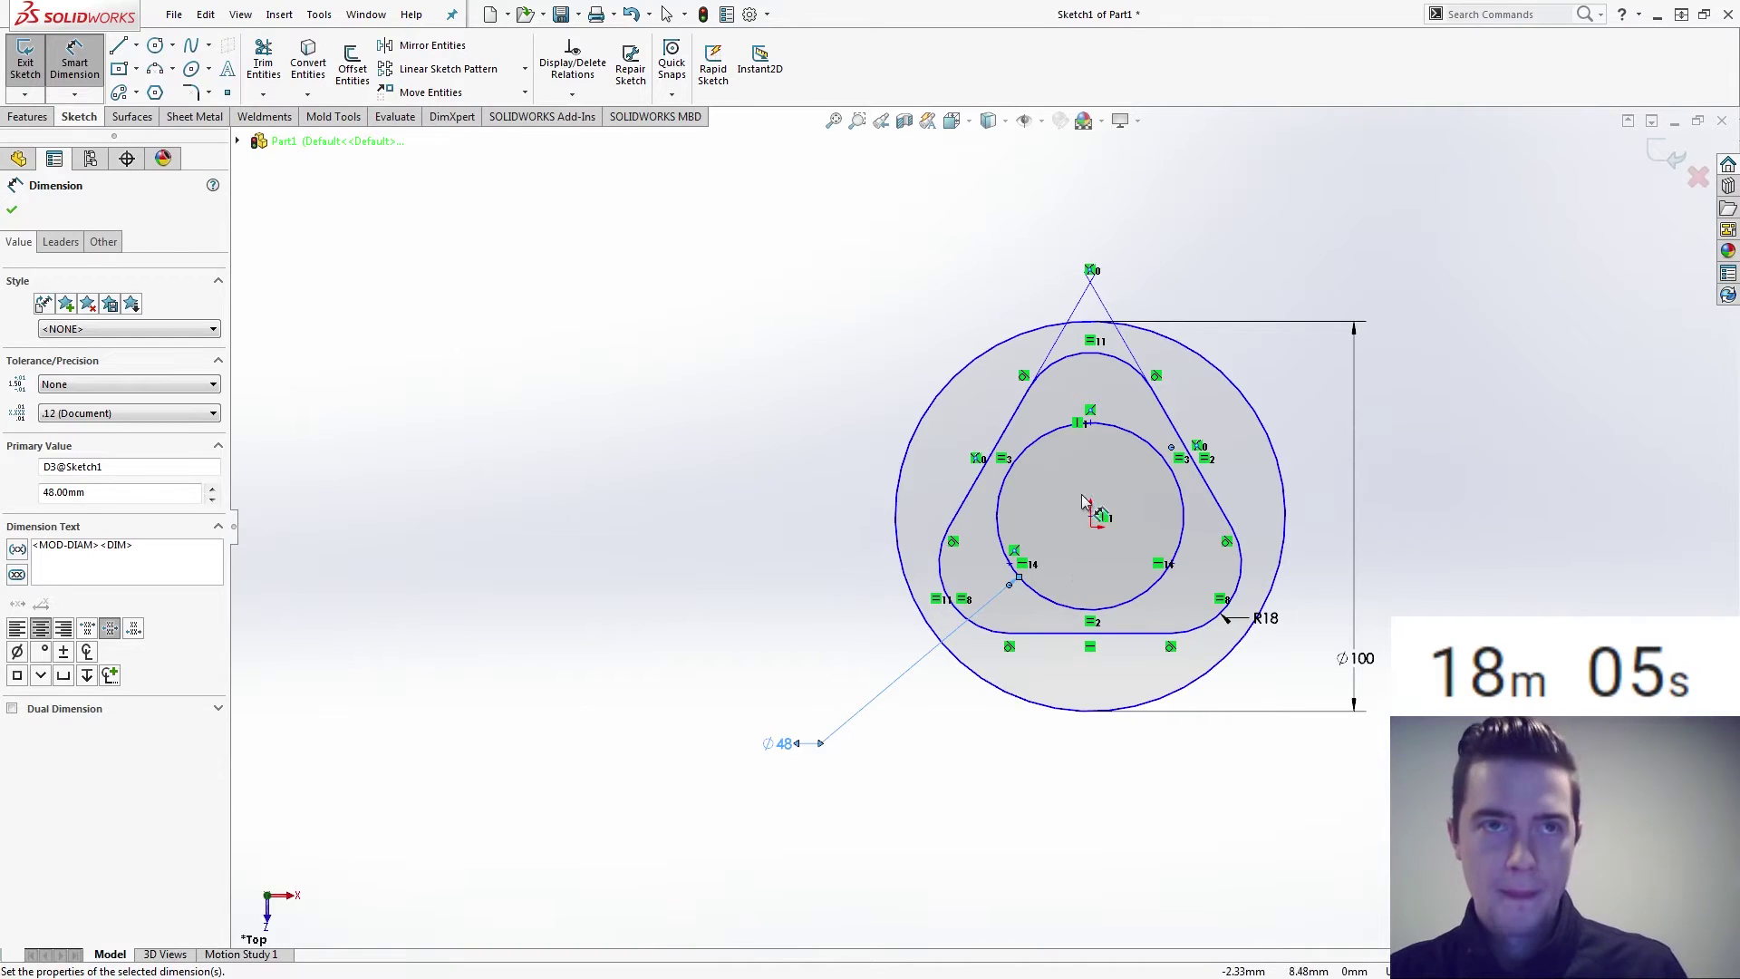
{"action": "key", "text": "Escape"}
Convert the 48 mm circle to construction geometry.
{"action": "left_click", "coordinate": [1047, 433]}
{"action": "left_click", "coordinate": [1237, 354]}
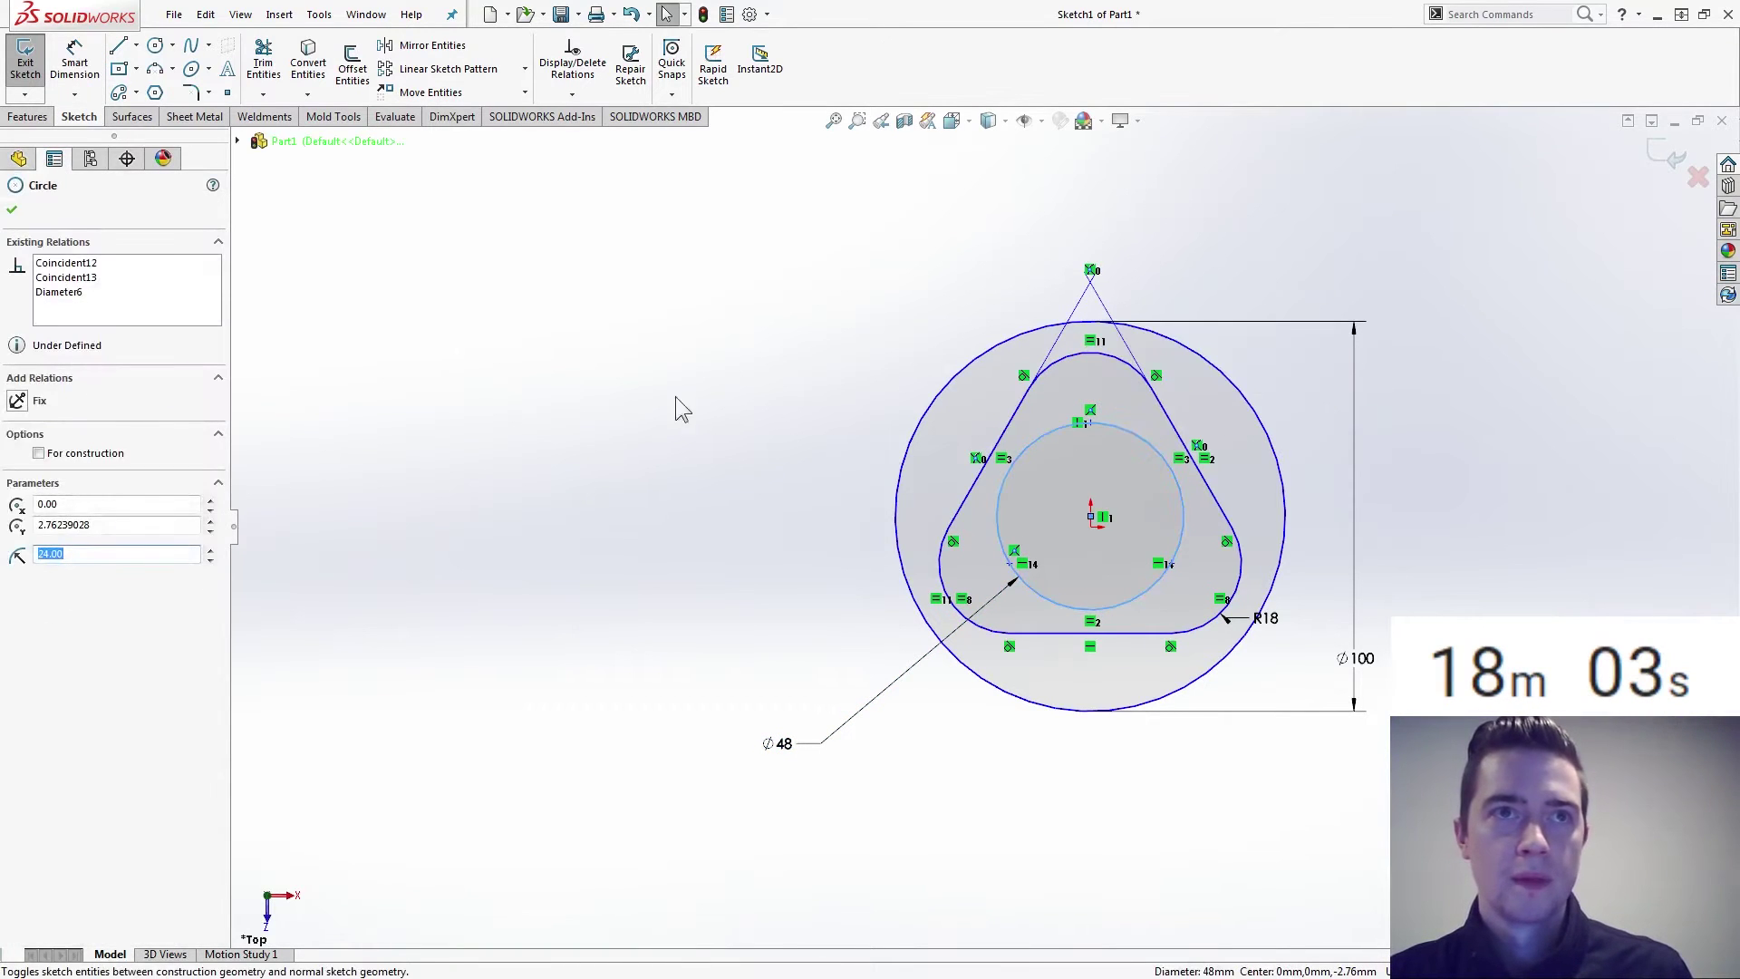
{"action": "left_click", "coordinate": [633, 392]}
Sketch three circles inside the triangular profile, each centred on one of its corner arc centre points.
{"action": "left_click", "coordinate": [155, 46]}
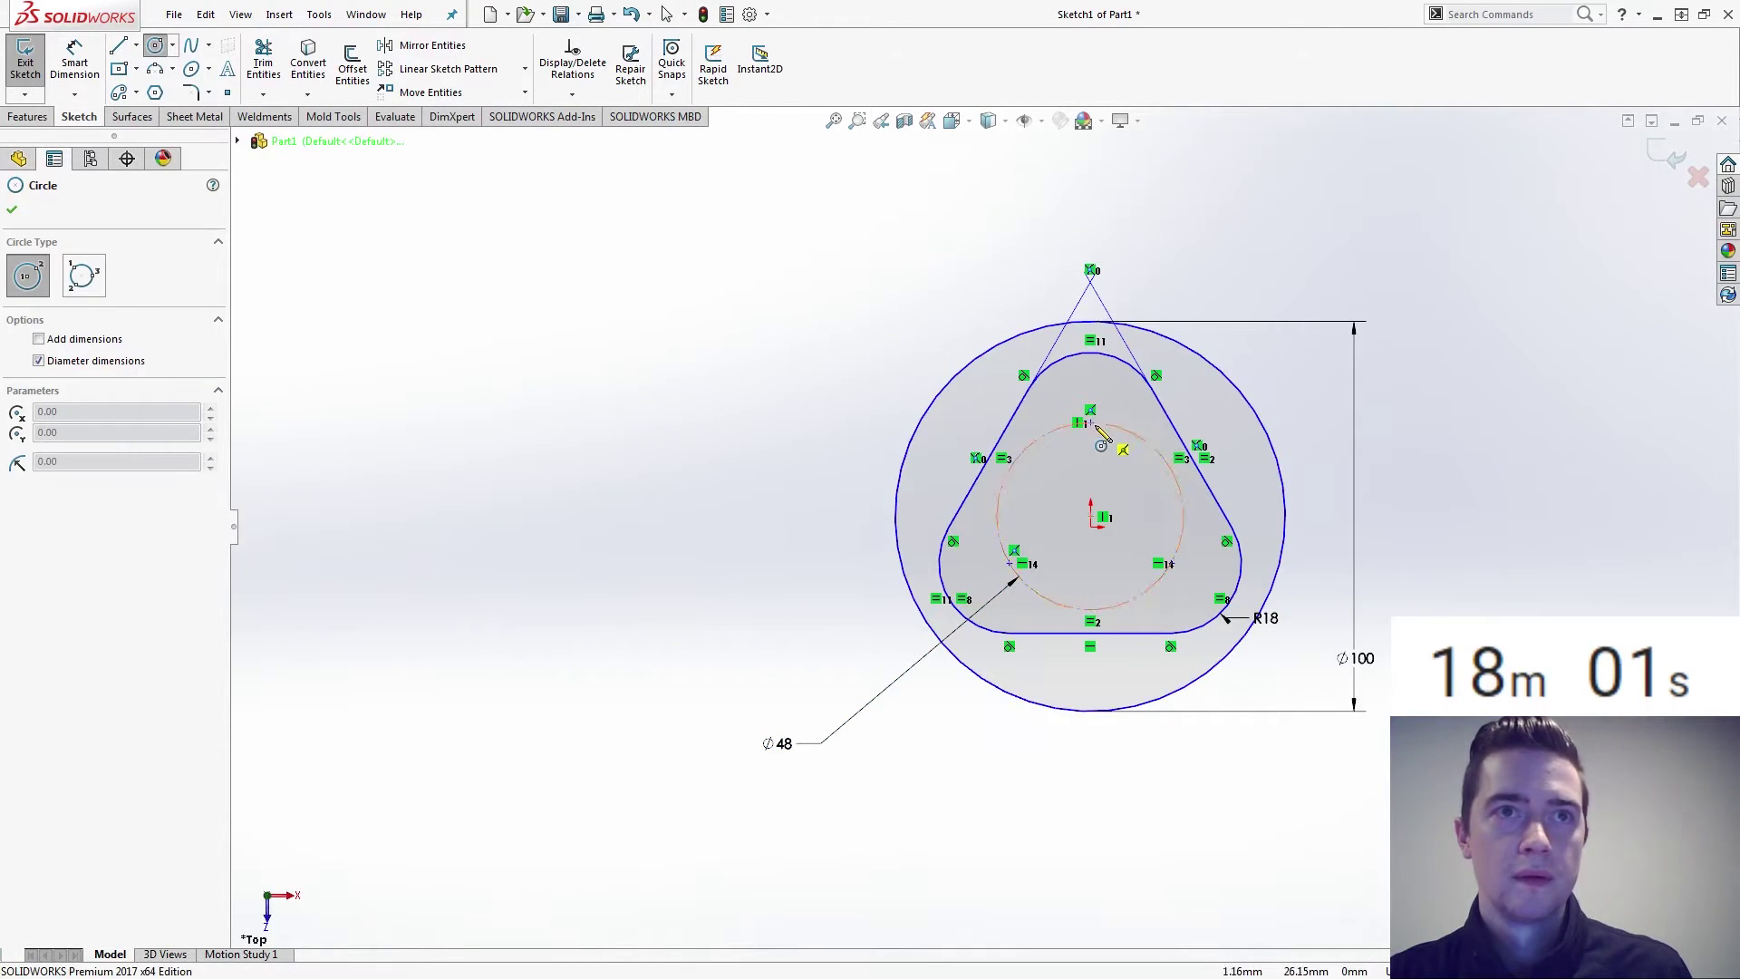
{"action": "left_click_drag", "start_coordinate": [1091, 423], "coordinate": [1106, 458]}
{"action": "left_click", "coordinate": [1170, 562]}
{"action": "left_click", "coordinate": [1176, 591]}
{"action": "left_click", "coordinate": [1009, 563]}
{"action": "left_click_drag", "start_coordinate": [991, 586], "coordinate": [992, 588]}
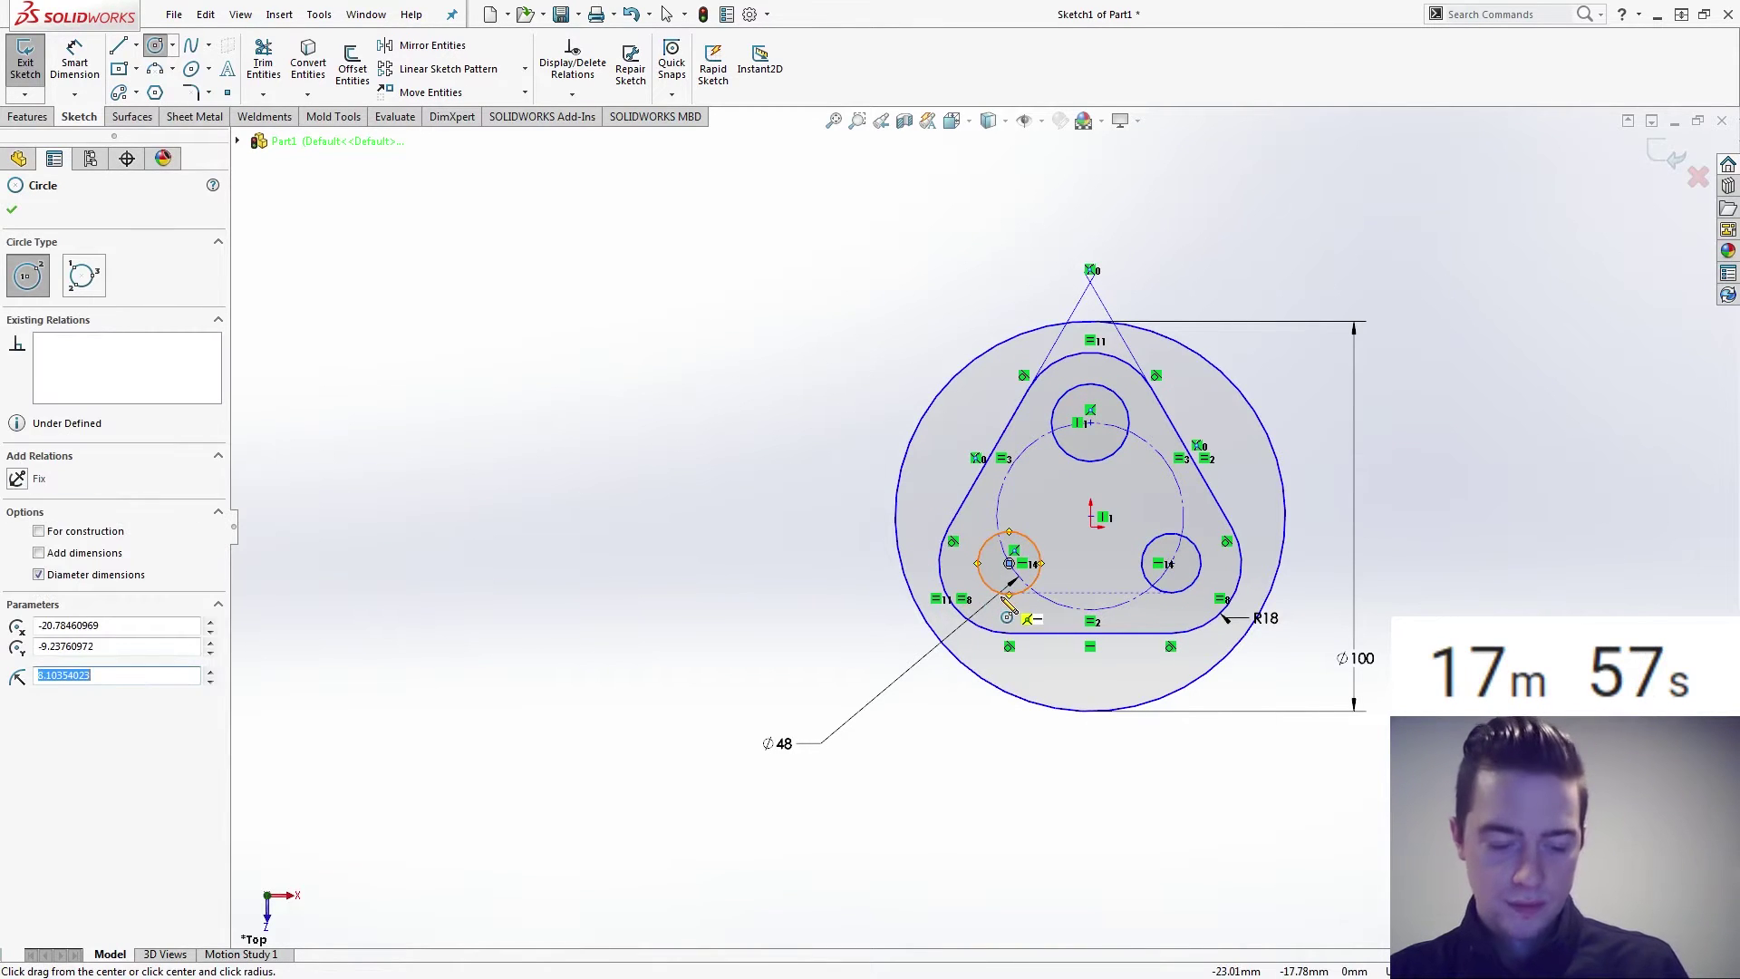
{"action": "key", "text": "Escape"}
Add an equal relation between the three corner circles.
{"action": "left_click", "coordinate": [1074, 459]}
{"action": "left_click", "coordinate": [1029, 538], "text": "ctrl"}
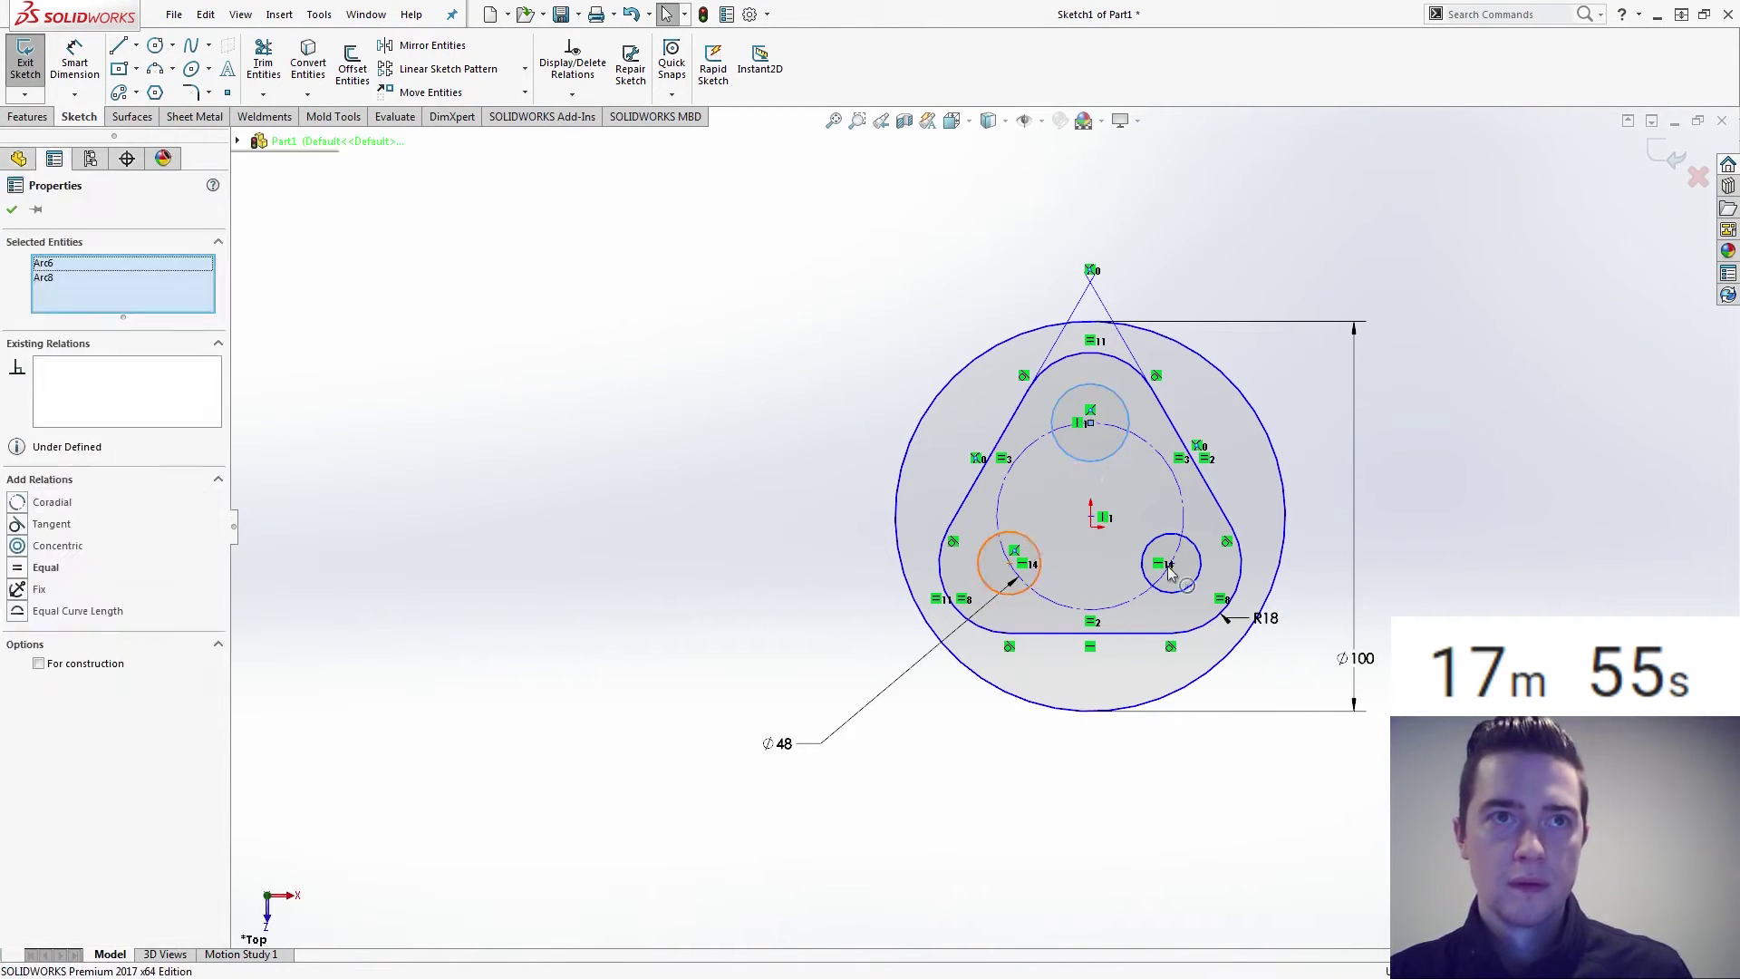
{"action": "left_click", "coordinate": [1193, 543], "text": "ctrl"}
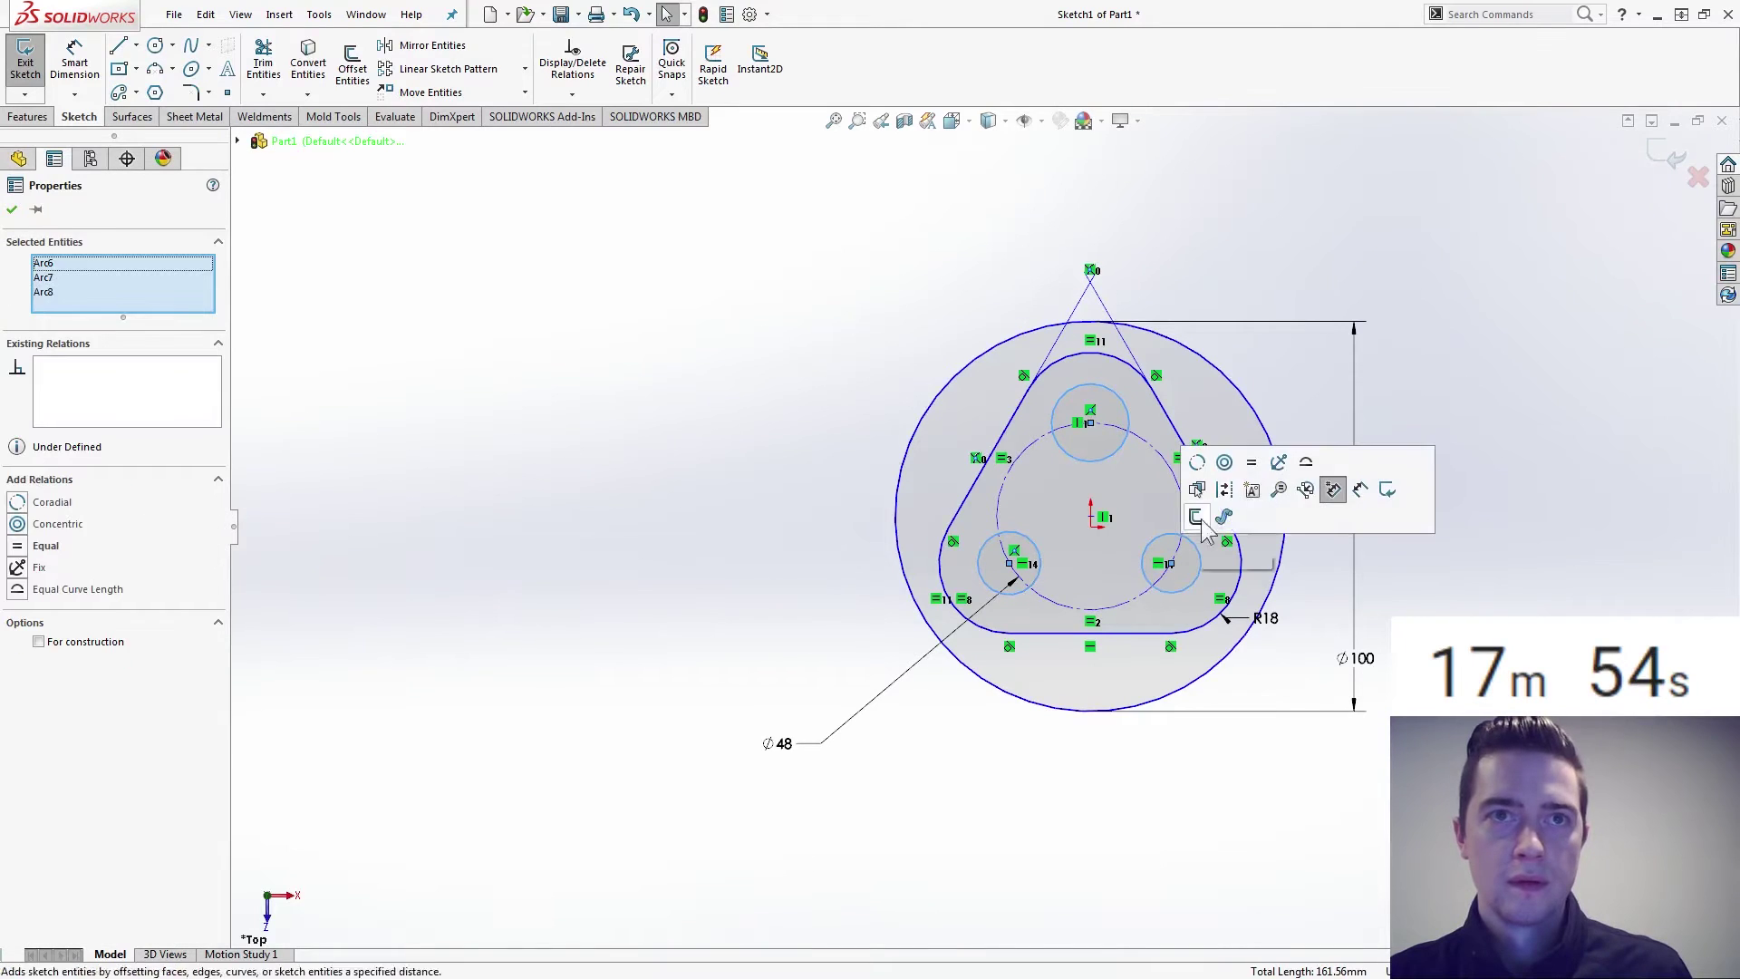
{"action": "left_click", "coordinate": [1251, 464]}
Dimension the upper corner circle's diameter as 26 mm.
{"action": "right_click_drag", "start_coordinate": [692, 520], "coordinate": [725, 339]}
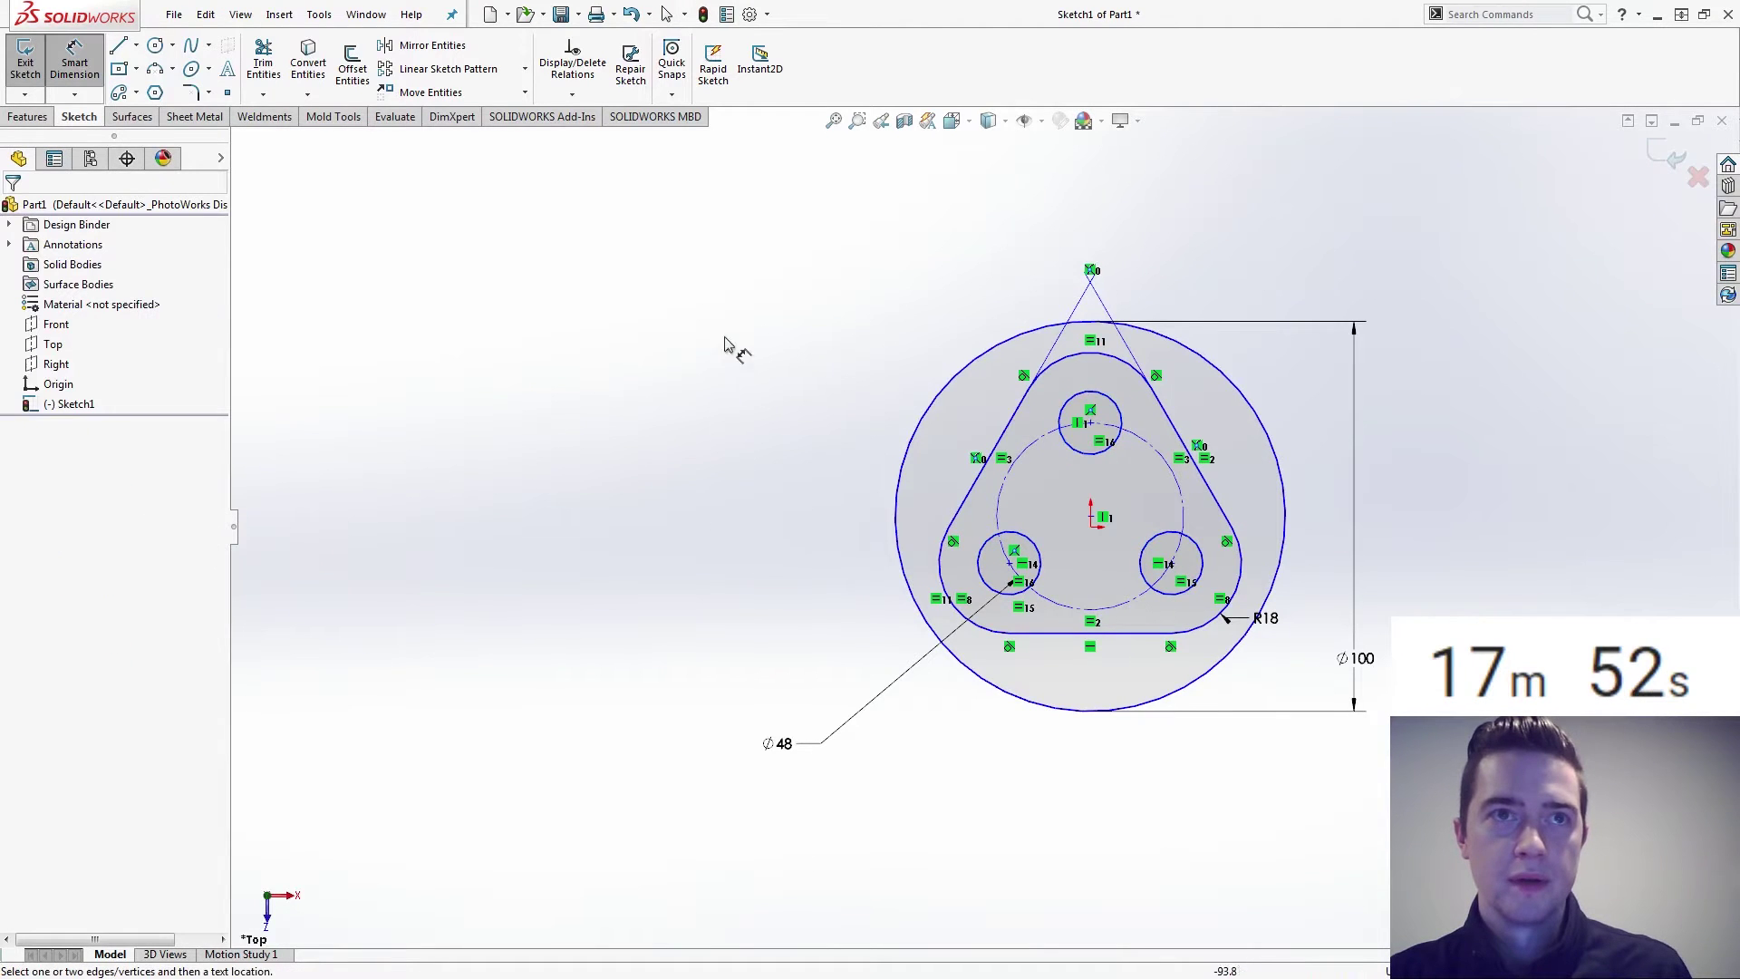
{"action": "left_click", "coordinate": [1071, 408]}
{"action": "left_click", "coordinate": [852, 332]}
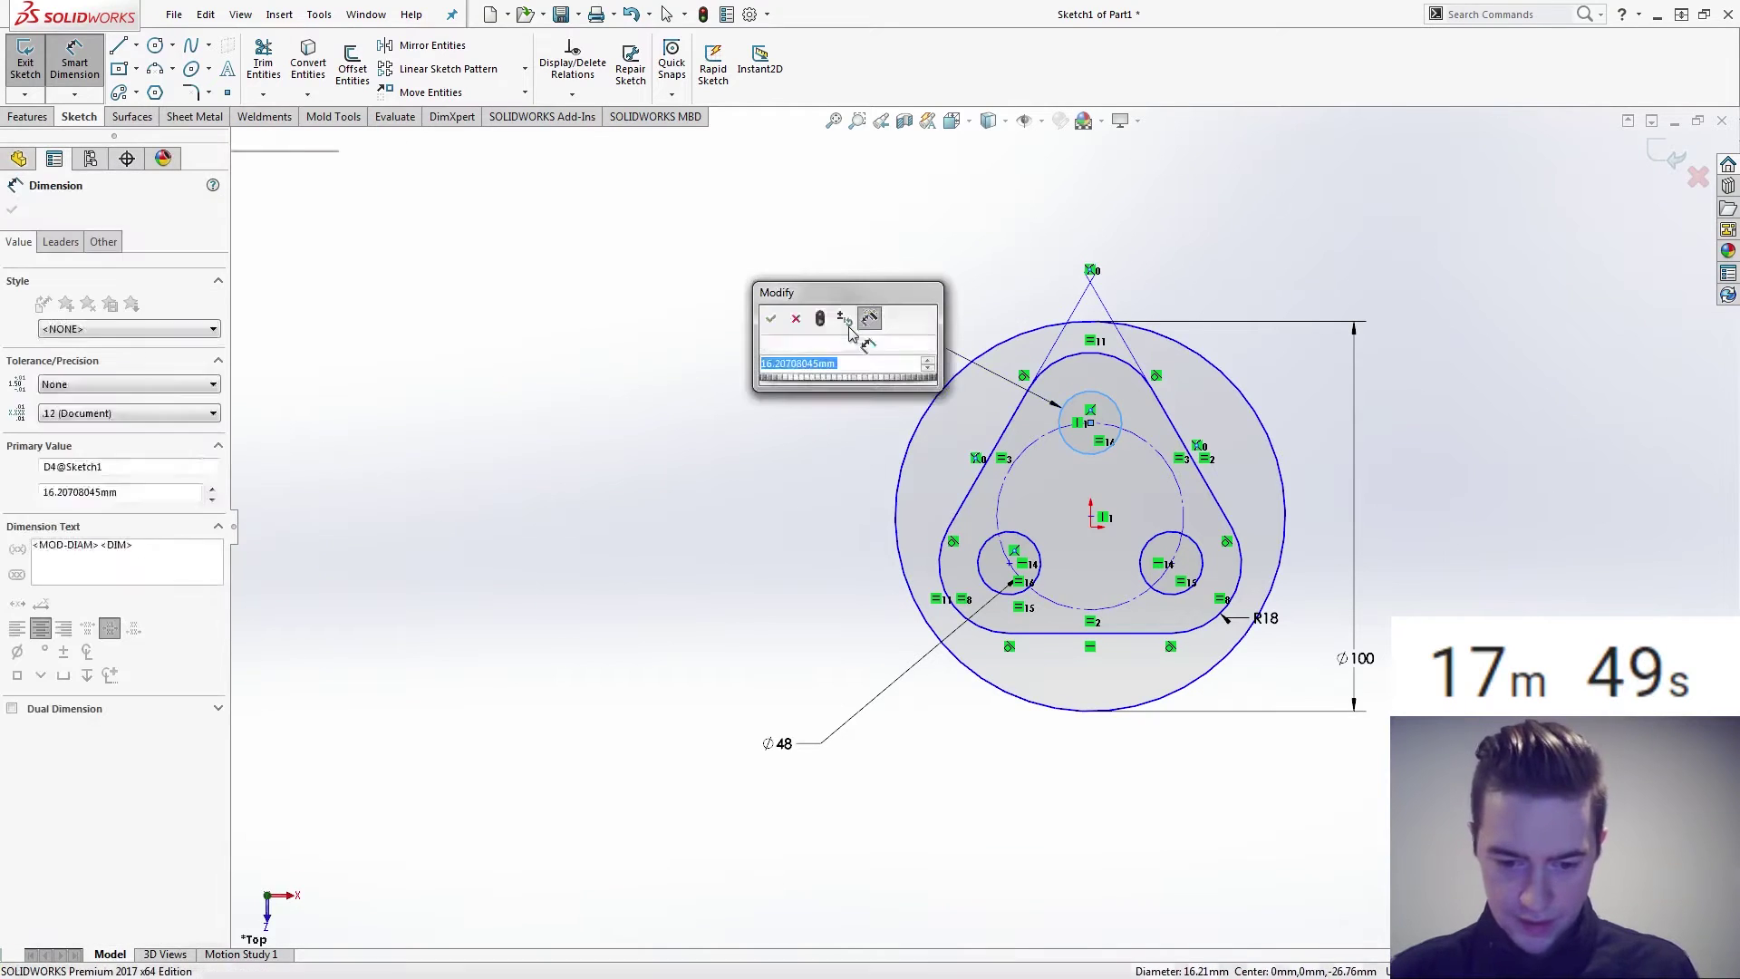
{"action": "type", "text": "26"}
{"action": "key", "text": "Return"}
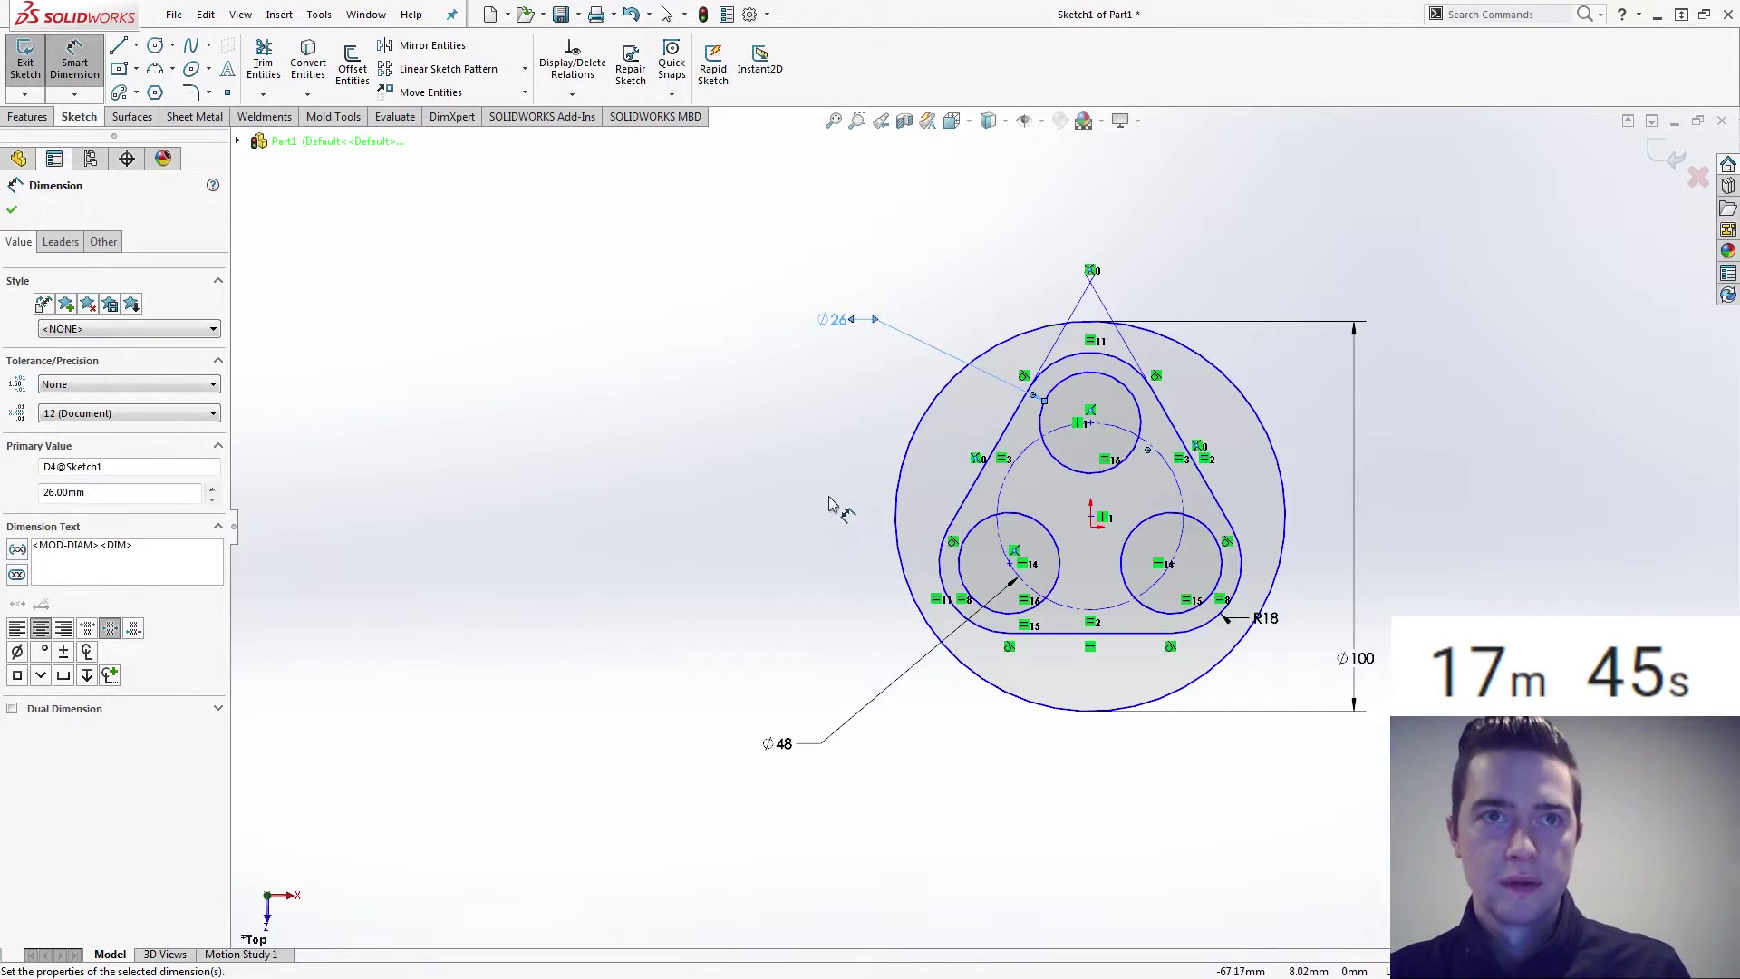
{"action": "key", "text": "Escape"}
Make the common centre point of the sketch coincident with the origin.
{"action": "mouse_move", "coordinate": [1095, 513]}
{"action": "left_mouse_down"}
{"action": "mouse_move", "coordinate": [1040, 516]}
{"action": "mouse_move", "coordinate": [997, 549]}
{"action": "mouse_move", "coordinate": [1091, 526]}
{"action": "left_mouse_up"}
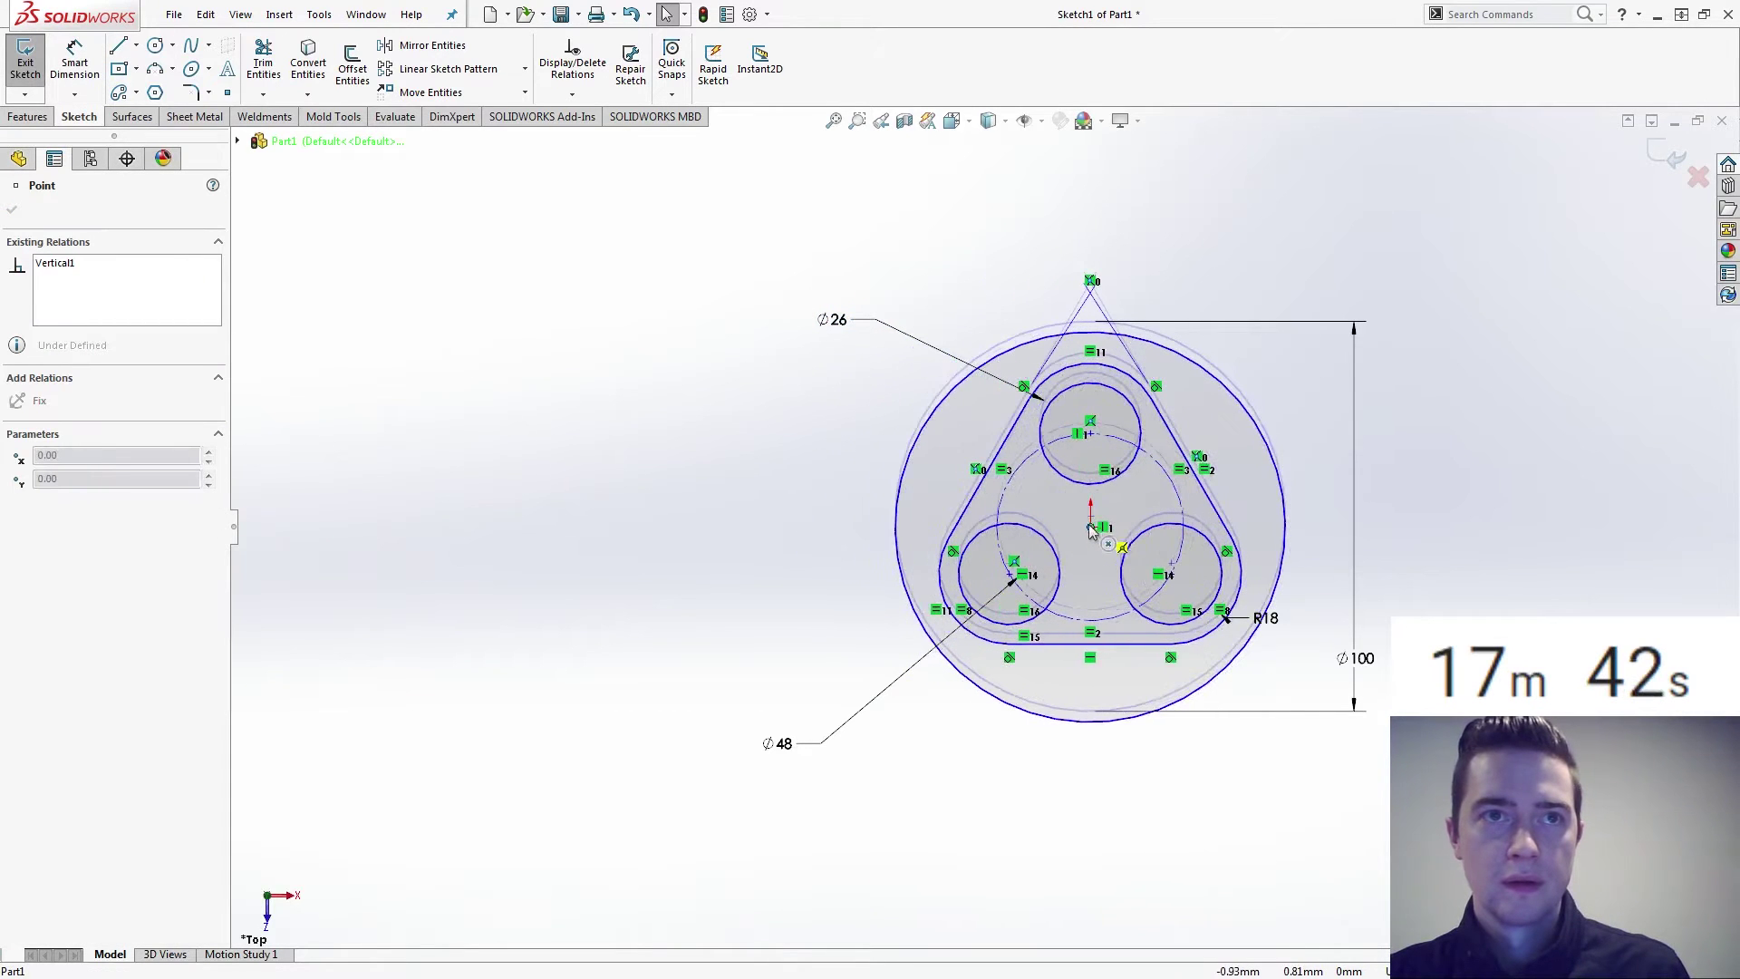
{"action": "left_click", "coordinate": [720, 454]}
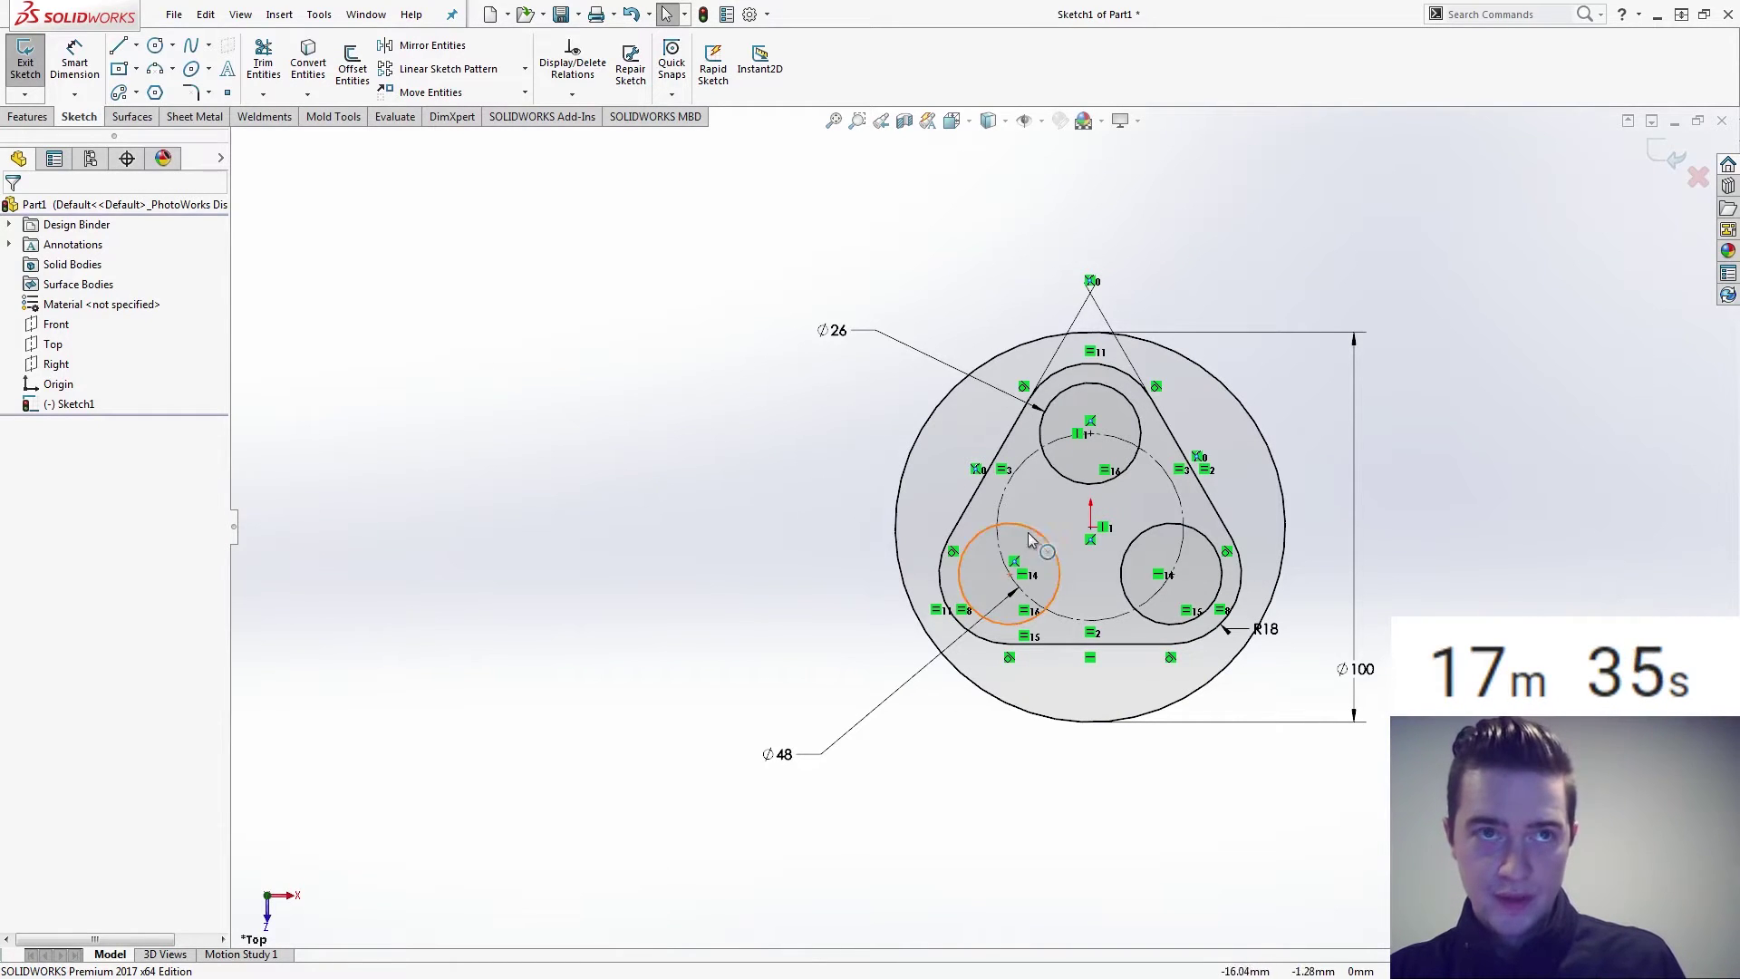
{"action": "left_click", "coordinate": [1004, 503]}
{"action": "left_click", "coordinate": [709, 492]}
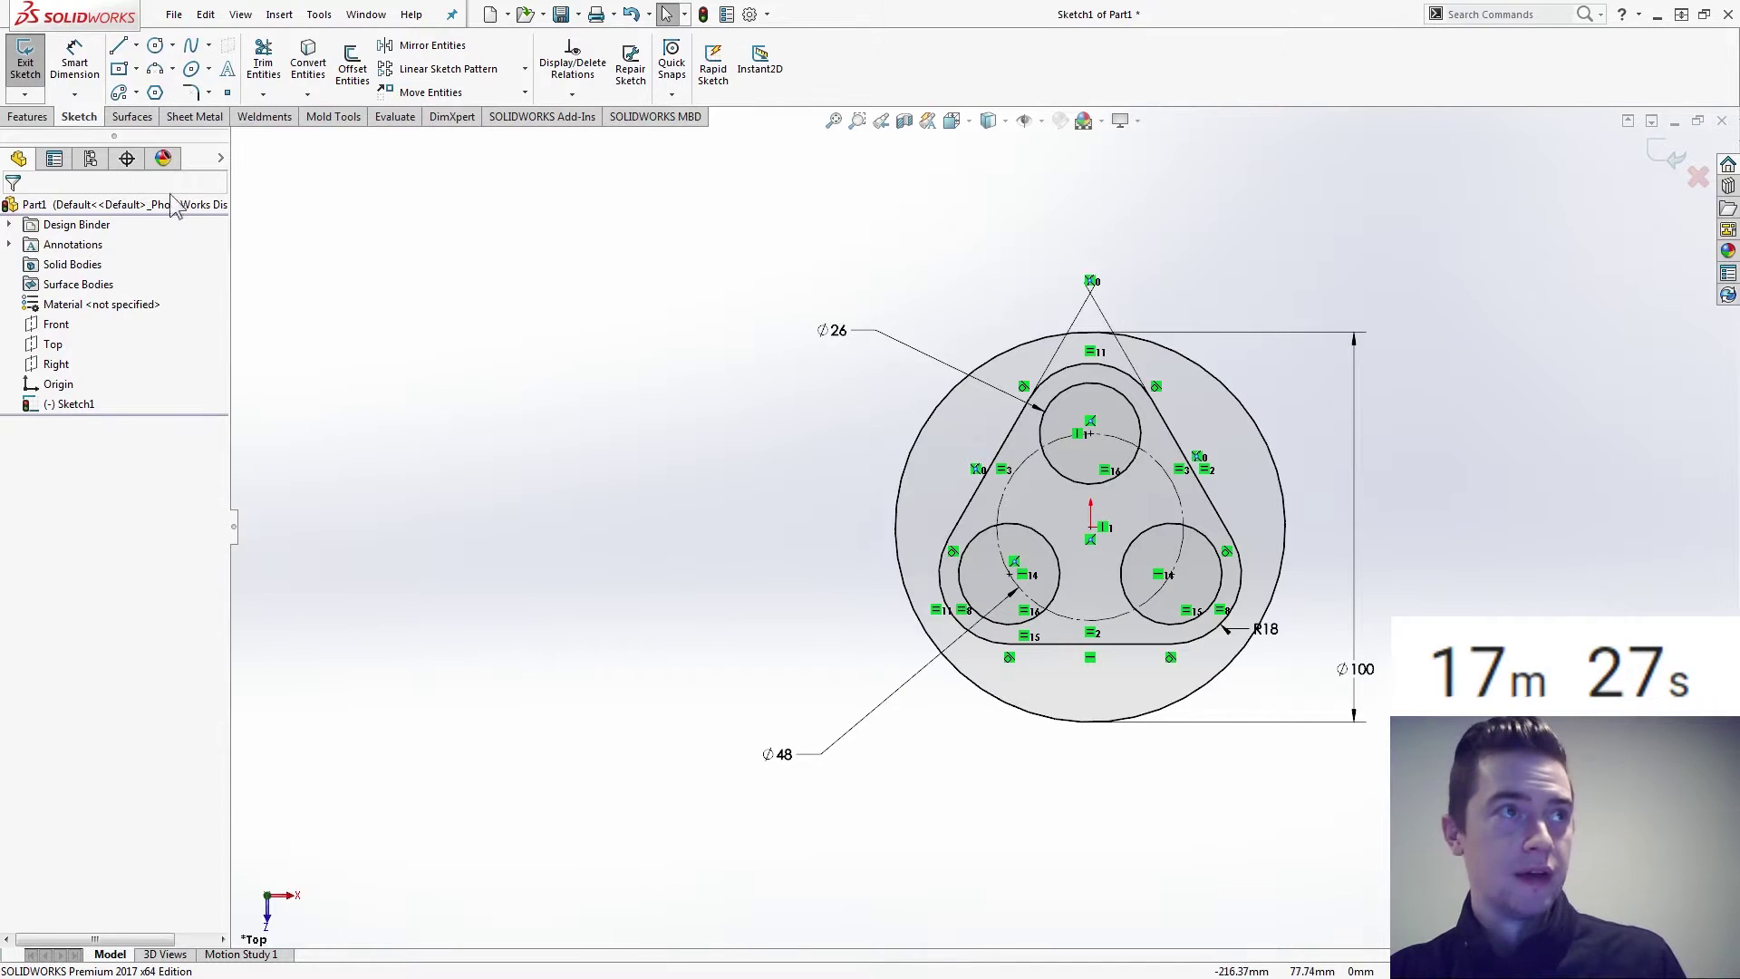
Extrude only the outer 100 mm circle contour of the sketch as a blind boss 15 mm deep.
{"action": "left_click", "coordinate": [42, 118]}
{"action": "left_click", "coordinate": [34, 64]}
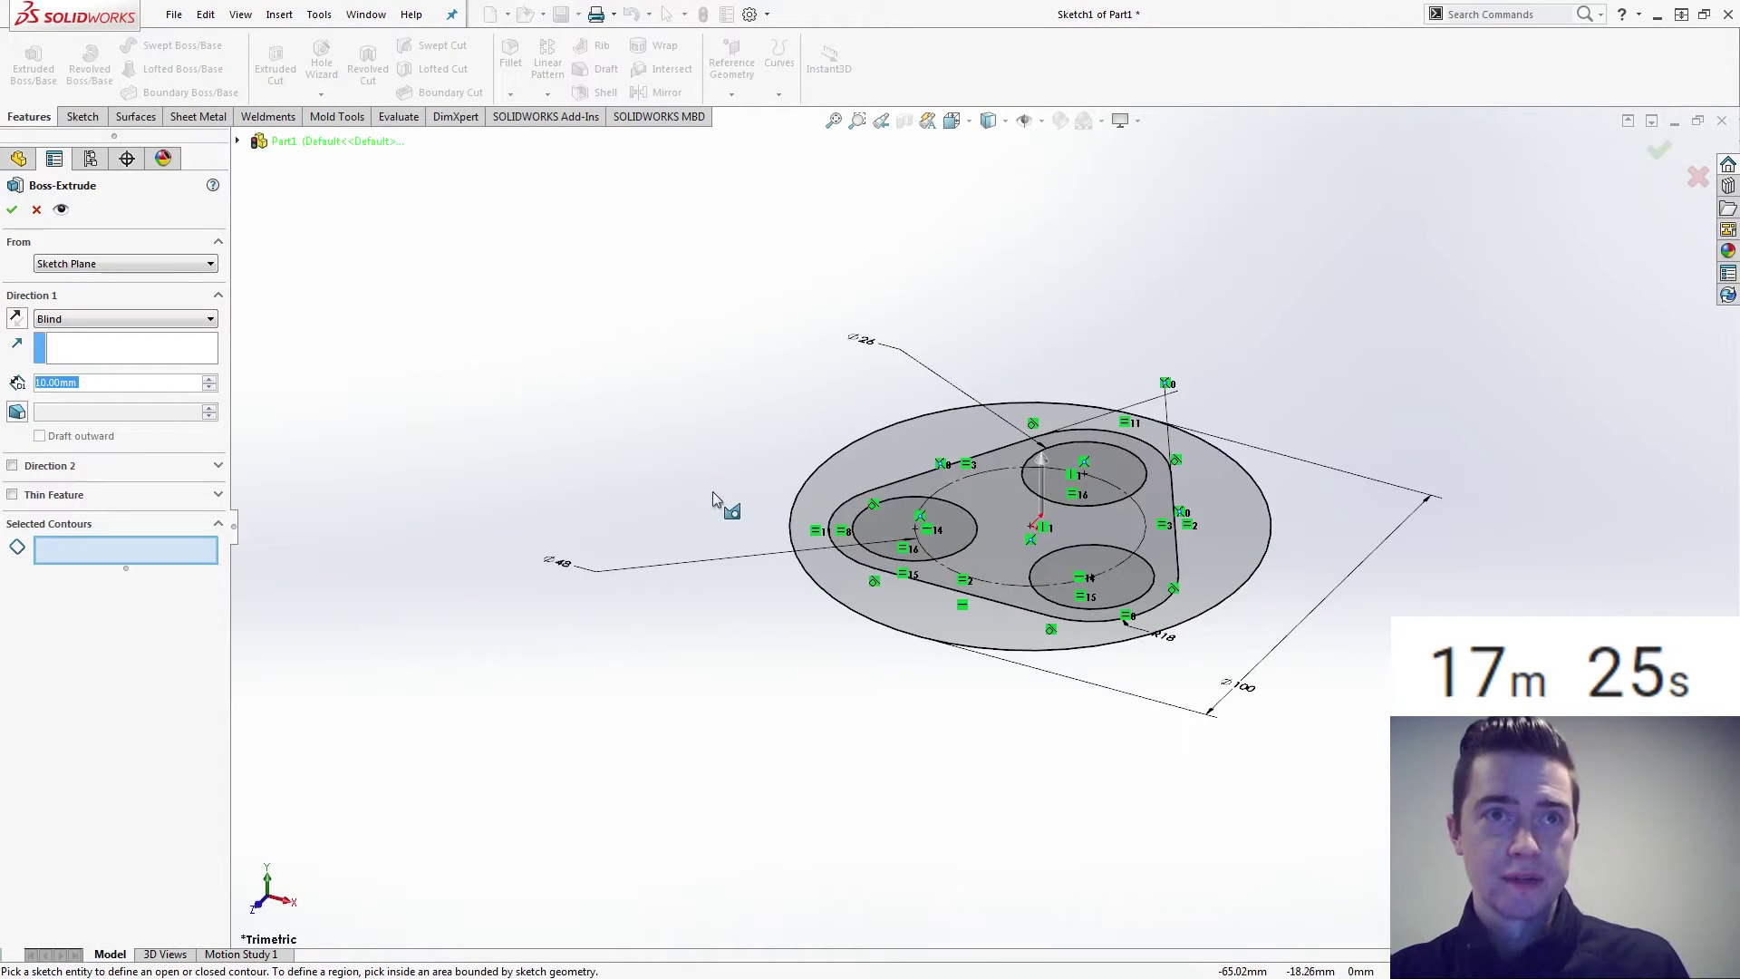
{"action": "left_click", "coordinate": [948, 650]}
{"action": "left_click", "coordinate": [951, 651]}
{"action": "left_click", "coordinate": [949, 651]}
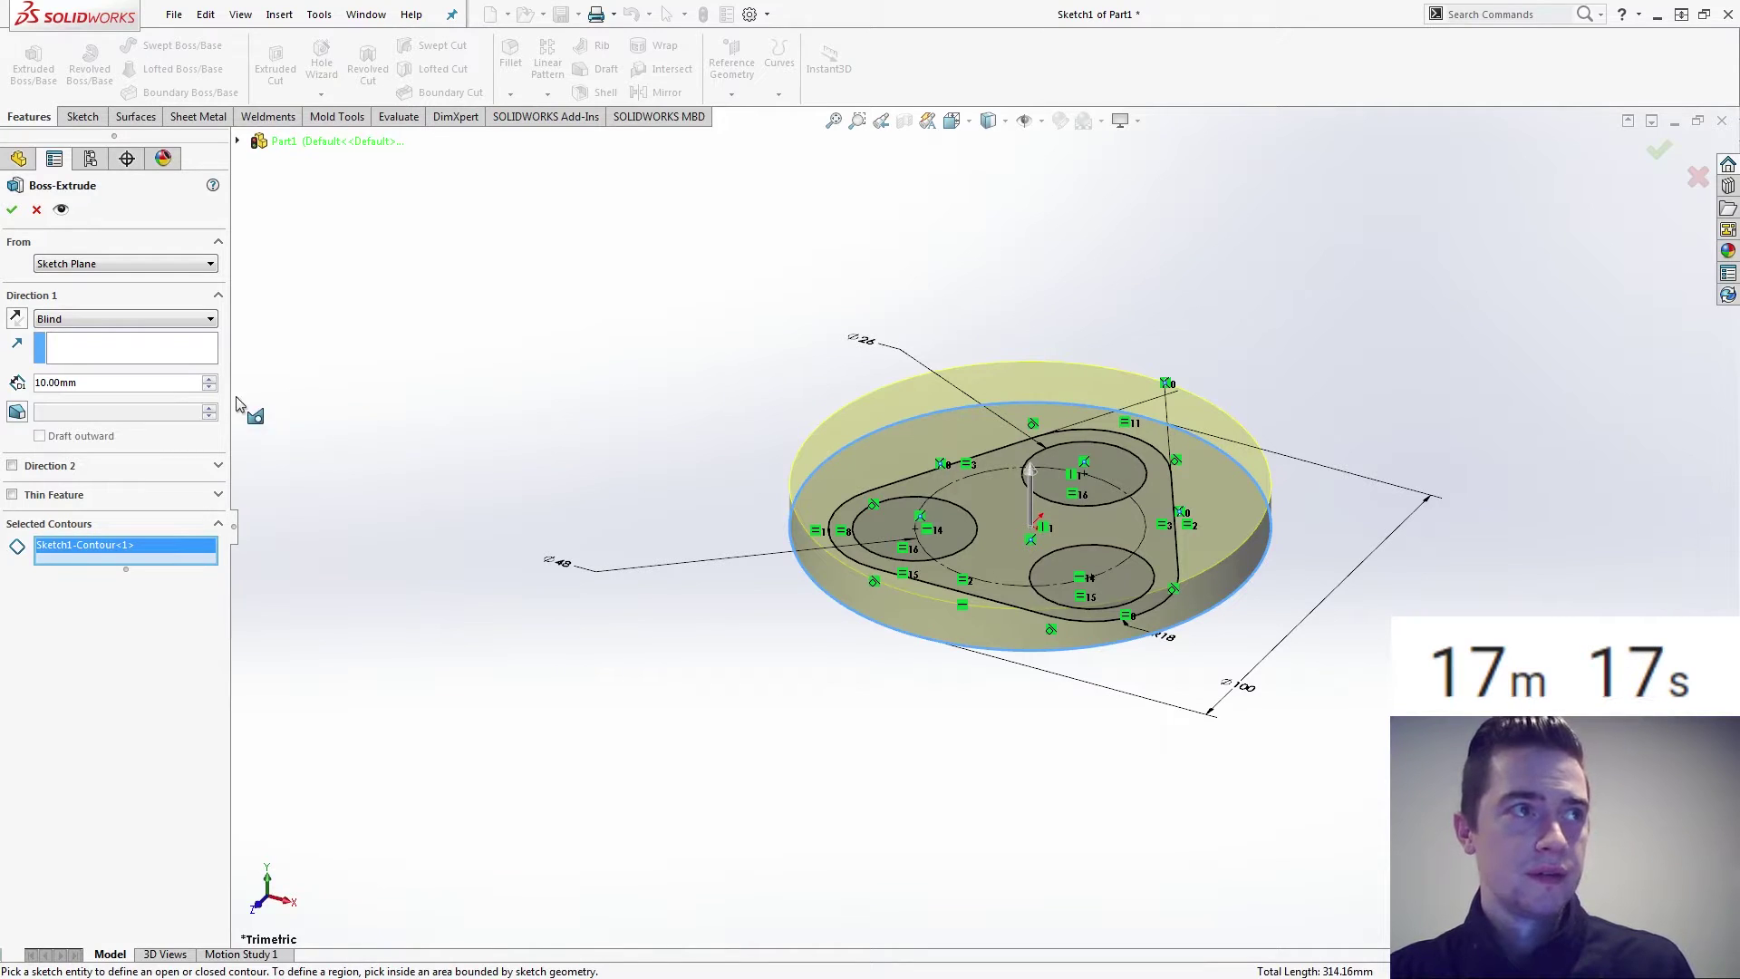
{"action": "left_click_drag", "start_coordinate": [118, 382], "coordinate": [3, 346]}
{"action": "type", "text": "15"}
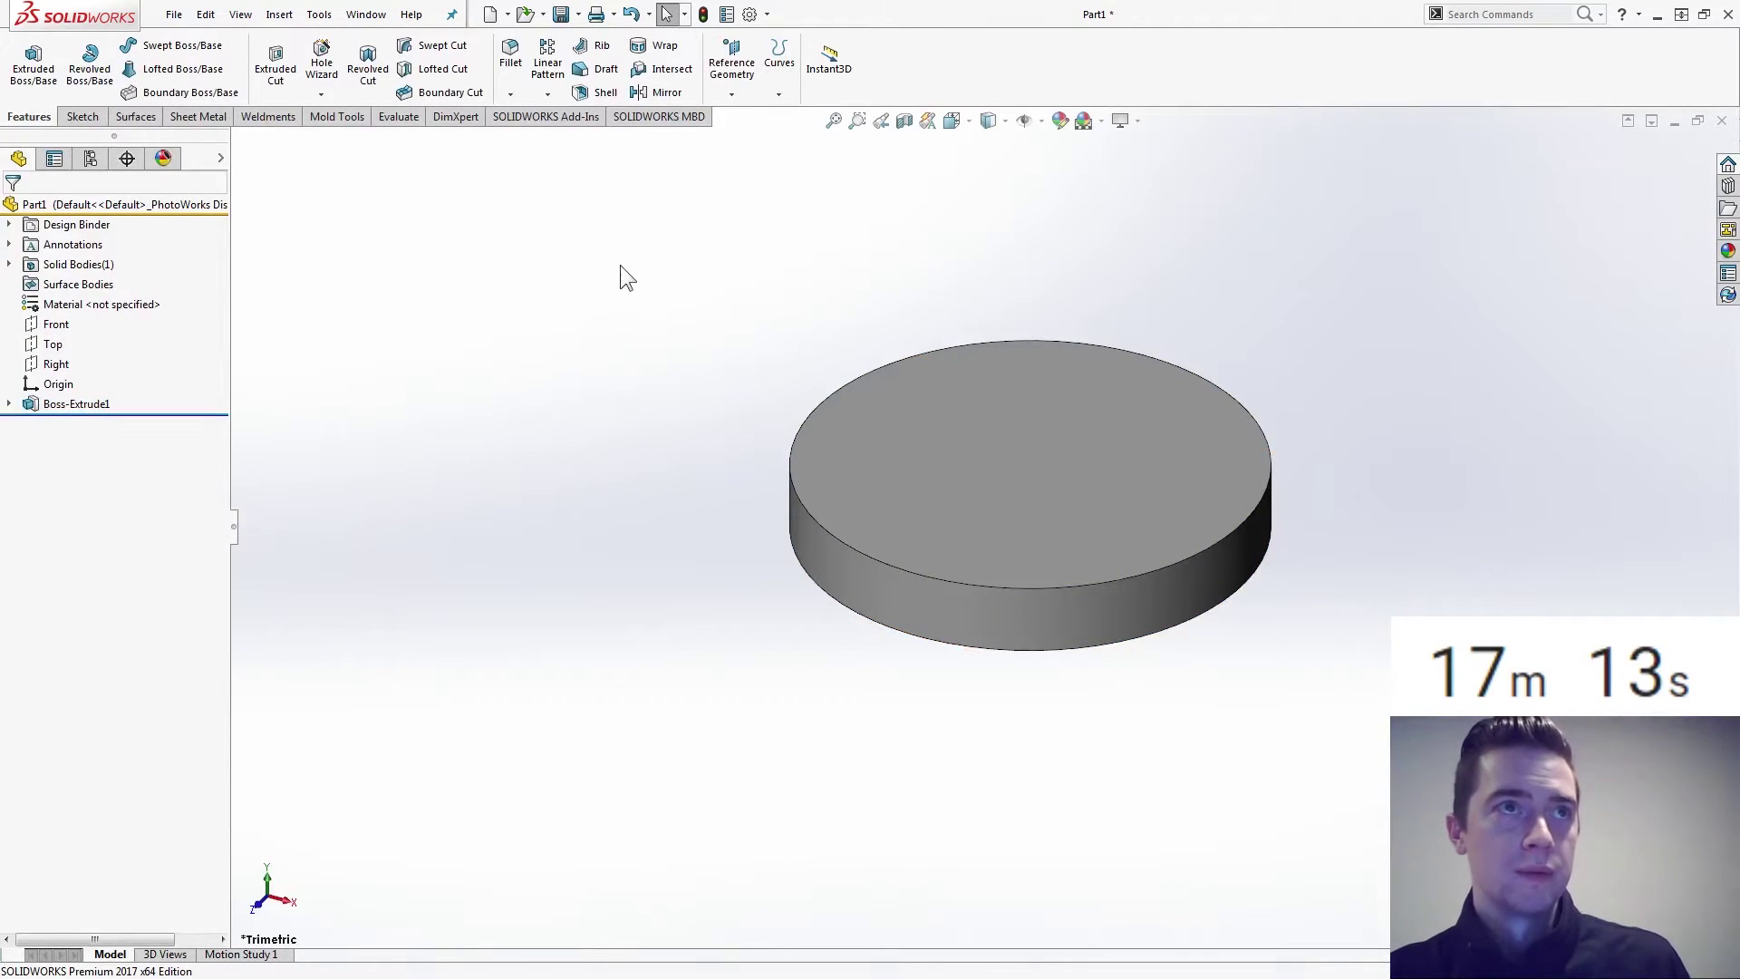
{"action": "left_click", "coordinate": [604, 93]}
{"action": "key", "text": "Up"}
{"action": "key", "text": "Up"}
{"action": "key", "text": "Up"}
{"action": "key", "text": "Up"}
{"action": "key", "text": "Down"}
{"action": "key", "text": "Down"}
{"action": "key", "text": "Down"}
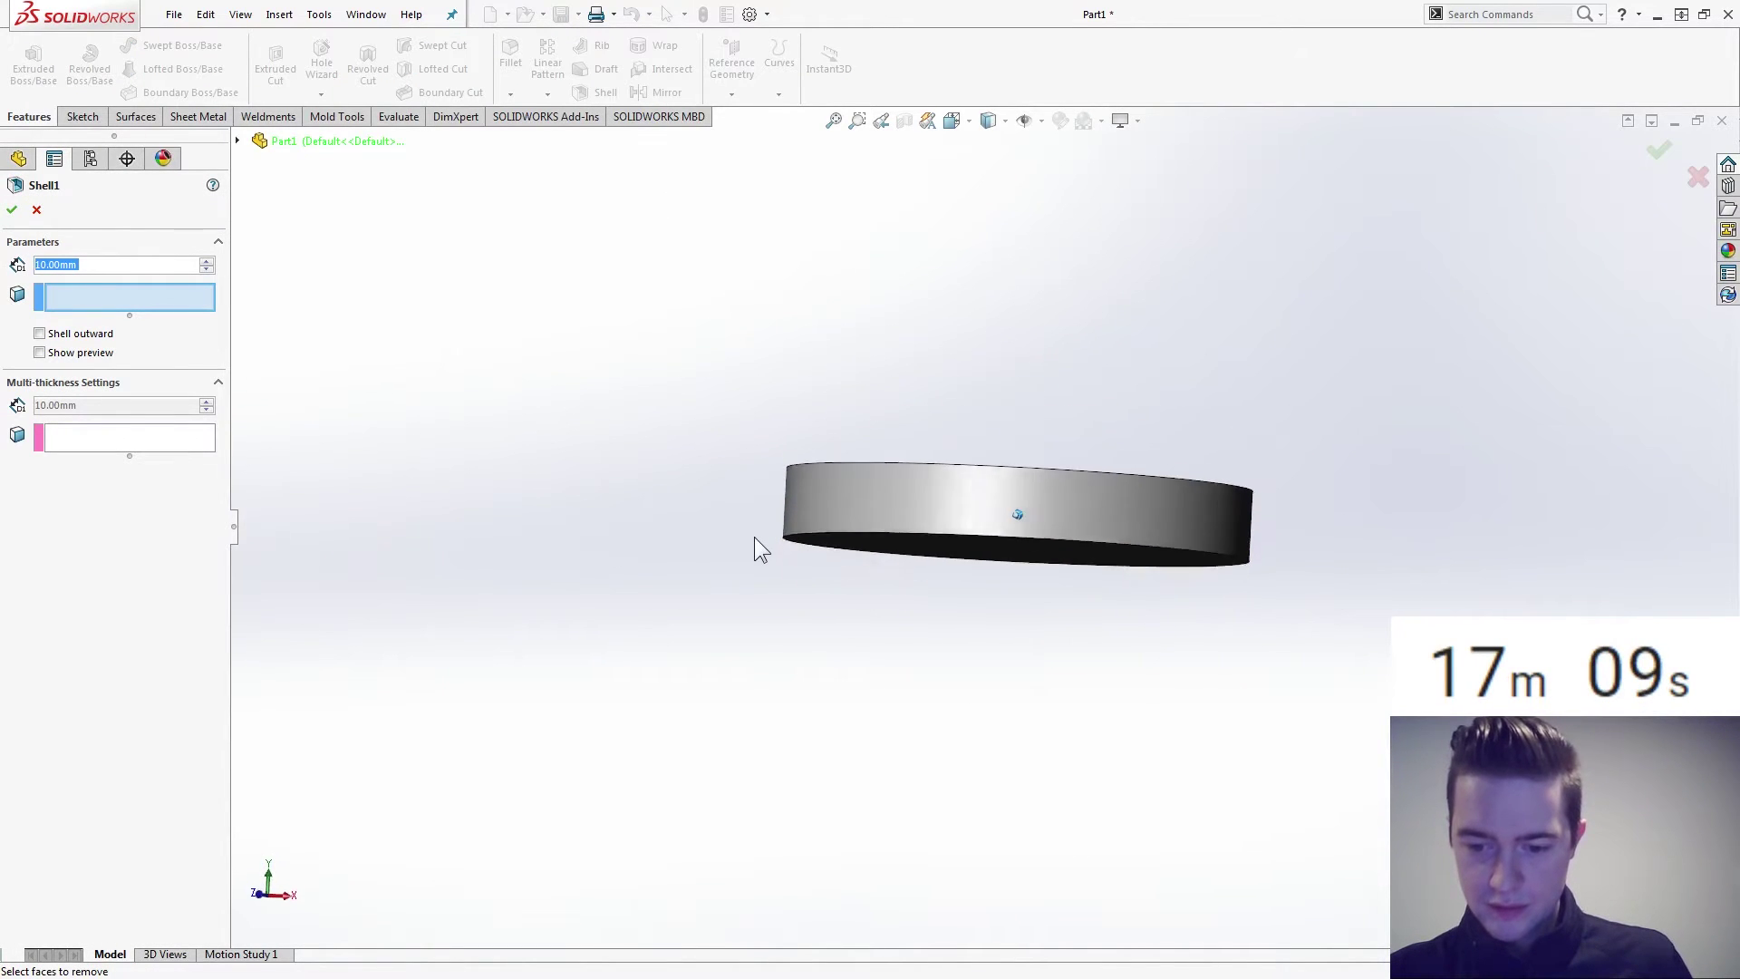
{"action": "left_click", "coordinate": [36, 210]}
Fillet the top outer edge of the disc with a 3 mm radius.
{"action": "key", "text": "Down"}
{"action": "key", "text": "Down"}
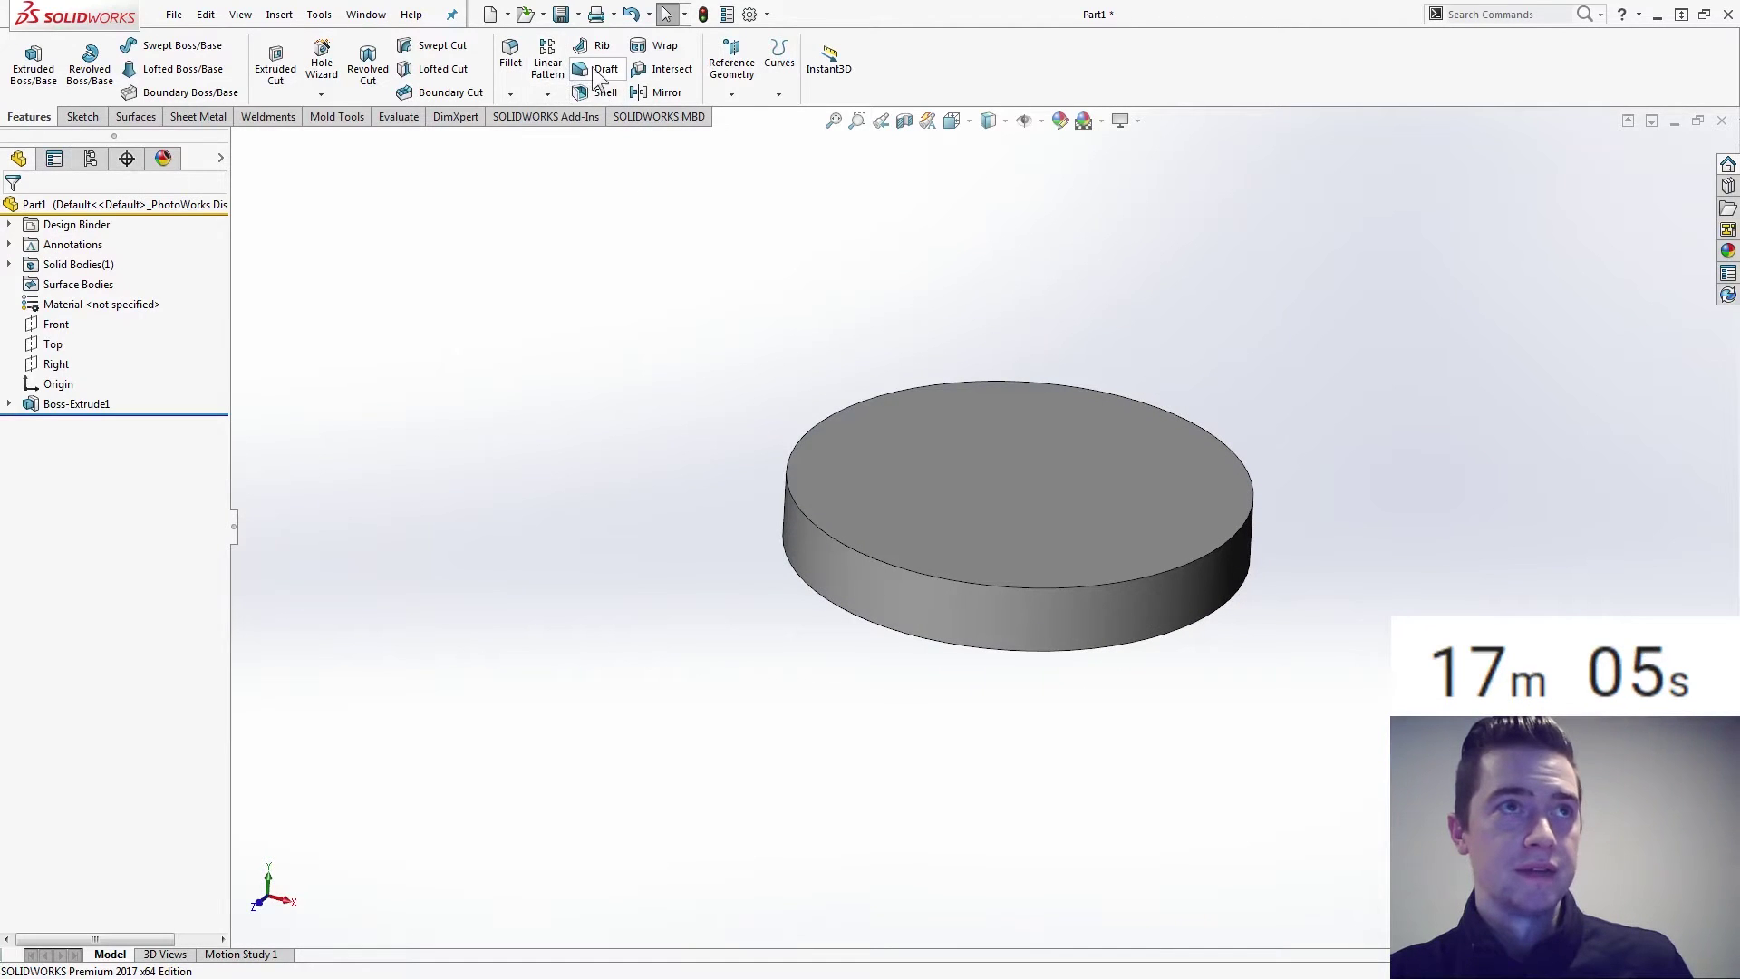
{"action": "left_click", "coordinate": [511, 55]}
{"action": "left_click", "coordinate": [836, 538]}
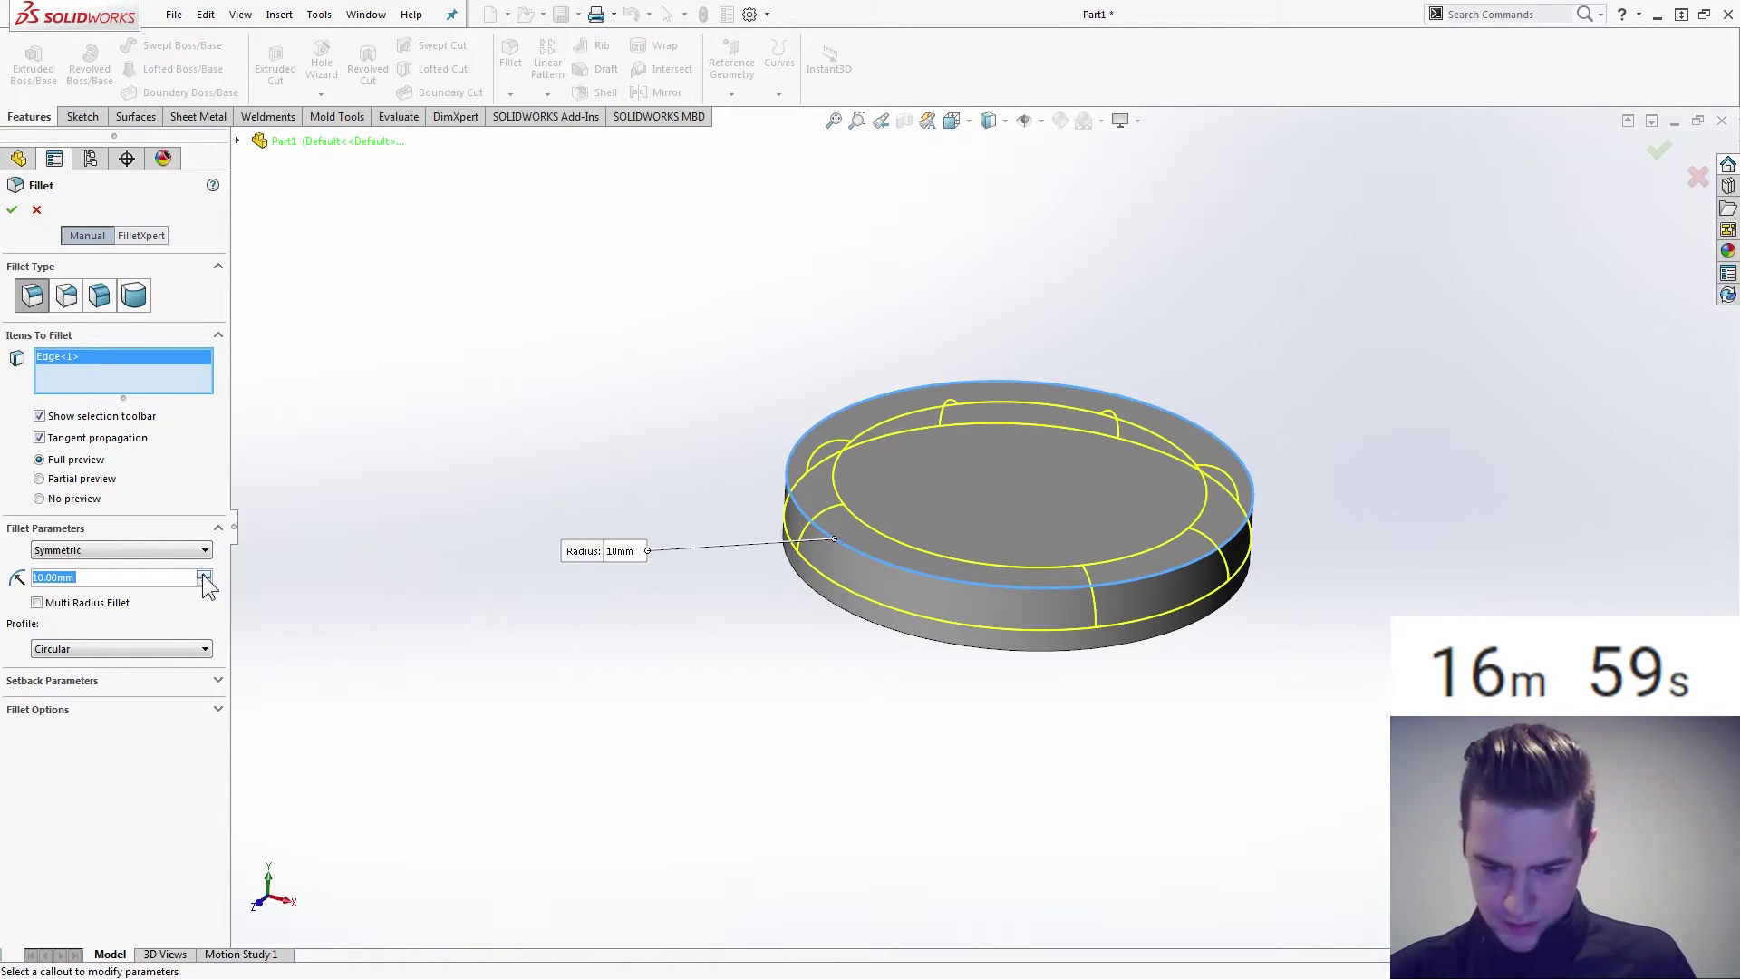
{"action": "type", "text": "3"}
{"action": "key", "text": "Return"}
{"action": "key", "text": "Return"}
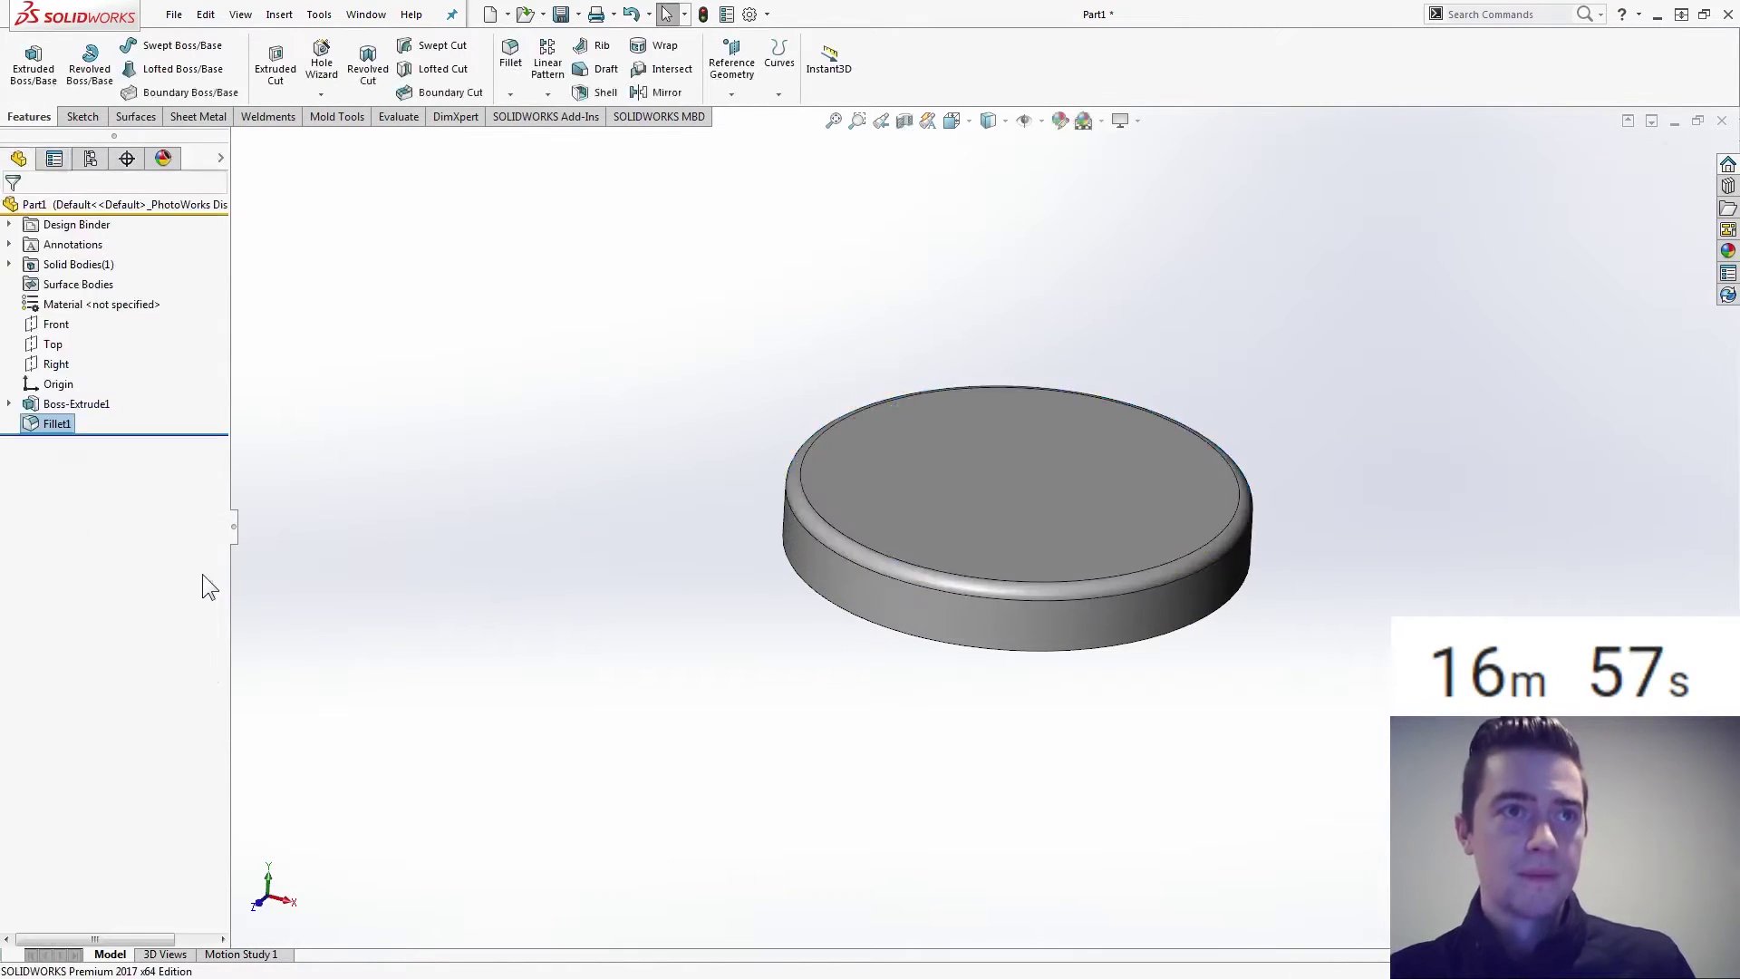
{"action": "left_click", "coordinate": [459, 508]}
Shell the disc inward with its bottom face removed.
{"action": "left_click", "coordinate": [600, 92]}
{"action": "middle_click_drag", "start_coordinate": [643, 544], "coordinate": [908, 578]}
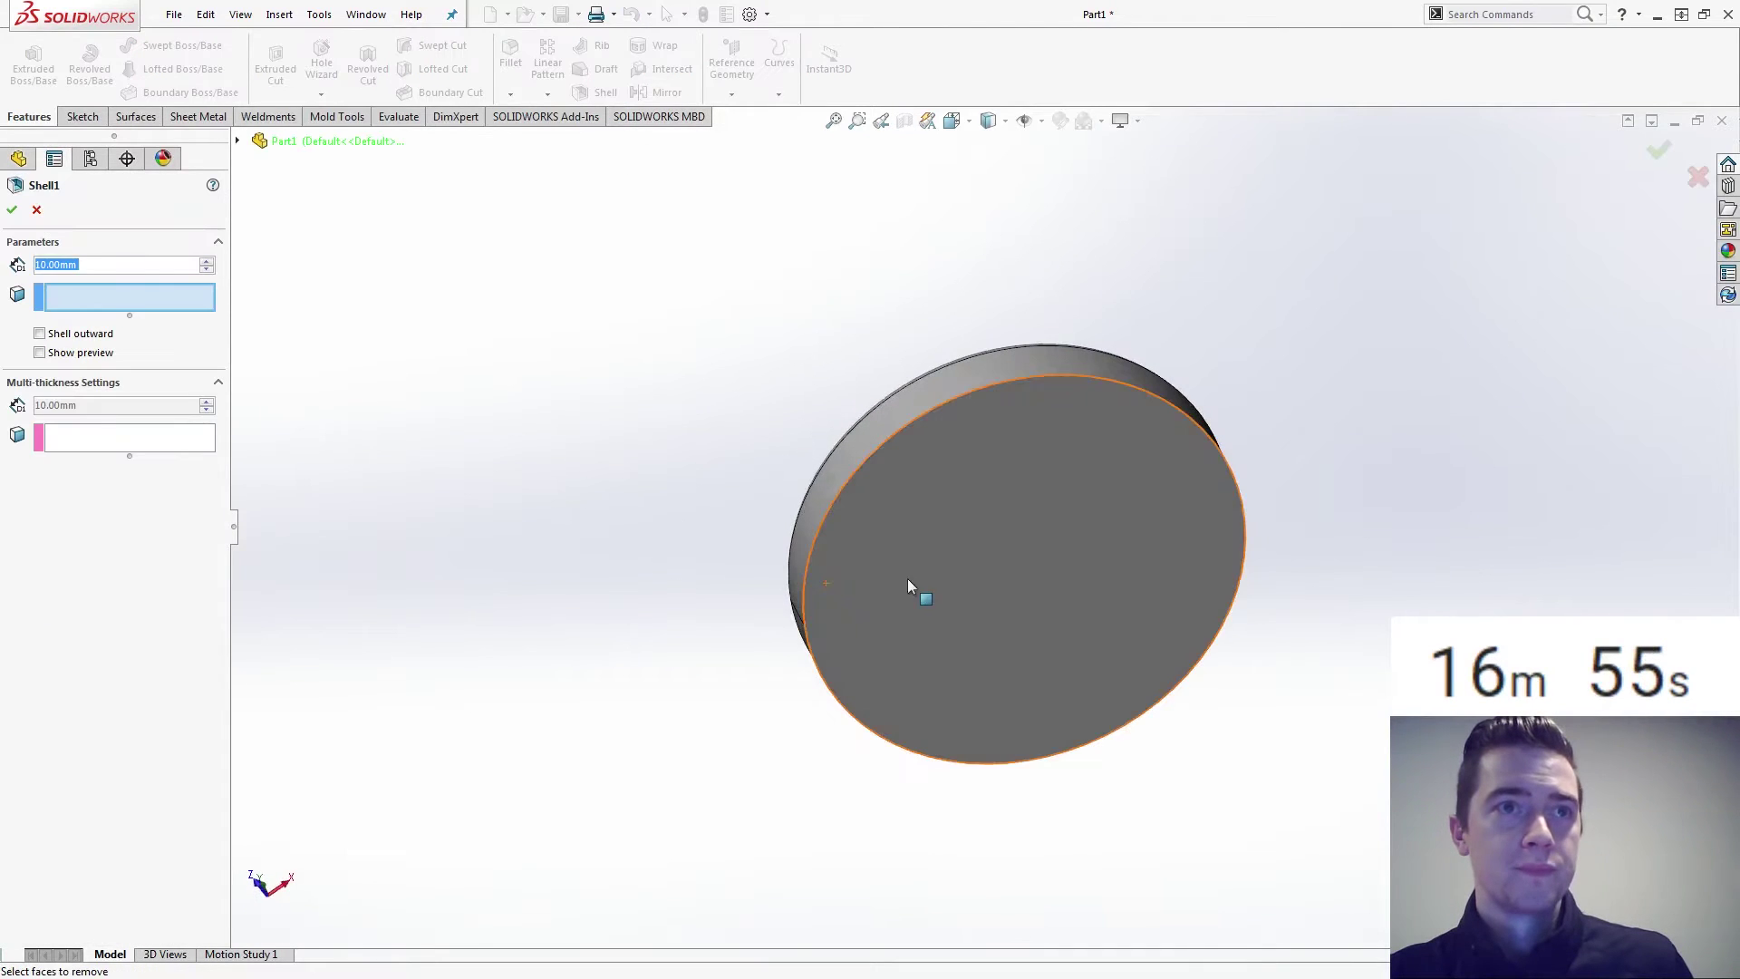
{"action": "left_click", "coordinate": [908, 578]}
{"action": "middle_click_drag", "start_coordinate": [444, 458], "coordinate": [391, 379]}
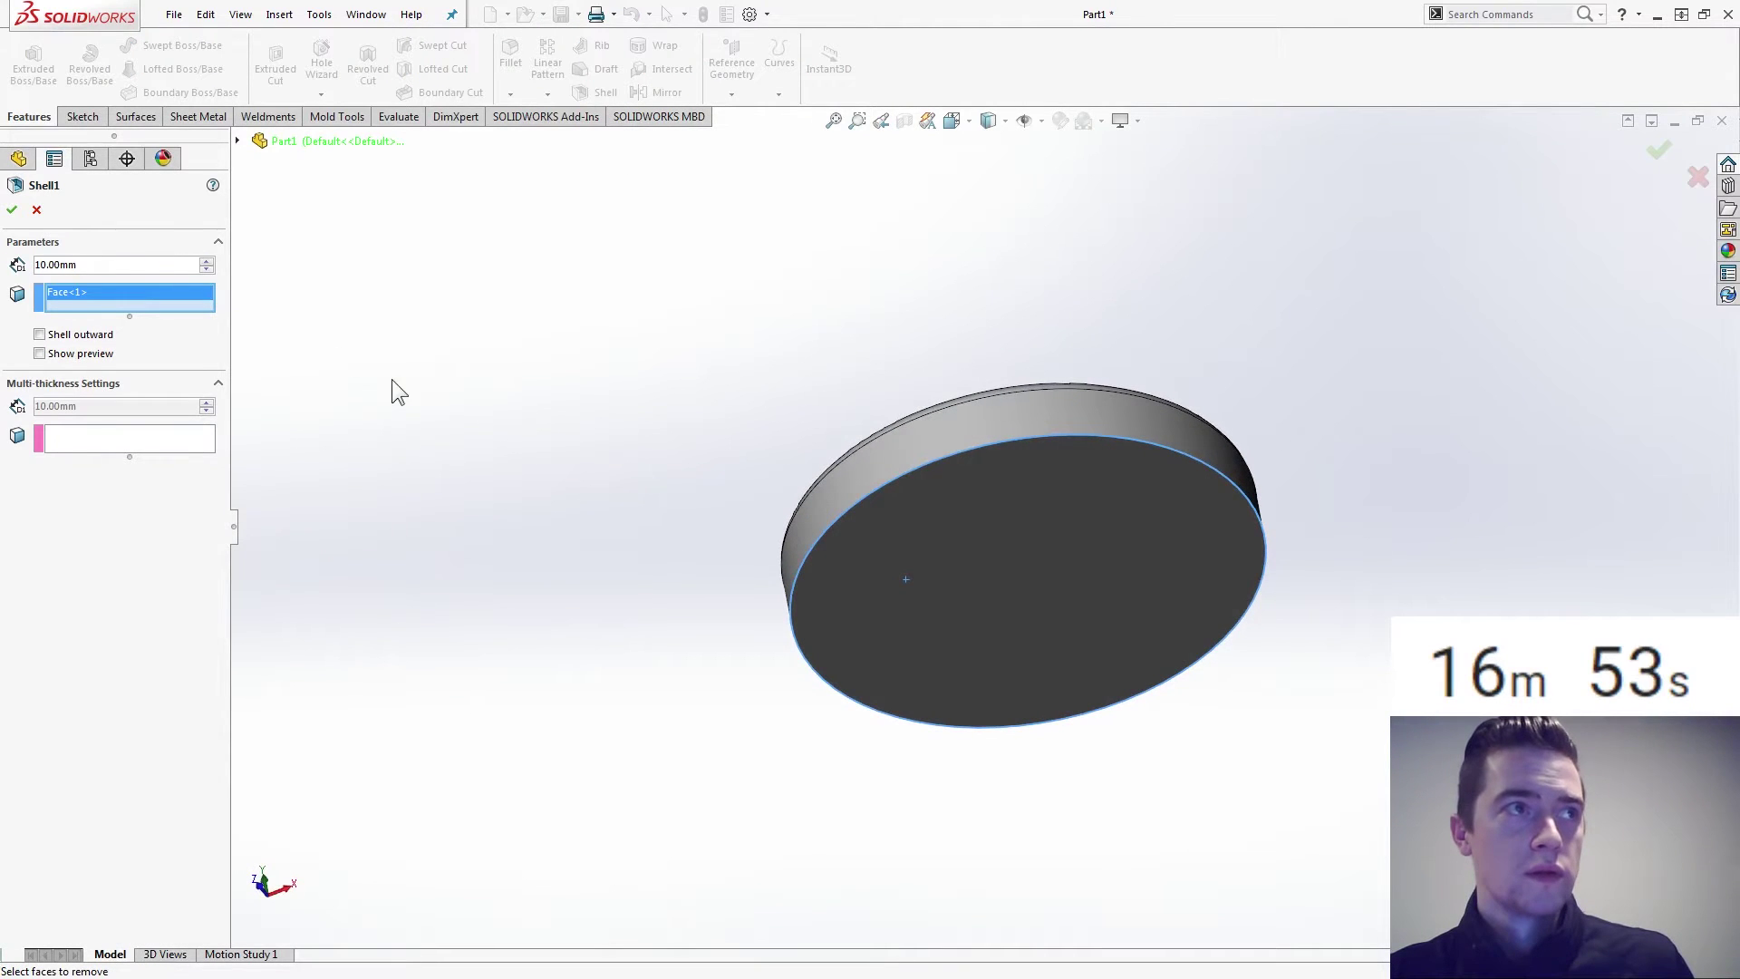
{"action": "double_click", "coordinate": [153, 264]}
{"action": "type", "text": "2"}
{"action": "key", "text": "Return"}
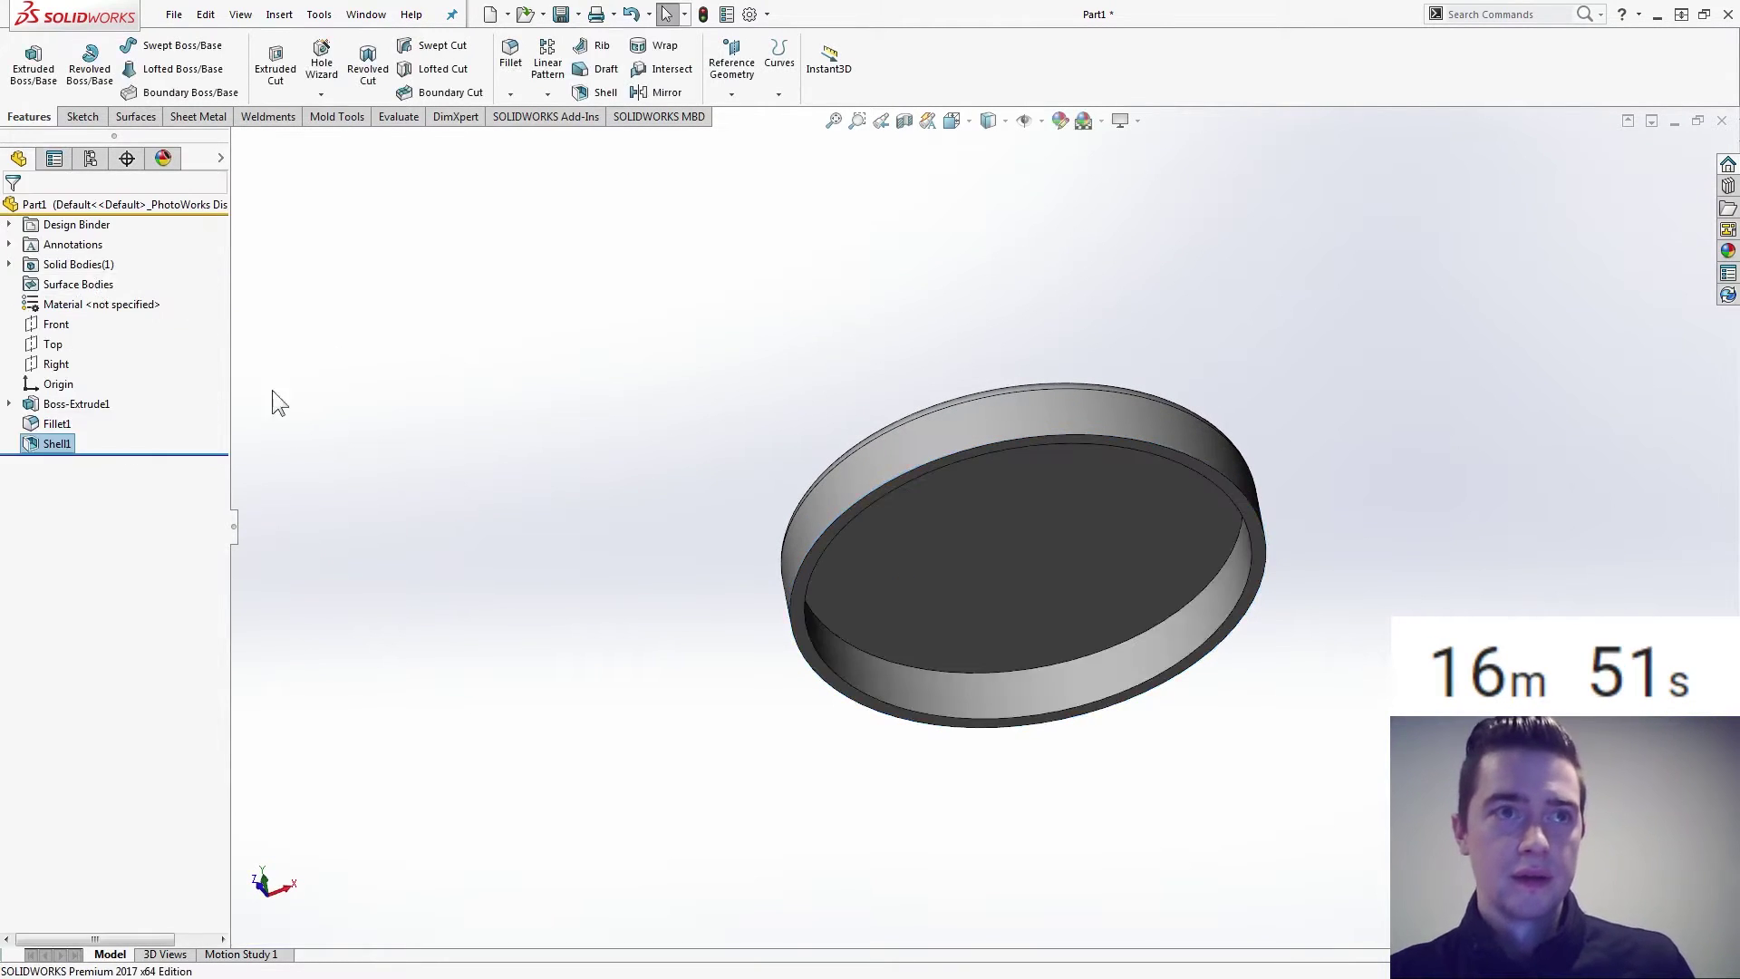
Delete the fillet feature on the disc's top edge while keeping the shell.
{"action": "left_click", "coordinate": [544, 498]}
{"action": "middle_click_drag", "start_coordinate": [547, 497], "coordinate": [540, 486]}
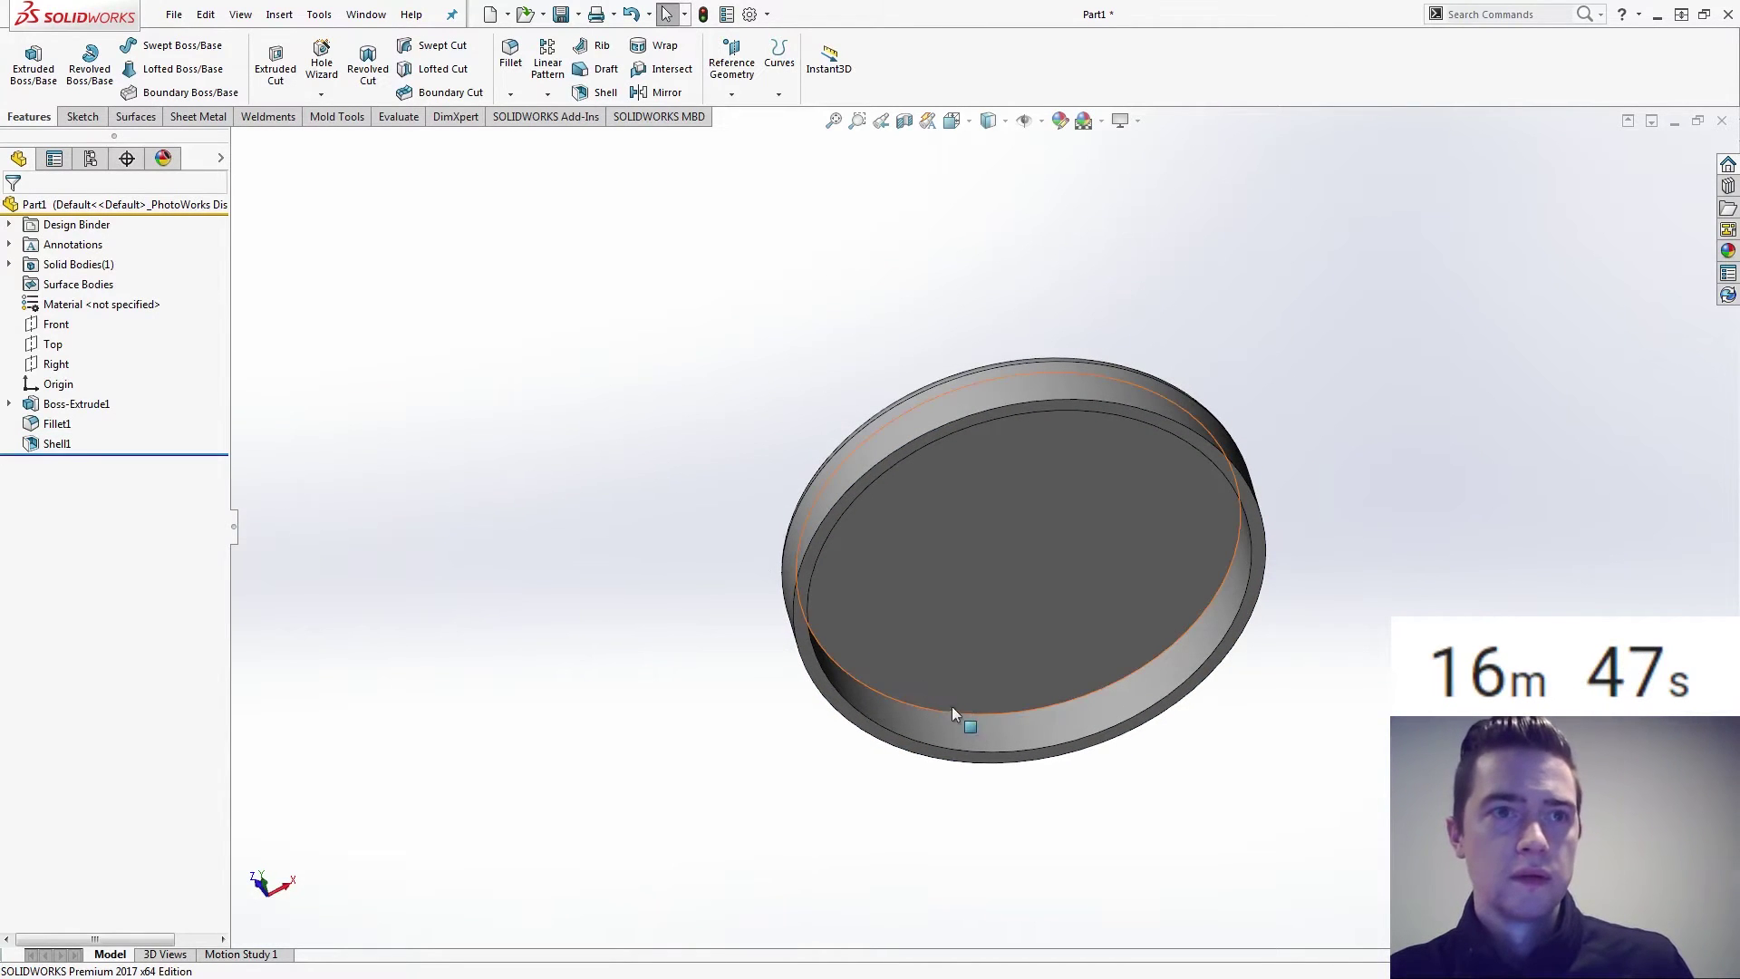
{"action": "middle_click_drag", "start_coordinate": [527, 484], "coordinate": [527, 494]}
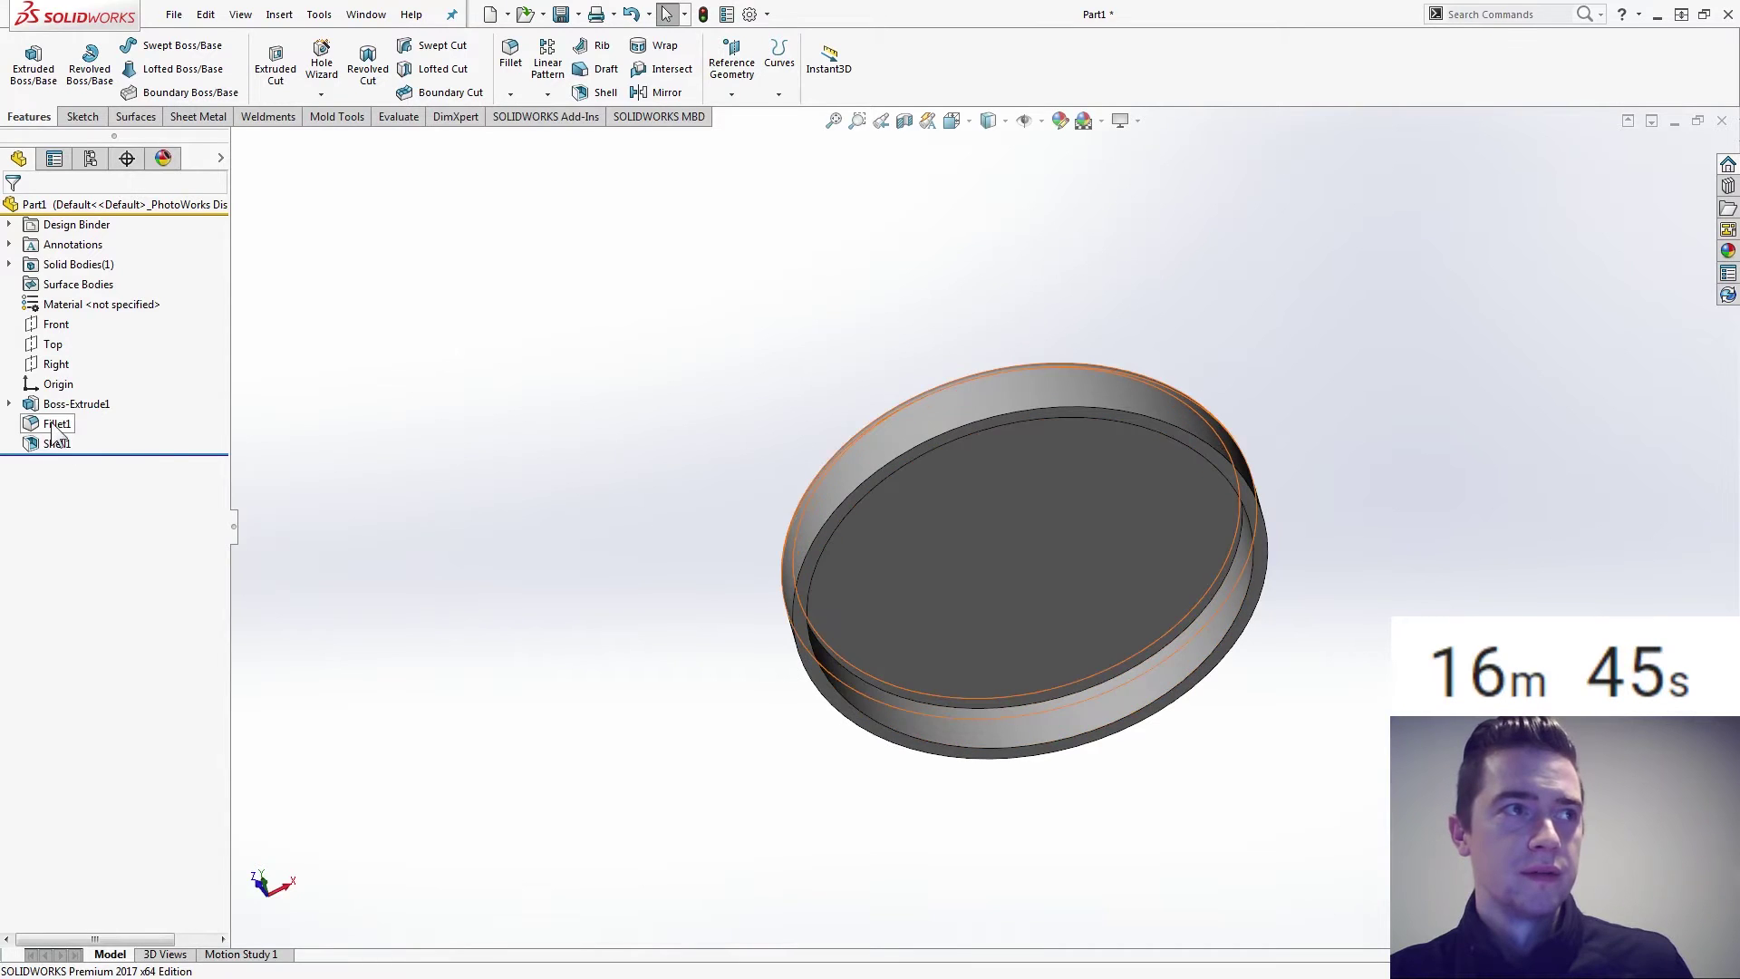
{"action": "right_click", "coordinate": [51, 424]}
{"action": "left_click", "coordinate": [117, 540]}
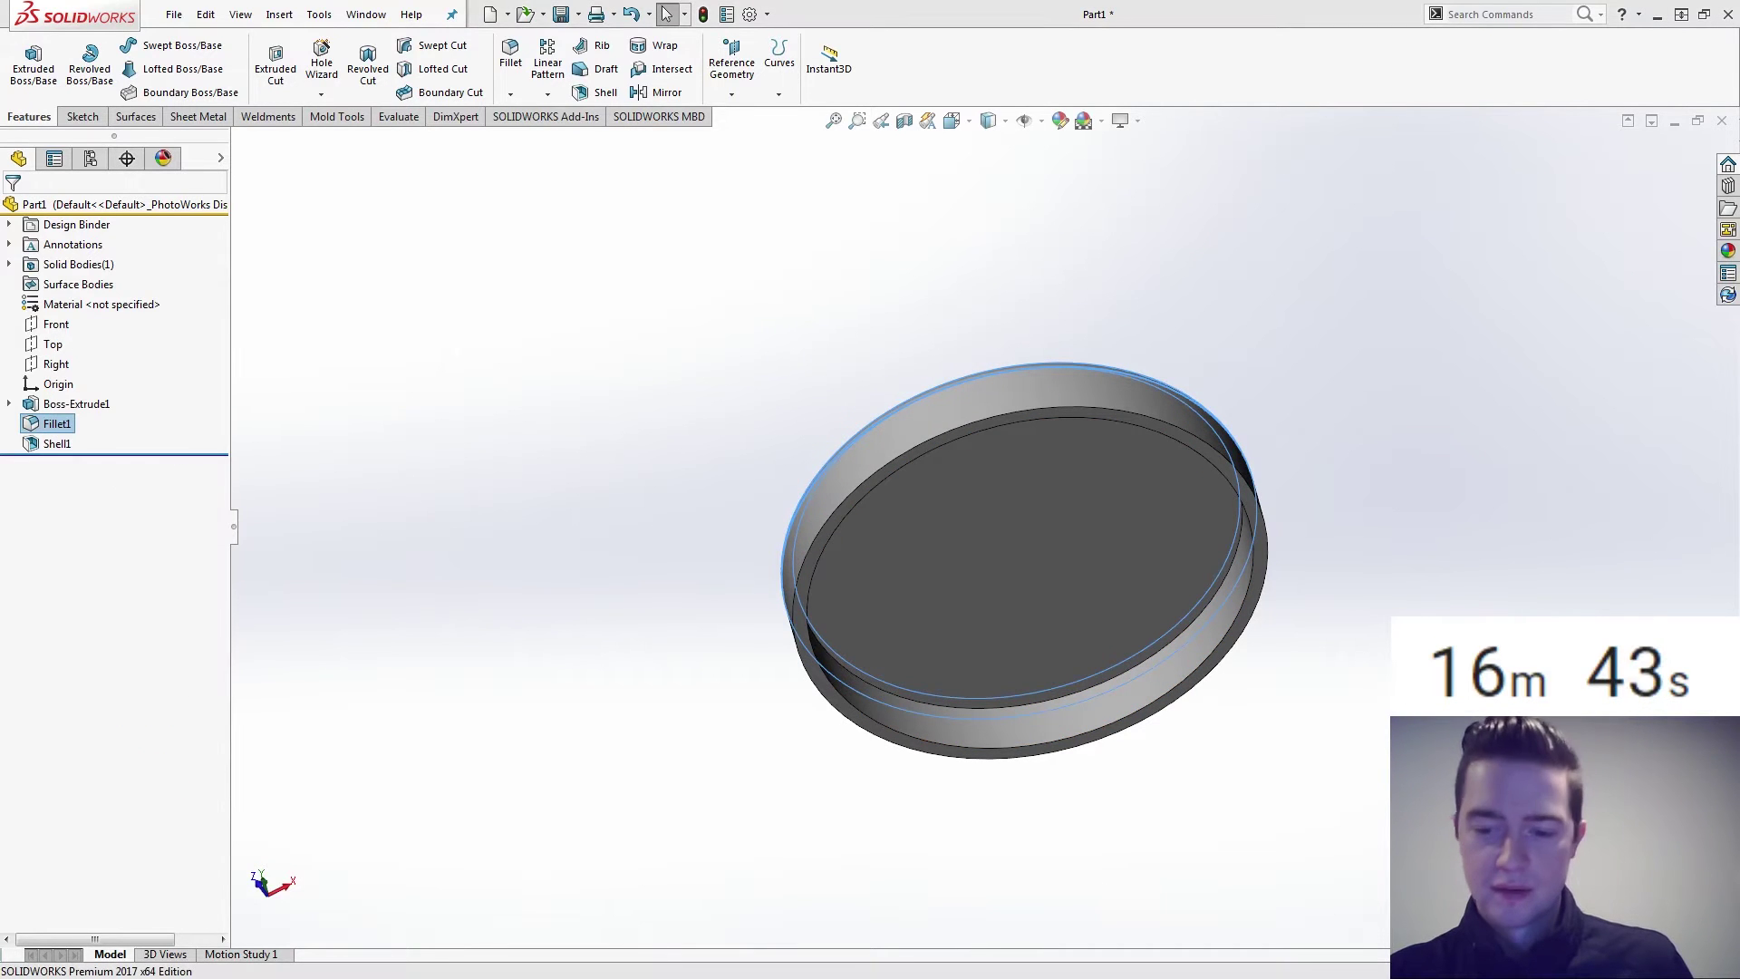
{"action": "key", "text": "Delete"}
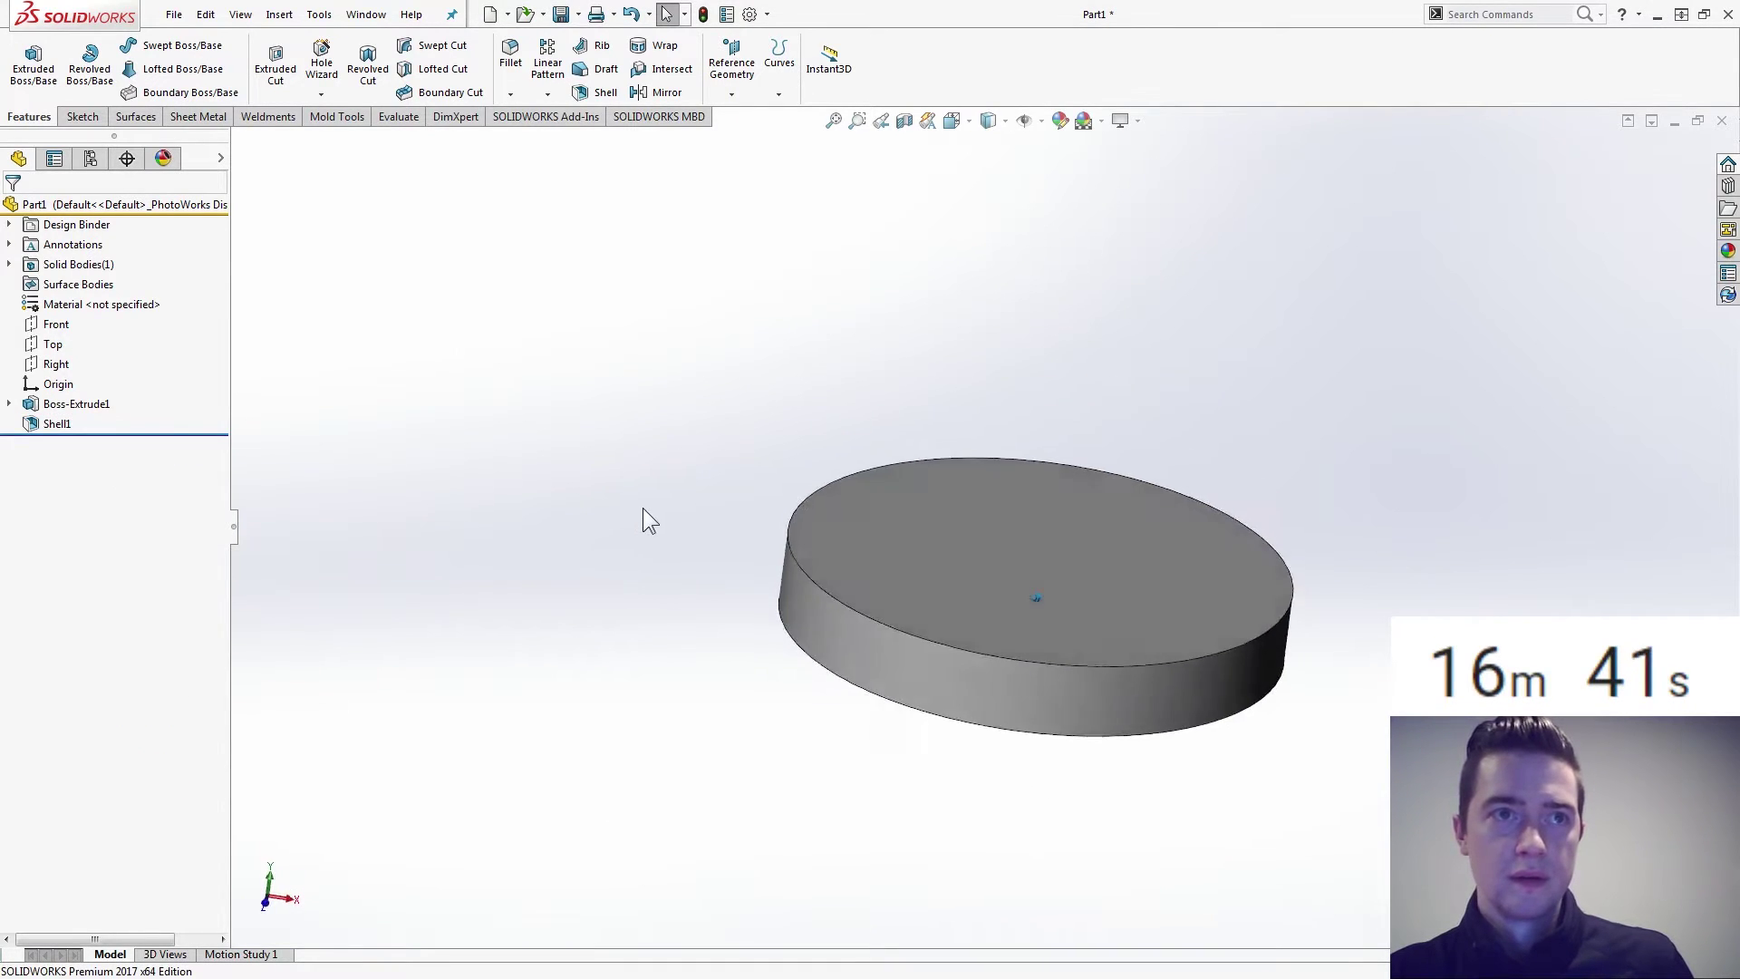
Start an extruded boss from the base extrusion's sketch, using the three 26 mm circles as contours.
{"action": "left_click", "coordinate": [8, 403]}
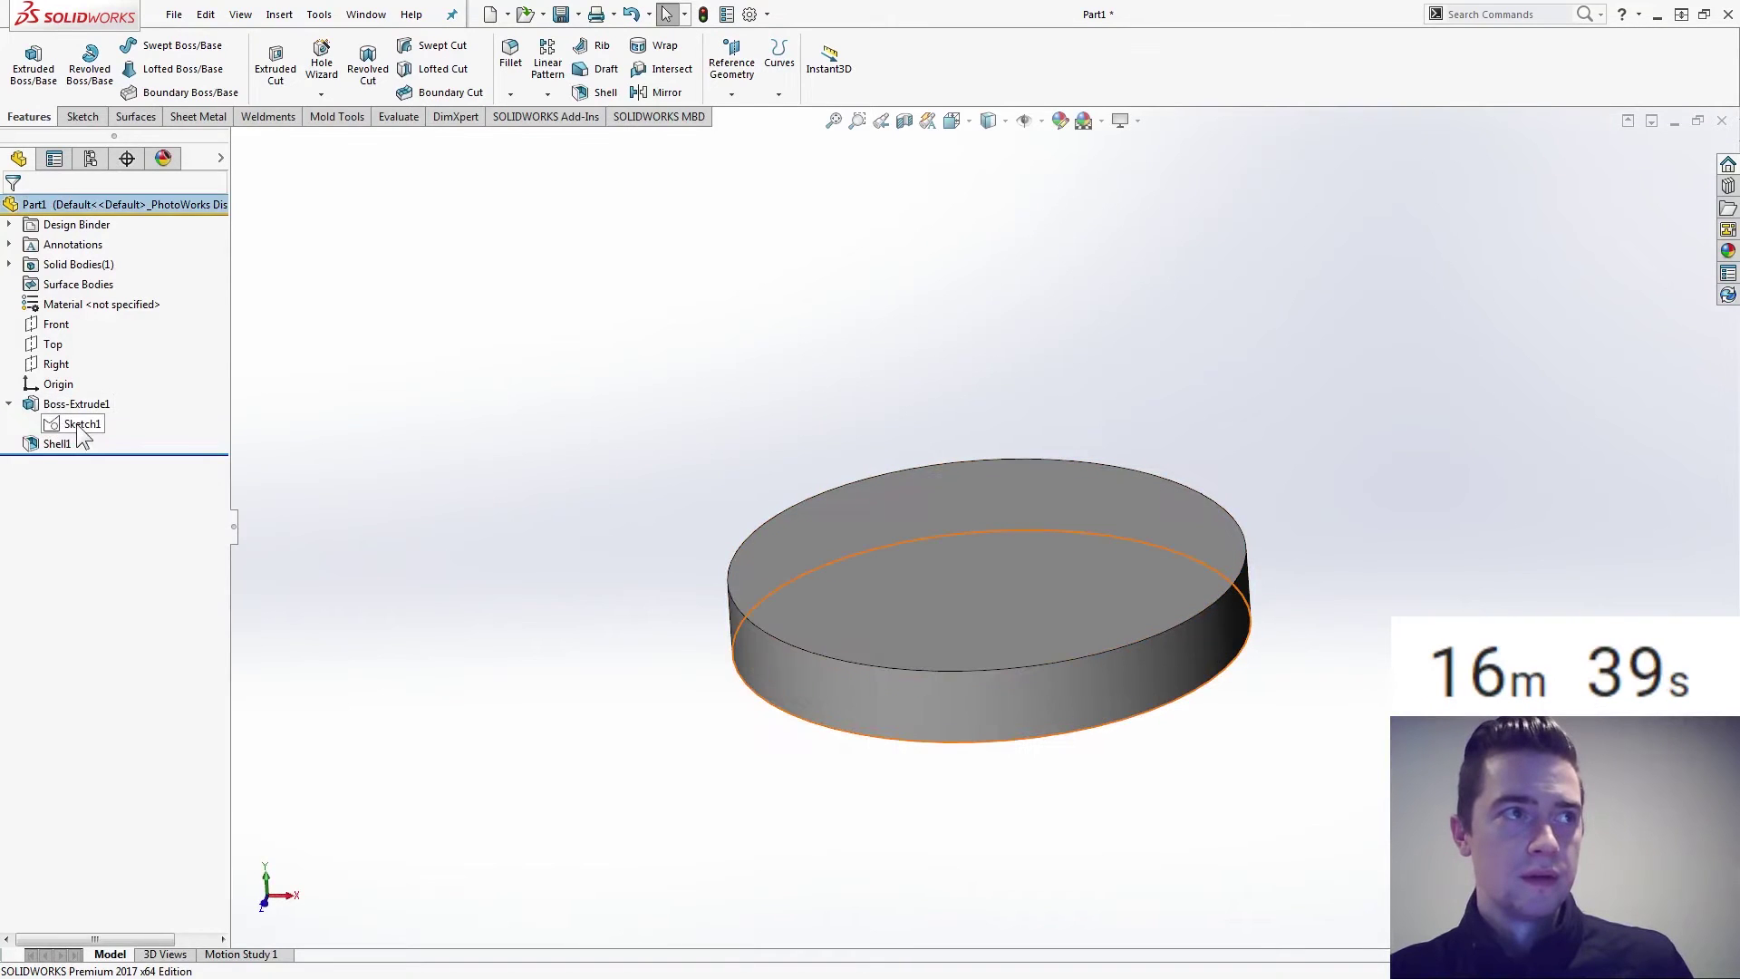
{"action": "left_click", "coordinate": [80, 424]}
{"action": "left_click", "coordinate": [121, 343]}
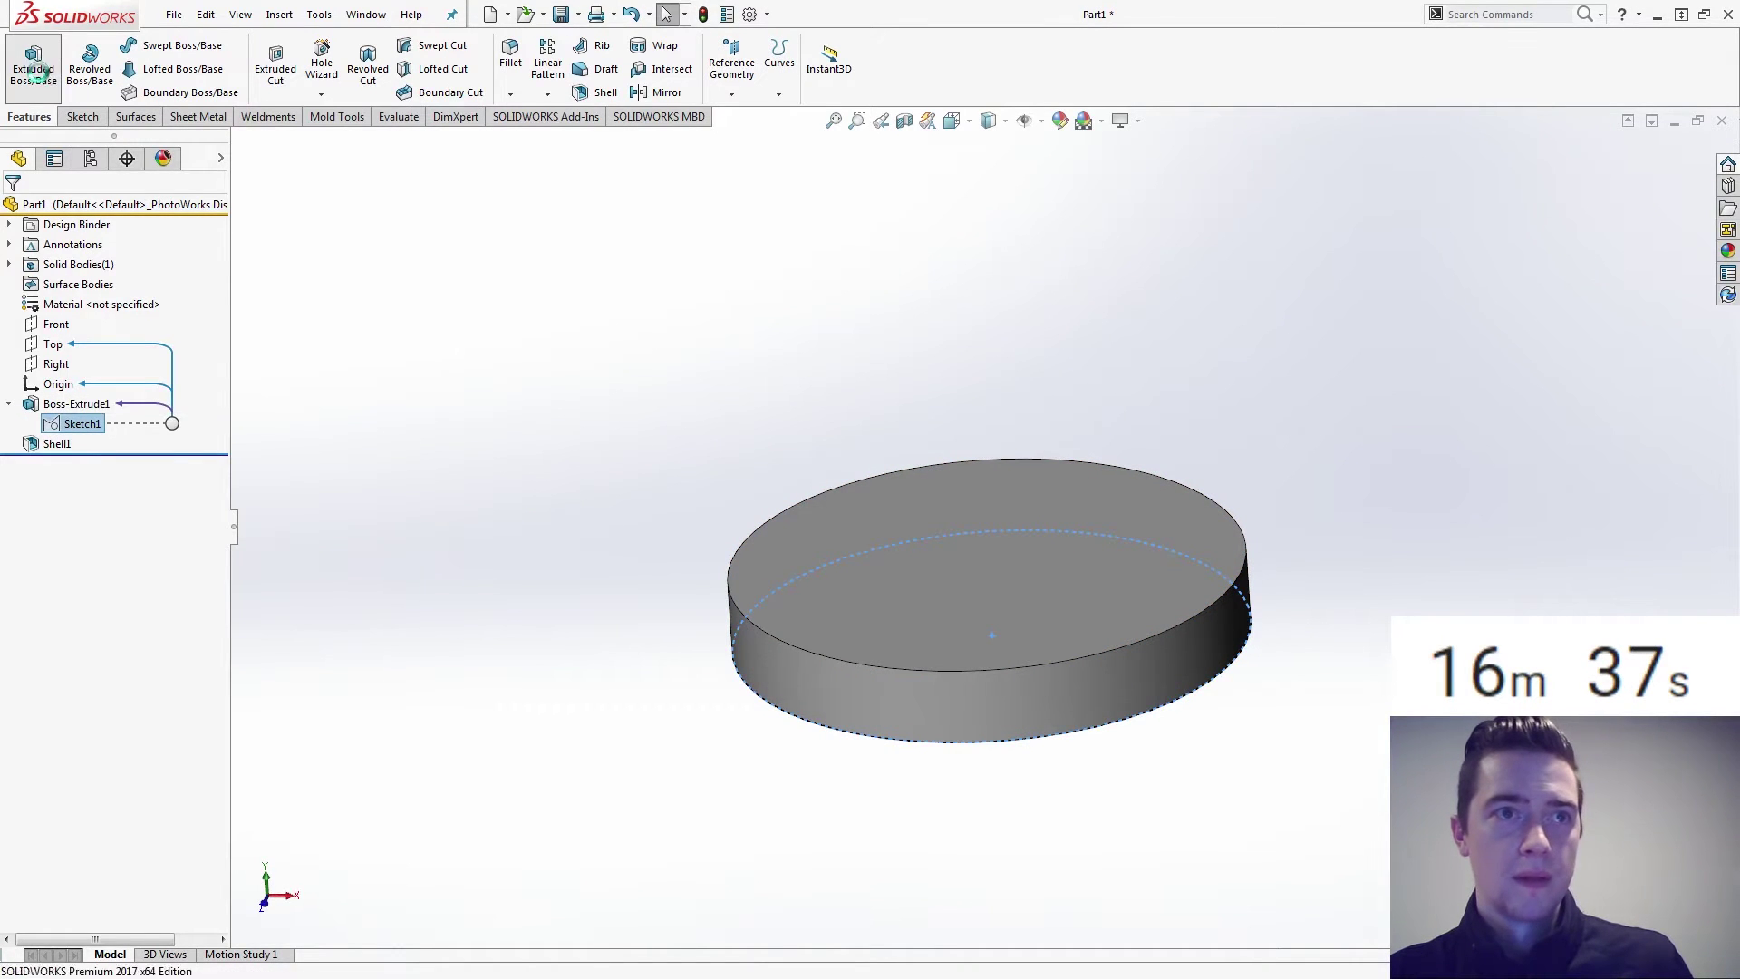
{"action": "middle_click_drag", "start_coordinate": [510, 568], "coordinate": [613, 613]}
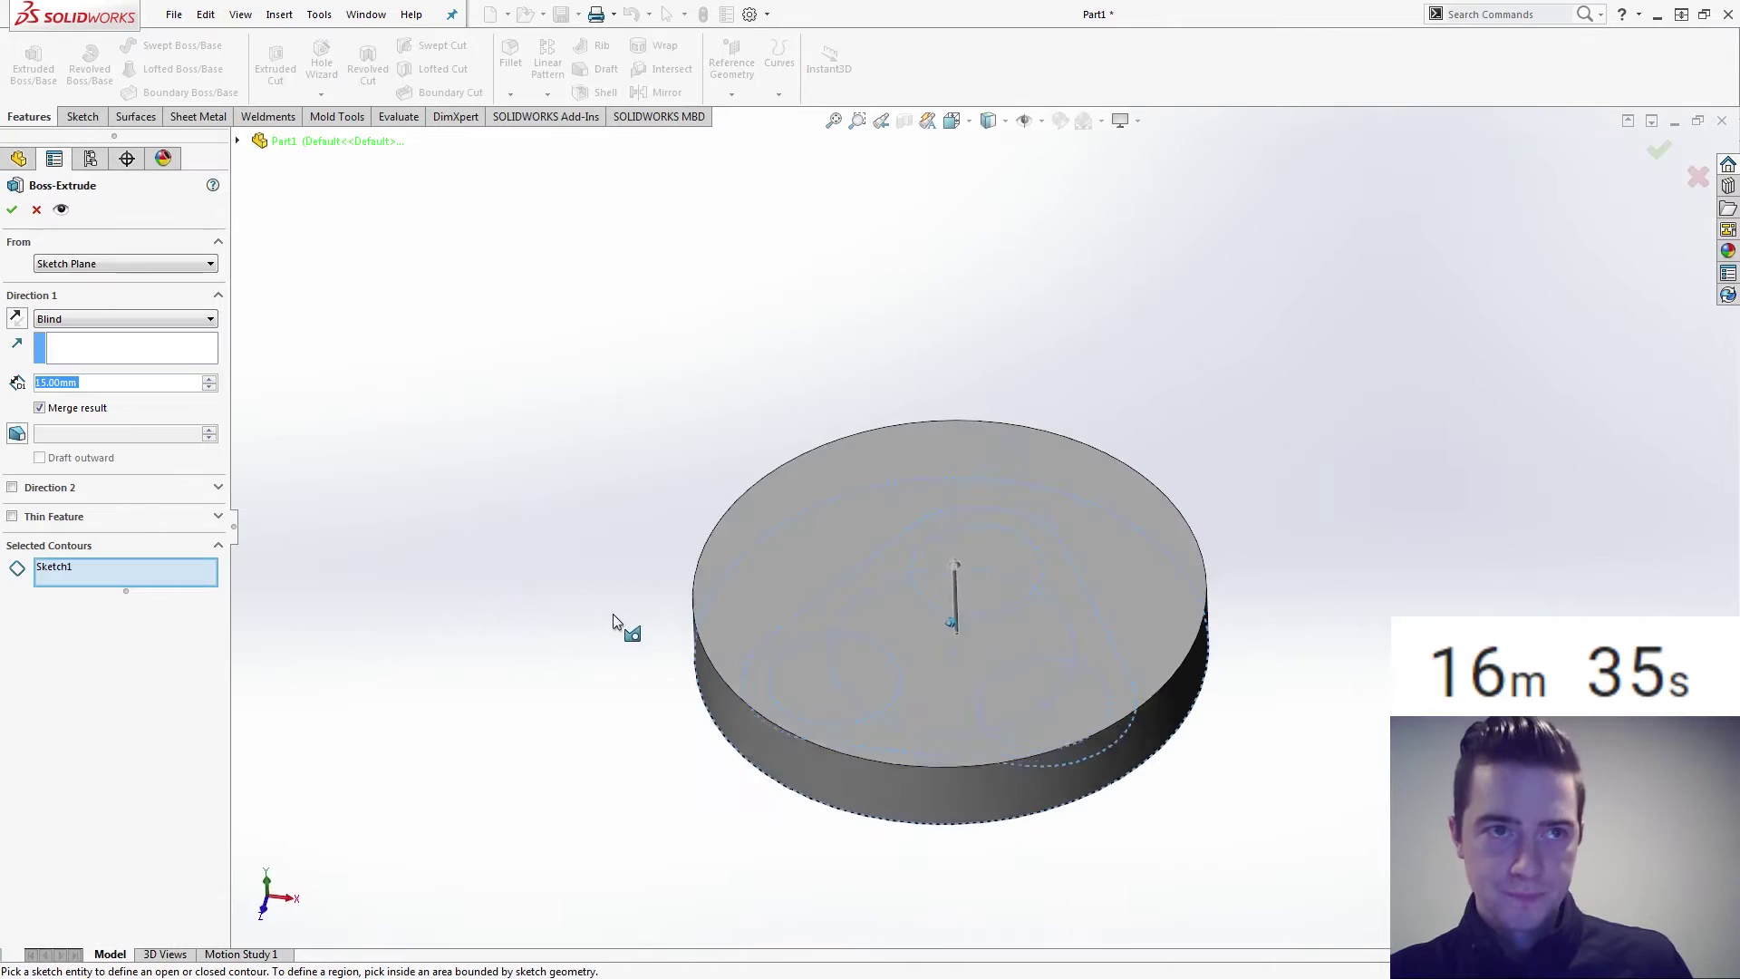
{"action": "left_click", "coordinate": [807, 716]}
{"action": "left_click", "coordinate": [981, 618]}
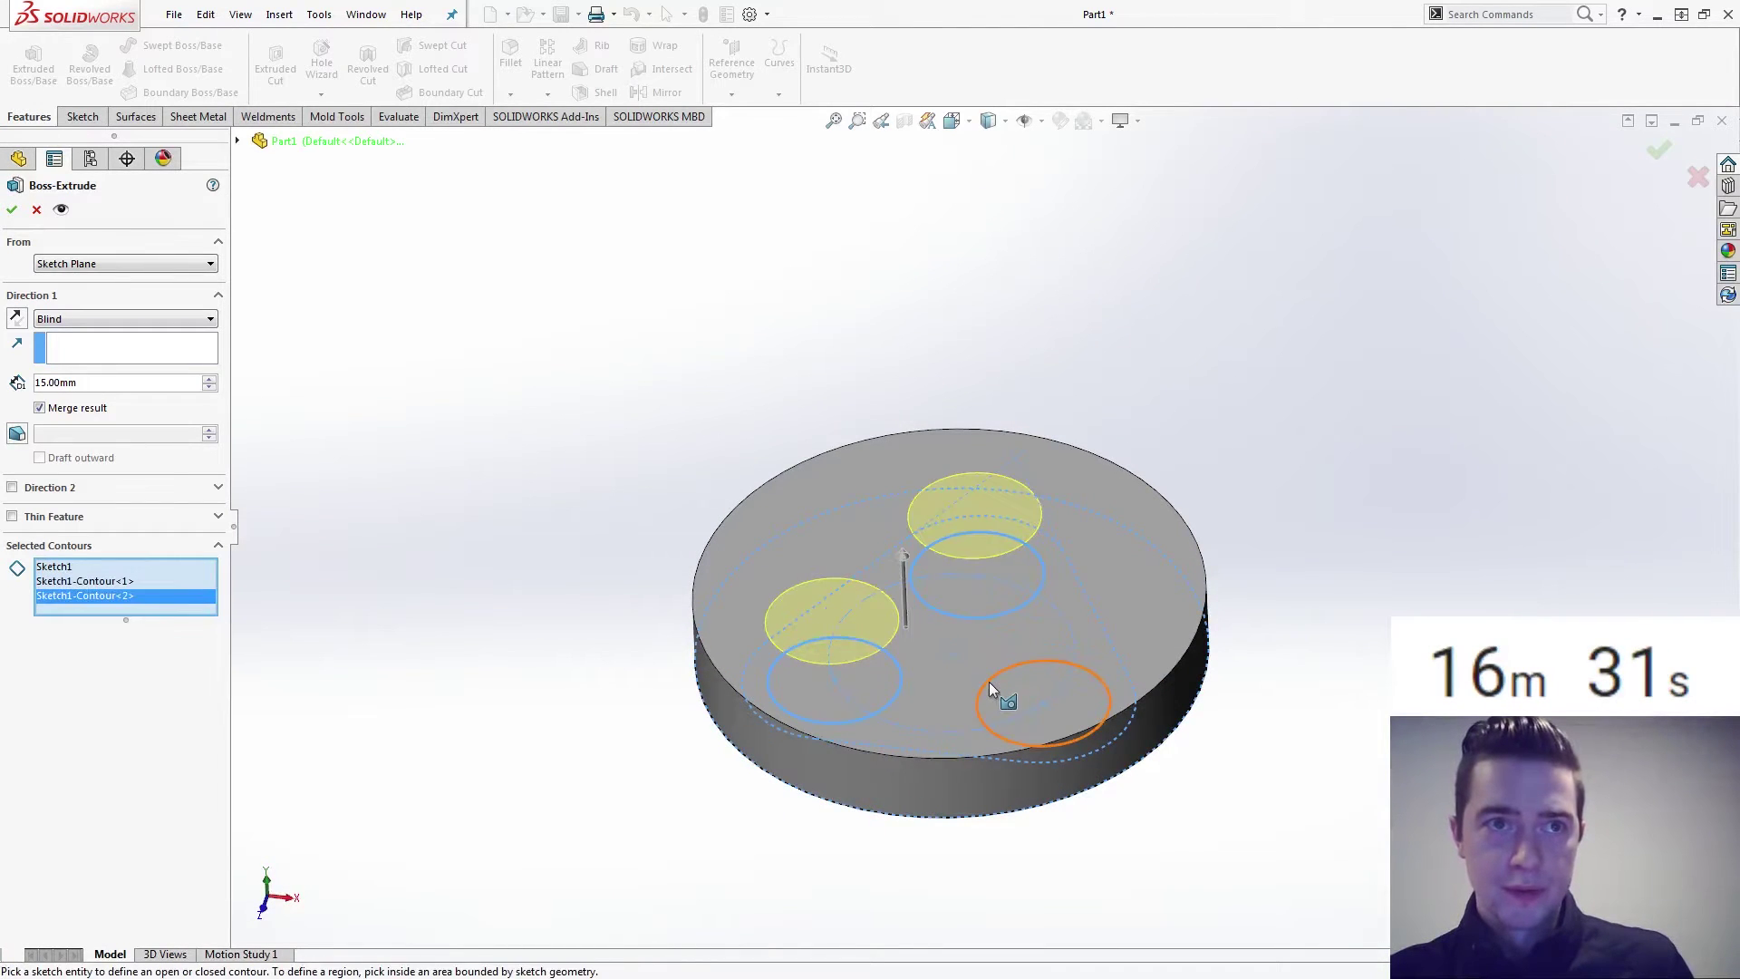
{"action": "left_click", "coordinate": [989, 689]}
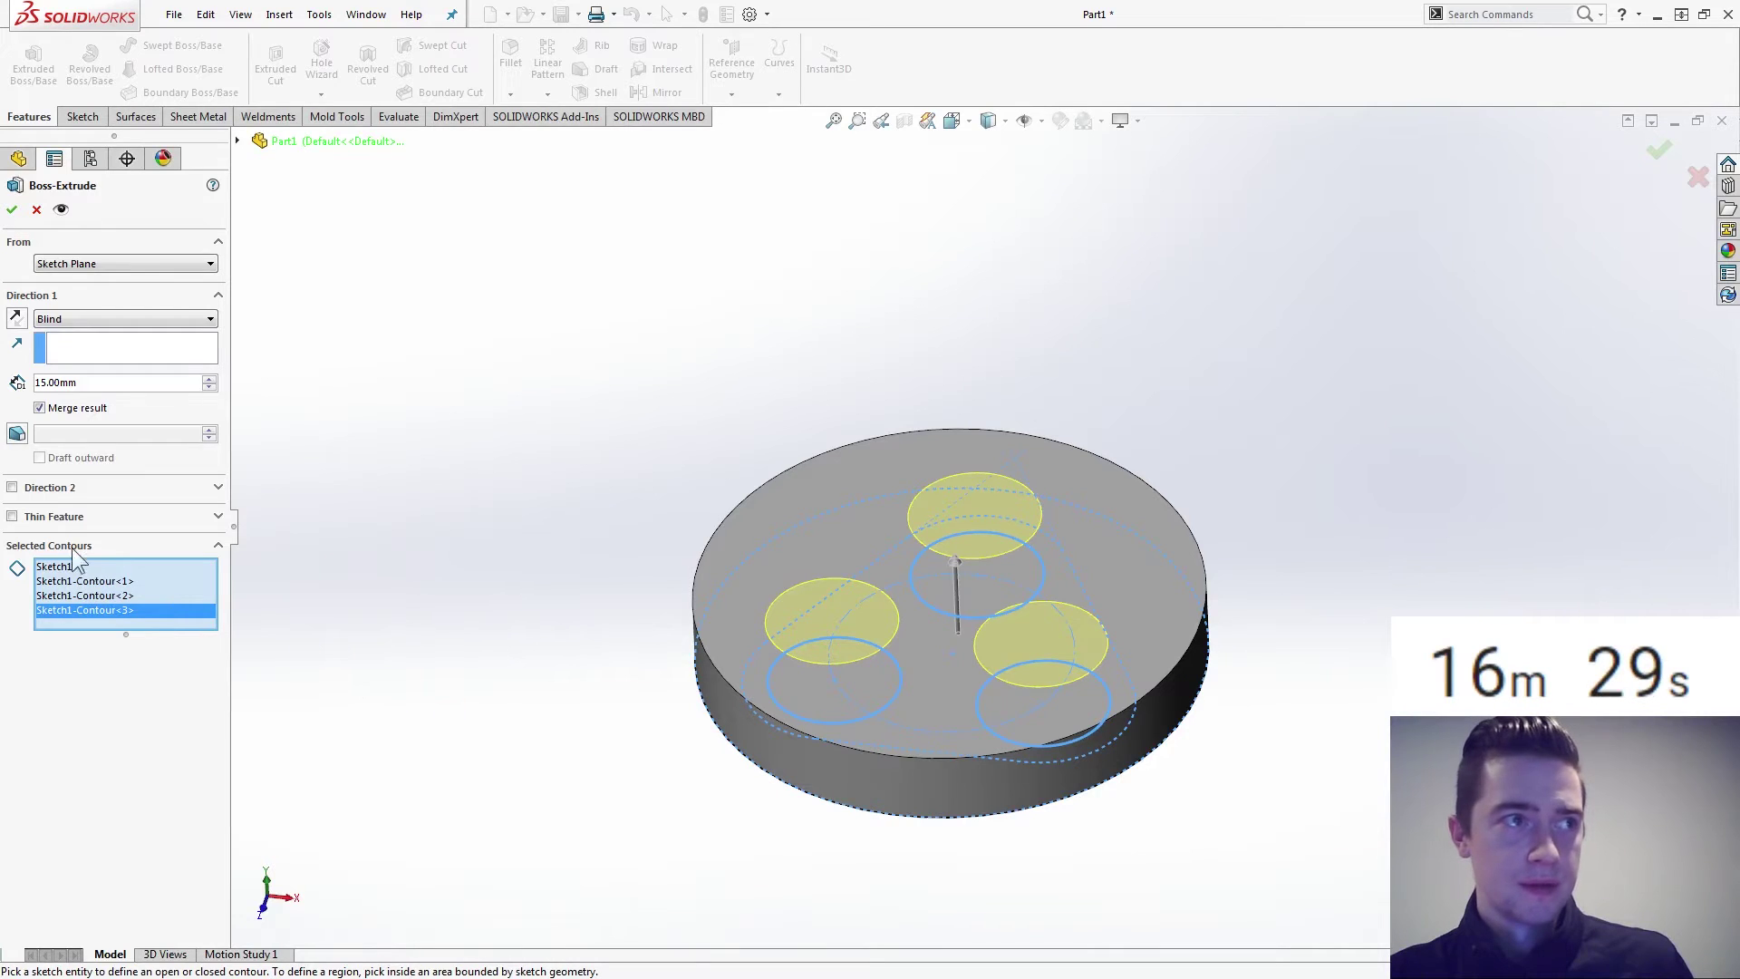
Make the boss extrusion a one-direction thin feature with 3 mm walls and a depth of 35 mm.
{"action": "left_click", "coordinate": [34, 516]}
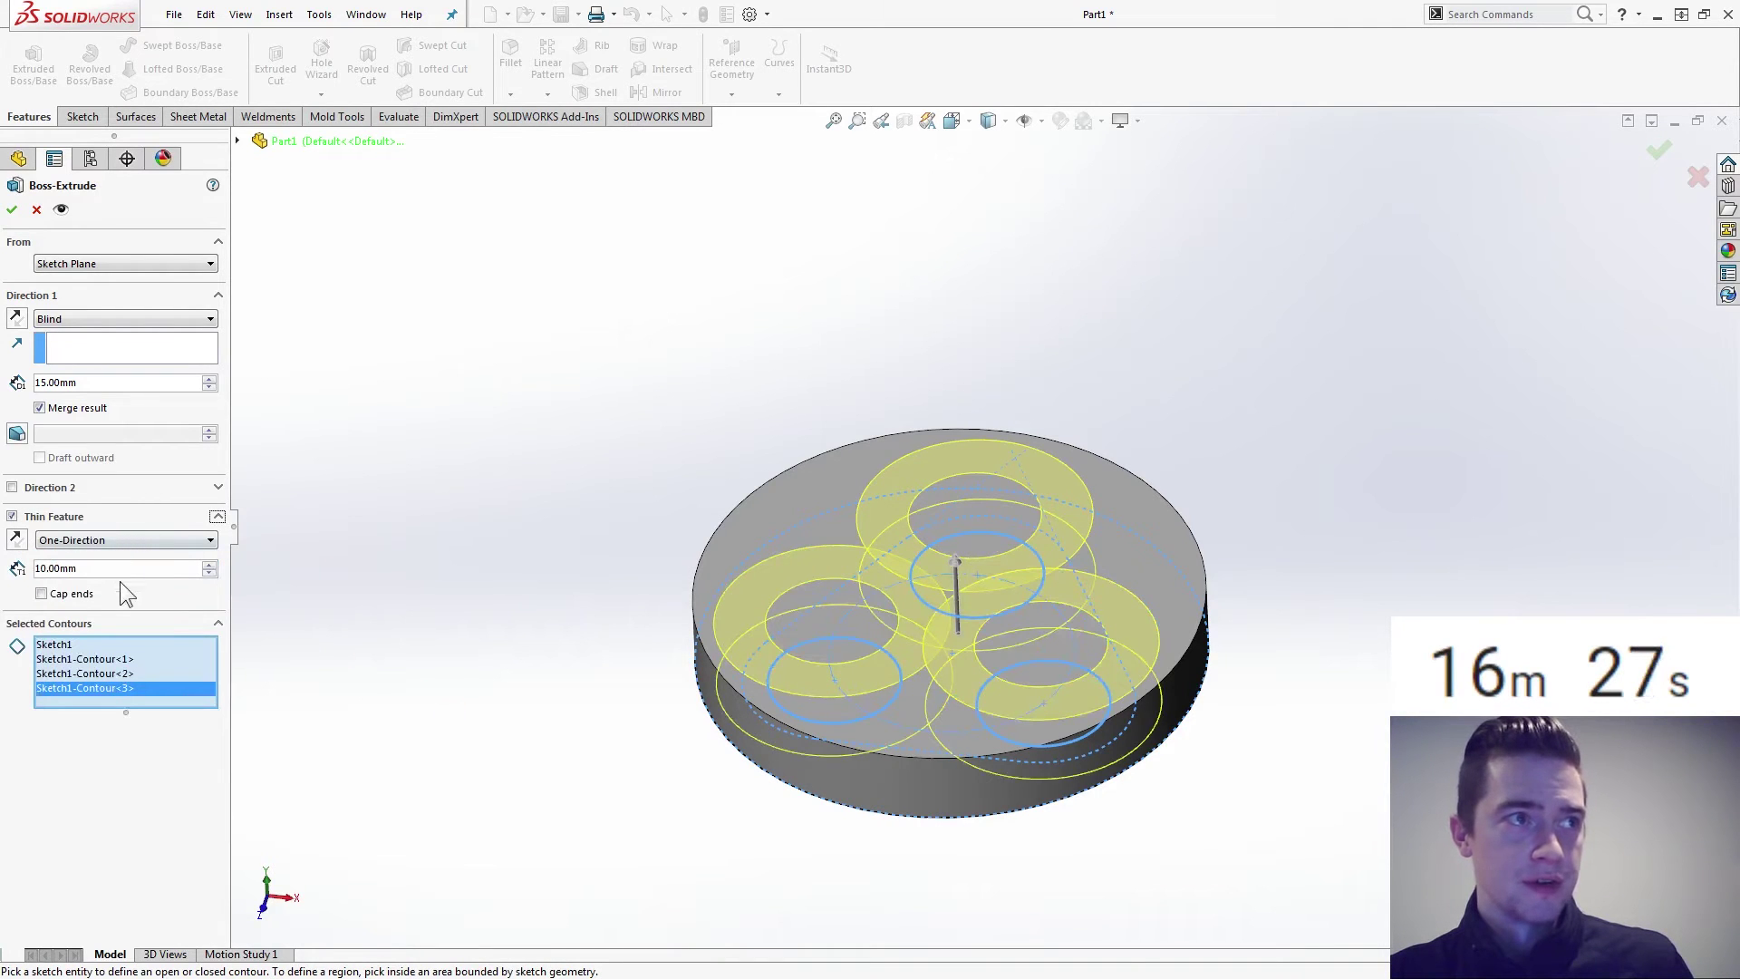
{"action": "left_click_drag", "start_coordinate": [116, 568], "coordinate": [2, 514]}
{"action": "key", "text": "Return"}
{"action": "middle_click_drag", "start_coordinate": [550, 675], "coordinate": [490, 650]}
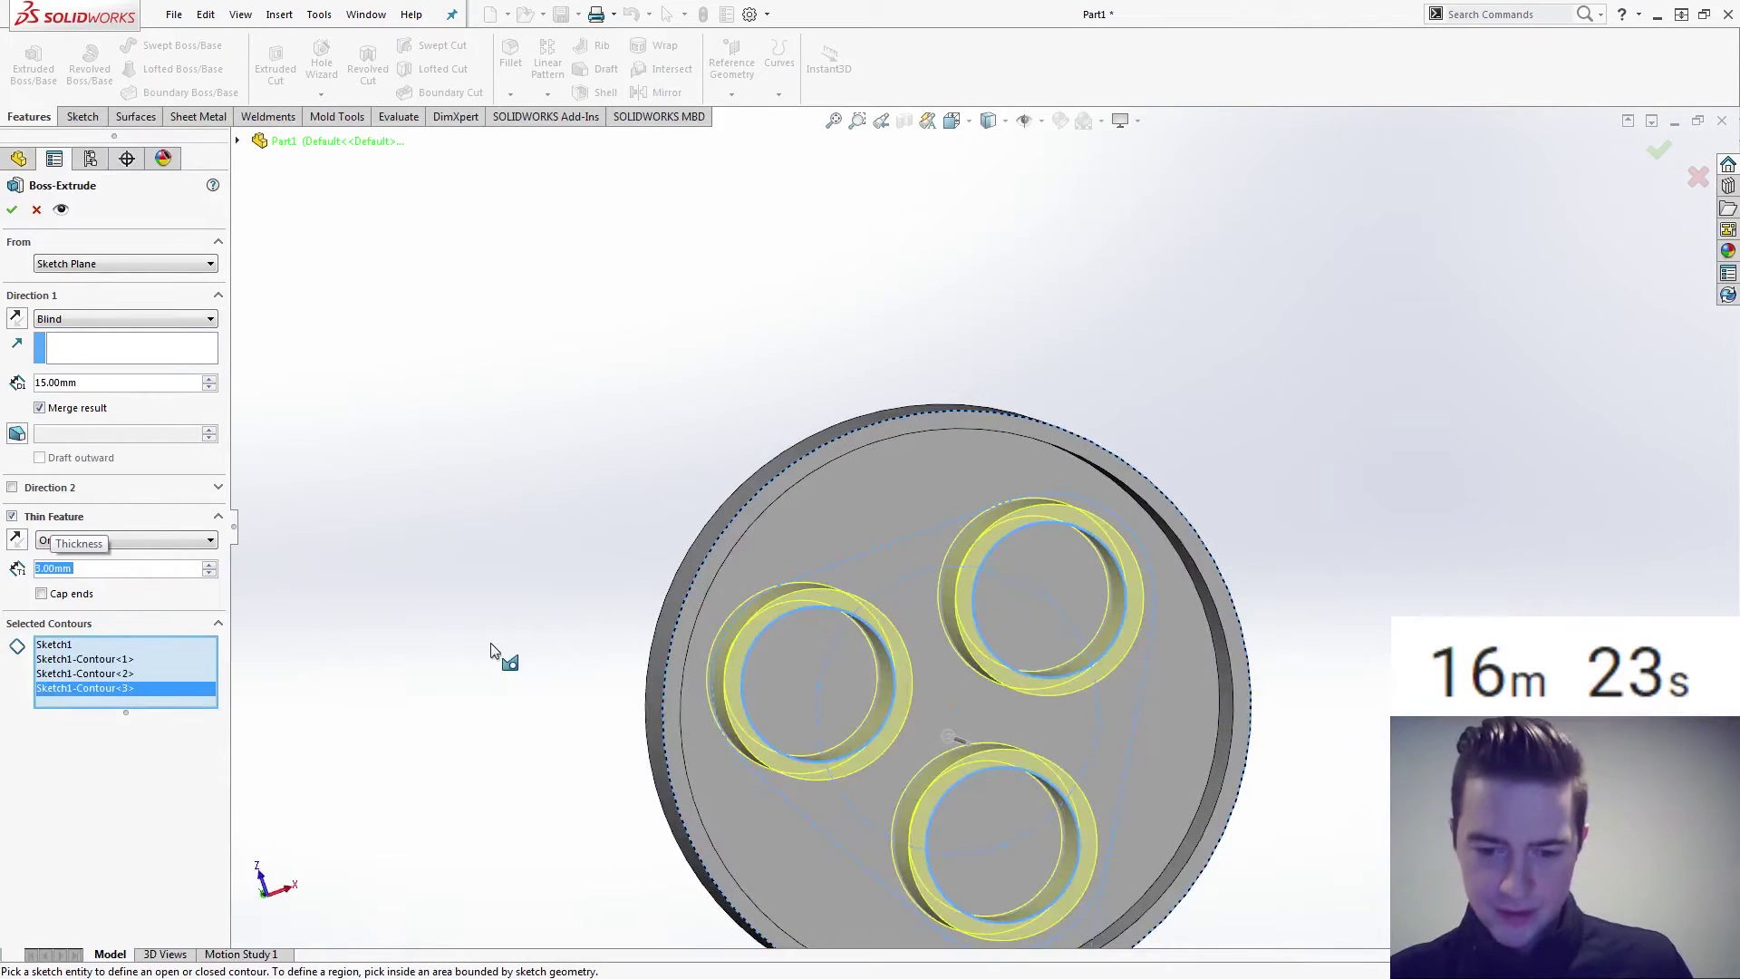
{"action": "middle_click_drag", "start_coordinate": [449, 644], "coordinate": [429, 632]}
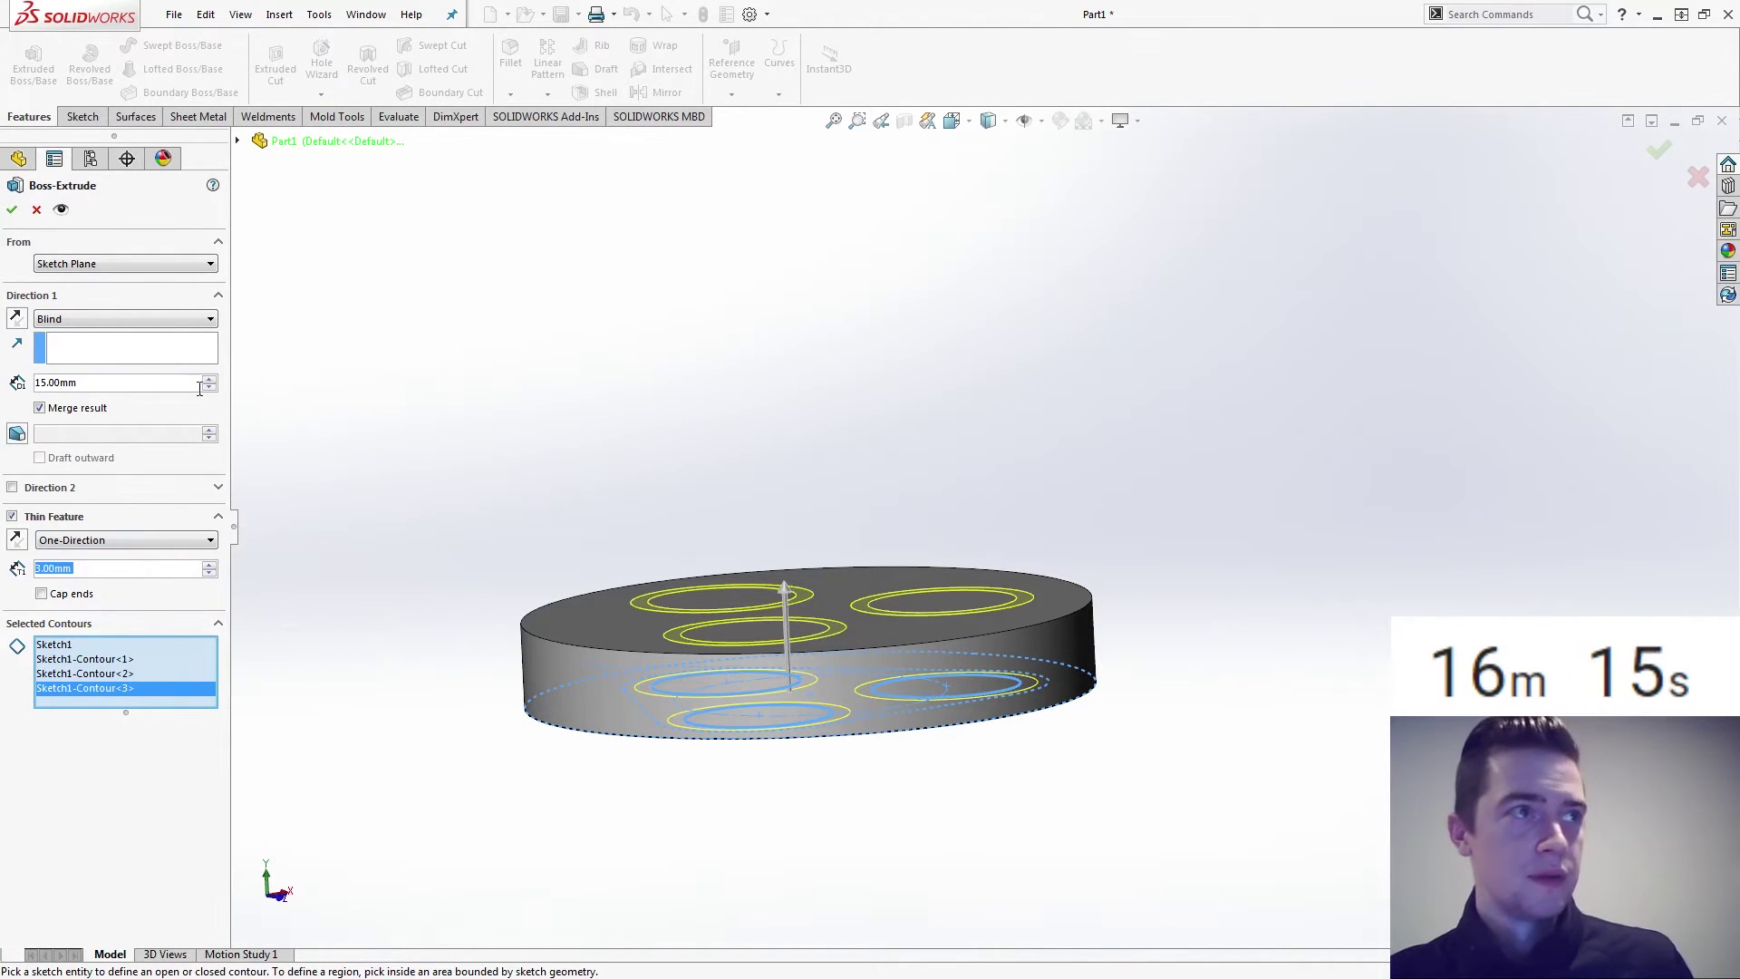
{"action": "left_click_drag", "start_coordinate": [198, 384], "coordinate": [9, 369]}
{"action": "key", "text": "Return"}
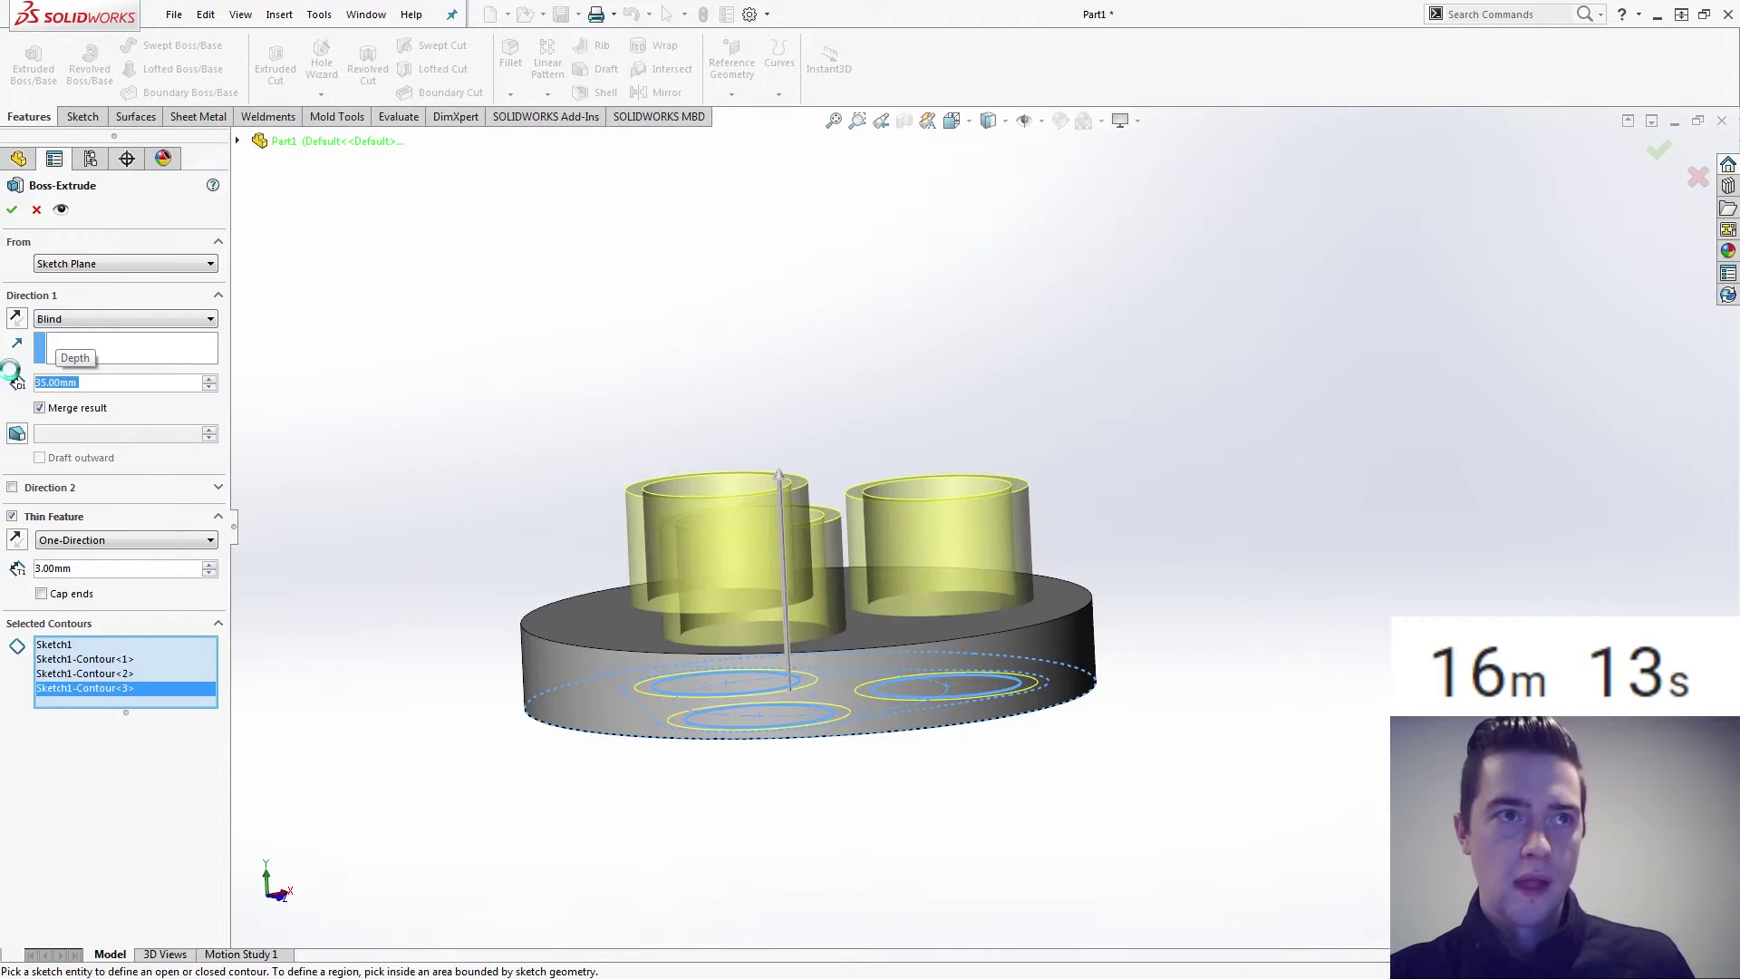
{"action": "left_click", "coordinate": [477, 482]}
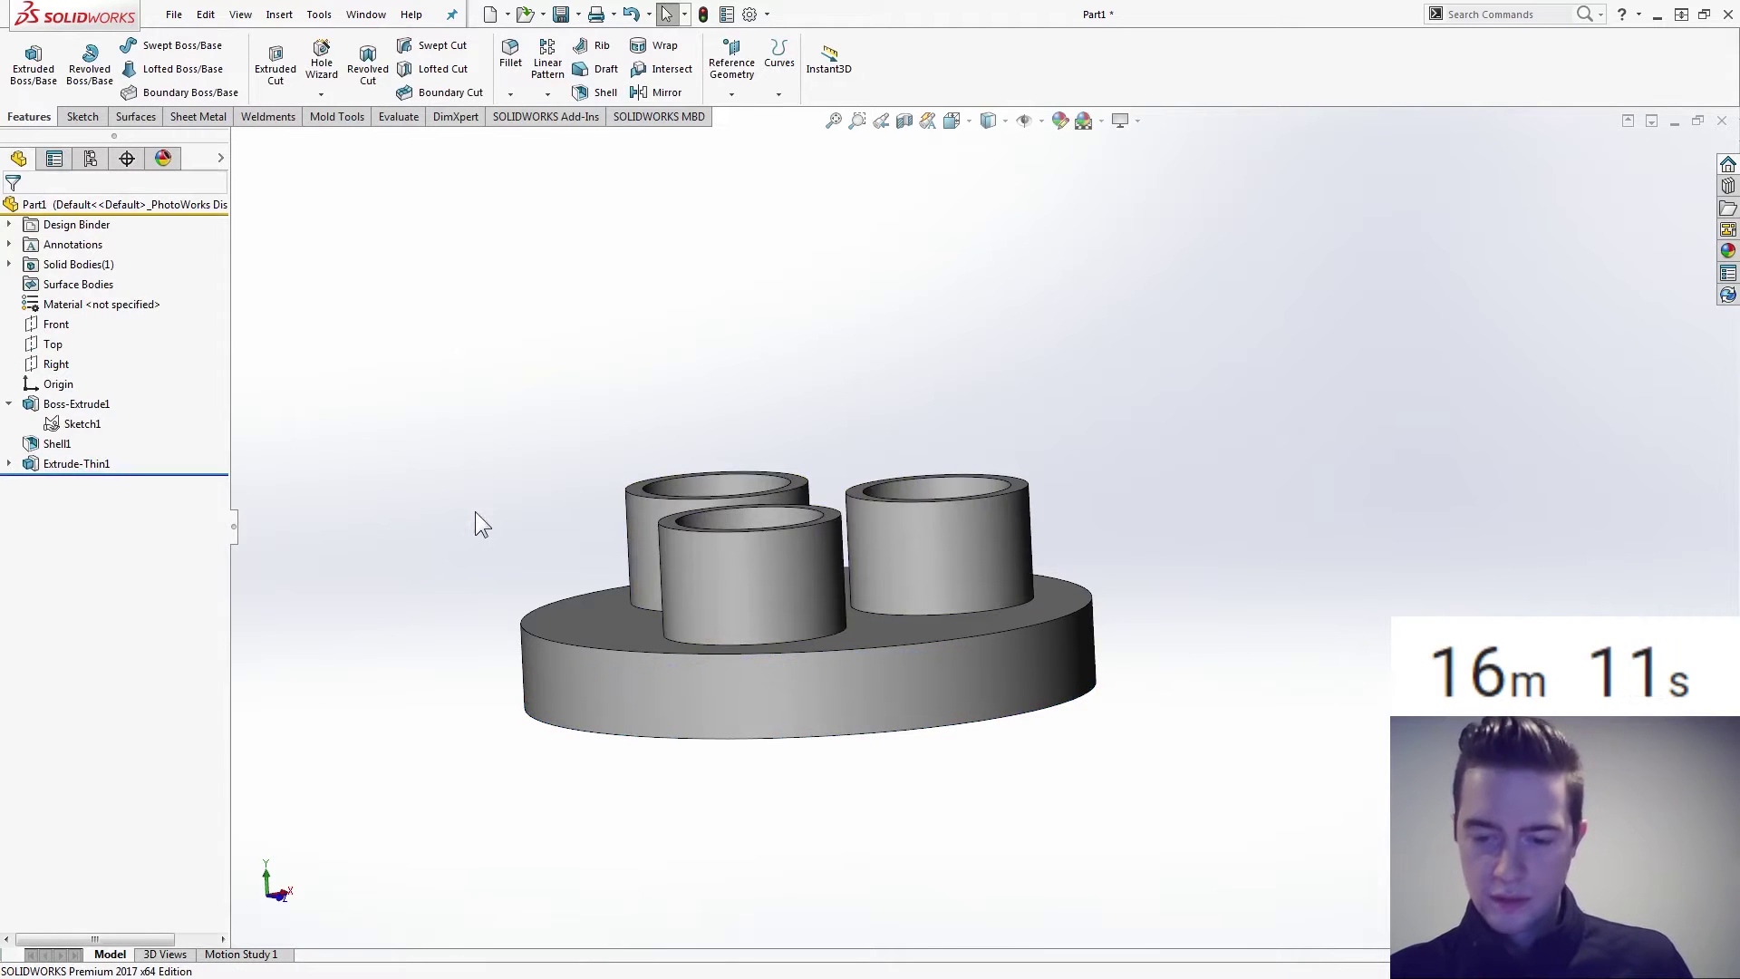
{"action": "key", "text": "Up"}
{"action": "key", "text": "Up"}
{"action": "key", "text": "Up"}
{"action": "key", "text": "Up"}
{"action": "key", "text": "Up"}
{"action": "key", "text": "Up"}
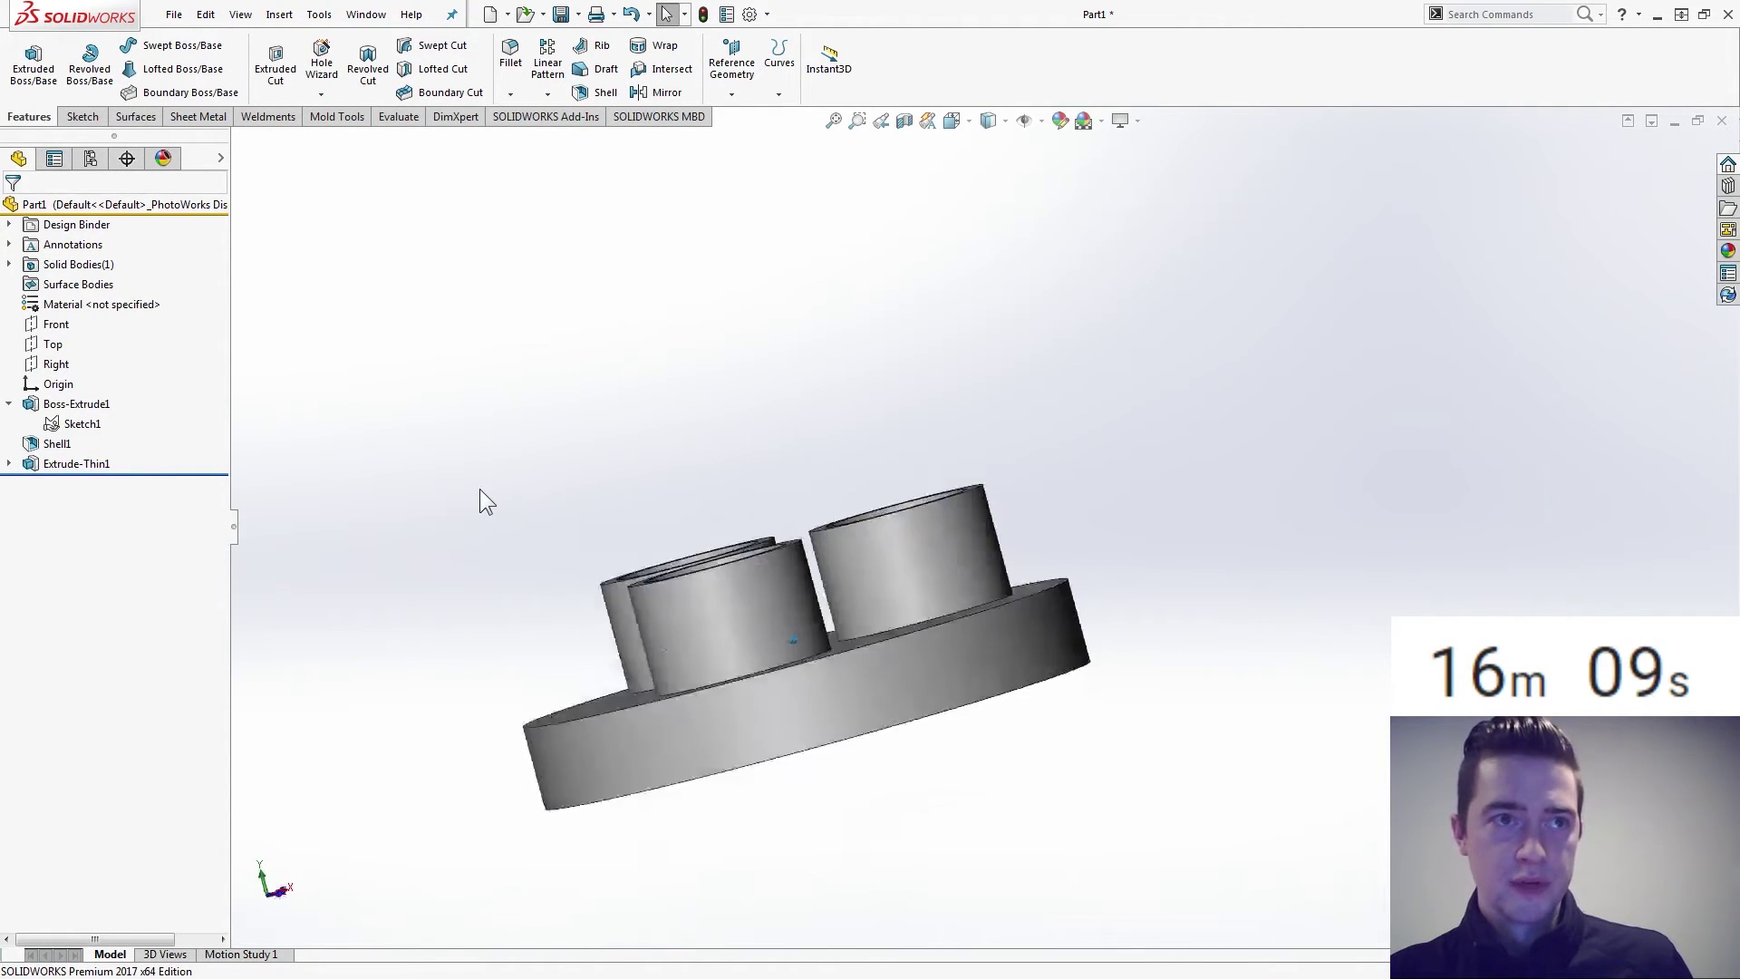
Start the Delete Face command and select the three round disc faces enclosed by the tubular bosses.
{"action": "key", "text": "Down"}
{"action": "key", "text": "Down"}
{"action": "key", "text": "Down"}
{"action": "key", "text": "Down"}
{"action": "key", "text": "Down"}
{"action": "key", "text": "Down"}
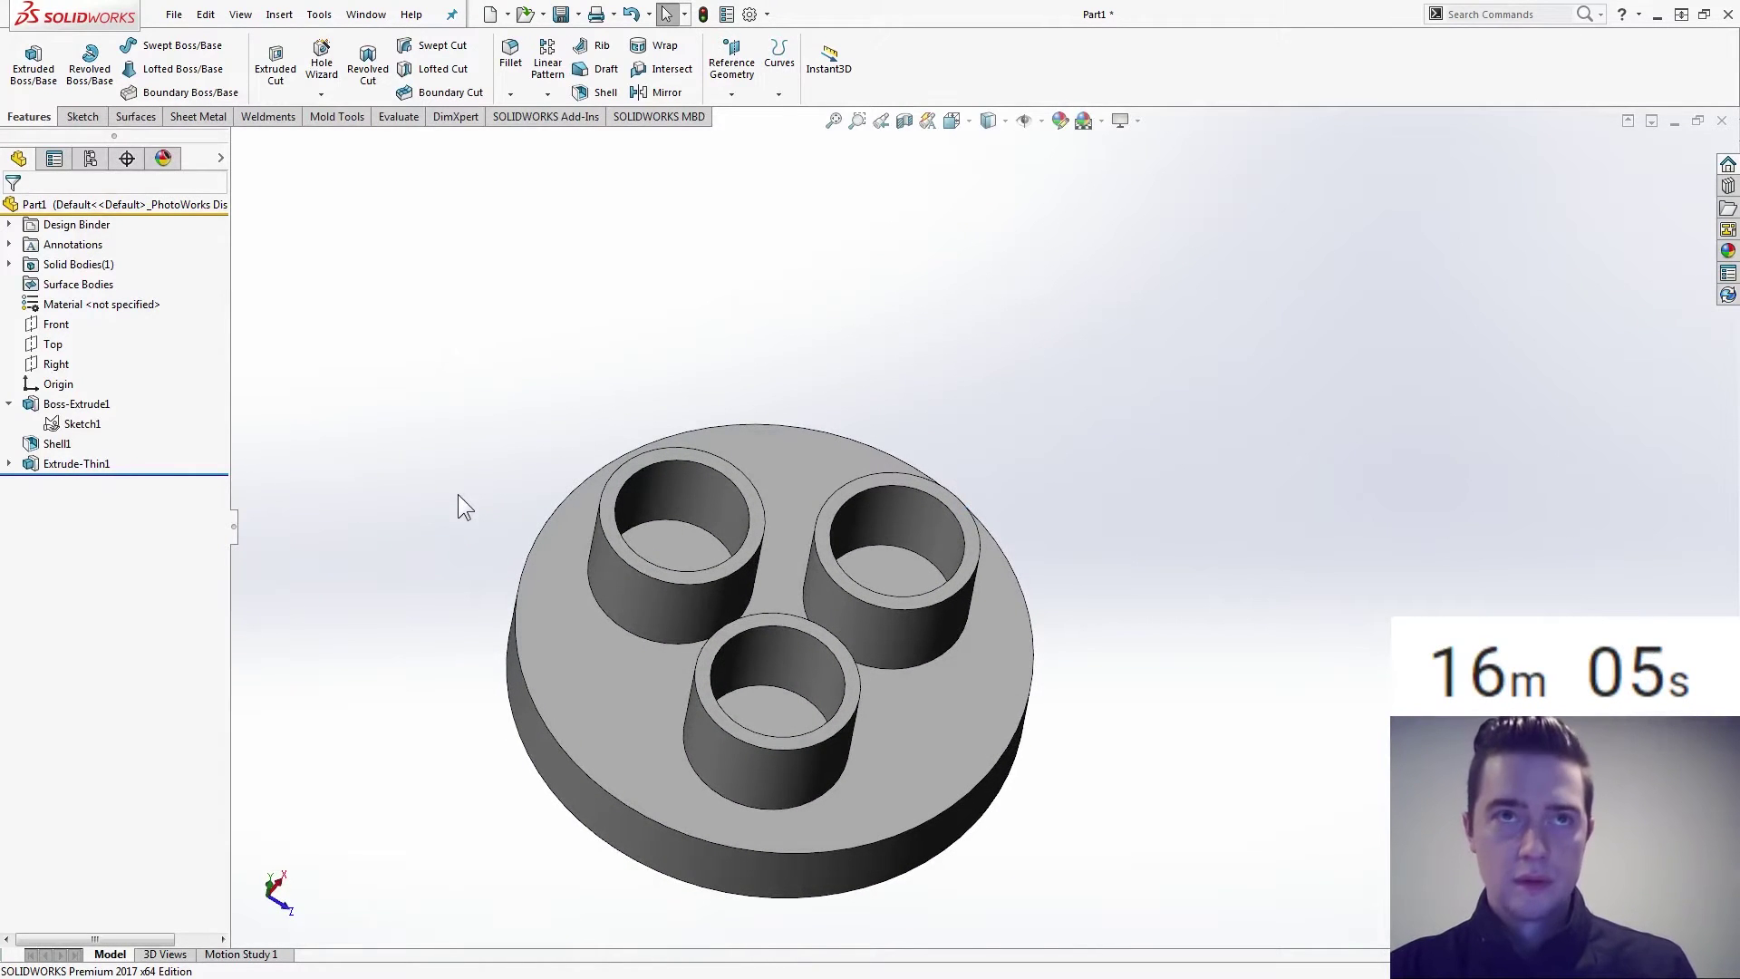
{"action": "type", "text": "dele"}
{"action": "key", "text": "Return"}
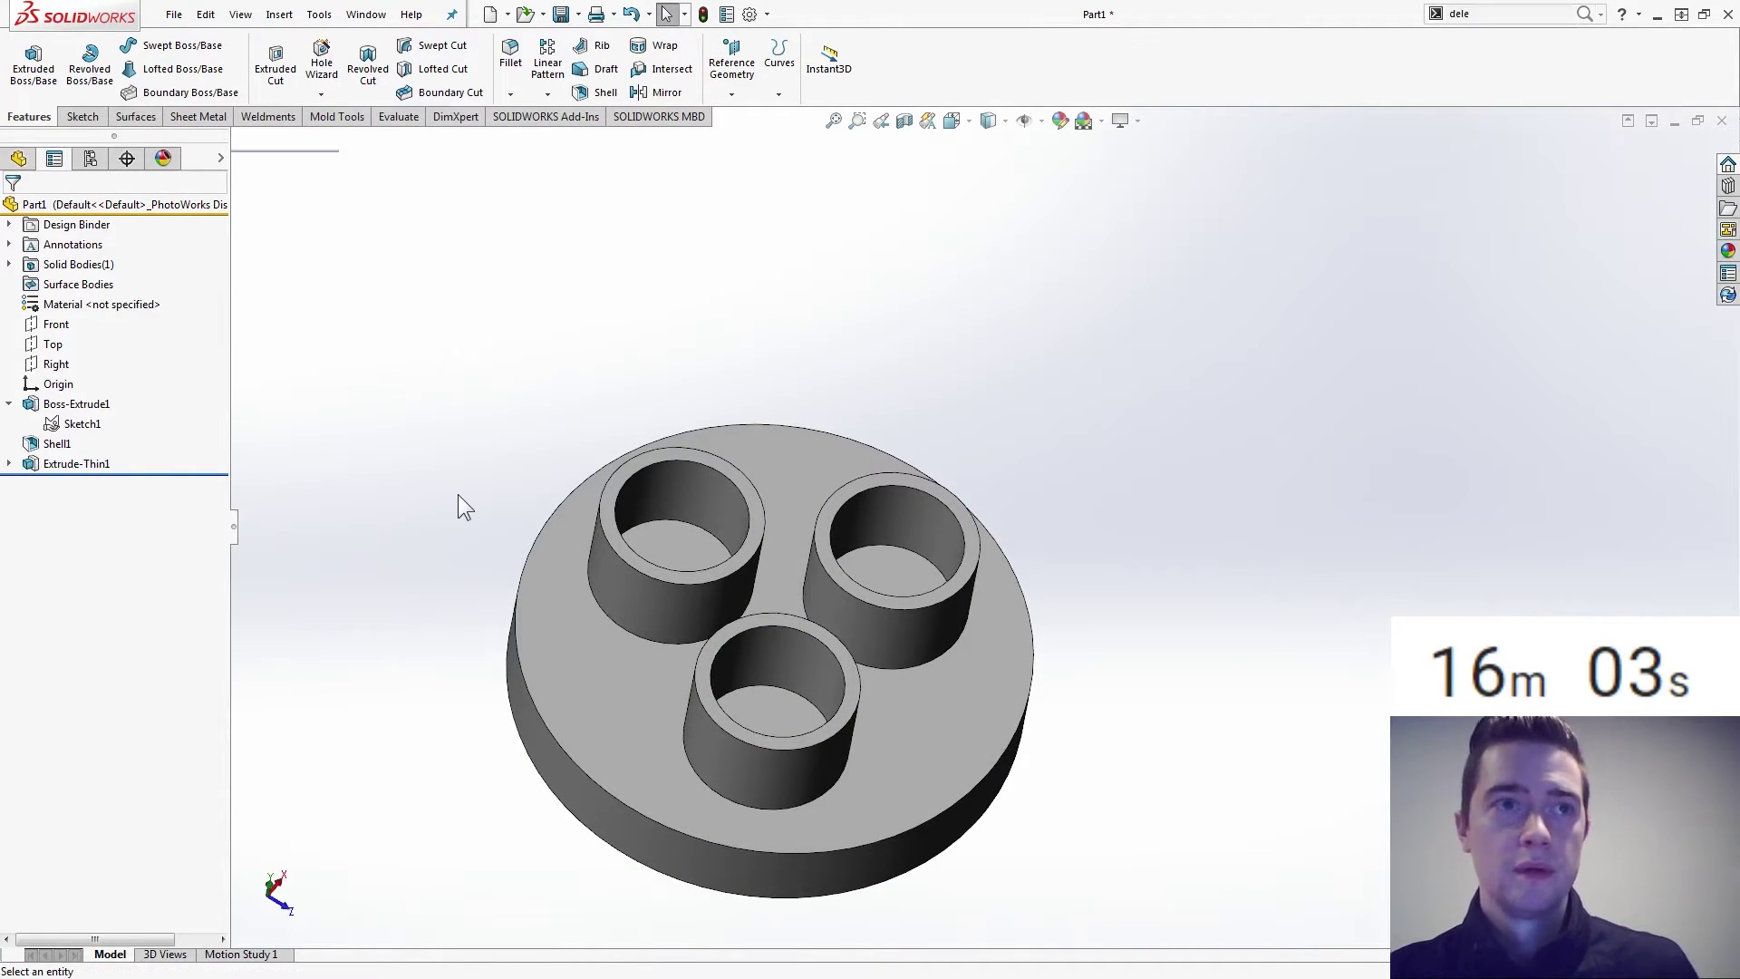
{"action": "left_click", "coordinate": [672, 556]}
{"action": "left_click", "coordinate": [899, 572]}
{"action": "left_click", "coordinate": [774, 712]}
Add the three matching round faces on the disc's underside and remove all six faces using Delete and Patch.
{"action": "middle_click_drag", "start_coordinate": [774, 713], "coordinate": [780, 672]}
{"action": "left_click", "coordinate": [780, 672]}
{"action": "left_click", "coordinate": [938, 844]}
{"action": "left_click", "coordinate": [681, 847]}
{"action": "left_click", "coordinate": [102, 422]}
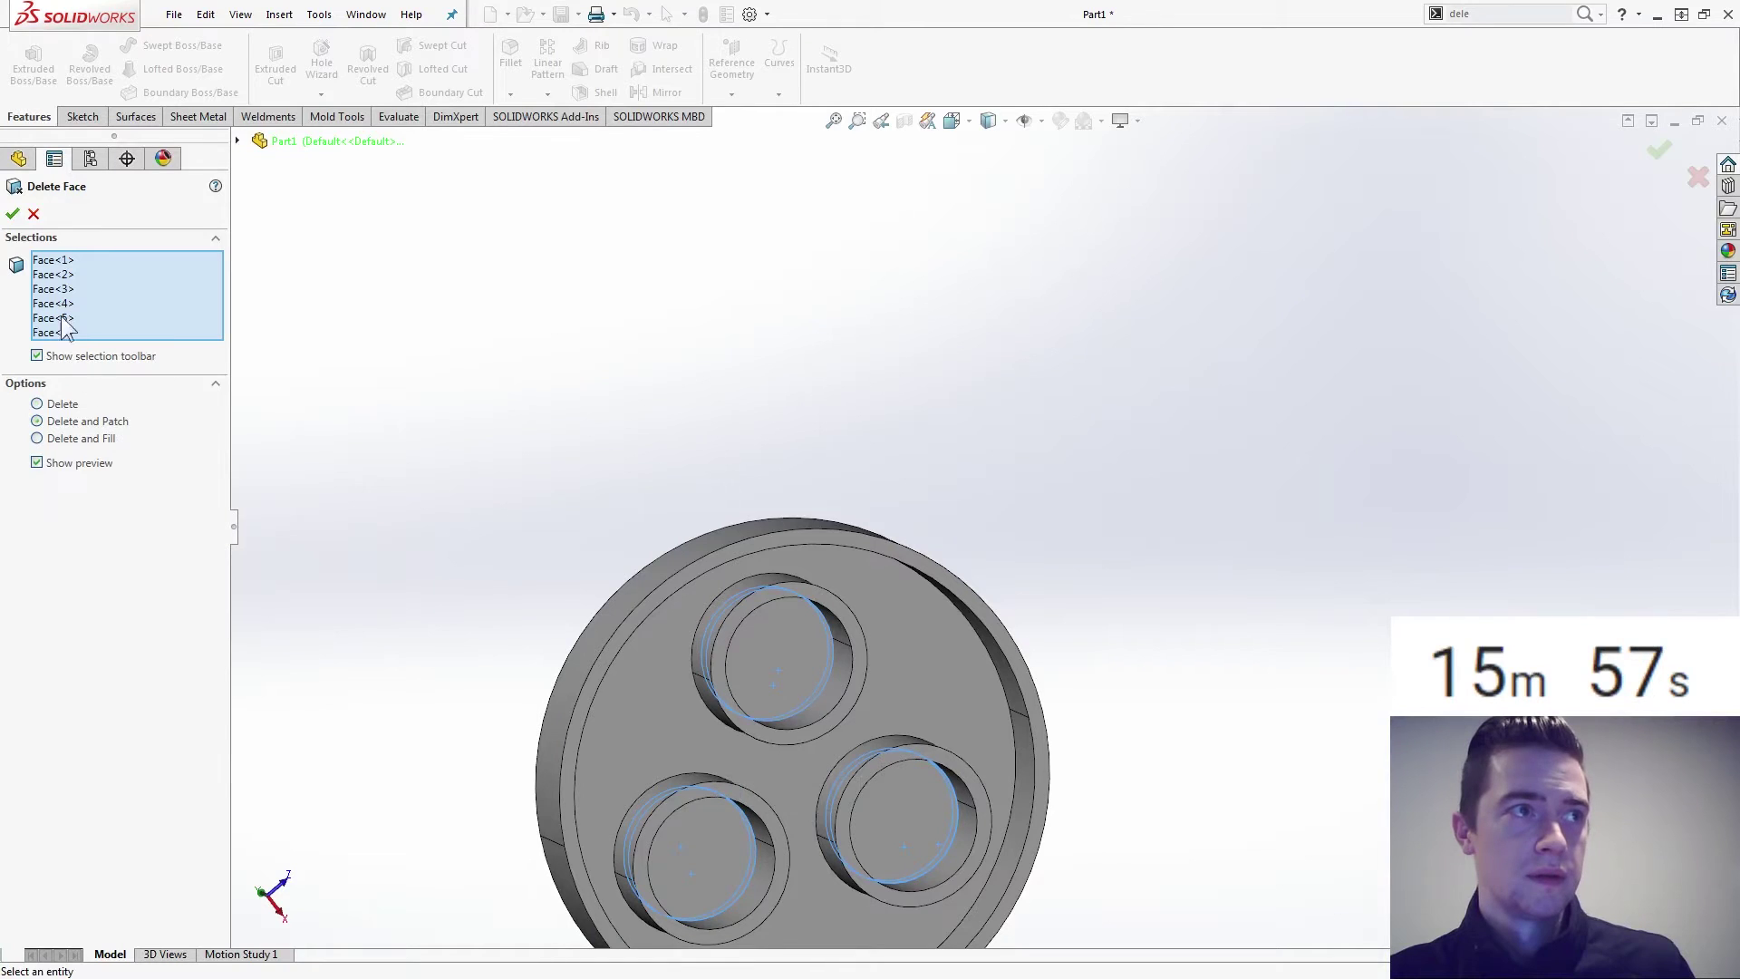
{"action": "left_click", "coordinate": [13, 213]}
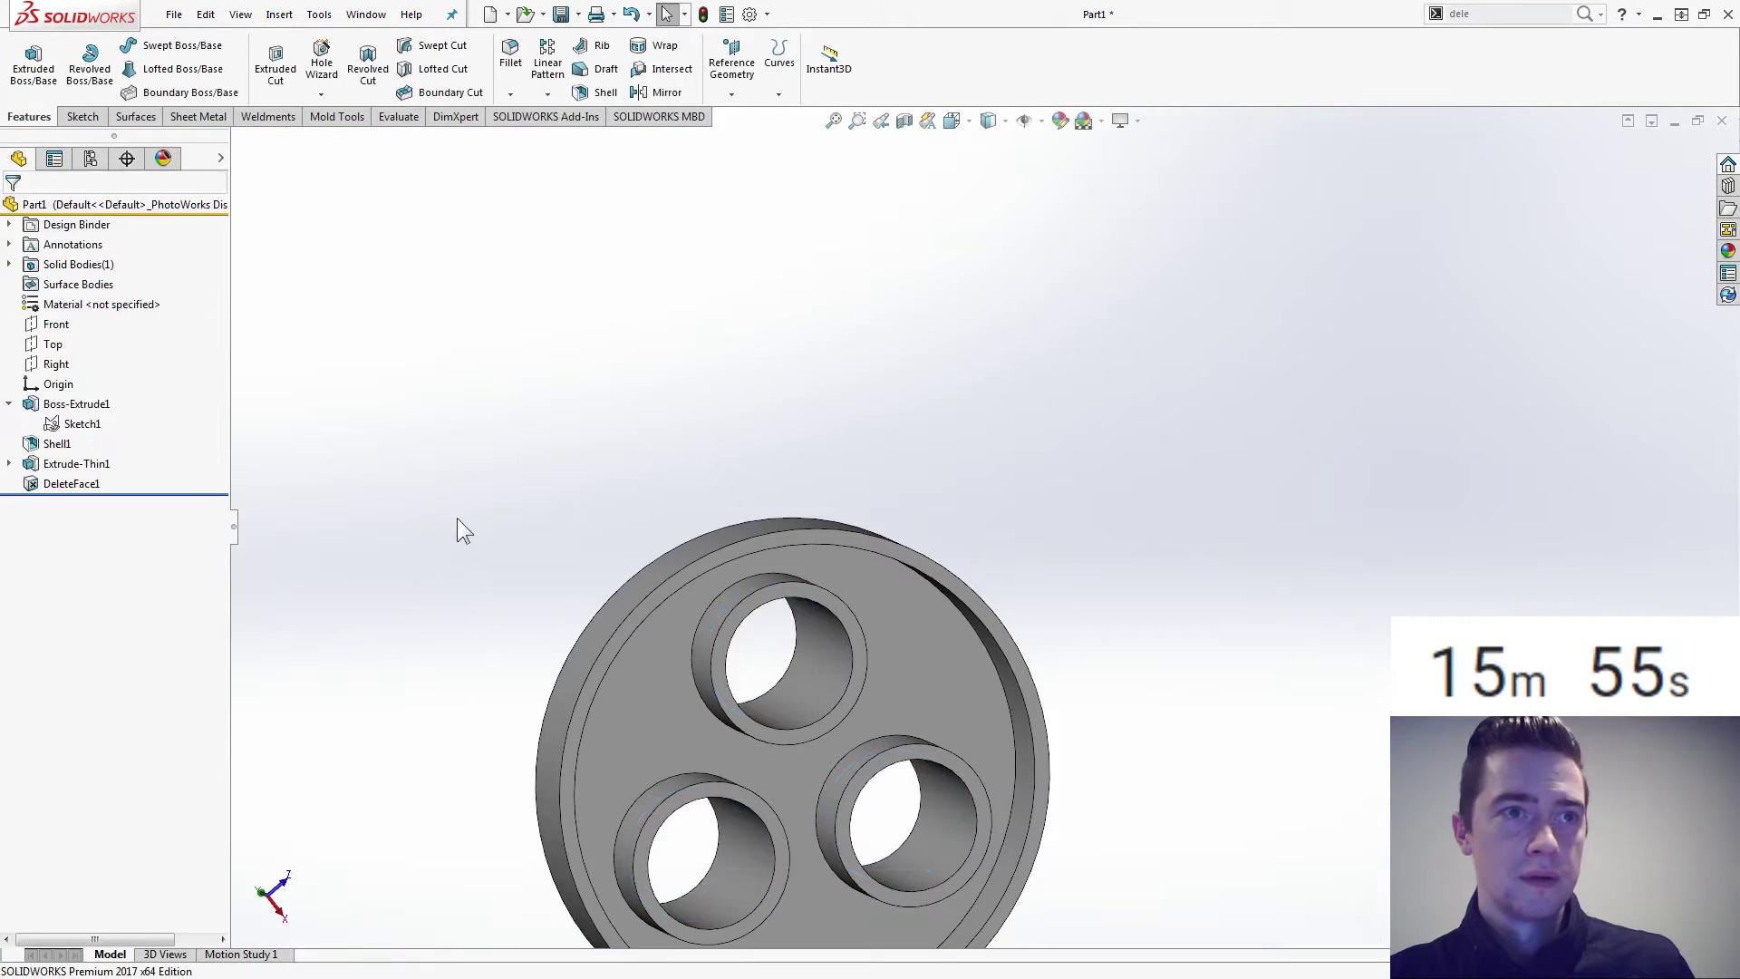
Start a boss extrusion of the base sketch's rounded triangular region, beginning from the disc's top face.
{"action": "key", "text": "ctrl+7"}
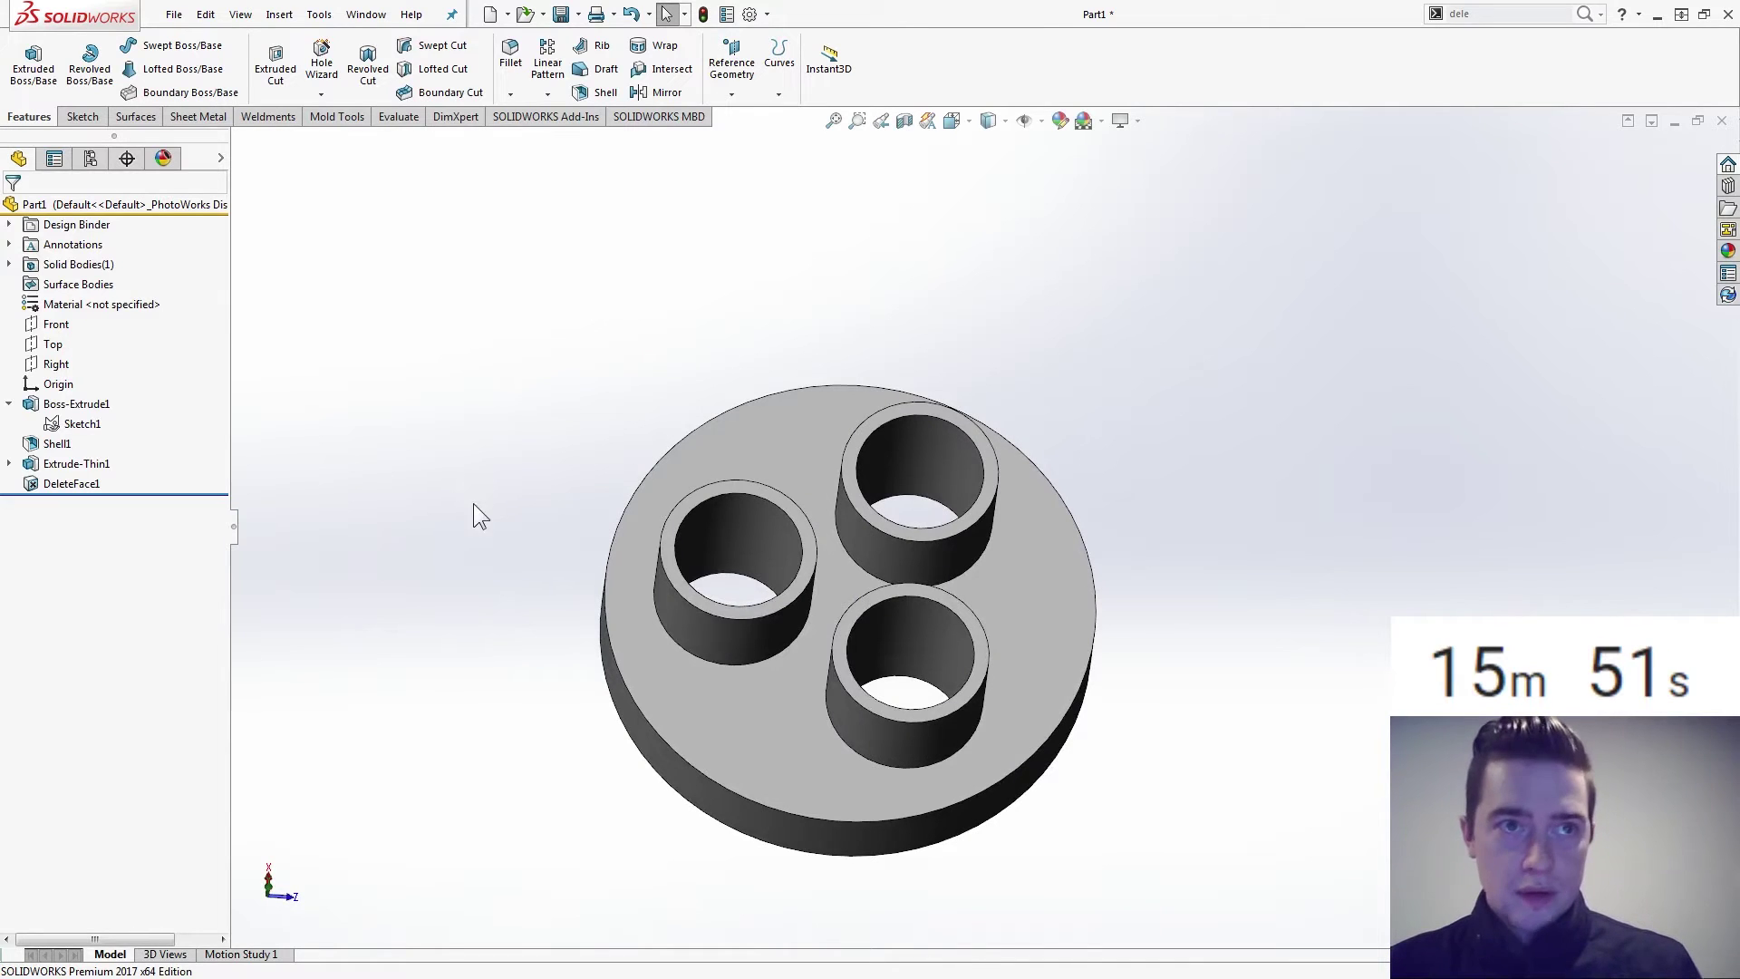
{"action": "left_click", "coordinate": [81, 423]}
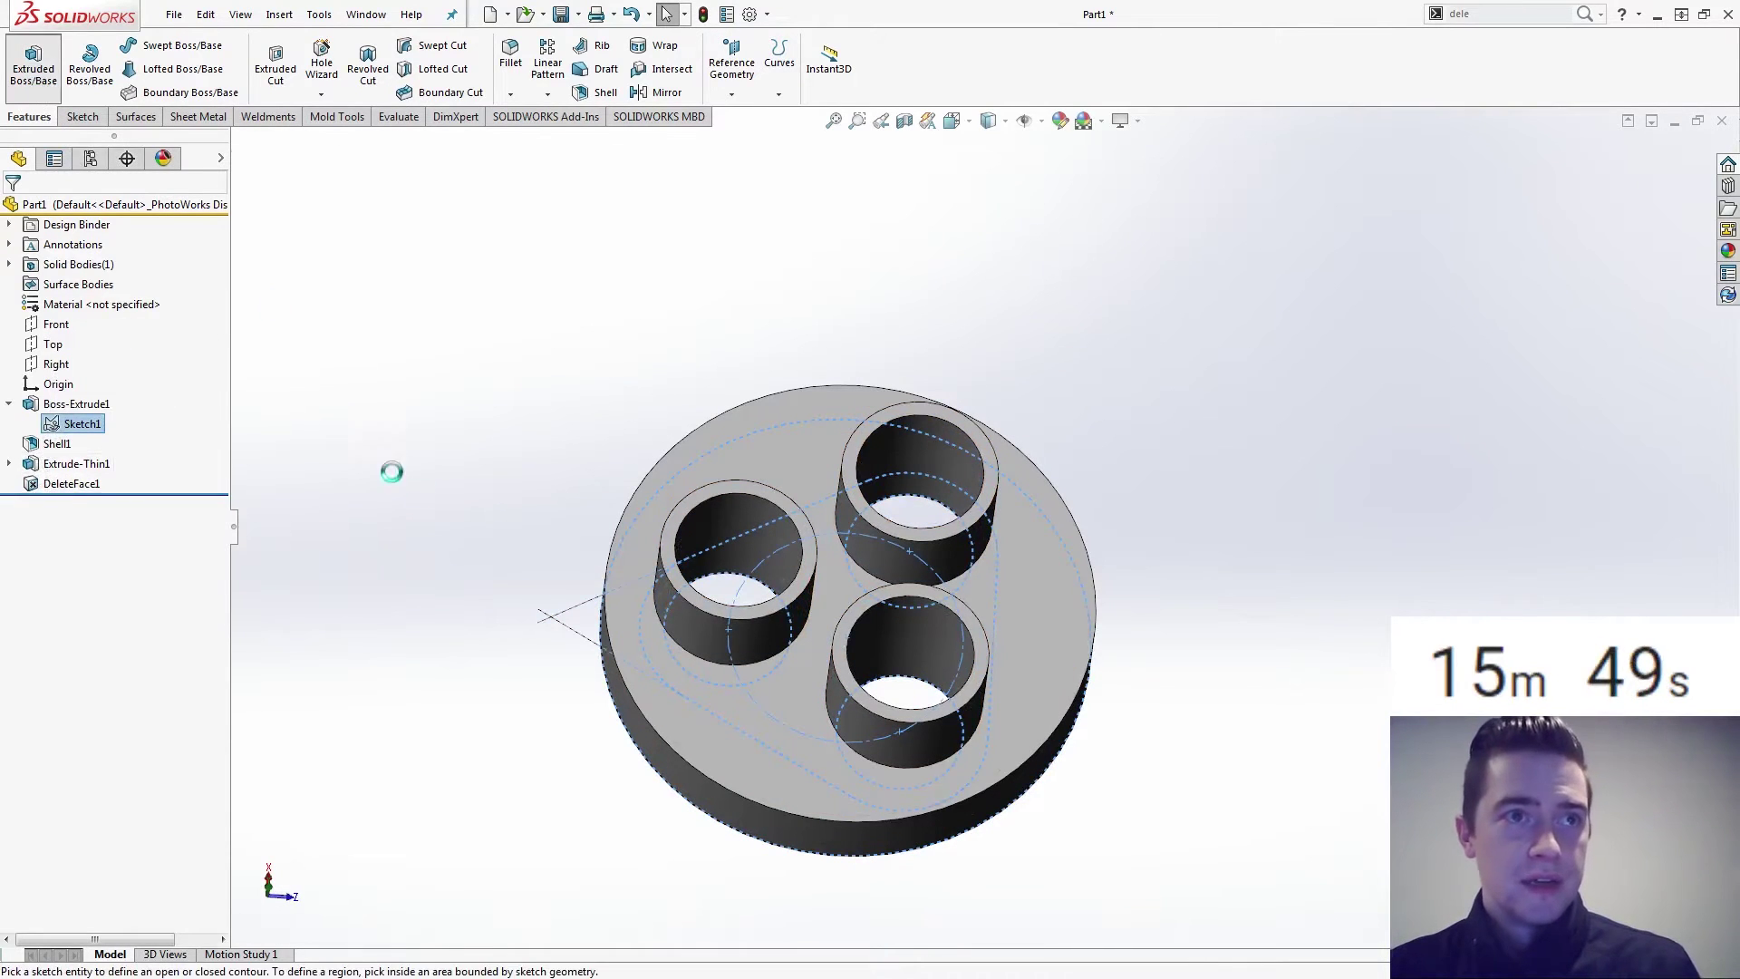
{"action": "left_click", "coordinate": [33, 63]}
{"action": "left_click", "coordinate": [736, 709]}
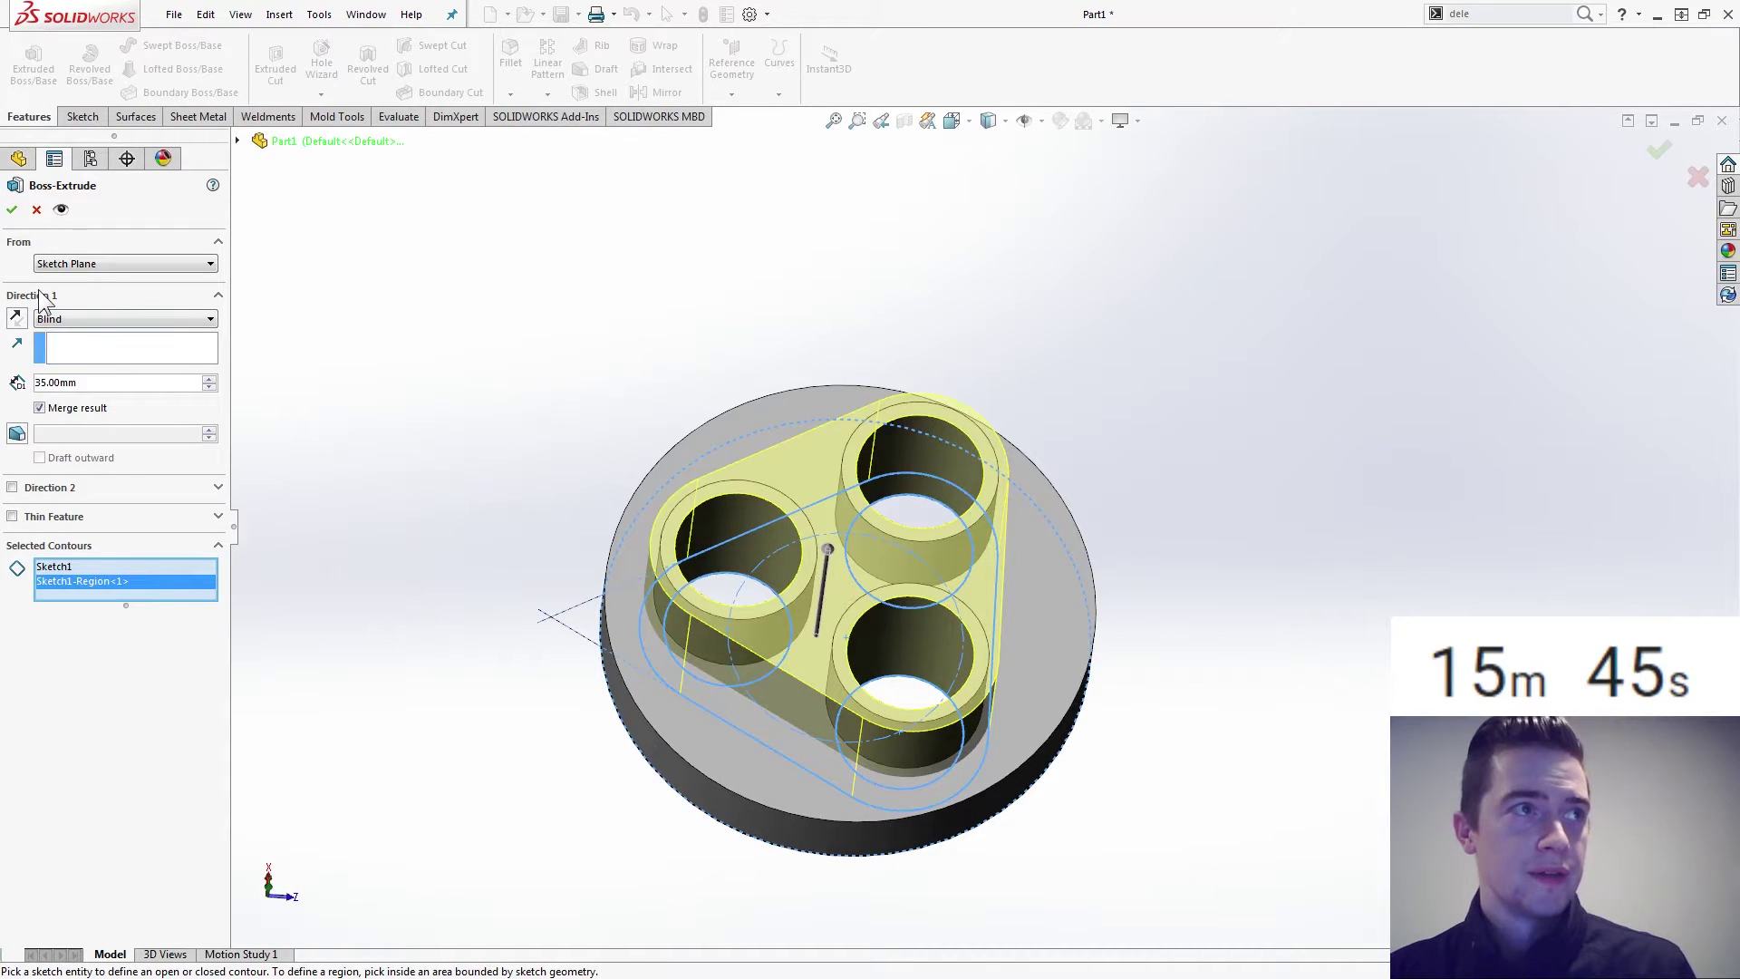
{"action": "left_click", "coordinate": [105, 263]}
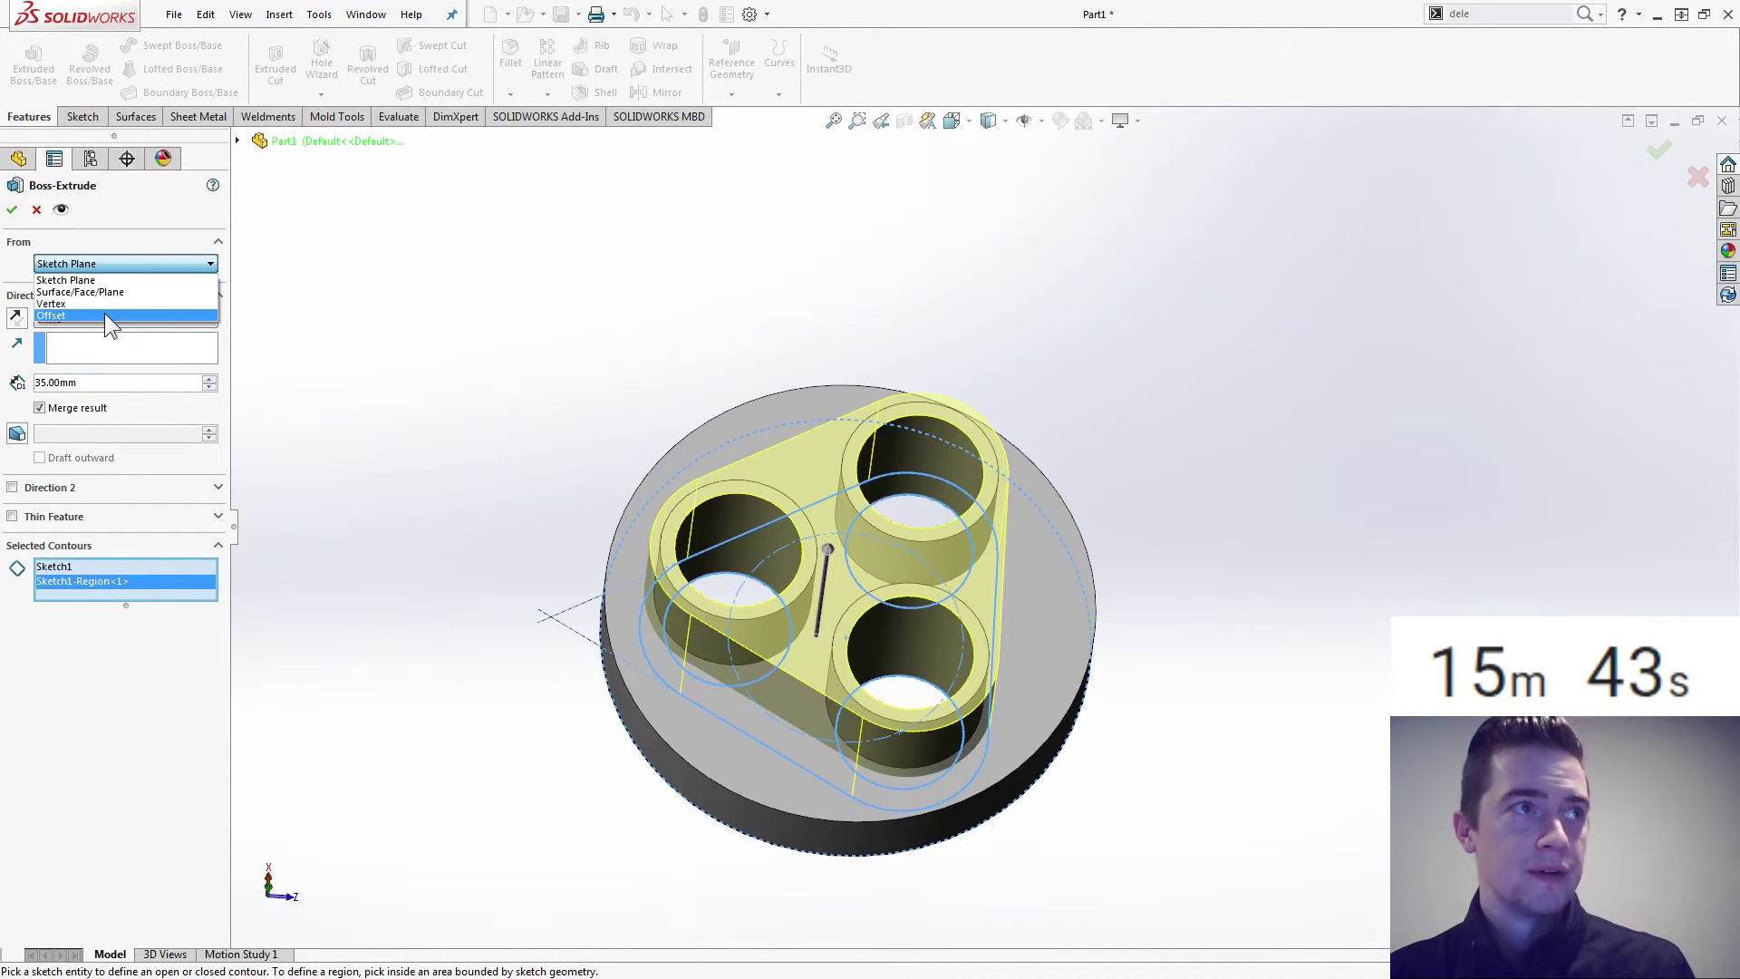
{"action": "left_click", "coordinate": [105, 313]}
{"action": "left_click", "coordinate": [107, 267]}
{"action": "left_click", "coordinate": [107, 298]}
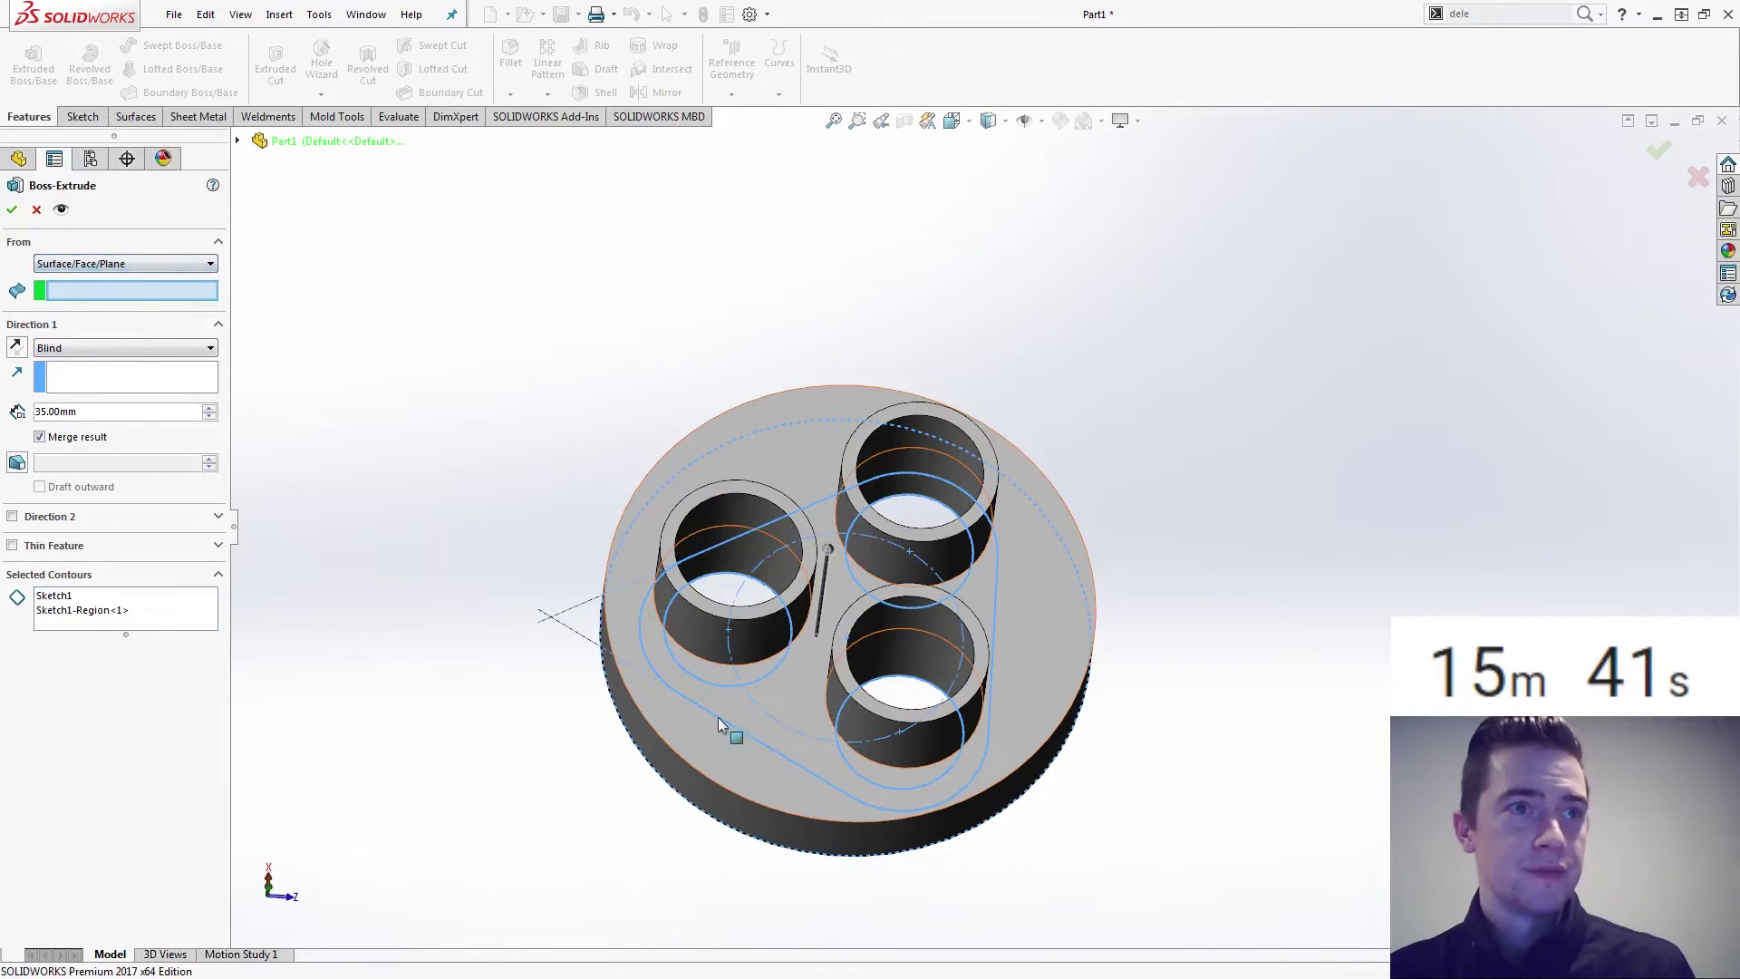
{"action": "left_click", "coordinate": [632, 740]}
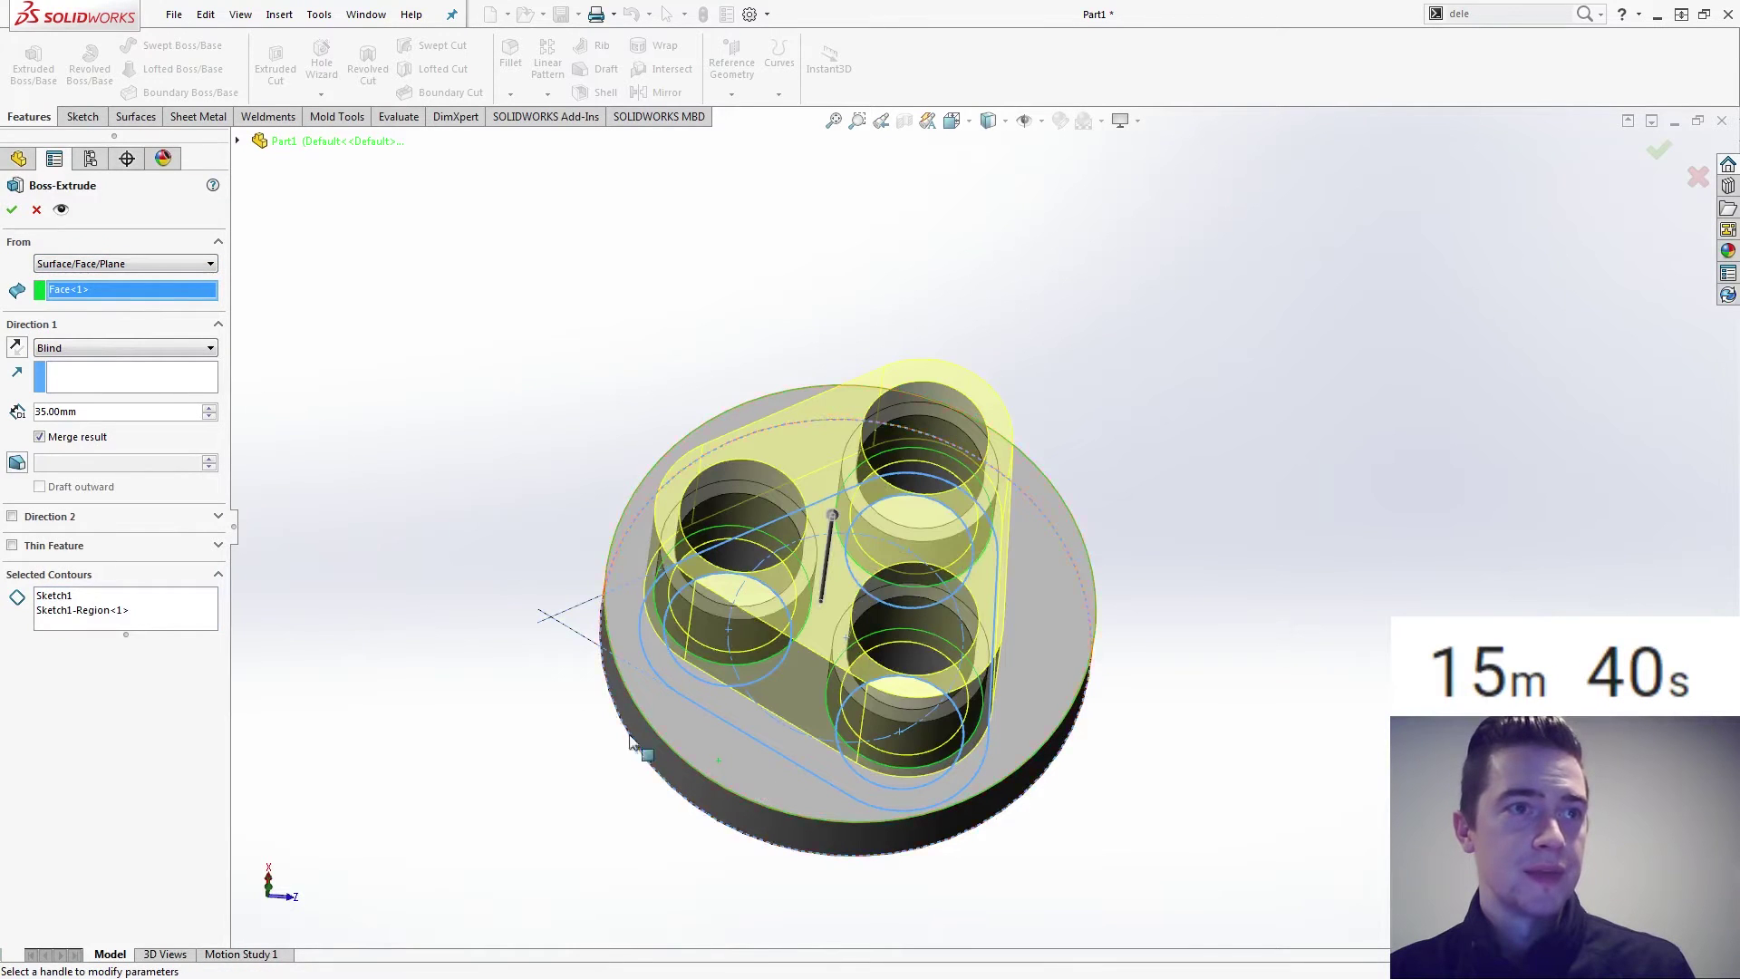
End the triangular boss extrusion up to the surface at the top of the tubular bosses.
{"action": "left_click", "coordinate": [134, 350]}
{"action": "left_click", "coordinate": [136, 399]}
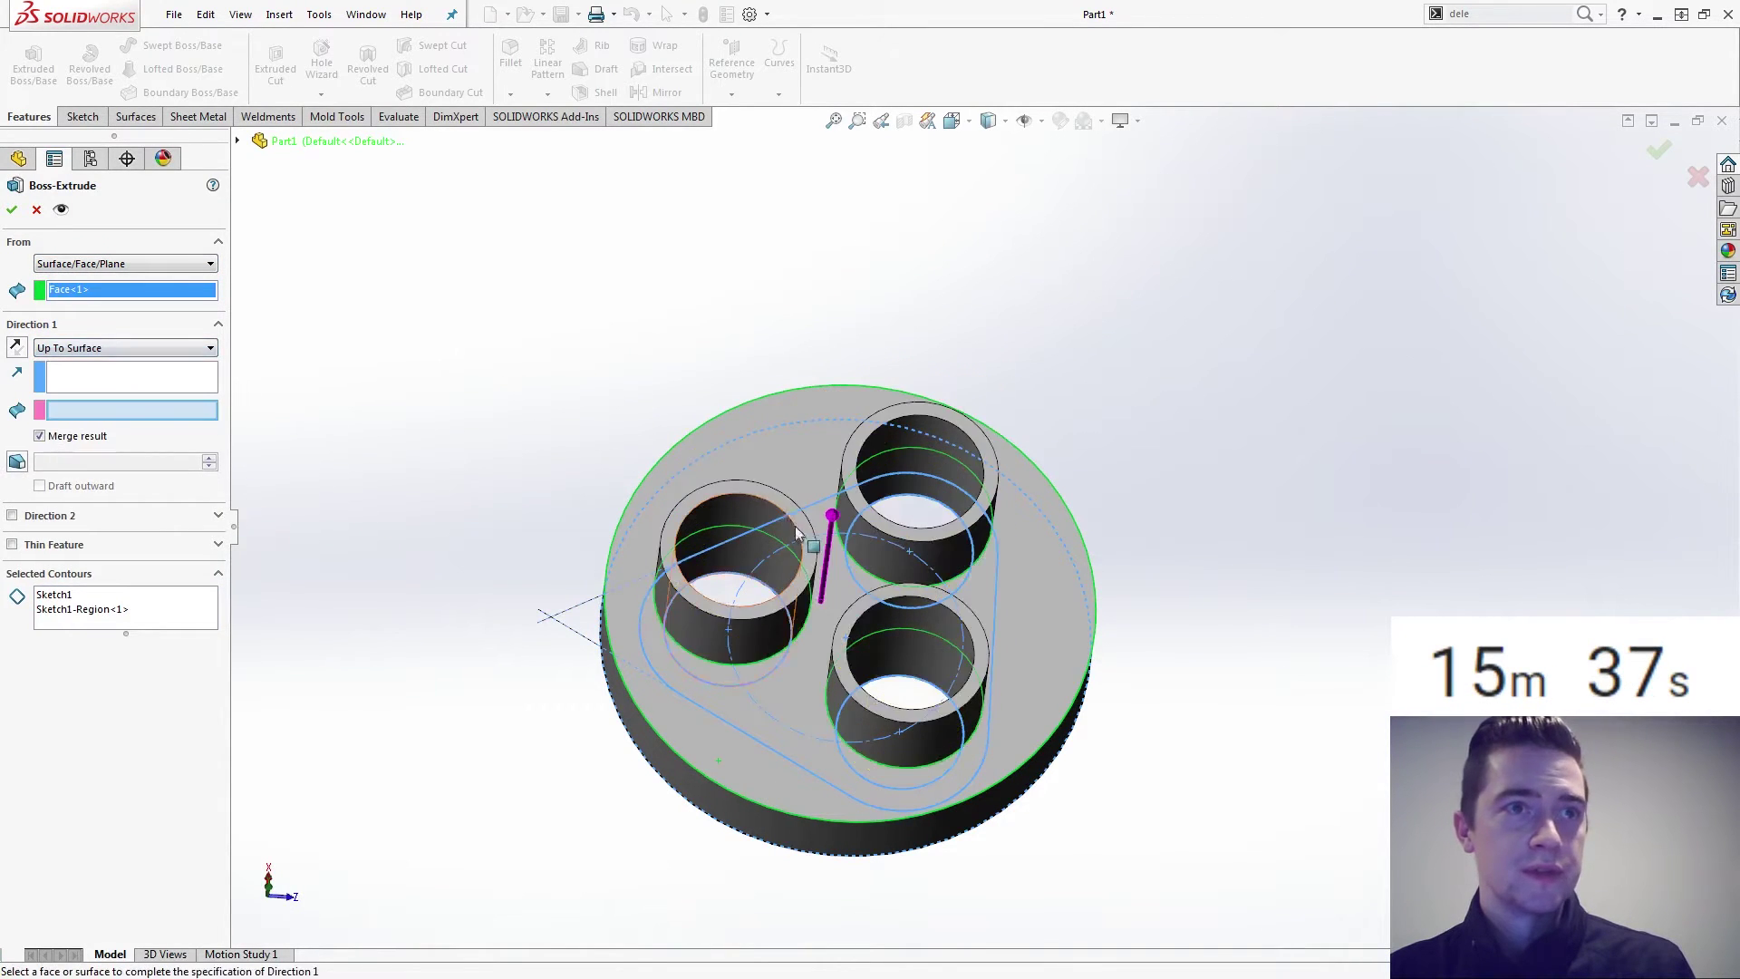
{"action": "left_click", "coordinate": [785, 505]}
{"action": "key", "text": "Return"}
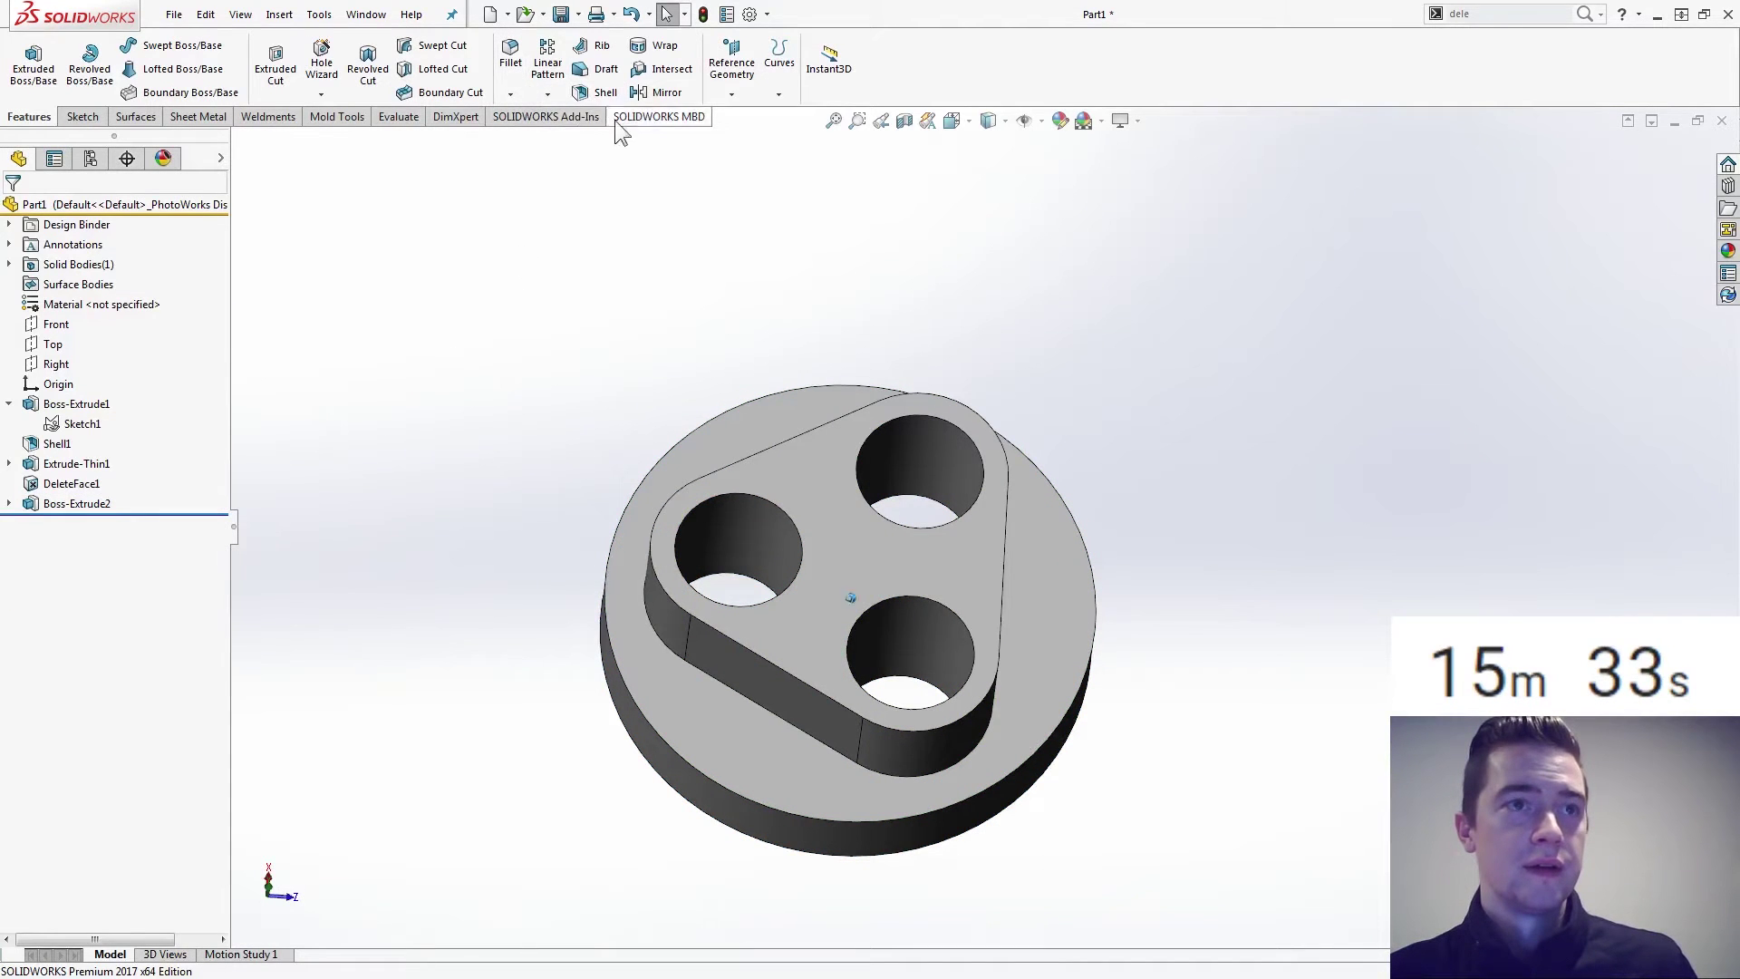
Shell the part with a 3 mm inward wall, removing the triangular boss's top face.
{"action": "middle_click_drag", "start_coordinate": [614, 133], "coordinate": [606, 257]}
{"action": "key", "text": "ctrl+shift+z"}
{"action": "left_click", "coordinate": [598, 92]}
{"action": "left_click", "coordinate": [847, 660]}
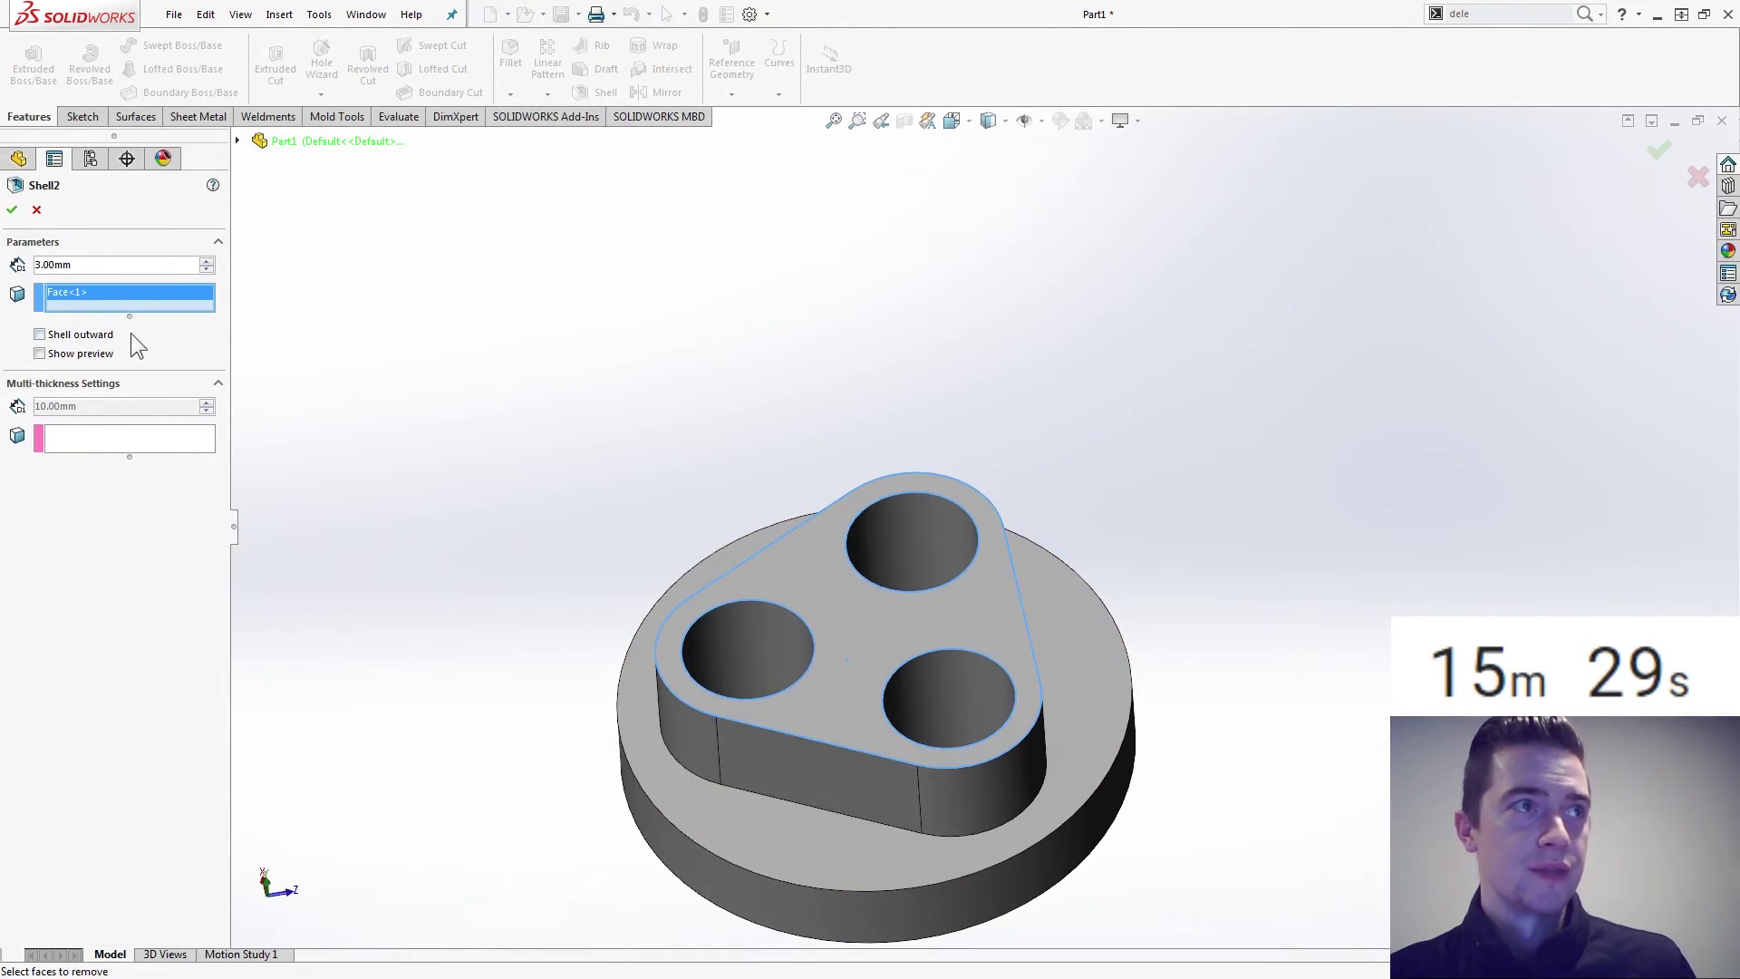
{"action": "left_click", "coordinate": [74, 354]}
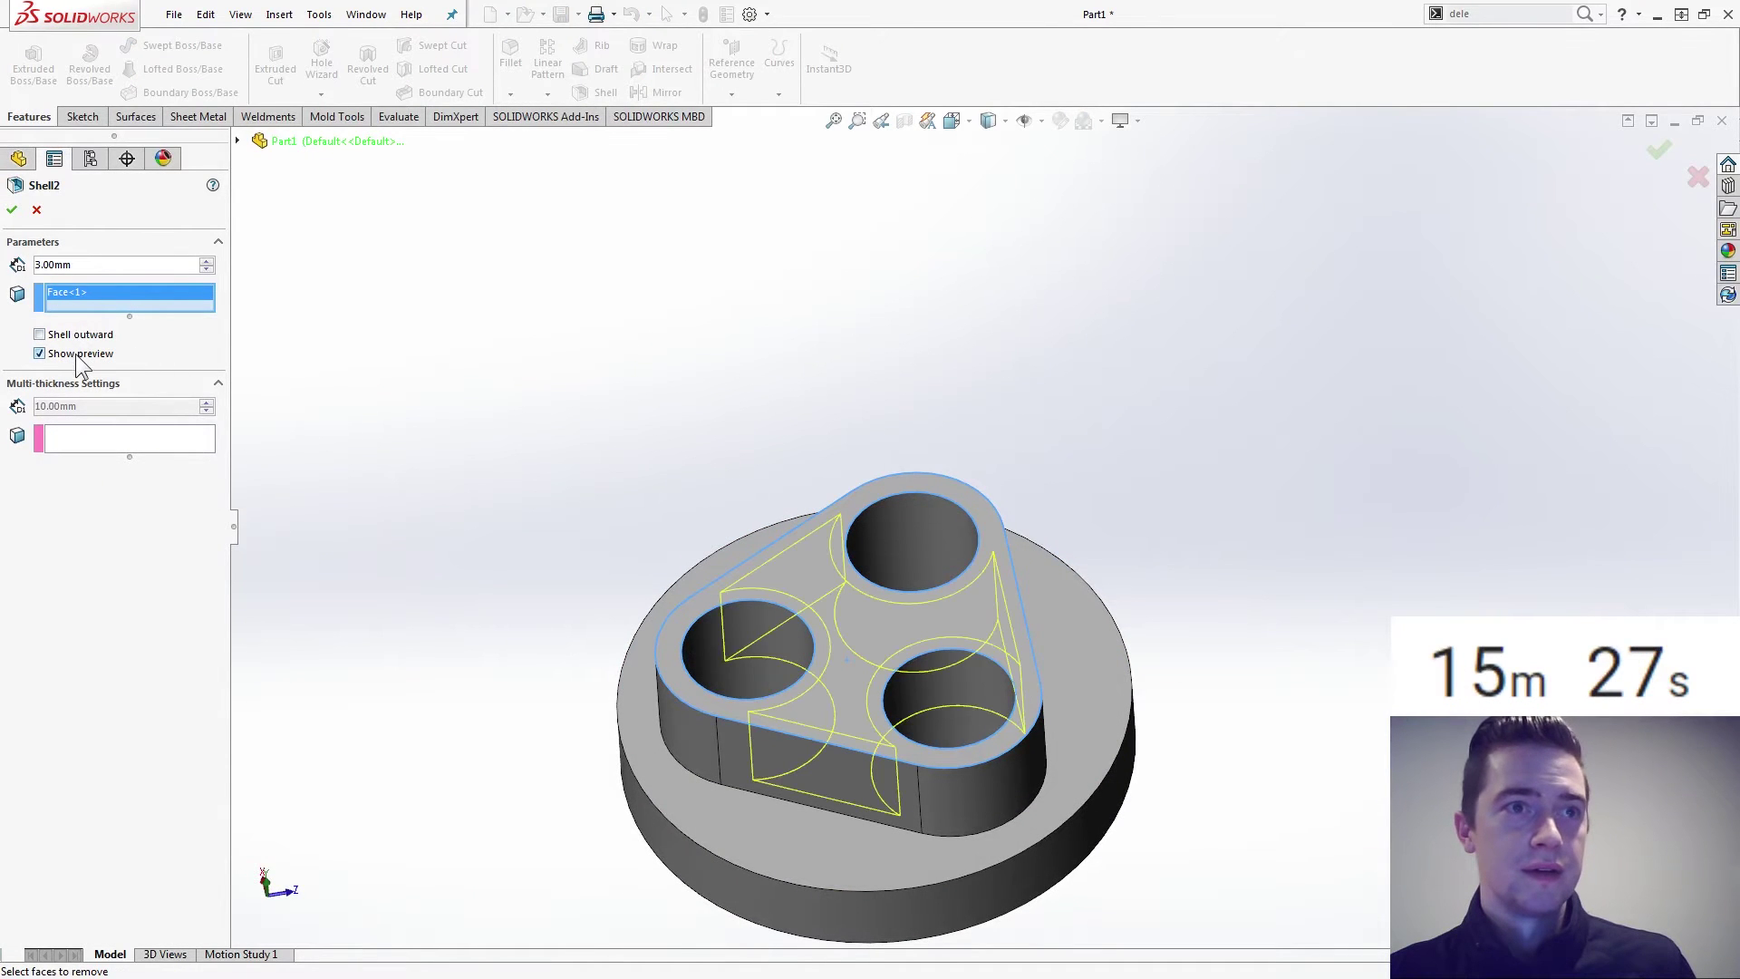
{"action": "left_click", "coordinate": [11, 210]}
Inspect the part's internal walls in a section view through the Front and Right planes.
{"action": "key", "text": "ctrl+shift+z"}
{"action": "key", "text": "ctrl+shift+z"}
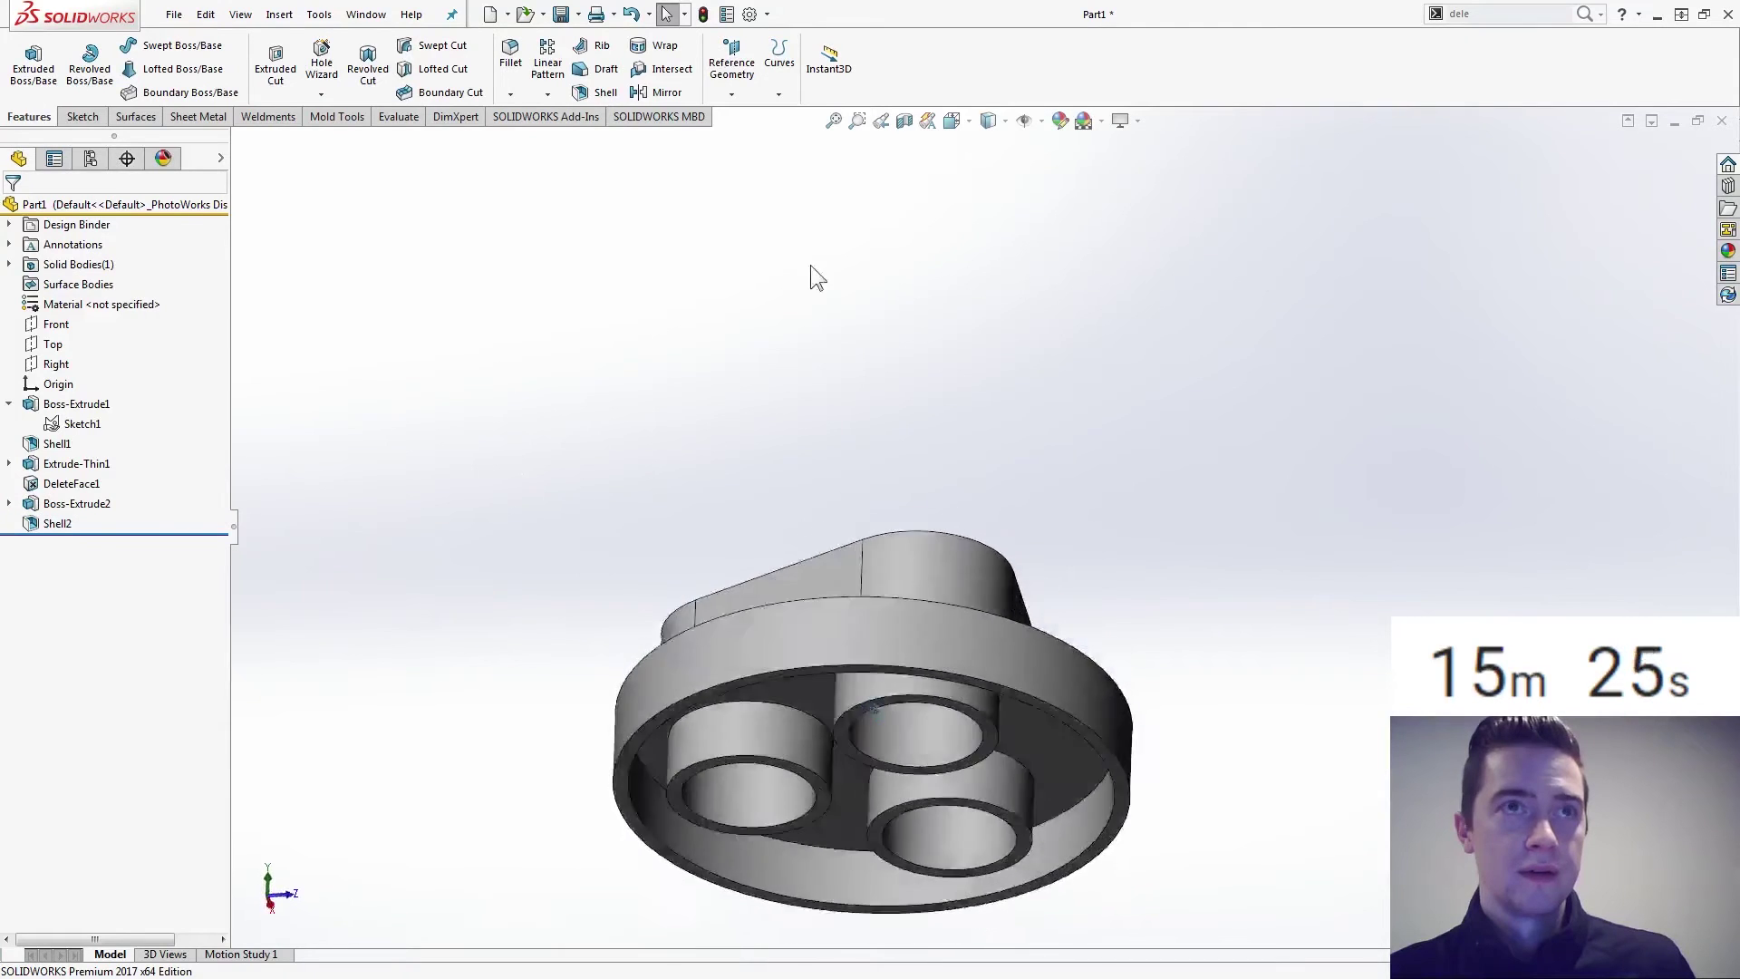
{"action": "left_click", "coordinate": [916, 125]}
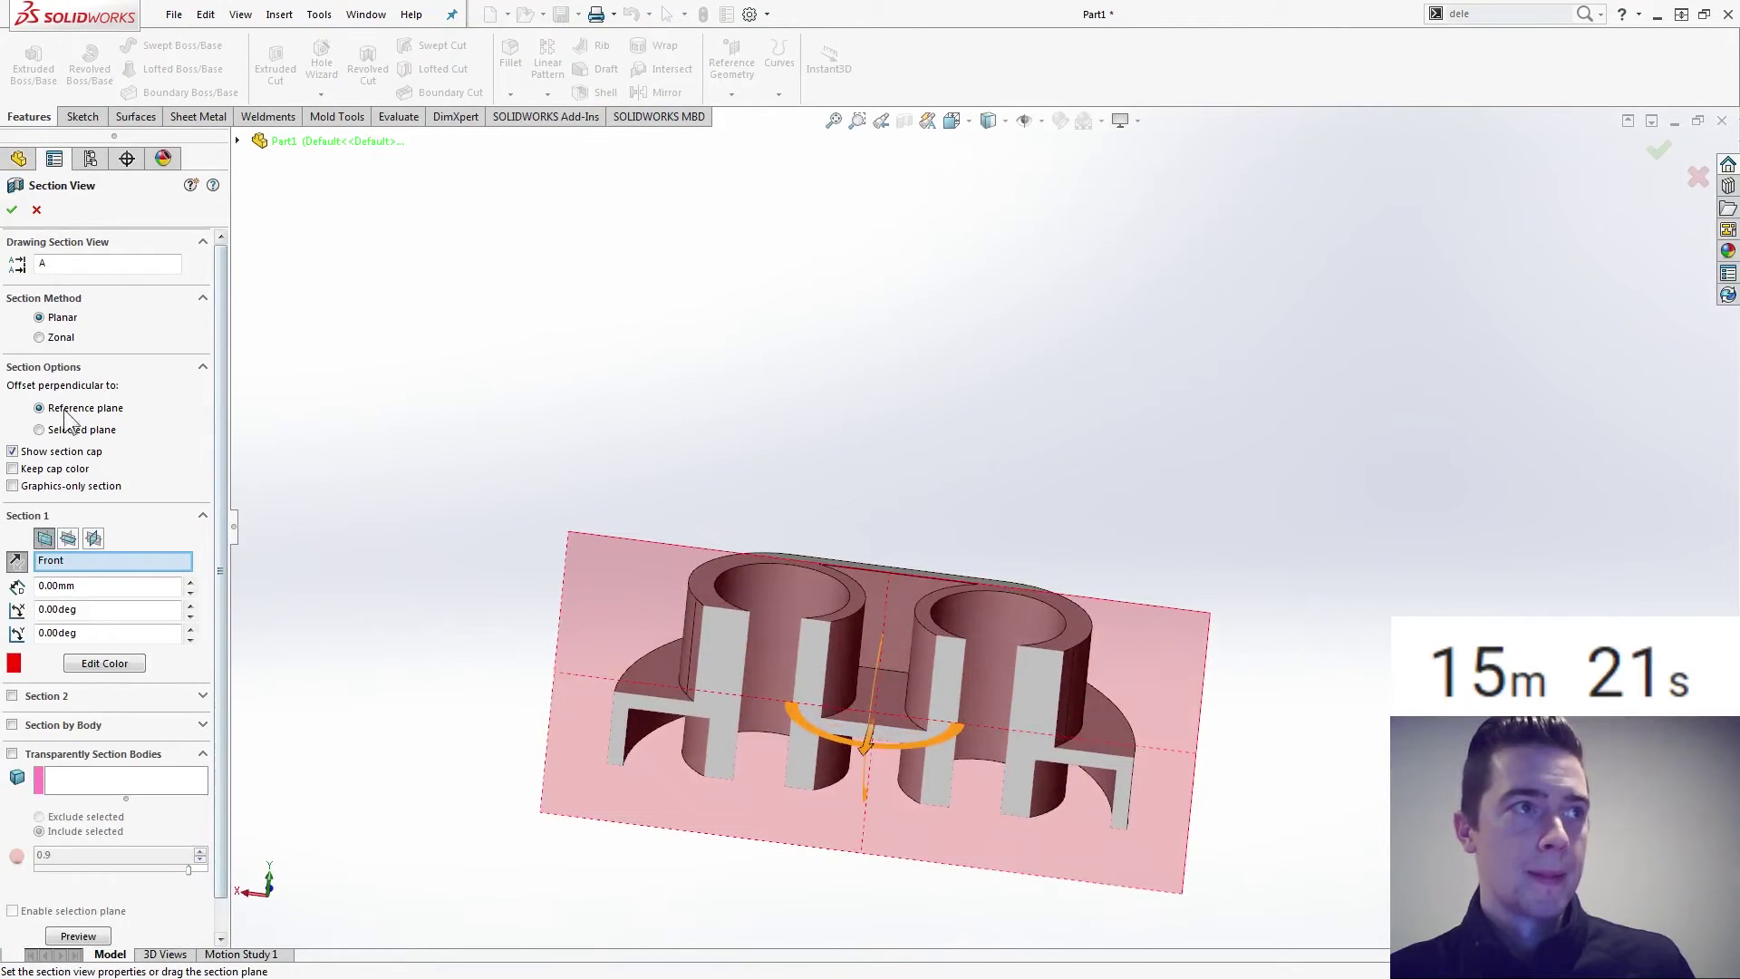
{"action": "left_click", "coordinate": [93, 538]}
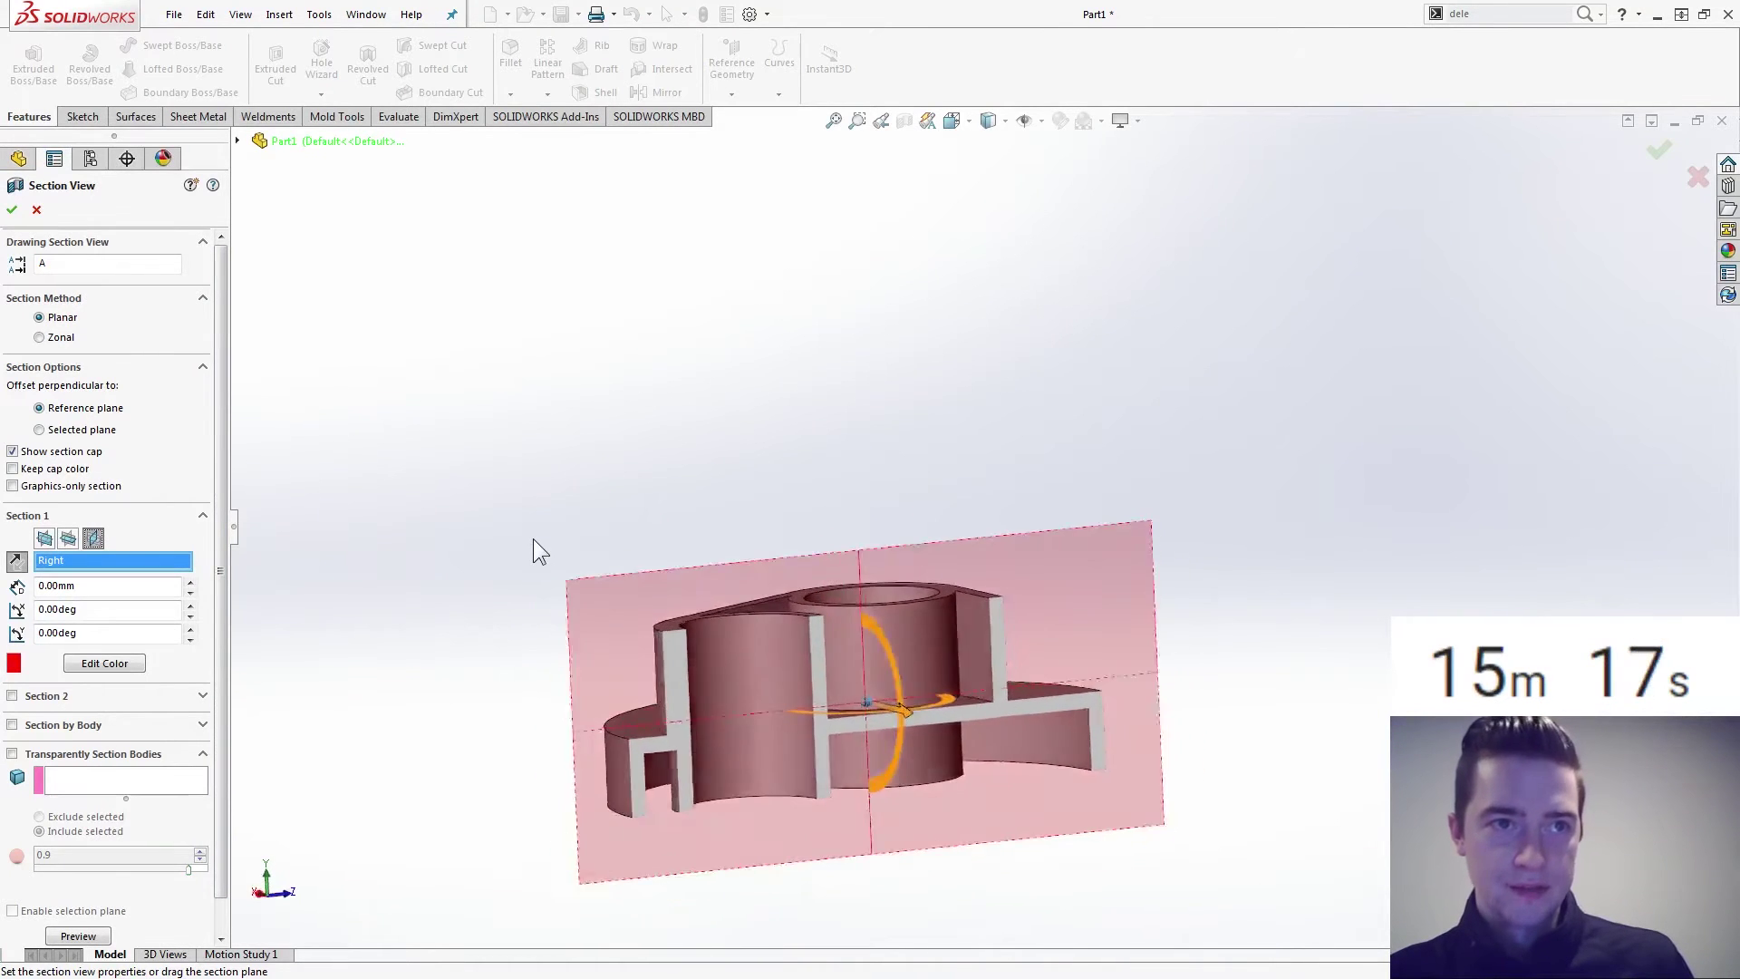
{"action": "key", "text": "Escape"}
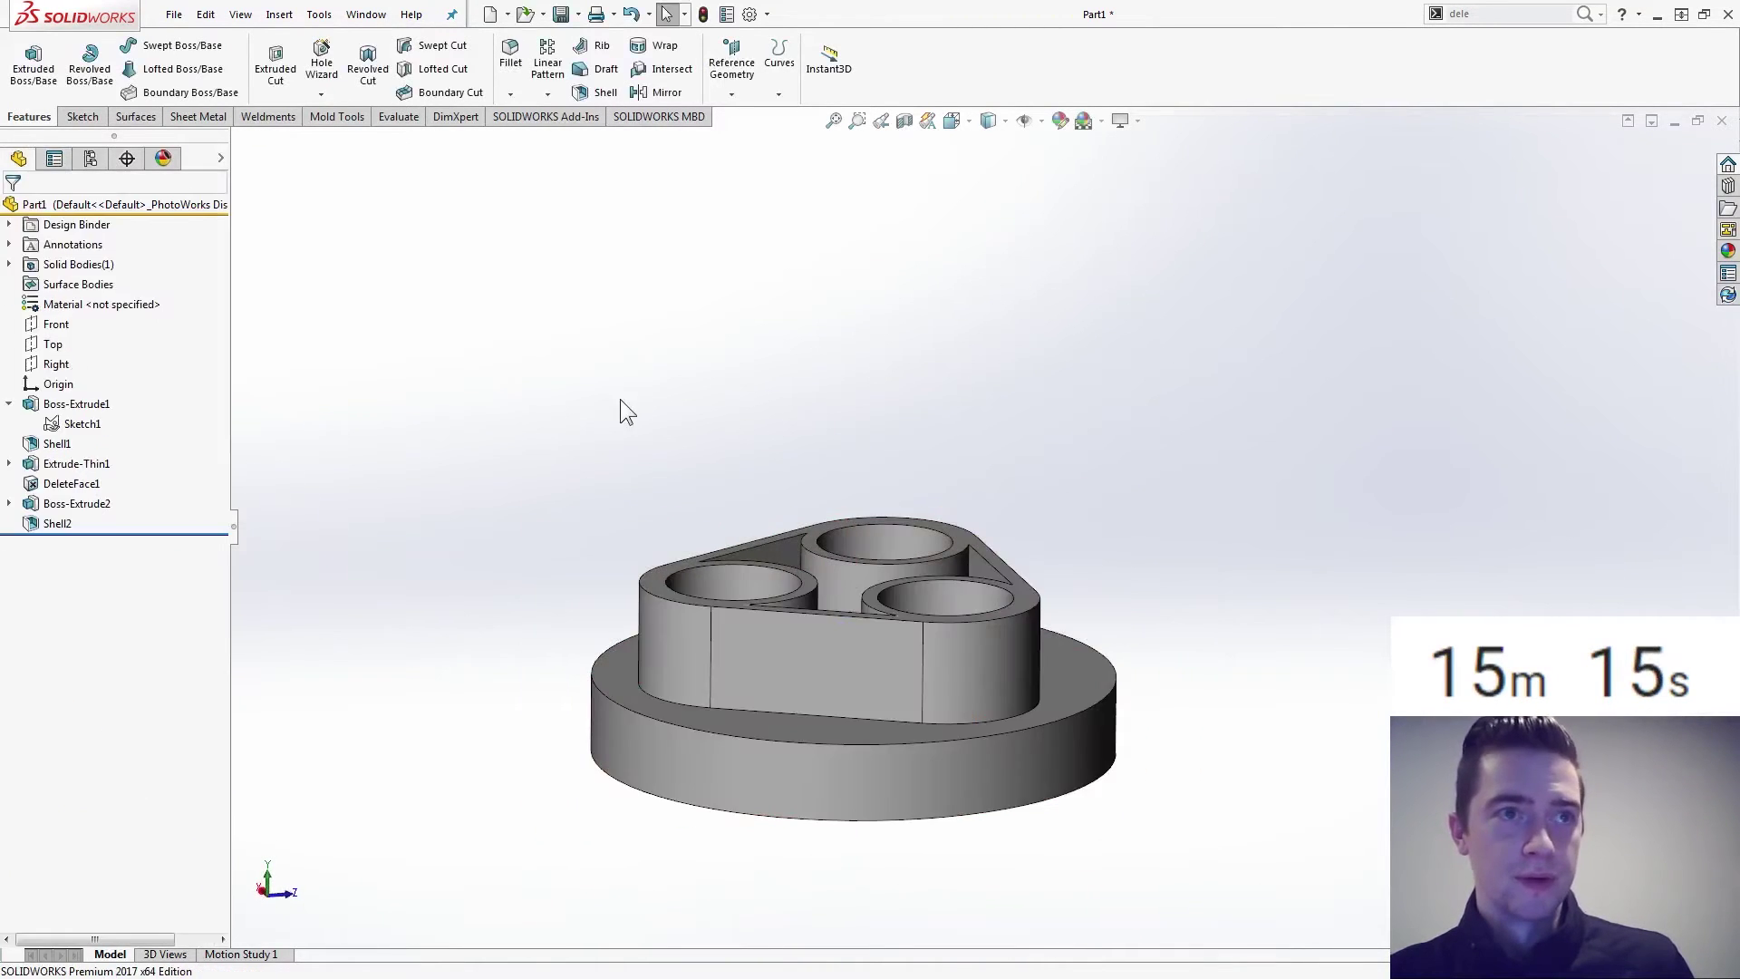
Start a 3 mm fillet on the disc's top face around the triangular boss.
{"action": "key", "text": "Down"}
{"action": "key", "text": "Down"}
{"action": "key", "text": "Down"}
{"action": "key", "text": "Left"}
{"action": "key", "text": "Left"}
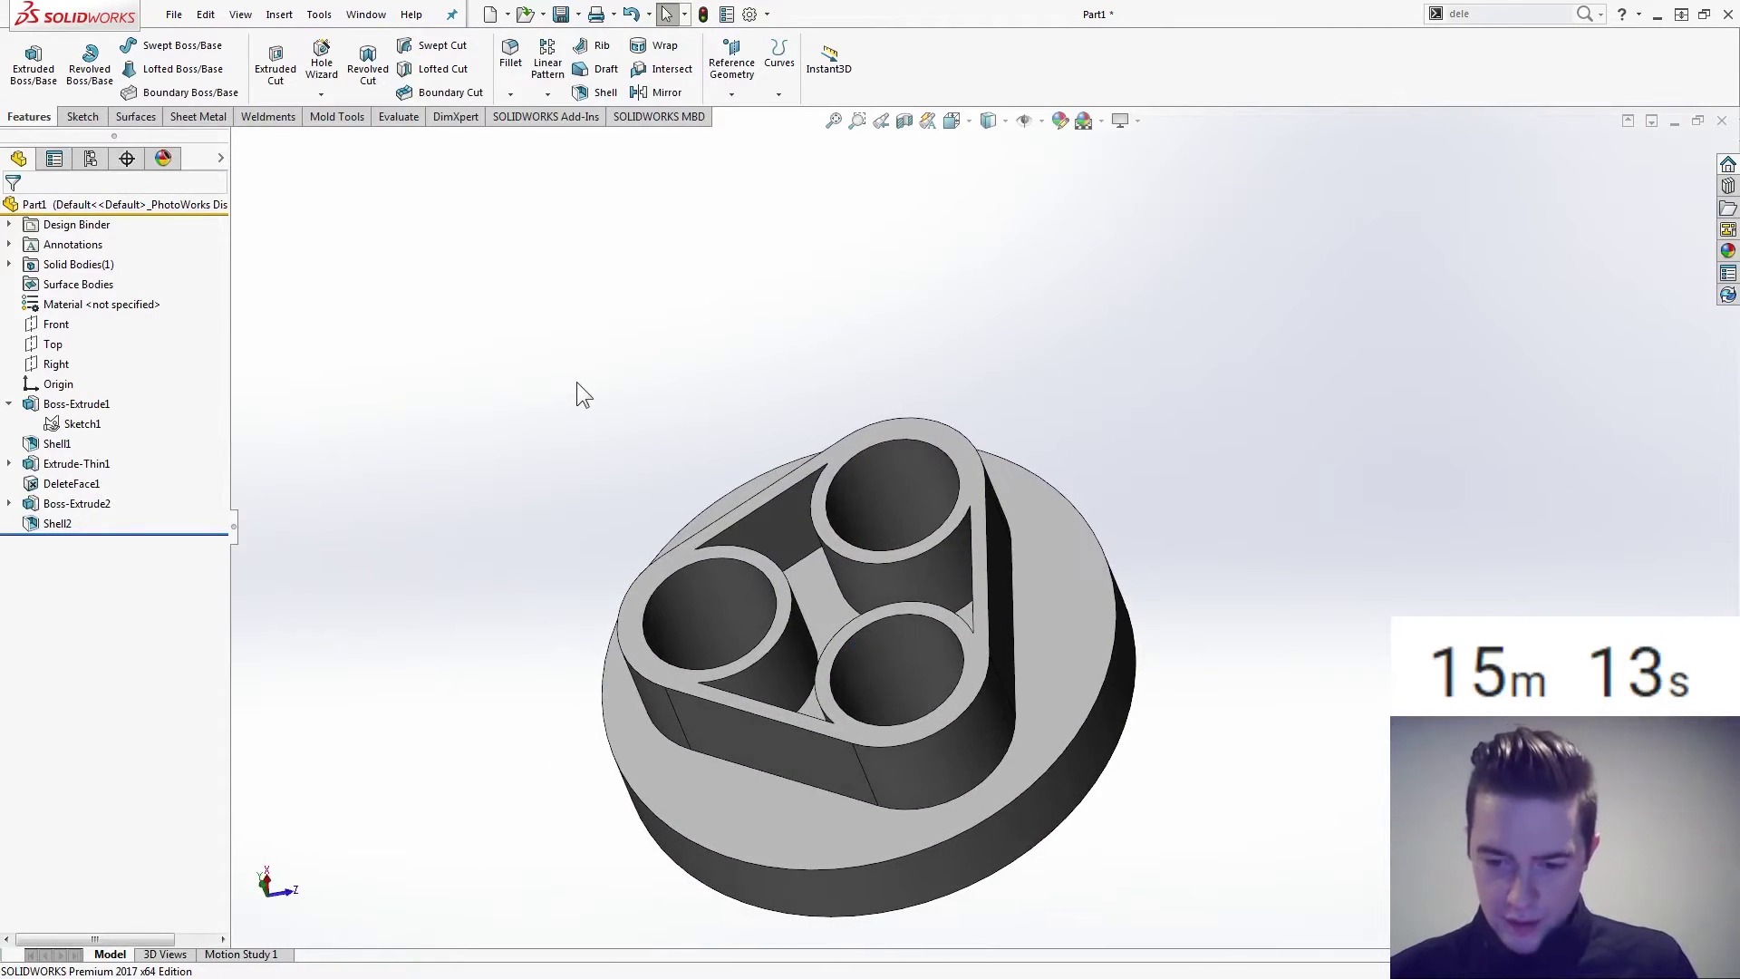
{"action": "key", "text": "Down"}
{"action": "key", "text": "Down"}
{"action": "key", "text": "Down"}
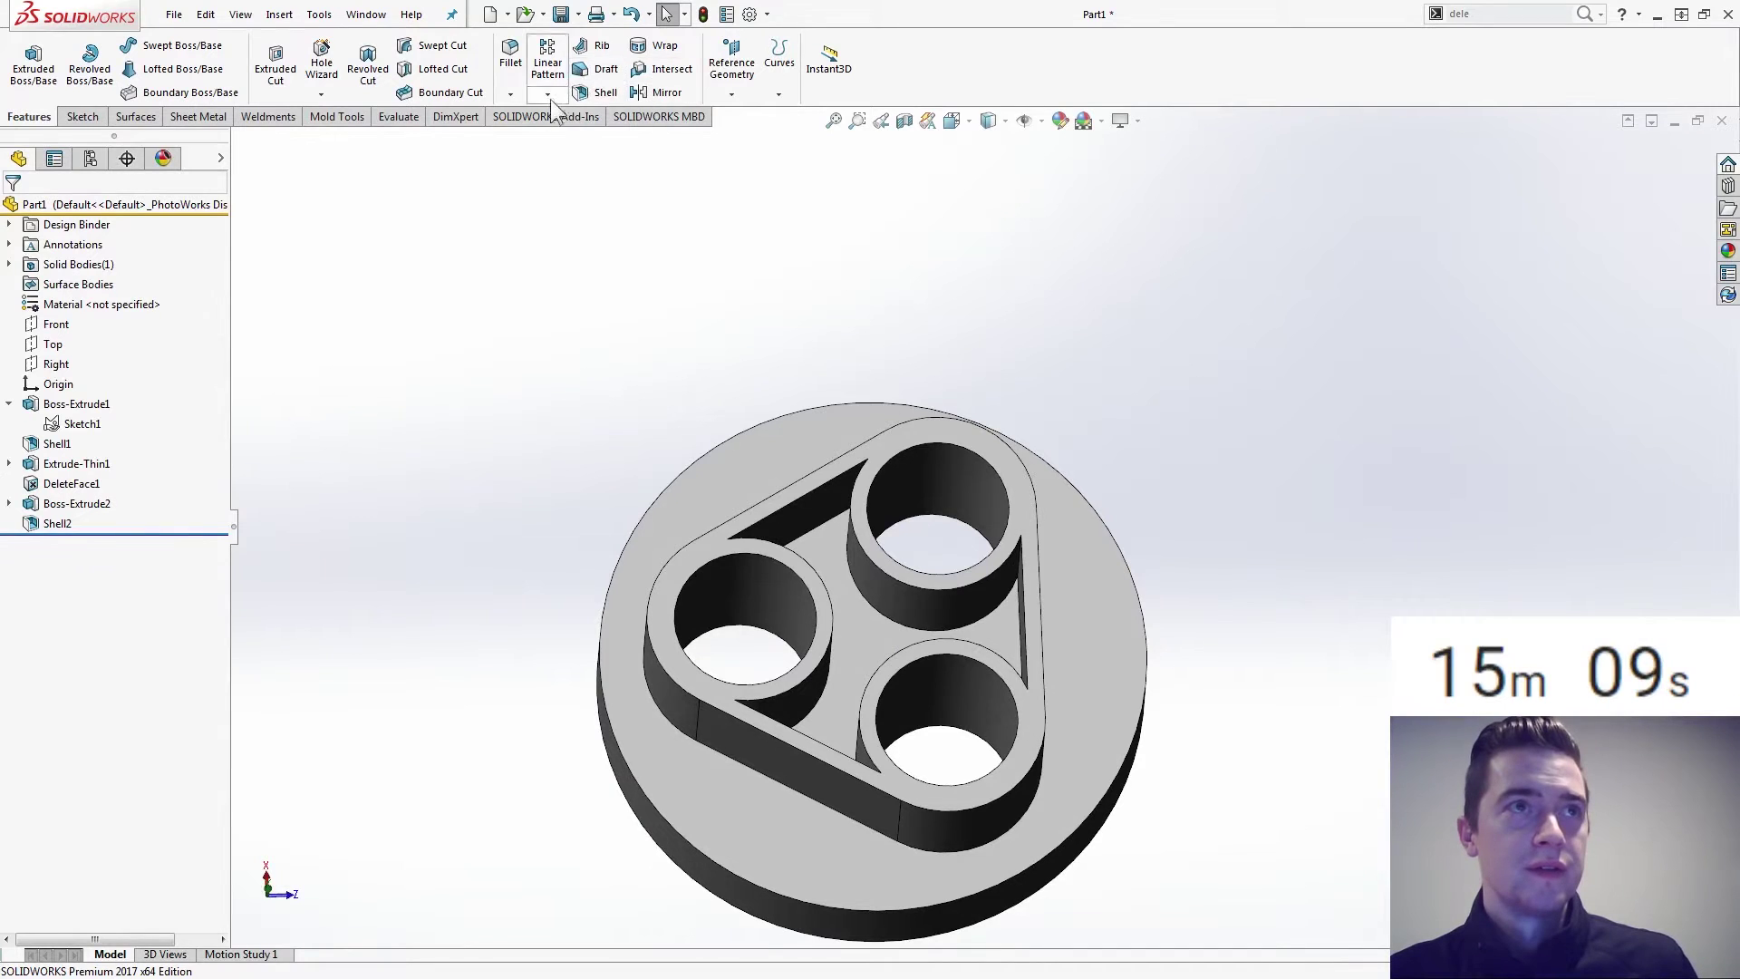
{"action": "left_click", "coordinate": [511, 55]}
{"action": "key", "text": "Up"}
{"action": "key", "text": "Up"}
{"action": "left_click", "coordinate": [733, 709]}
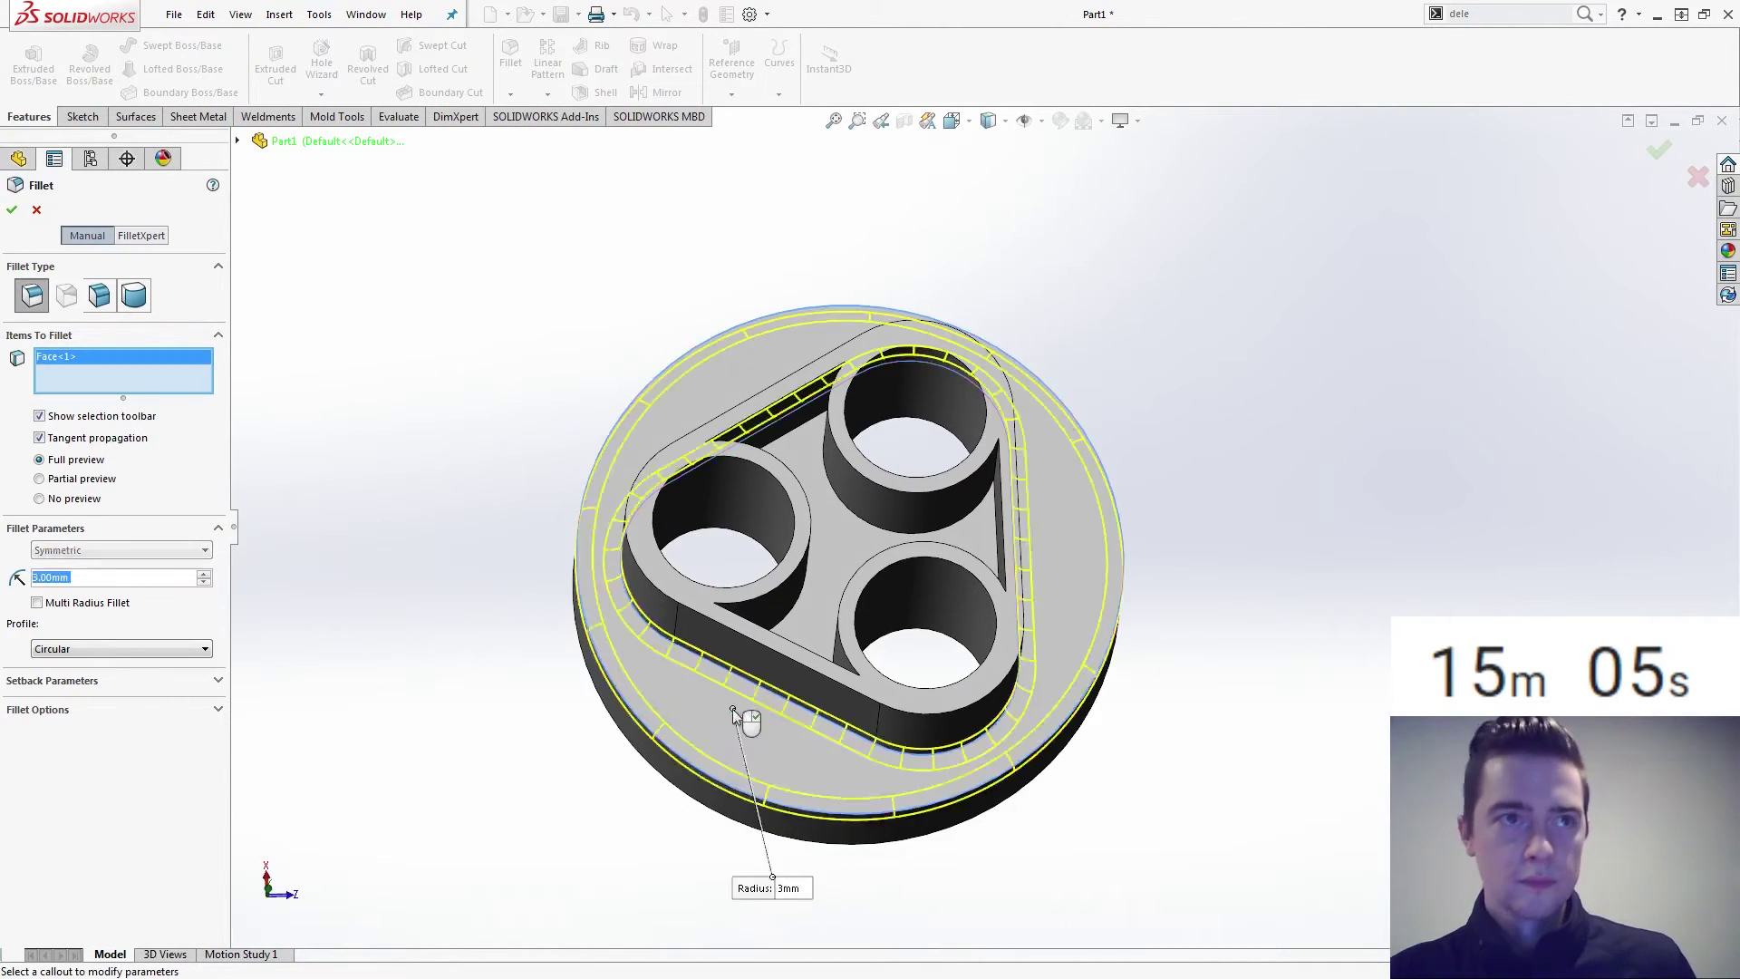
Include the shelled base's inner underside face in the 3 mm fillet and apply it.
{"action": "key", "text": "Up"}
{"action": "key", "text": "Up"}
{"action": "left_click", "coordinate": [797, 649]}
{"action": "key", "text": "Down"}
{"action": "key", "text": "Down"}
{"action": "key", "text": "Down"}
{"action": "key", "text": "Down"}
{"action": "key", "text": "Down"}
{"action": "key", "text": "Down"}
{"action": "key", "text": "Up"}
{"action": "key", "text": "Up"}
{"action": "key", "text": "Up"}
{"action": "key", "text": "Up"}
{"action": "key", "text": "Up"}
{"action": "key", "text": "Up"}
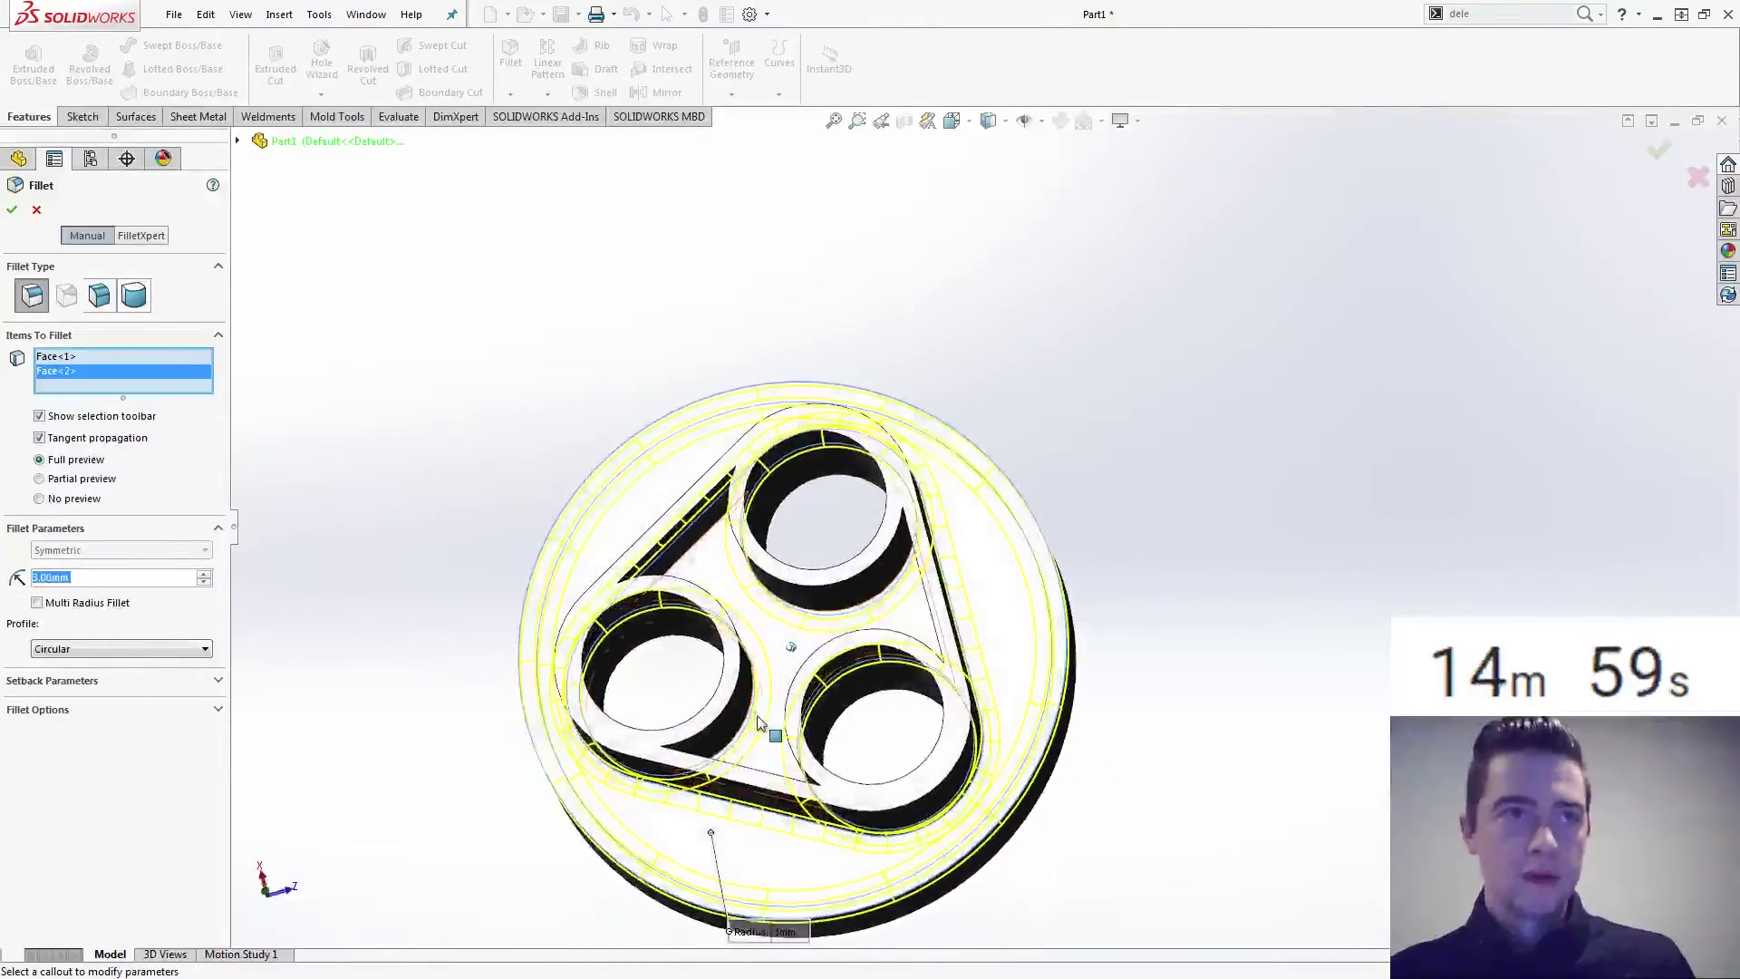
{"action": "scroll", "coordinate": [725, 689], "scroll_direction": "up", "scroll_amount": 1}
{"action": "key", "text": "Down"}
{"action": "key", "text": "Down"}
{"action": "key", "text": "Down"}
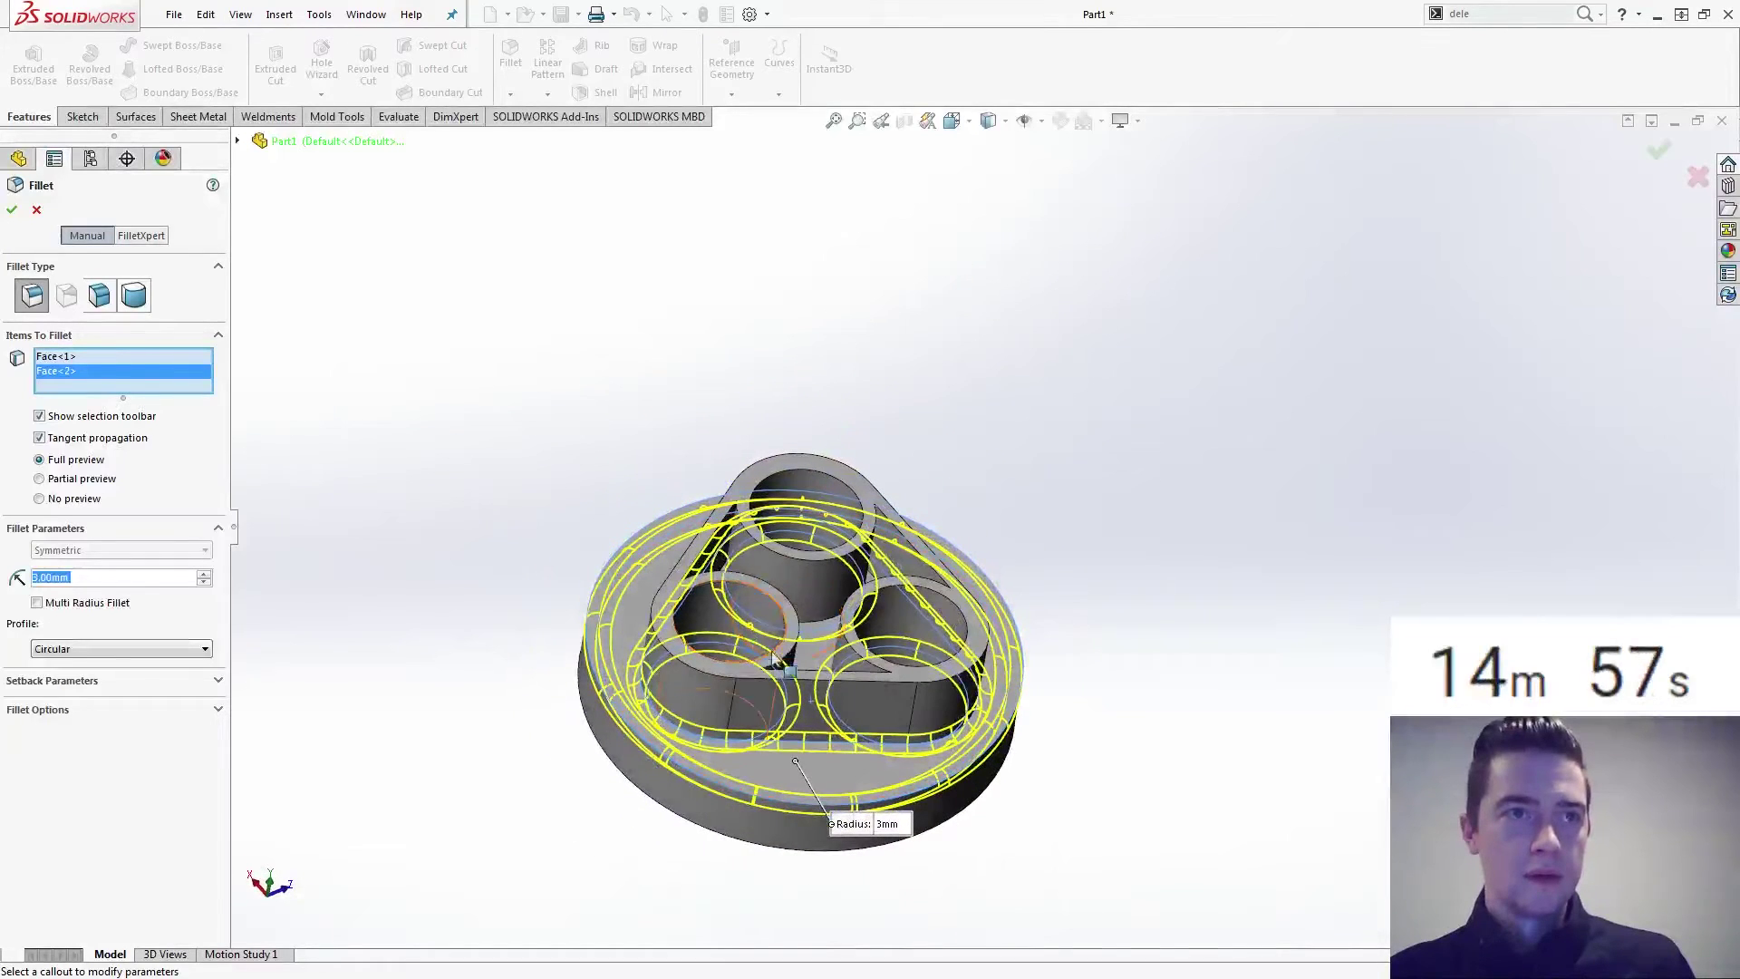
{"action": "left_click", "coordinate": [13, 211]}
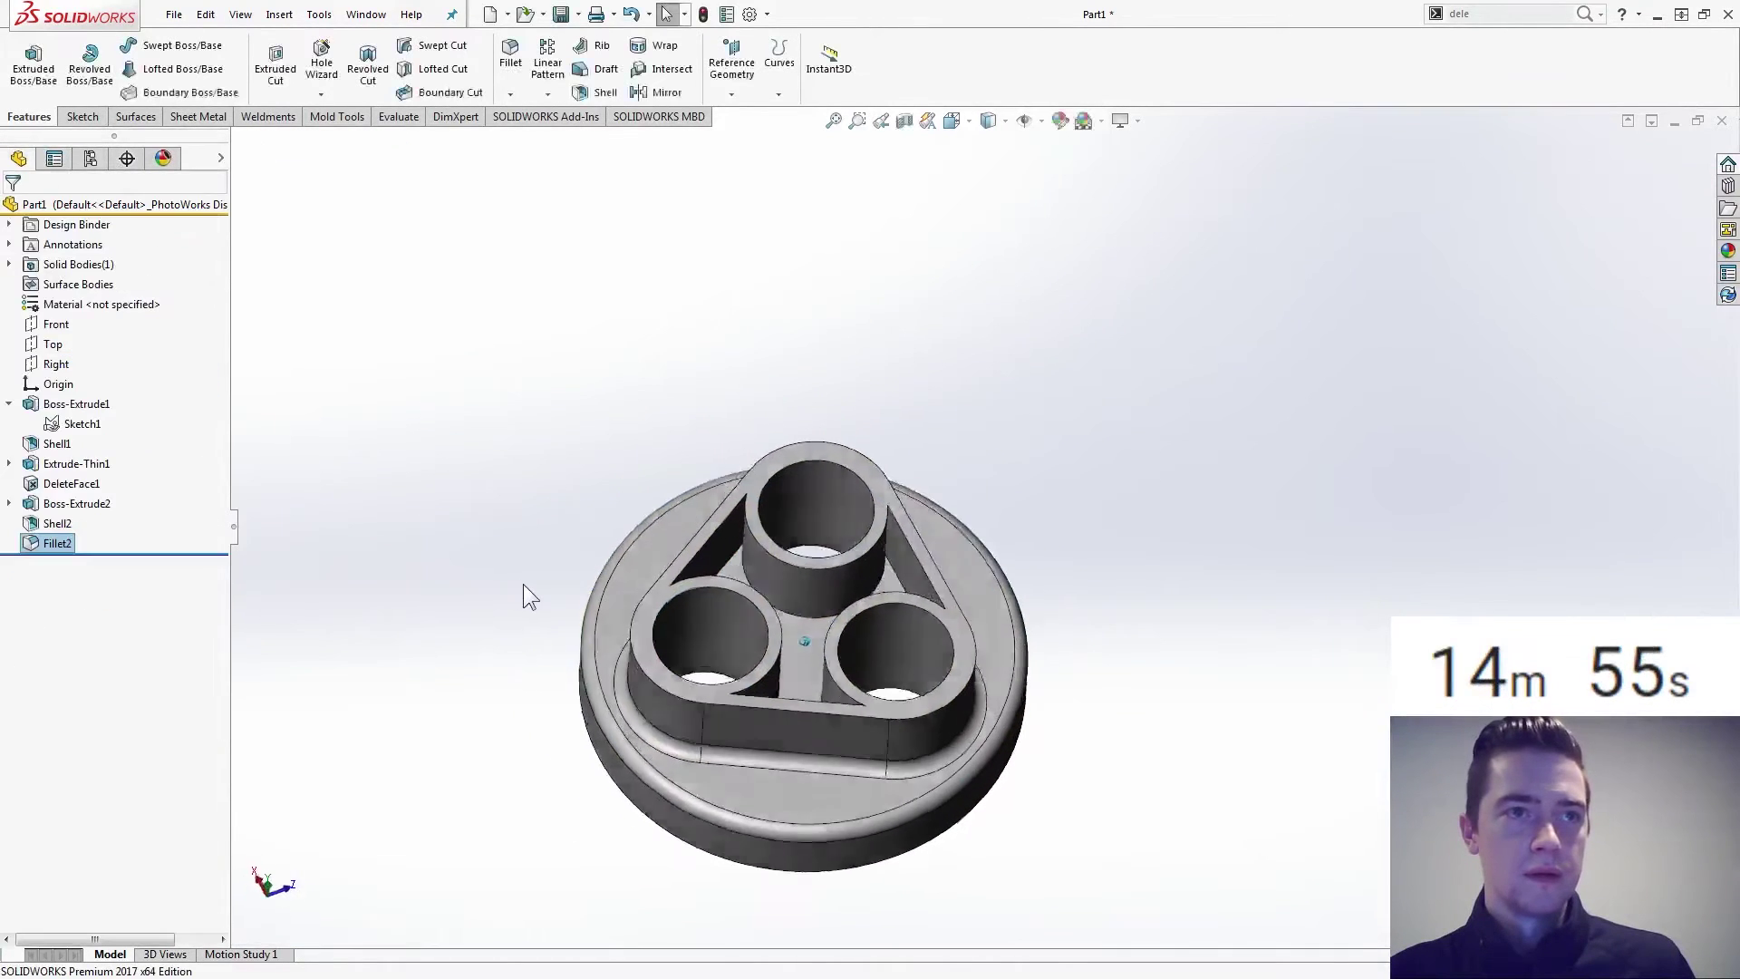
Edit the fillet to include the floor face of the triangular pocket.
{"action": "middle_click_drag", "start_coordinate": [524, 584], "coordinate": [489, 635]}
{"action": "left_click", "coordinate": [56, 543]}
{"action": "left_click", "coordinate": [67, 515]}
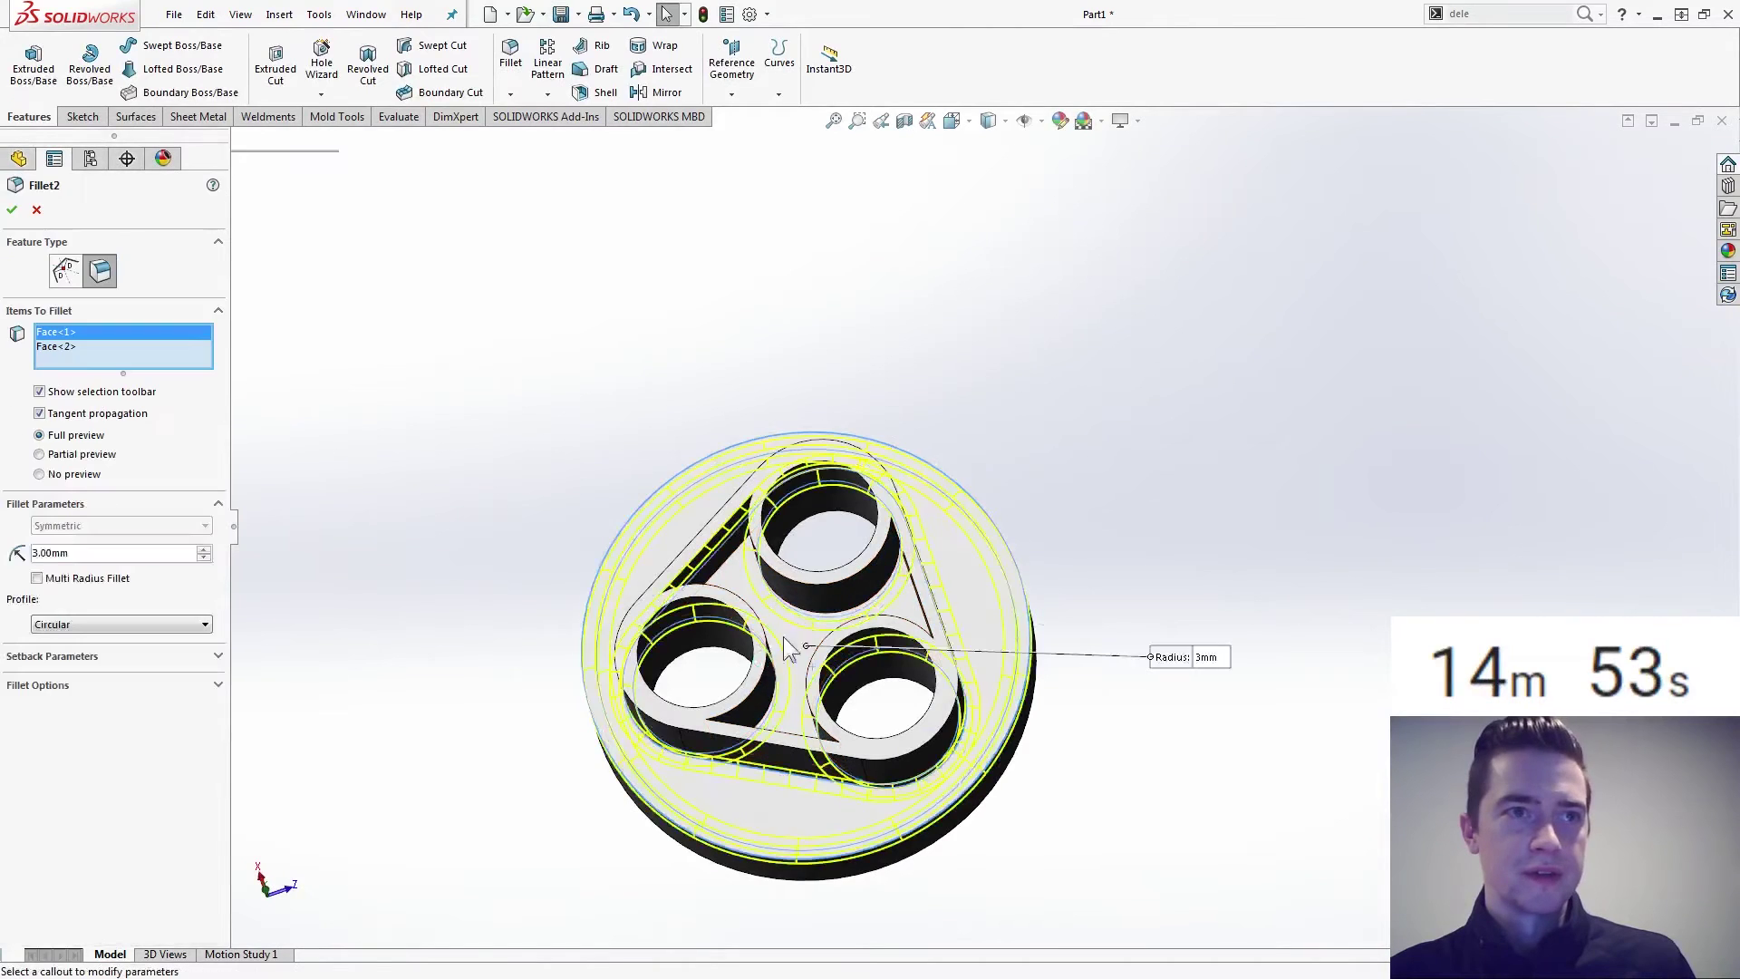
{"action": "right_click", "coordinate": [794, 637]}
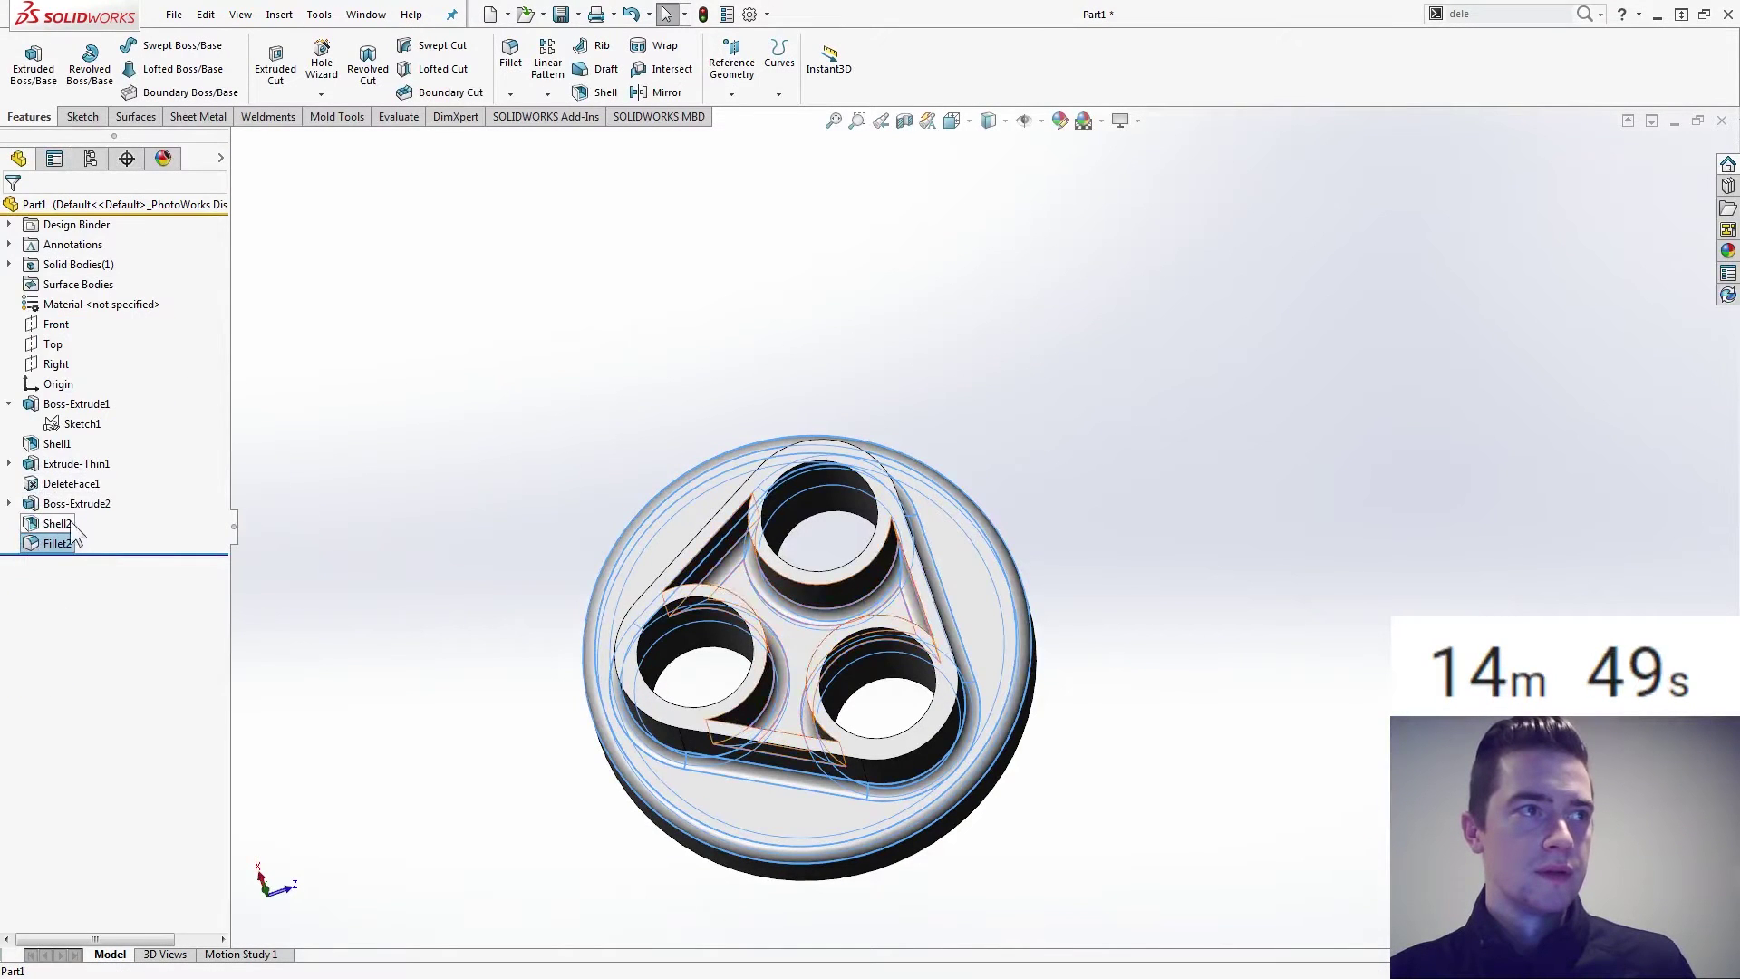
Give the fillet feature a red appearance.
{"action": "left_click", "coordinate": [37, 544]}
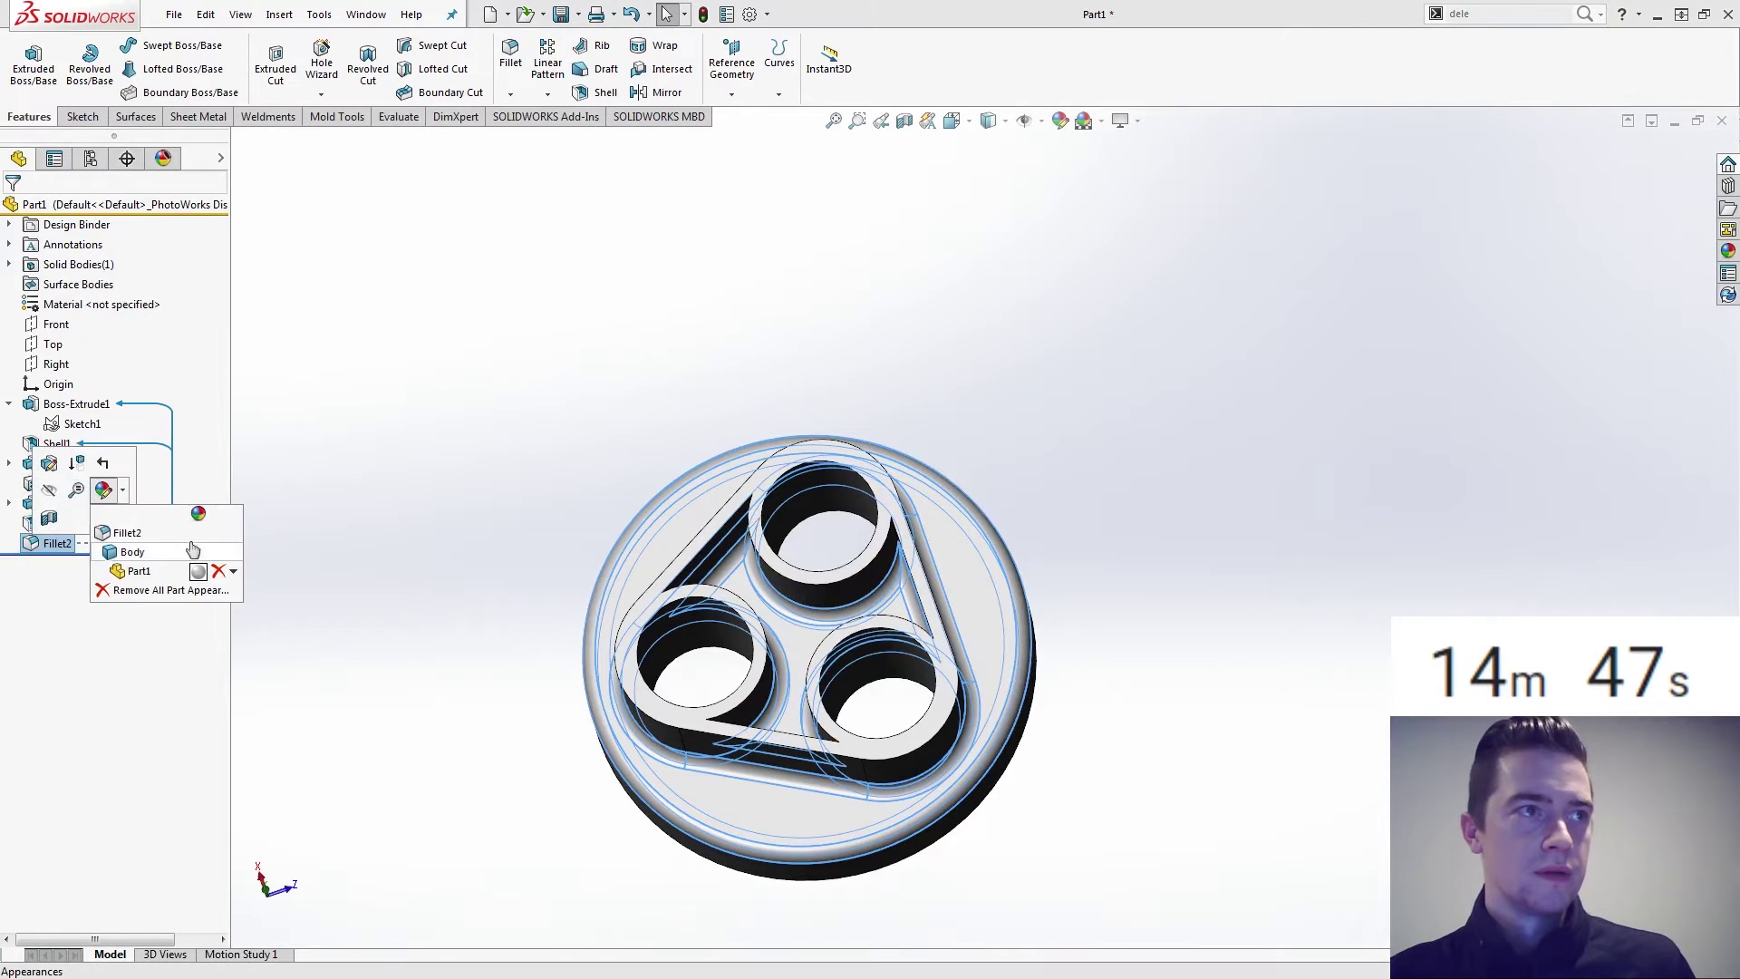
{"action": "left_click", "coordinate": [64, 552]}
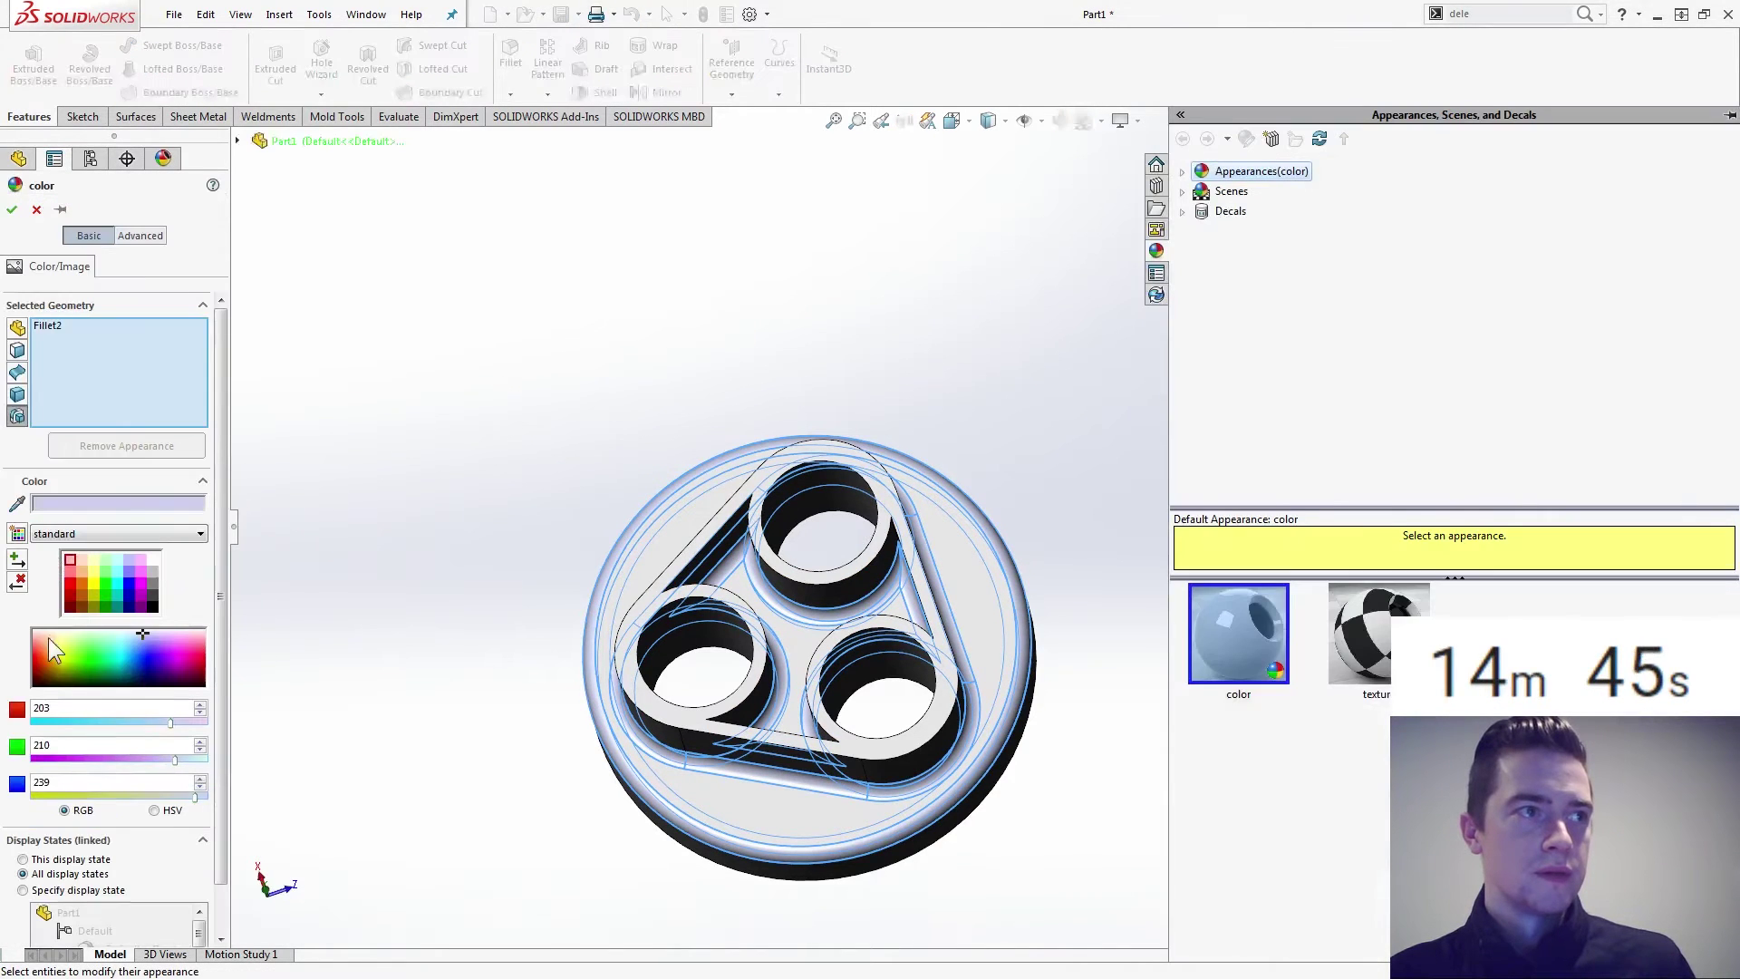
{"action": "left_click", "coordinate": [74, 585]}
{"action": "left_click", "coordinate": [12, 209]}
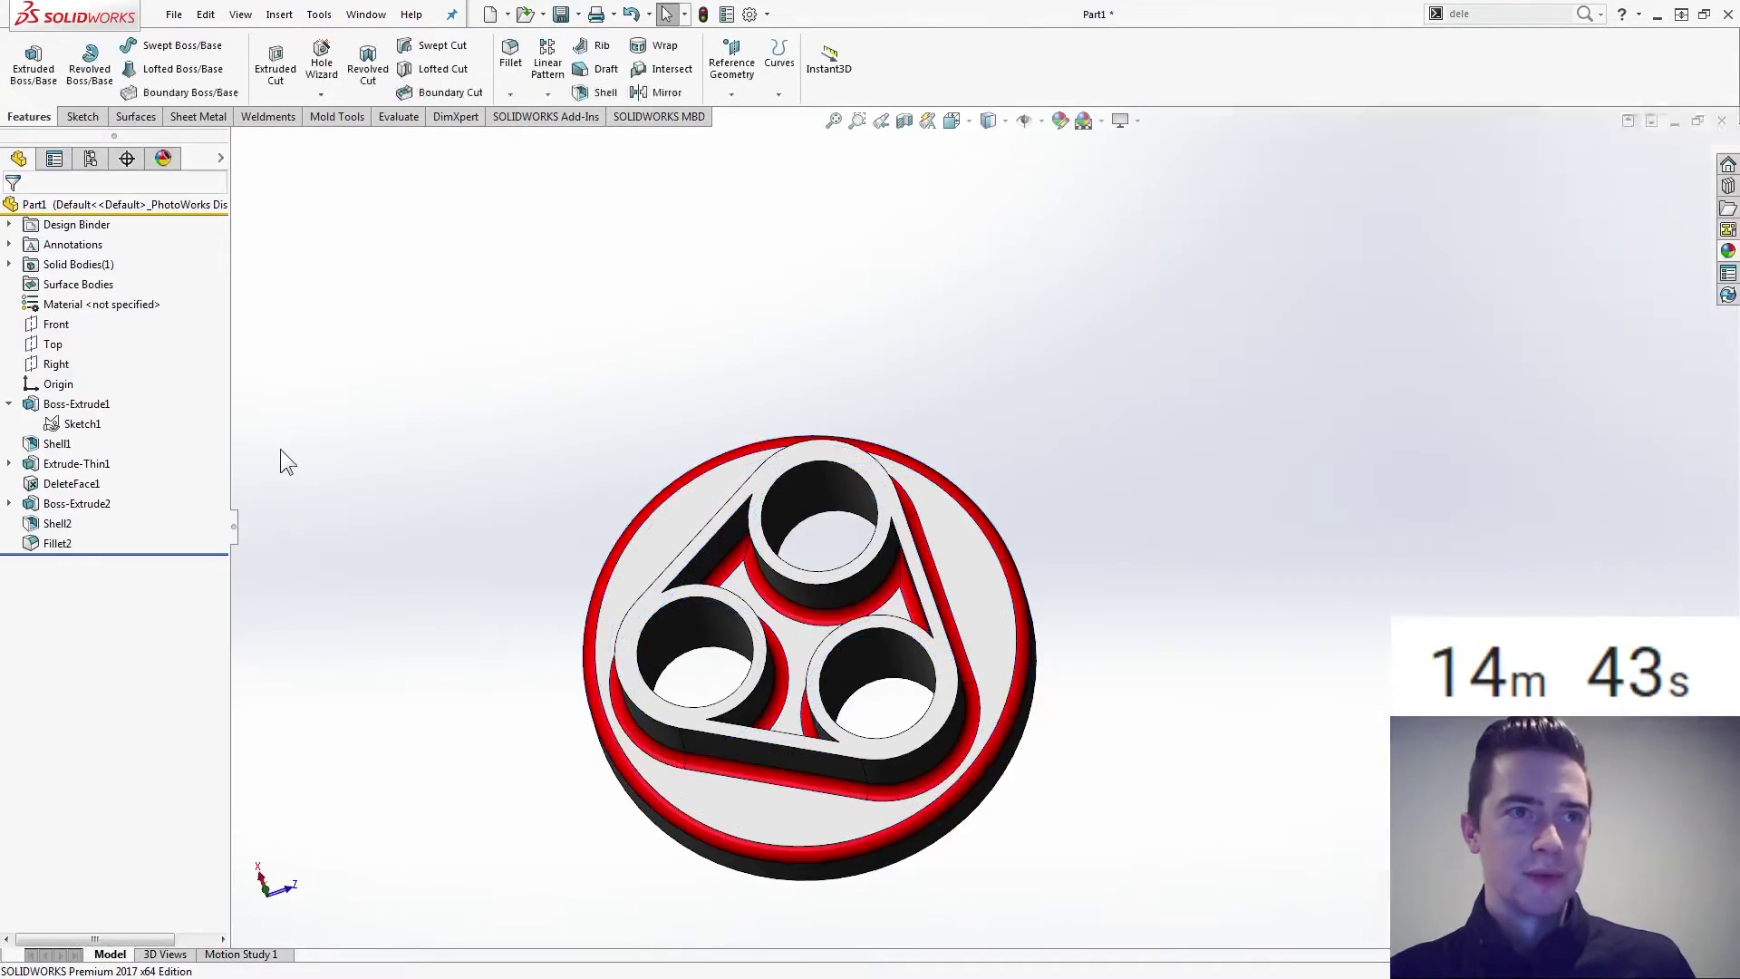
Examine the red fillets around the disc, triangular boss and pocket from several angles.
{"action": "middle_click_drag", "start_coordinate": [287, 453], "coordinate": [406, 515]}
{"action": "key", "text": "ctrl+7"}
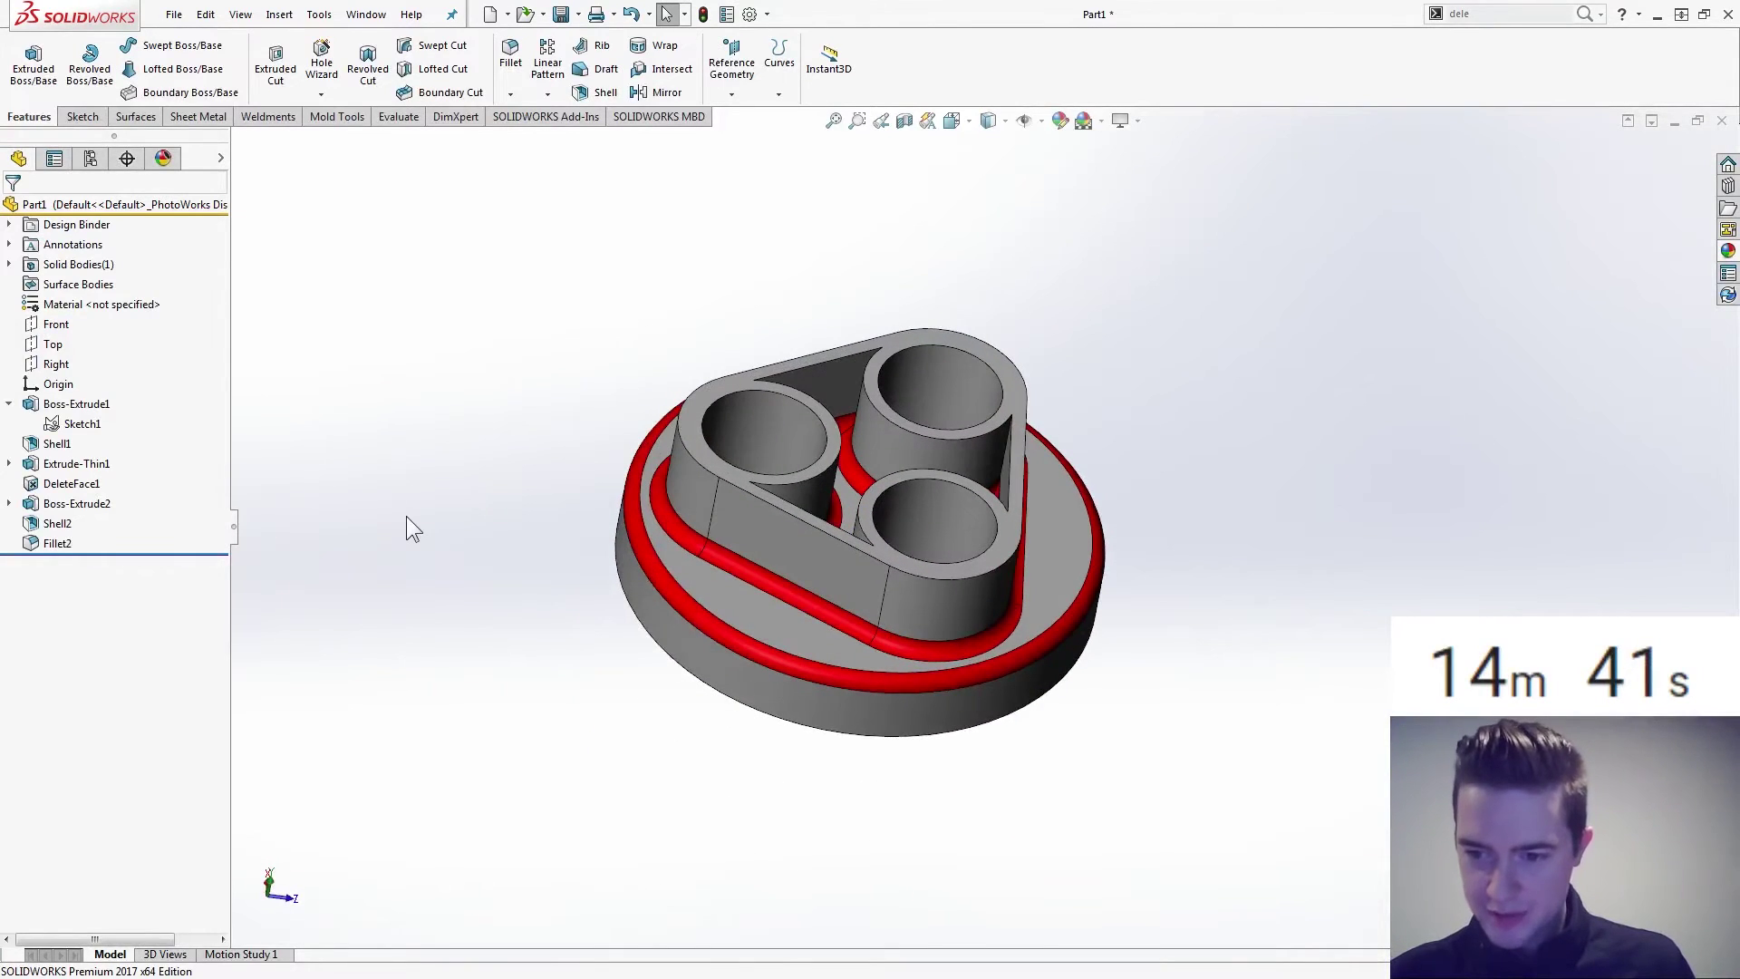
{"action": "key", "text": "Left"}
{"action": "key", "text": "Left"}
{"action": "key", "text": "Up"}
{"action": "key", "text": "Up"}
{"action": "key", "text": "Left"}
{"action": "key", "text": "Left"}
{"action": "key", "text": "Left"}
{"action": "key", "text": "Left"}
{"action": "key", "text": "Left"}
{"action": "key", "text": "Left"}
{"action": "key", "text": "Left"}
{"action": "key", "text": "Left"}
{"action": "key", "text": "Left"}
{"action": "key", "text": "Left"}
{"action": "key", "text": "Left"}
{"action": "key", "text": "Left"}
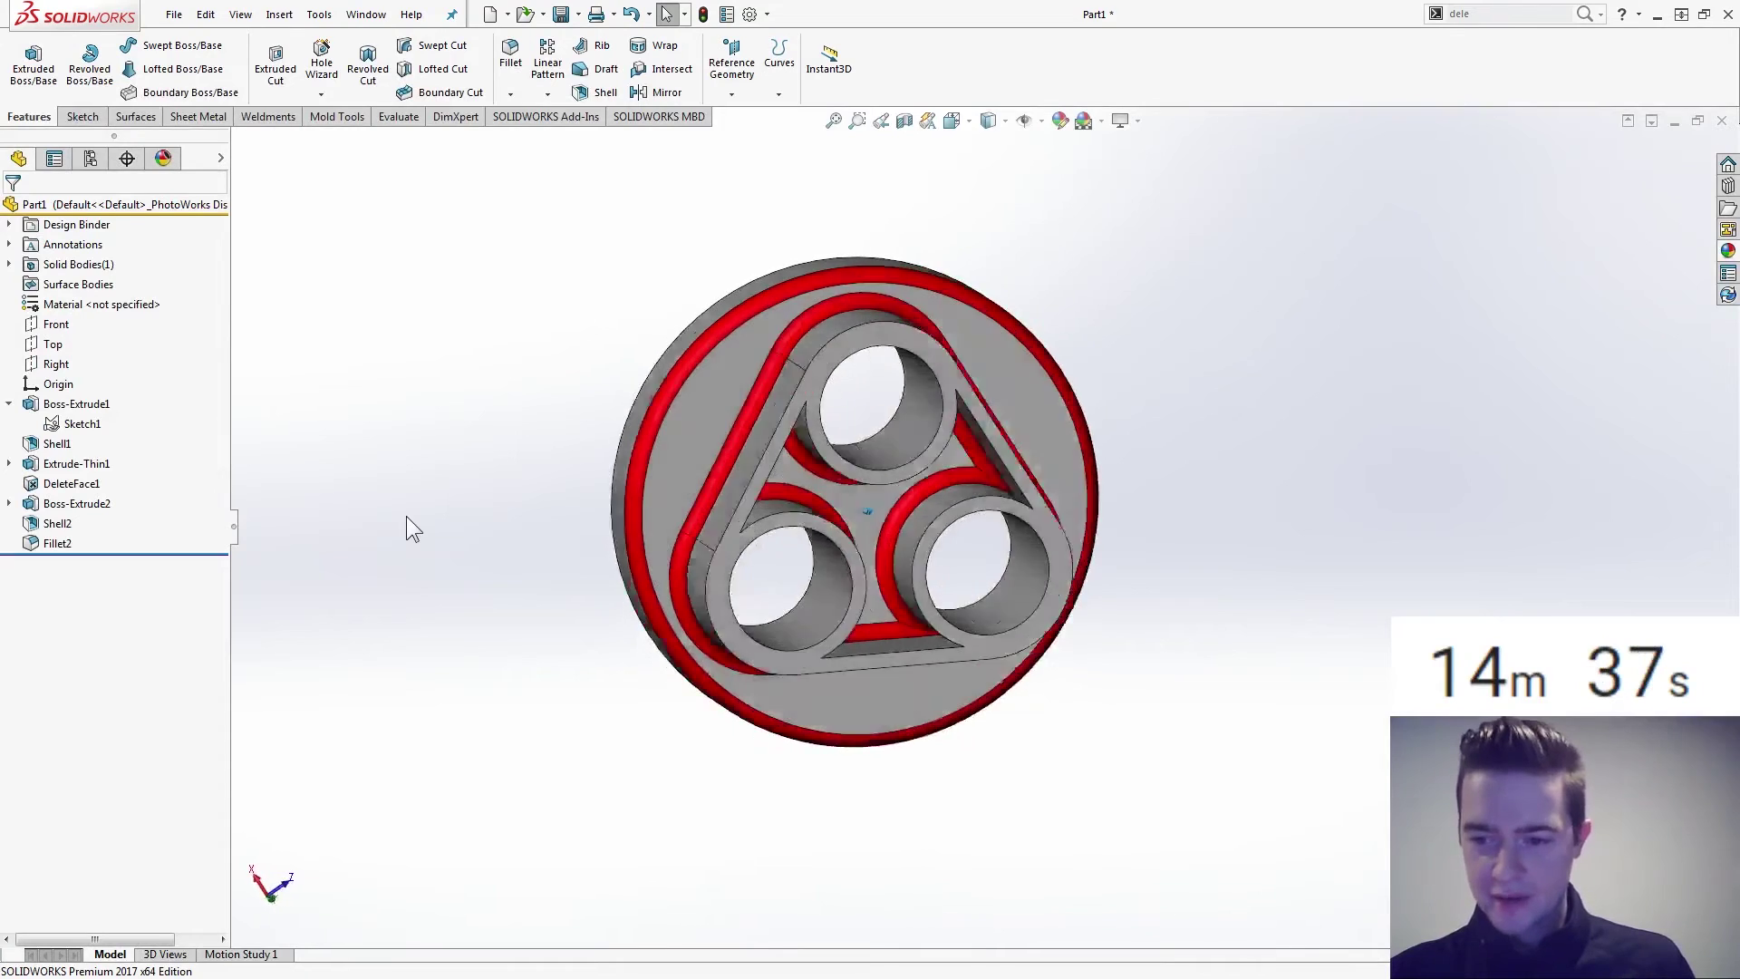
{"action": "key", "text": "Left"}
{"action": "key", "text": "Left"}
{"action": "key", "text": "Right"}
{"action": "key", "text": "Right"}
{"action": "key", "text": "Up"}
{"action": "key", "text": "Up"}
{"action": "key", "text": "Up"}
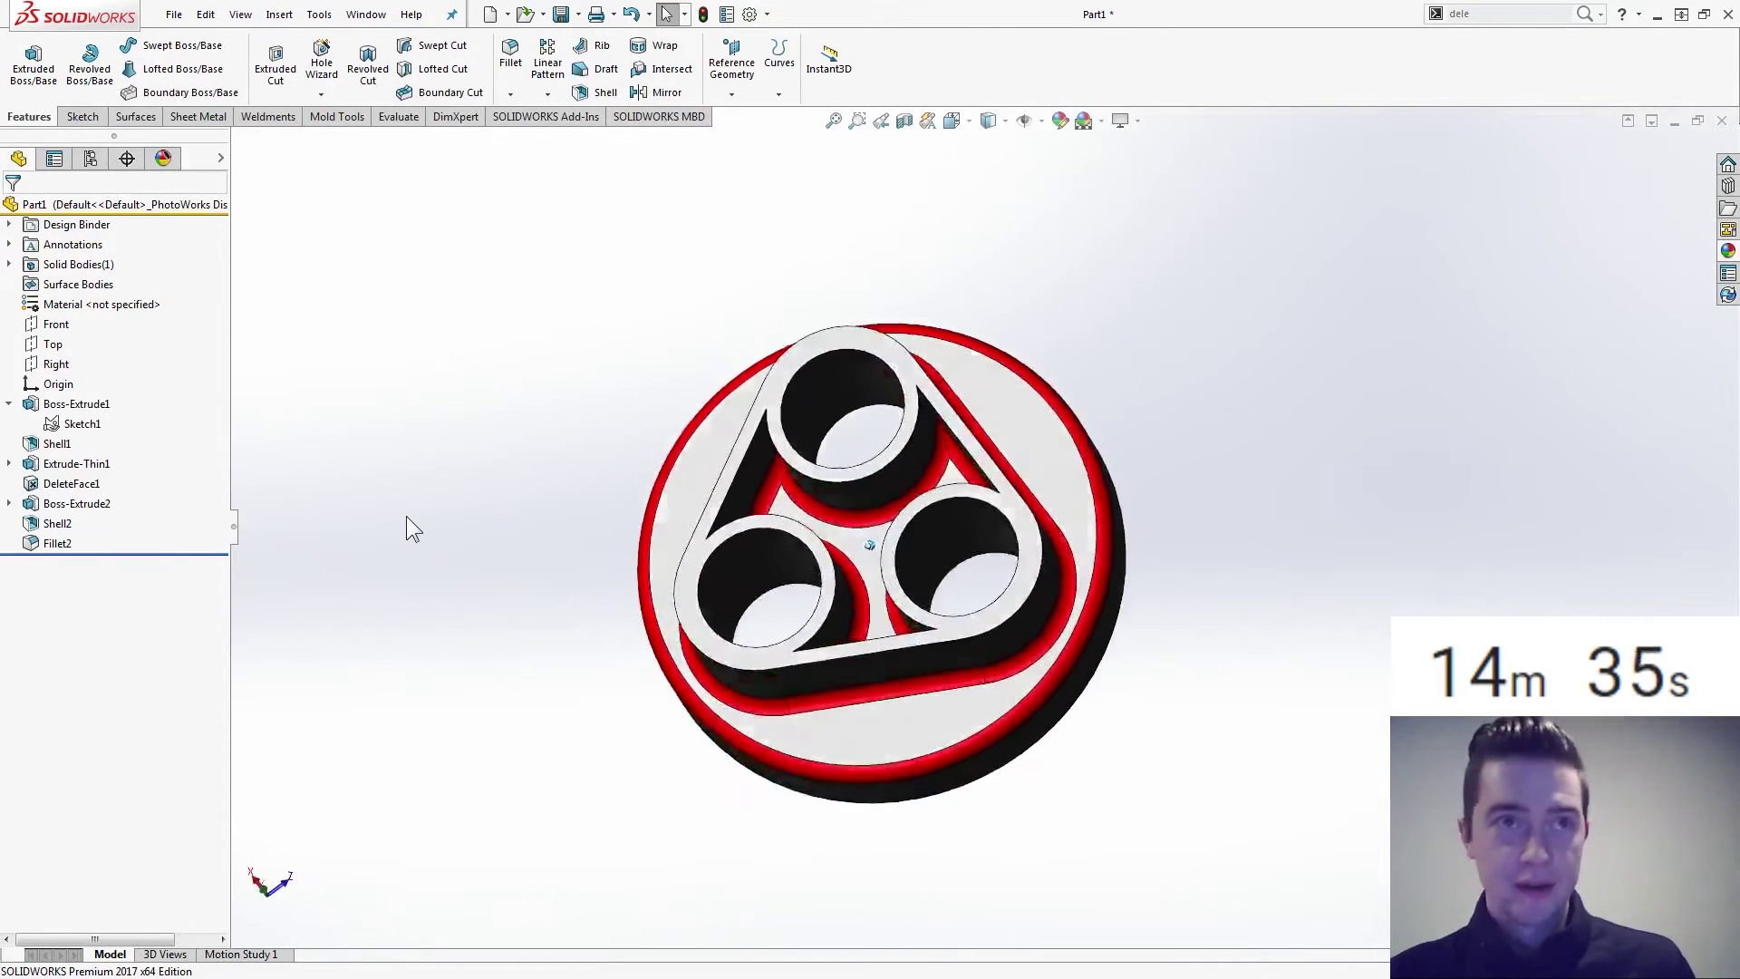
Edit the 3 mm fillet to include the six vertical inner corner edges of the triangular boss's pockets.
{"action": "left_click", "coordinate": [52, 544]}
{"action": "left_click", "coordinate": [61, 484]}
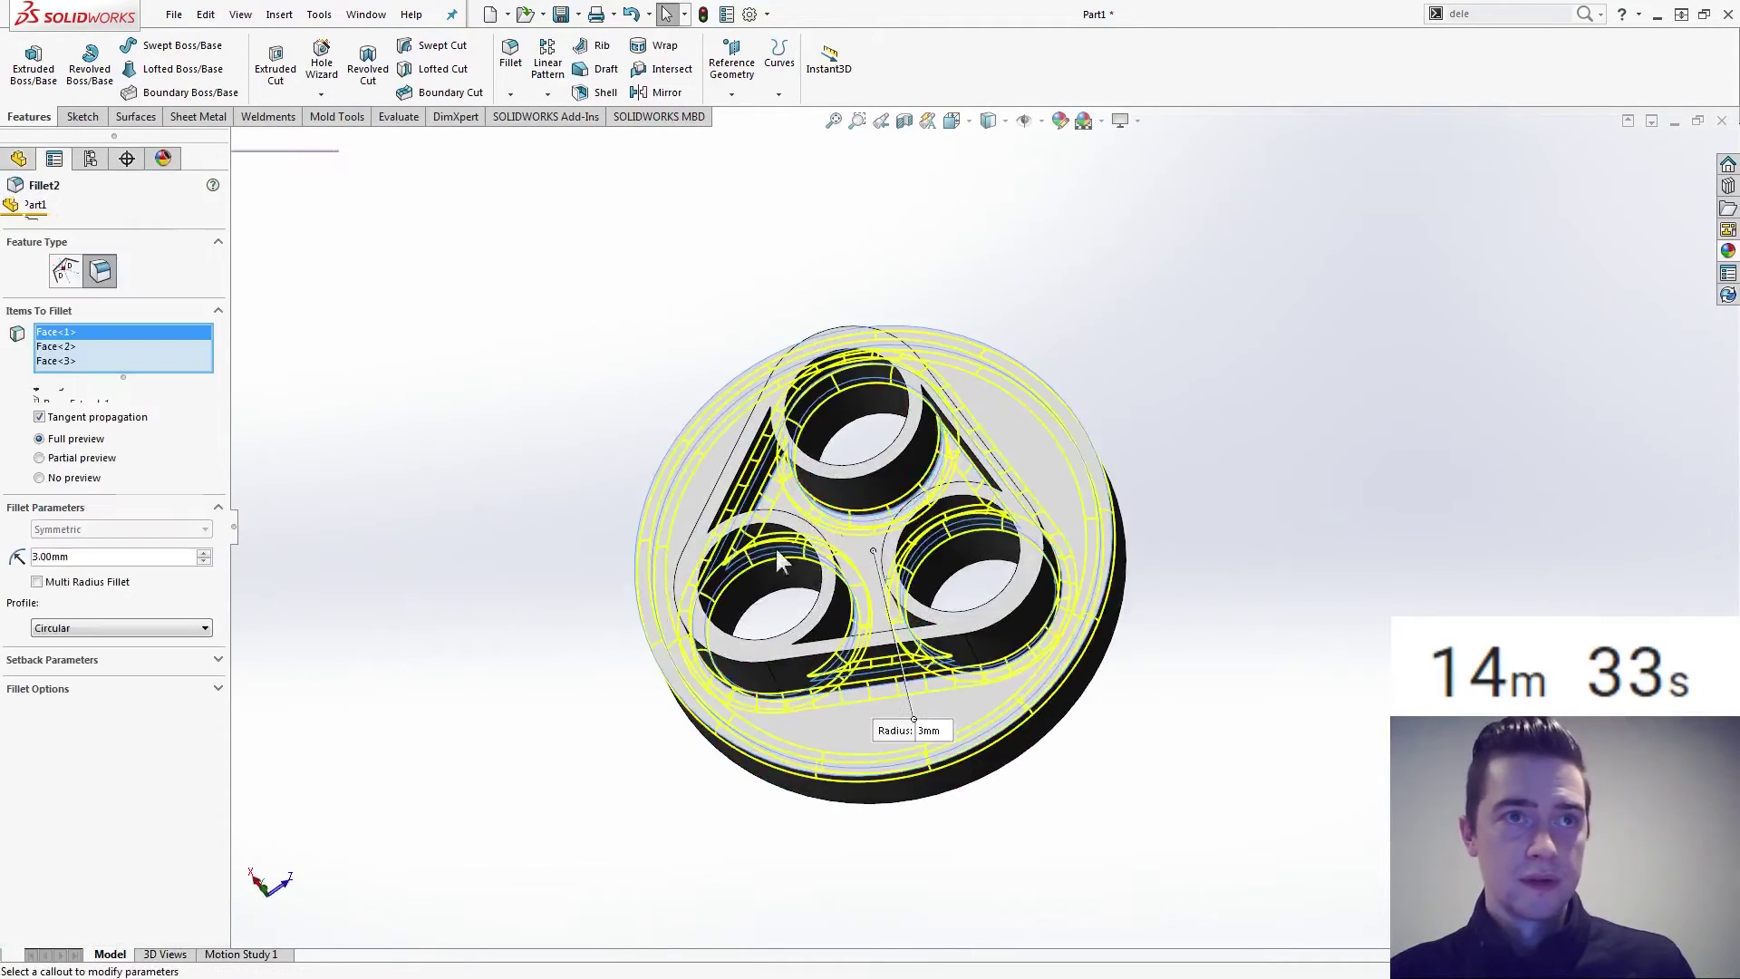
{"action": "middle_click_drag", "start_coordinate": [927, 483], "coordinate": [943, 444]}
{"action": "left_click", "coordinate": [985, 386]}
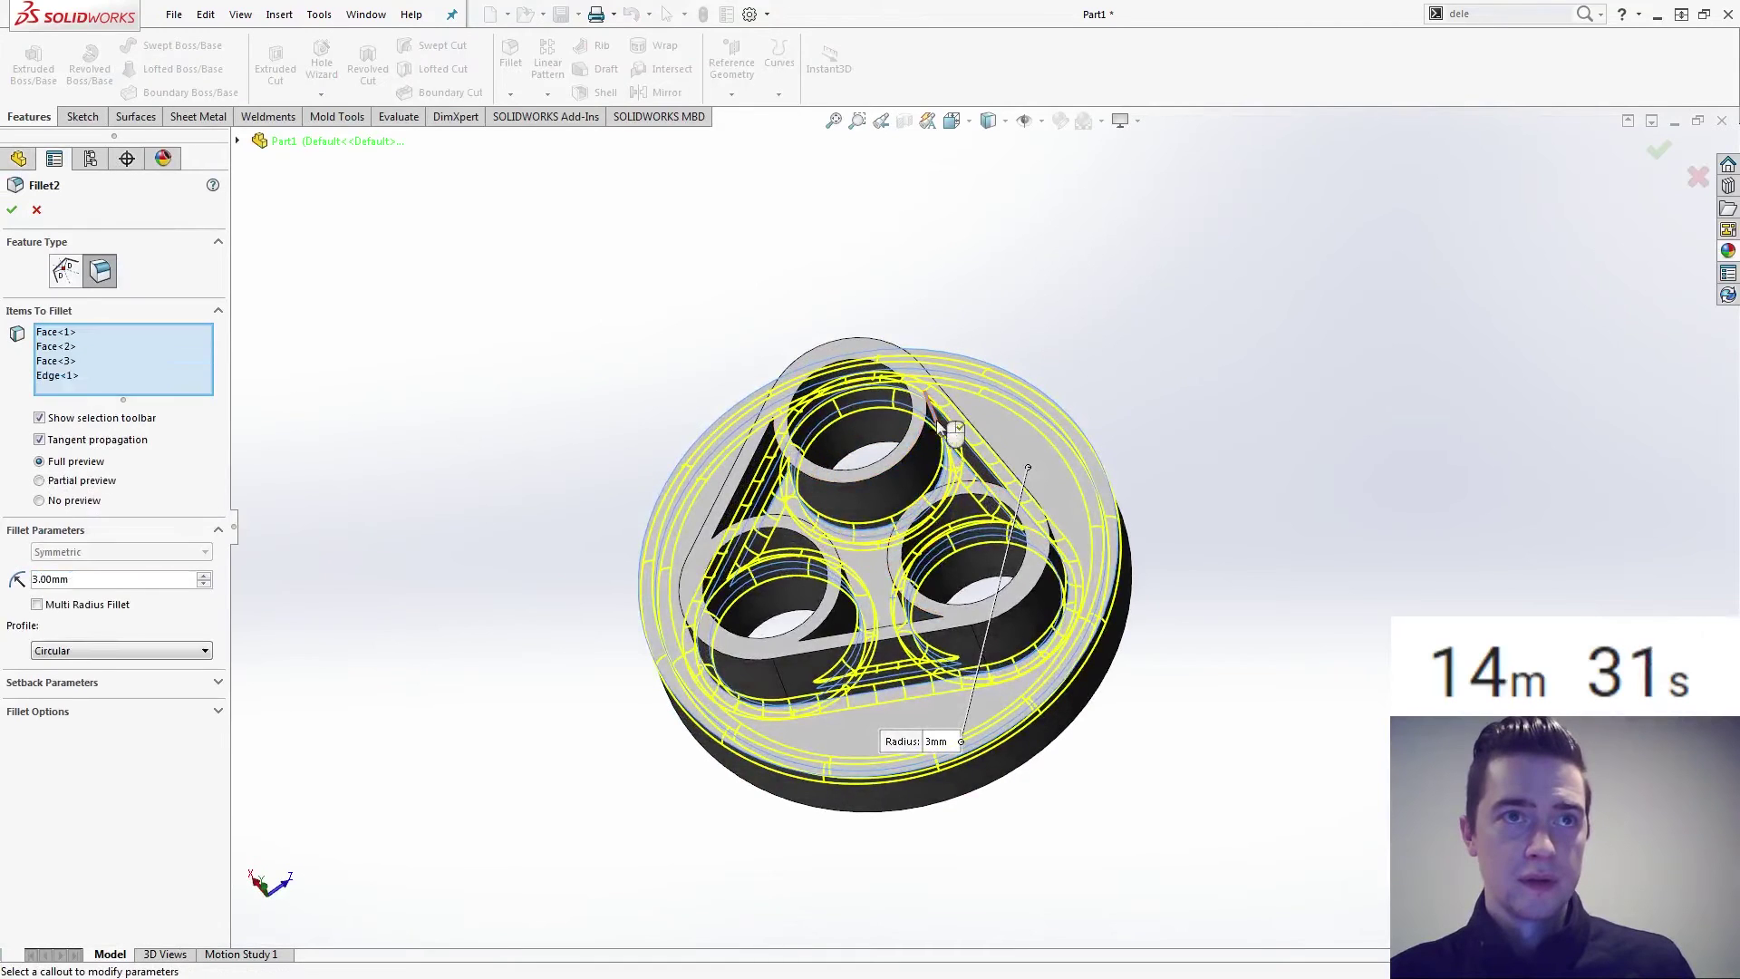
{"action": "left_click", "coordinate": [989, 367]}
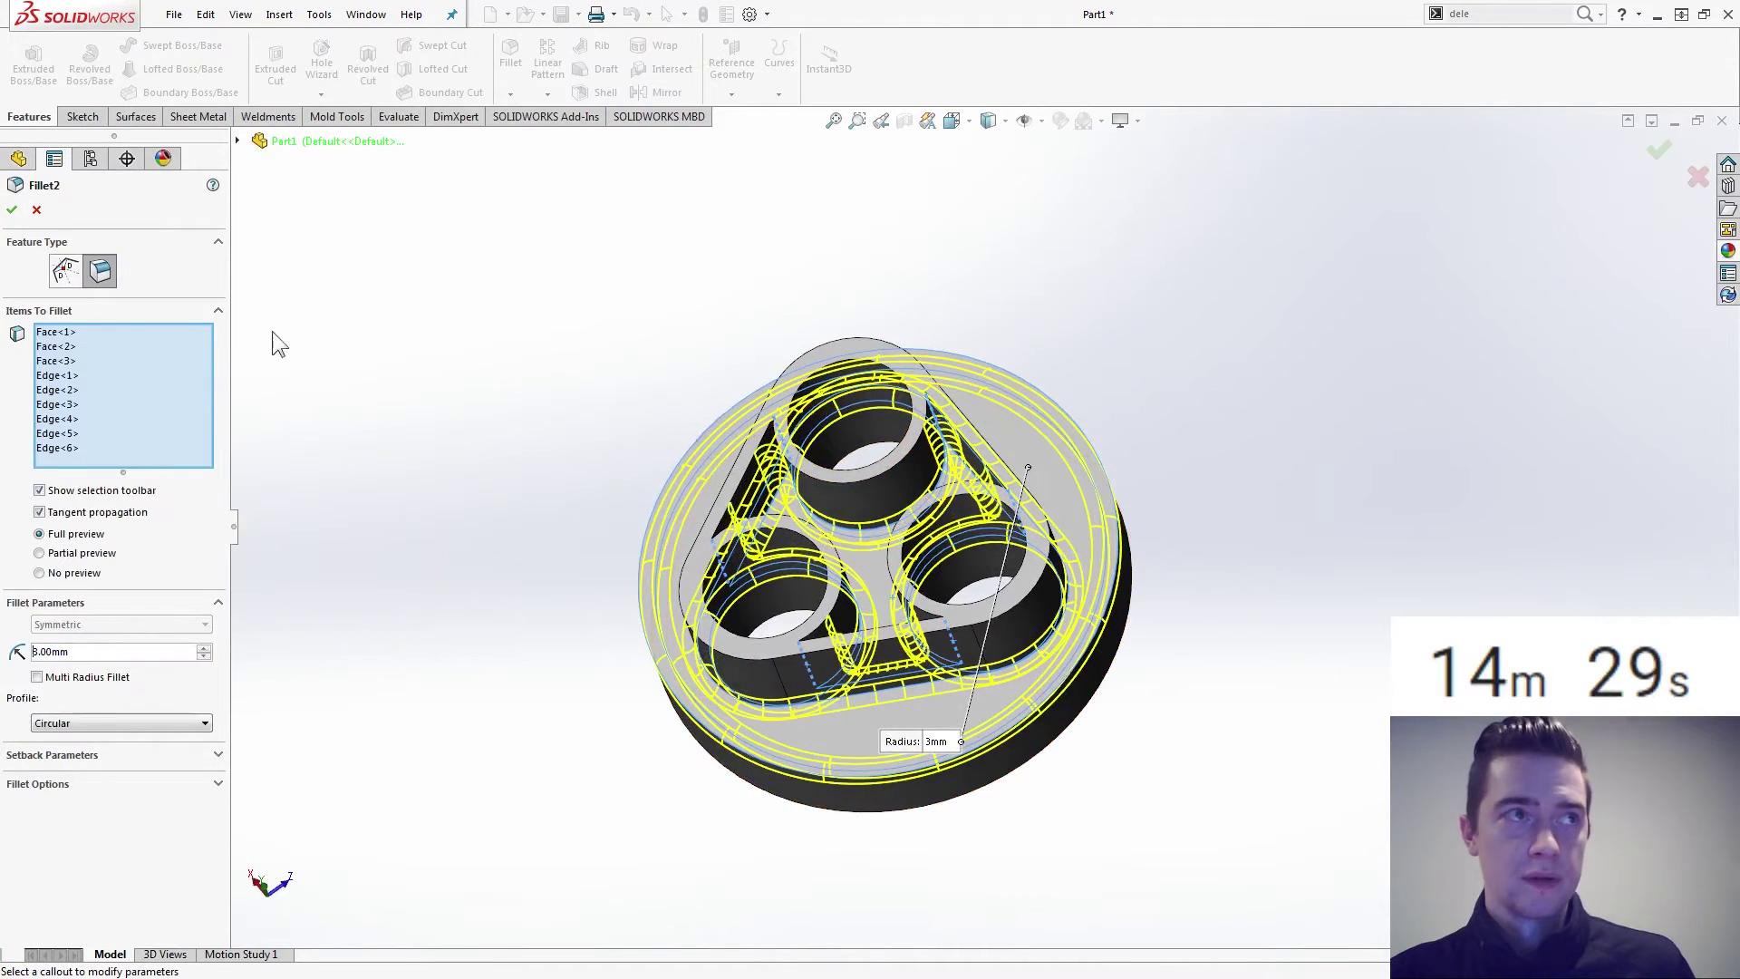
{"action": "left_click", "coordinate": [12, 209]}
{"action": "key", "text": "ctrl+1"}
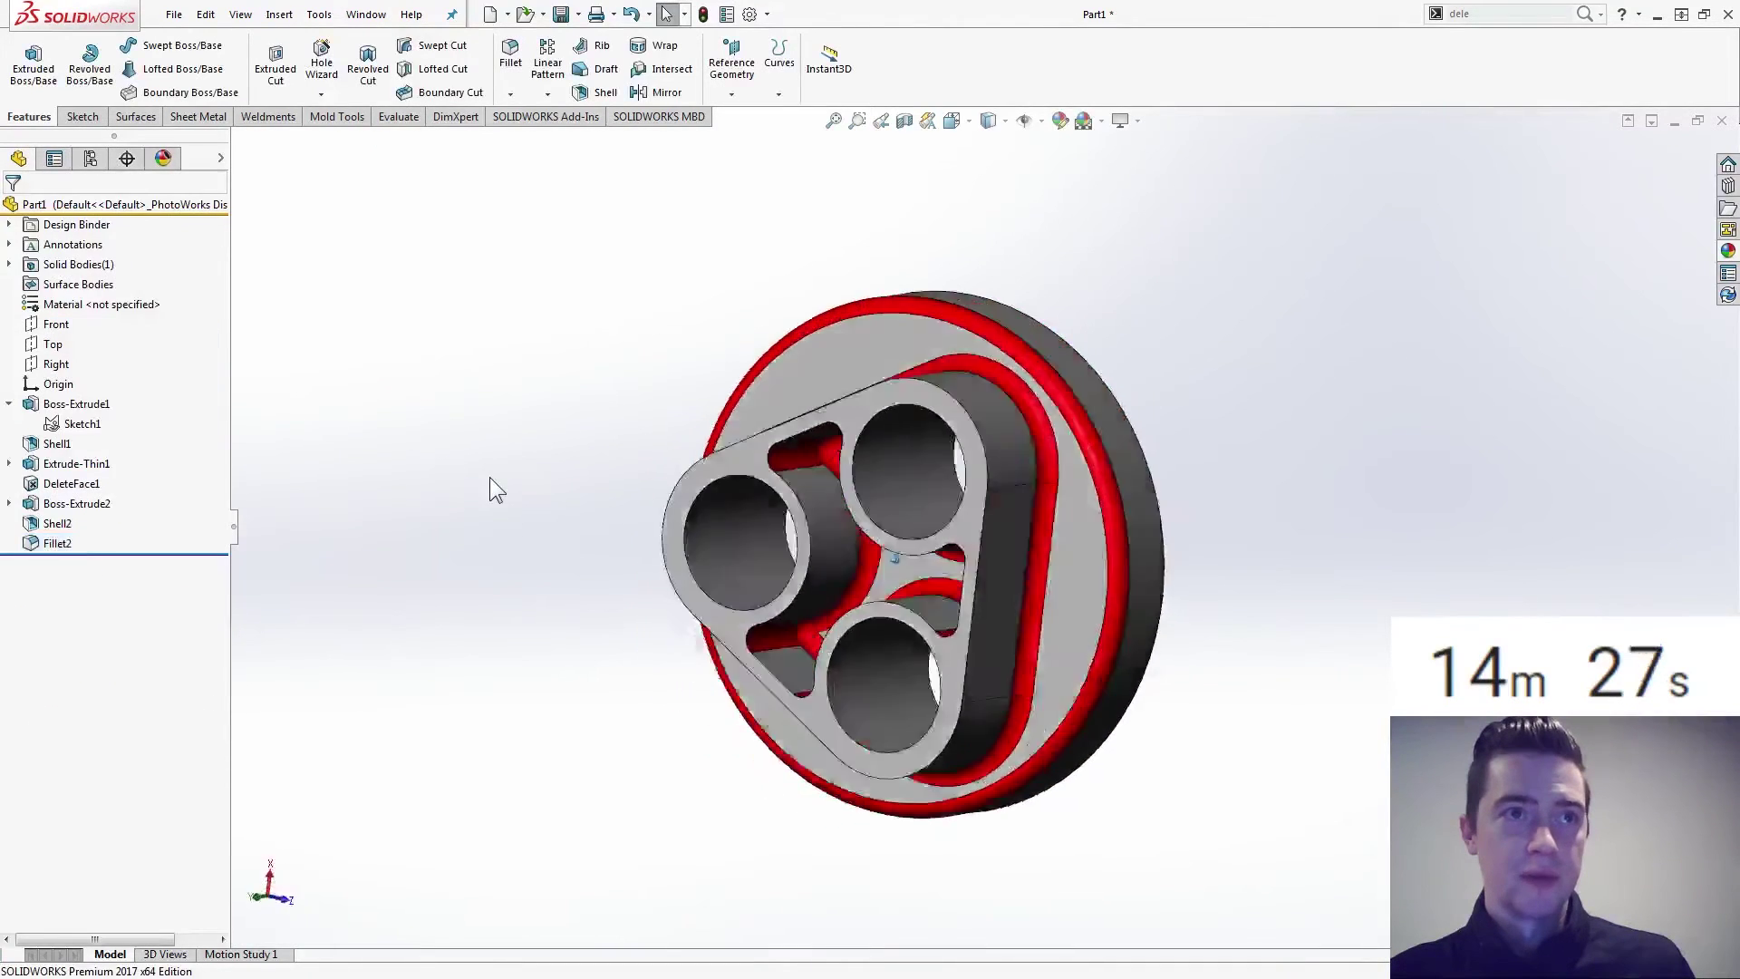
{"action": "key", "text": "ctrl+7"}
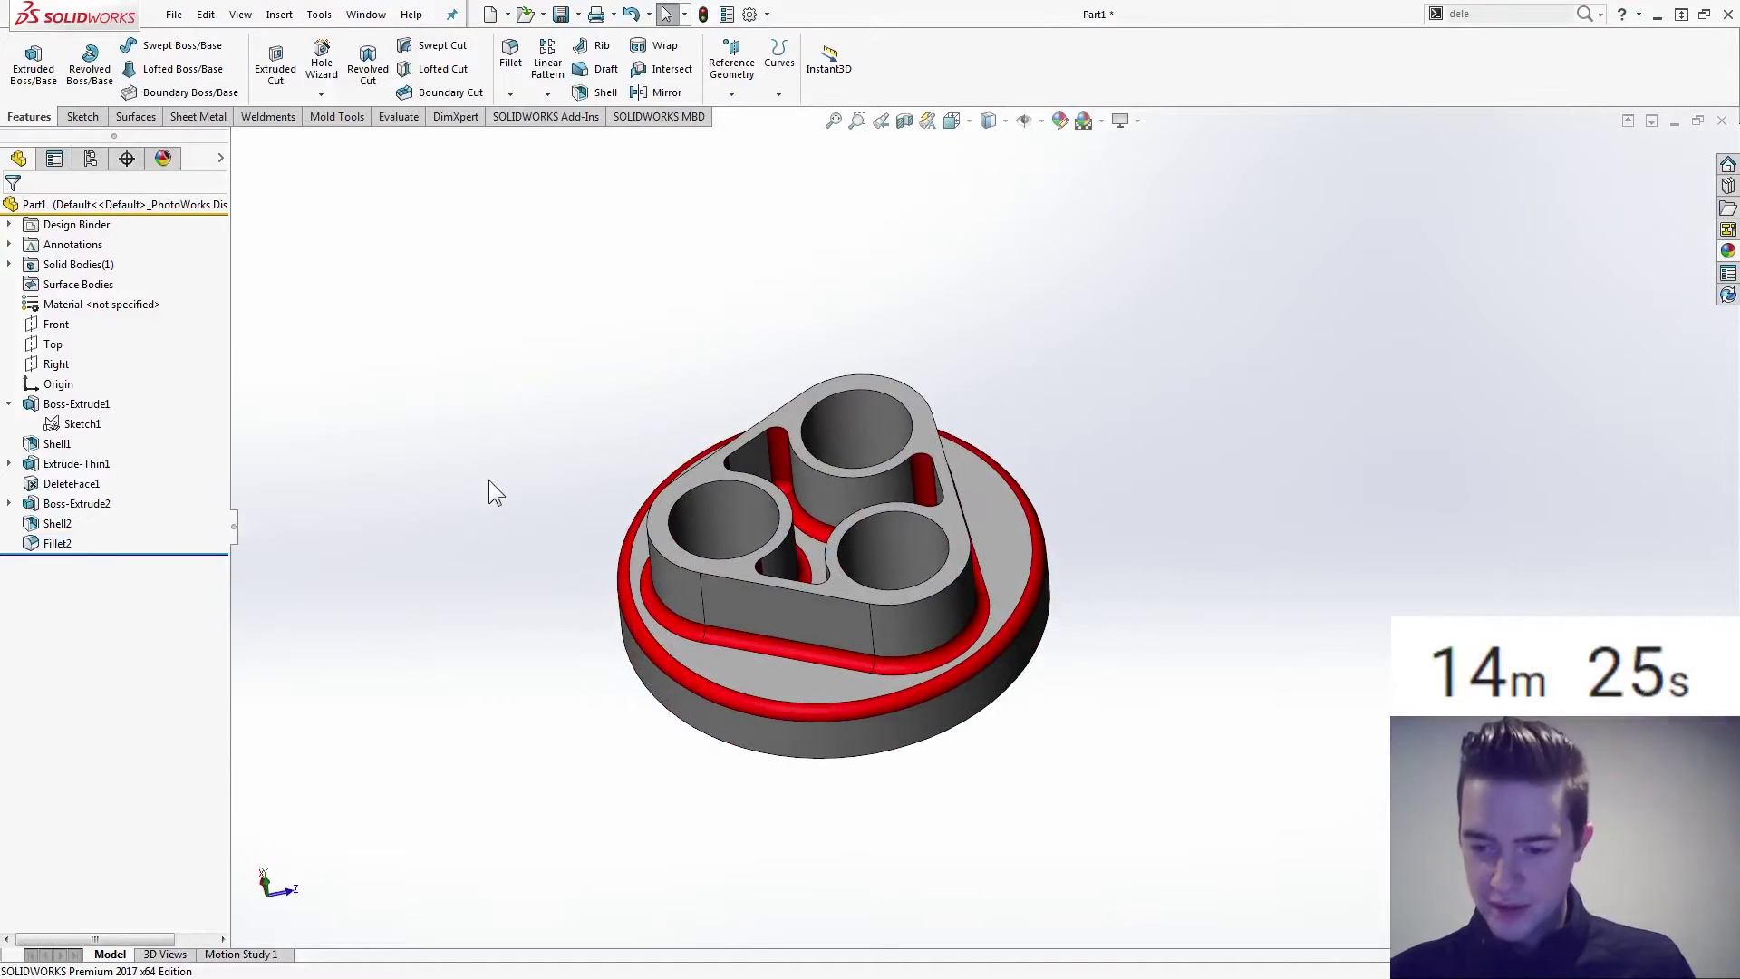
Assign Plain Carbon Steel as the part's material.
{"action": "right_click", "coordinate": [91, 306]}
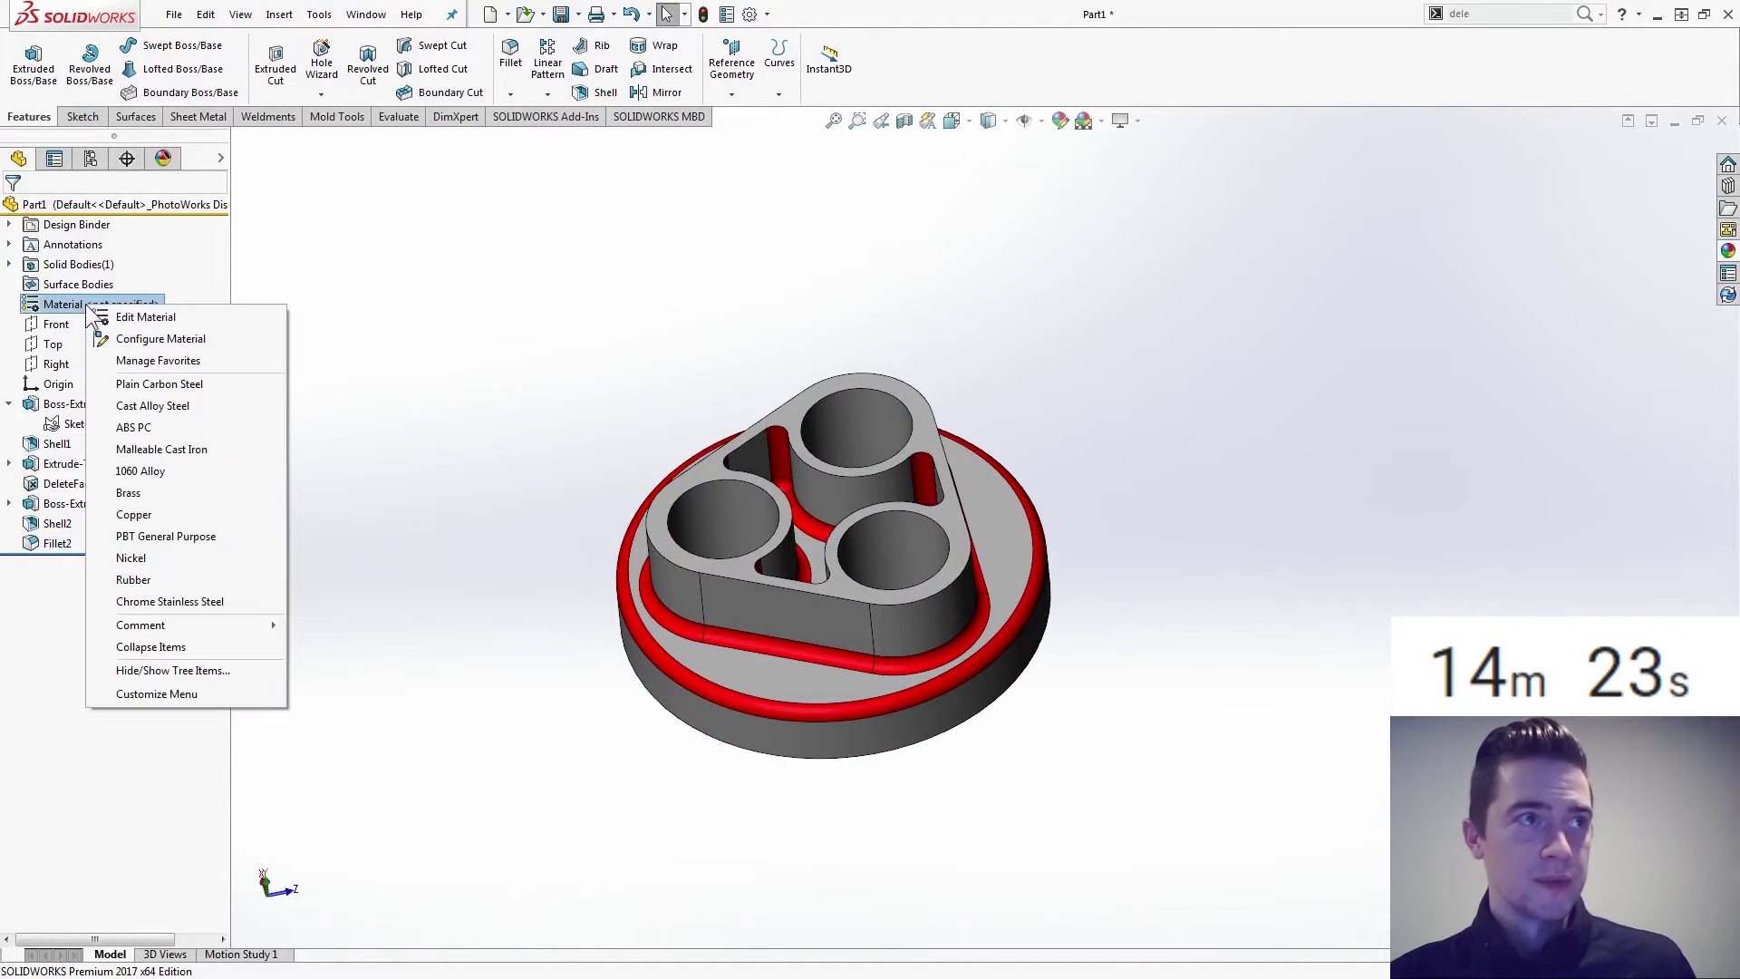
{"action": "left_click", "coordinate": [192, 383]}
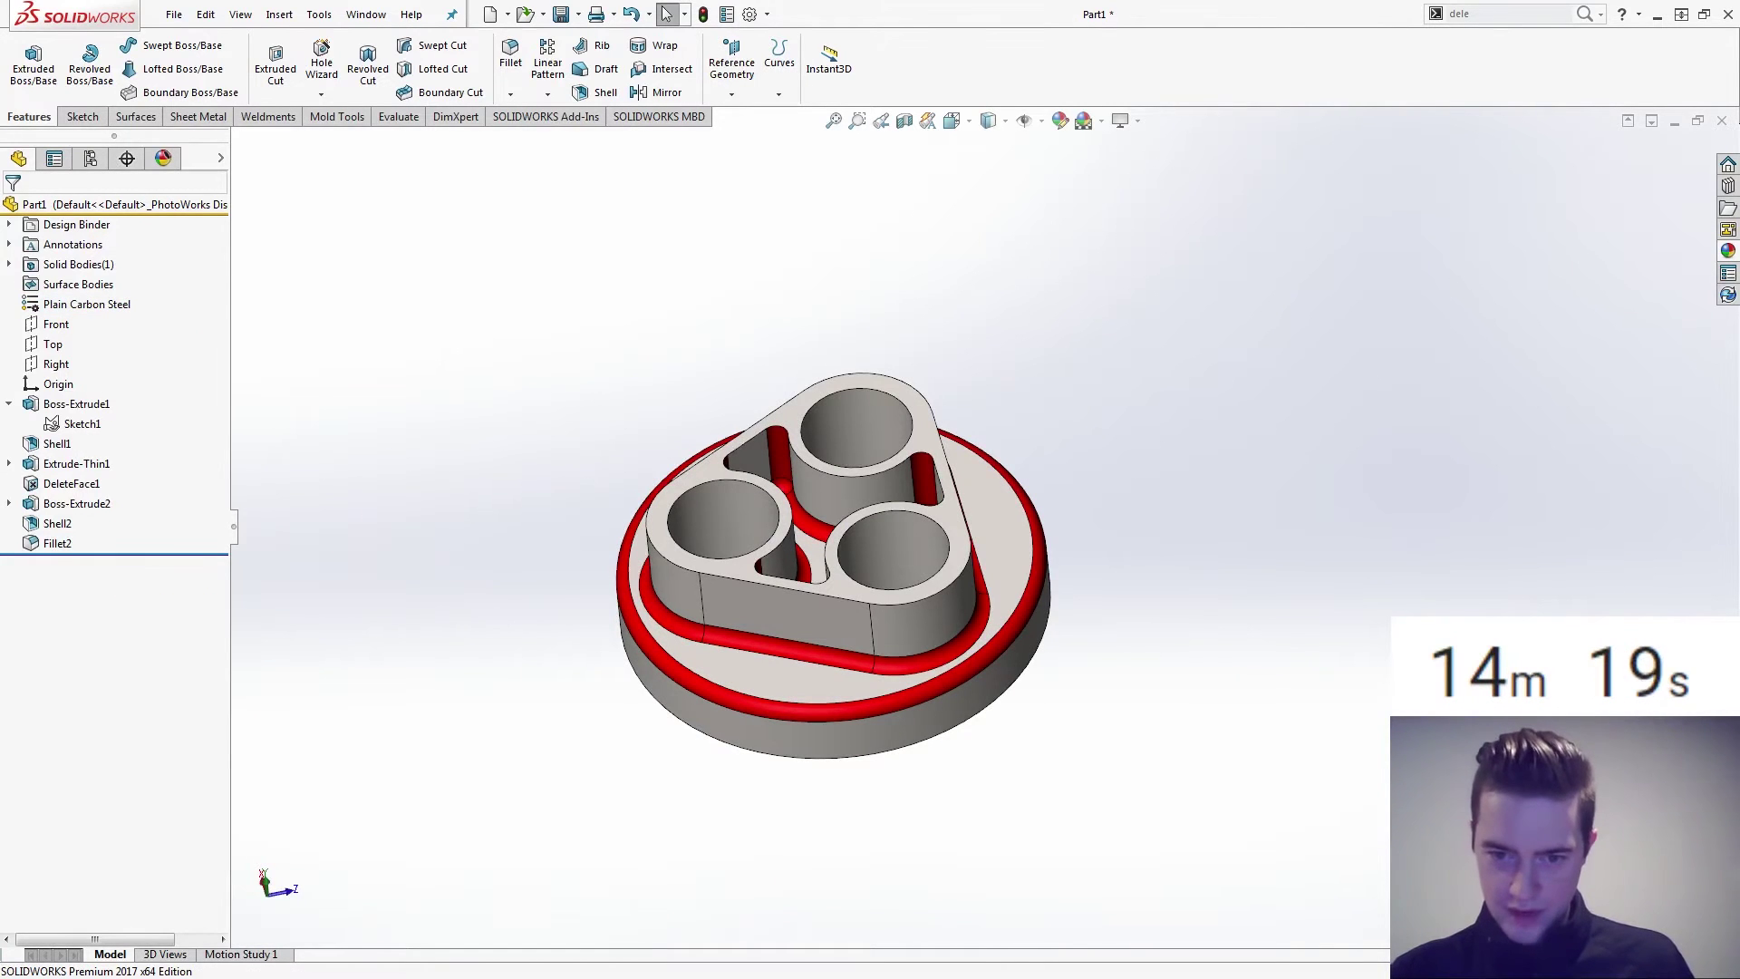
{"action": "scroll", "coordinate": [544, 742], "scroll_direction": "down", "scroll_amount": 1}
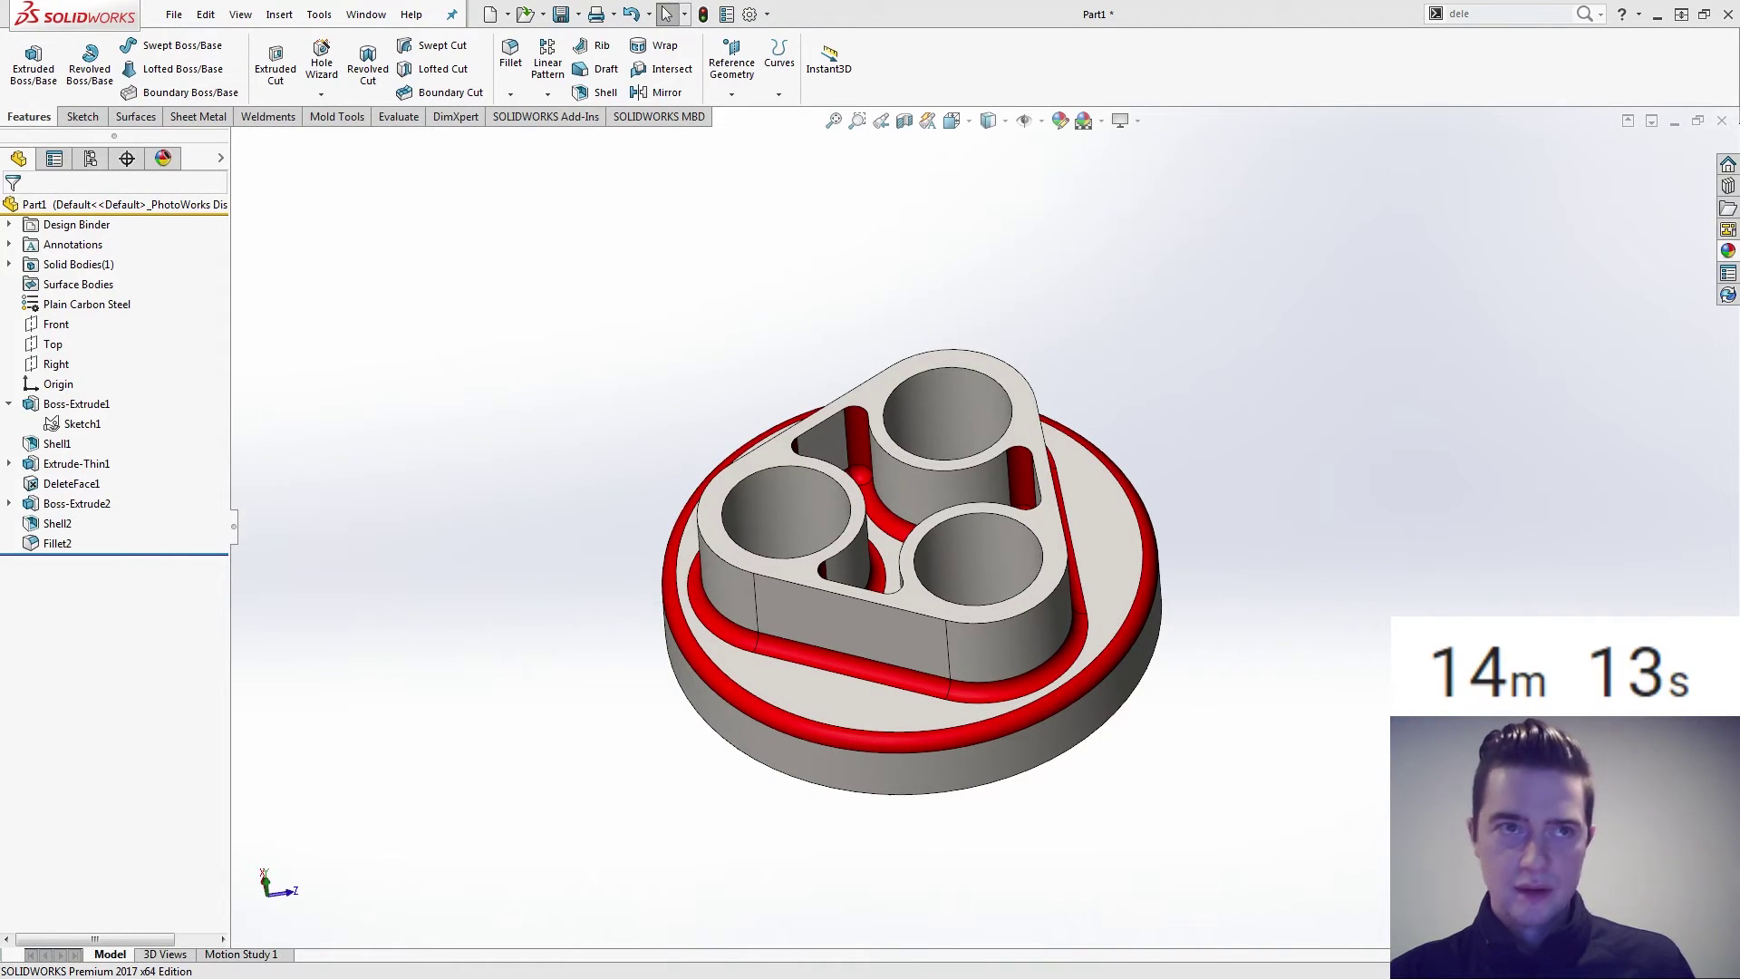
Consult the Phase 2 drawing in Adobe Acrobat Reader, then set the base sketch's outer diameter to 84 mm in SOLIDWORKS and rebuild, ignoring errors.
{"action": "key", "text": "alt+Tab"}
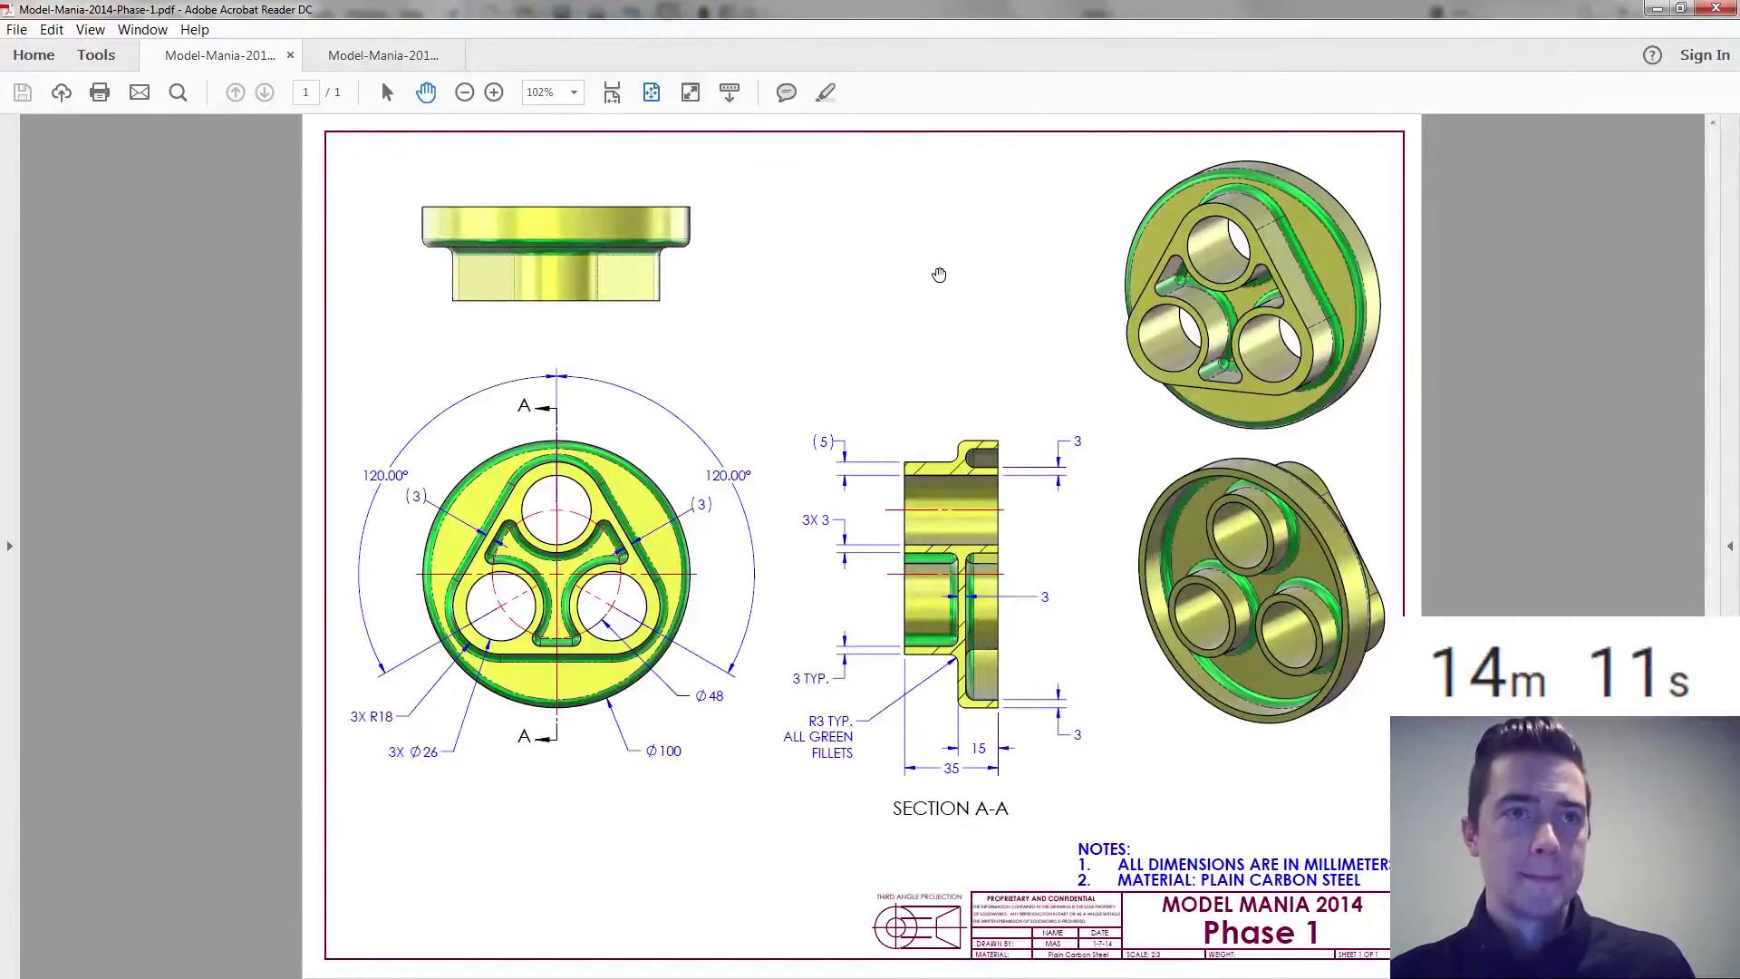
{"action": "left_click", "coordinate": [383, 56]}
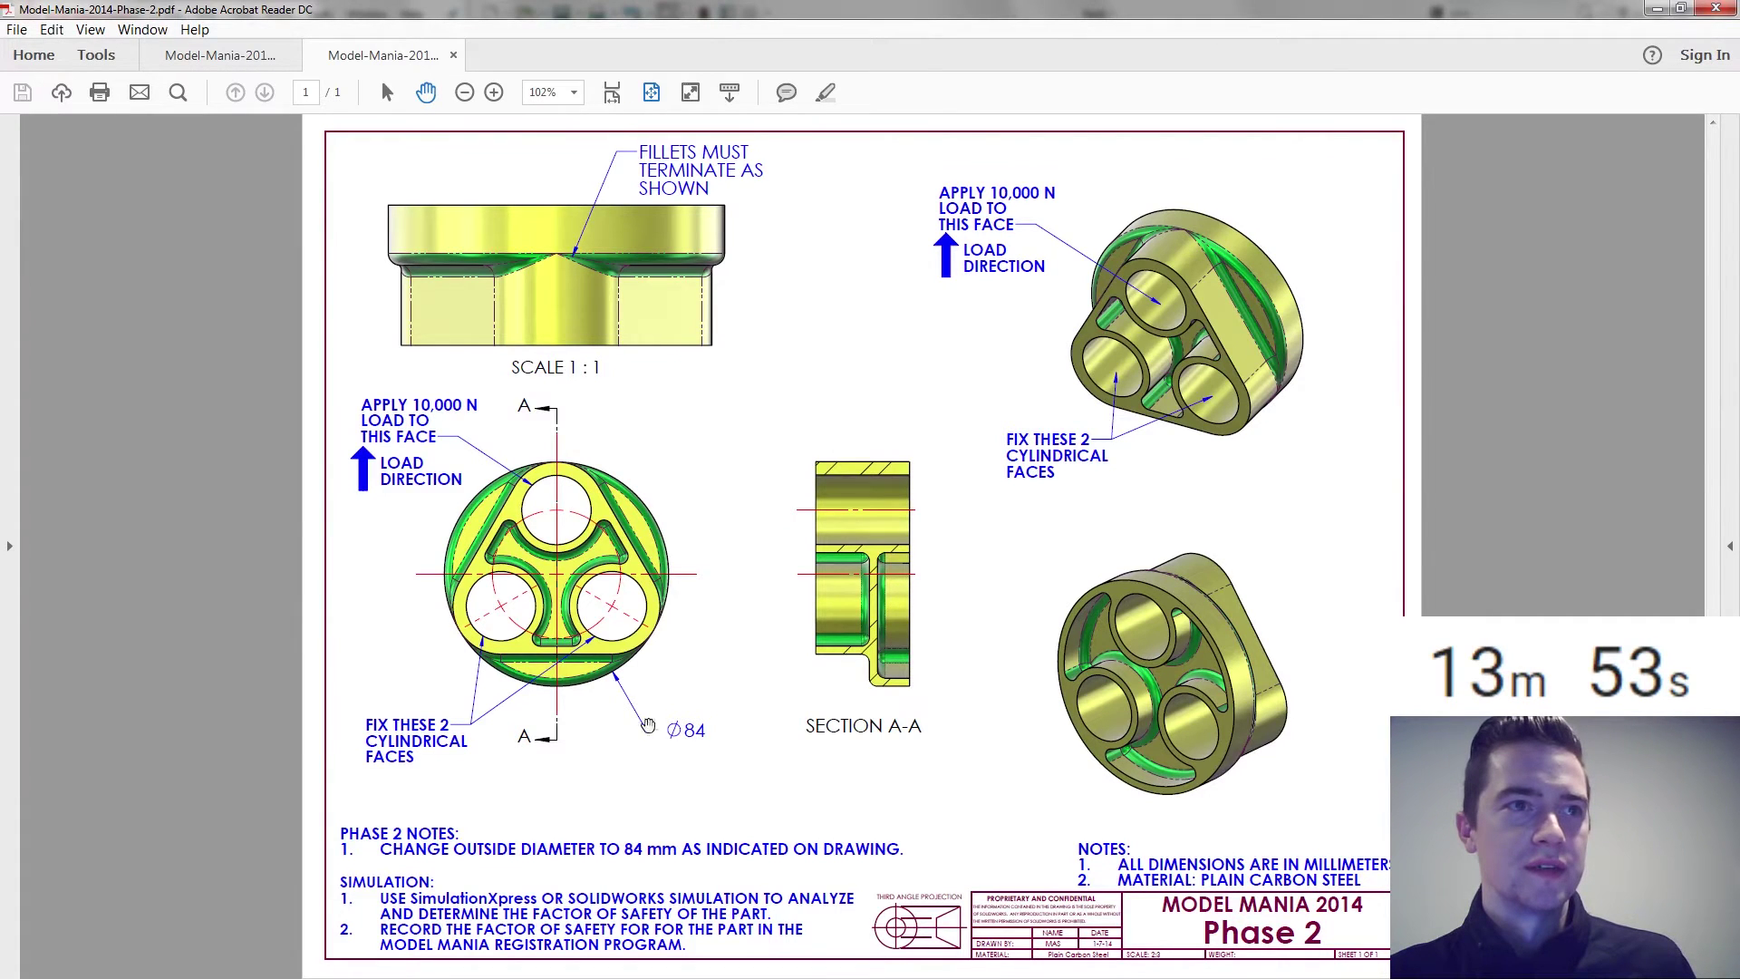
{"action": "key", "text": "alt+Tab"}
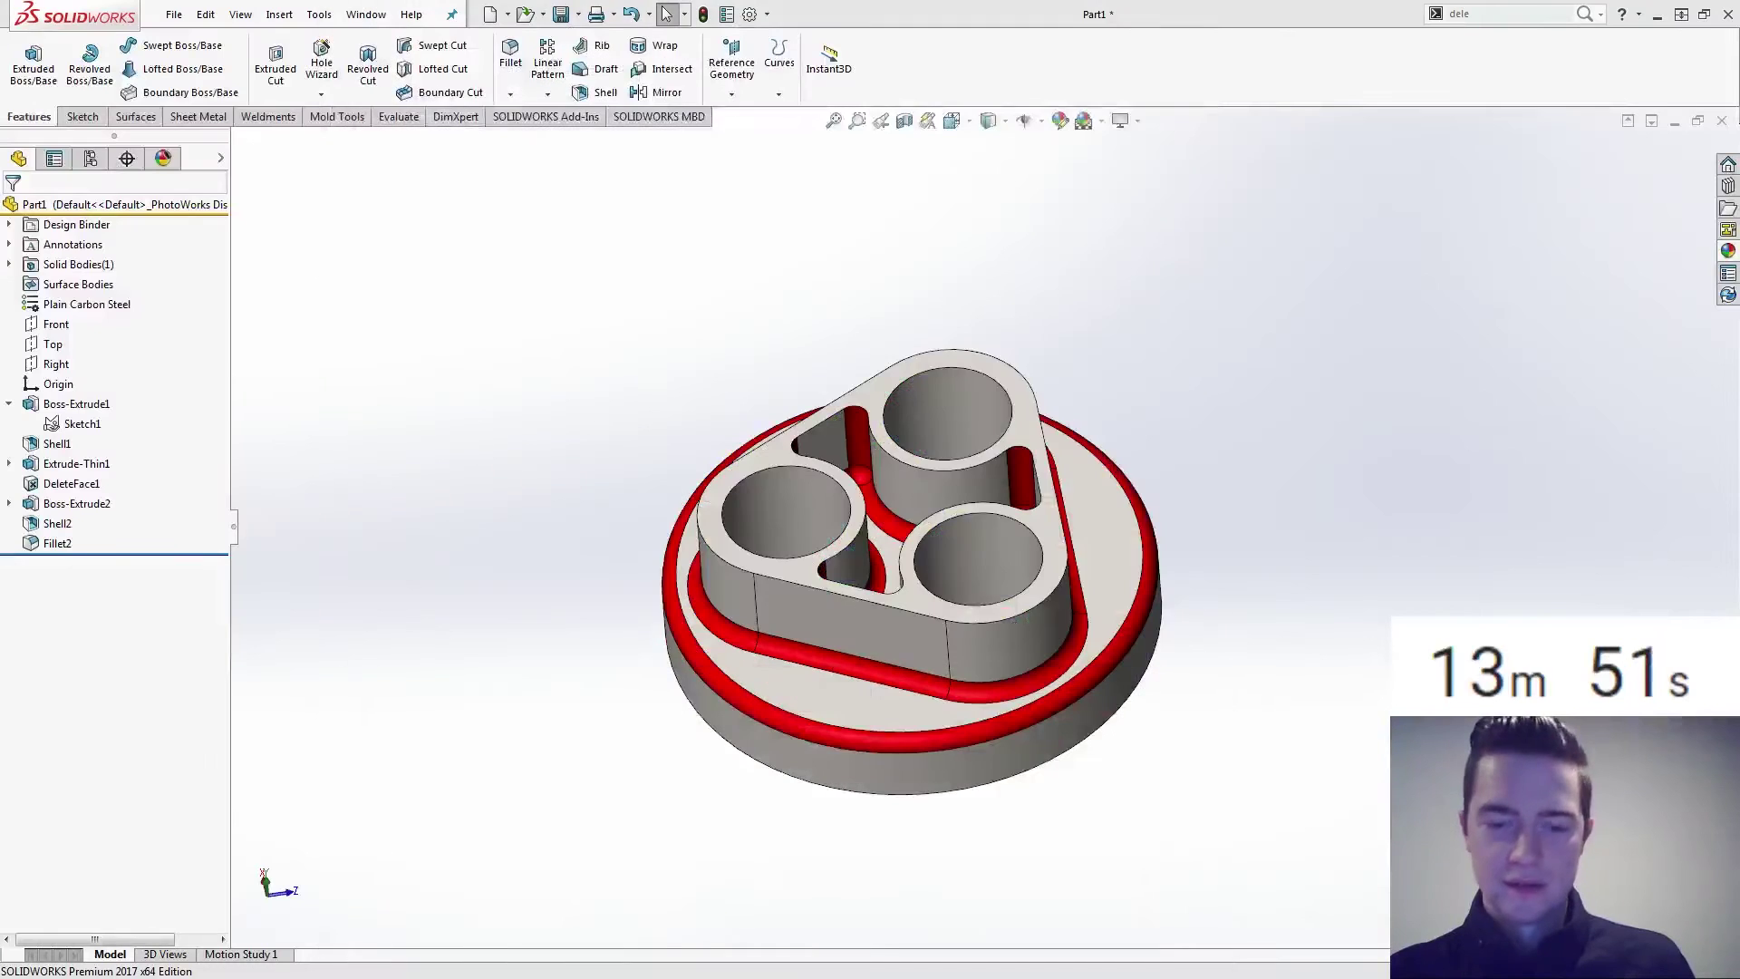
{"action": "left_click", "coordinate": [56, 426]}
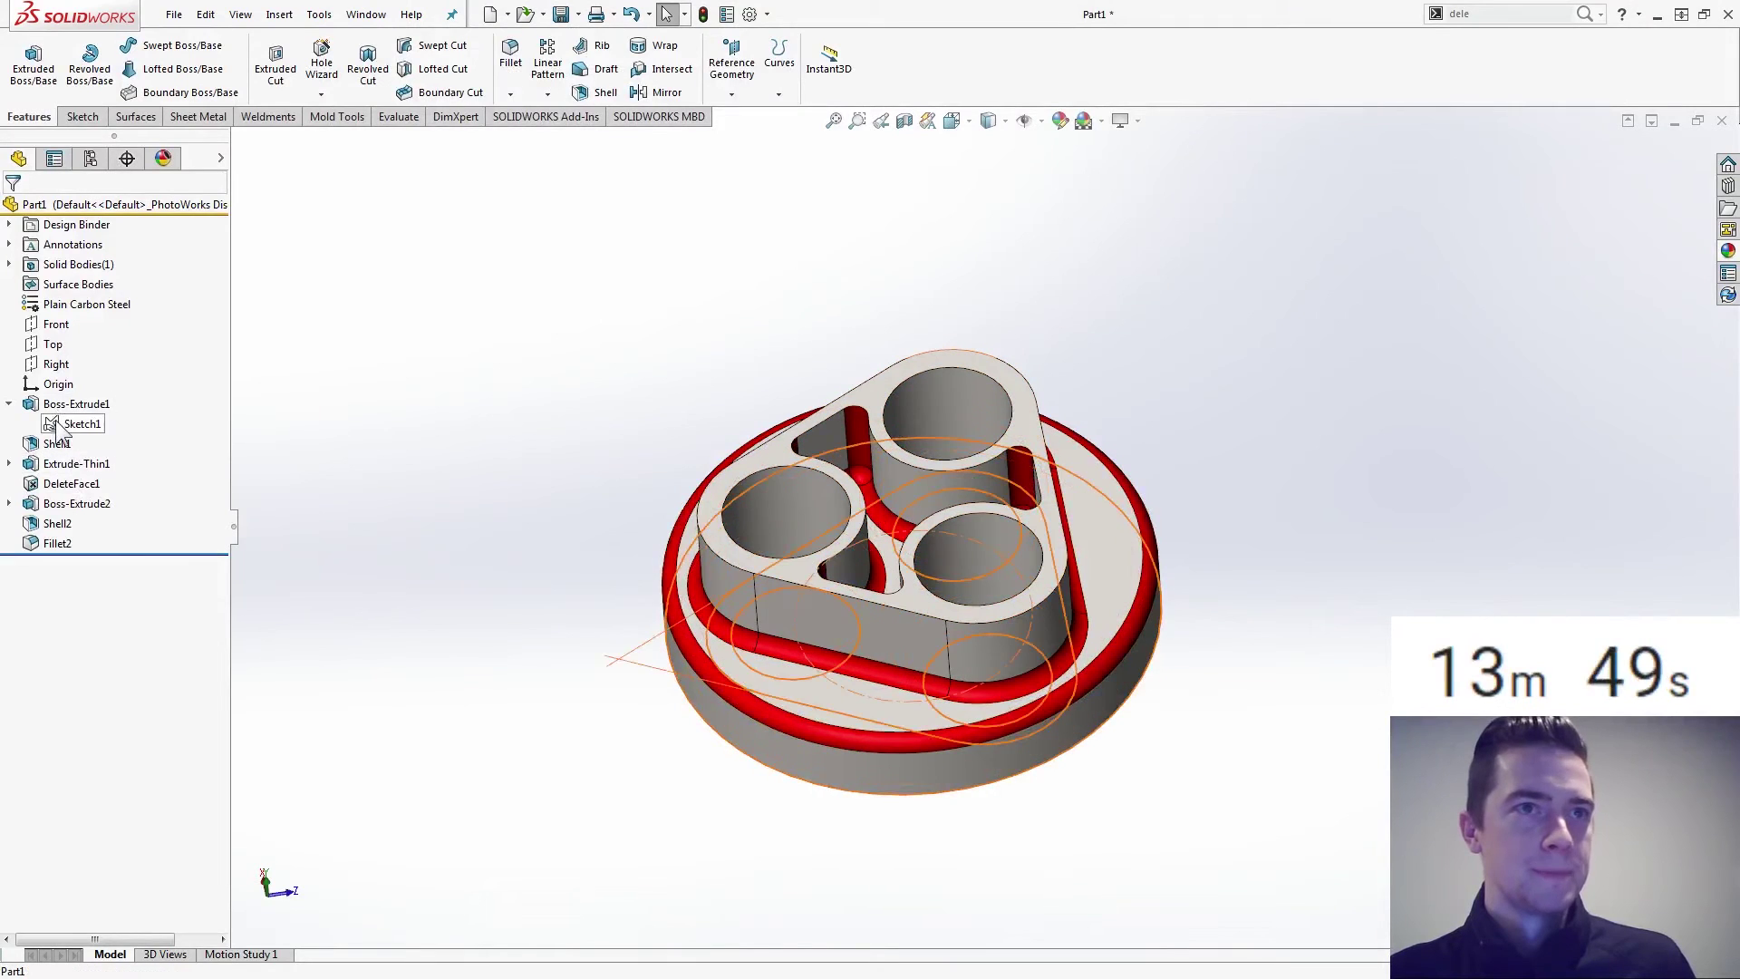
{"action": "double_click", "coordinate": [56, 426]}
{"action": "middle_click_drag", "start_coordinate": [752, 734], "coordinate": [761, 770]}
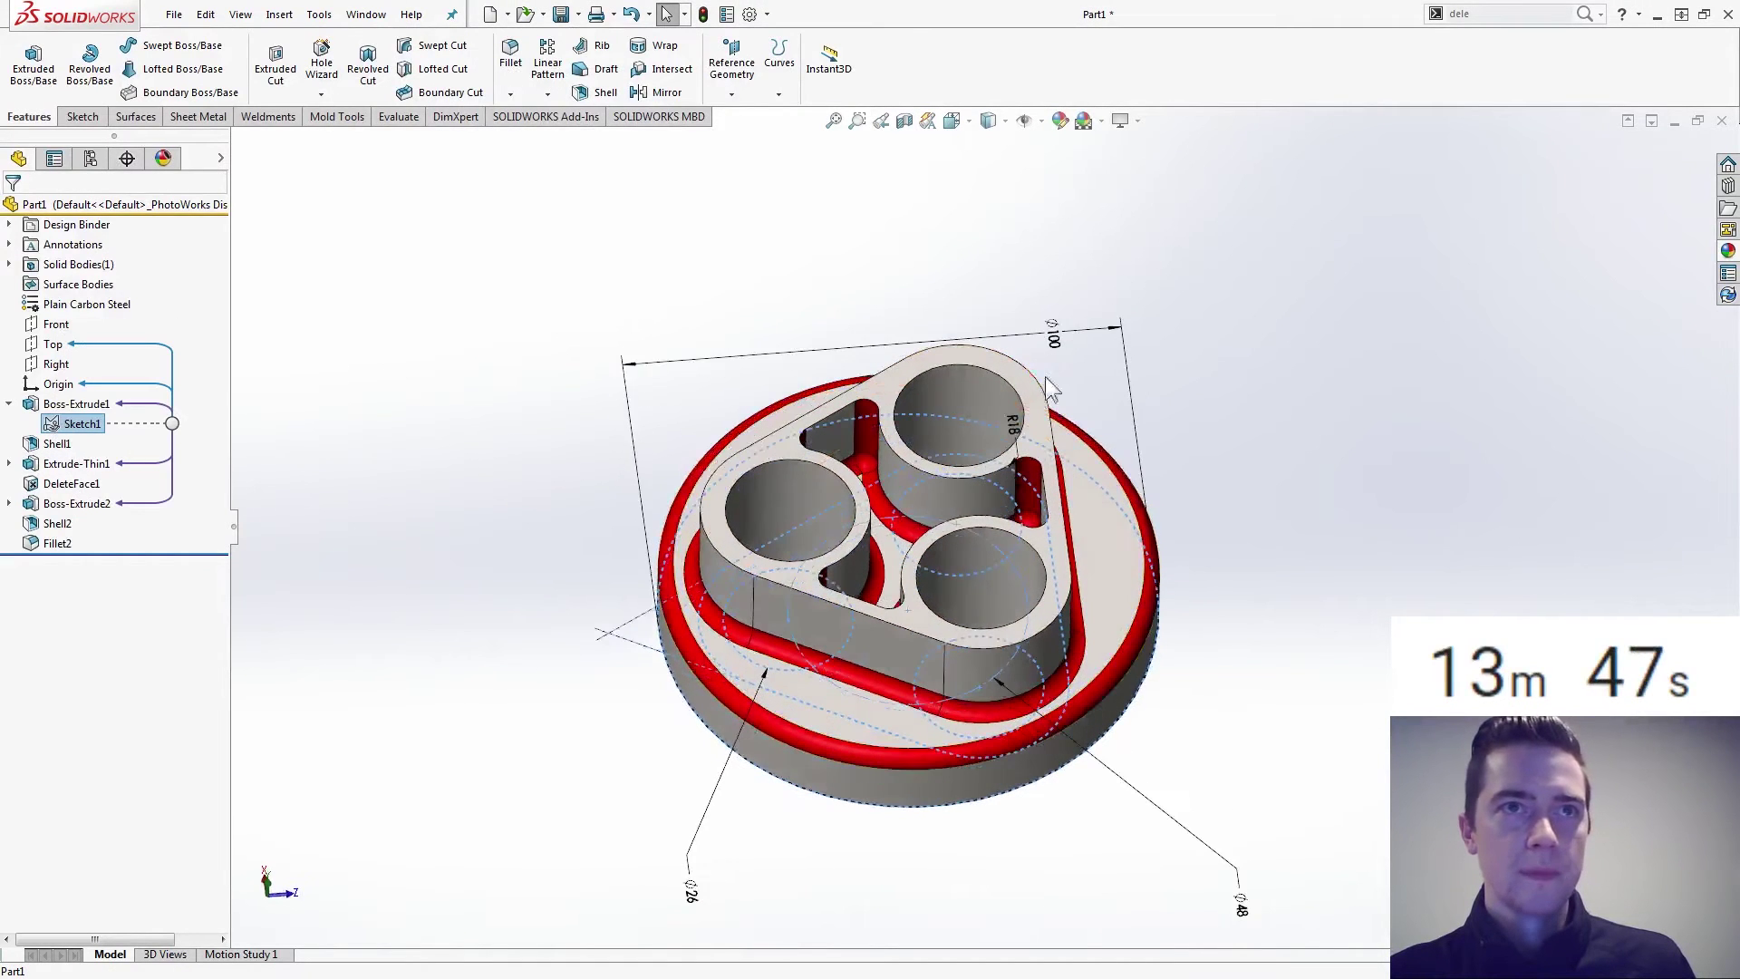
{"action": "double_click", "coordinate": [1048, 344]}
{"action": "type", "text": "84"}
{"action": "key", "text": "Return"}
{"action": "left_click", "coordinate": [455, 306]}
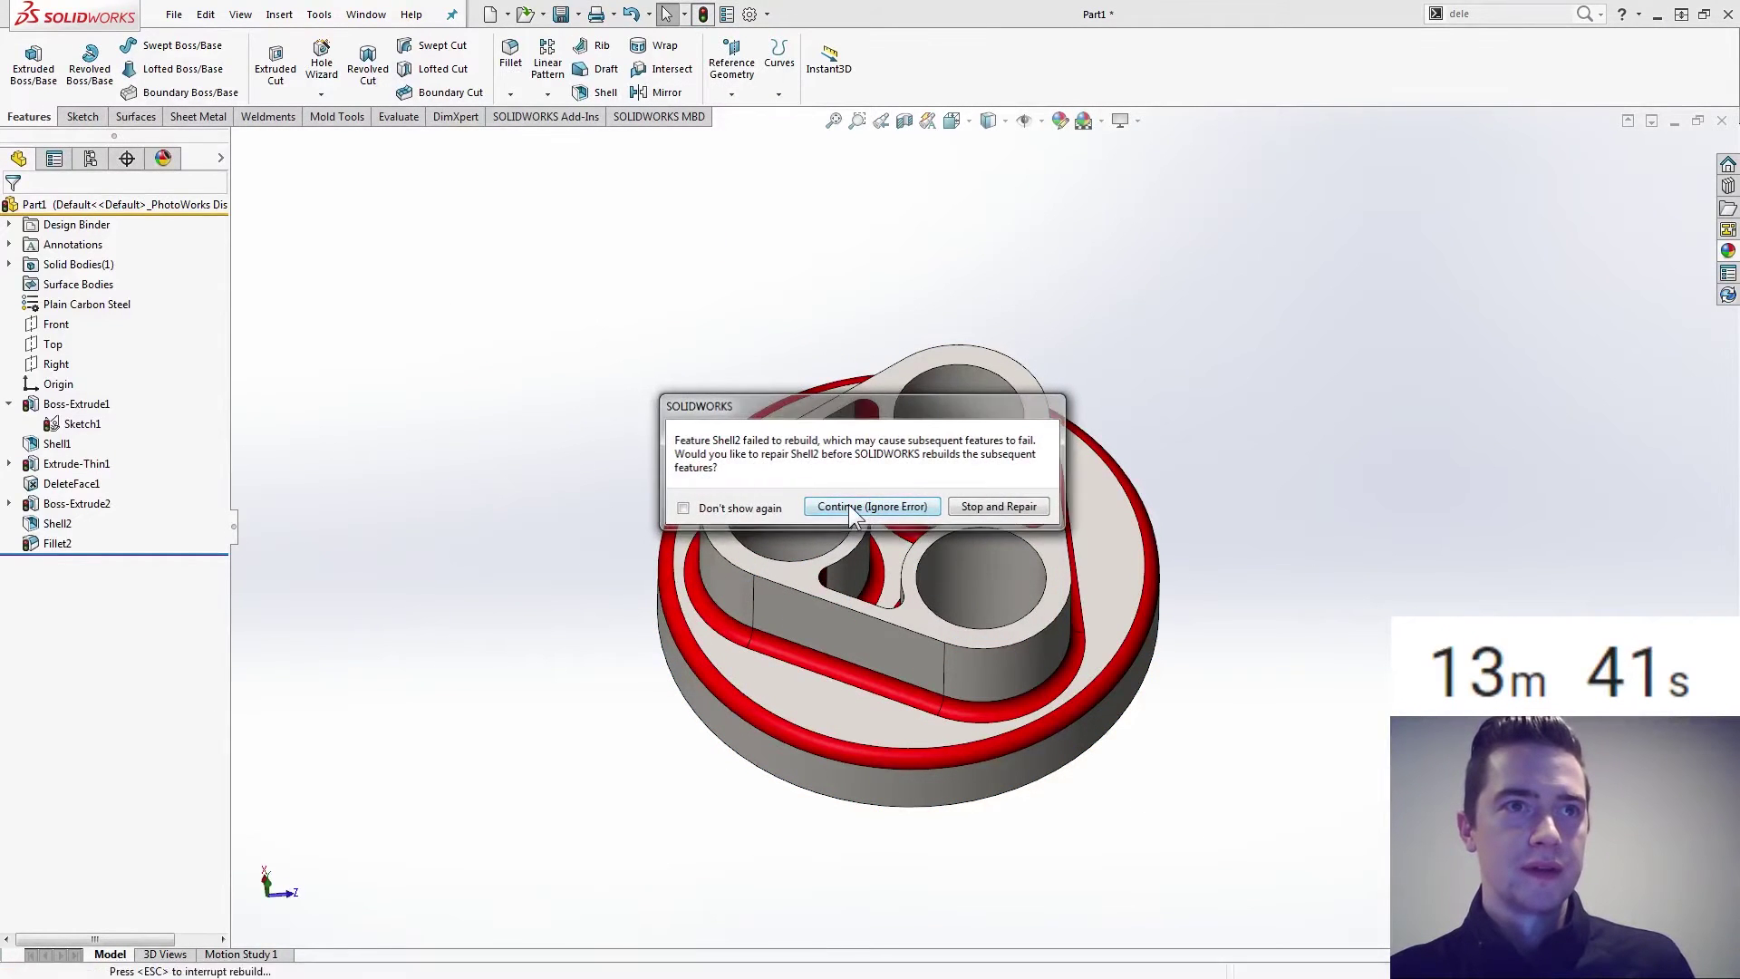
{"action": "key", "text": "Return"}
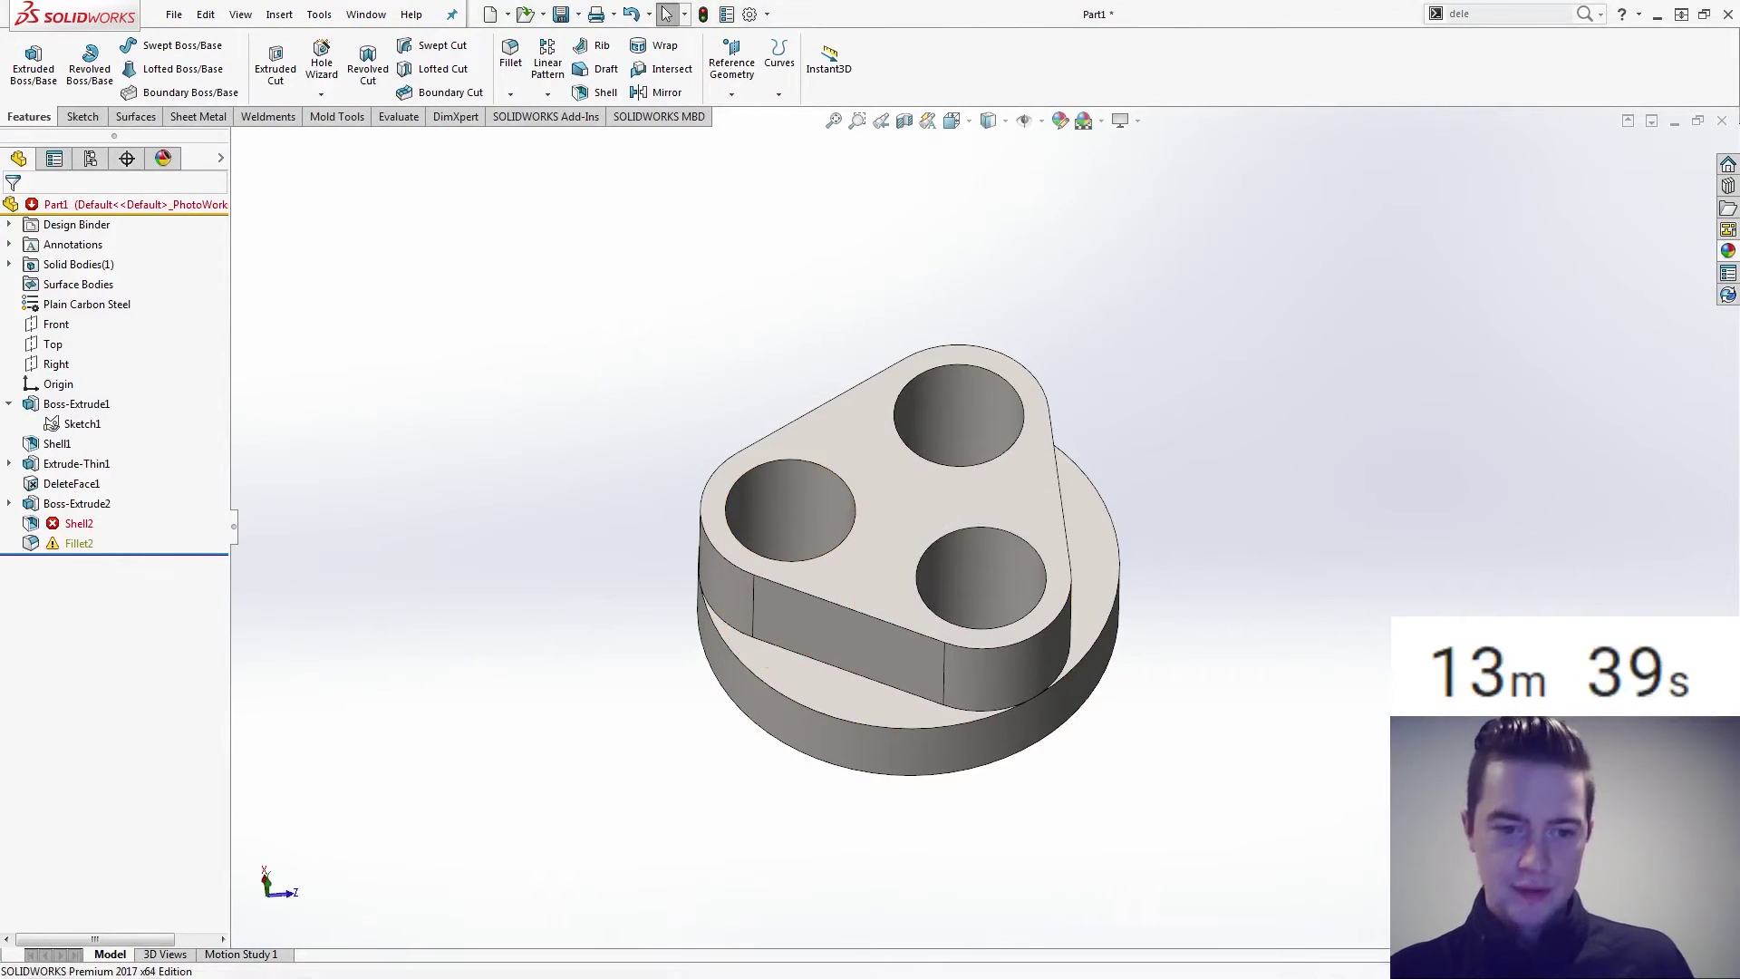
Review the parameters and outward option of the failed shell on the triangular boss.
{"action": "middle_click_drag", "start_coordinate": [342, 335], "coordinate": [295, 507]}
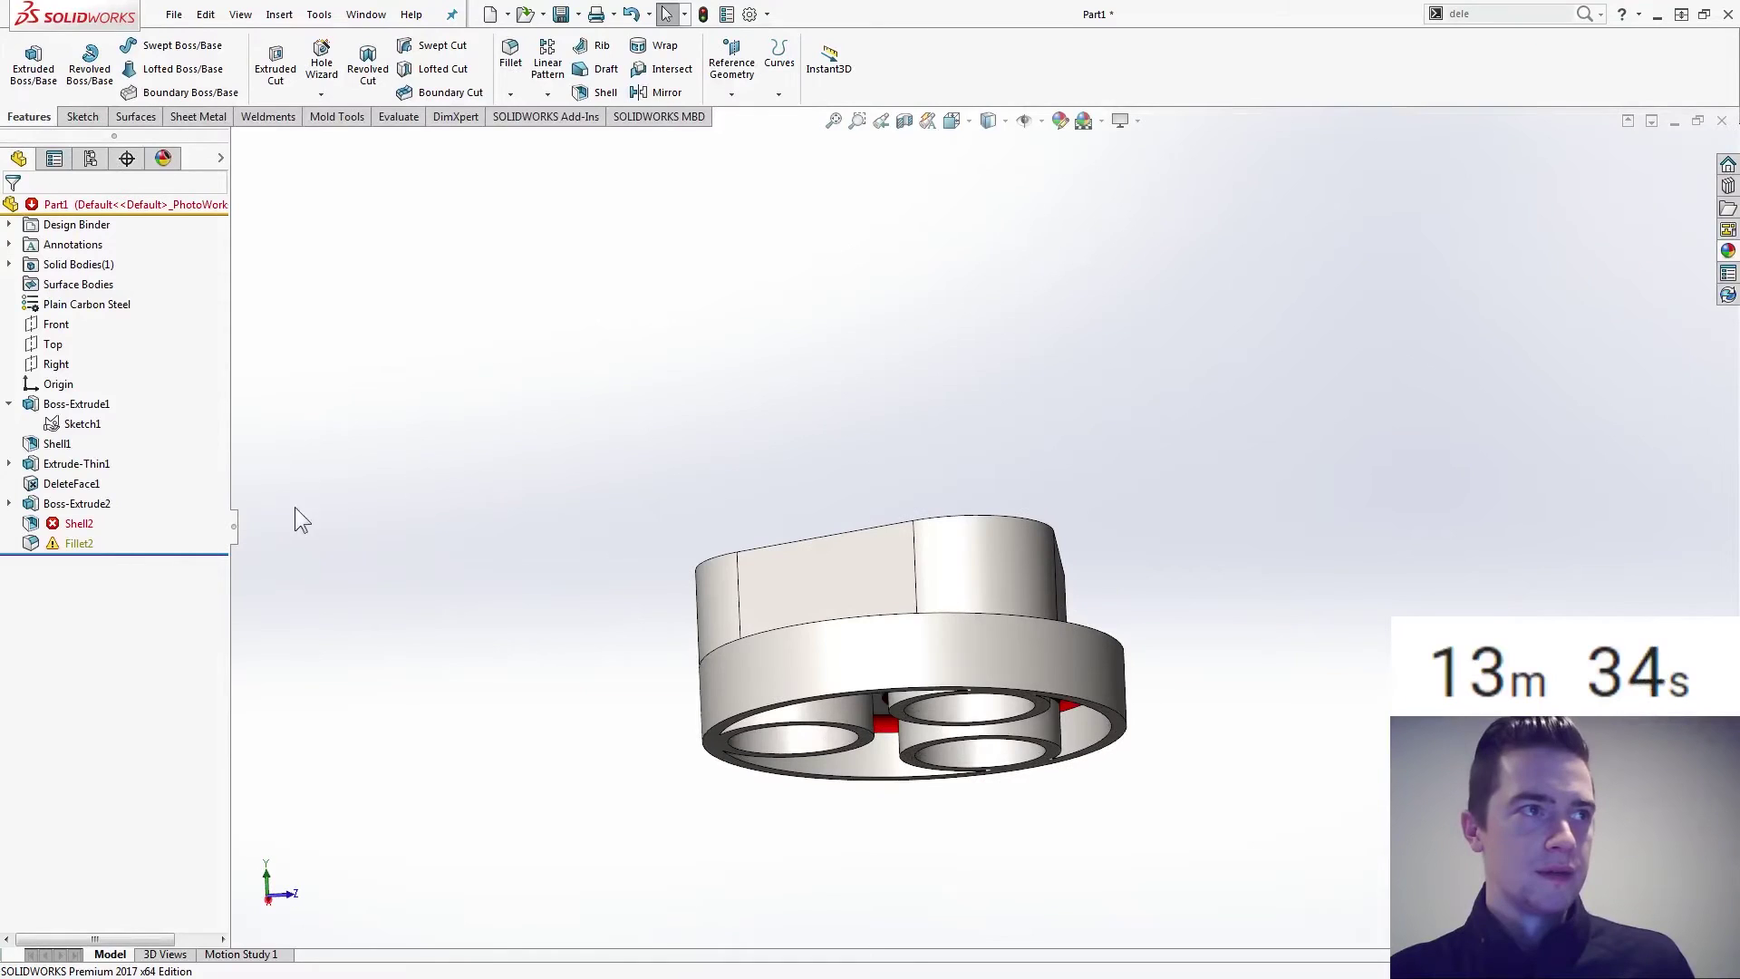
{"action": "left_click", "coordinate": [74, 524]}
{"action": "left_click", "coordinate": [89, 458]}
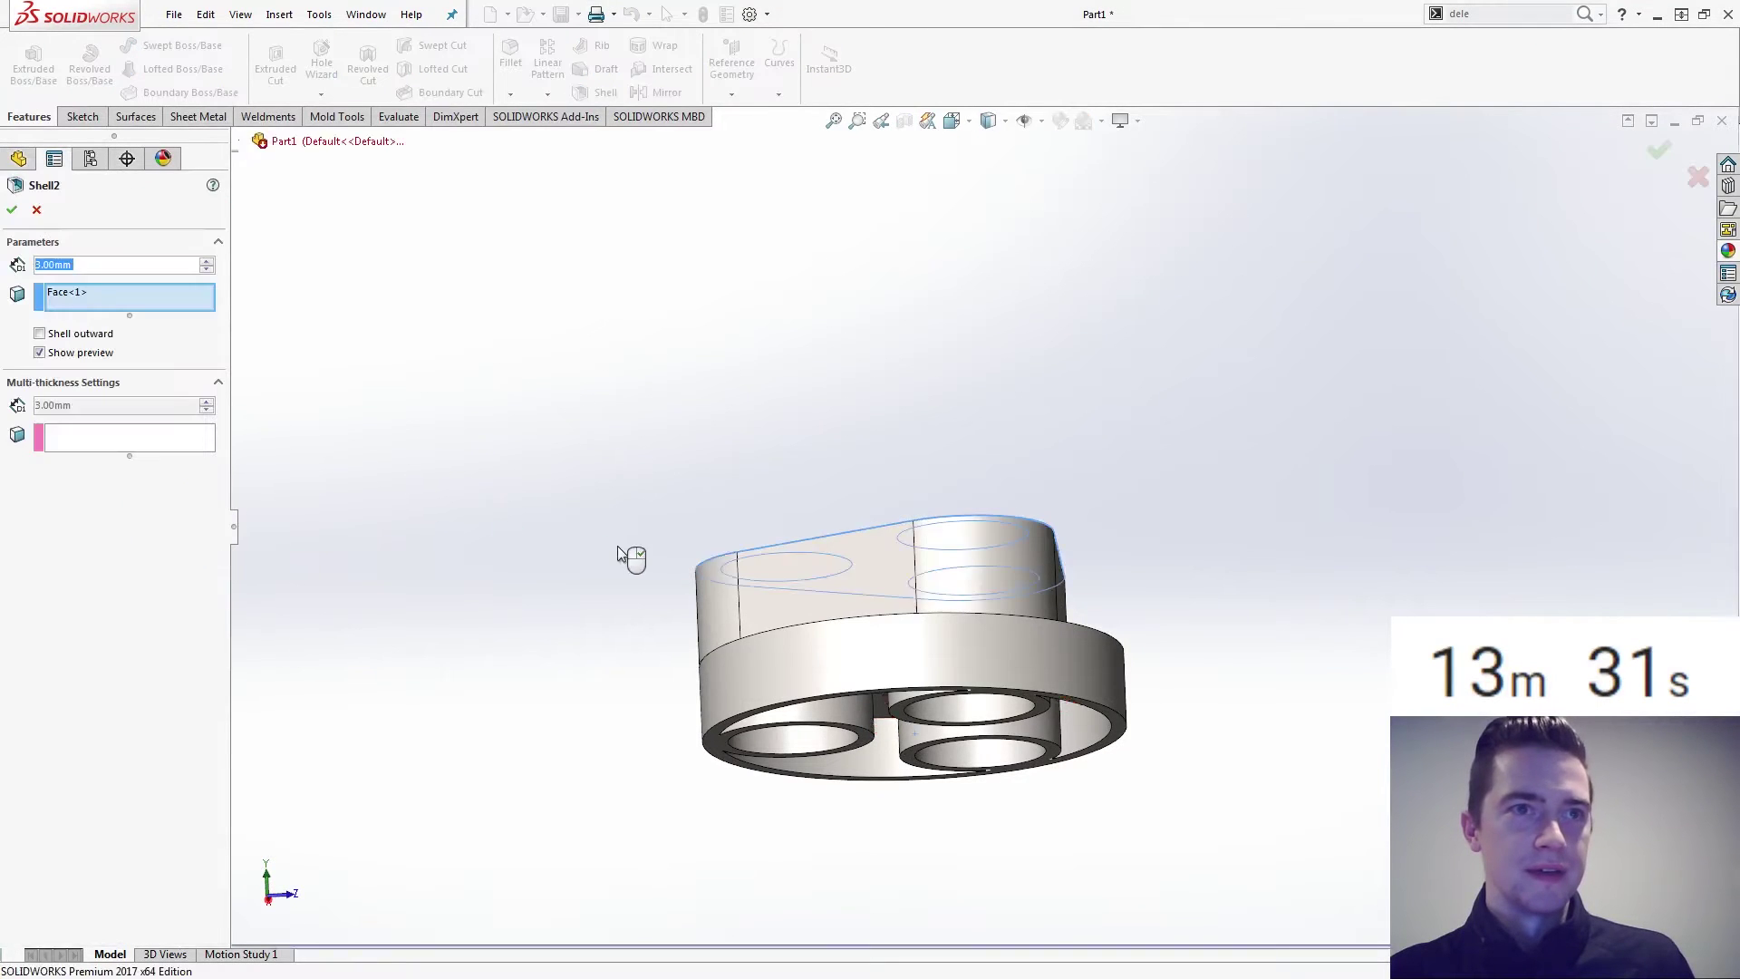
{"action": "middle_click_drag", "start_coordinate": [618, 545], "coordinate": [489, 468]}
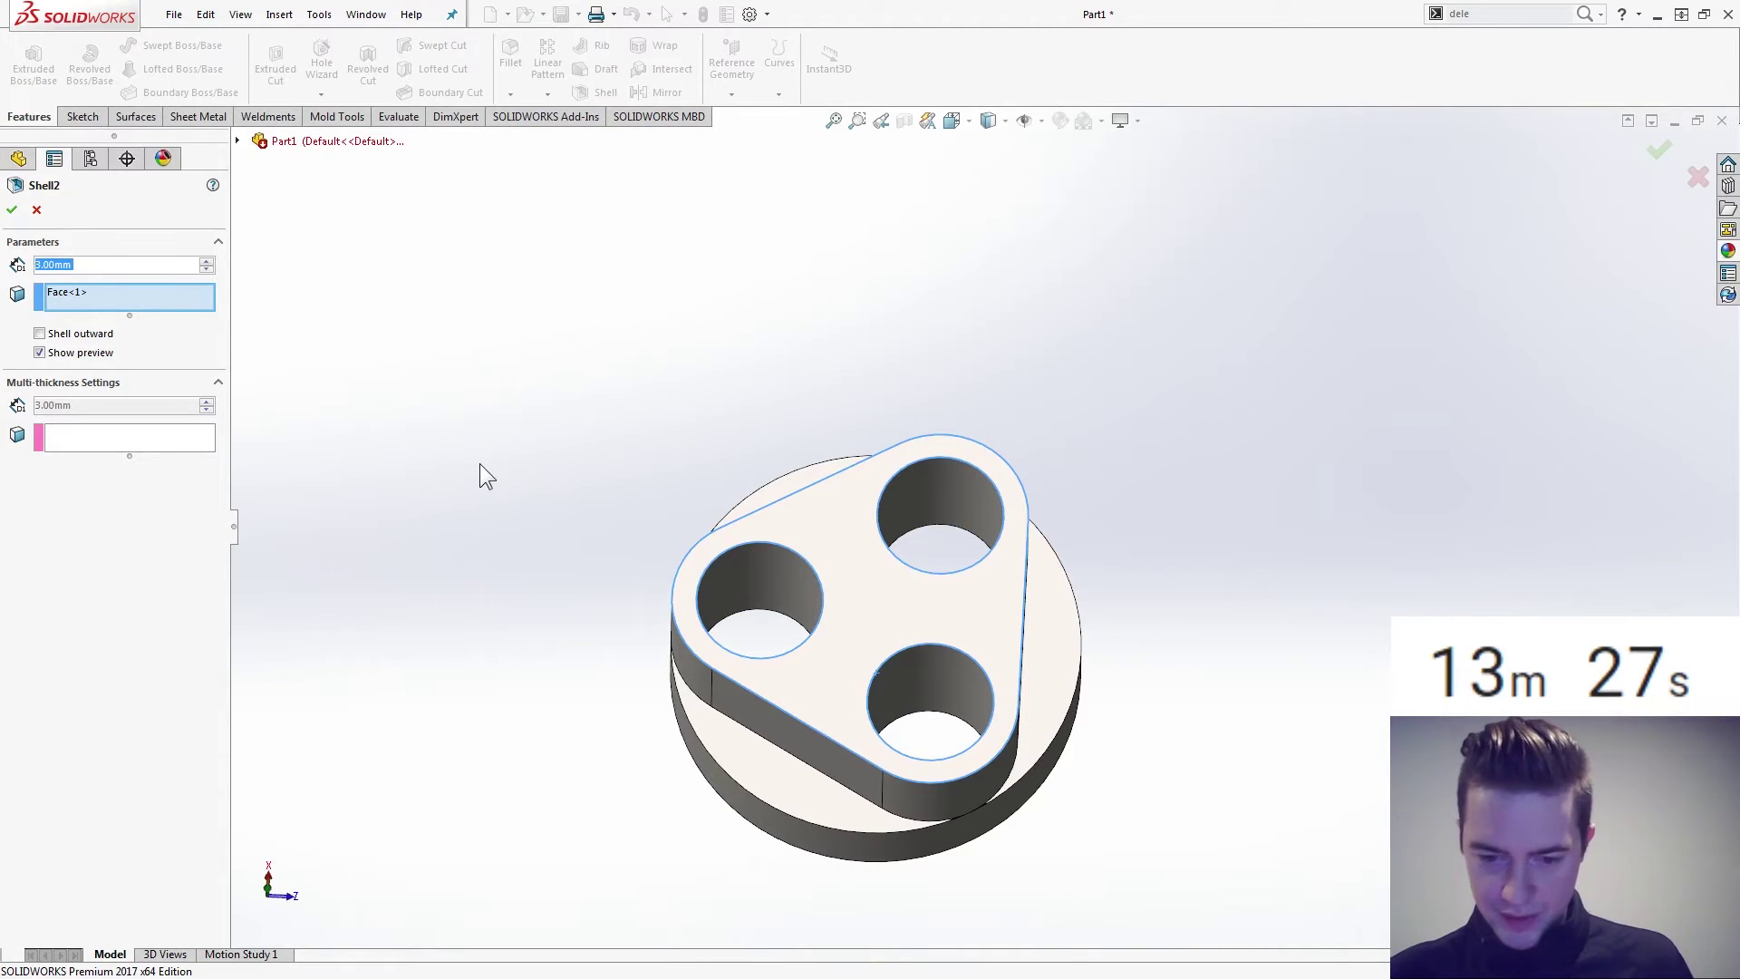
{"action": "mouse_move", "coordinate": [299, 369]}
{"action": "middle_mouse_down"}
{"action": "mouse_move", "coordinate": [324, 367]}
{"action": "mouse_move", "coordinate": [308, 362]}
{"action": "middle_mouse_up"}
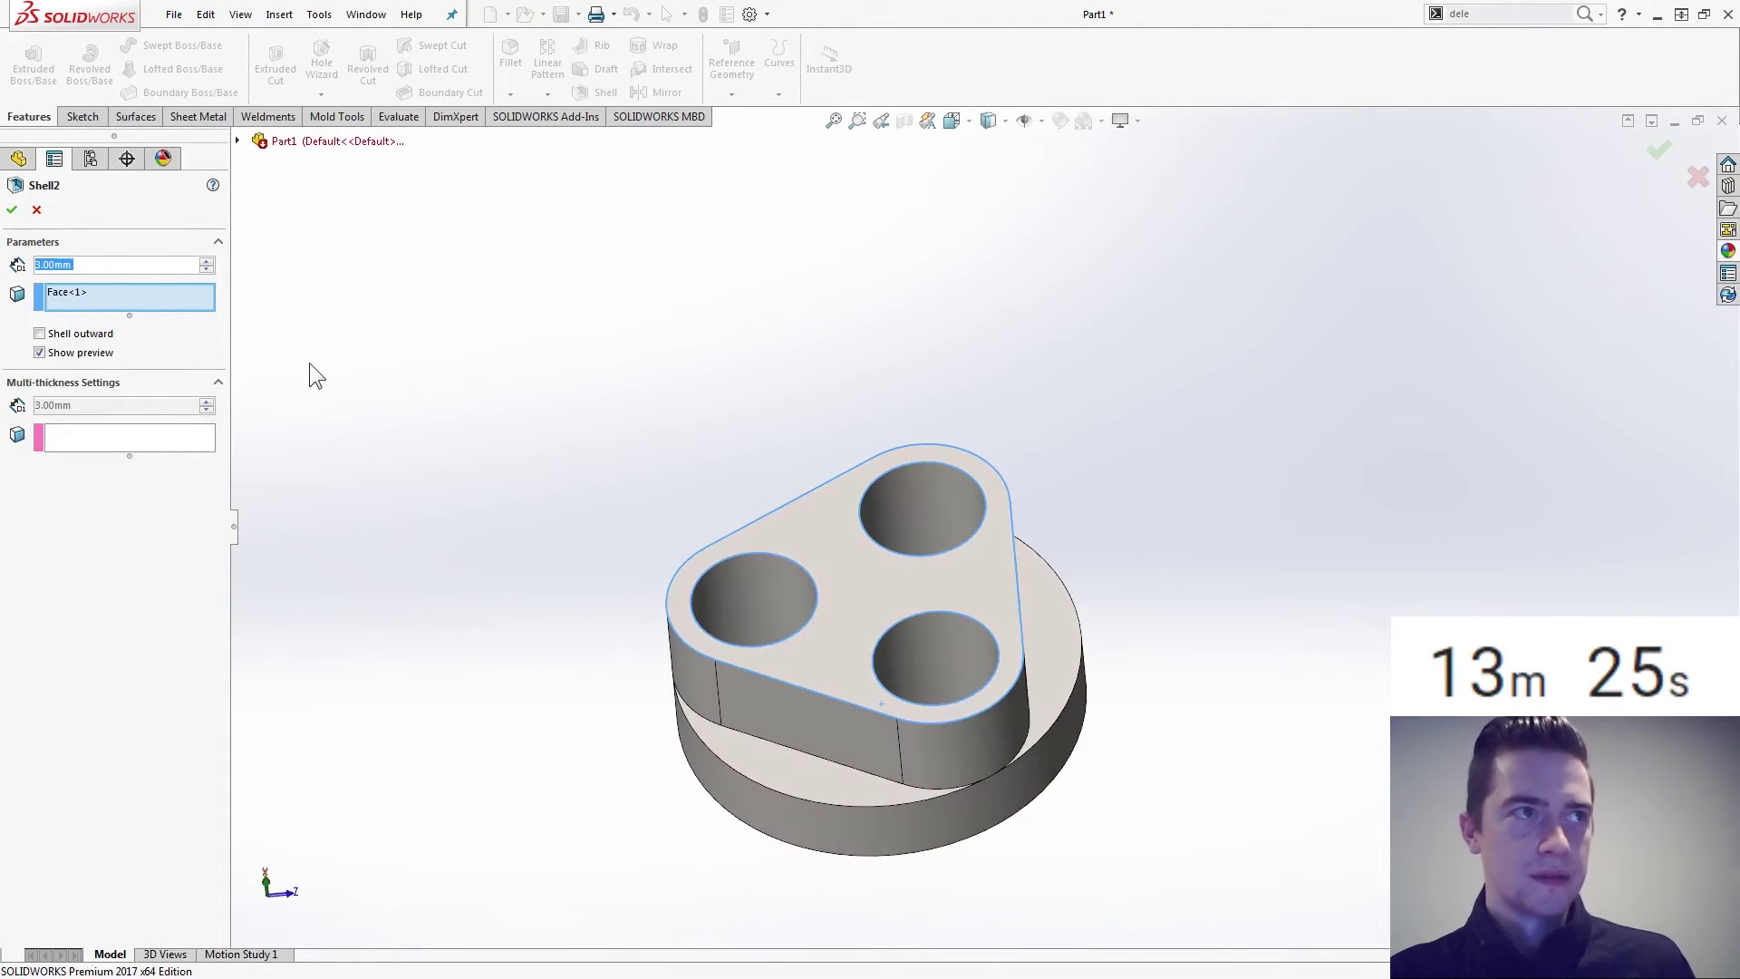
{"action": "left_click", "coordinate": [83, 337]}
{"action": "left_click", "coordinate": [80, 334]}
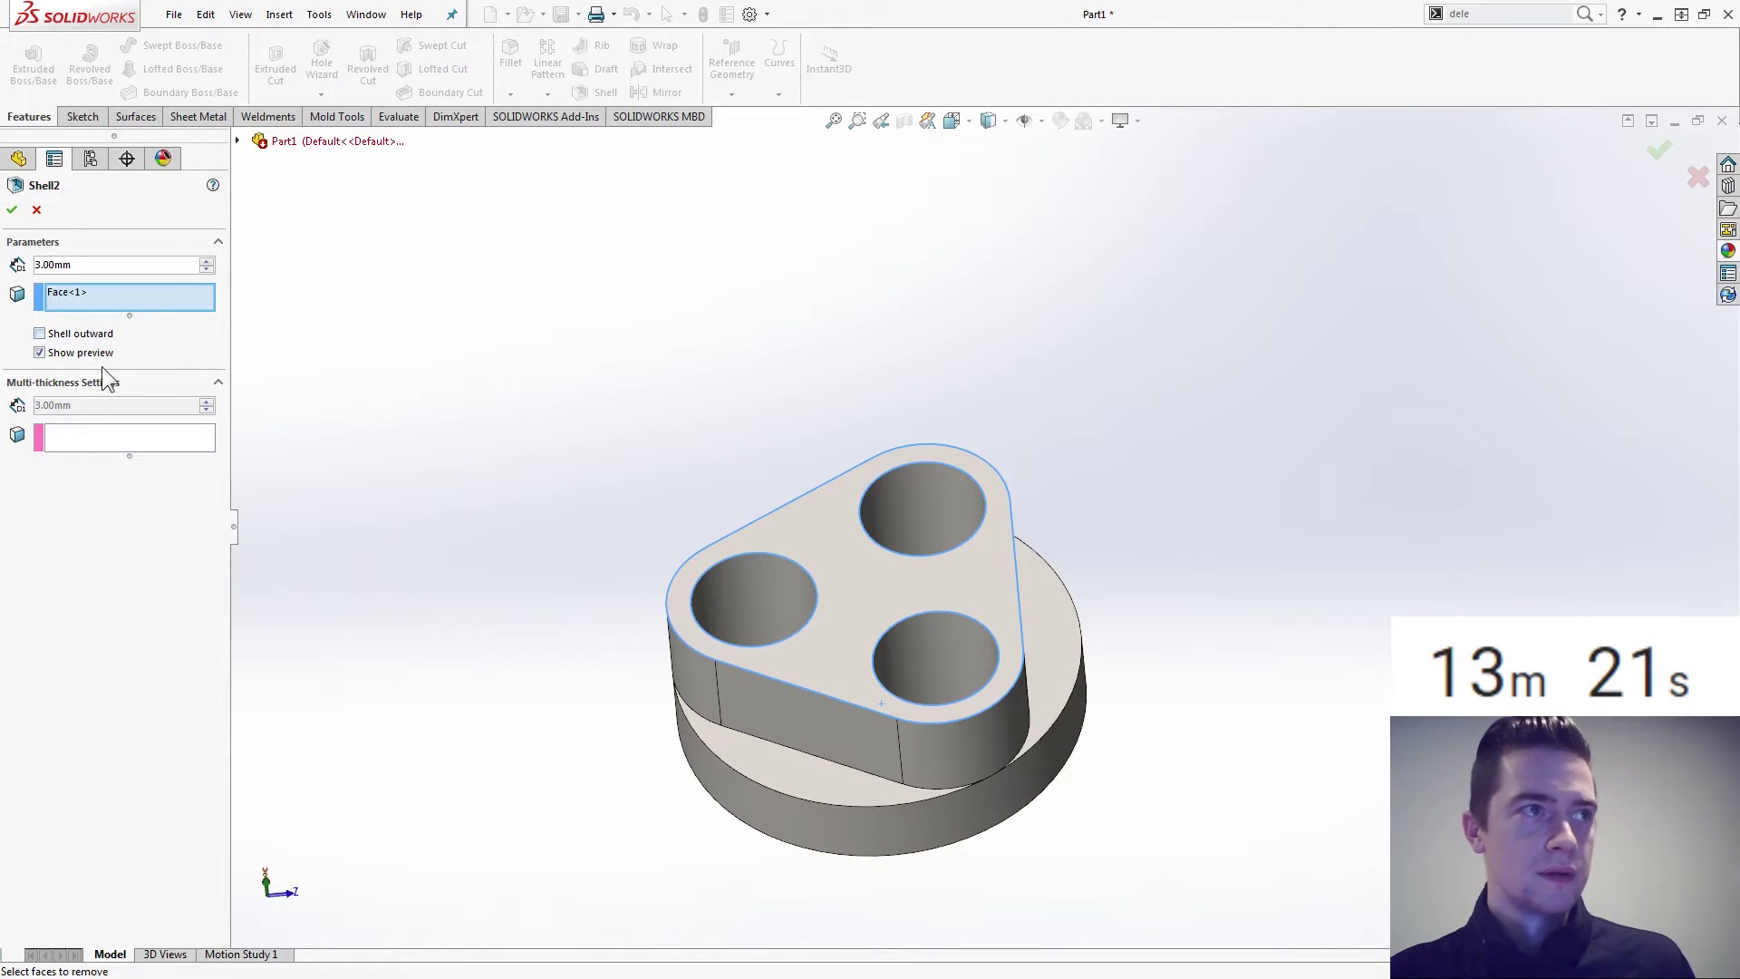
{"action": "left_click", "coordinate": [38, 211]}
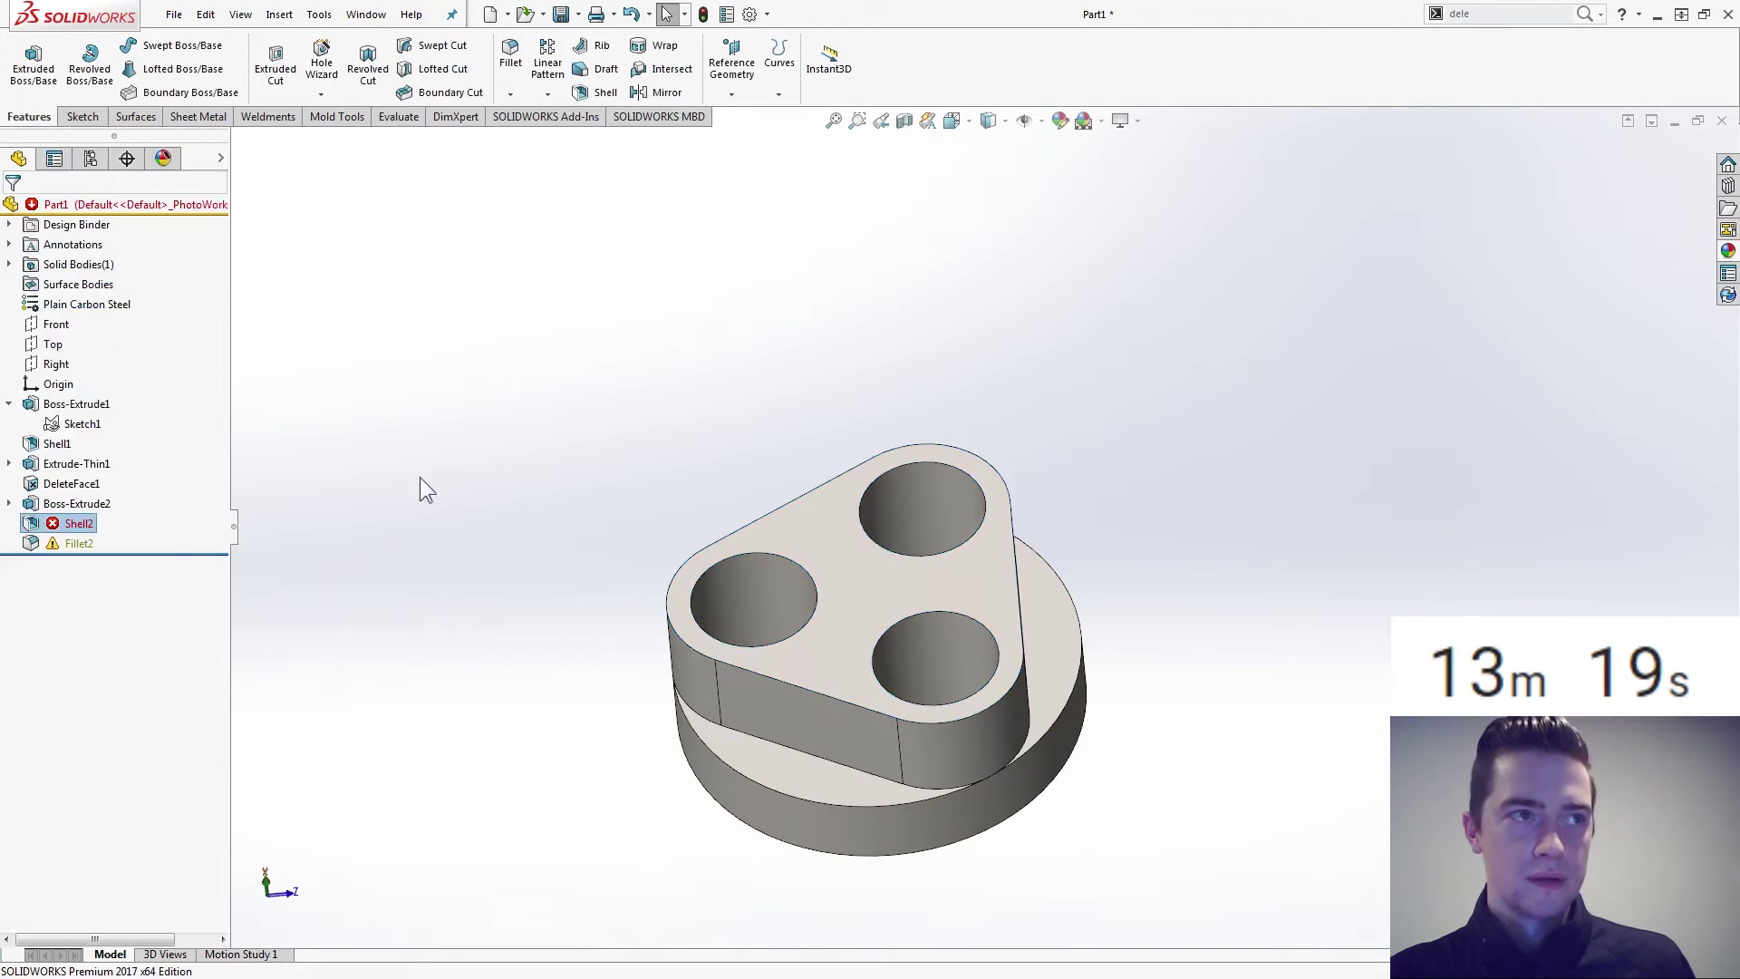
Delete the failed shell from the triangular boss together with its dependent fillet.
{"action": "middle_click_drag", "start_coordinate": [580, 589], "coordinate": [453, 471]}
{"action": "right_click", "coordinate": [79, 524]}
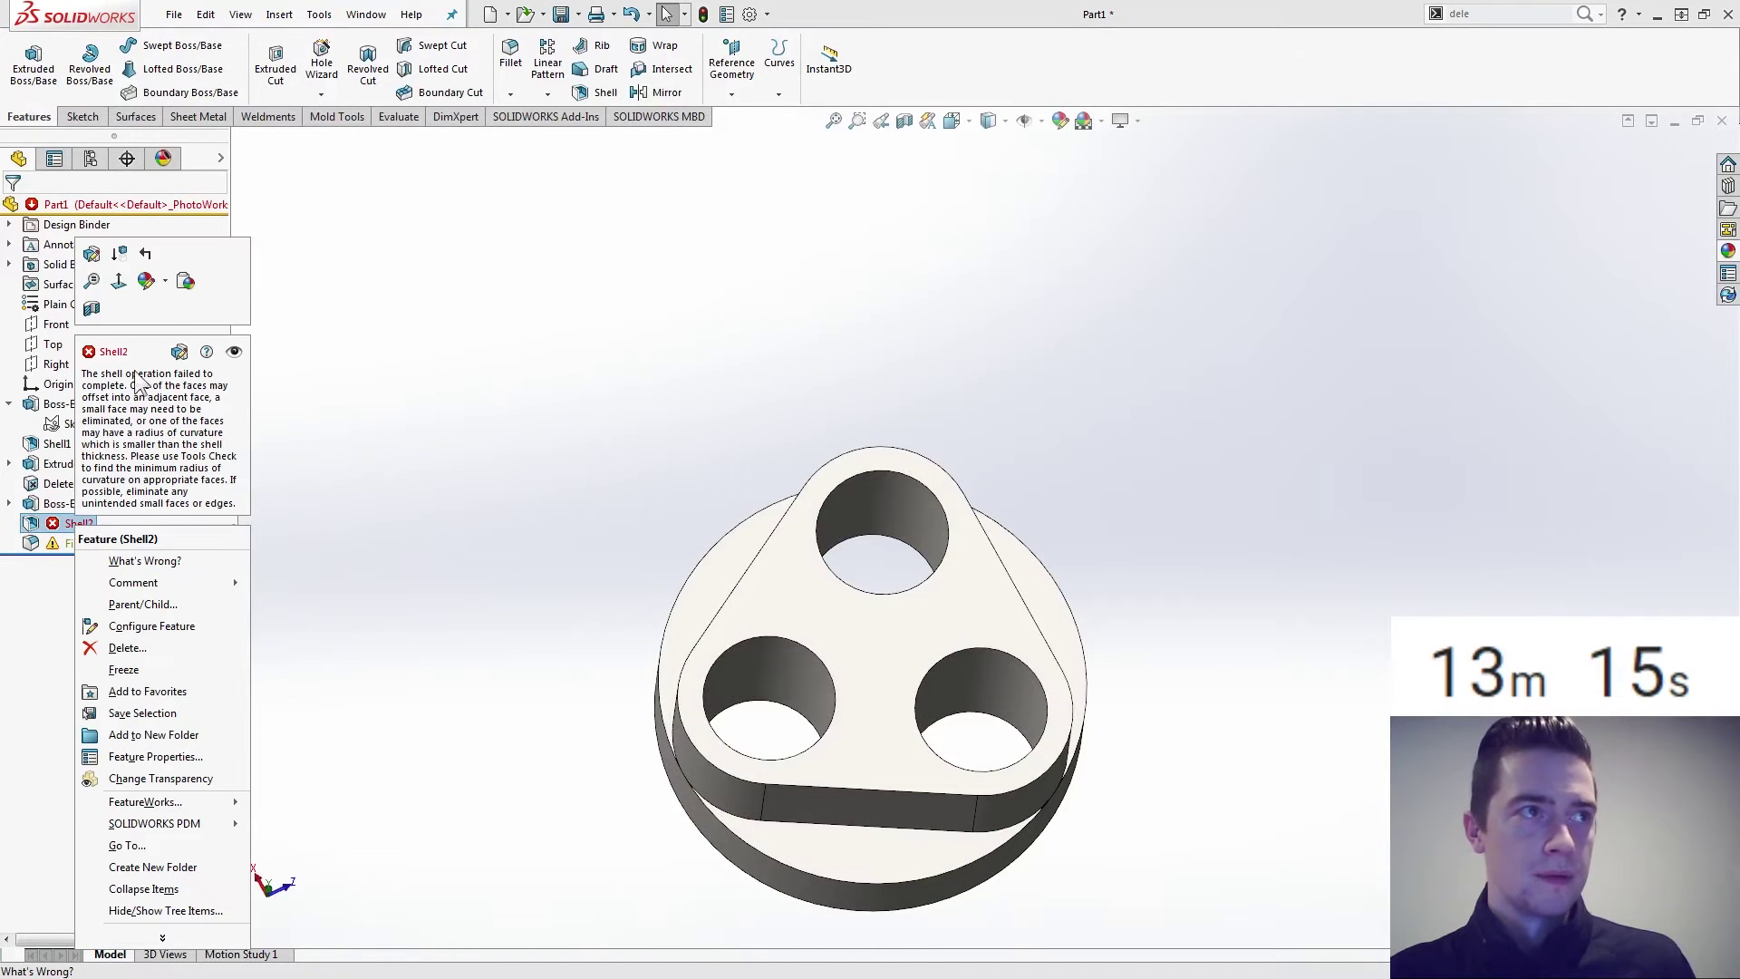
{"action": "left_click", "coordinate": [308, 576]}
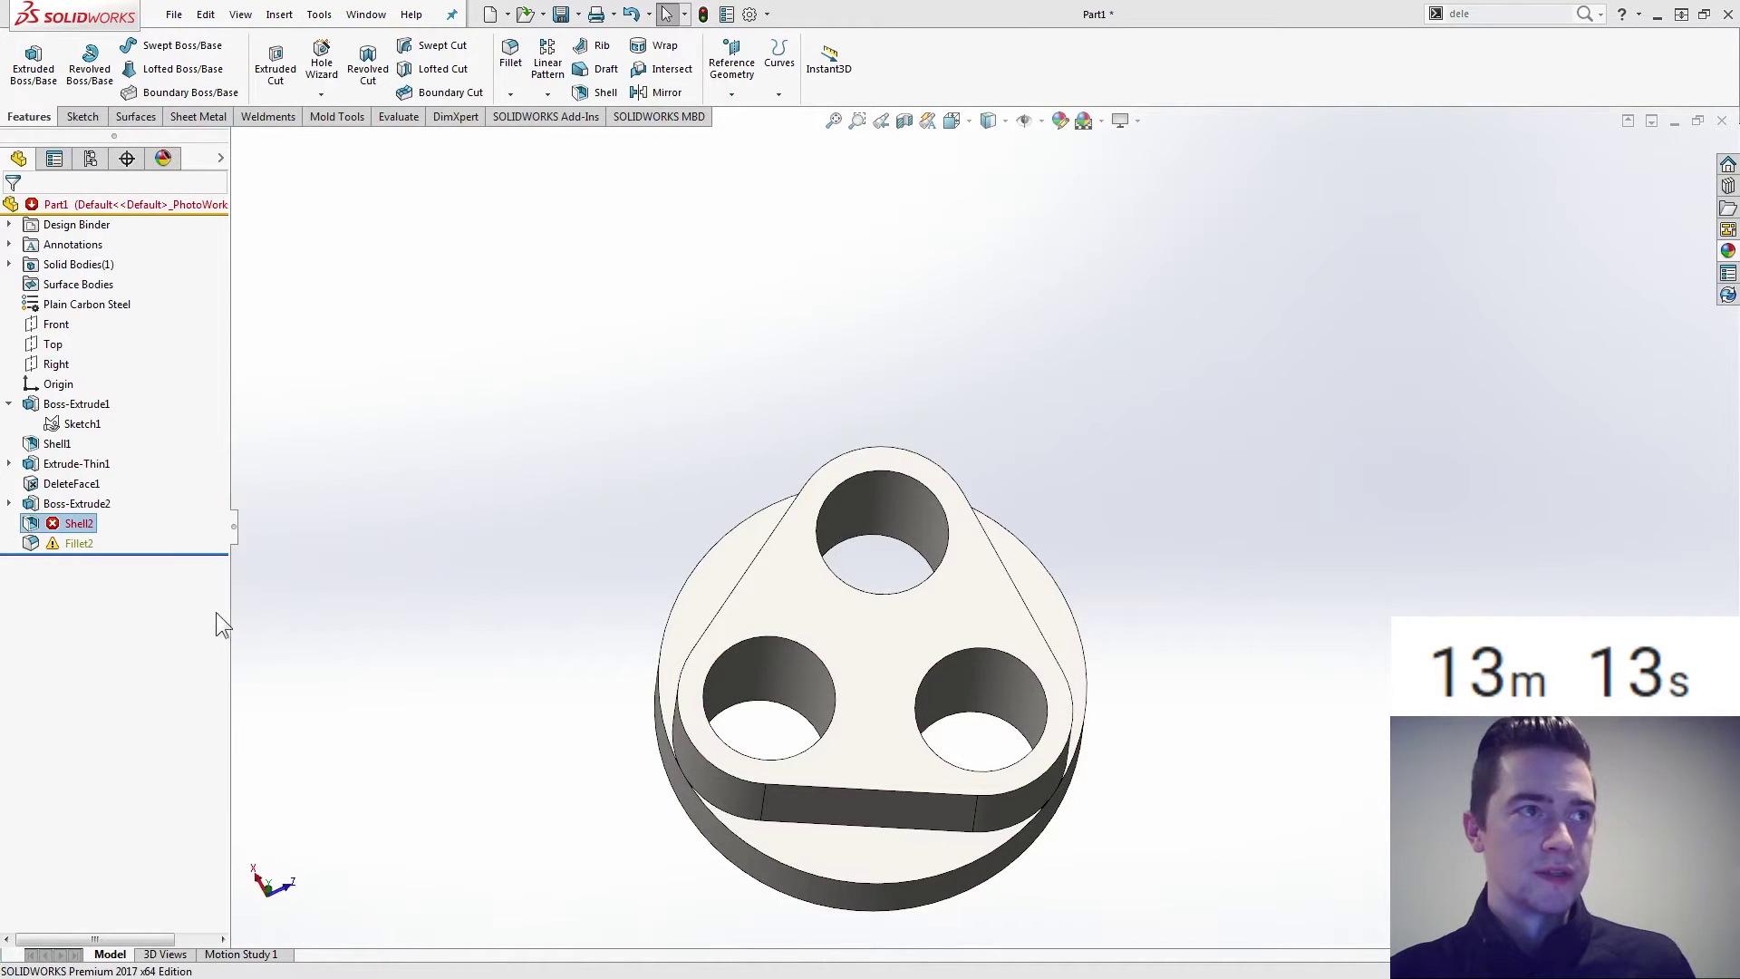
{"action": "key", "text": "Delete"}
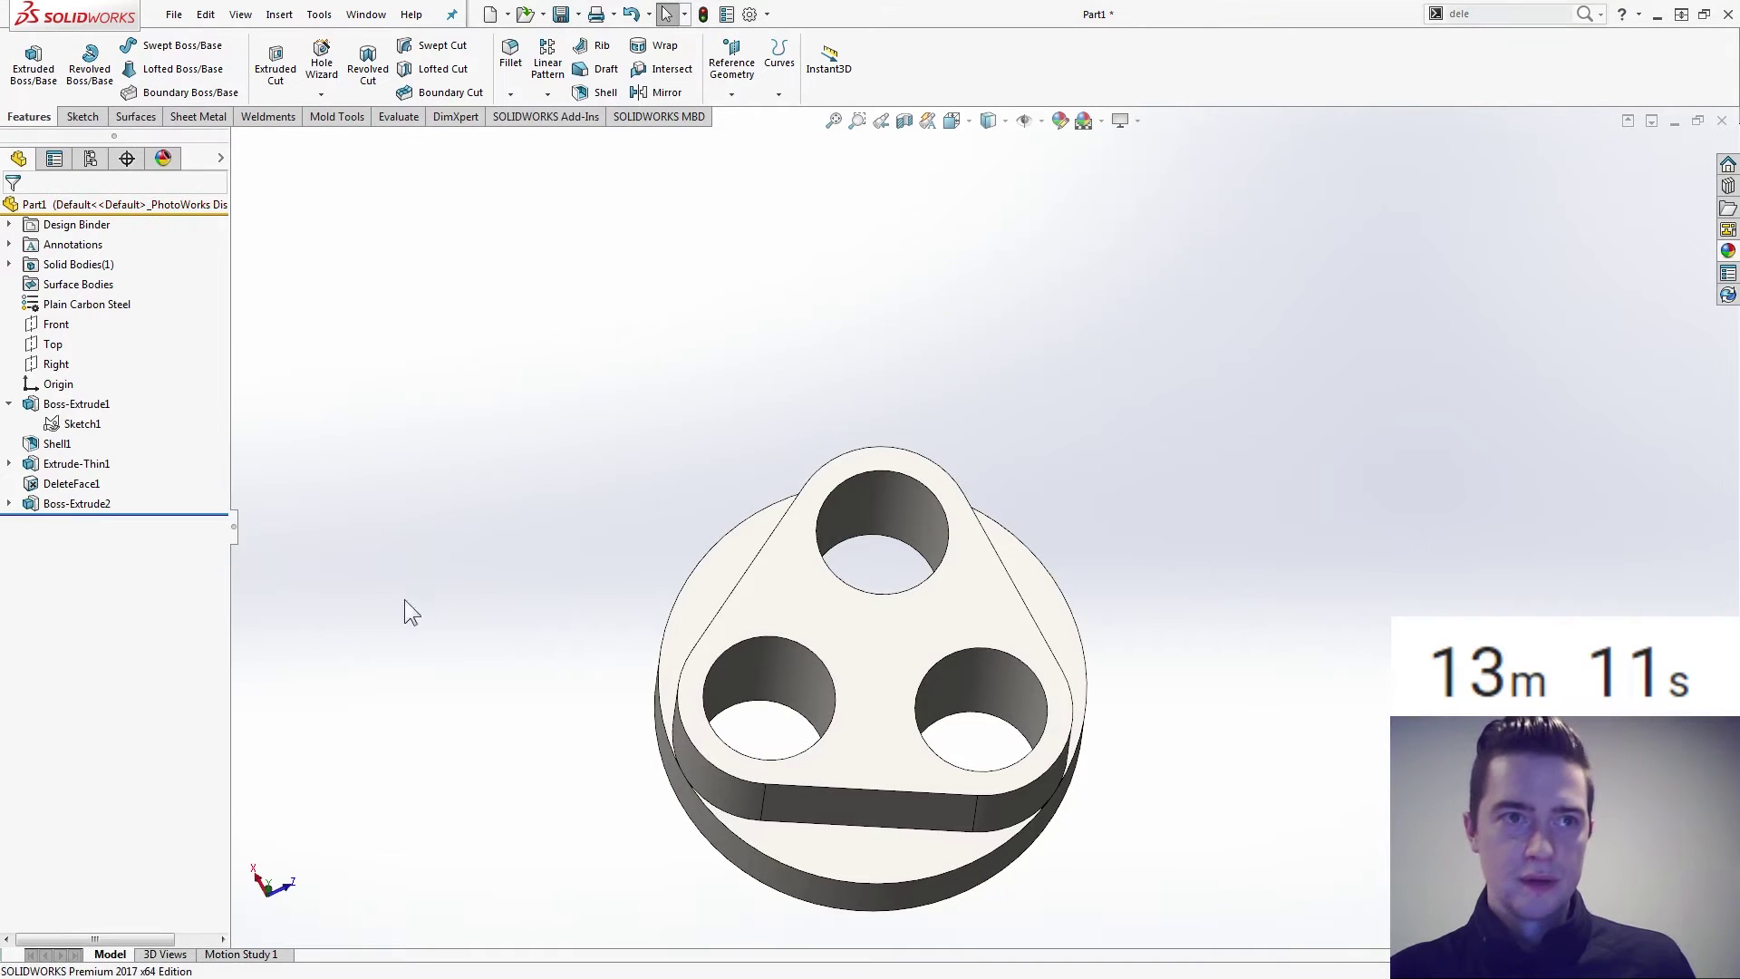
Start a sketch on the triangular boss's top face and try to offset its outer outline 3 mm inward.
{"action": "left_click", "coordinate": [868, 639]}
{"action": "left_click", "coordinate": [959, 564]}
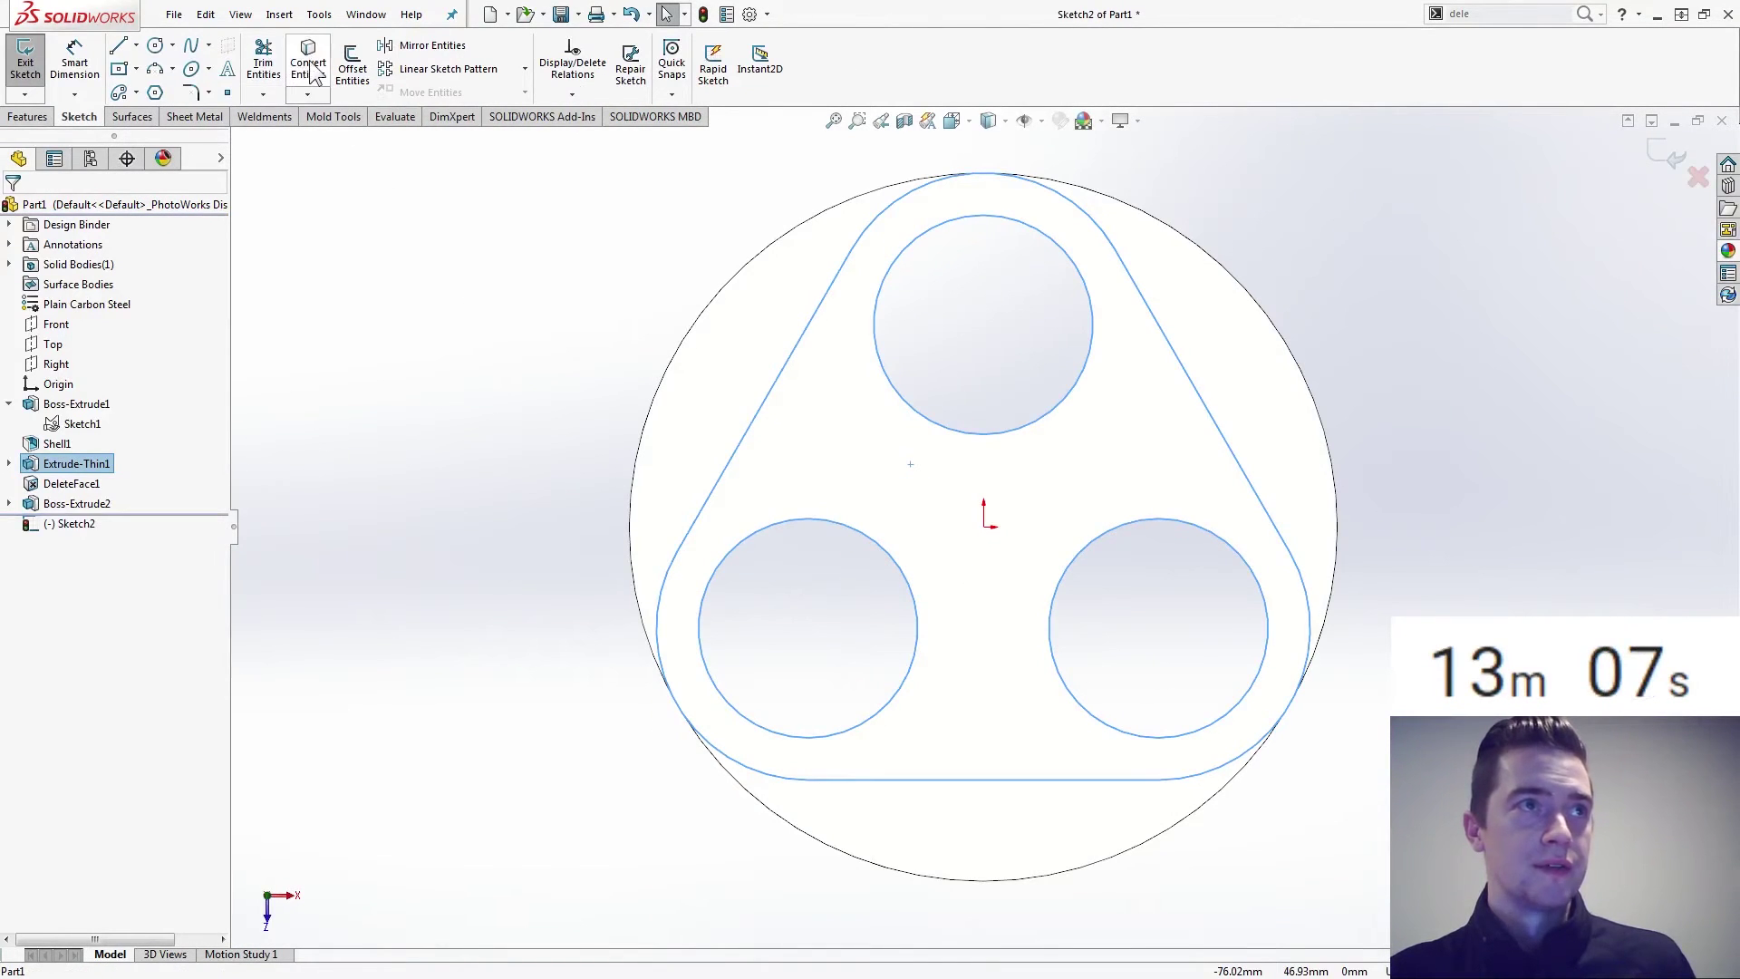
{"action": "left_click", "coordinate": [344, 72]}
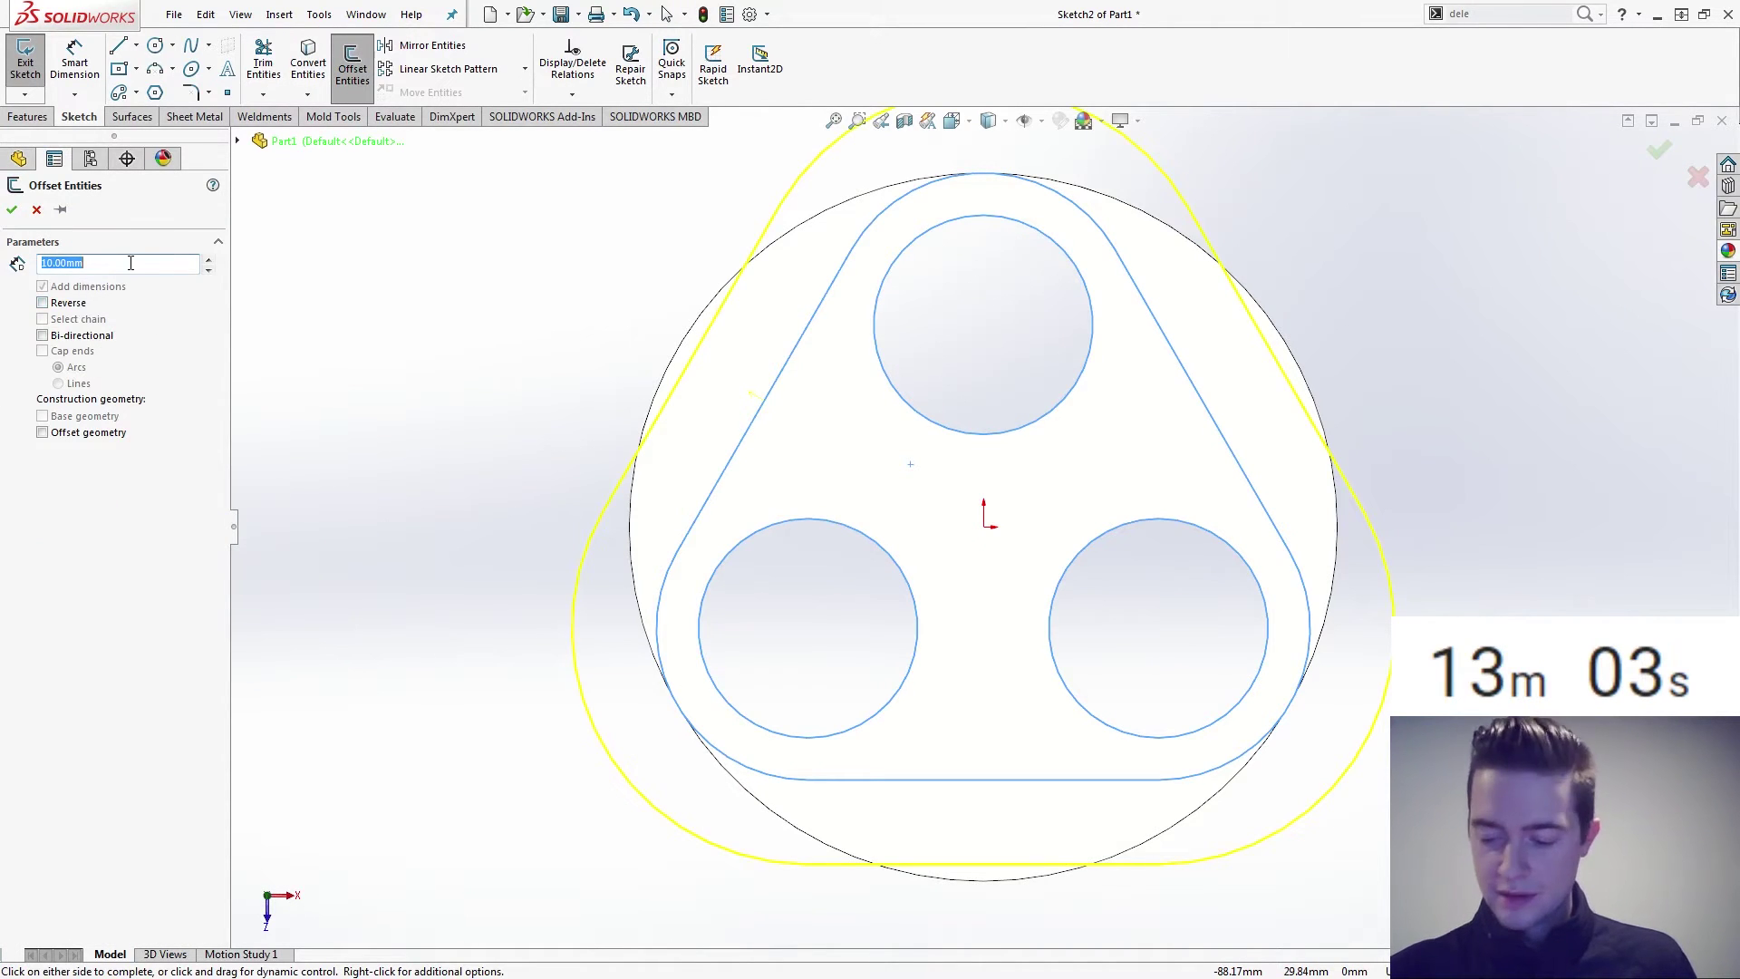
{"action": "type", "text": "3"}
{"action": "key", "text": "Return"}
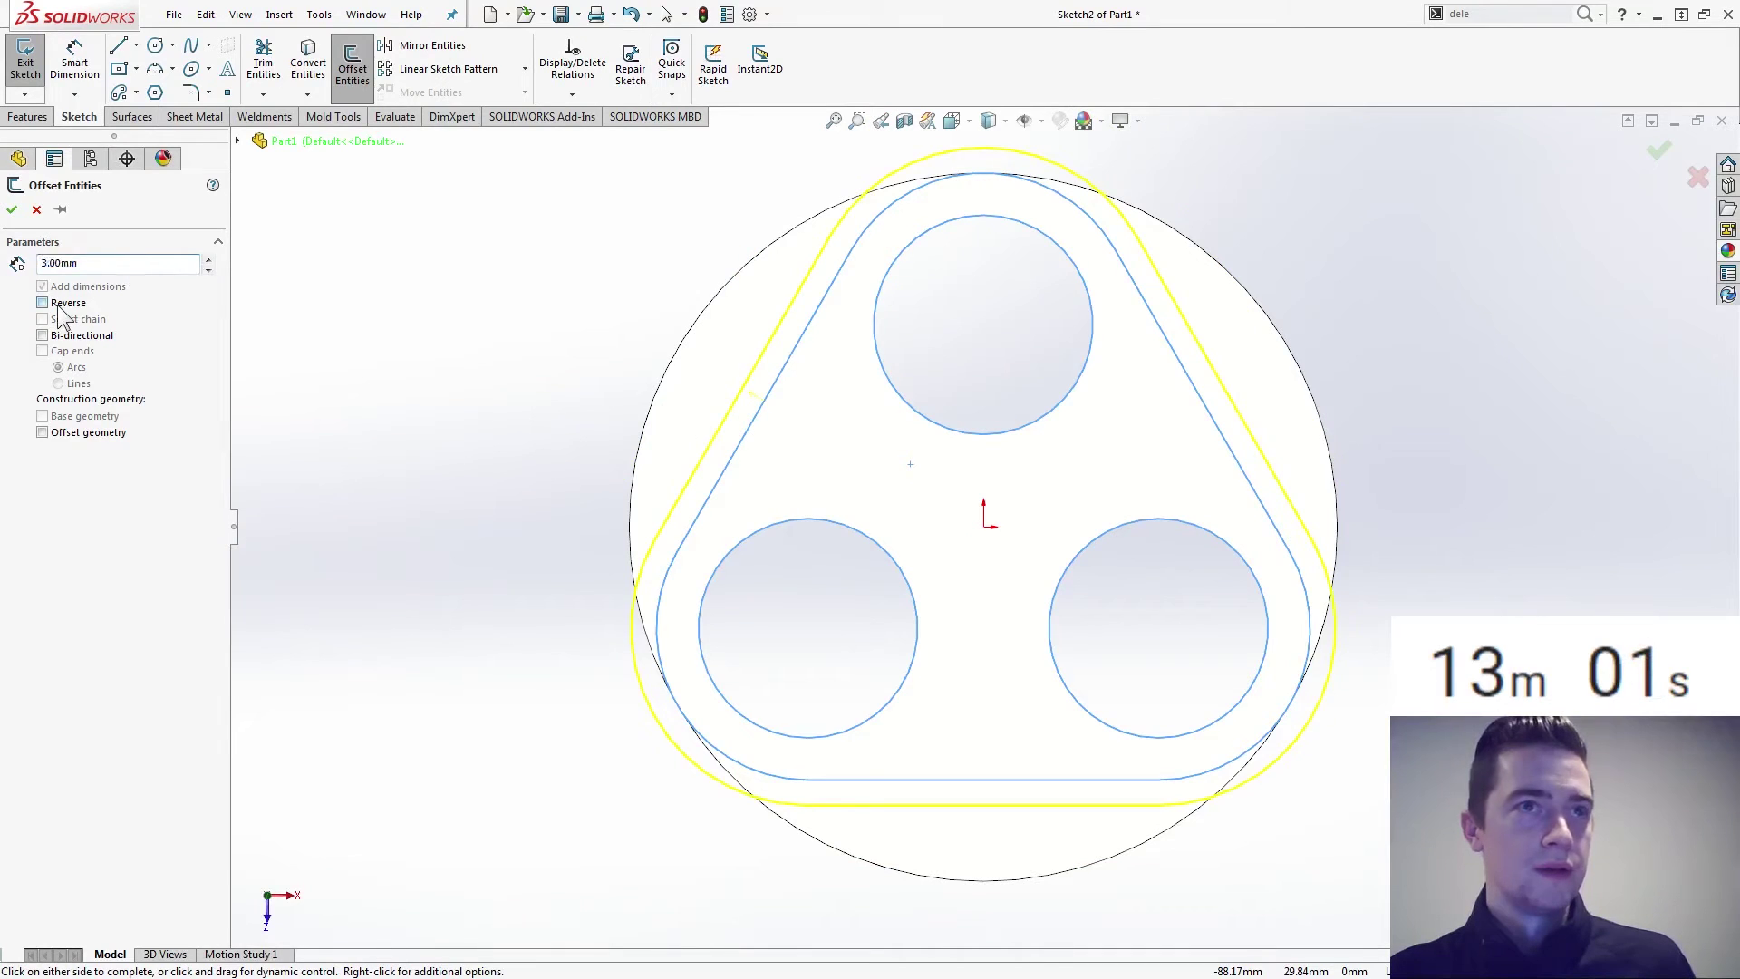
{"action": "left_click", "coordinate": [42, 303]}
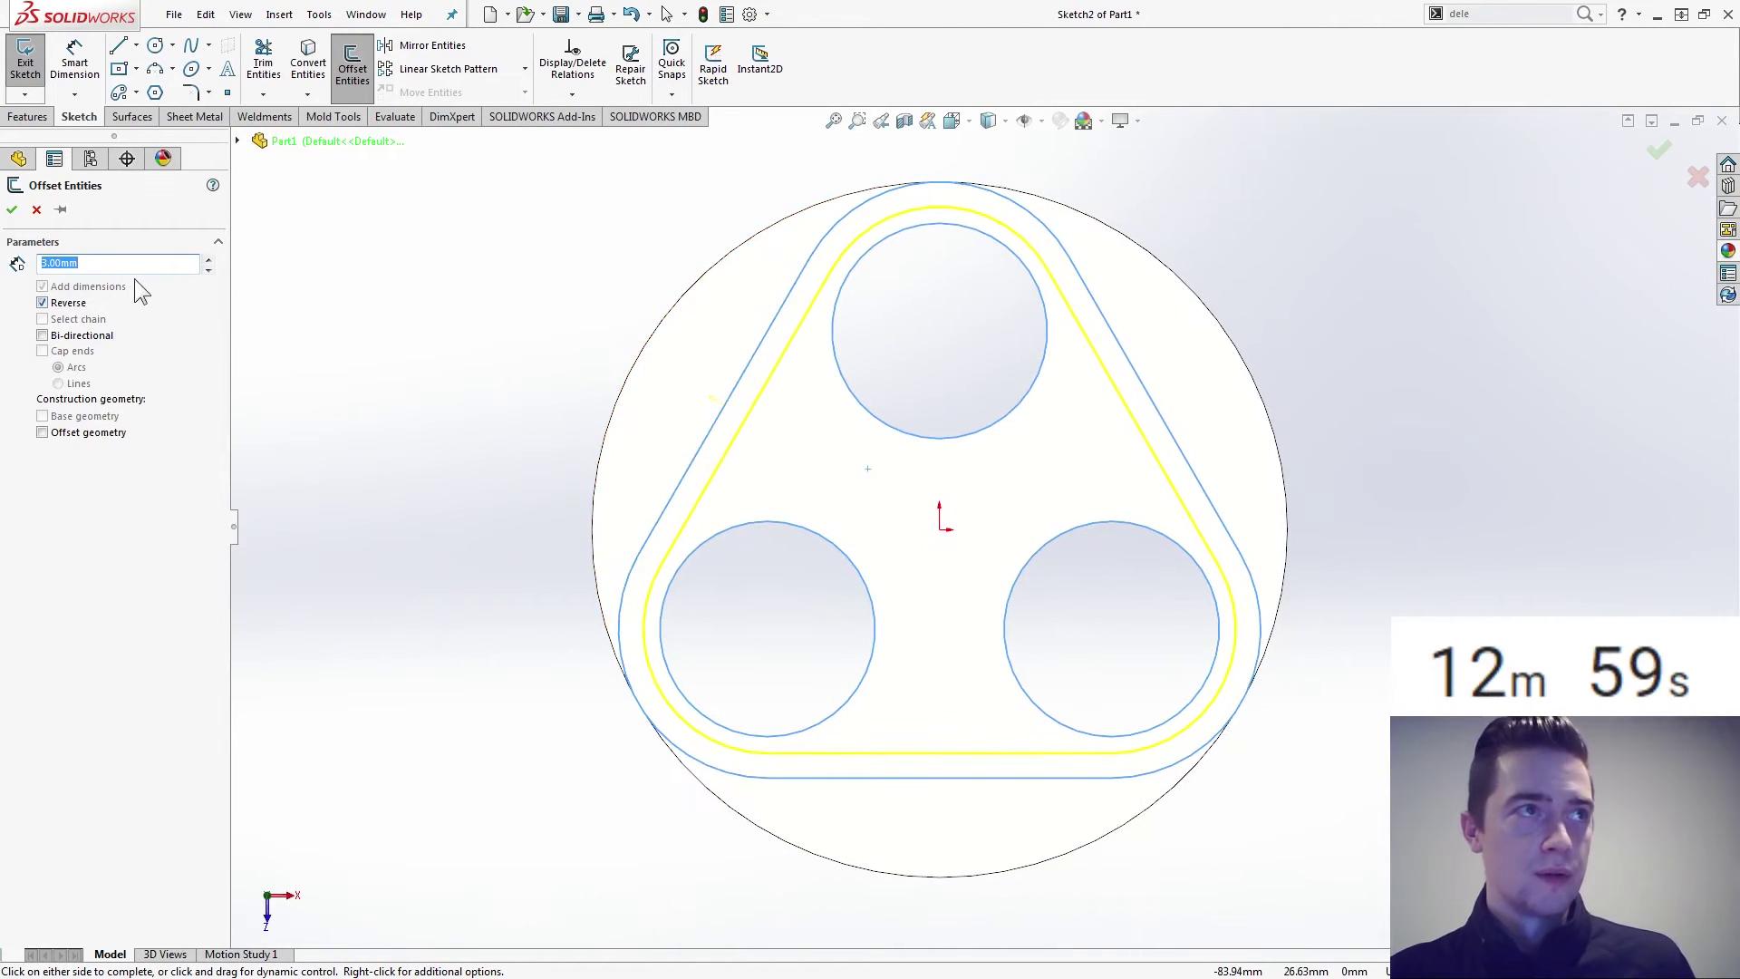
{"action": "left_click", "coordinate": [37, 211]}
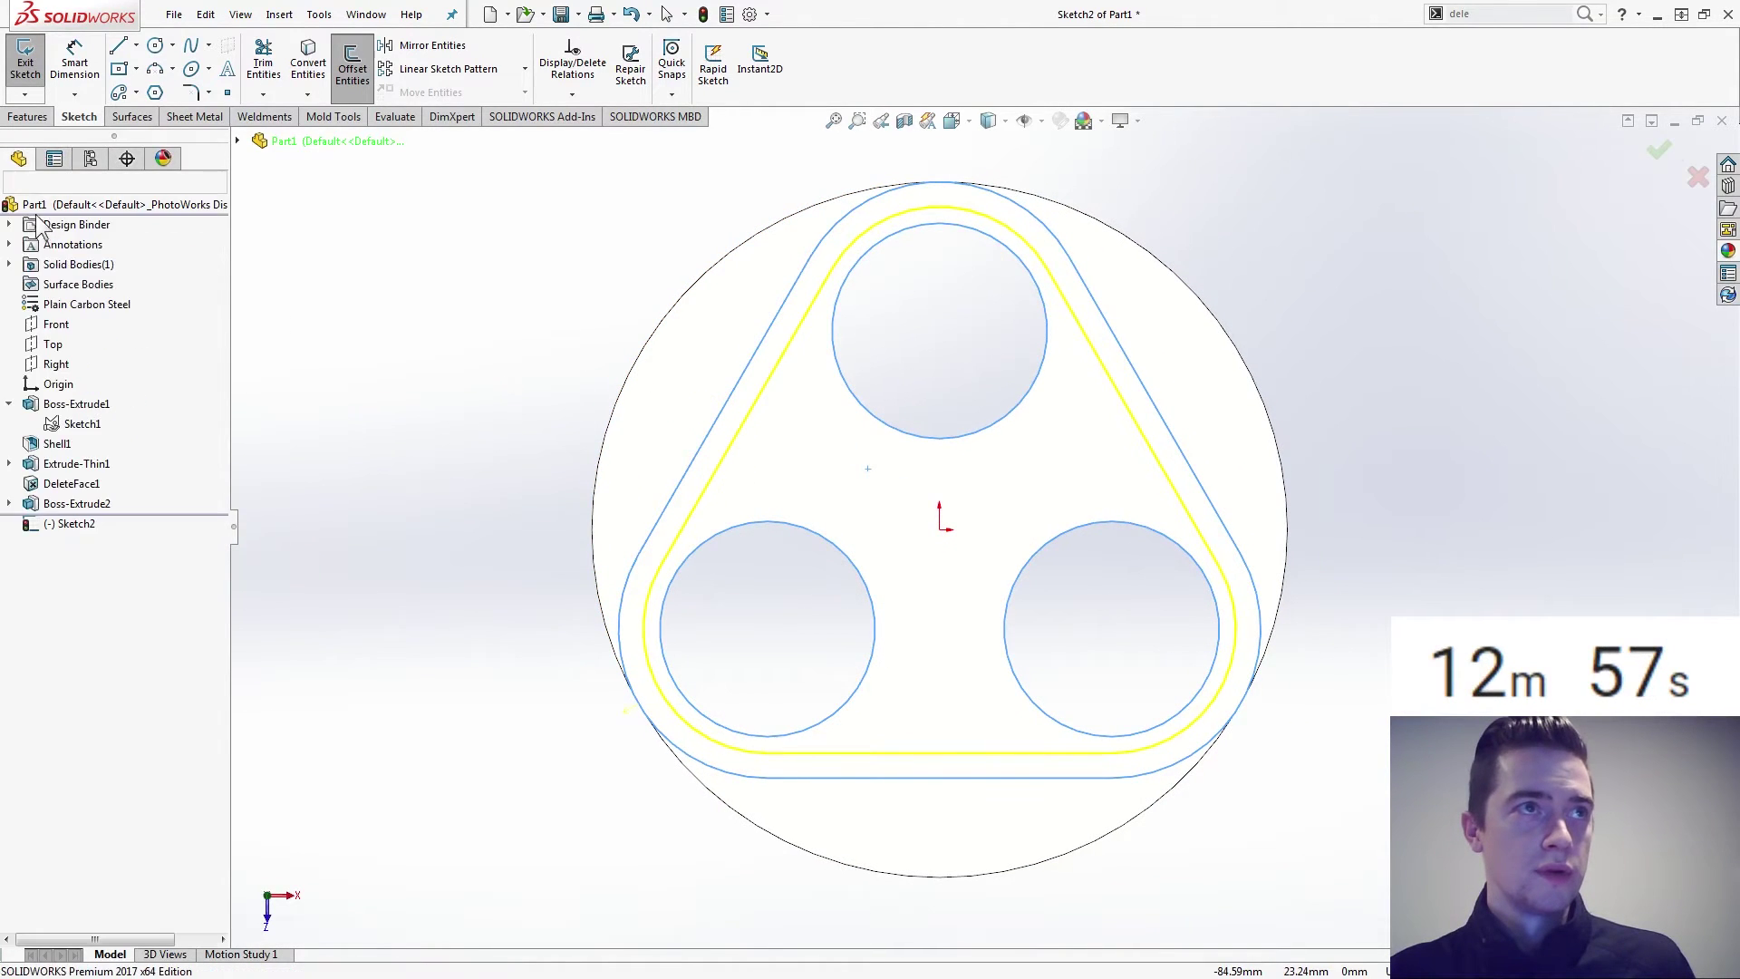
Try to offset the three hole edges and the boss outline together by 3 mm with the direction reversed.
{"action": "left_click", "coordinate": [367, 86]}
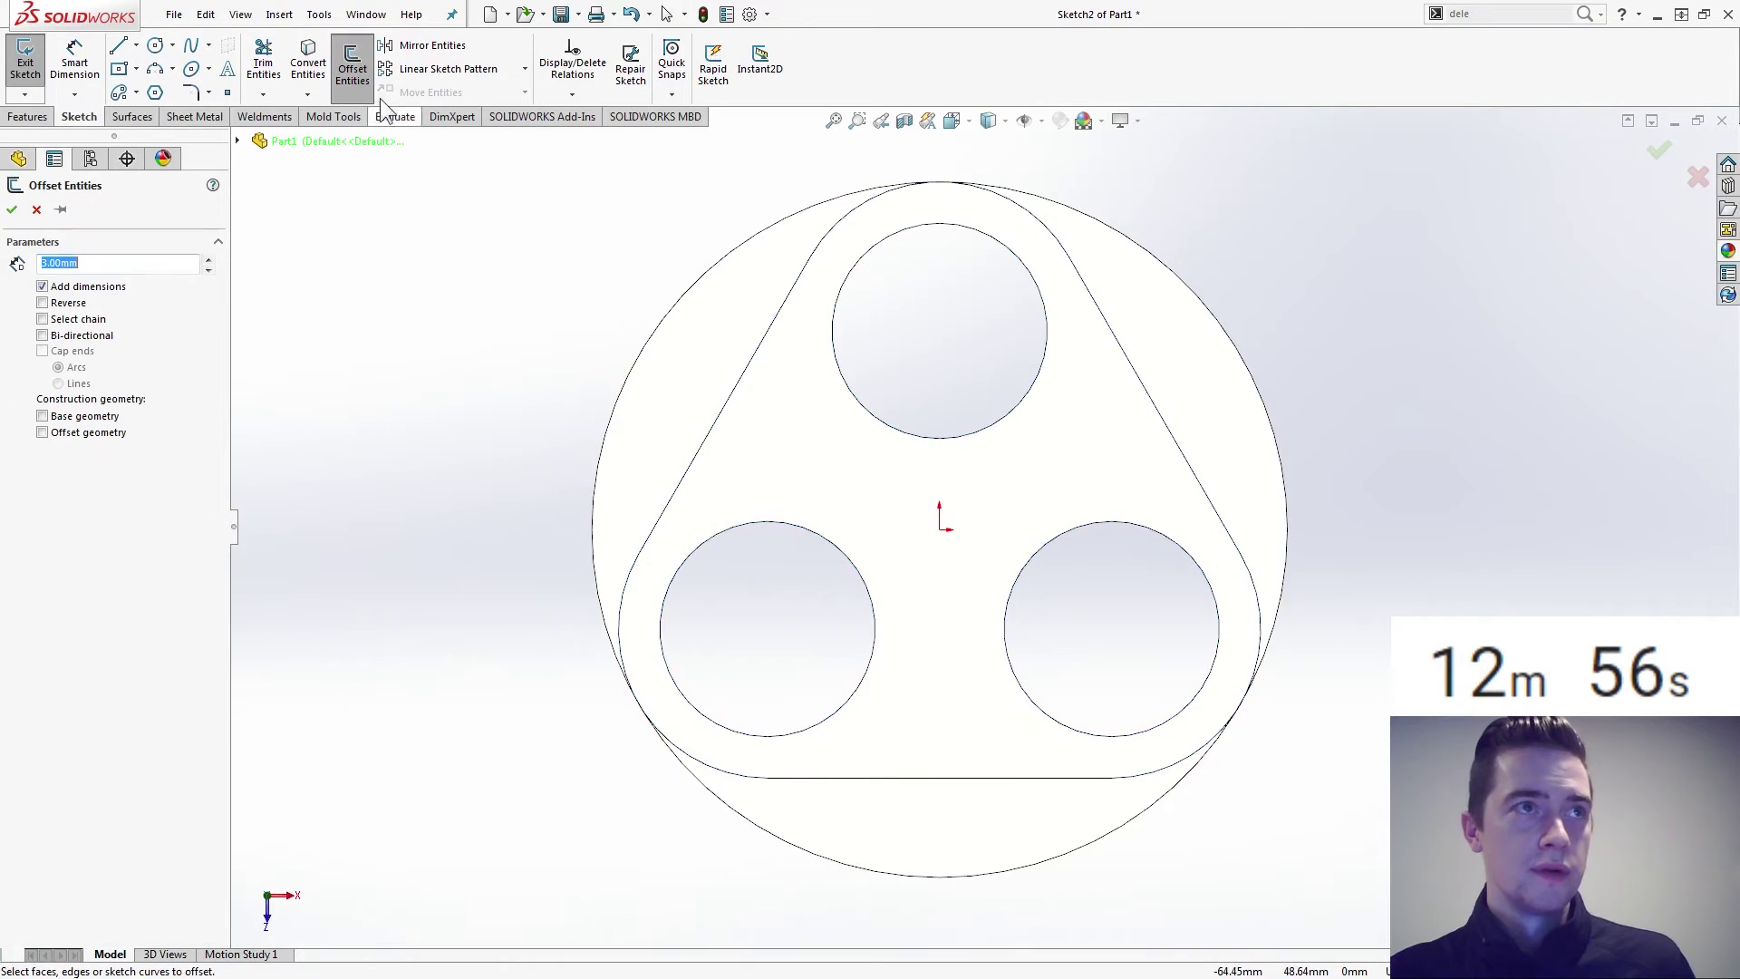
{"action": "left_click", "coordinate": [864, 405]}
{"action": "left_click", "coordinate": [844, 555]}
{"action": "left_click", "coordinate": [1020, 578]}
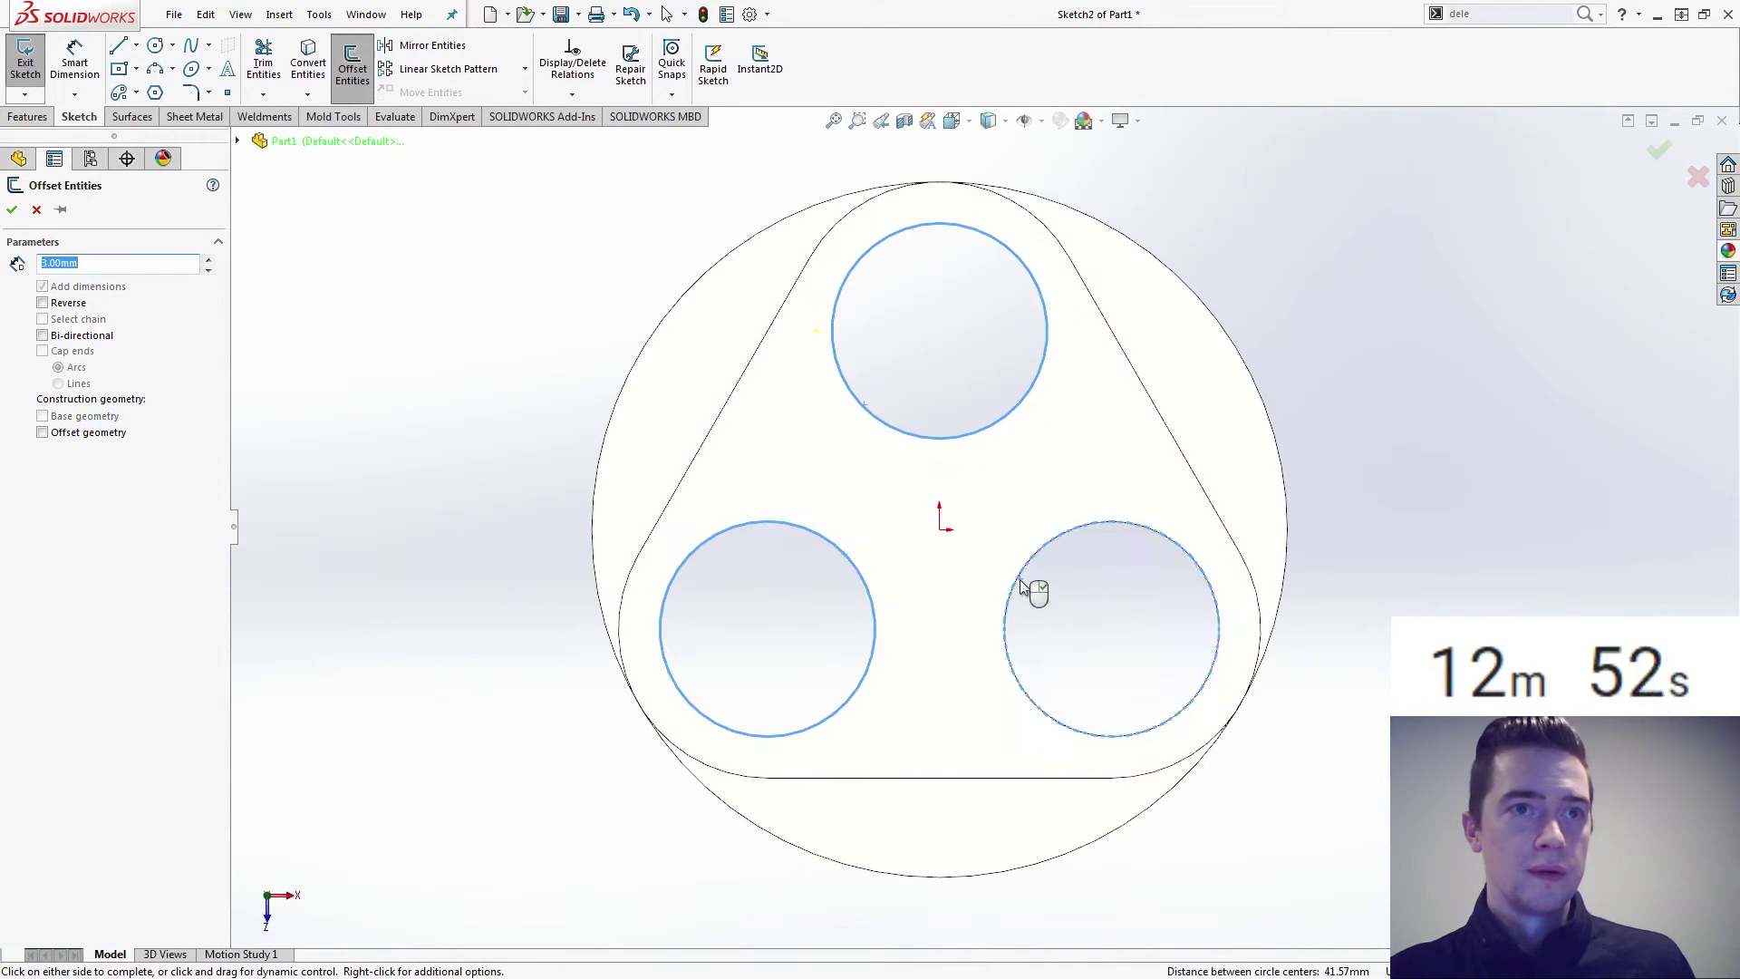
{"action": "right_click", "coordinate": [707, 447]}
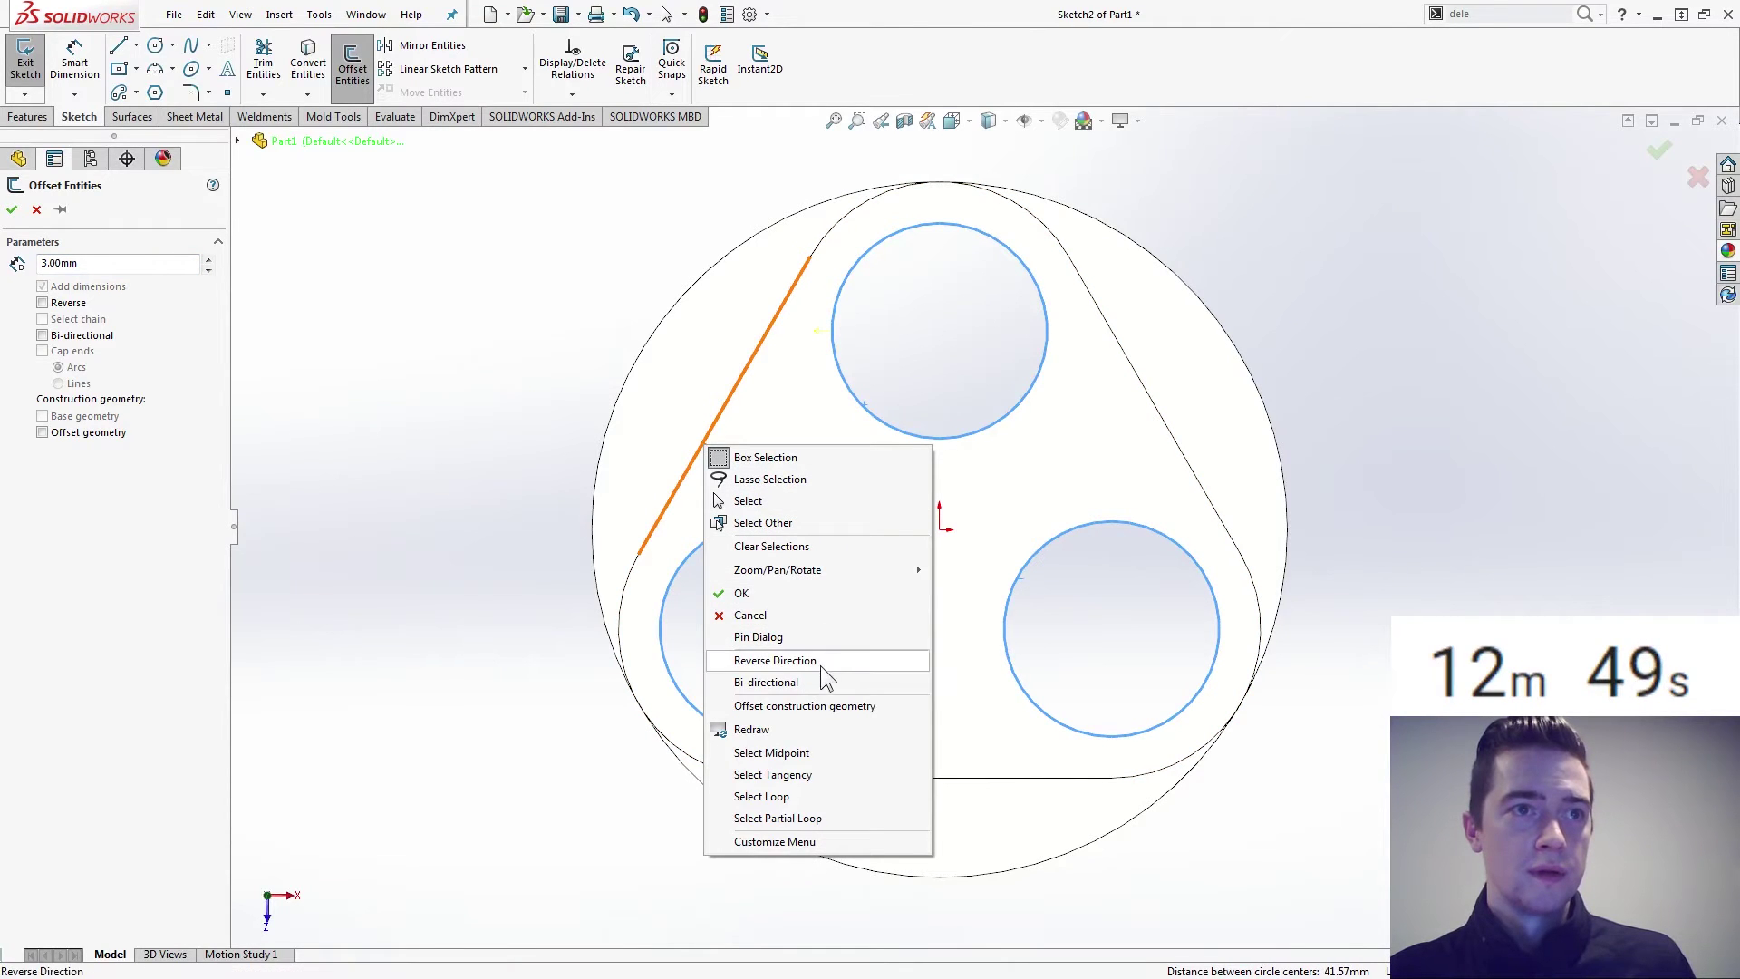
{"action": "left_click", "coordinate": [772, 775]}
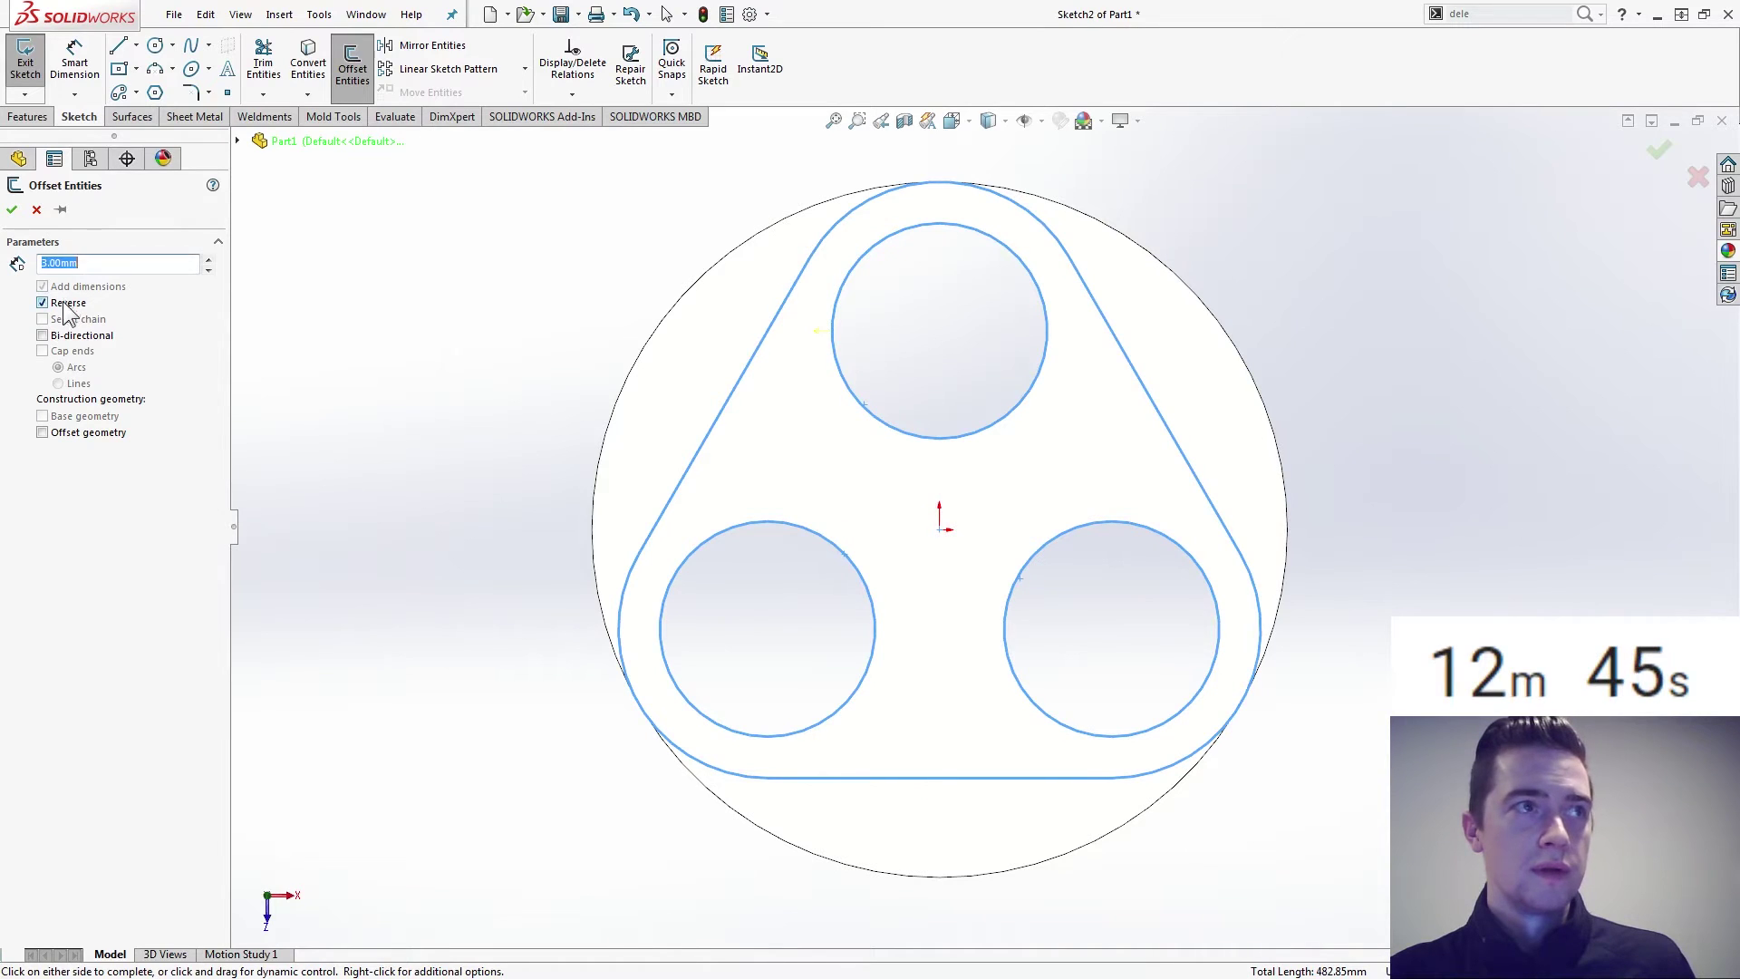
{"action": "left_click", "coordinate": [37, 211]}
{"action": "key", "text": "ctrl+shift+z"}
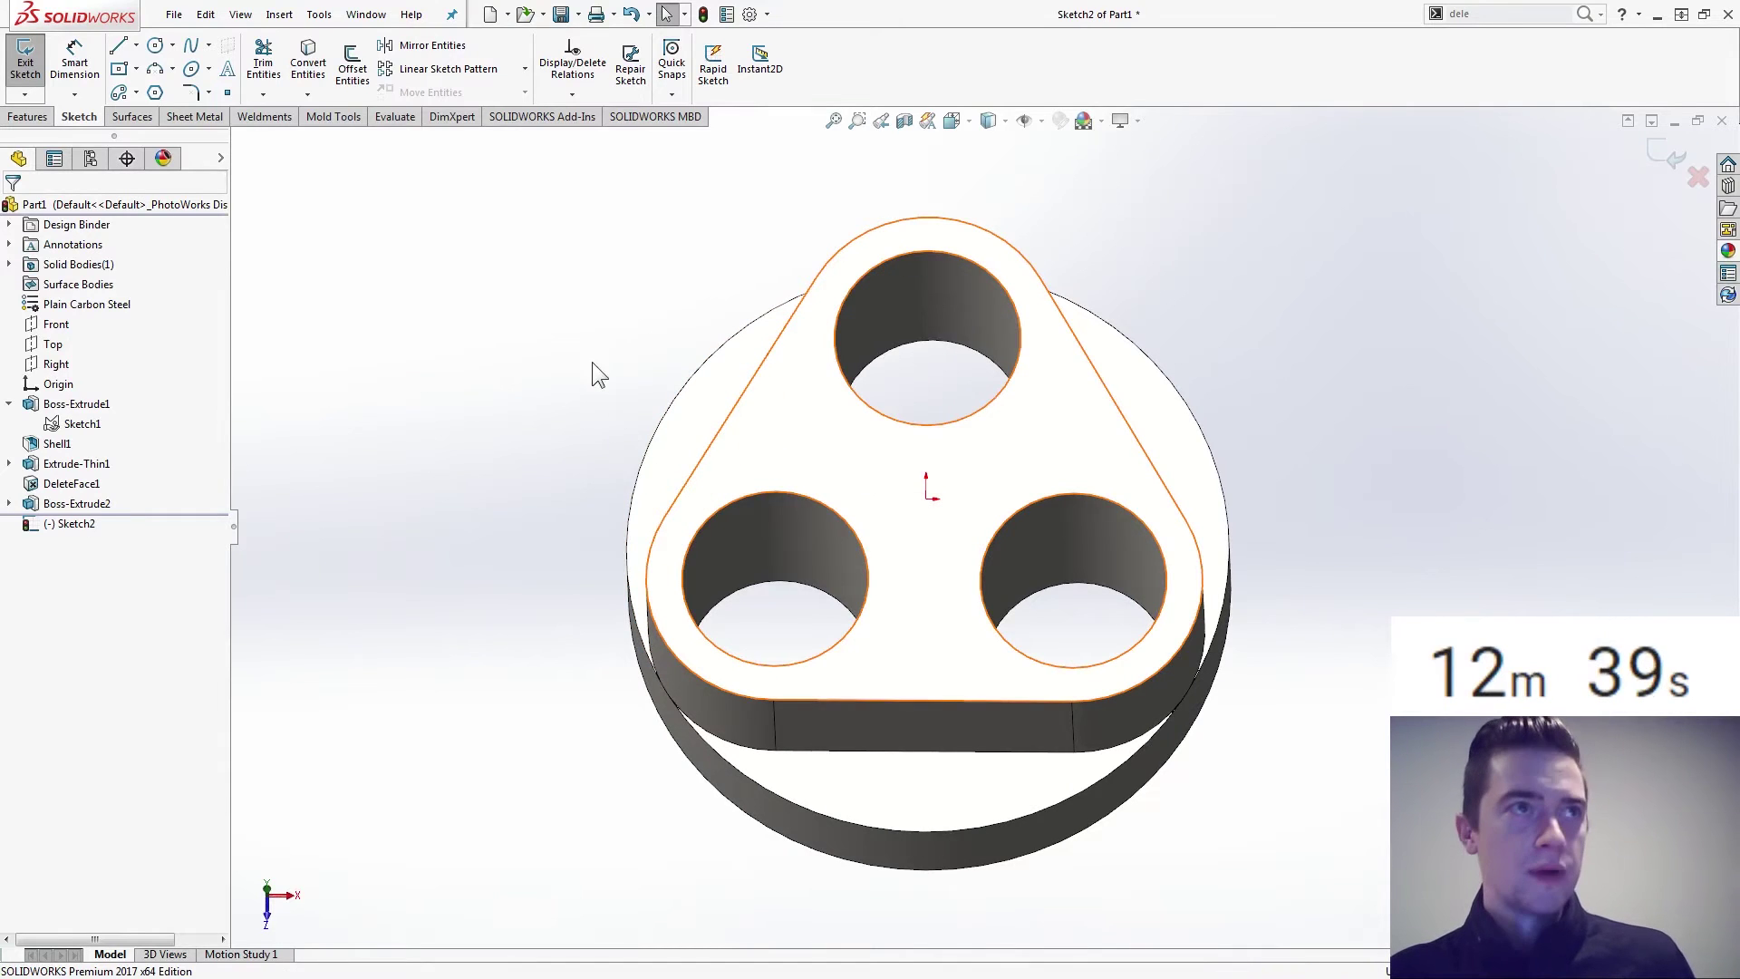
{"action": "left_click", "coordinate": [57, 502]}
{"action": "key", "text": "Escape"}
{"action": "right_click", "coordinate": [60, 508]}
{"action": "key", "text": "Escape"}
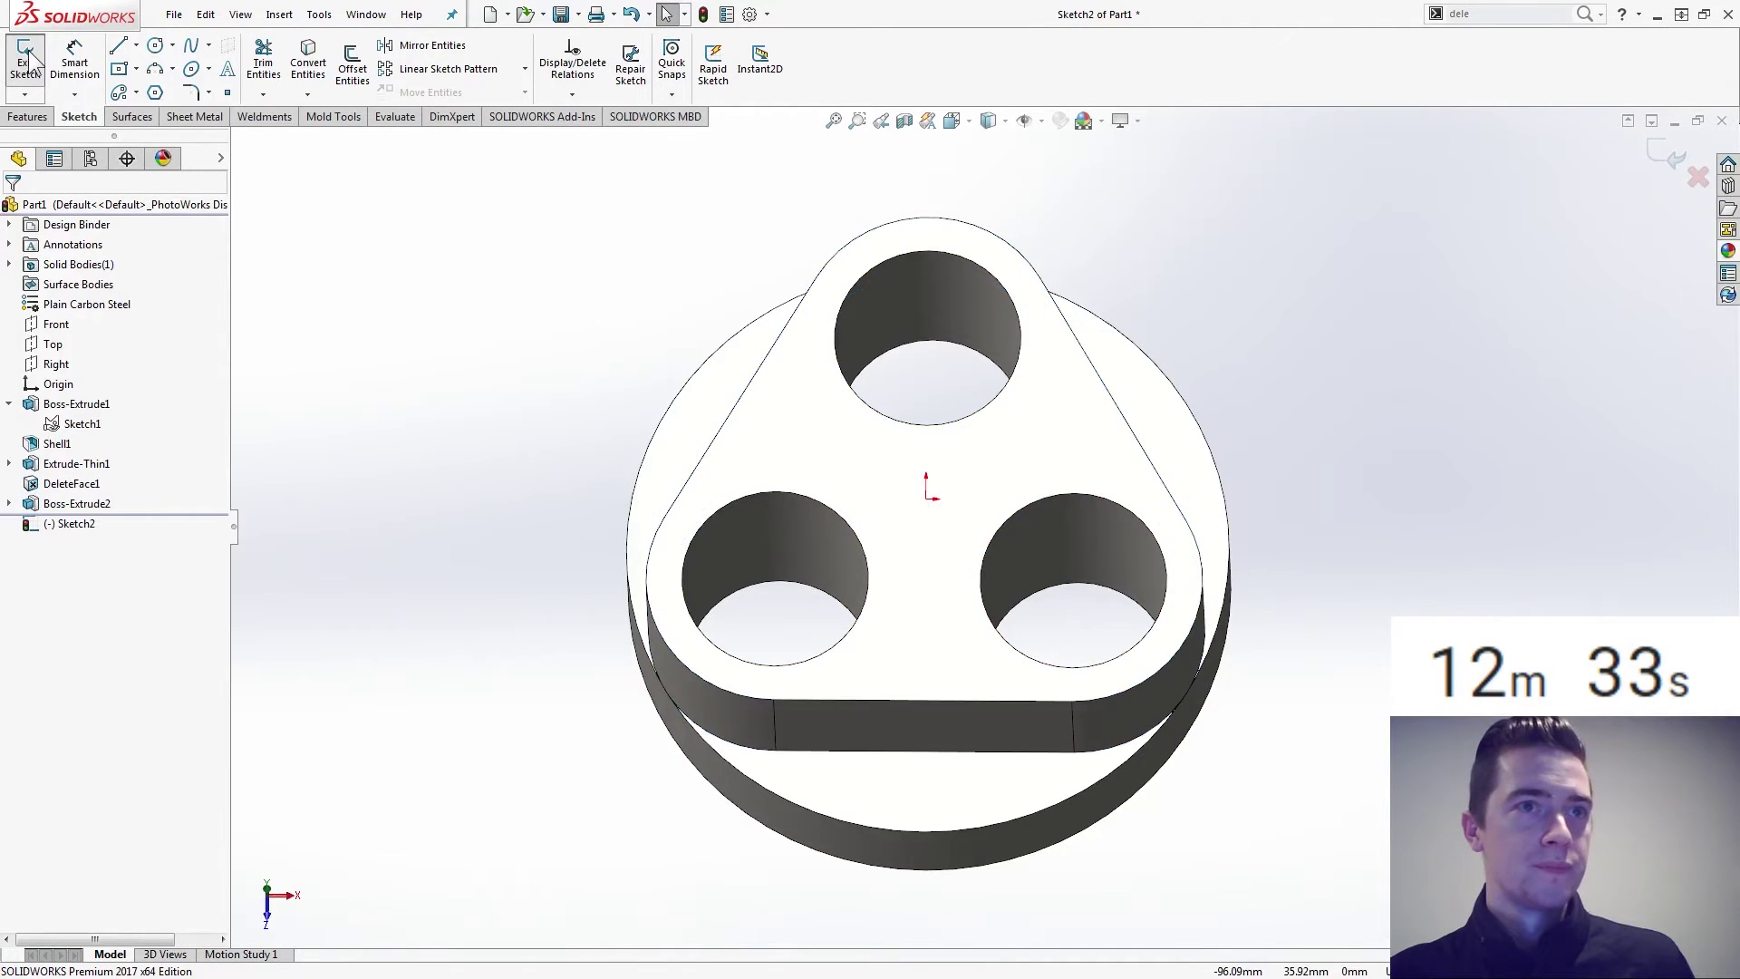
Leave the open sketch and turn off the Merge result option of the triangular boss's extrusion.
{"action": "left_click", "coordinate": [25, 61]}
{"action": "left_click", "coordinate": [85, 504]}
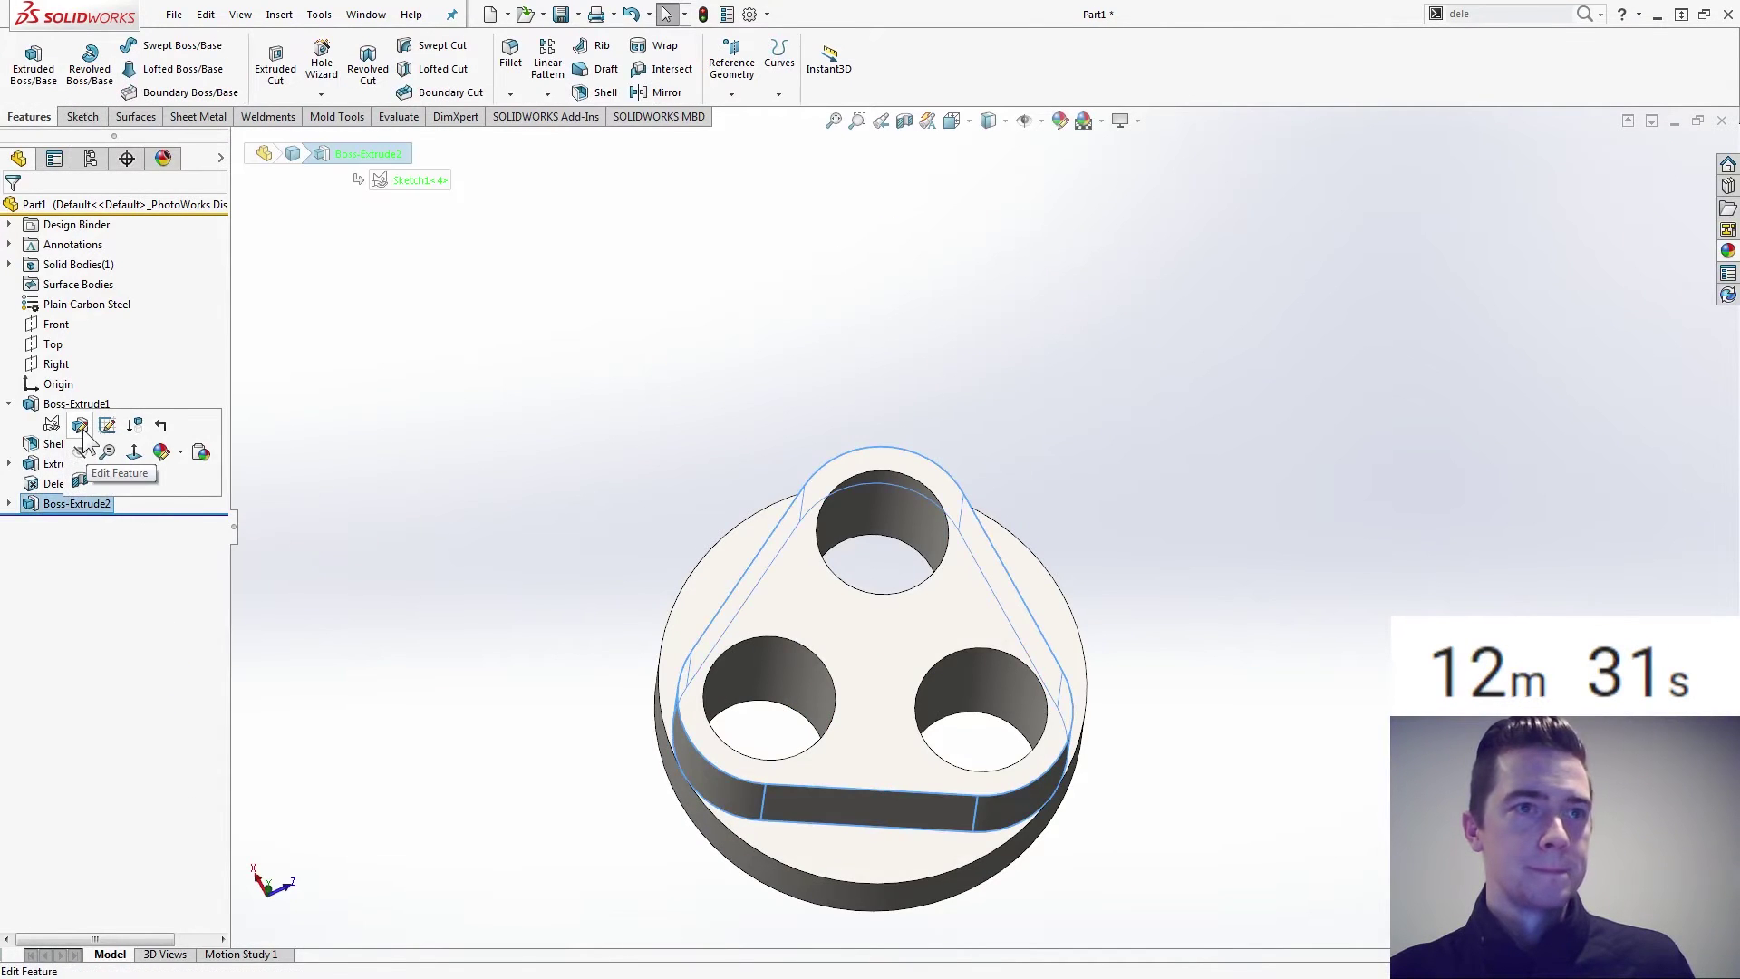
{"action": "left_click", "coordinate": [90, 426]}
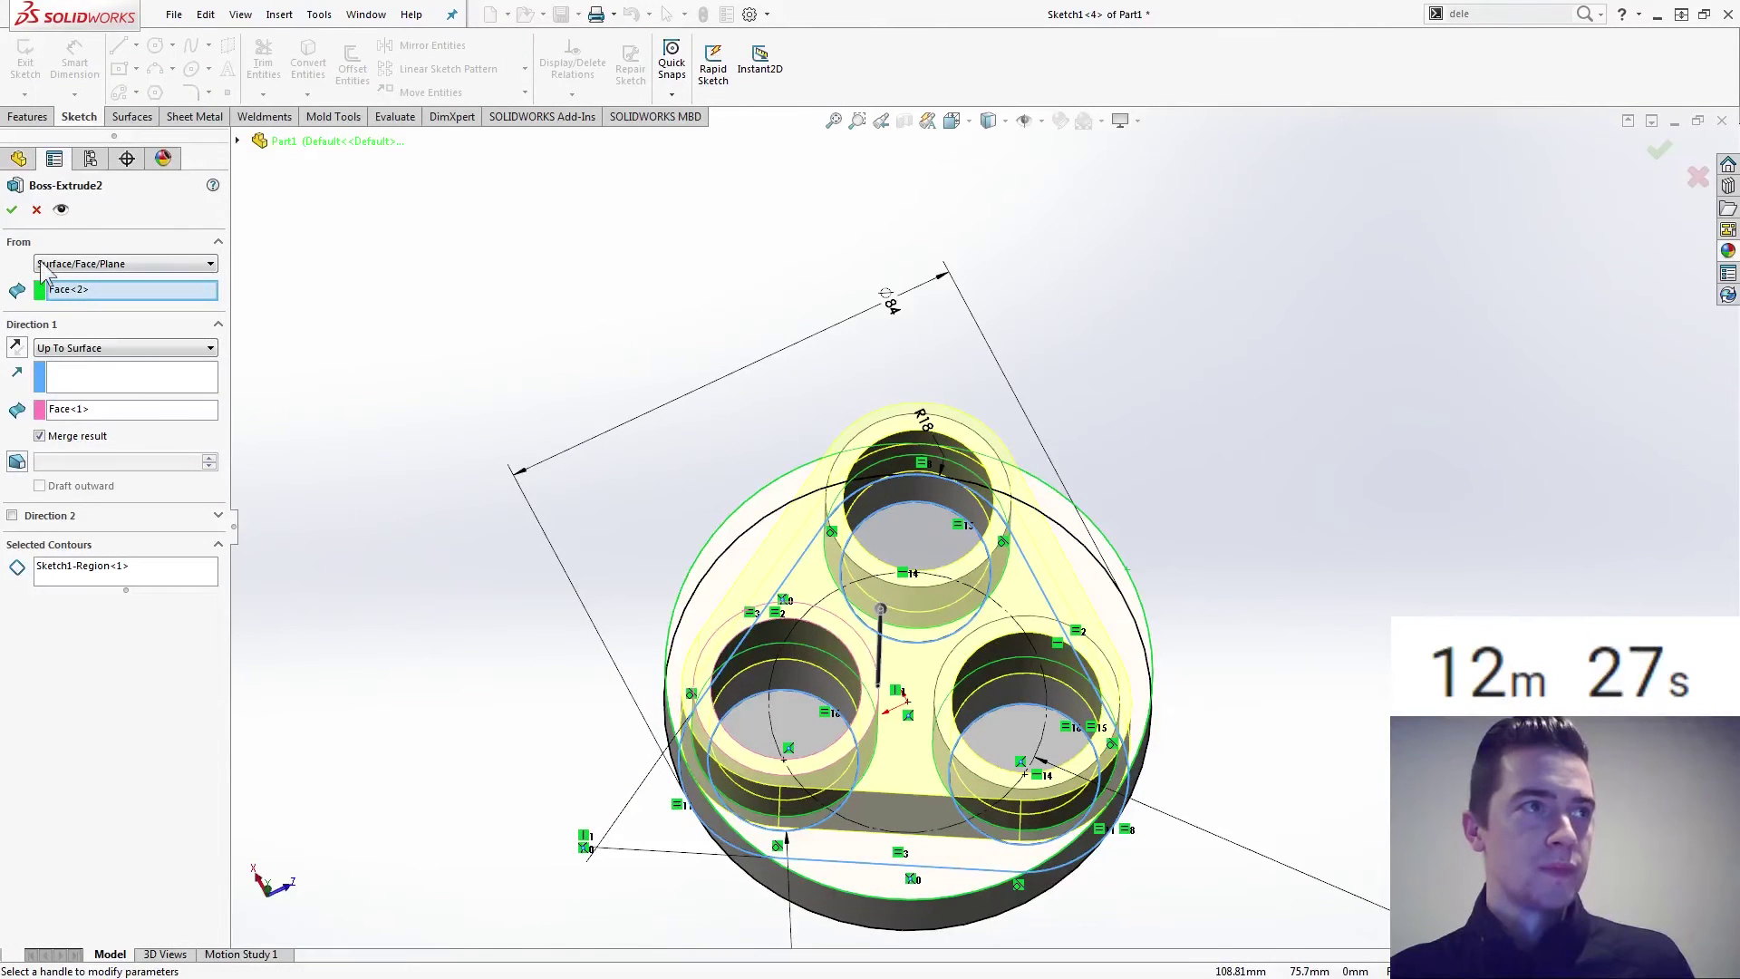
{"action": "left_click", "coordinate": [51, 441]}
{"action": "left_click", "coordinate": [13, 210]}
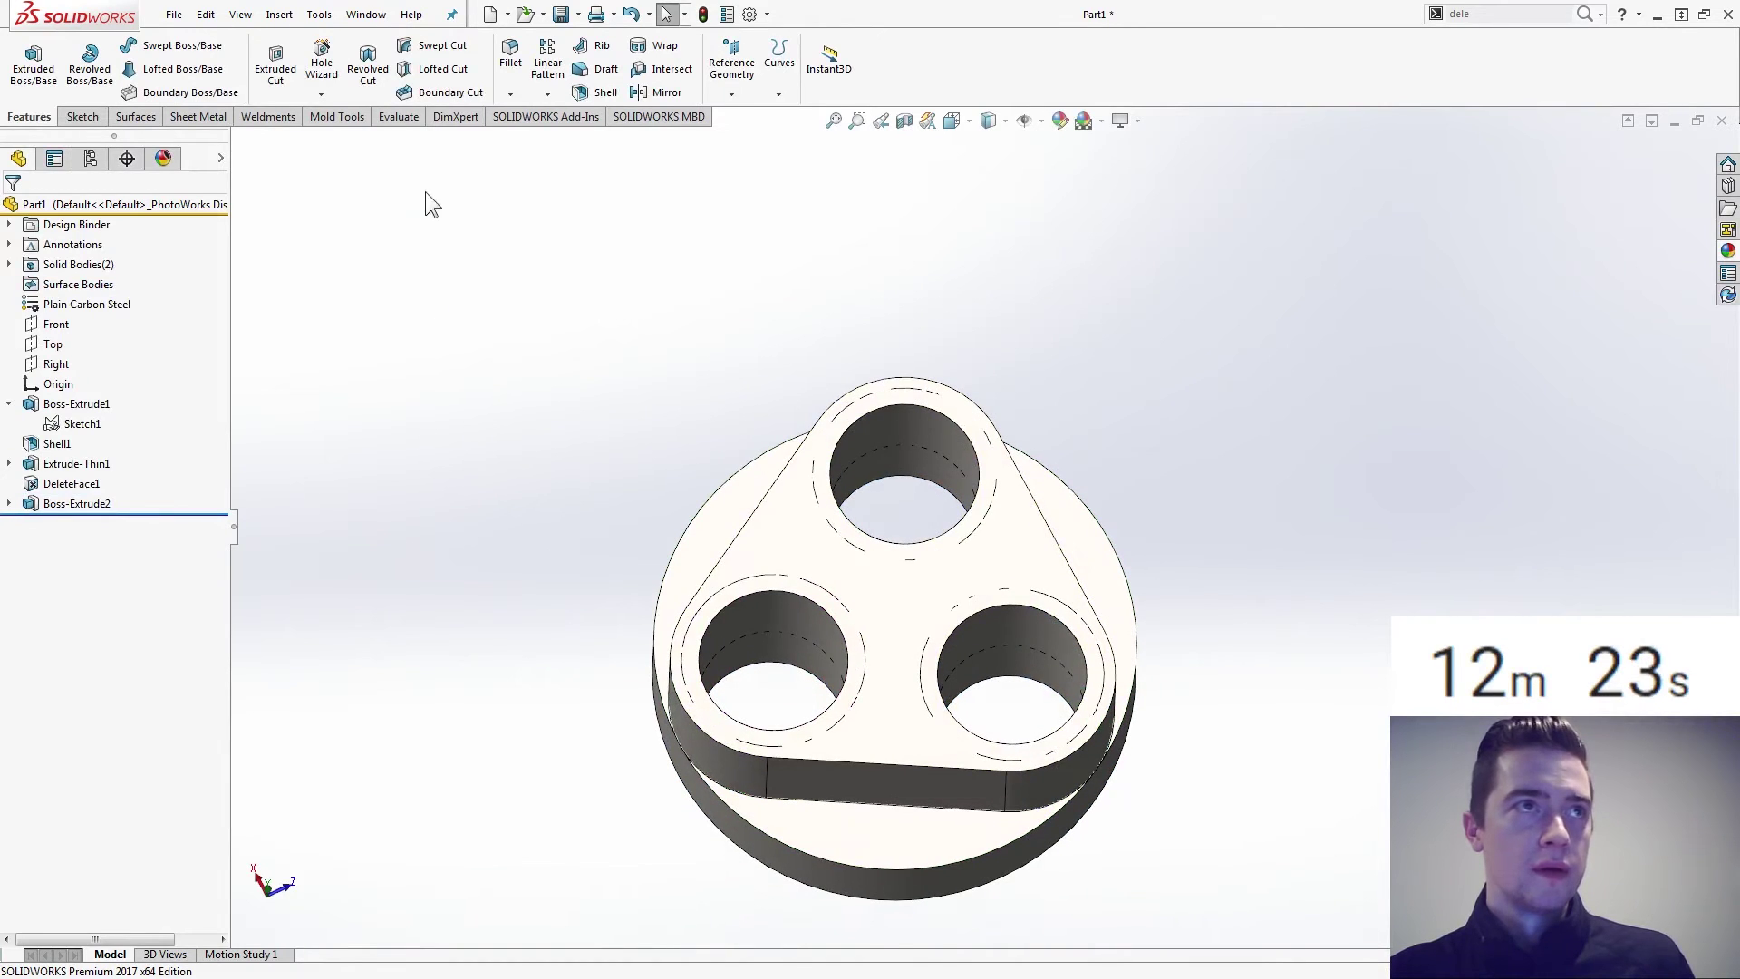
Turn the Merge result option of the triangular boss's extrusion back on.
{"action": "left_click", "coordinate": [76, 503]}
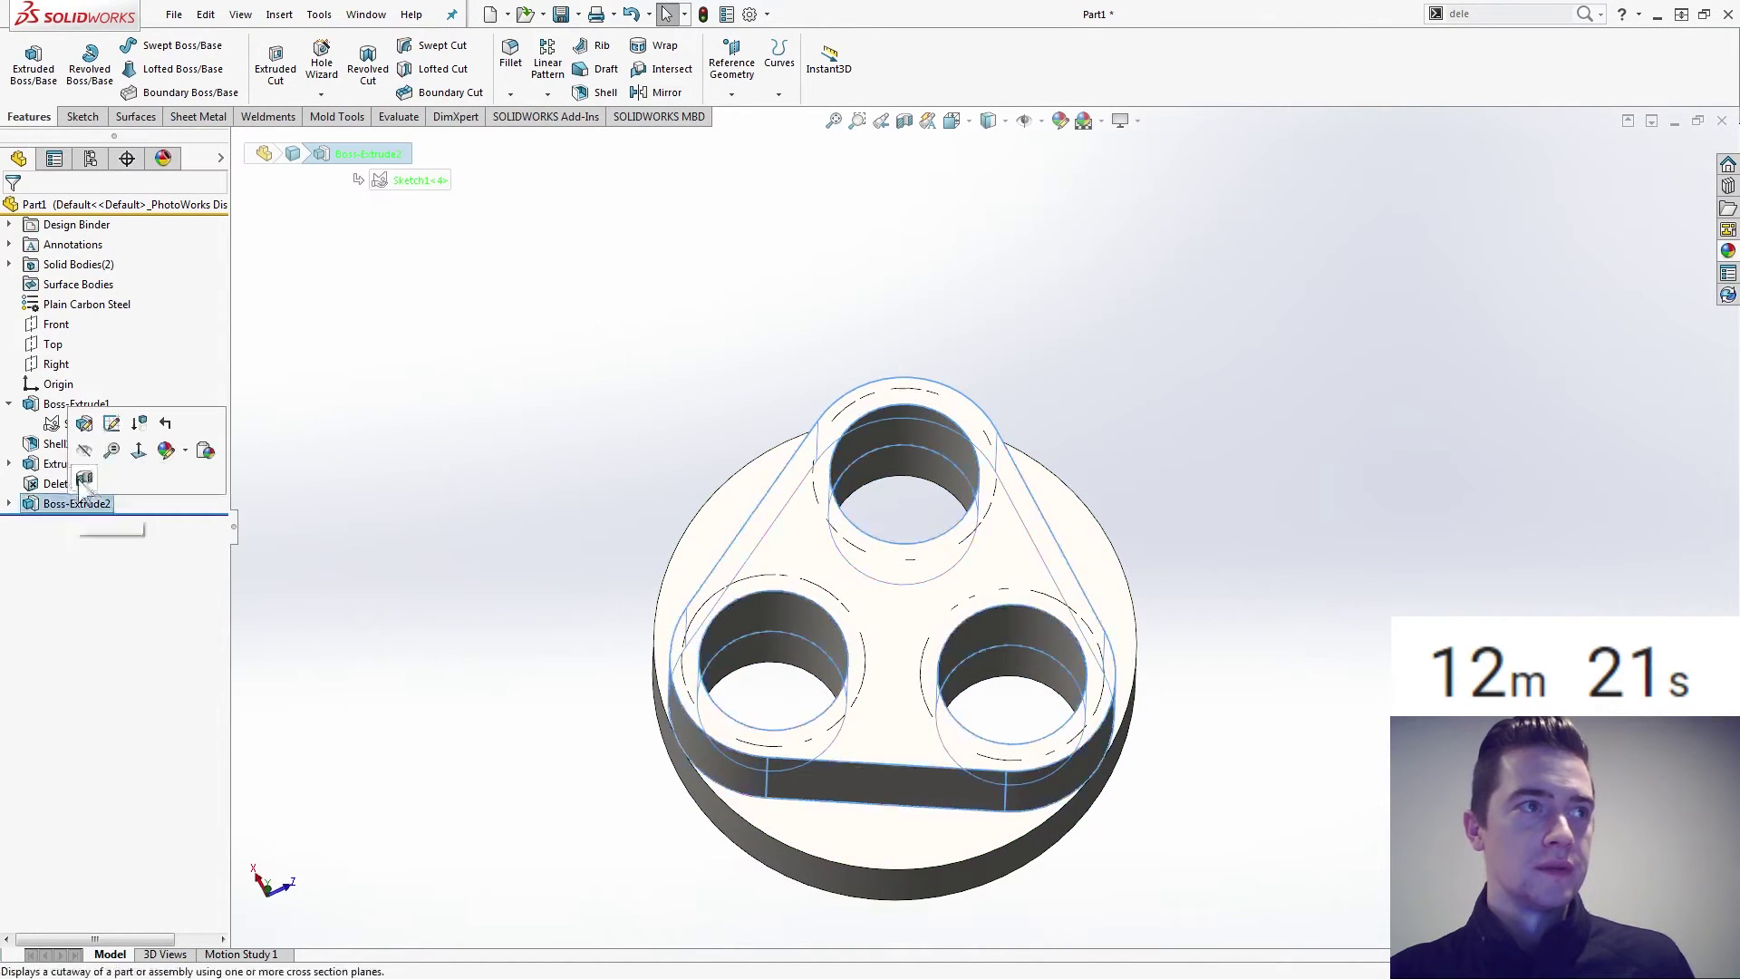
{"action": "left_click", "coordinate": [38, 425]}
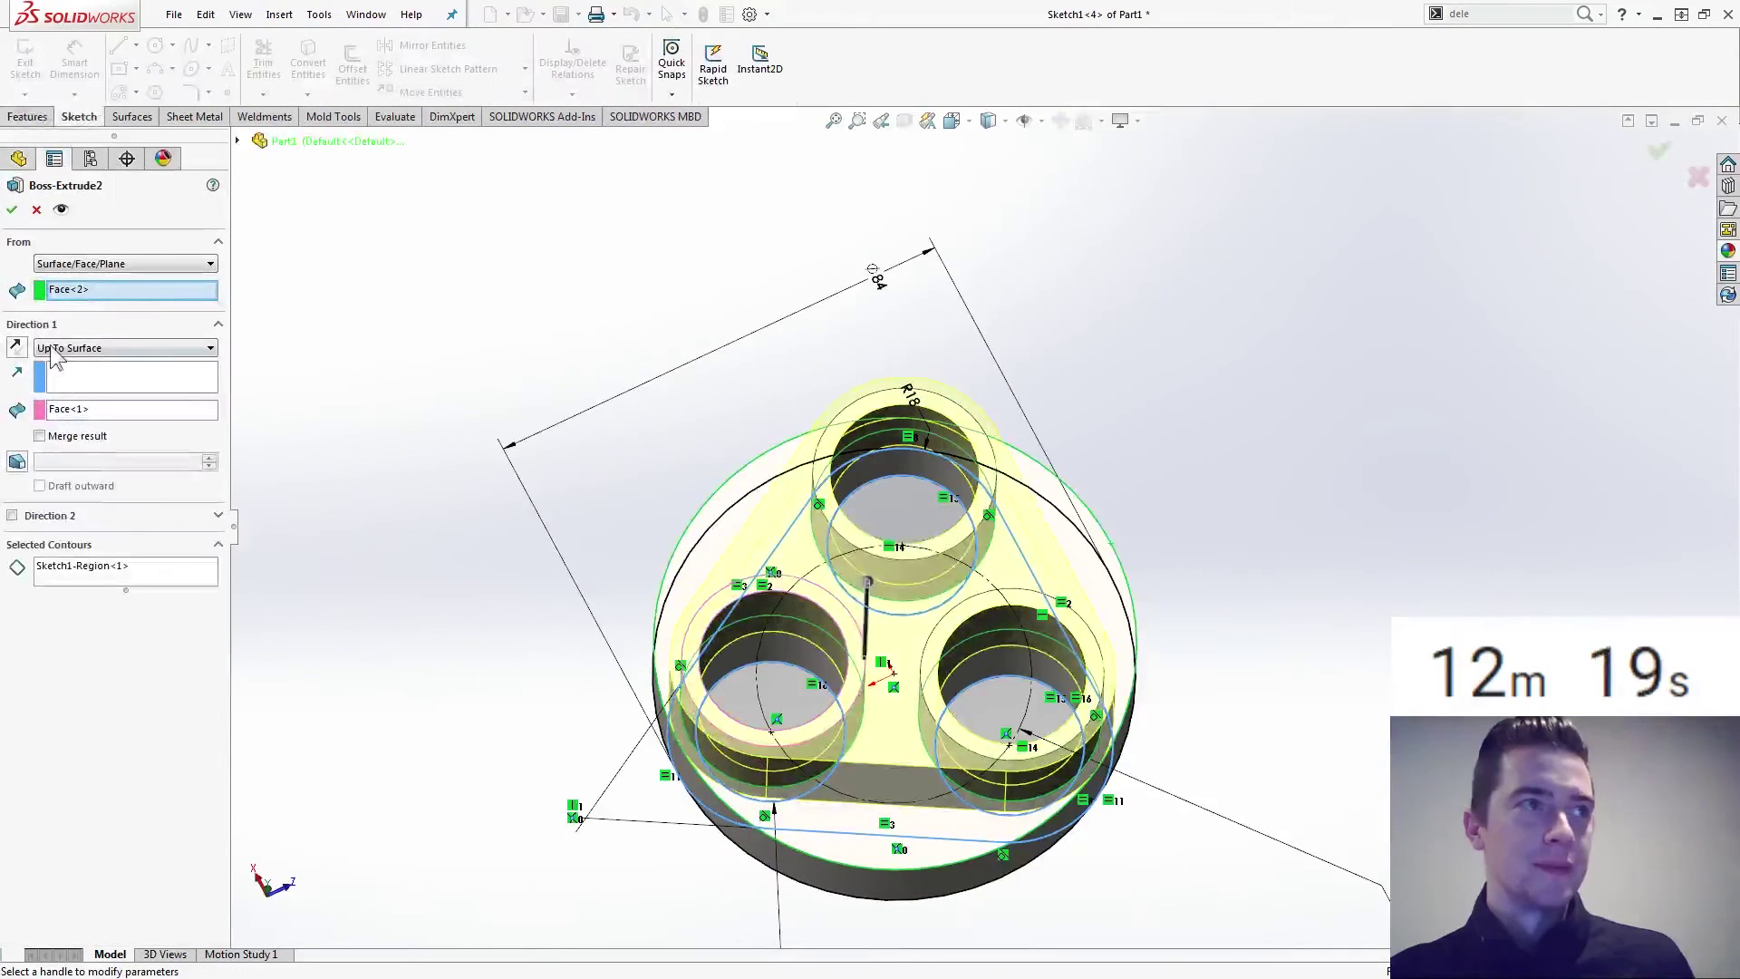
{"action": "left_click", "coordinate": [12, 210]}
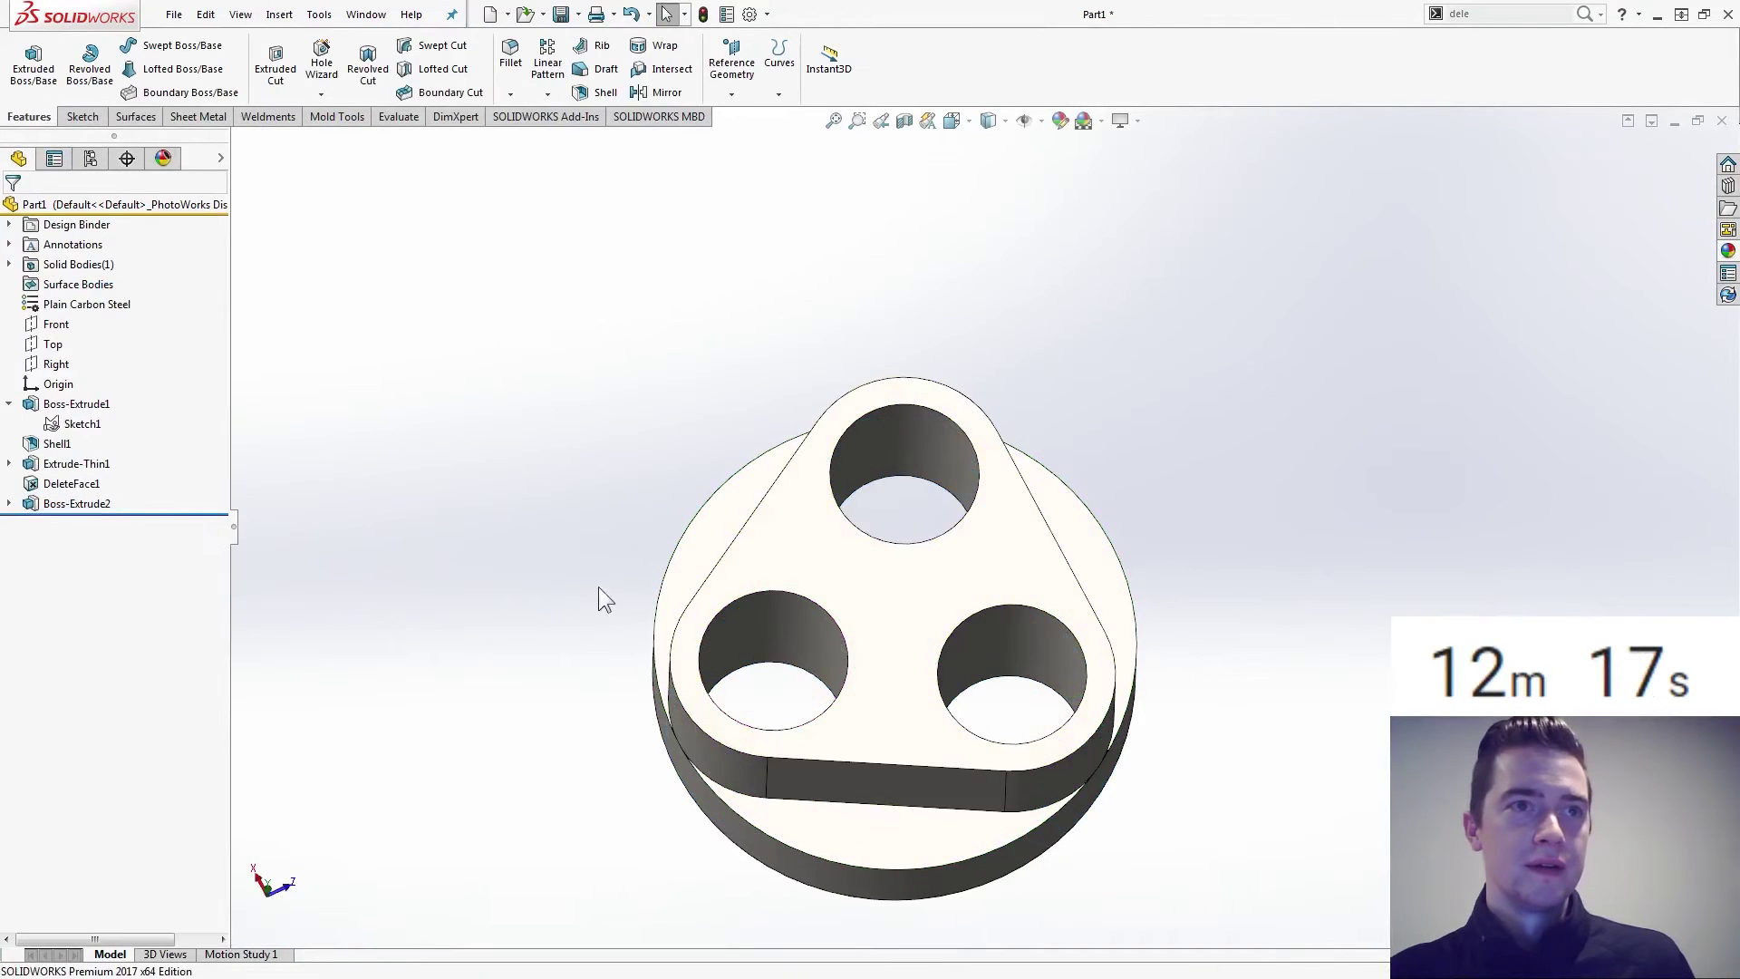
Try to shell the part with a 3 mm thickness, removing the triangular boss's top face.
{"action": "left_click", "coordinate": [847, 573]}
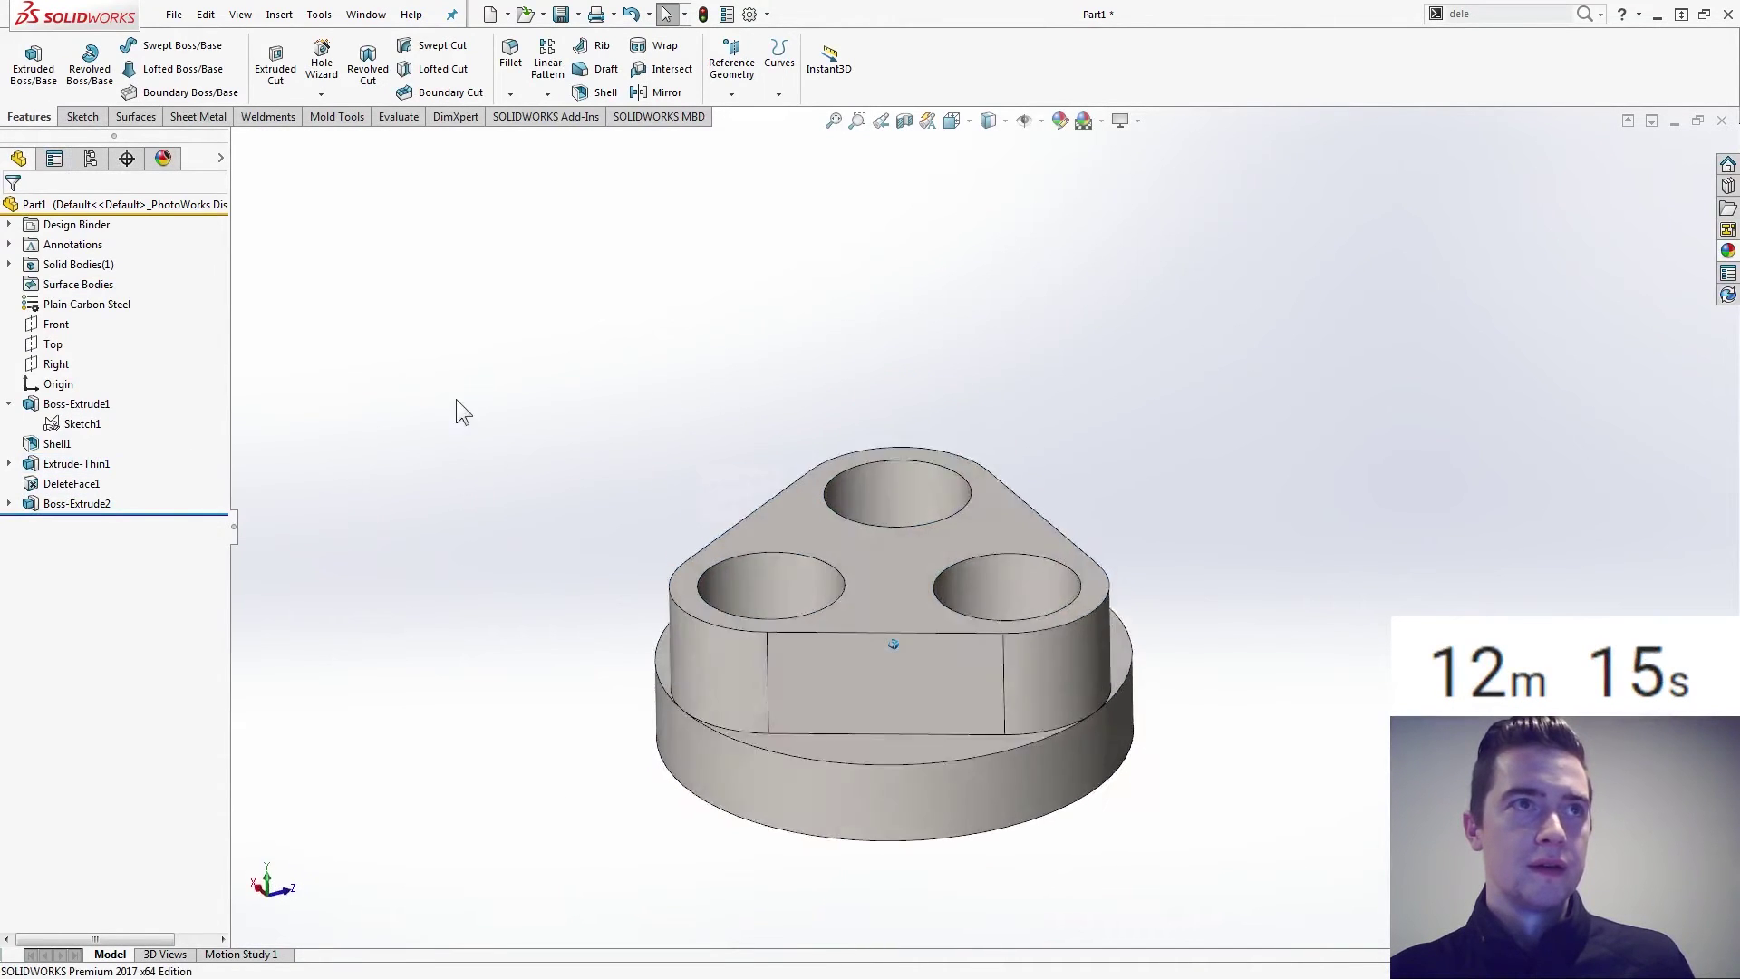
{"action": "left_click", "coordinate": [602, 92]}
{"action": "left_click", "coordinate": [852, 568]}
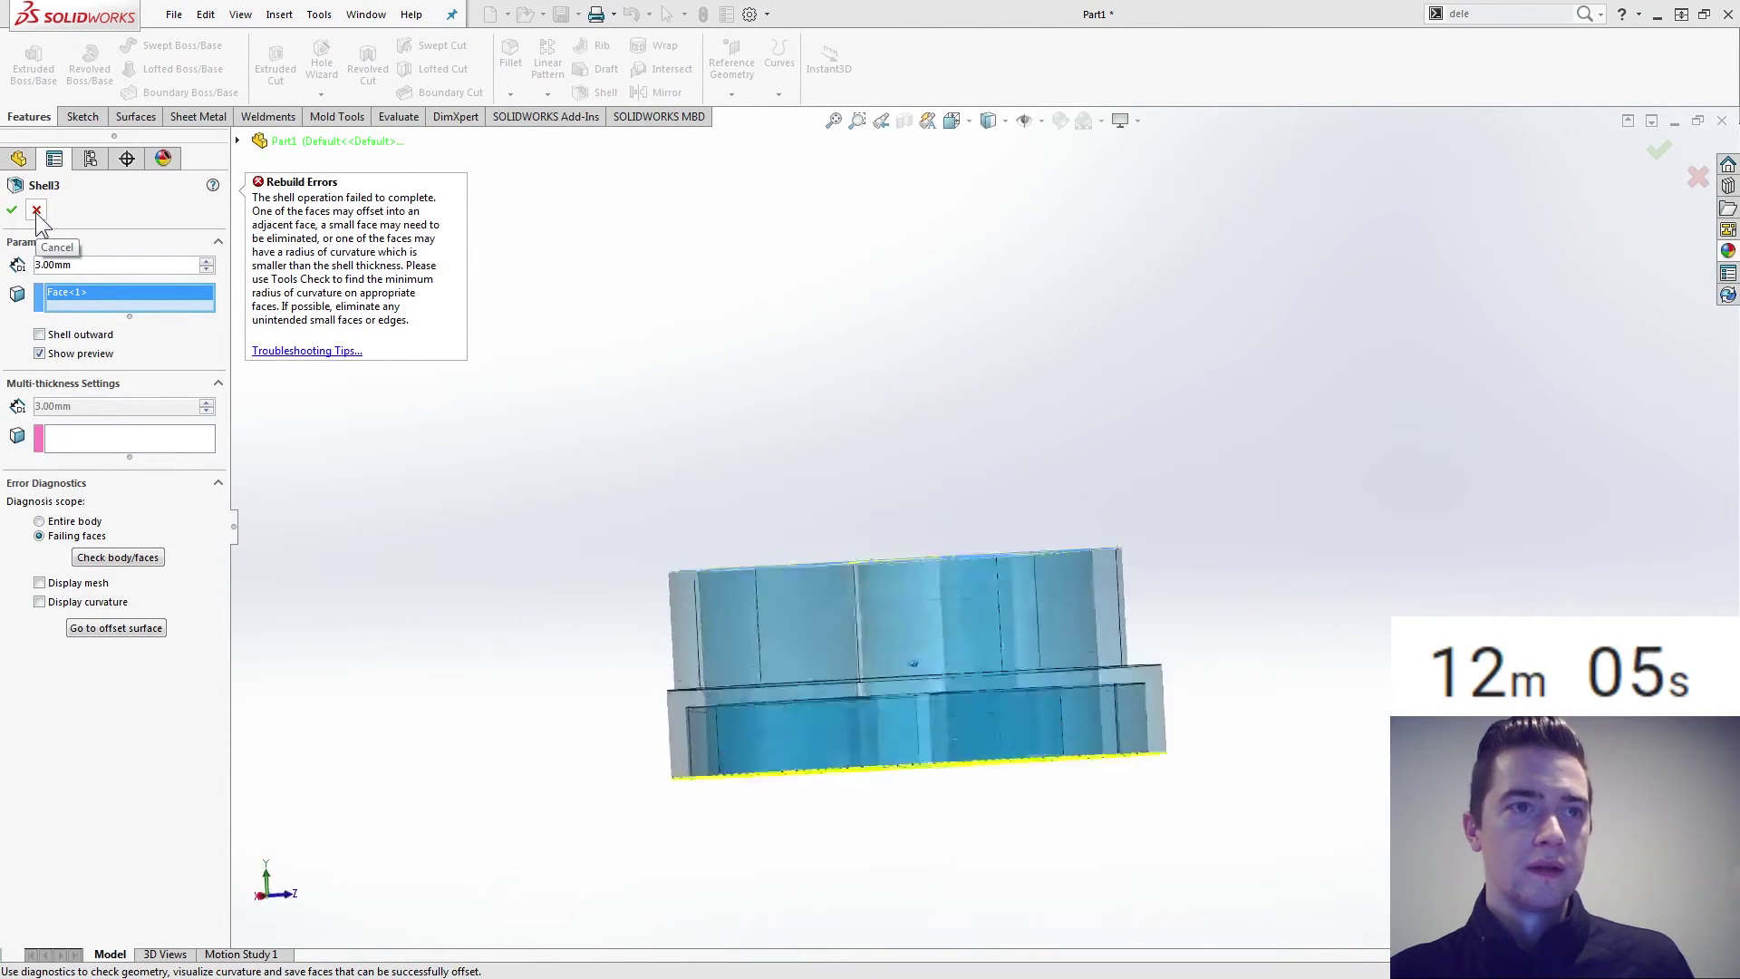
{"action": "left_click", "coordinate": [35, 211]}
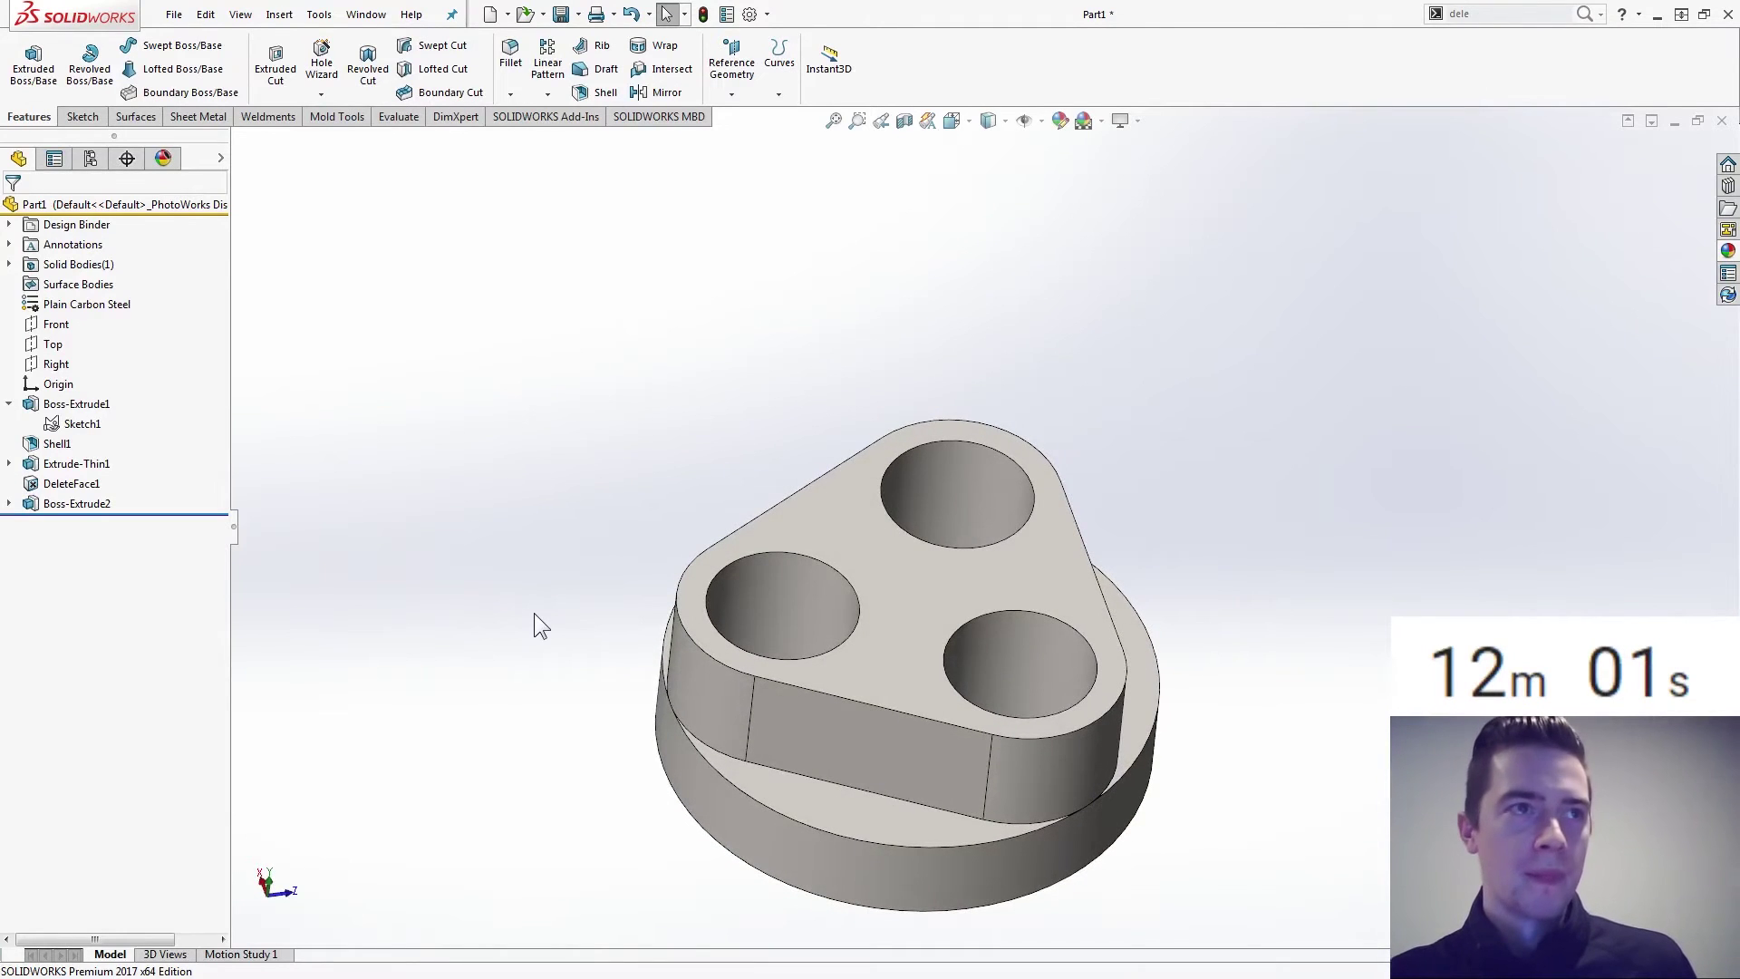
{"action": "left_click", "coordinate": [81, 423]}
{"action": "left_click", "coordinate": [129, 364]}
{"action": "left_click", "coordinate": [503, 481]}
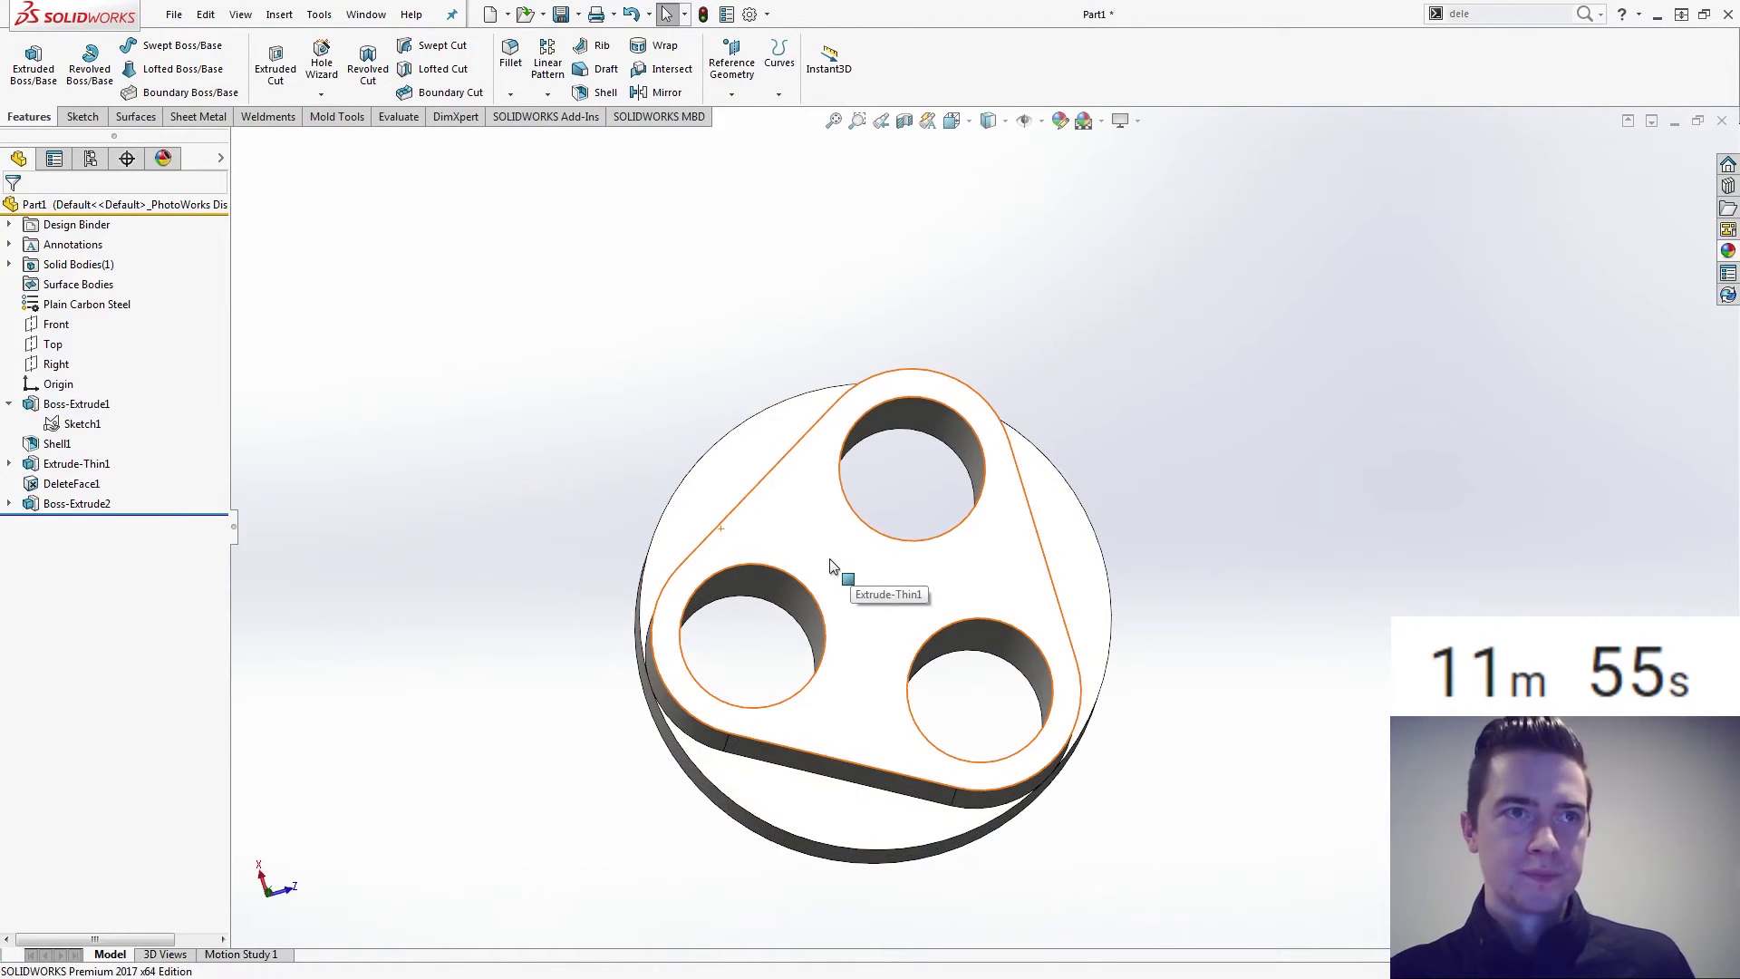
Start a sketch on the triangular boss's top face and offset its outer outline 3 mm inward.
{"action": "left_click", "coordinate": [830, 565]}
{"action": "left_click", "coordinate": [916, 487]}
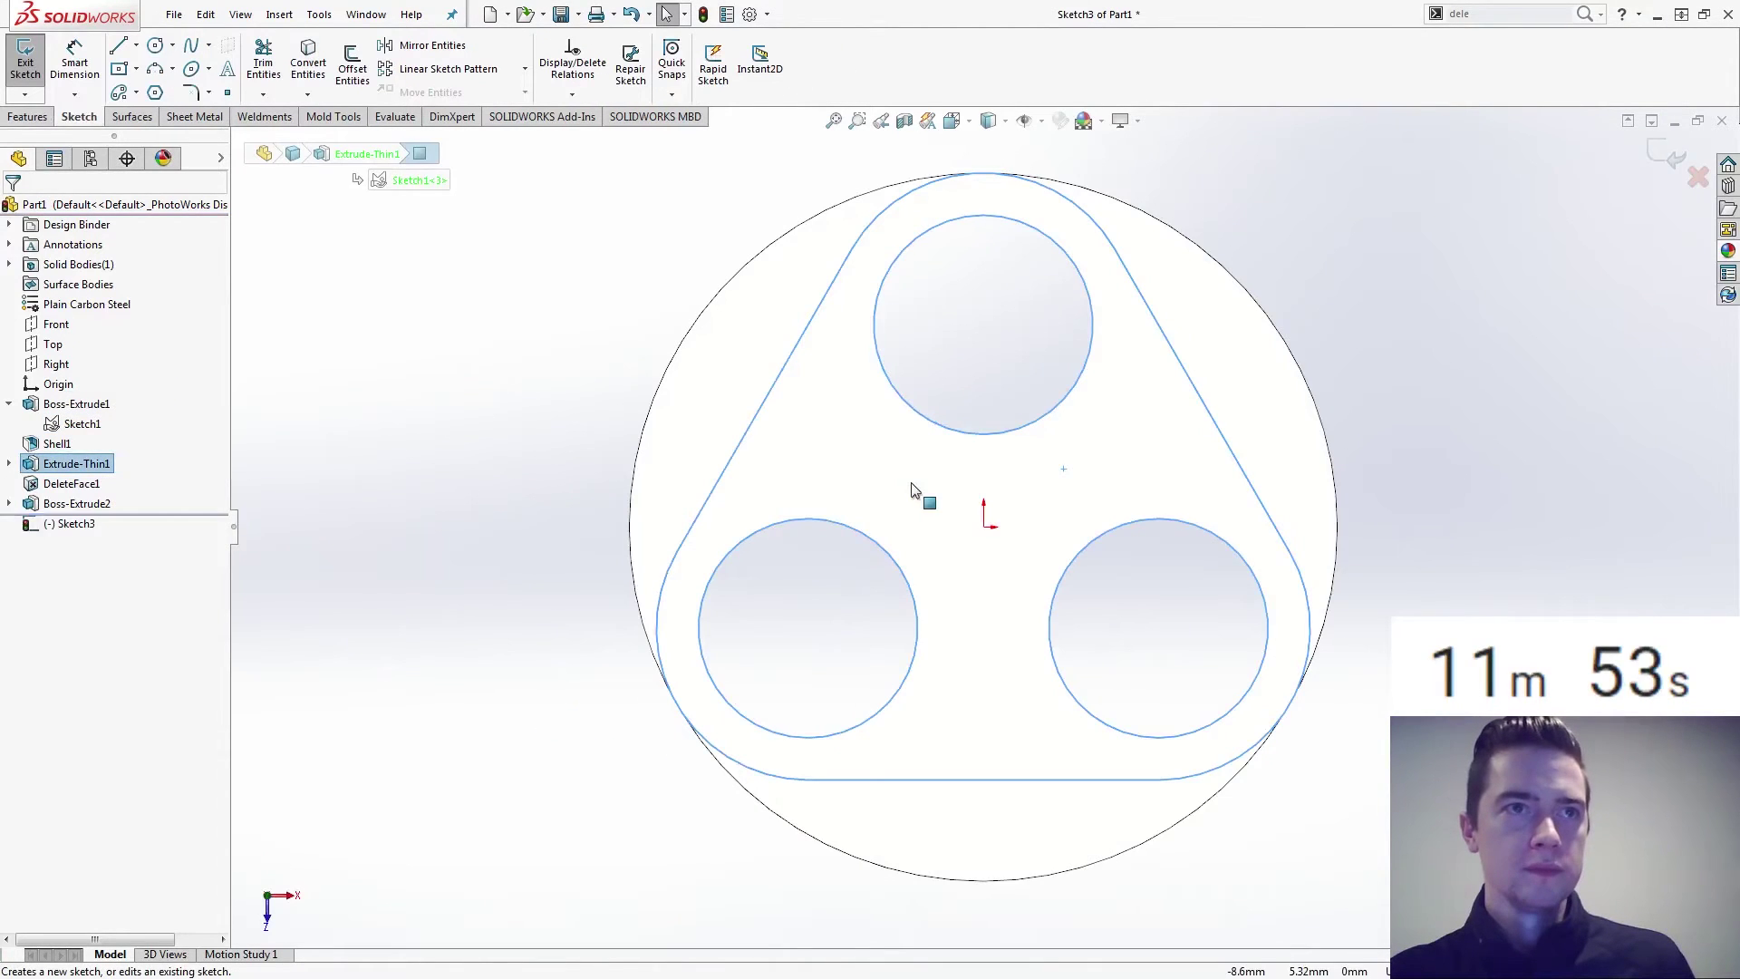
{"action": "left_click", "coordinate": [930, 420]}
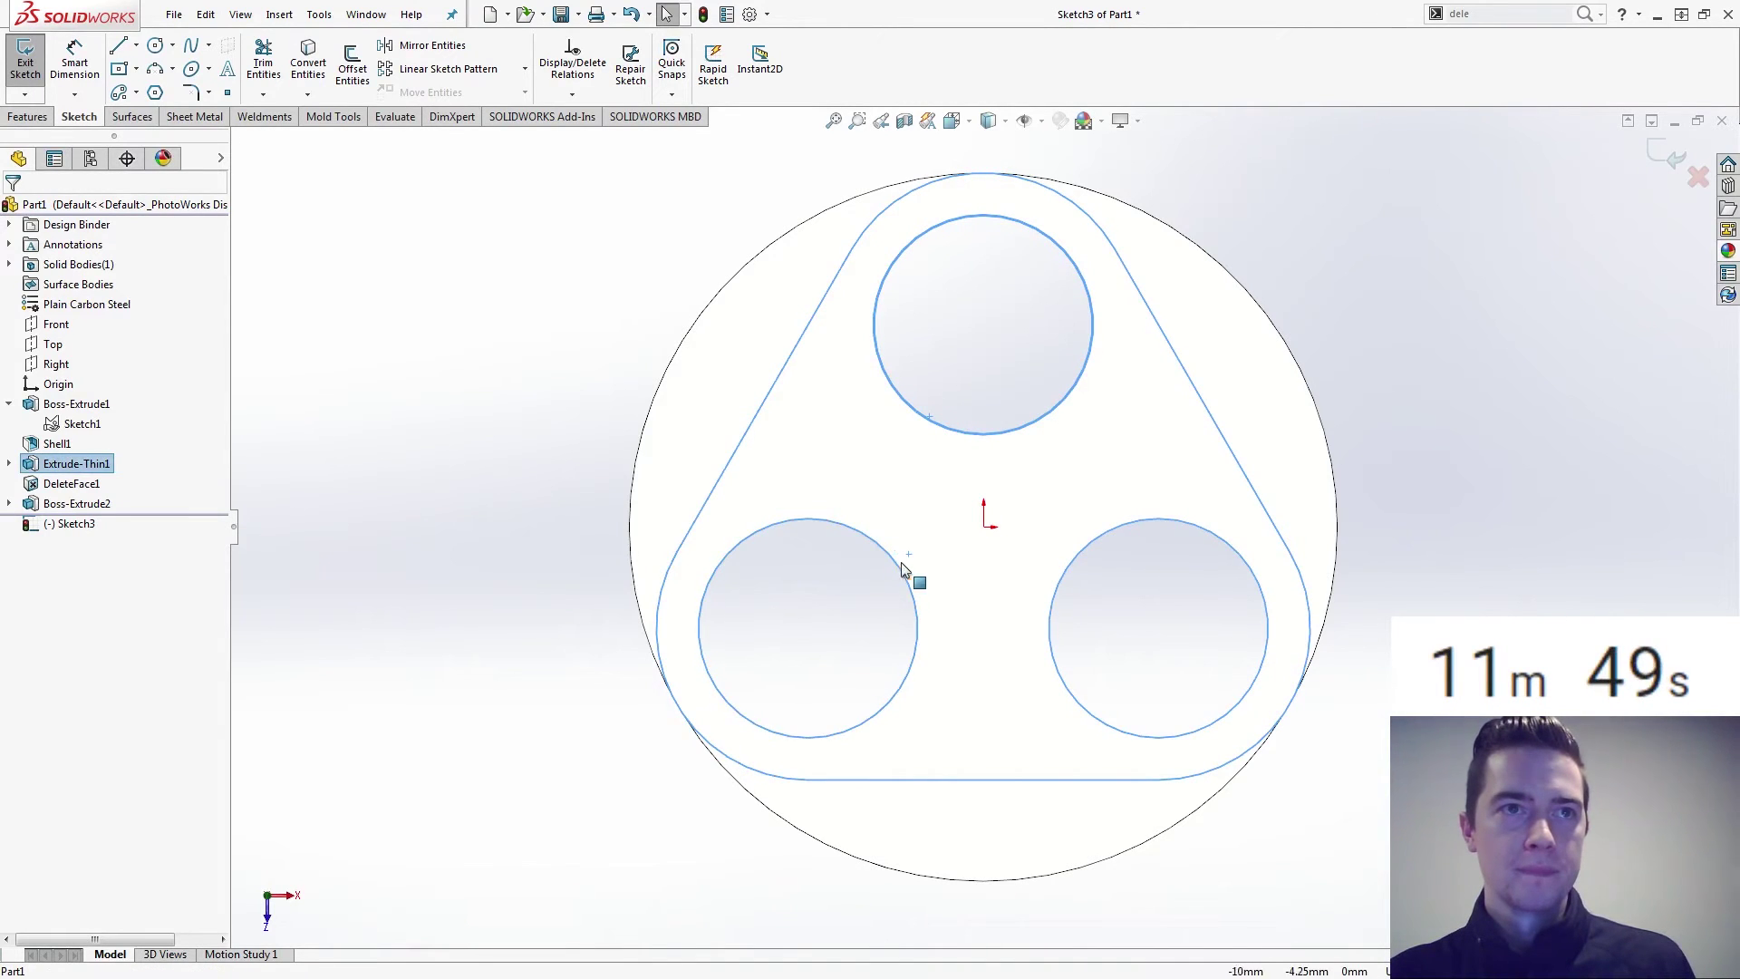
{"action": "left_click", "coordinate": [898, 563]}
{"action": "left_click", "coordinate": [1011, 536]}
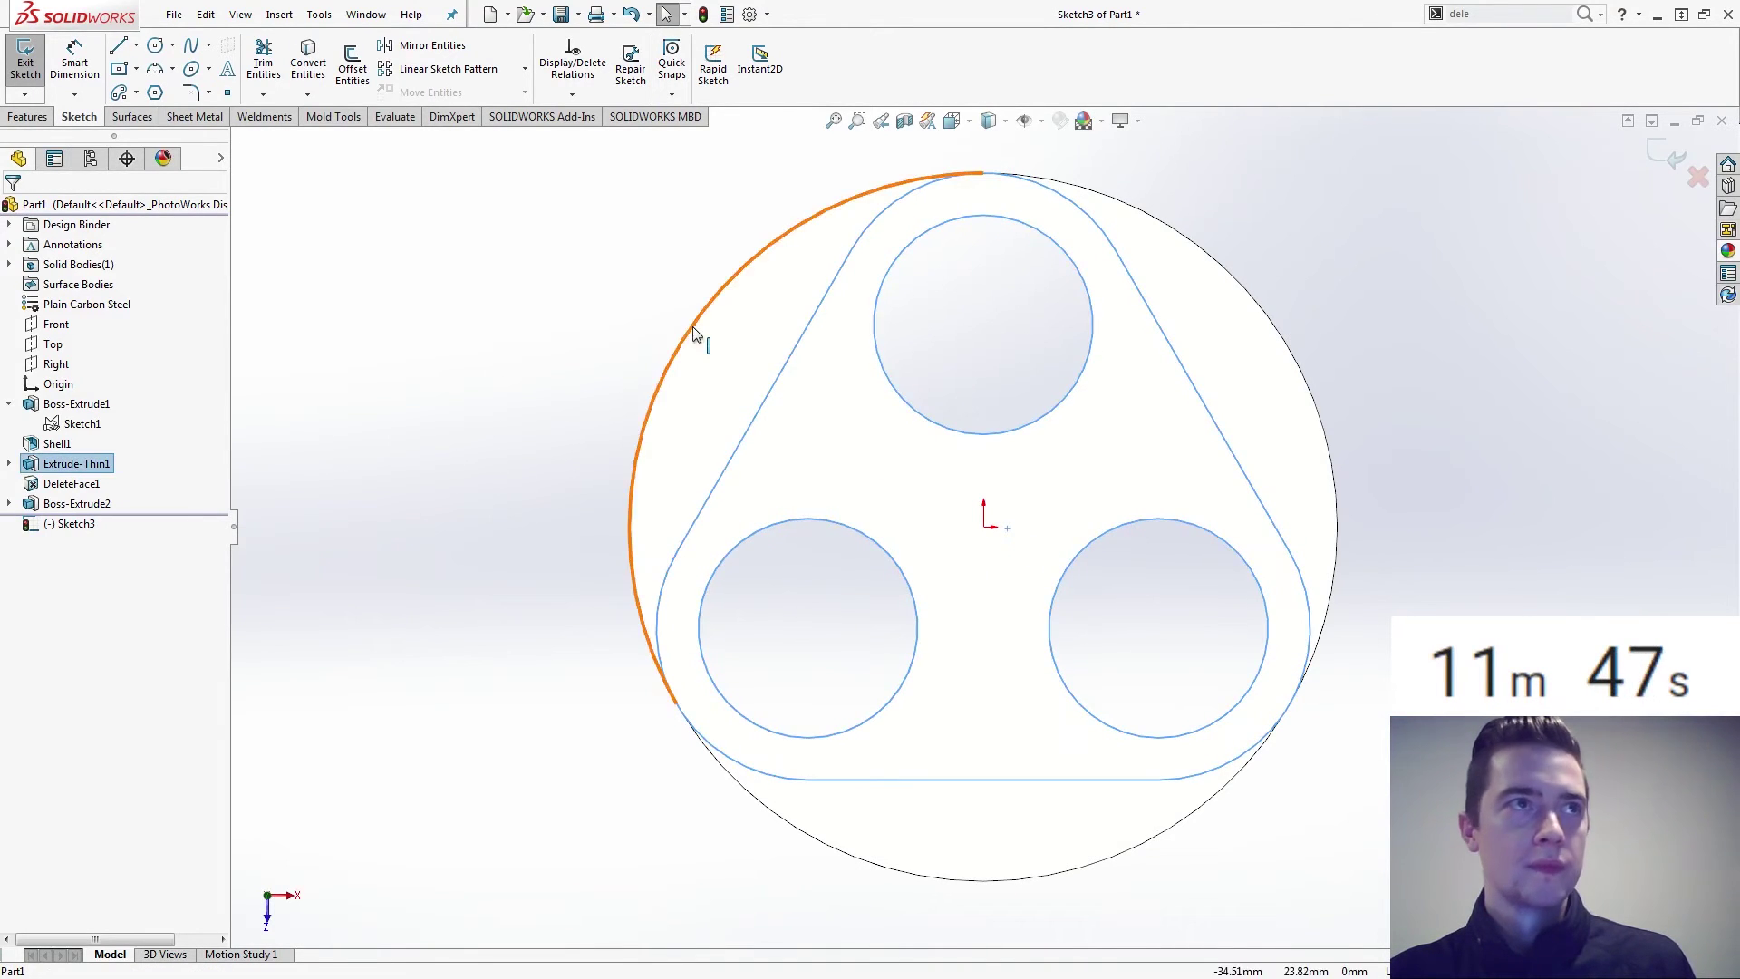
{"action": "left_click", "coordinate": [355, 81]}
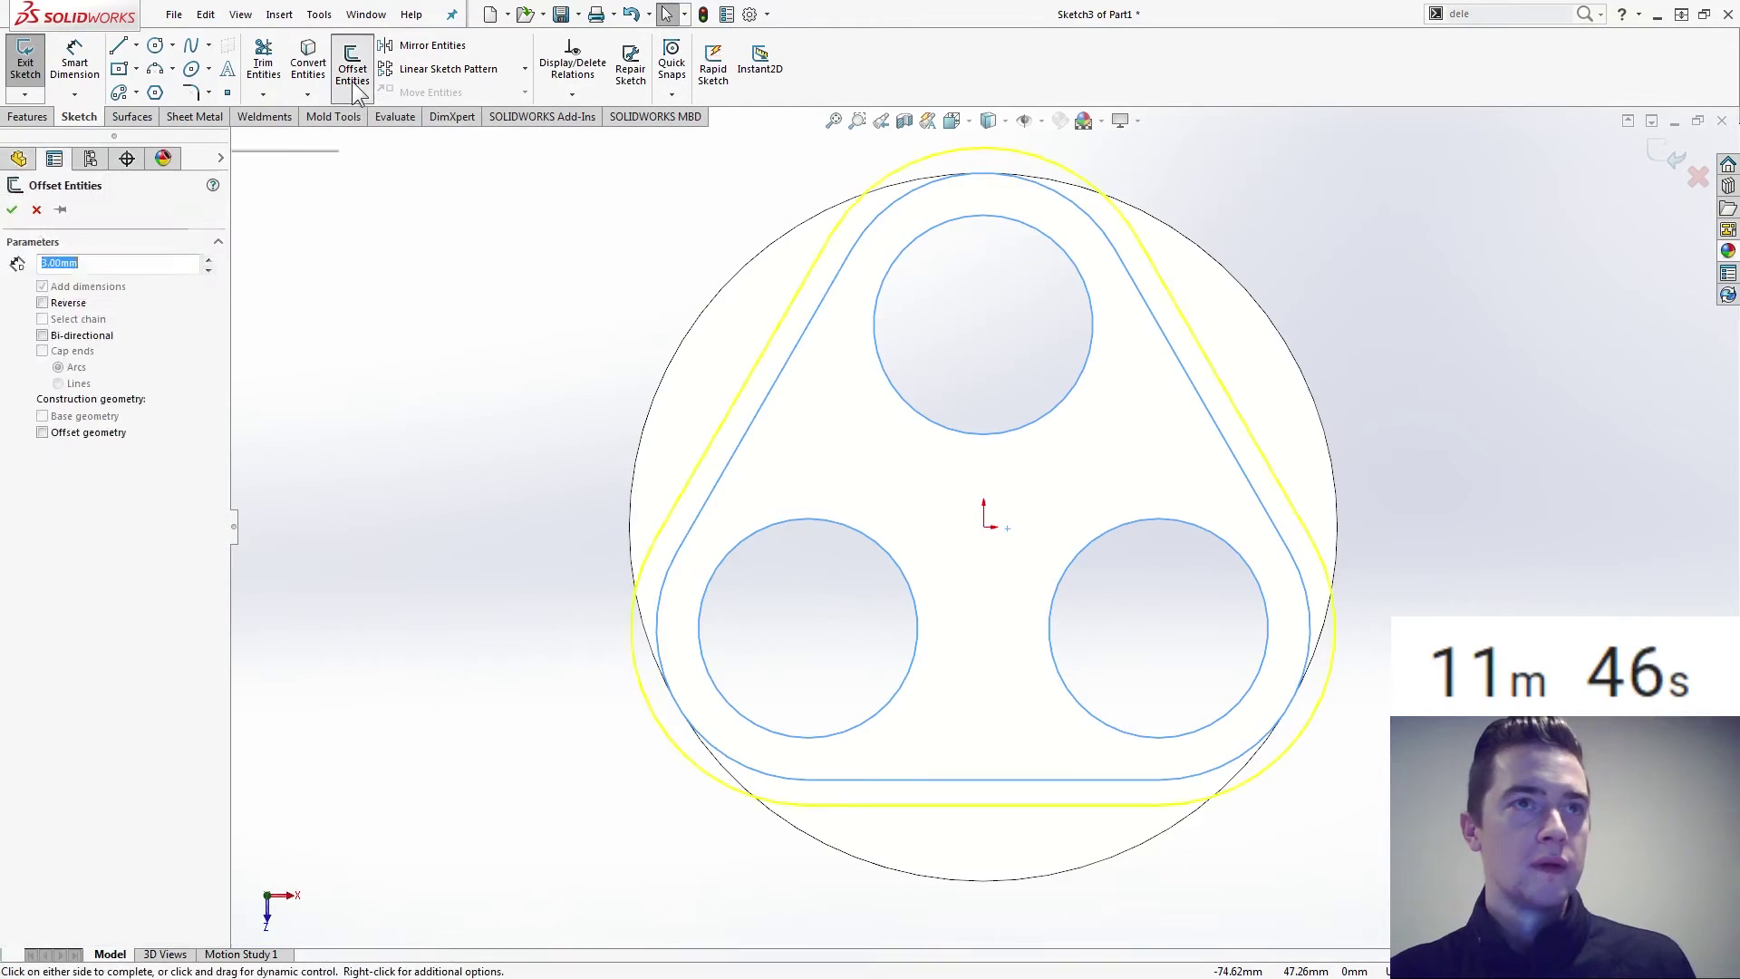
{"action": "left_click", "coordinate": [67, 308]}
{"action": "left_click", "coordinate": [11, 209]}
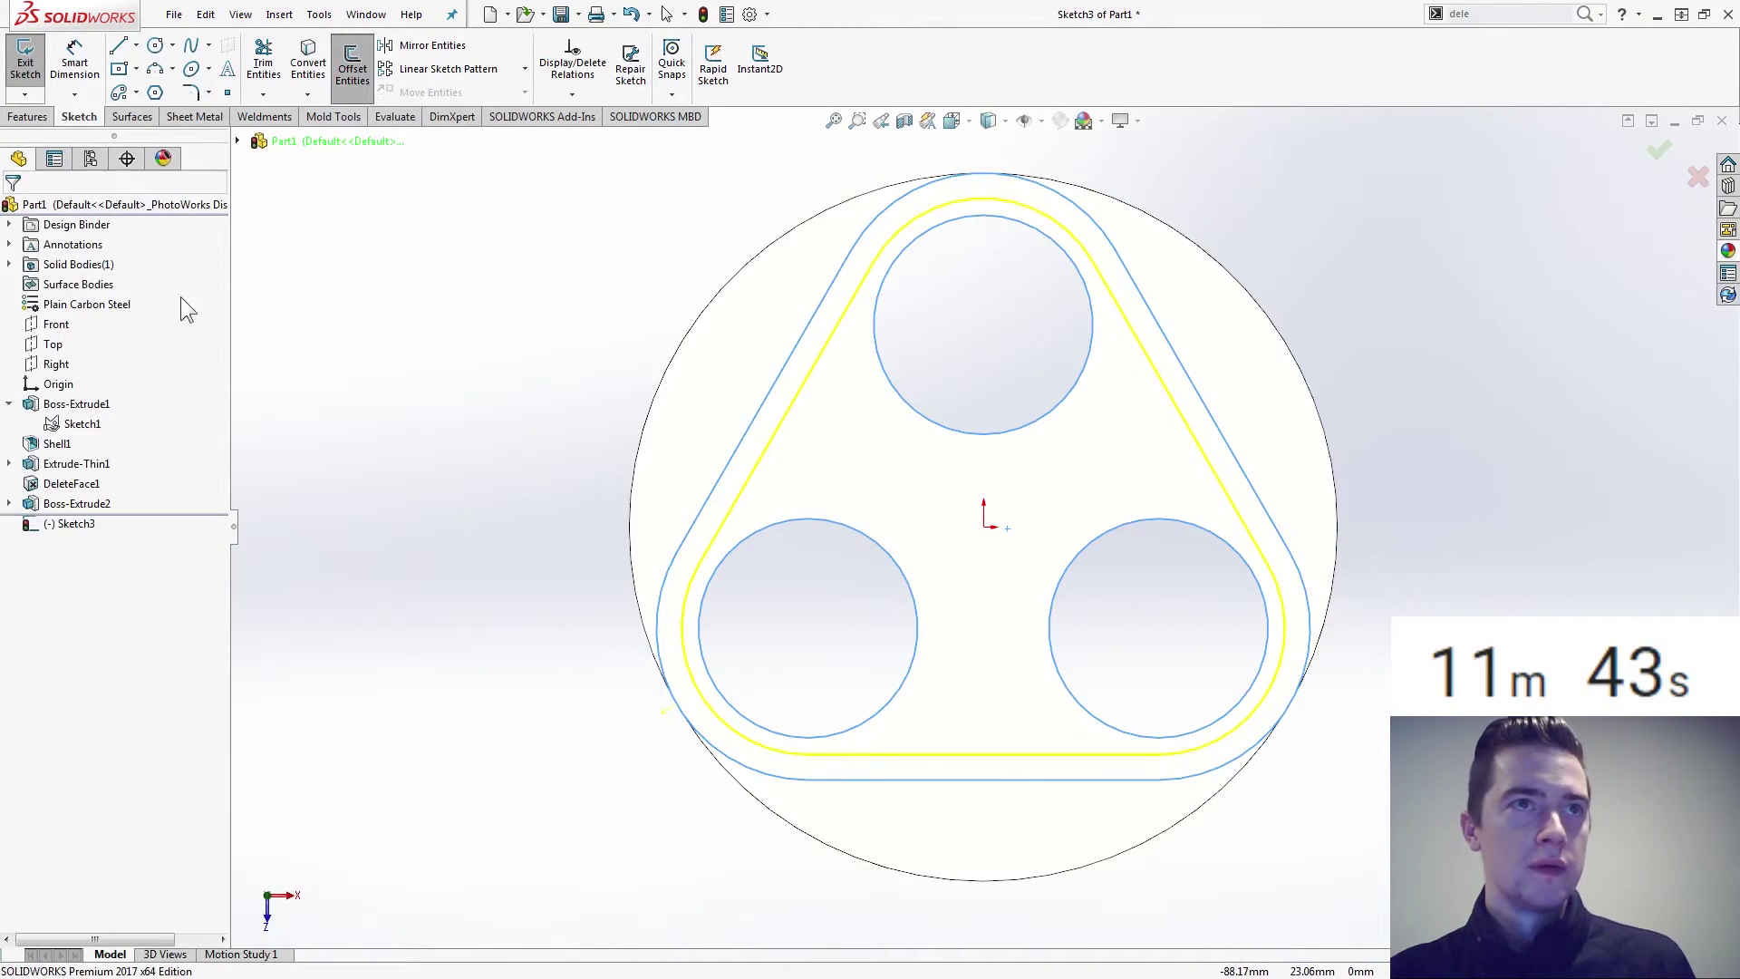
{"action": "left_click", "coordinate": [933, 423]}
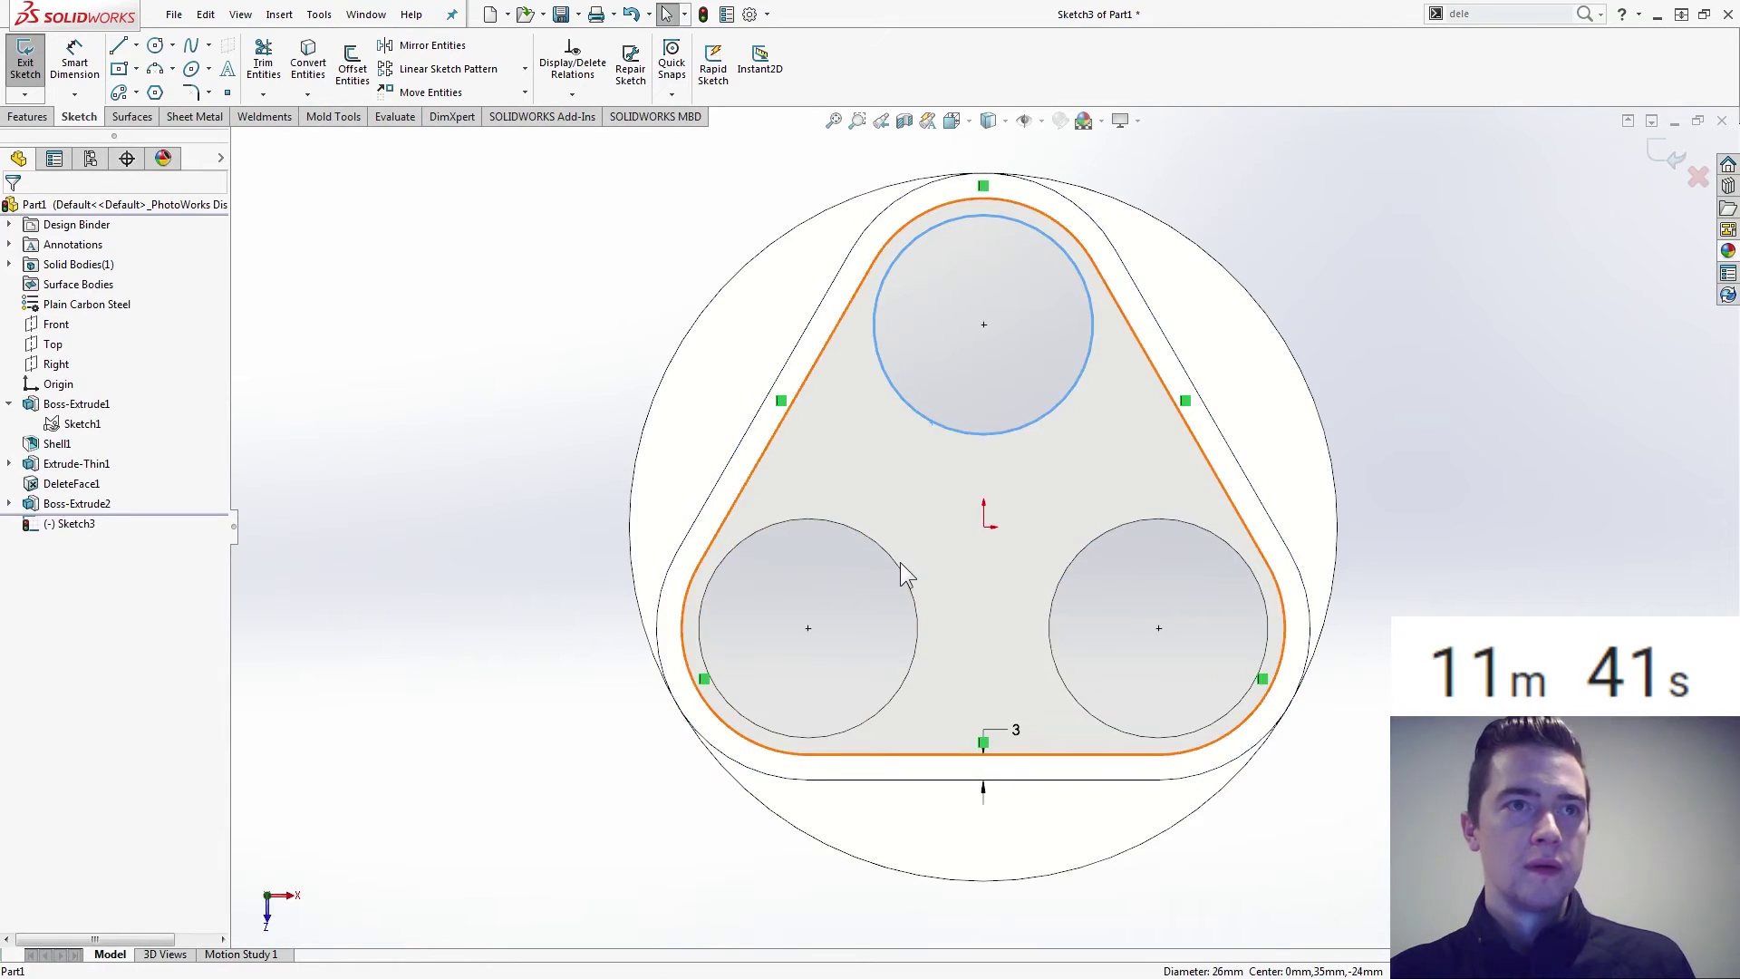
{"action": "left_click", "coordinate": [900, 562], "text": "ctrl"}
{"action": "left_click", "coordinate": [909, 573], "text": "ctrl"}
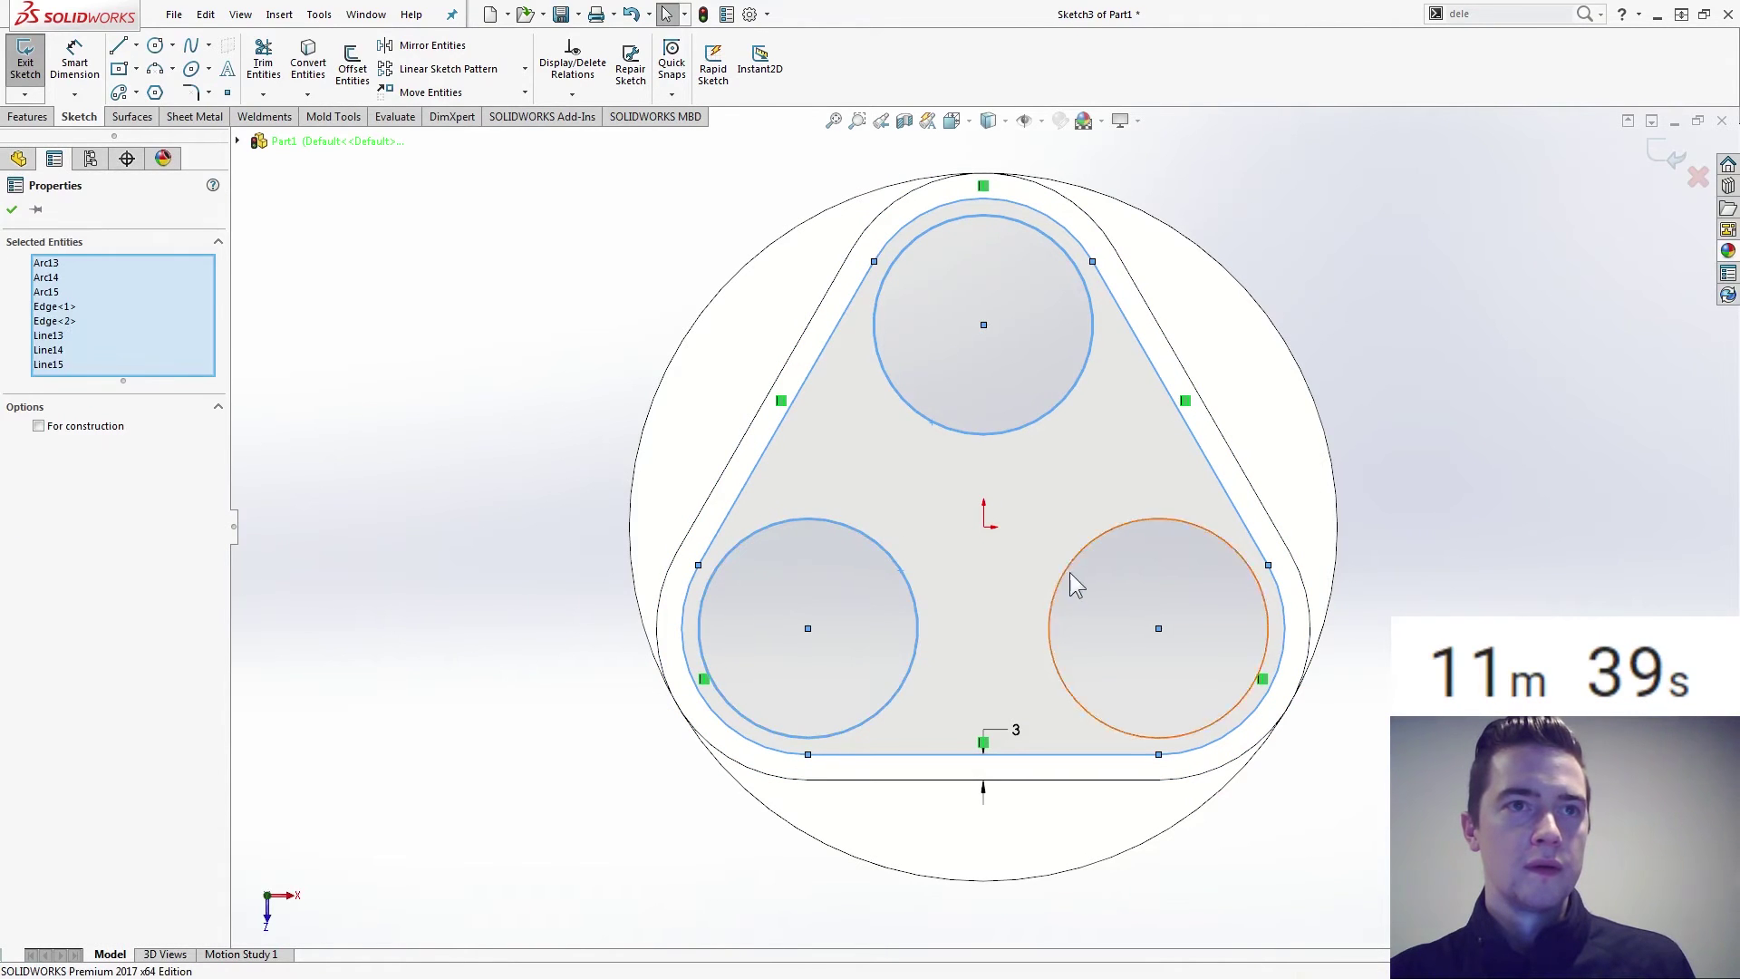
{"action": "right_click", "coordinate": [132, 371]}
{"action": "left_click", "coordinate": [160, 386]}
Try to offset the three hole edges together by 3 mm with the direction reversed.
{"action": "left_click", "coordinate": [875, 542]}
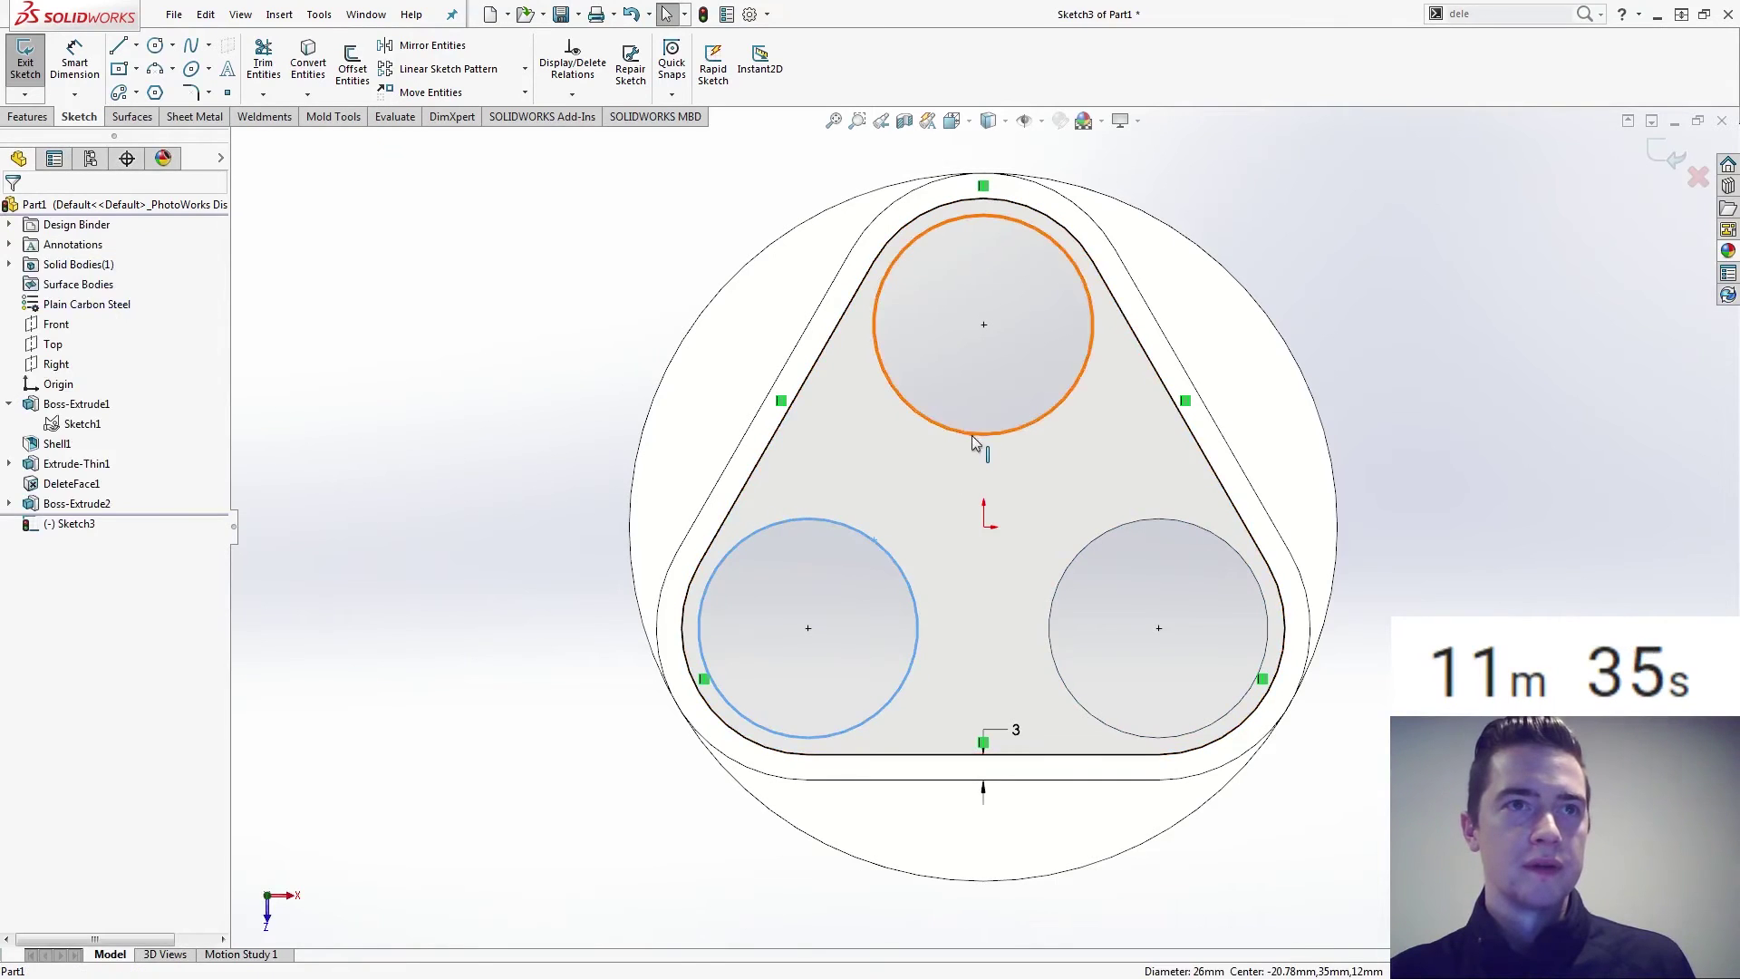
{"action": "left_click", "coordinate": [973, 435], "text": "ctrl"}
{"action": "left_click", "coordinate": [1079, 560], "text": "ctrl"}
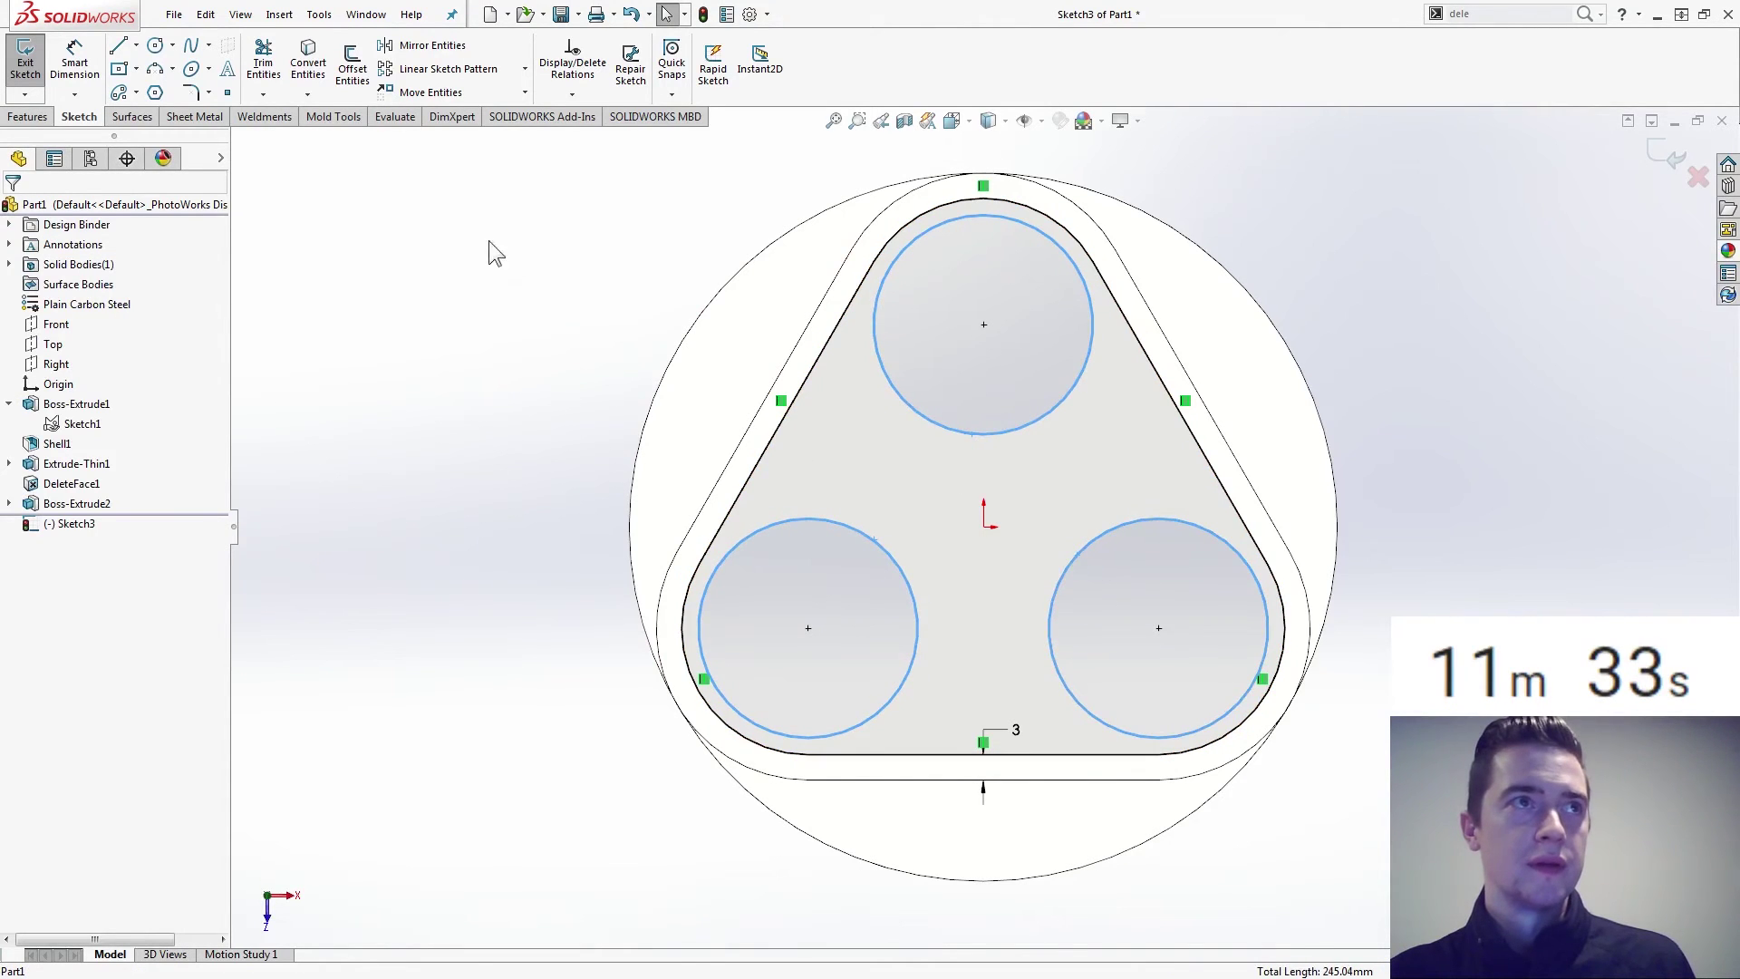
{"action": "left_click", "coordinate": [353, 63]}
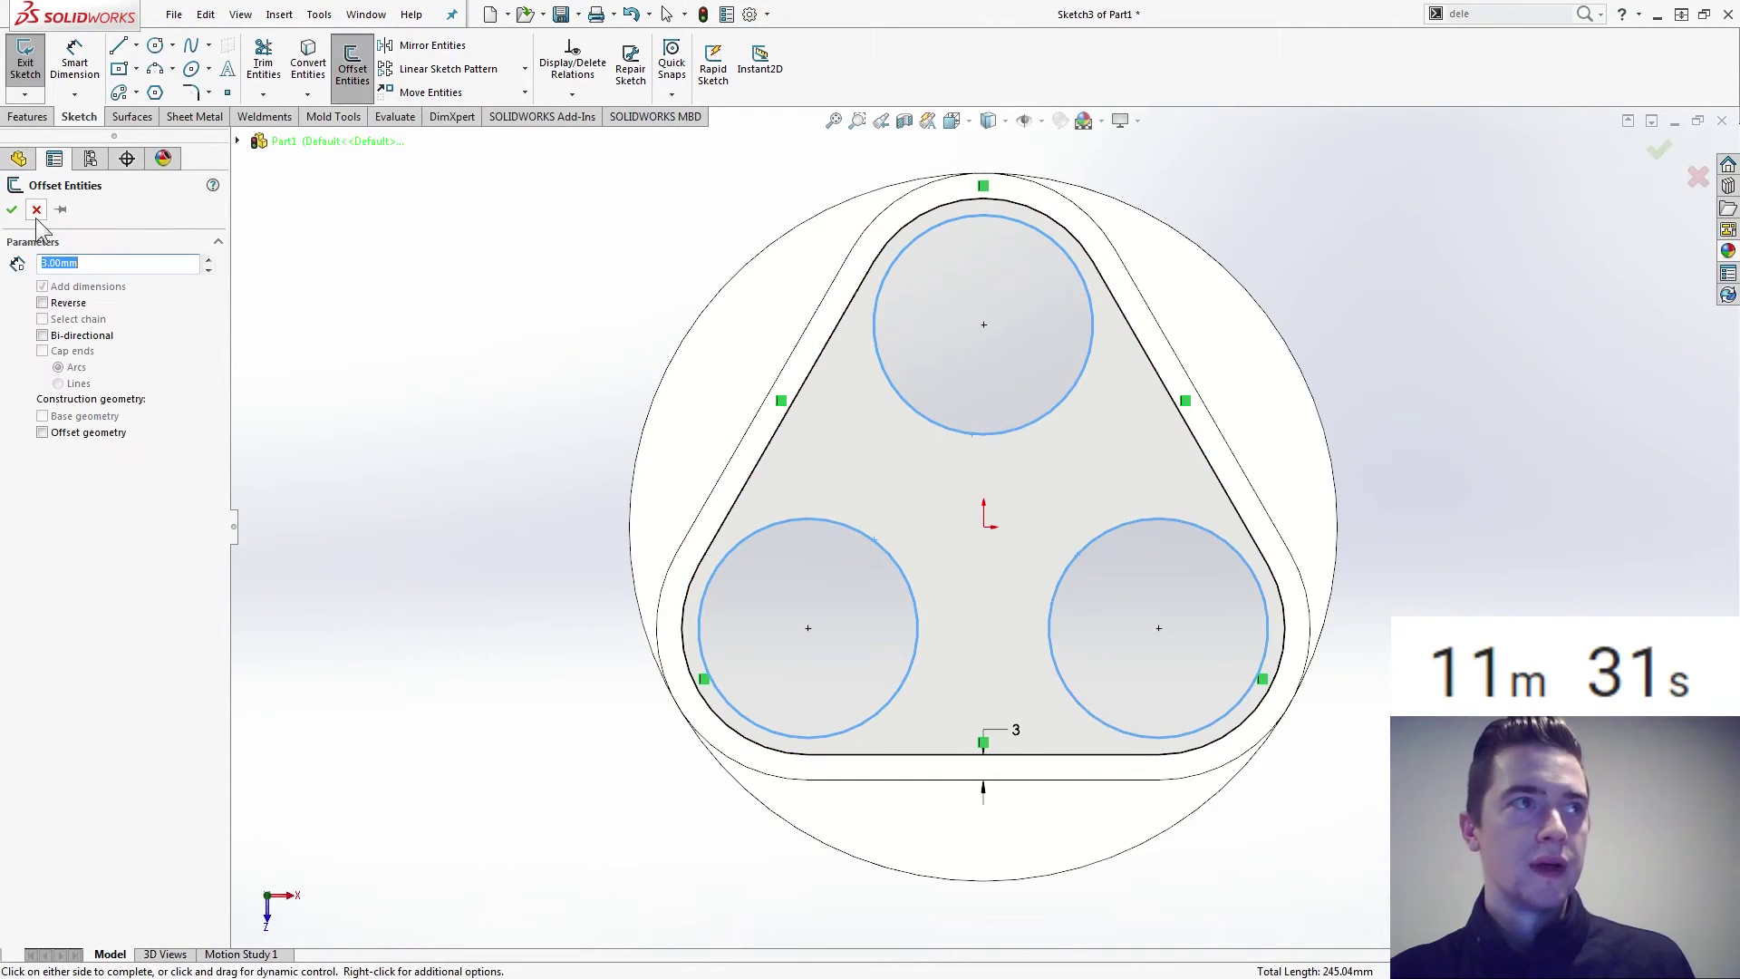
{"action": "left_click", "coordinate": [72, 306]}
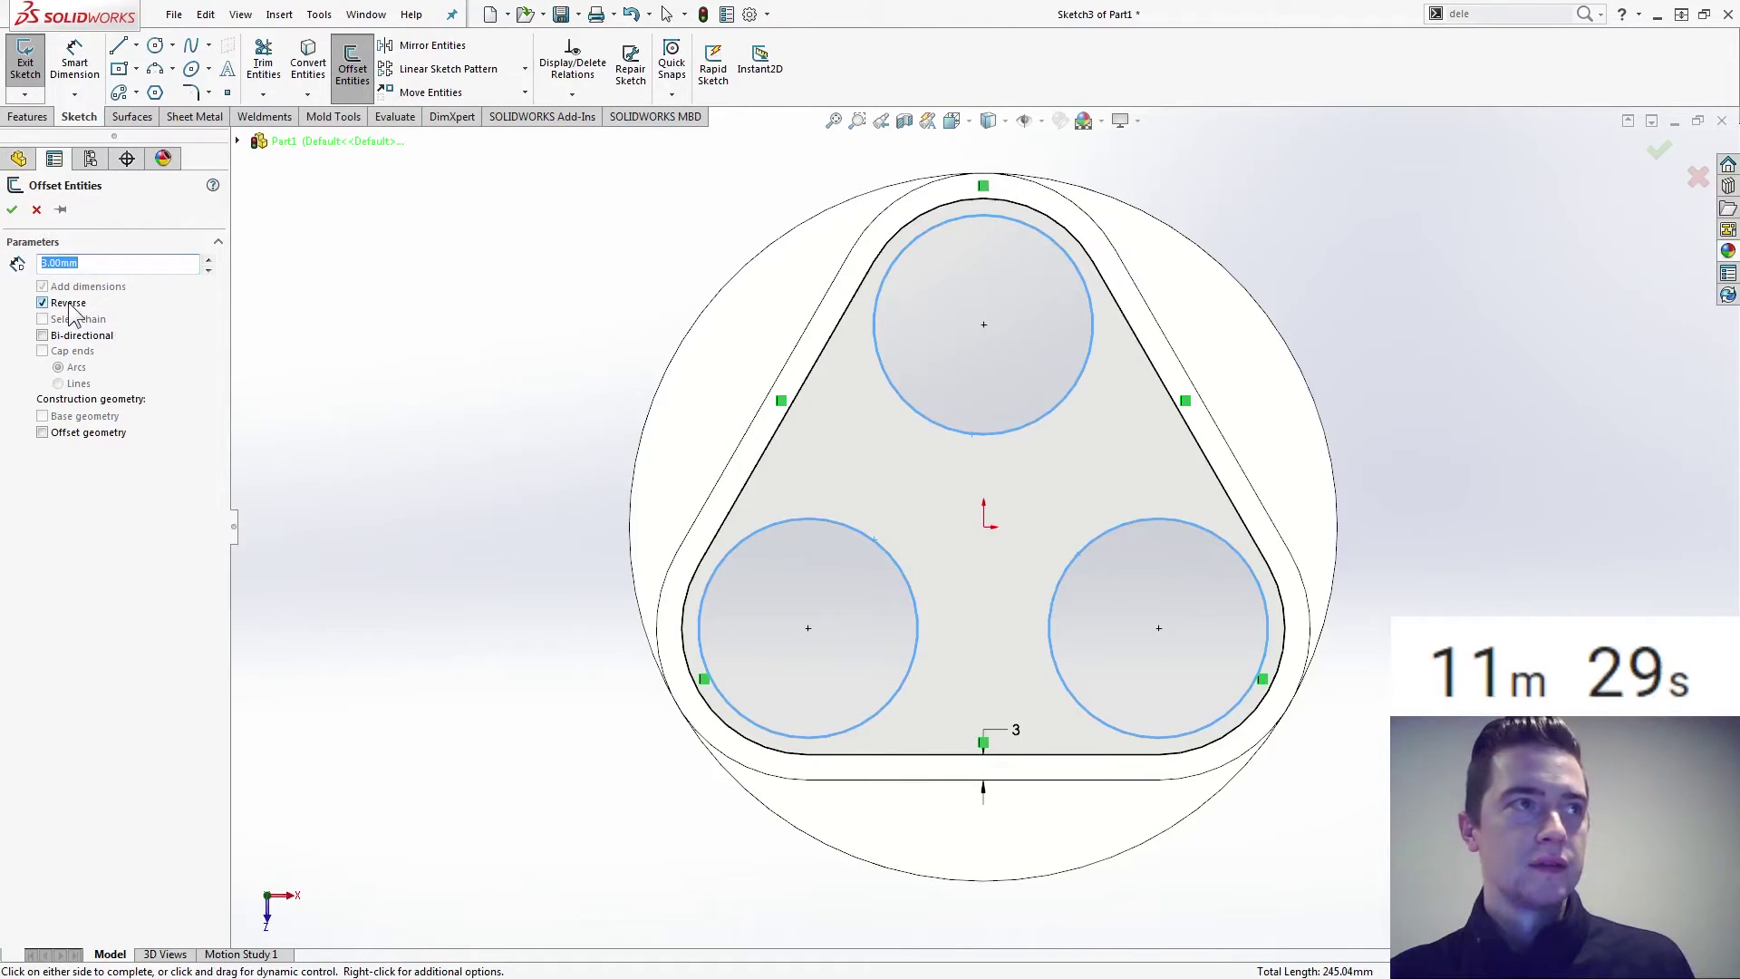
{"action": "left_click", "coordinate": [12, 210]}
{"action": "left_click", "coordinate": [981, 554]}
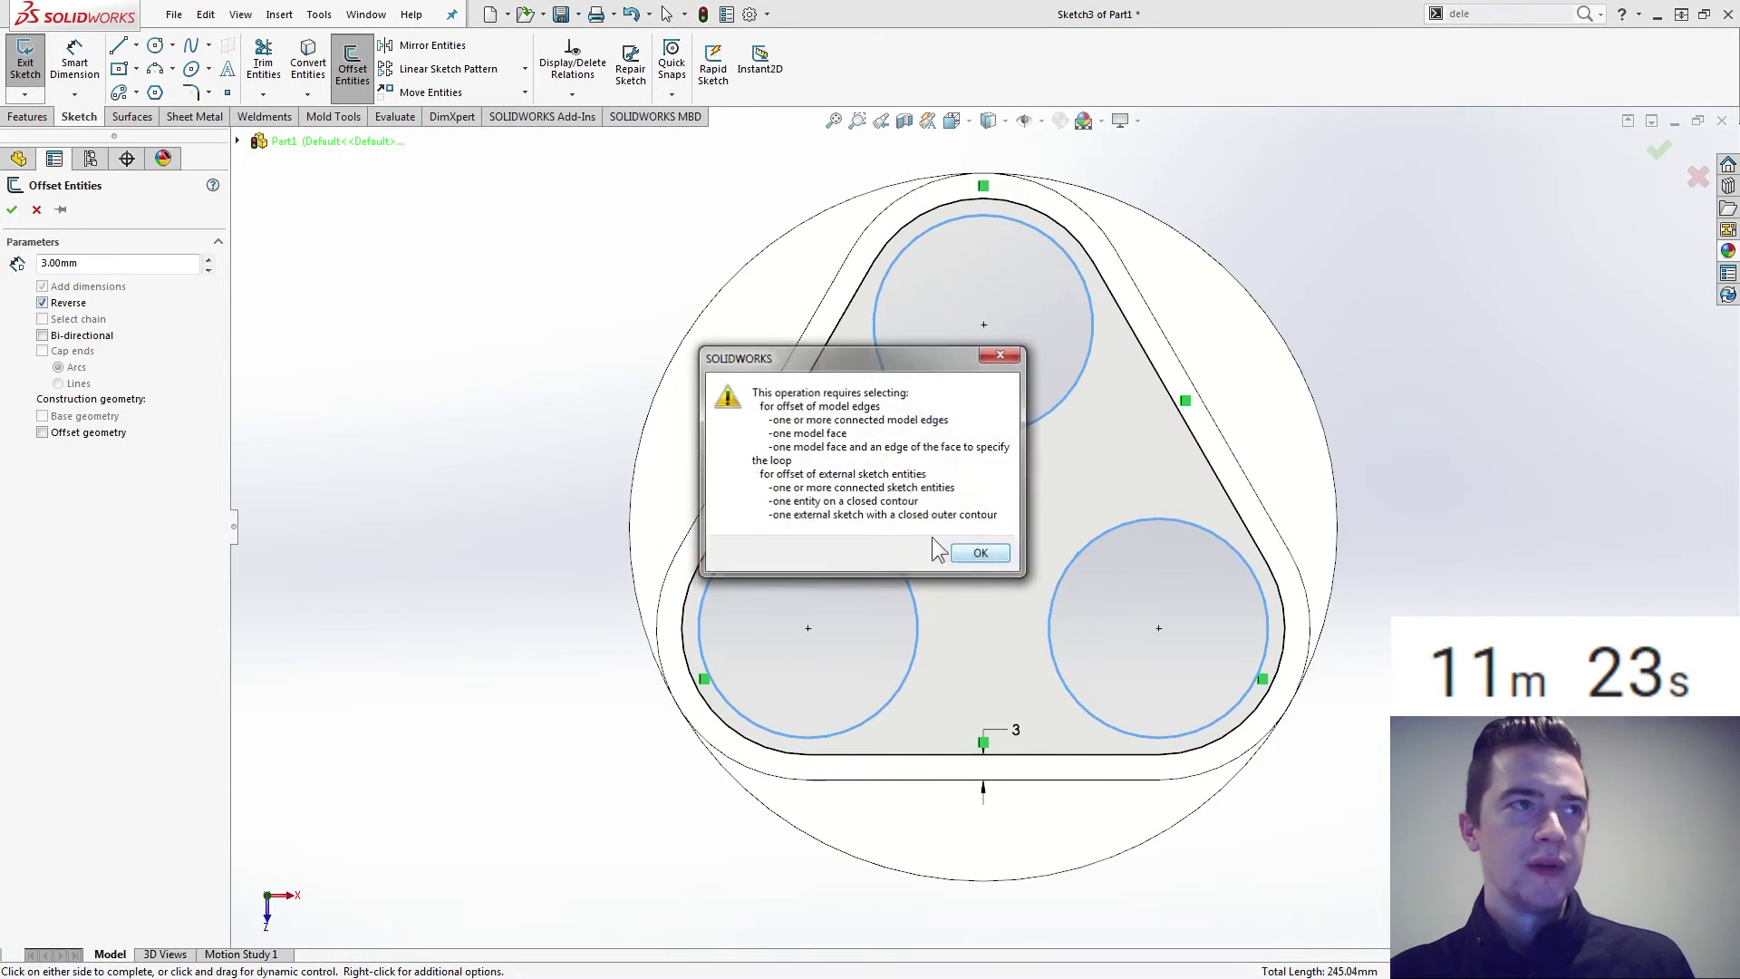
{"action": "left_click", "coordinate": [983, 554]}
Offset each of the three hole edges individually 3 mm outward in the sketch.
{"action": "left_click", "coordinate": [355, 72]}
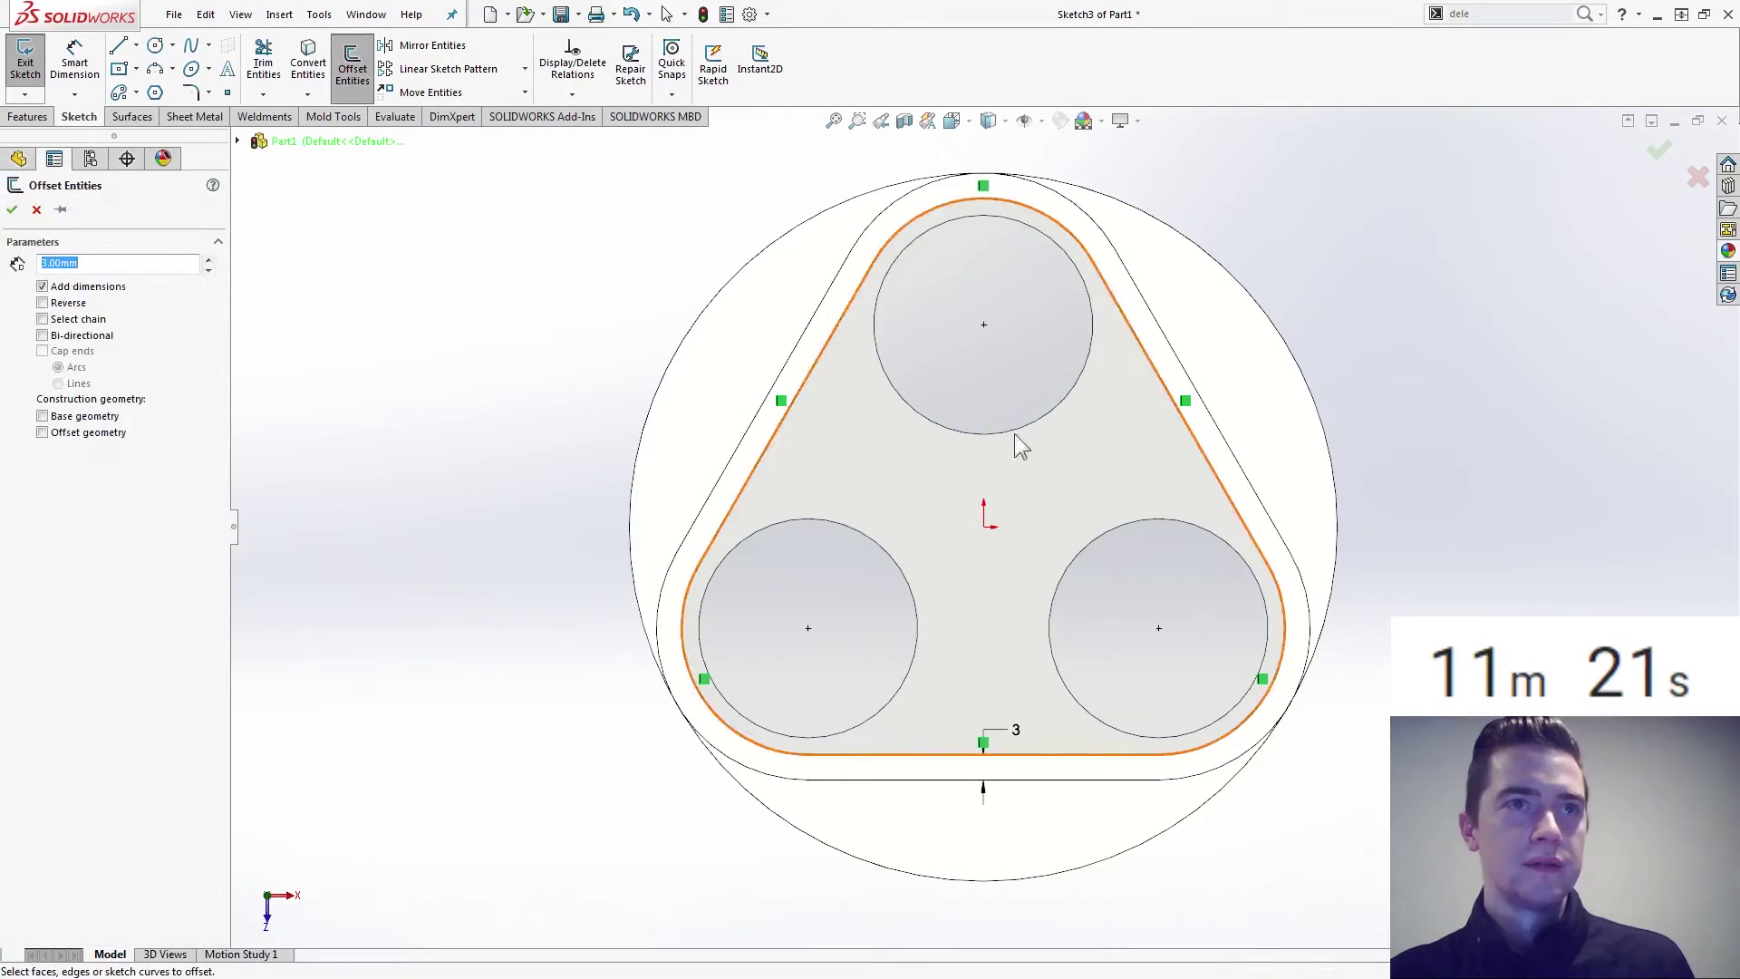
{"action": "left_click", "coordinate": [1000, 432]}
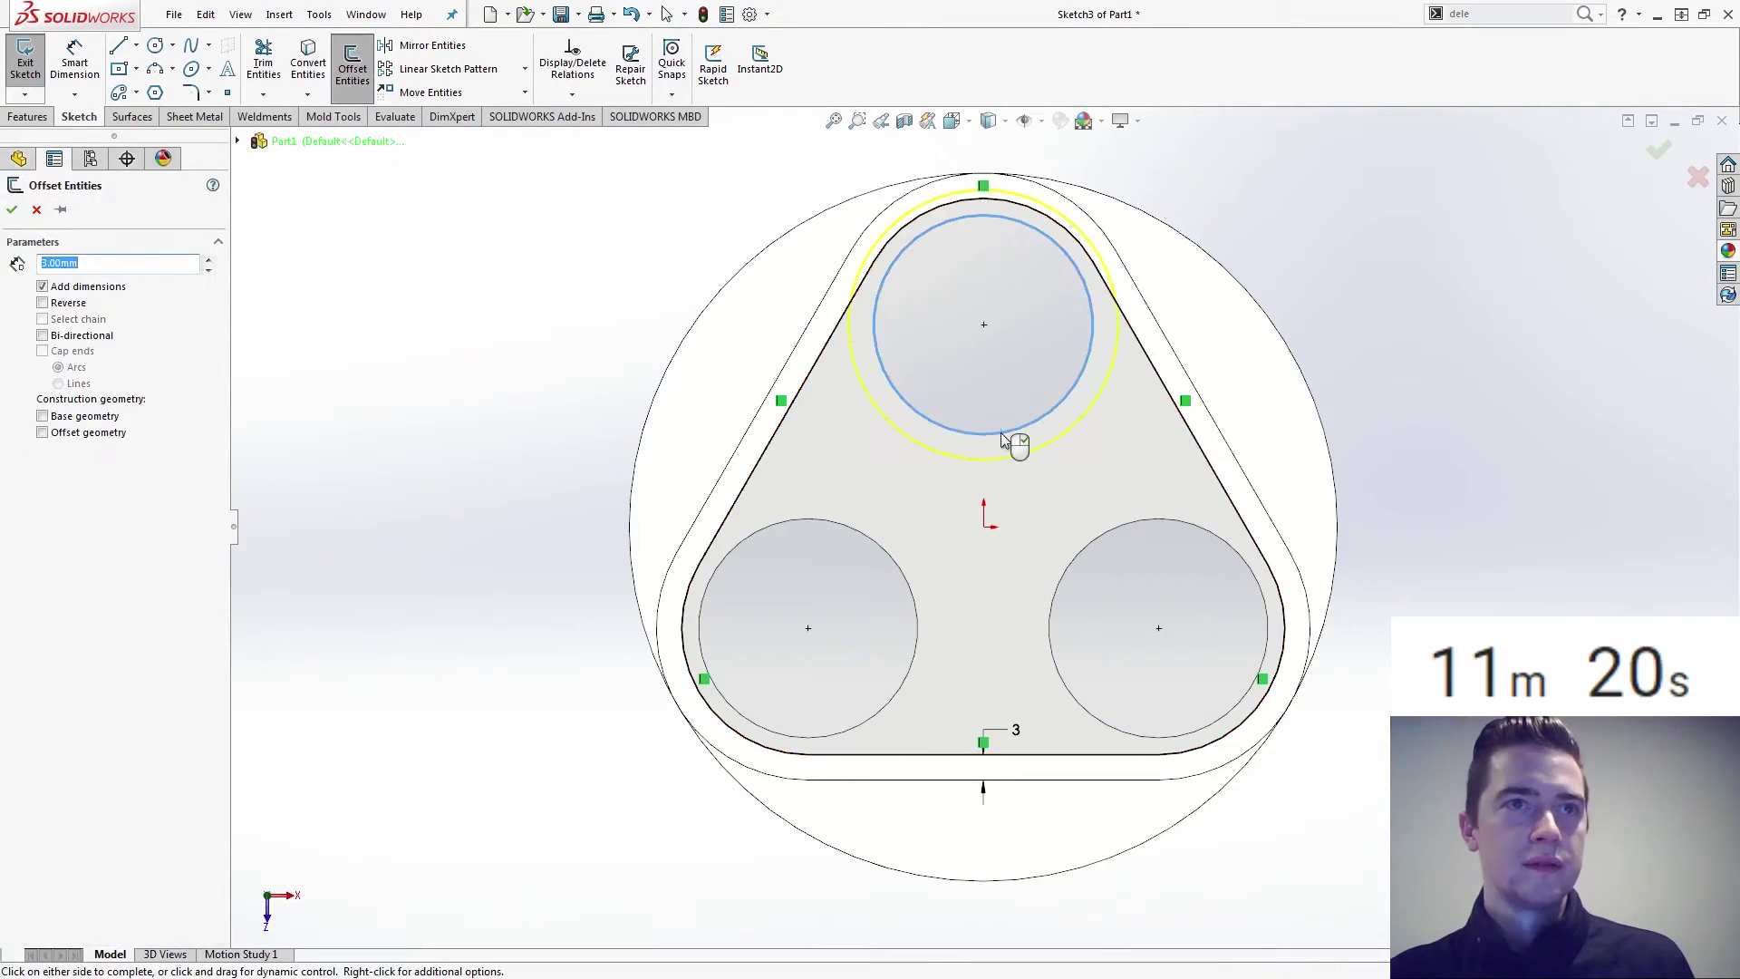
{"action": "left_click", "coordinate": [12, 210]}
{"action": "left_click", "coordinate": [789, 534]}
{"action": "left_click", "coordinate": [833, 521]}
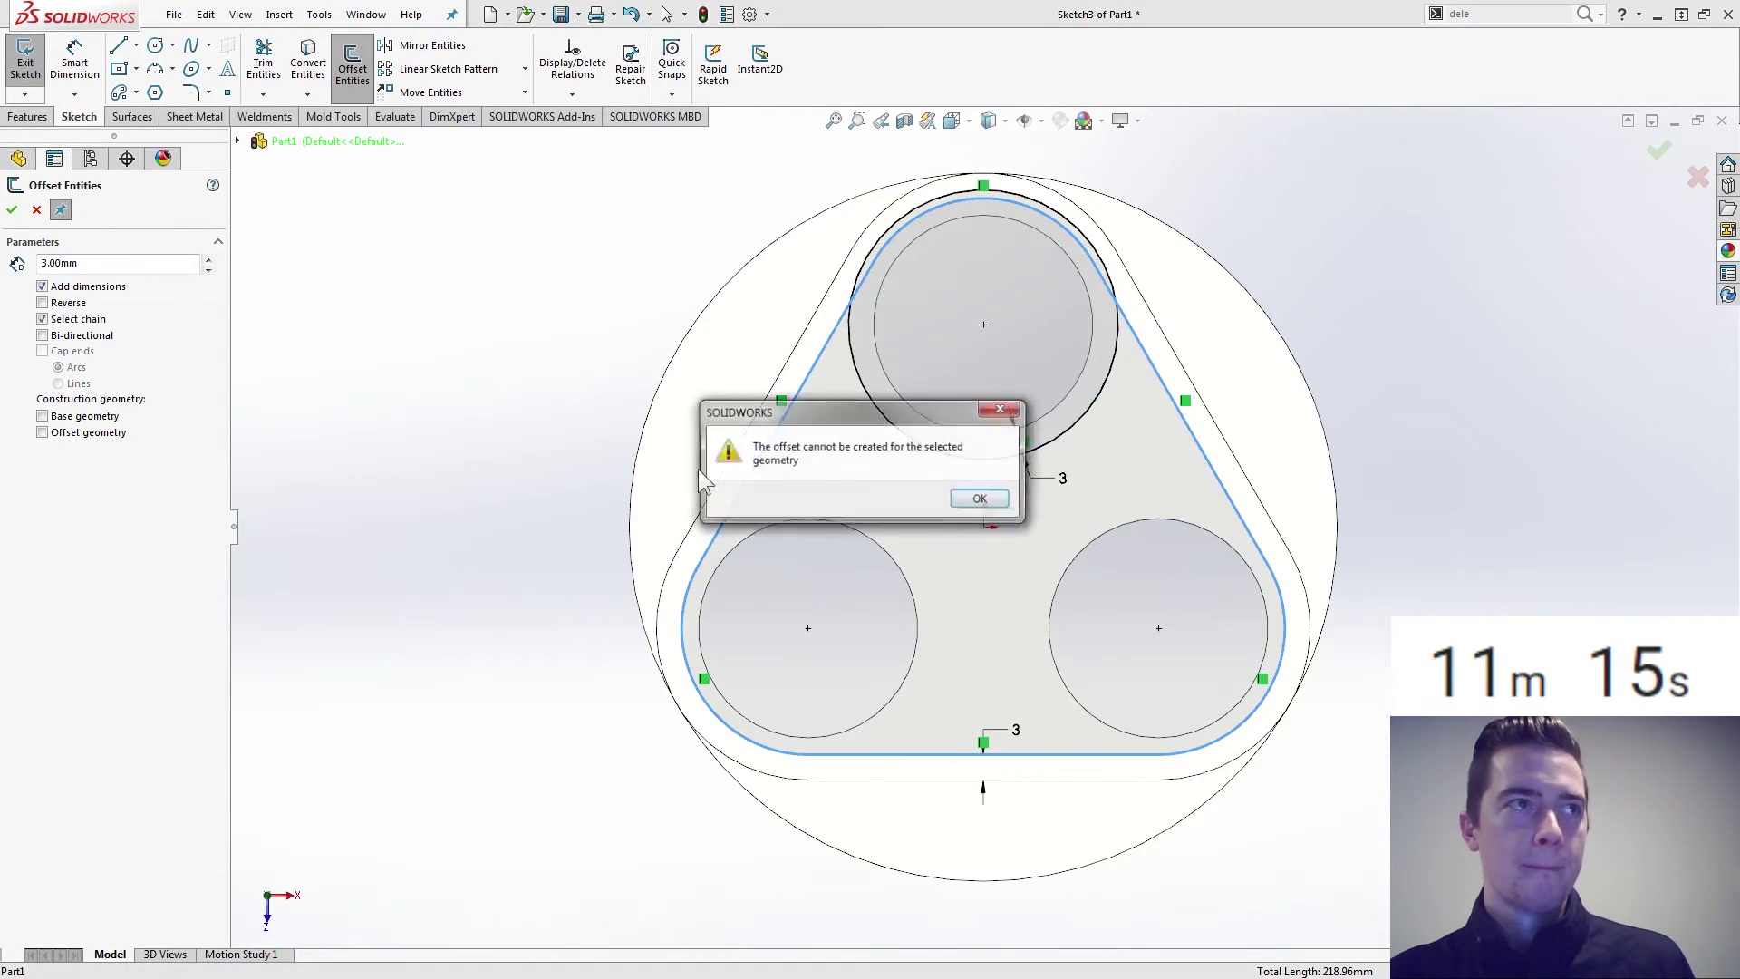
{"action": "left_click", "coordinate": [982, 499]}
{"action": "left_click", "coordinate": [878, 542]}
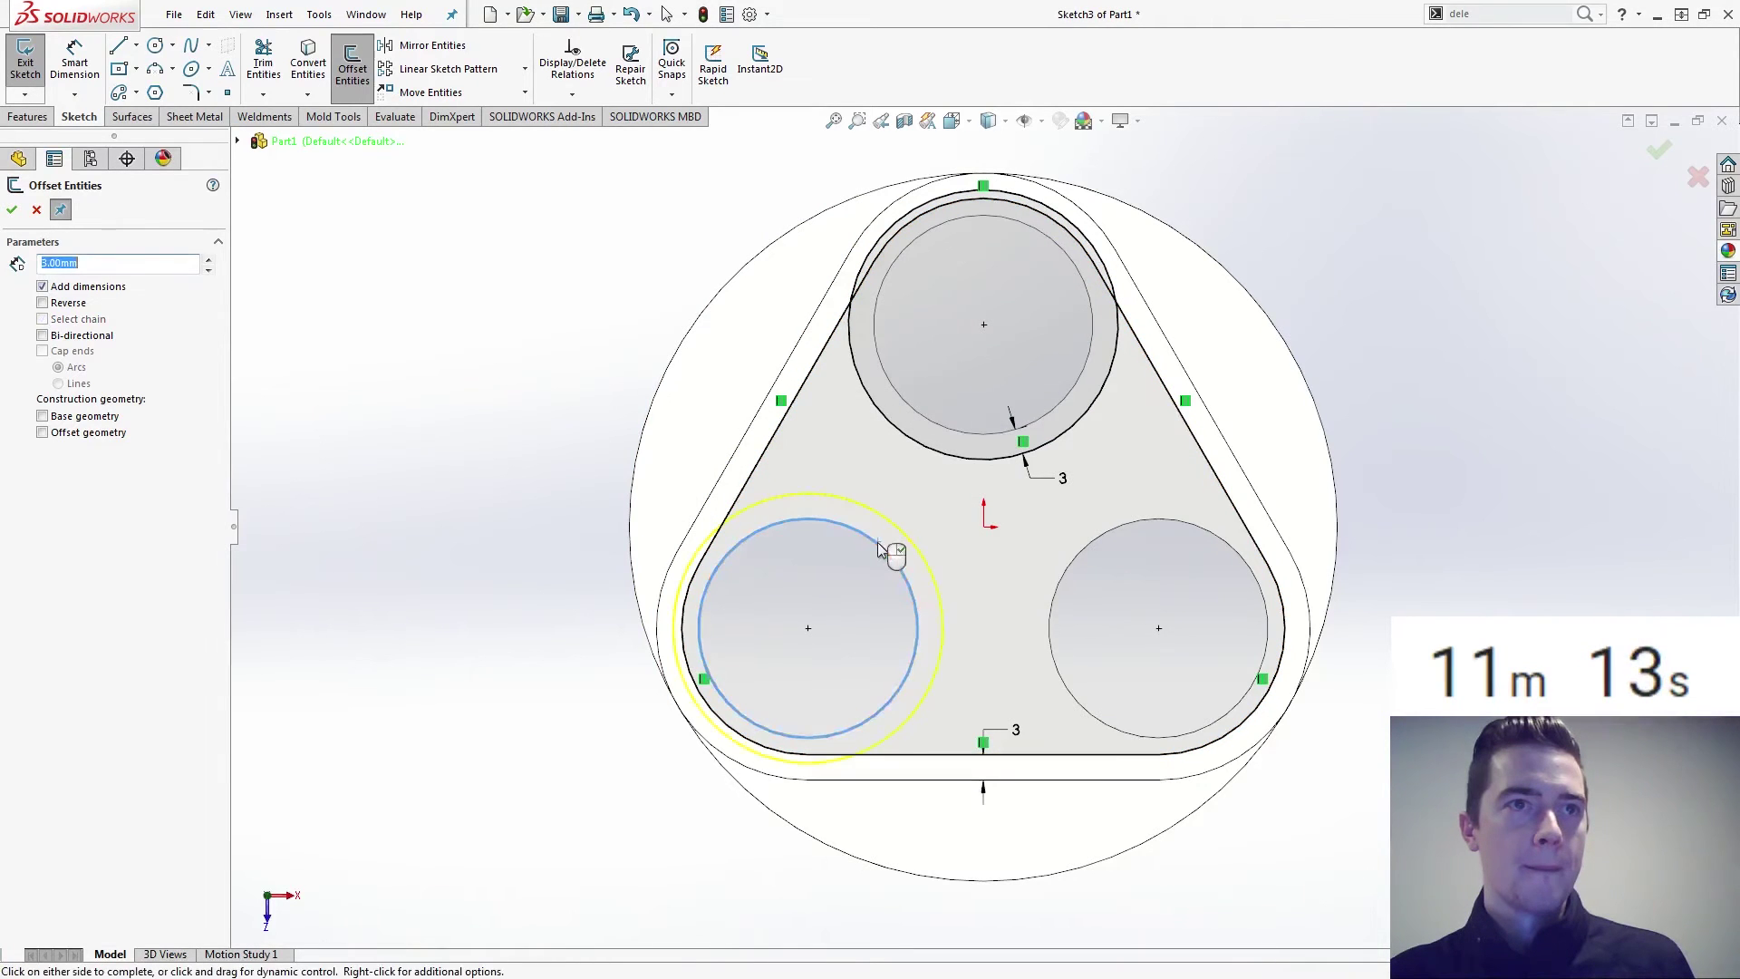
{"action": "left_click", "coordinate": [877, 541]}
{"action": "left_click", "coordinate": [1078, 557]}
{"action": "left_click", "coordinate": [1078, 557]}
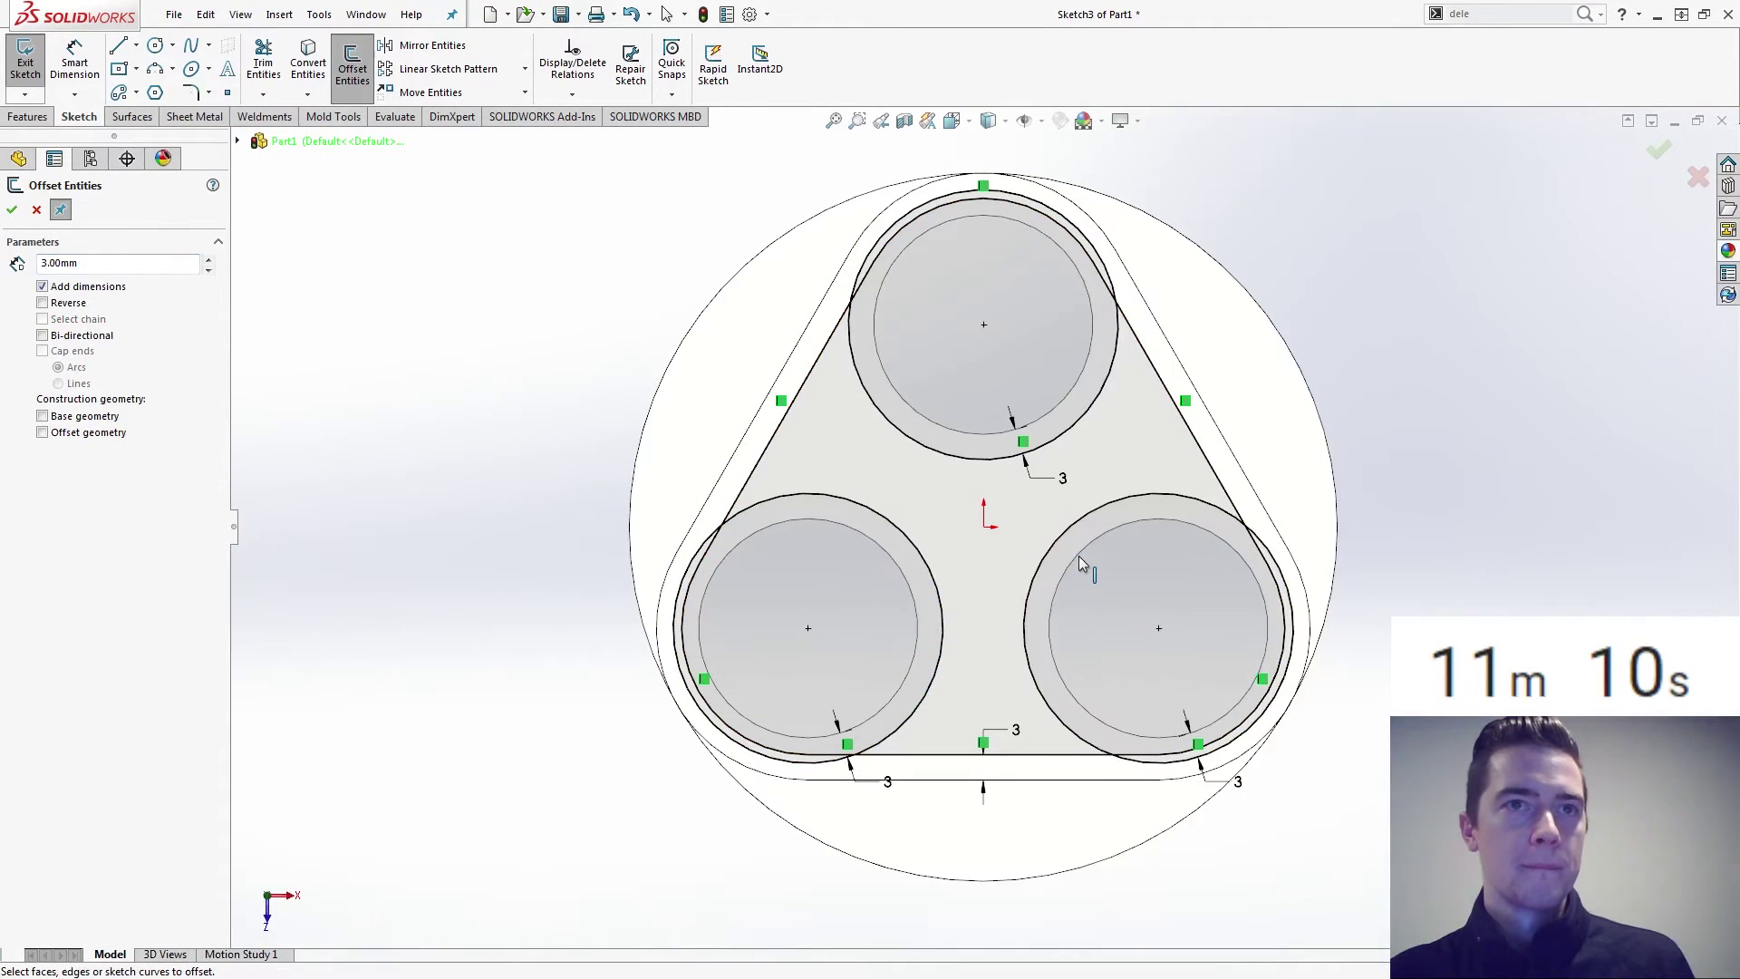
{"action": "left_click", "coordinate": [12, 210]}
Cut-extrude the central region between the offset outline and the three offset circles up to the round base's top face.
{"action": "middle_click_drag", "start_coordinate": [407, 342], "coordinate": [412, 348]}
{"action": "scroll", "coordinate": [163, 121], "scroll_direction": "up", "scroll_amount": 1}
{"action": "left_click", "coordinate": [275, 90]}
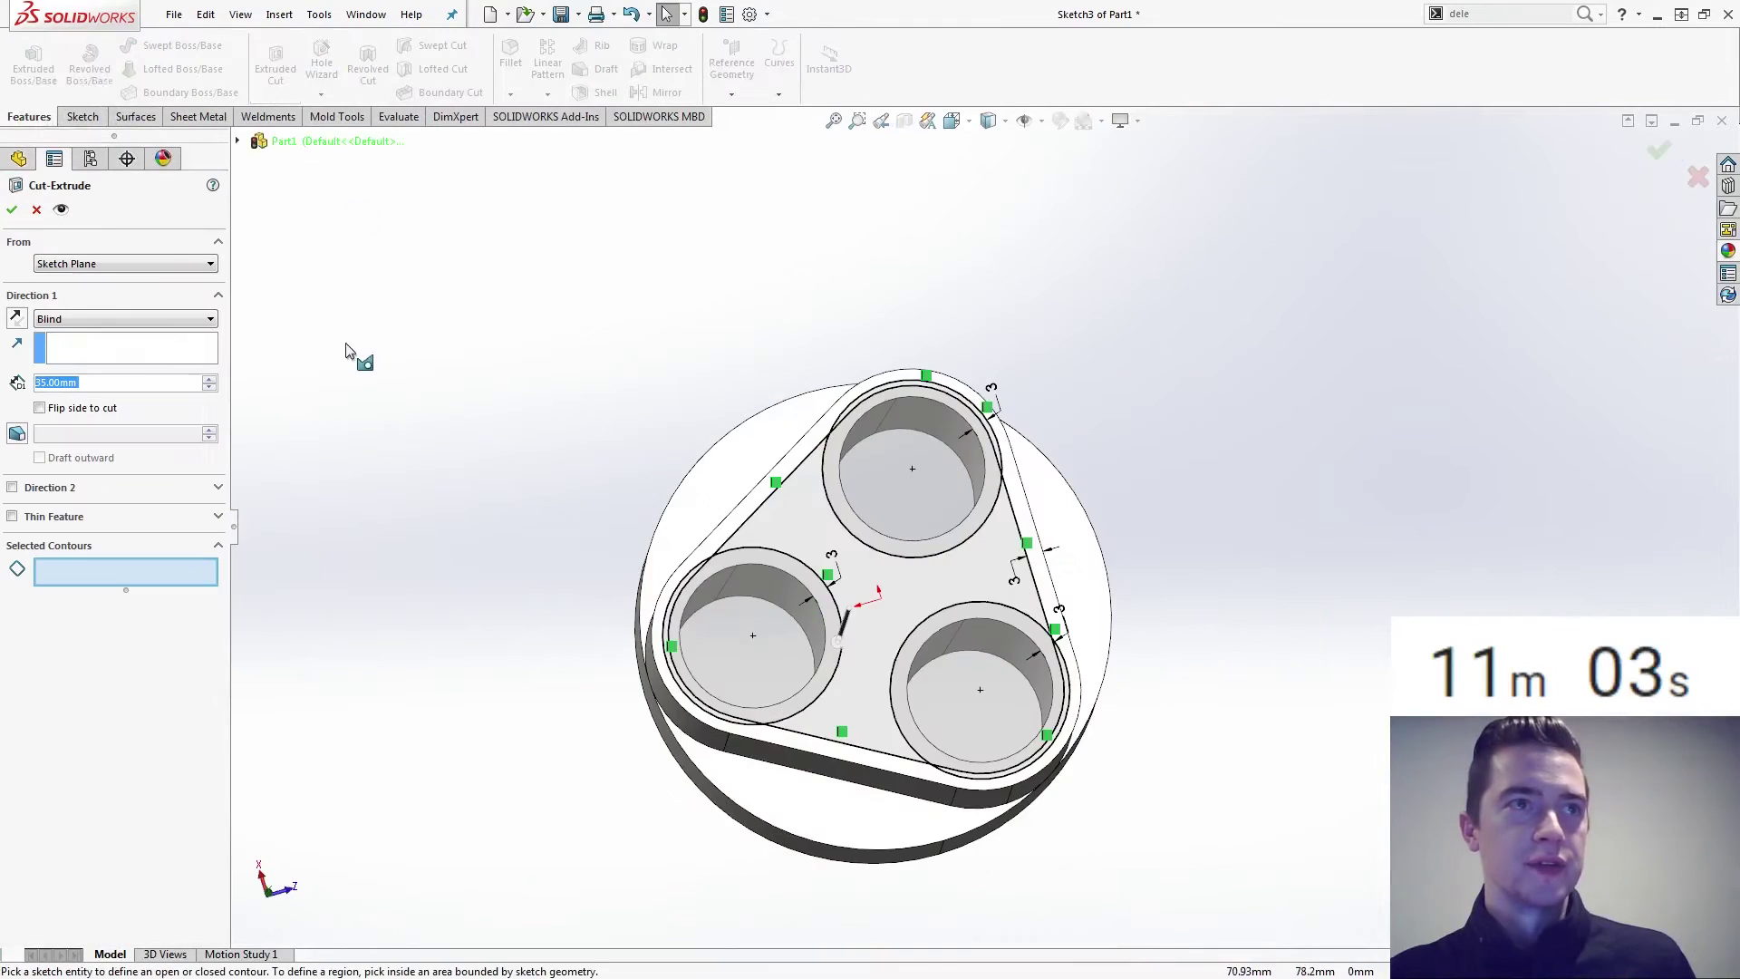
{"action": "left_click", "coordinate": [127, 319]}
{"action": "left_click", "coordinate": [133, 394]}
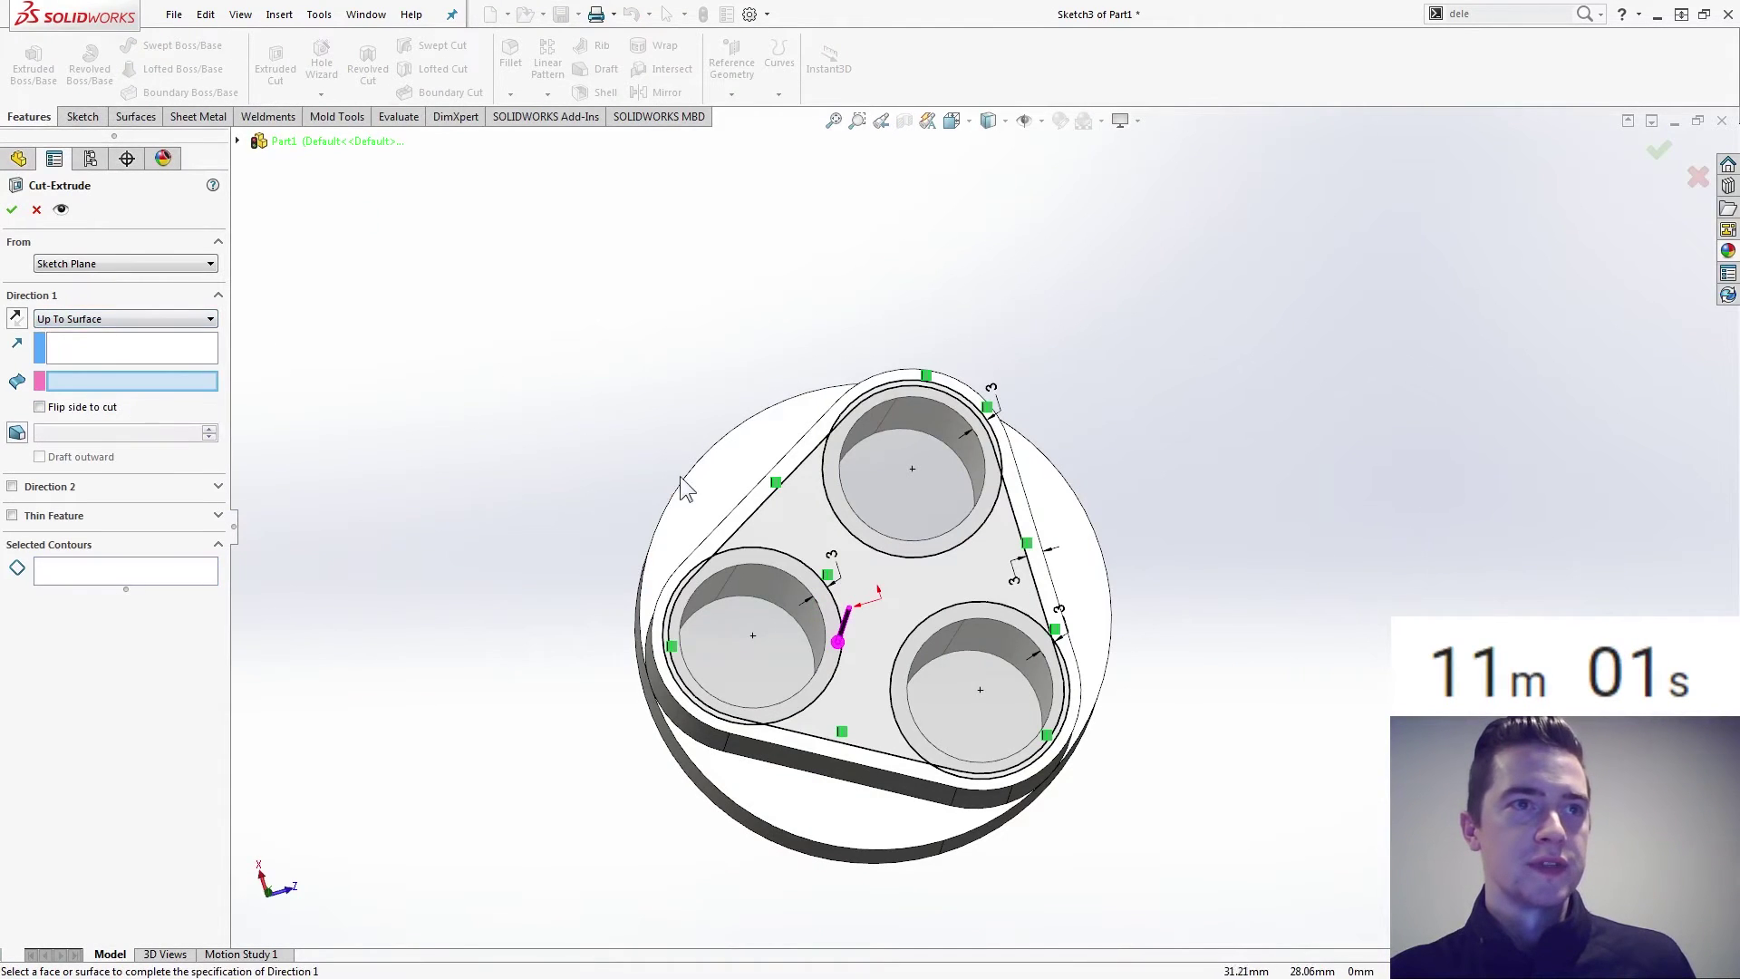
{"action": "left_click", "coordinate": [736, 509]}
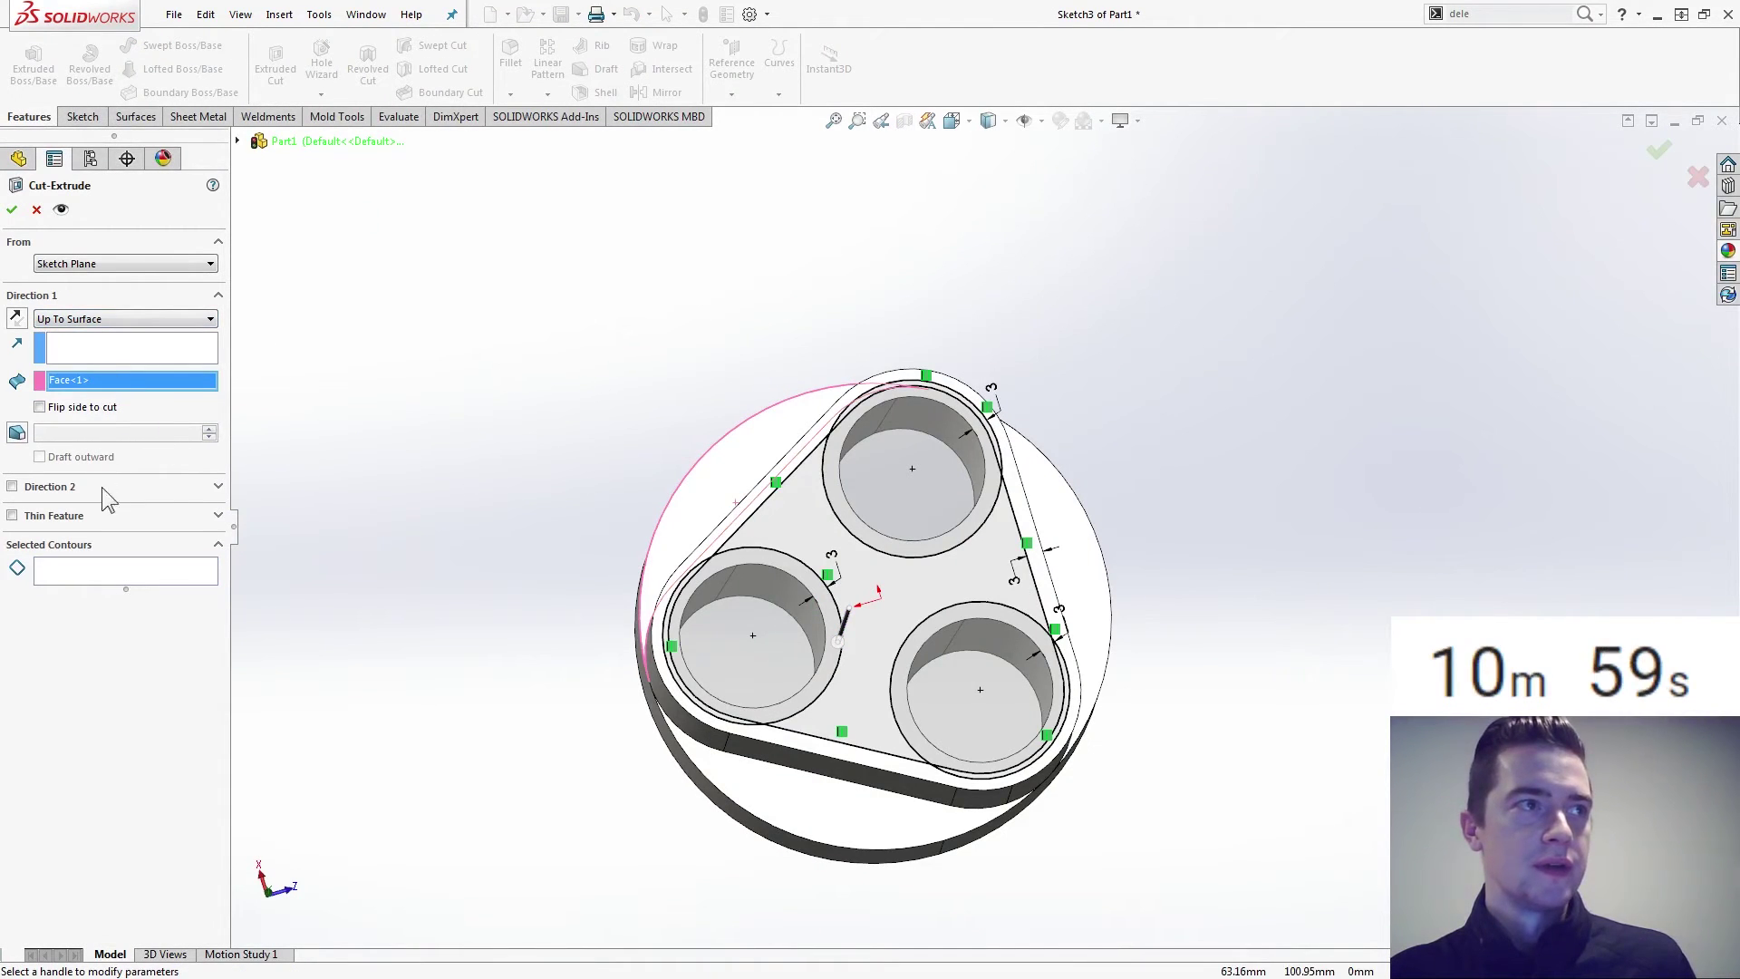
{"action": "left_click", "coordinate": [122, 571]}
{"action": "left_click", "coordinate": [850, 569]}
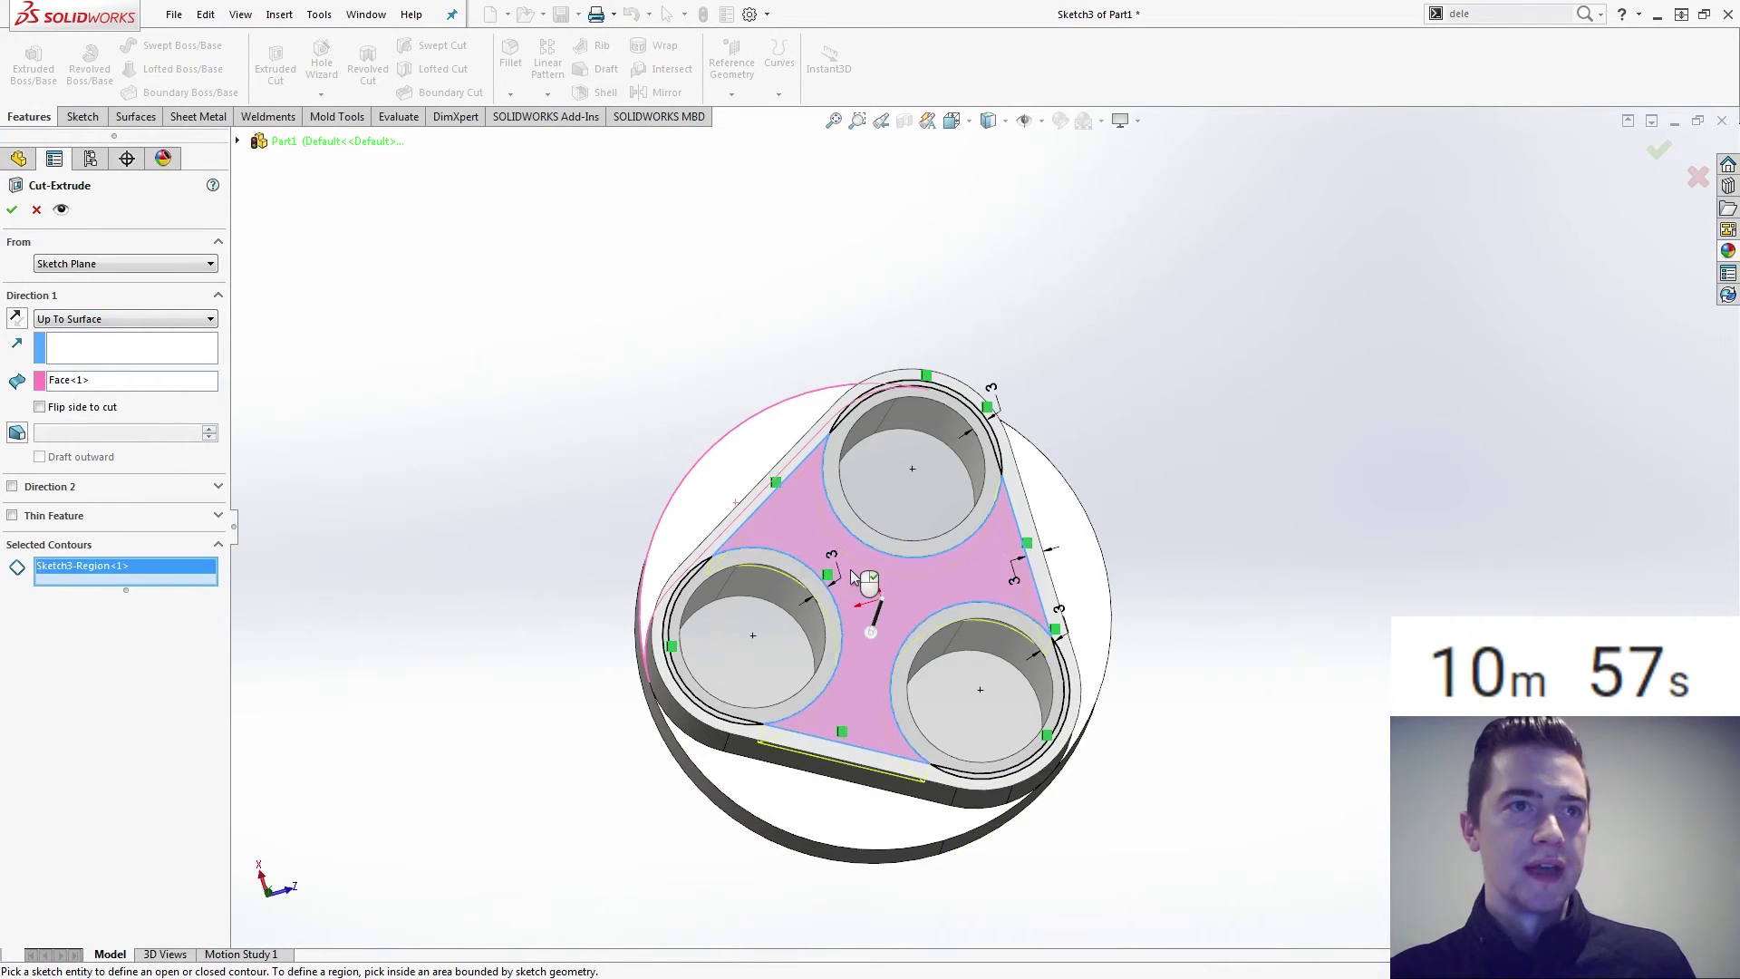
{"action": "key", "text": "Return"}
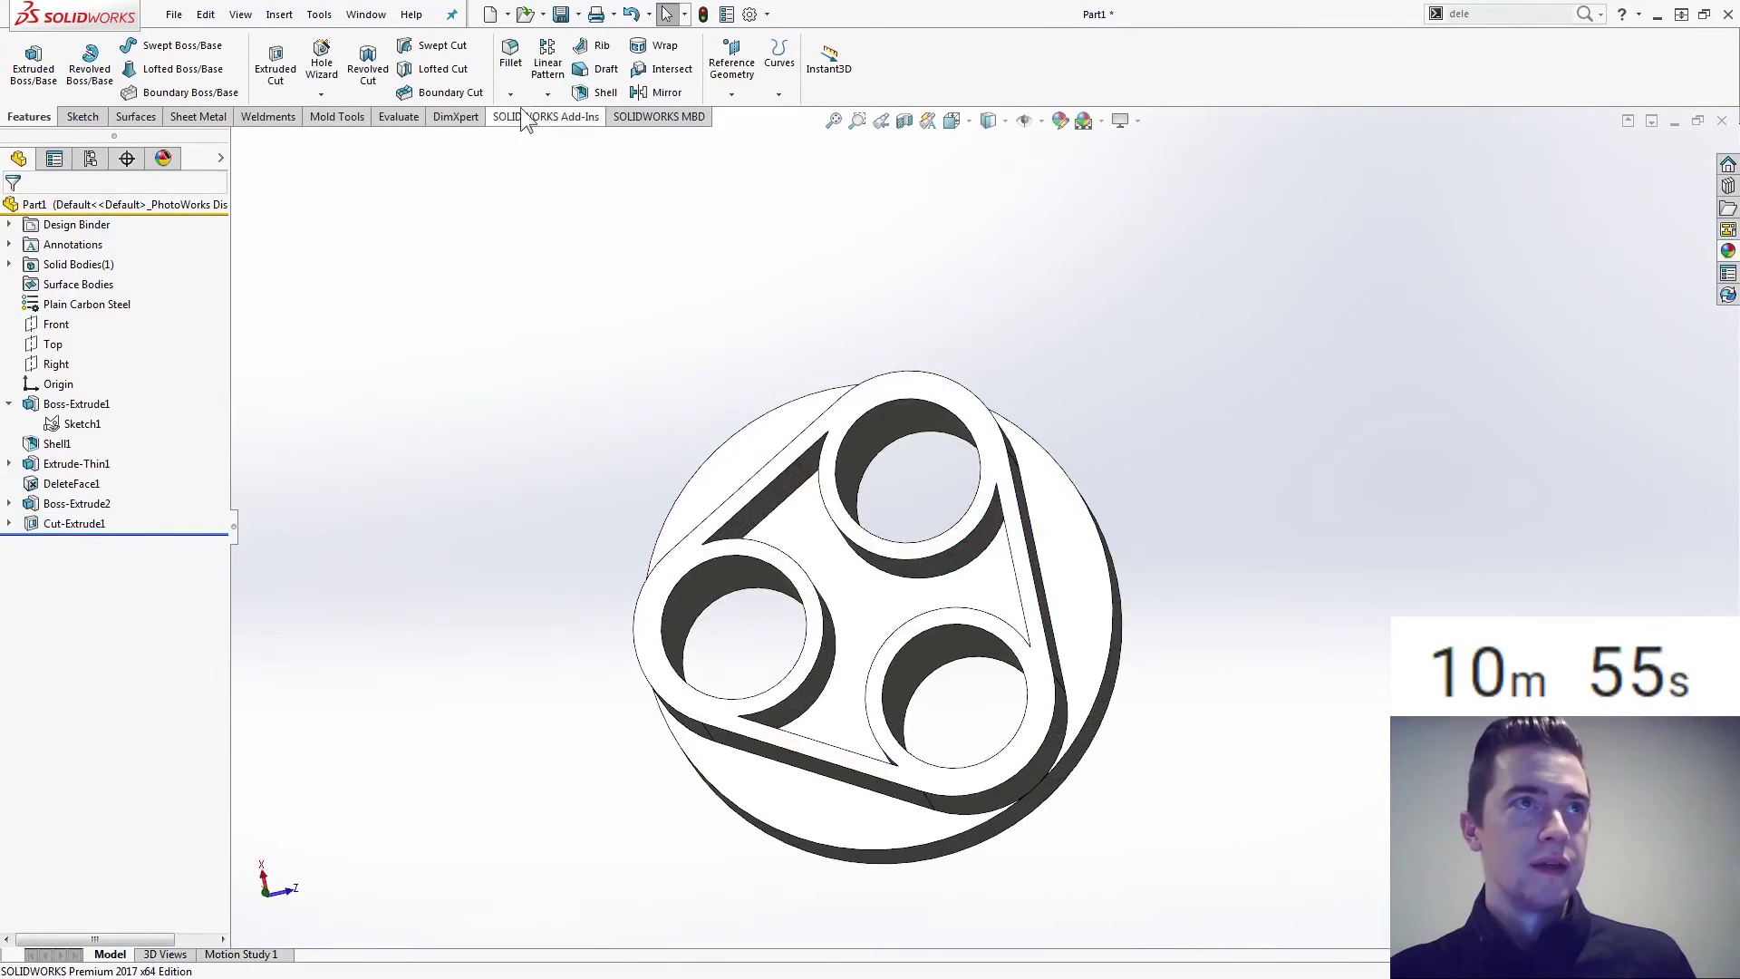
Start a 3 mm fillet on the boss pocket's floor face and its six vertical corner edges.
{"action": "left_click", "coordinate": [510, 54]}
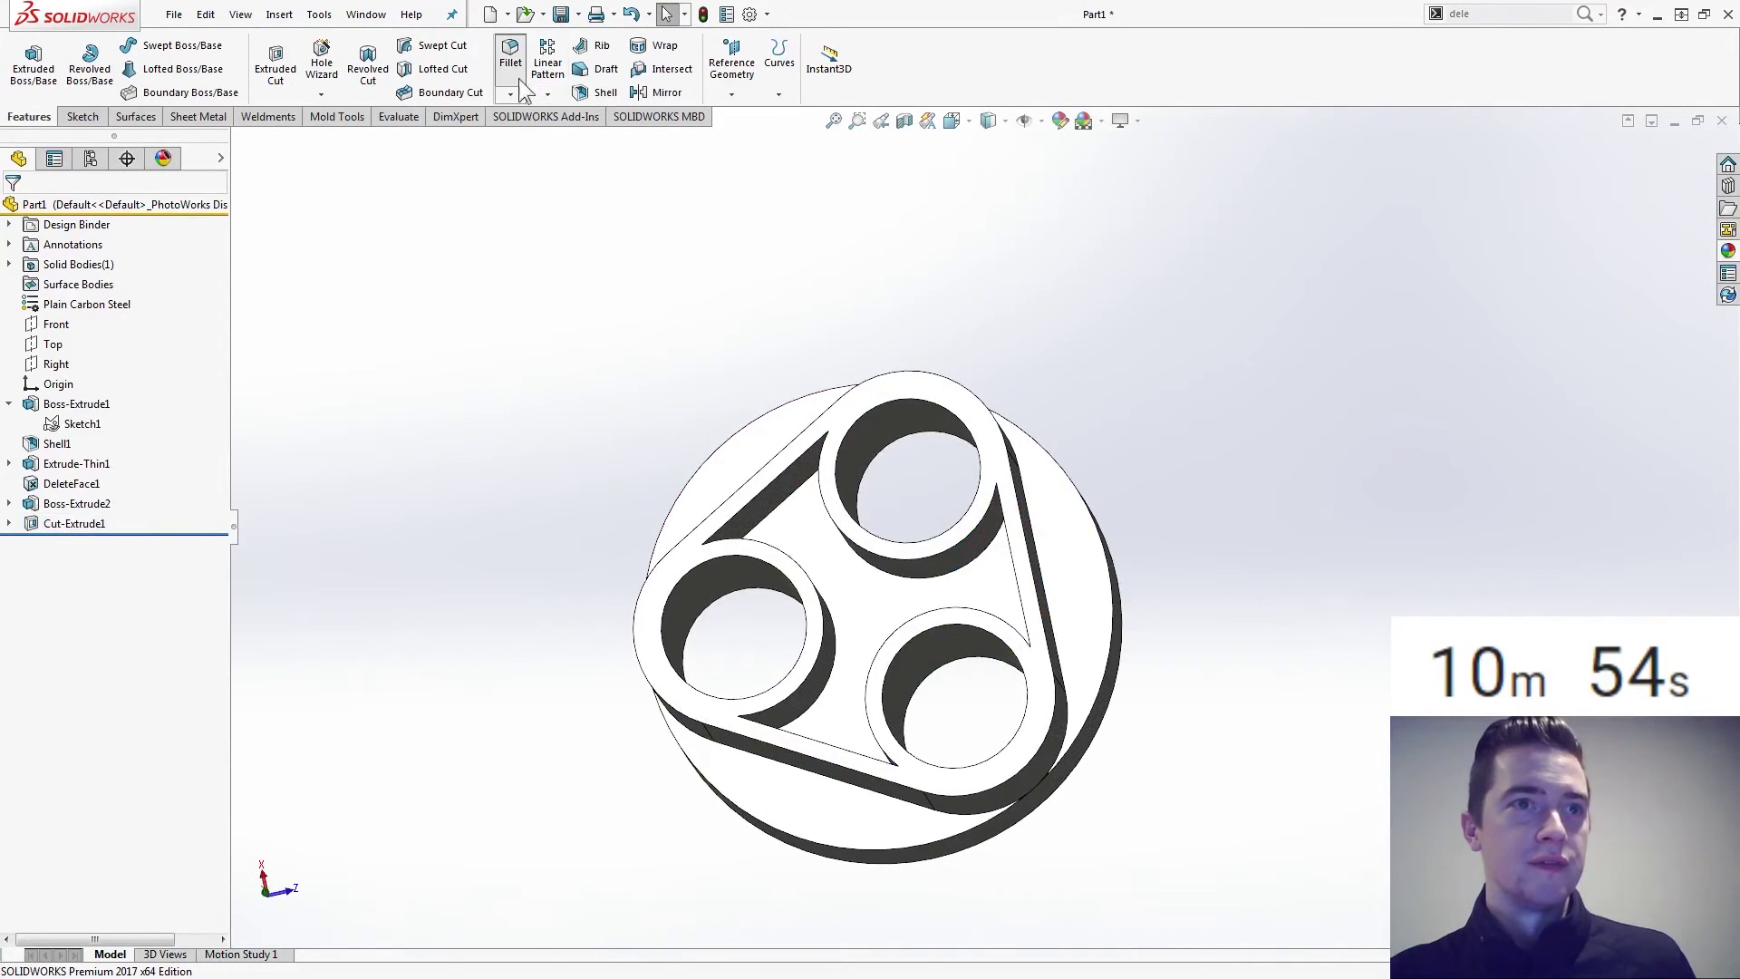
{"action": "left_click", "coordinate": [872, 609]}
{"action": "middle_click_drag", "start_coordinate": [875, 603], "coordinate": [825, 480]}
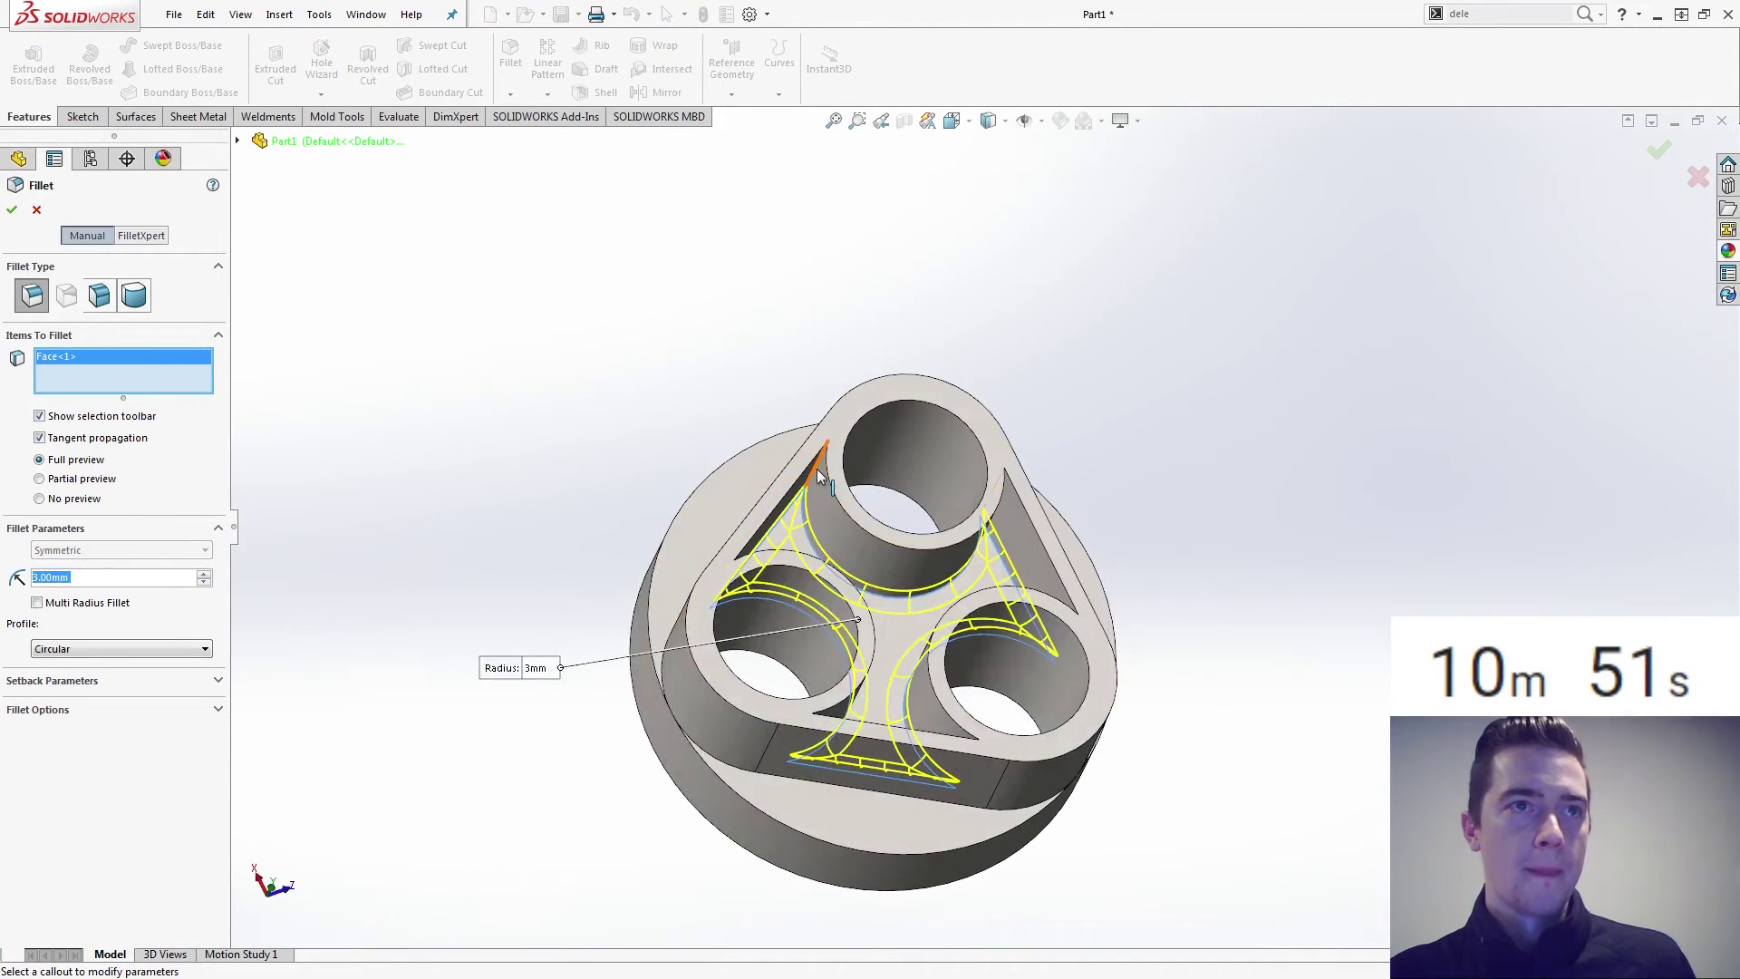
{"action": "left_click", "coordinate": [818, 473]}
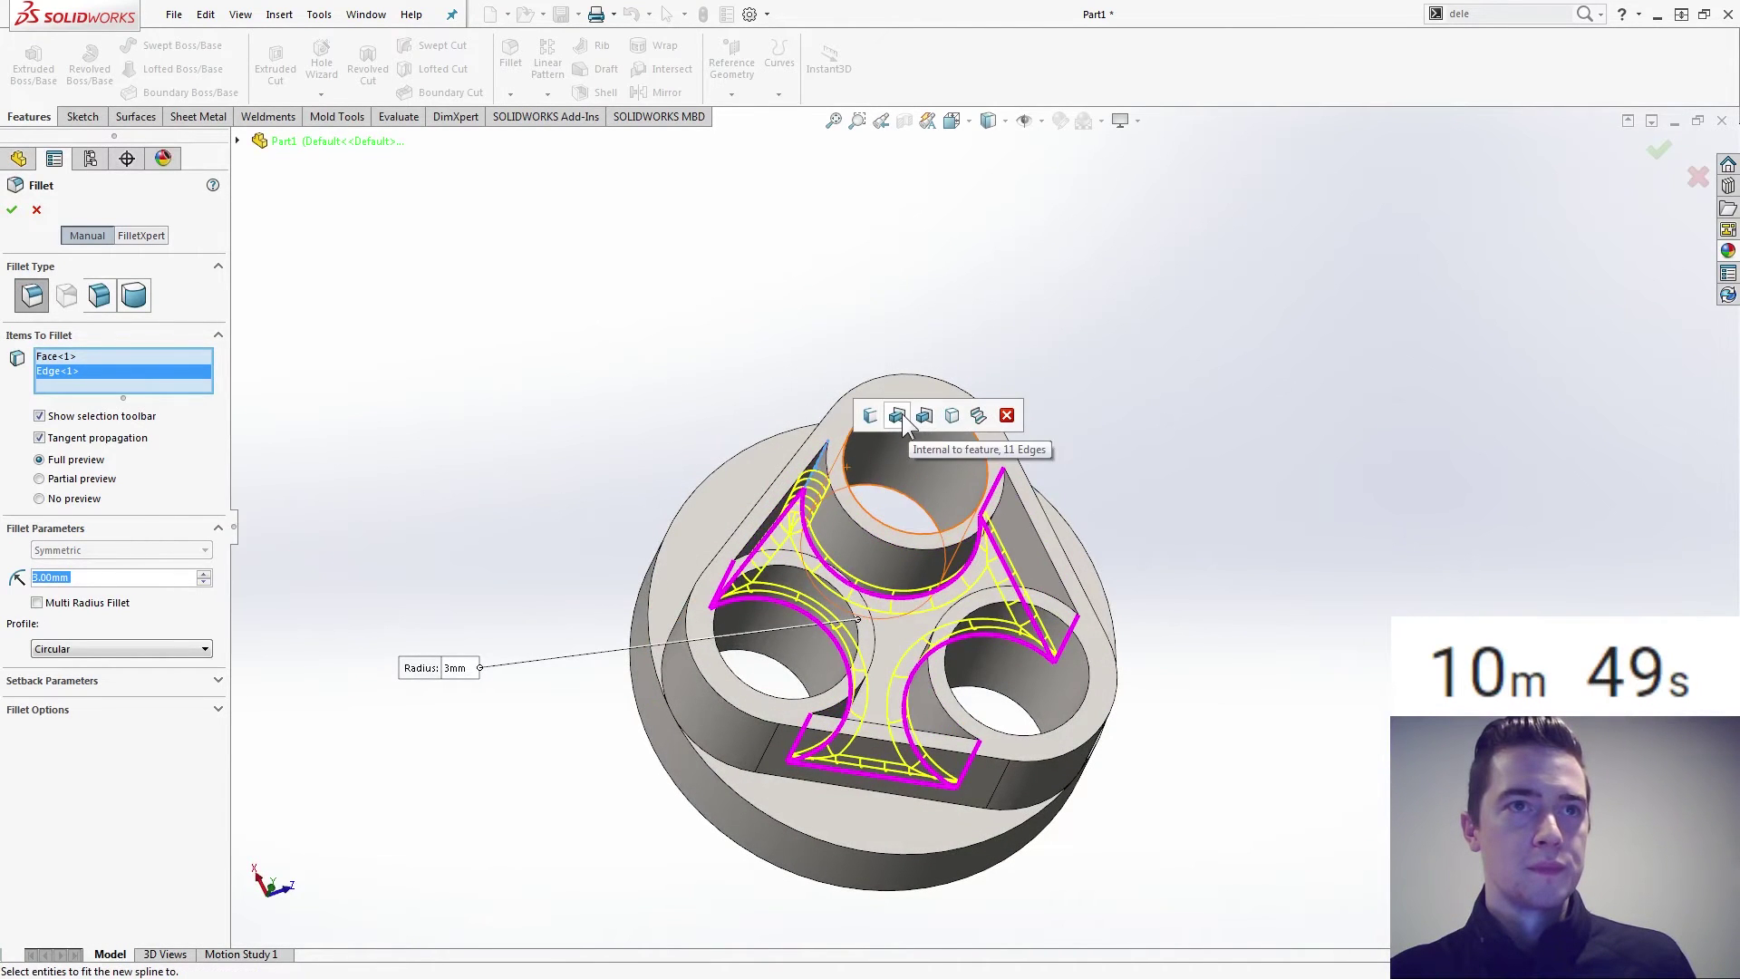
{"action": "left_click", "coordinate": [871, 414]}
Add the underside cavity's floor face and its six vertical corner edges to the selection and create the 3 mm fillet.
{"action": "middle_click_drag", "start_coordinate": [873, 413], "coordinate": [846, 602]}
{"action": "left_click", "coordinate": [859, 598]}
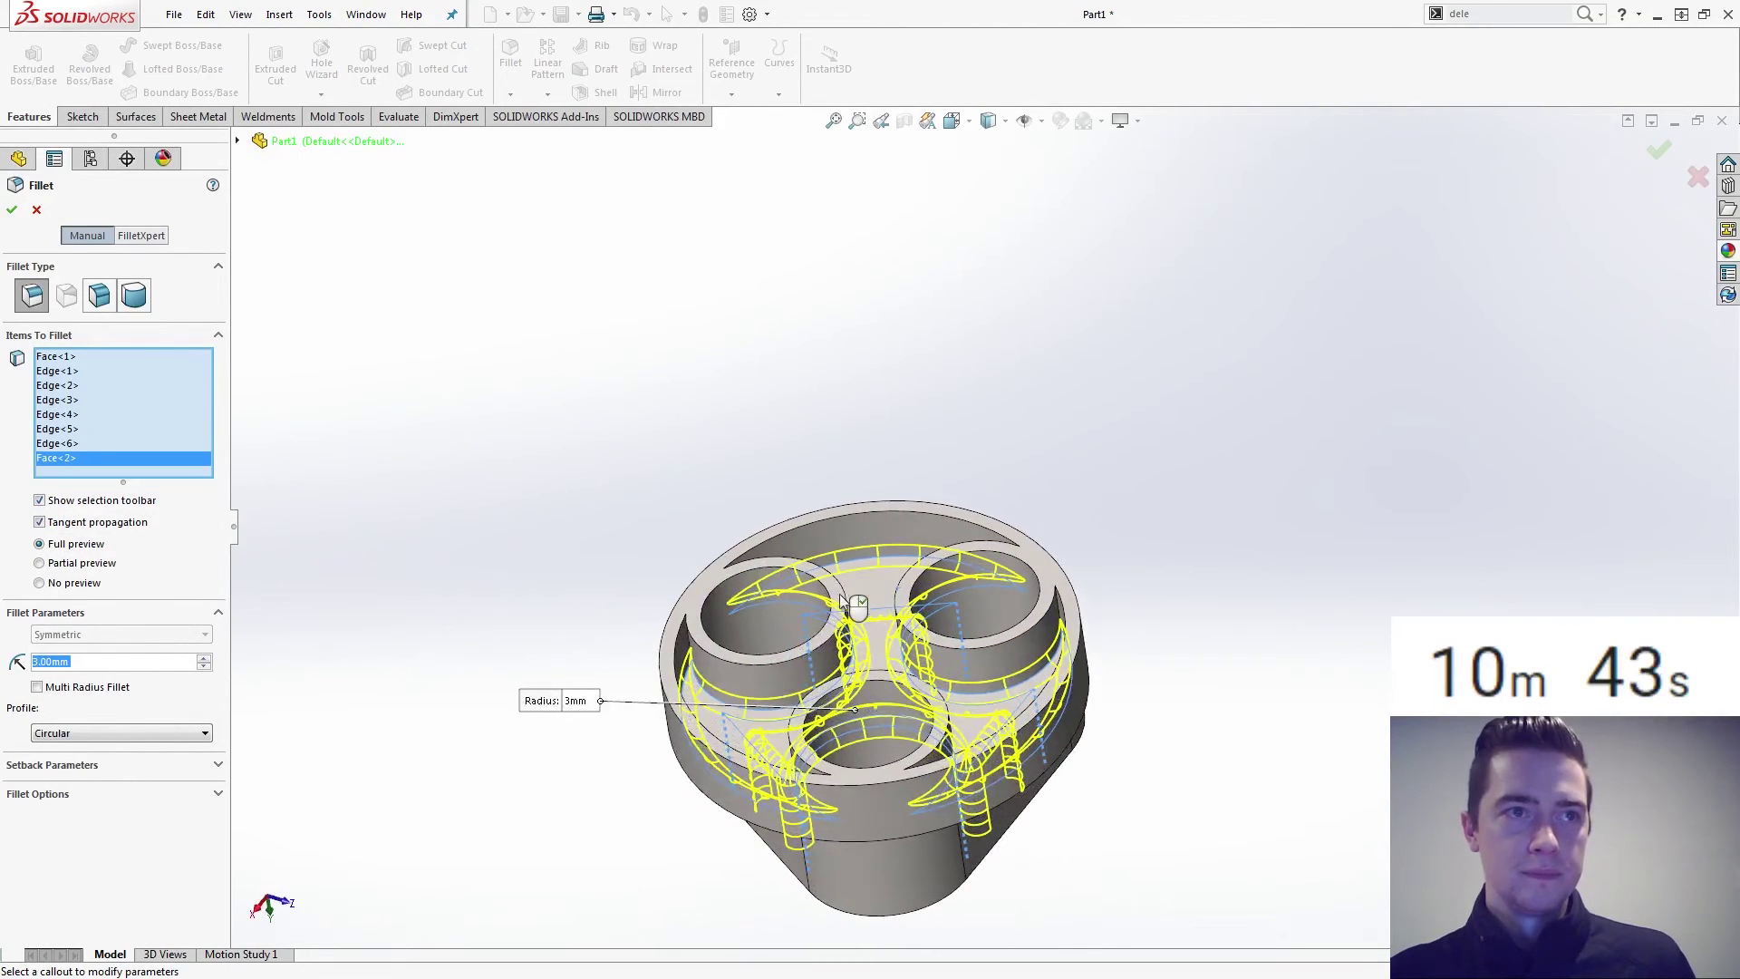
{"action": "left_click", "coordinate": [689, 641]}
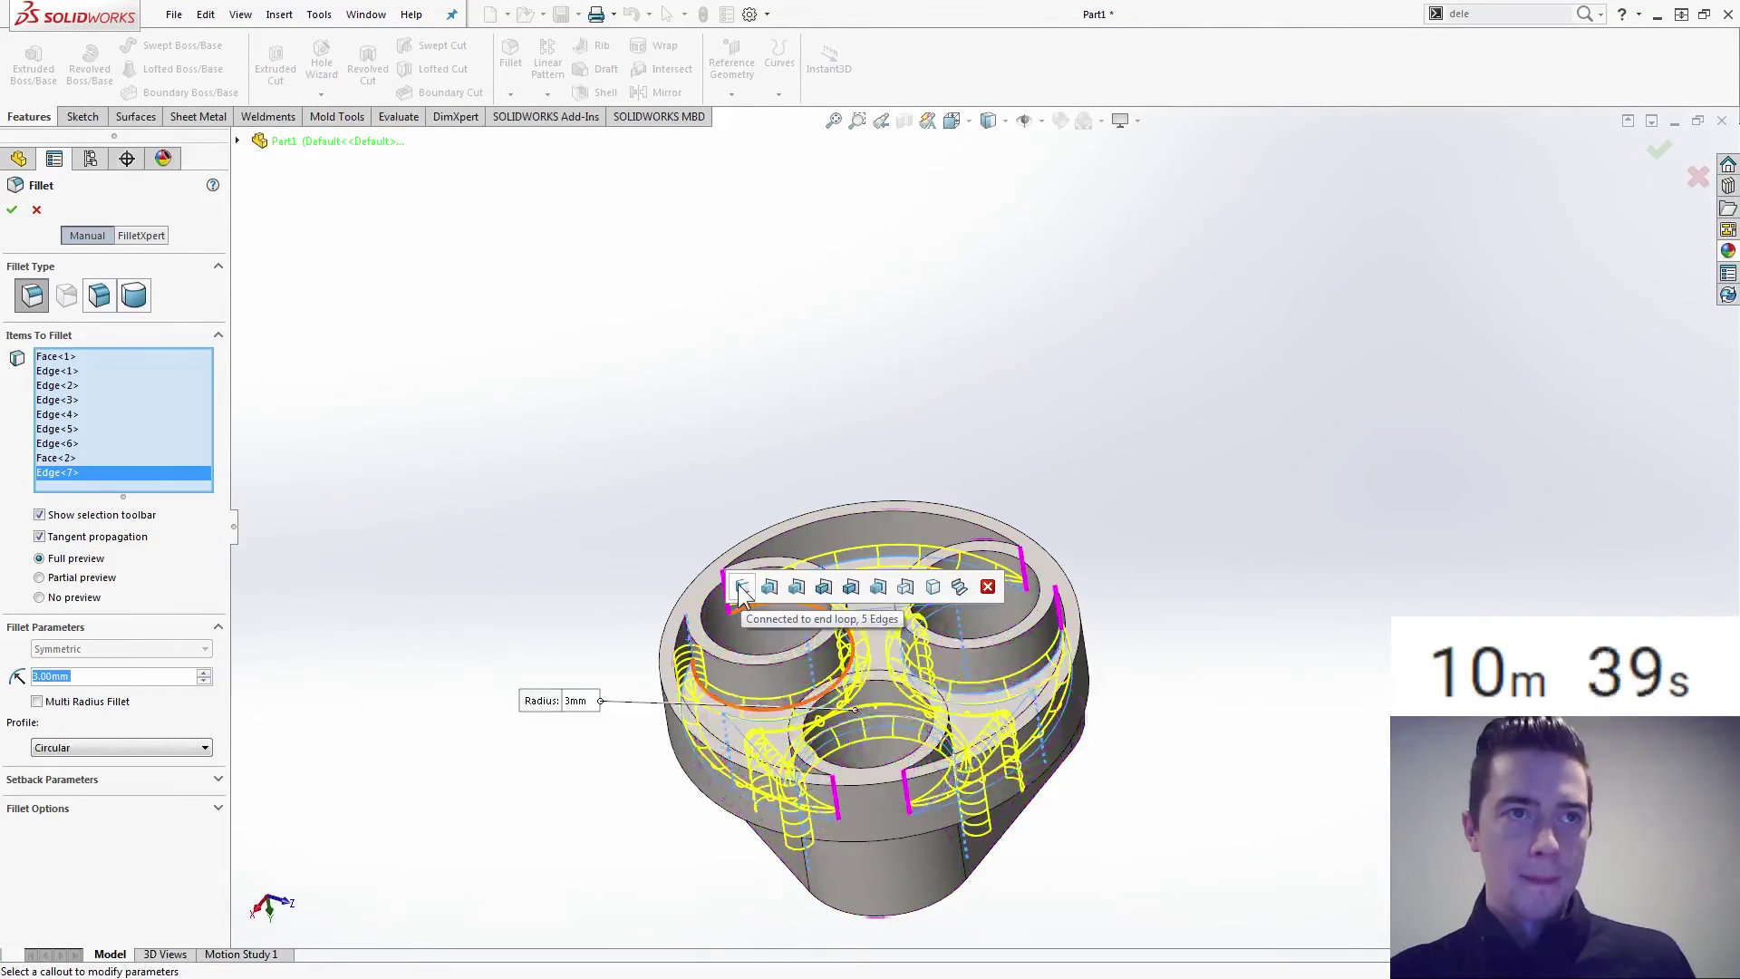
{"action": "left_click", "coordinate": [770, 587]}
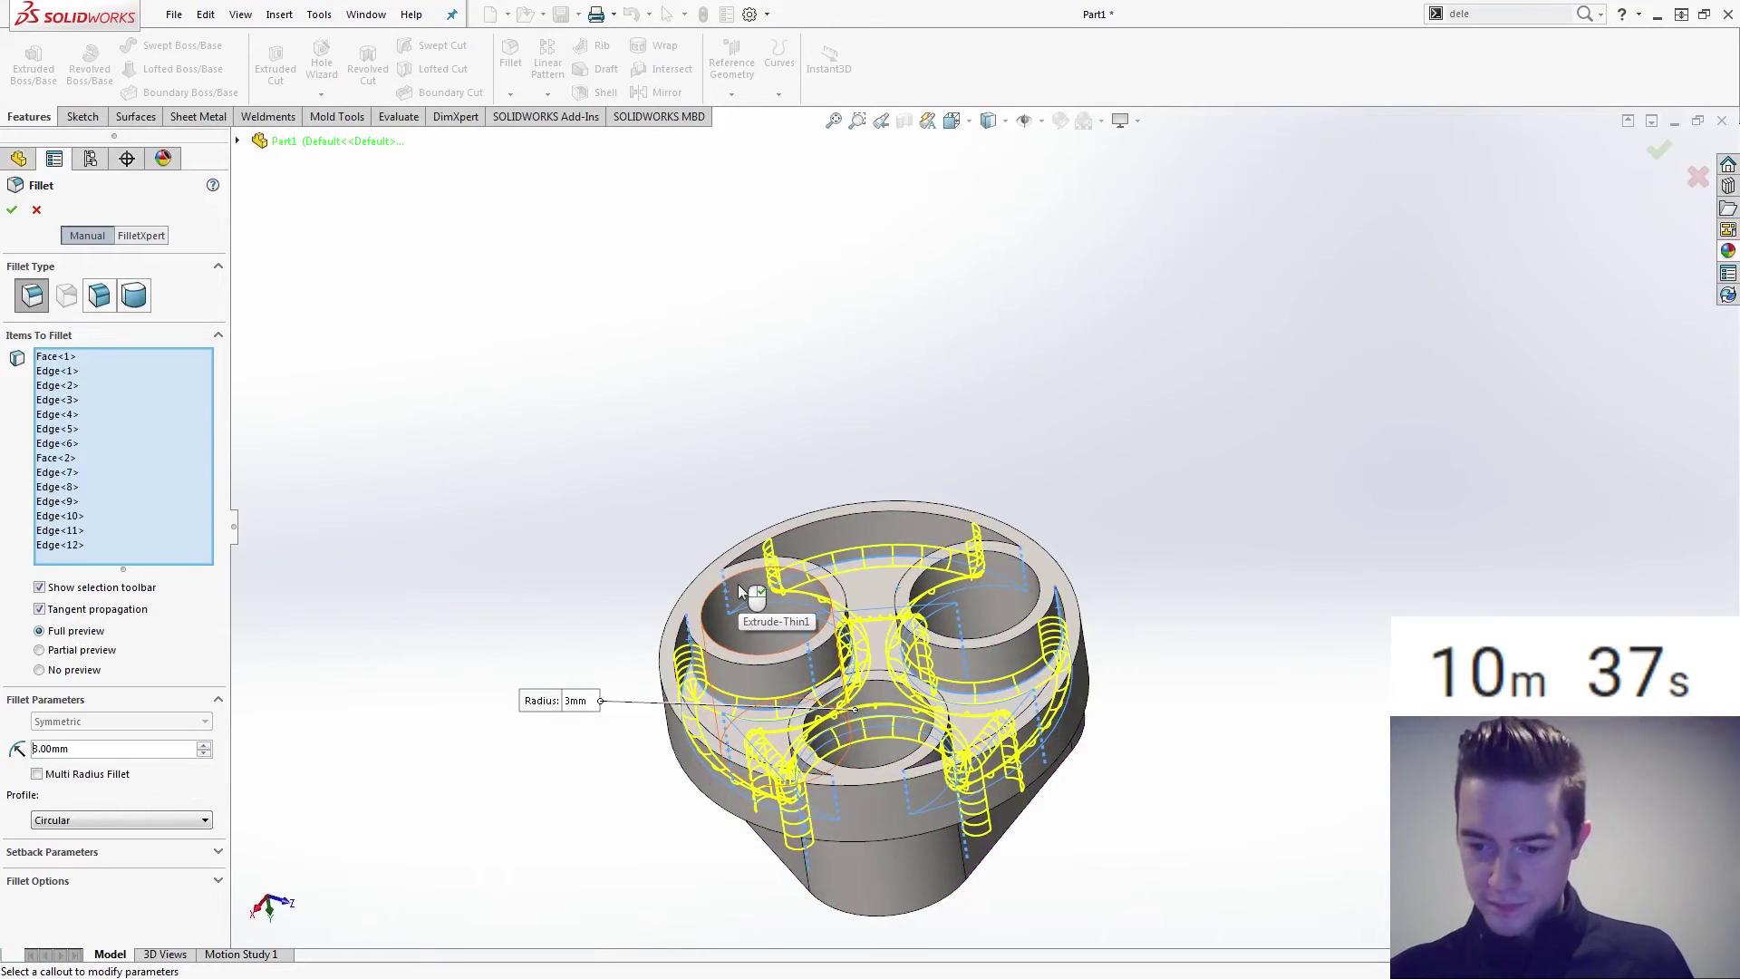
{"action": "middle_click_drag", "start_coordinate": [532, 411], "coordinate": [532, 411]}
{"action": "left_click", "coordinate": [12, 210]}
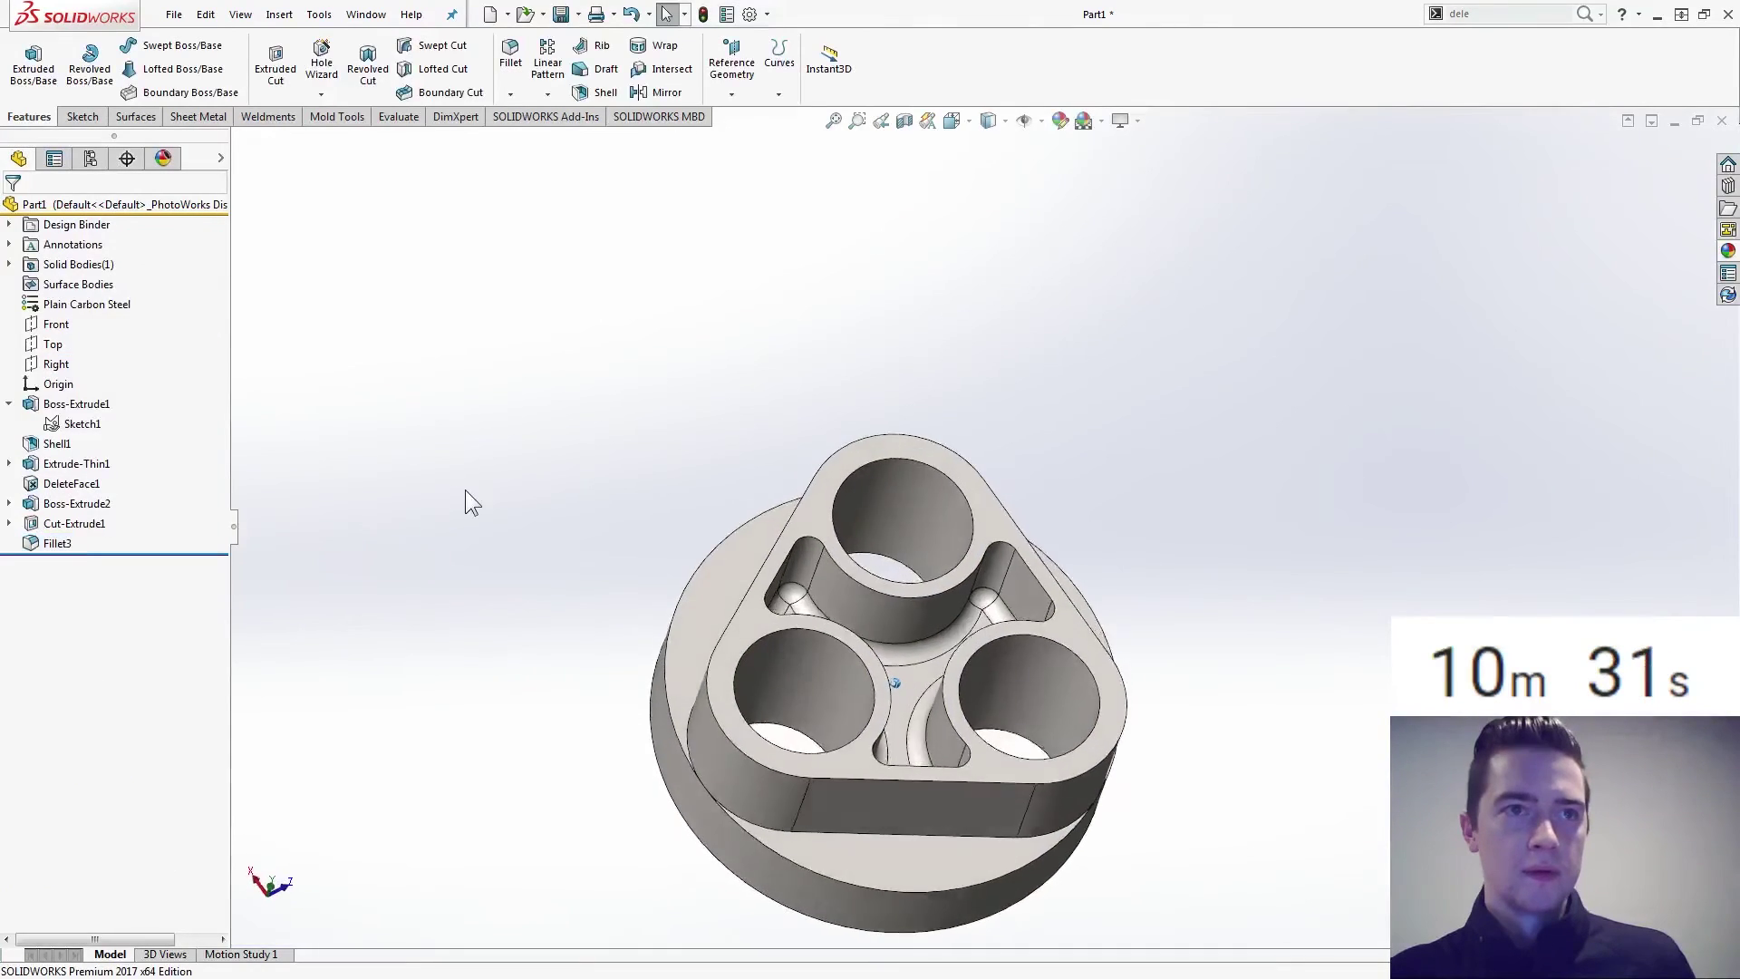
Try to fillet the round base's top outer edge together with the boss's lower edge at 3 mm, using the Keep edge overflow.
{"action": "middle_click_drag", "start_coordinate": [465, 489], "coordinate": [438, 488]}
{"action": "key", "text": "ctrl+7"}
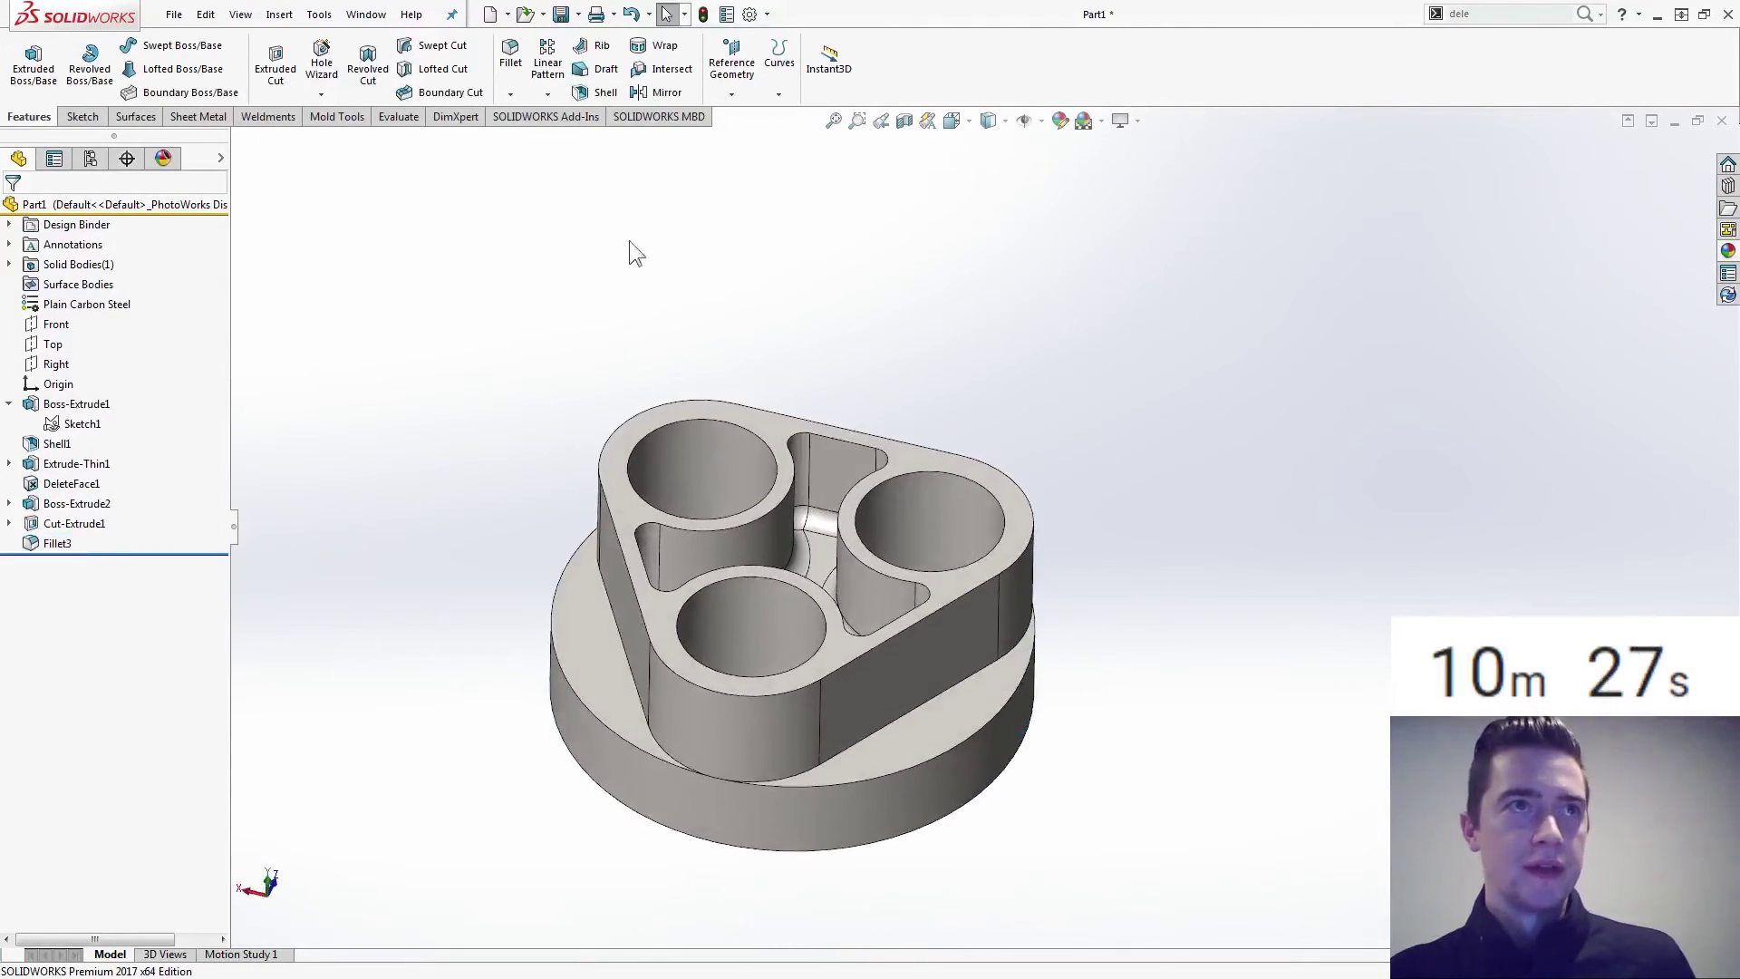
{"action": "left_click", "coordinate": [510, 56]}
{"action": "key", "text": "Down"}
{"action": "key", "text": "Down"}
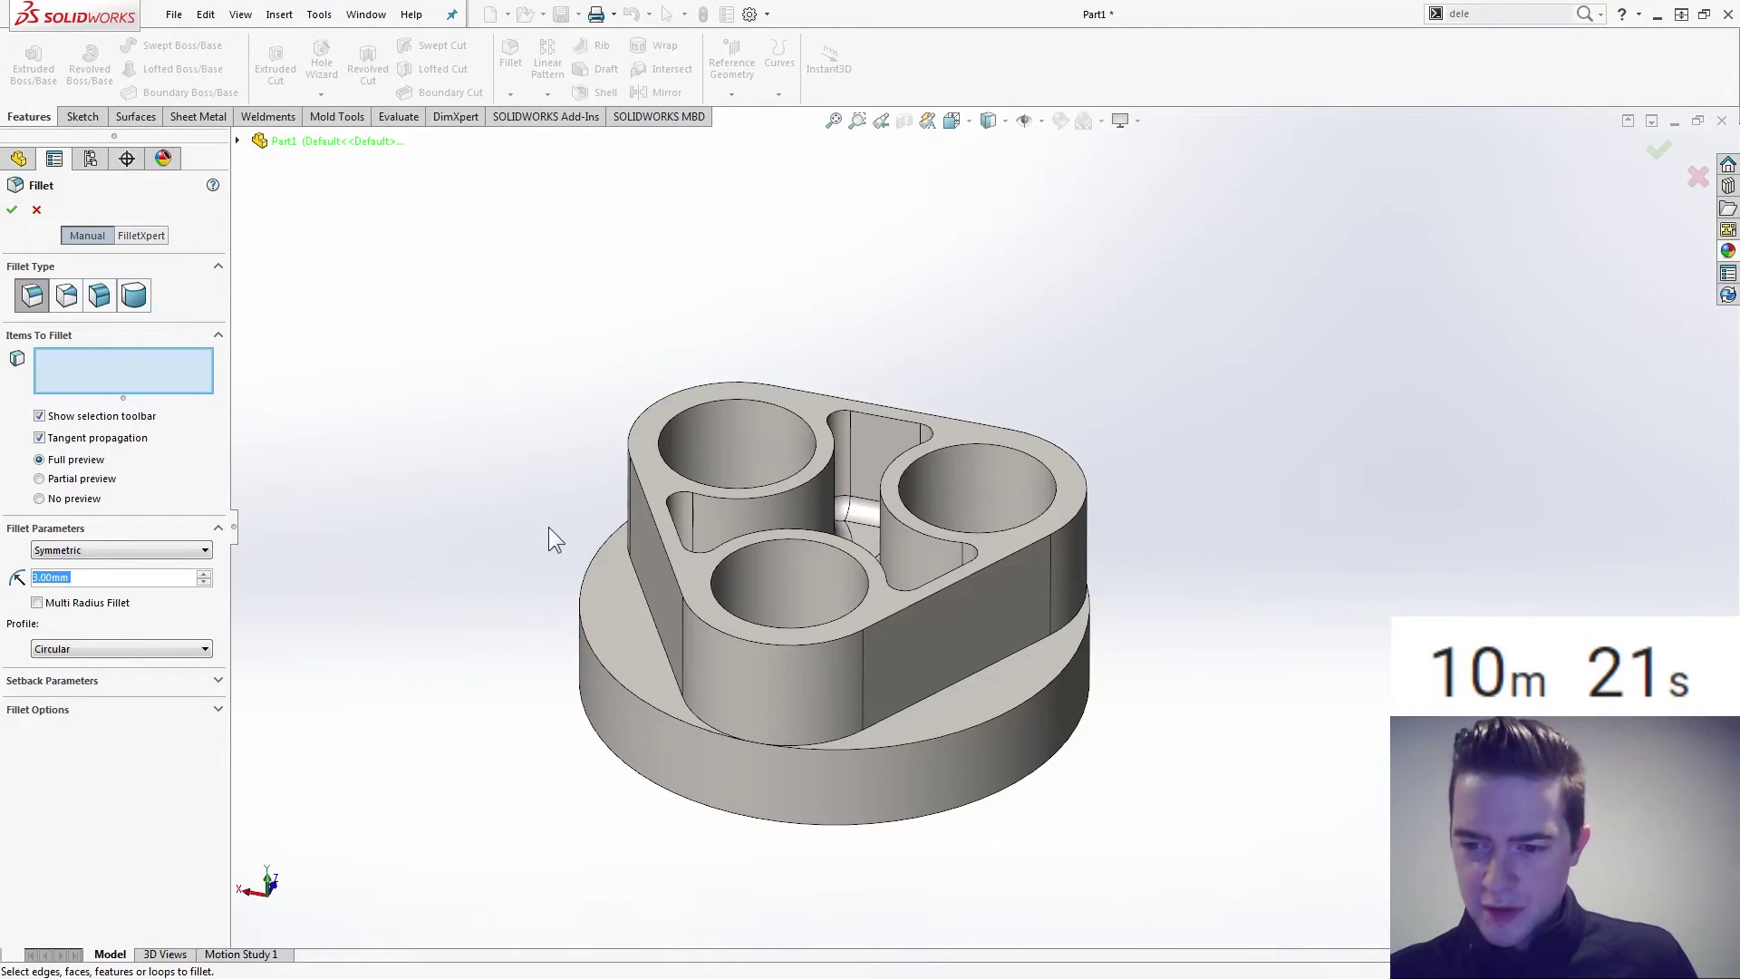
{"action": "left_click", "coordinate": [916, 742]}
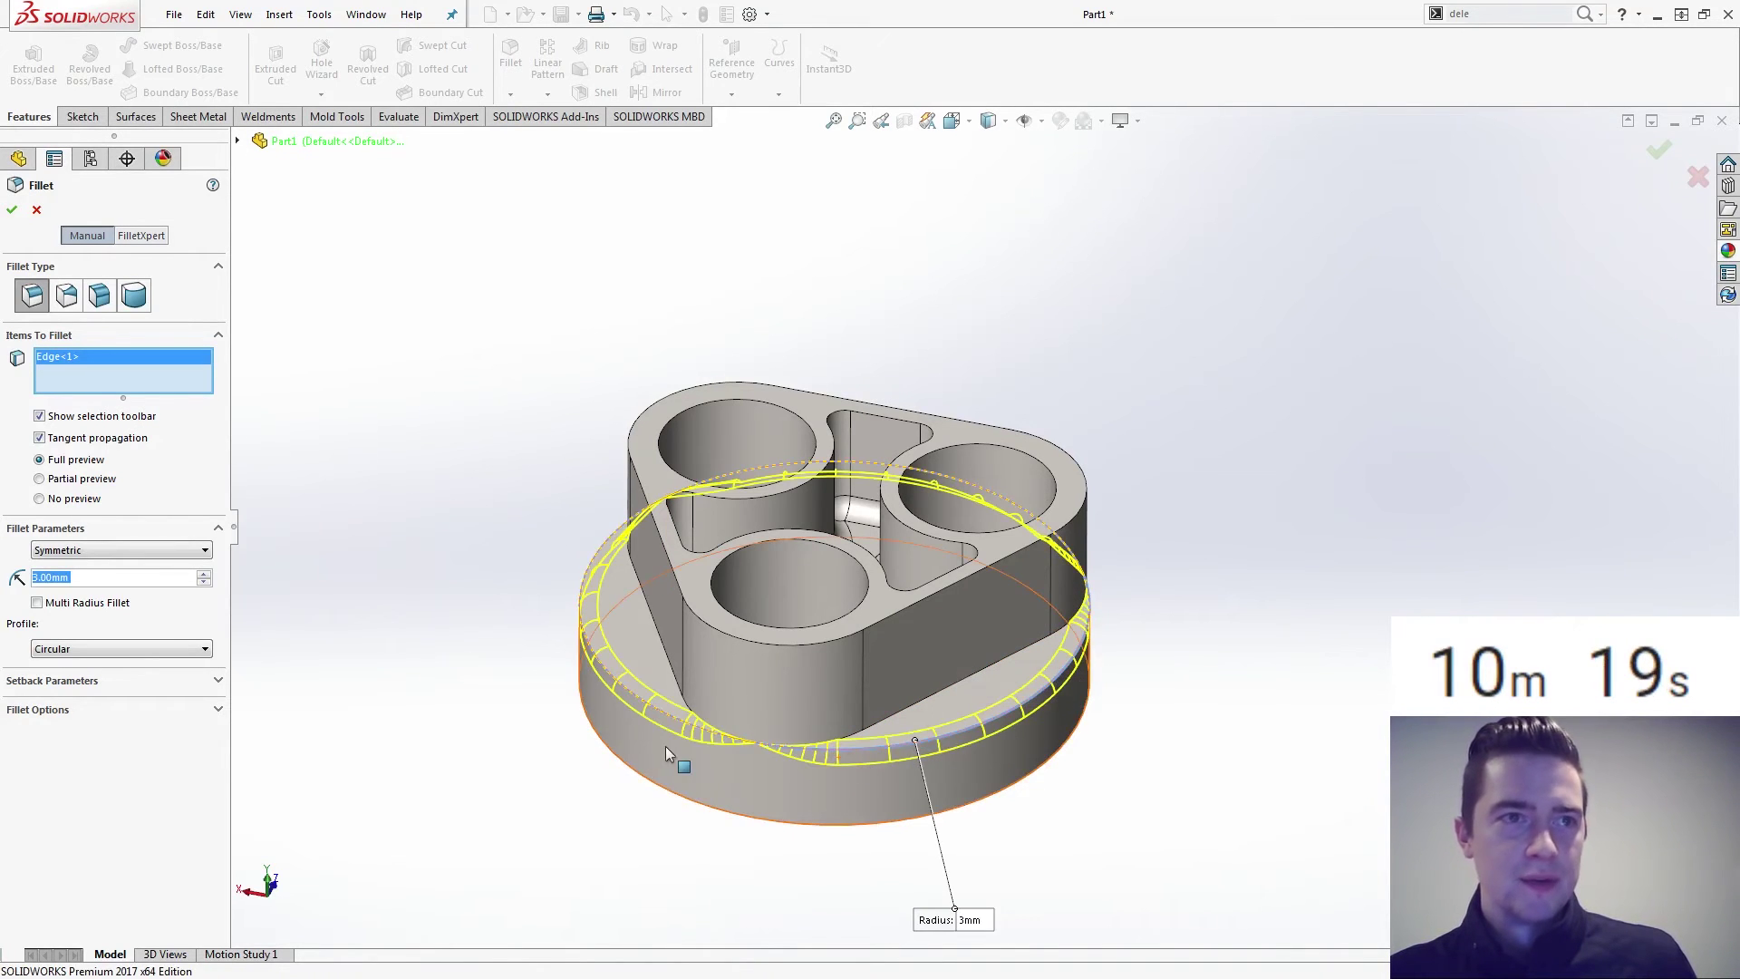
{"action": "left_click", "coordinate": [902, 710]}
{"action": "left_click", "coordinate": [903, 710]}
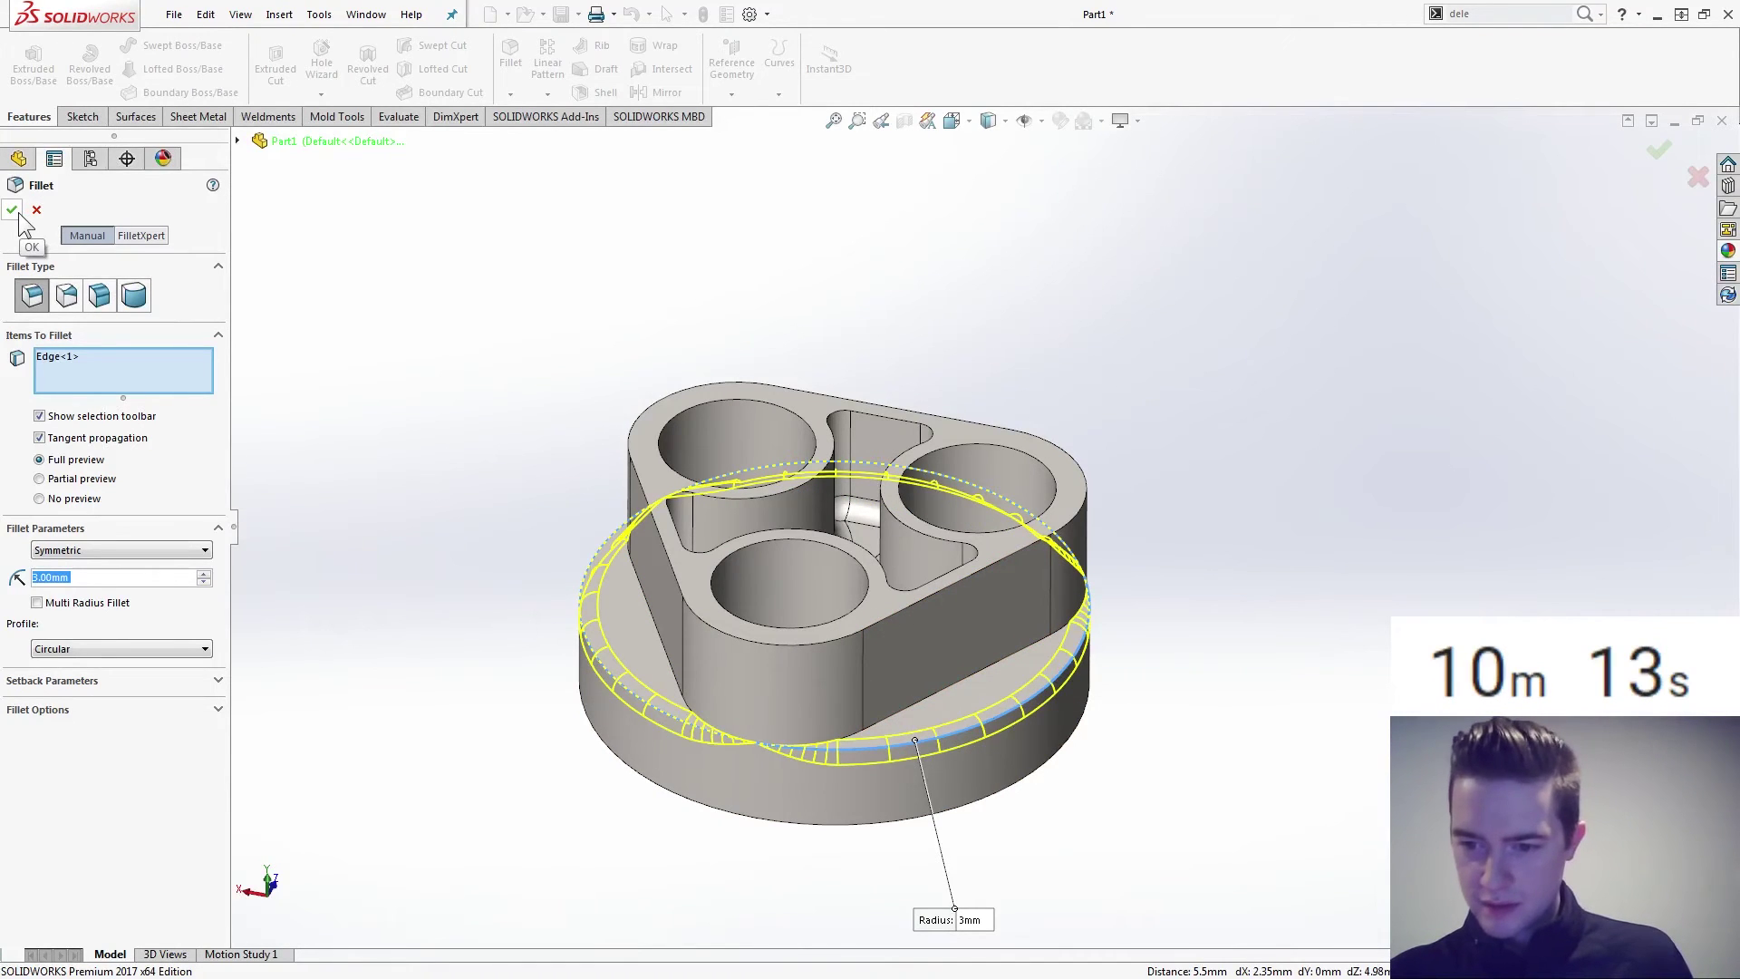
{"action": "left_click", "coordinate": [96, 705]}
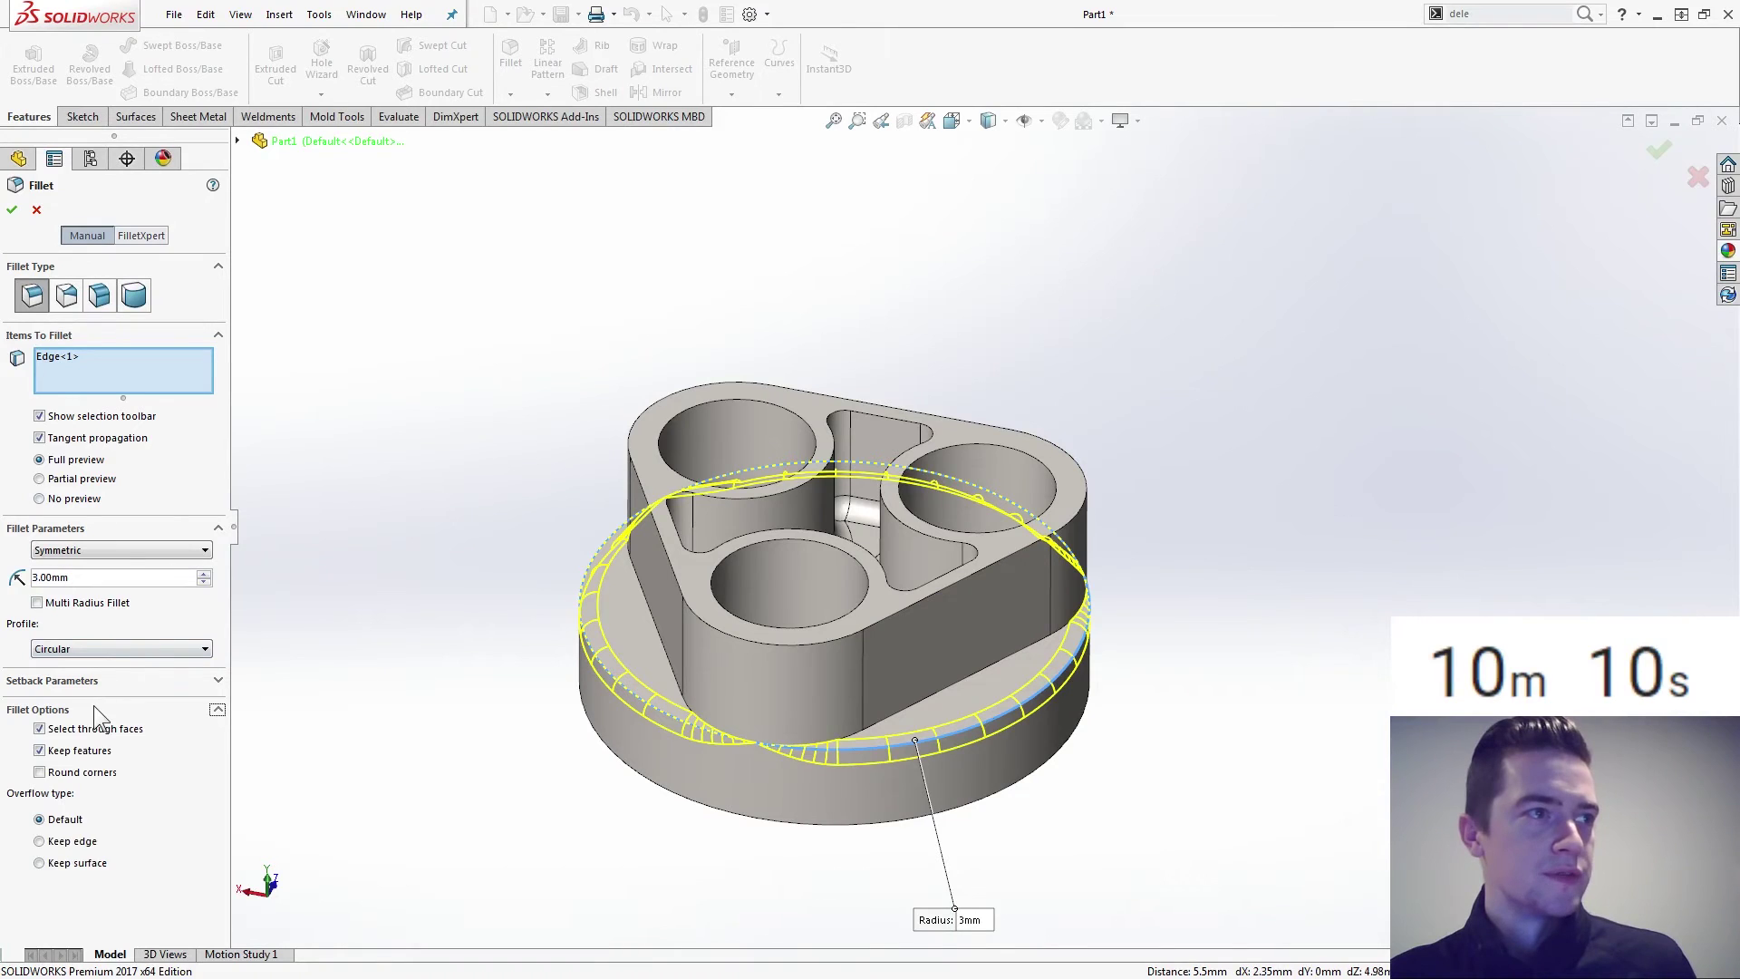
{"action": "left_click", "coordinate": [86, 841]}
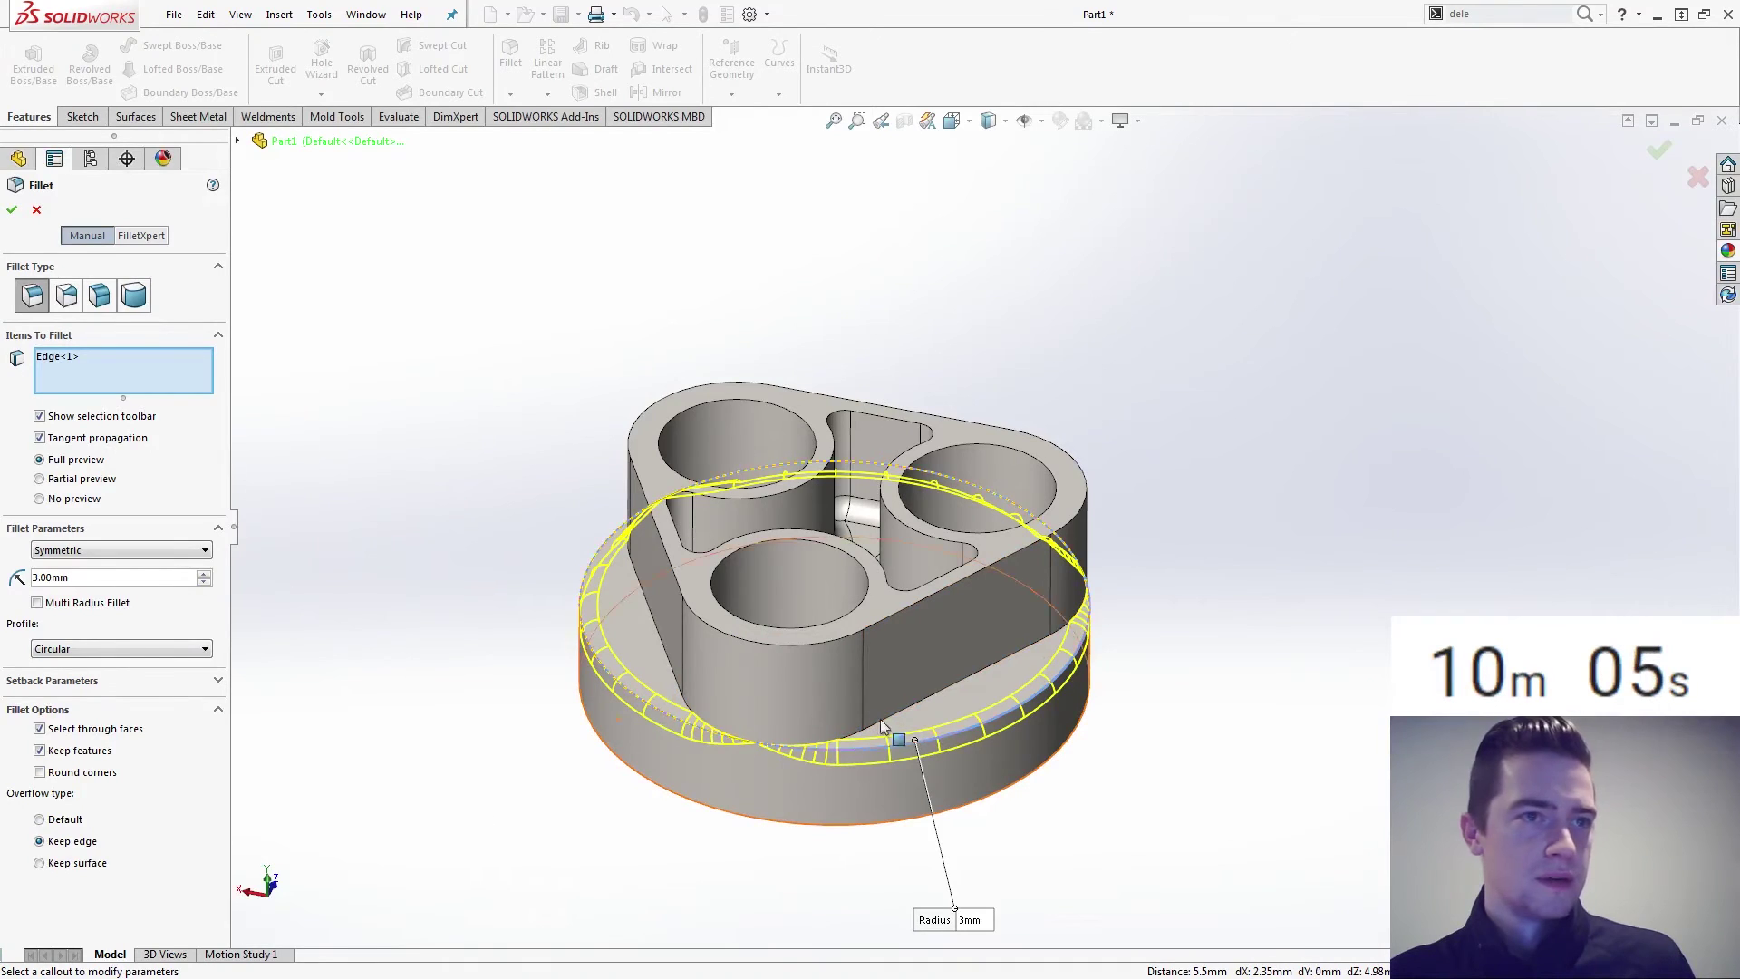
{"action": "left_click", "coordinate": [909, 707]}
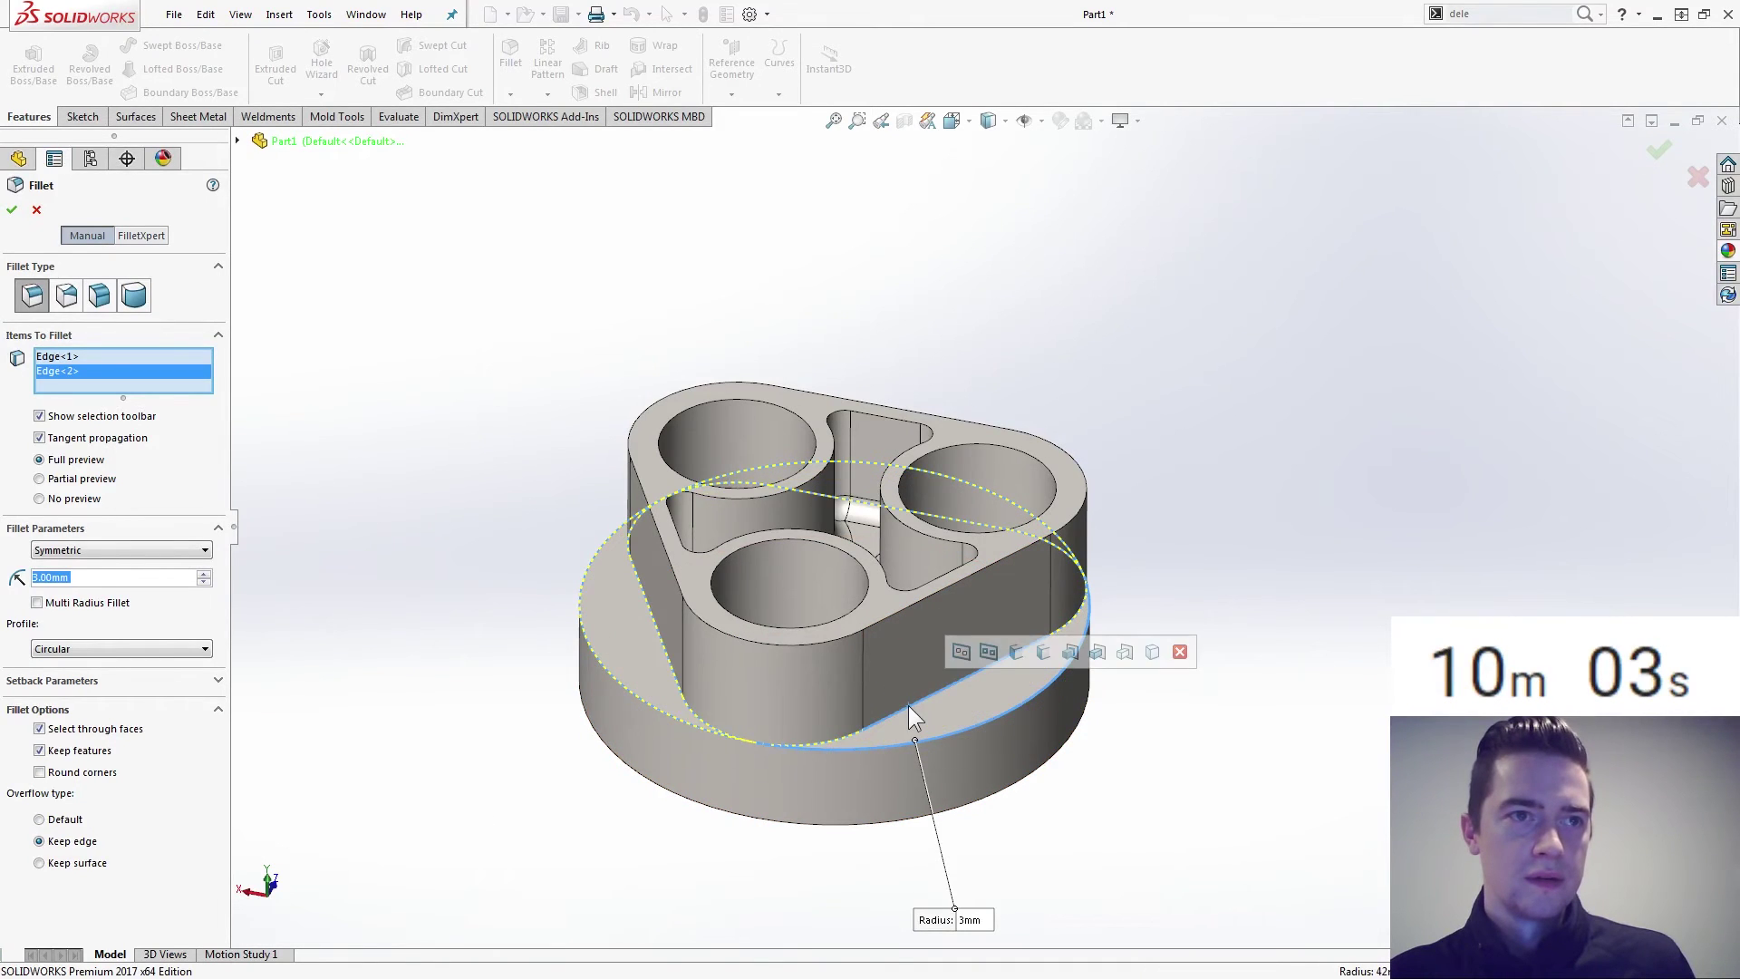
{"action": "left_click", "coordinate": [36, 211]}
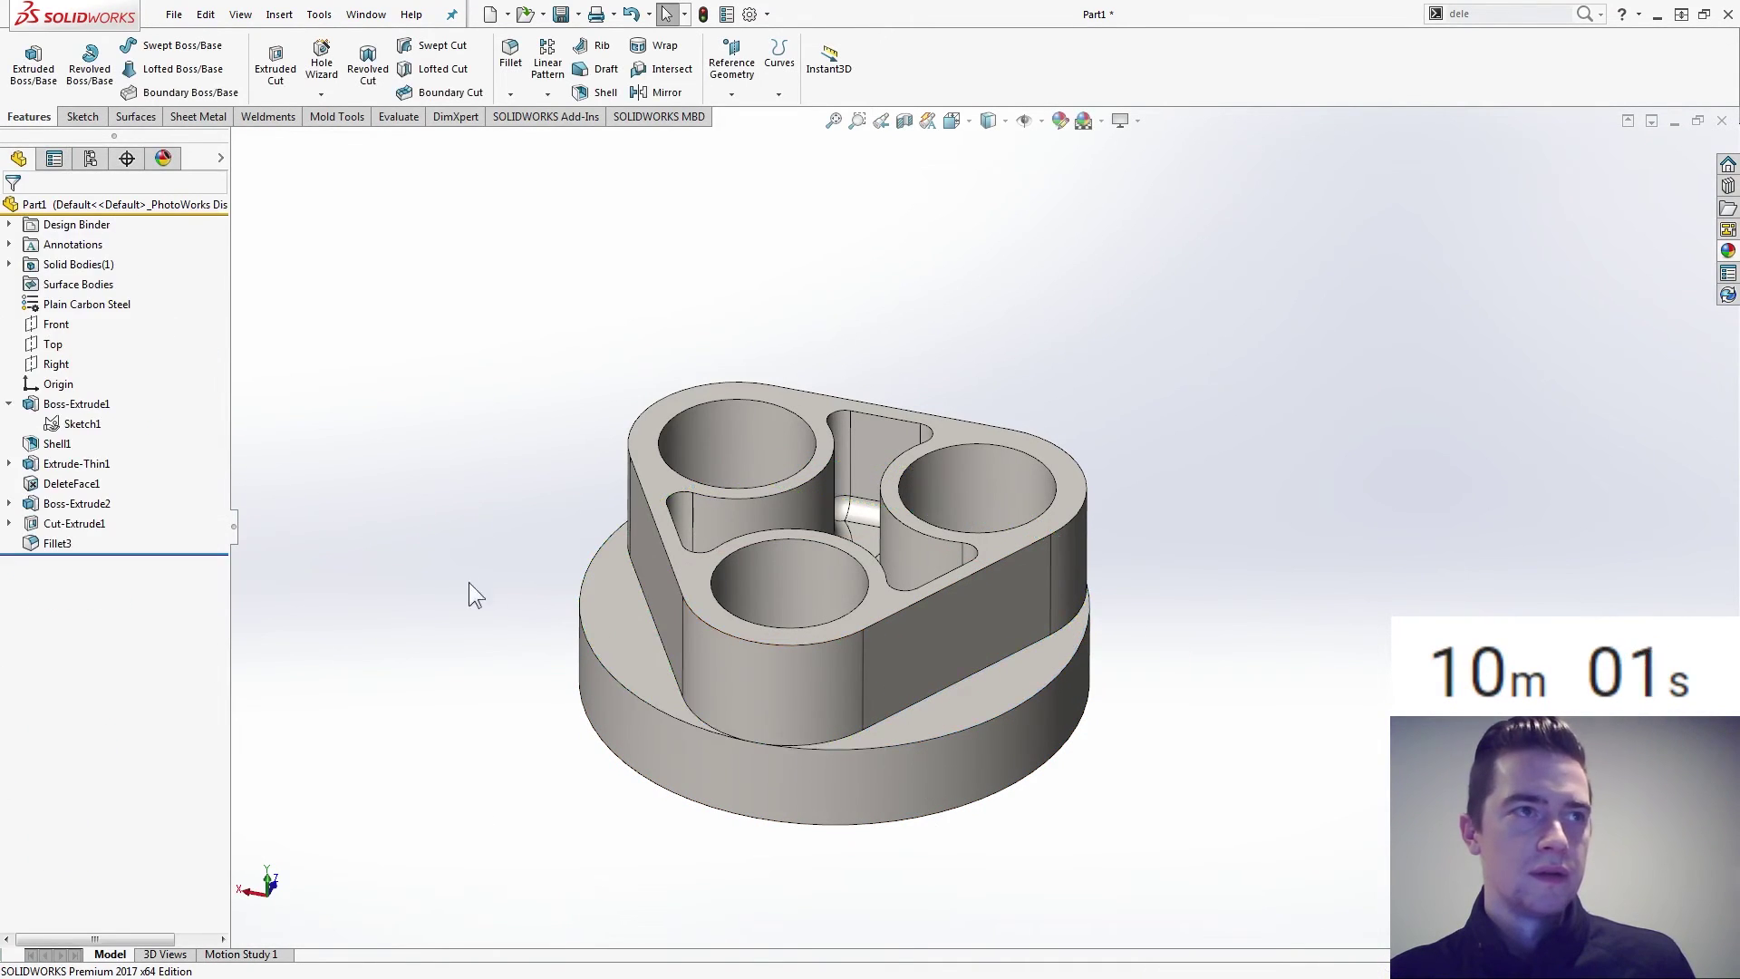
Fillet the boss's lower outline where it meets the round base with a 3 mm radius.
{"action": "left_click", "coordinate": [510, 54]}
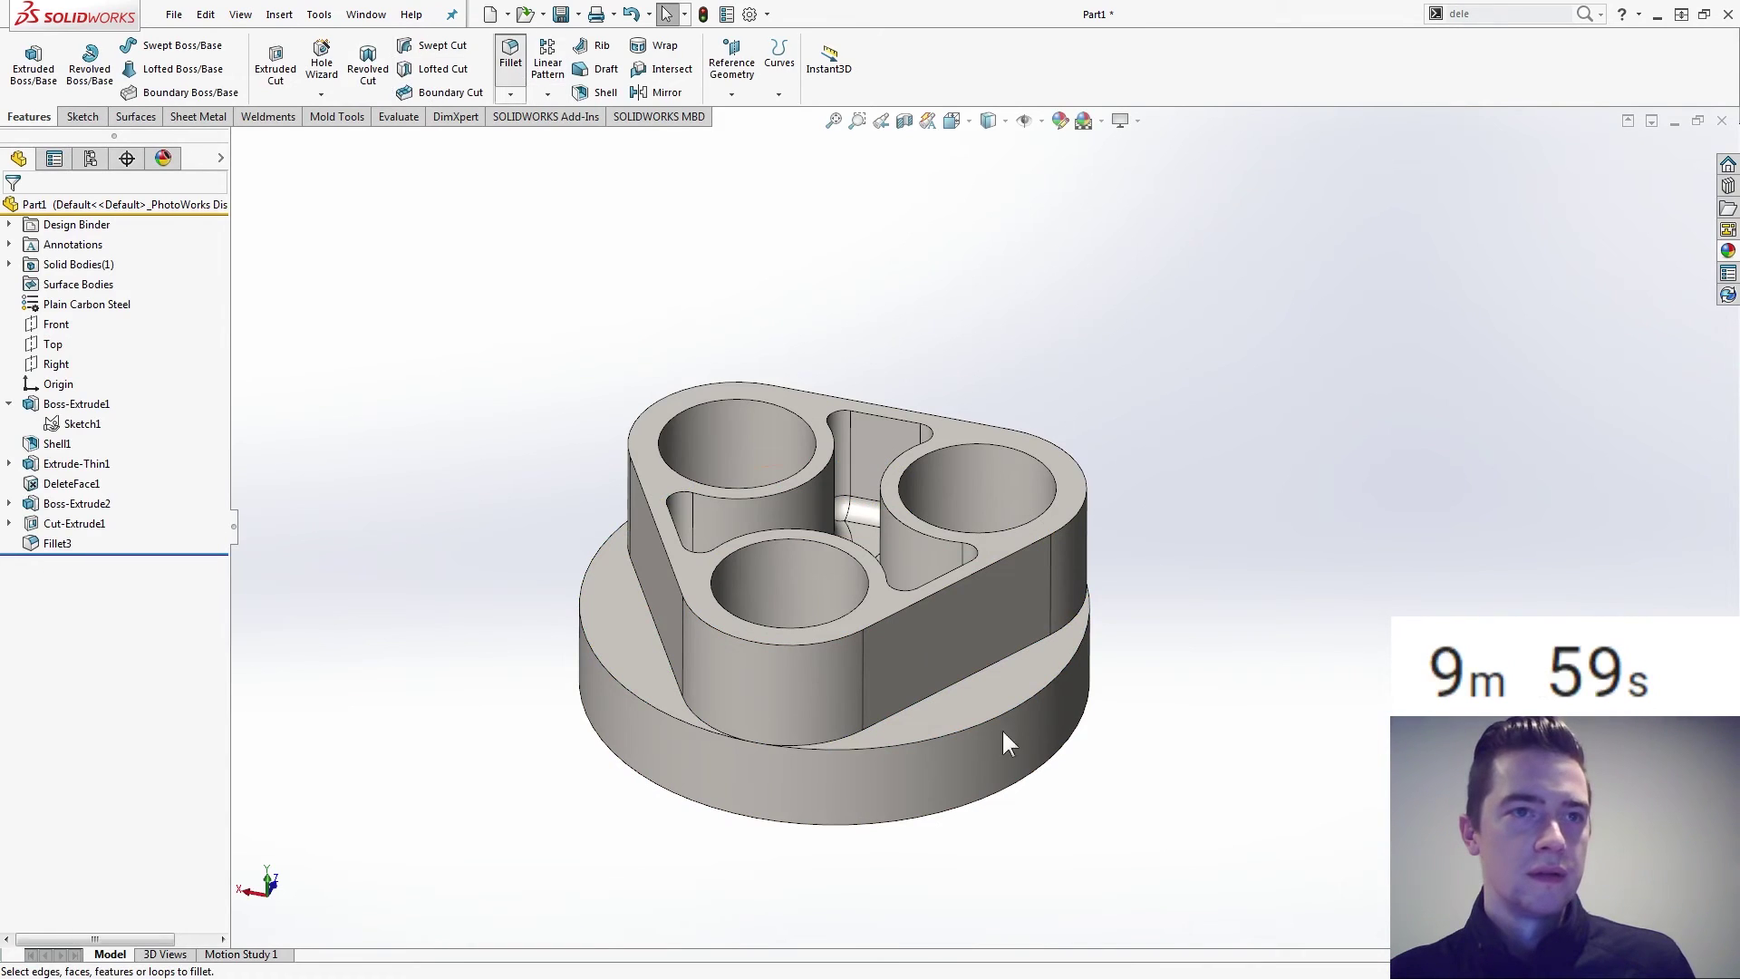
{"action": "left_click", "coordinate": [937, 693]}
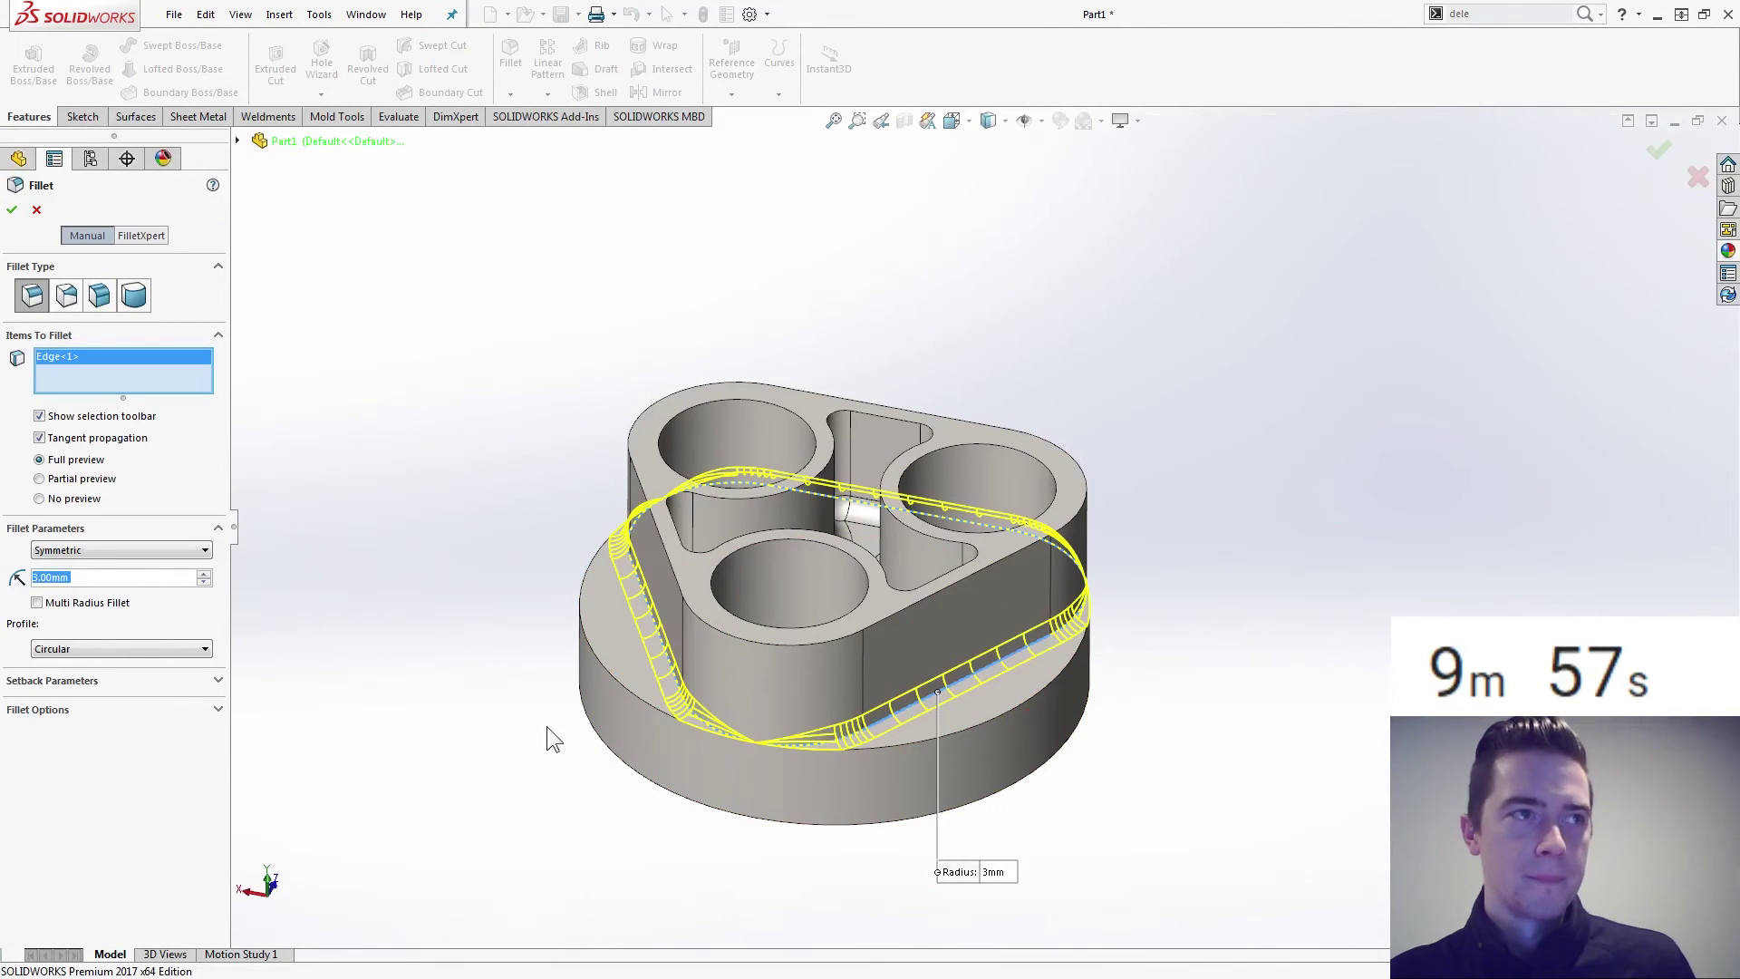
{"action": "middle_click_drag", "start_coordinate": [356, 599], "coordinate": [318, 481]}
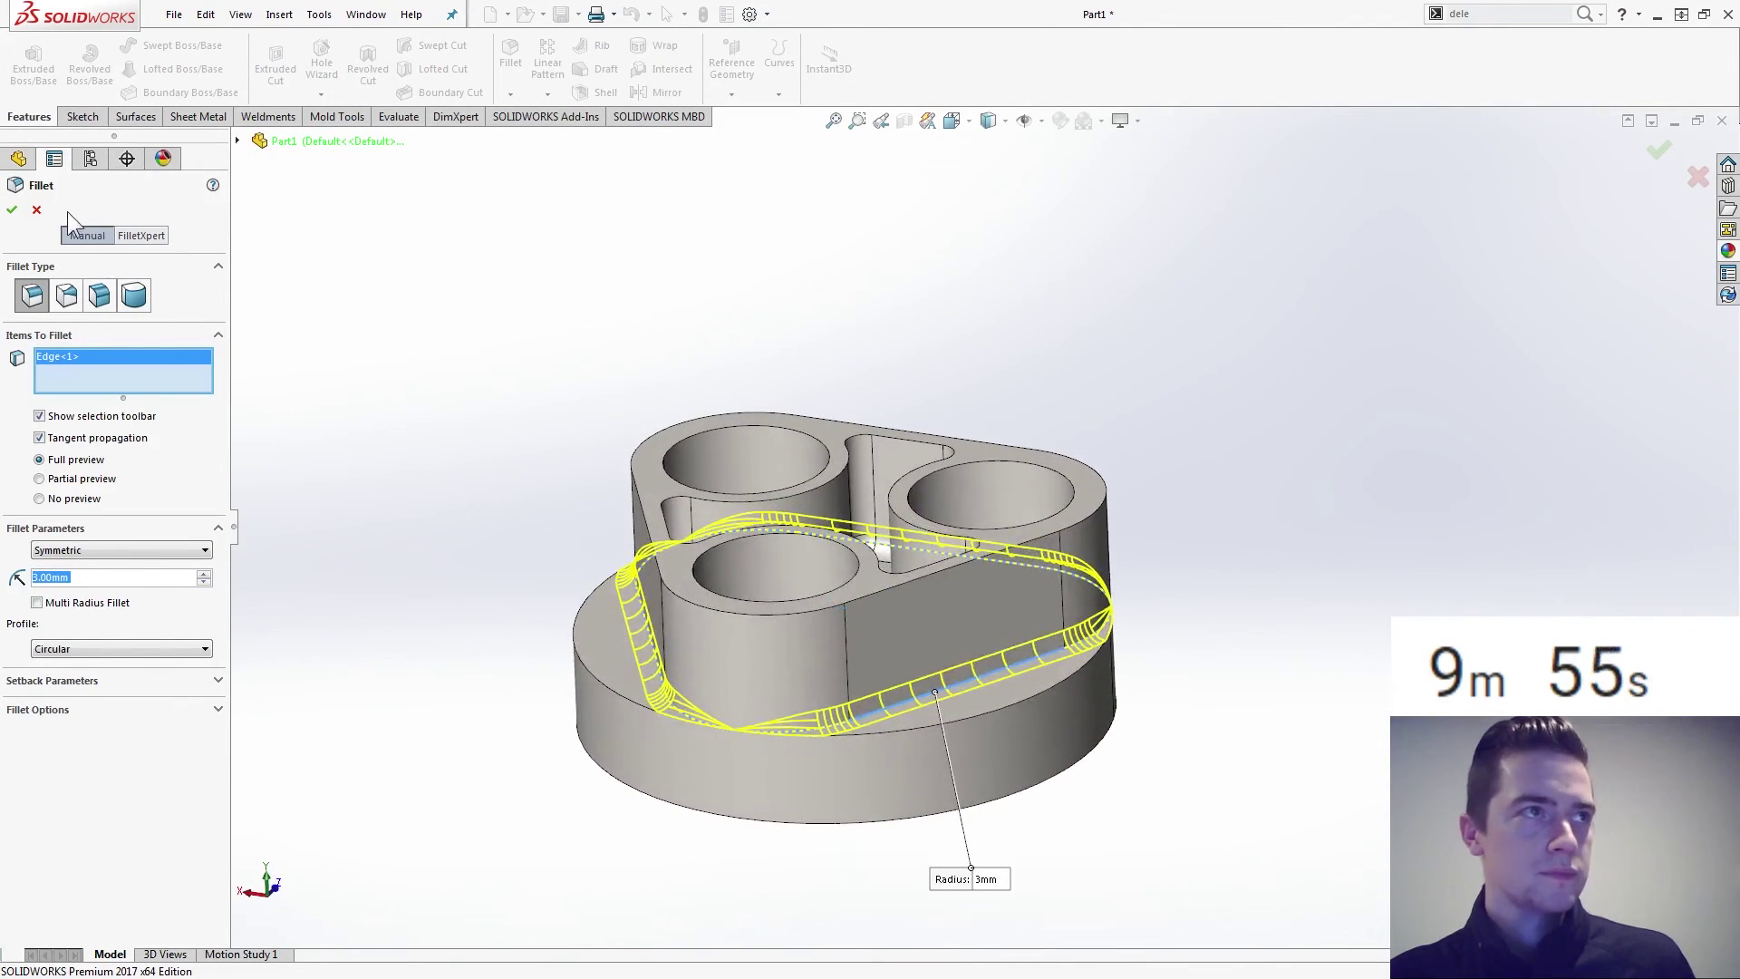
{"action": "left_click", "coordinate": [14, 210]}
Set up a 3 mm fillet on the round base's top outer edge and turn off Keep features.
{"action": "left_click", "coordinate": [510, 56]}
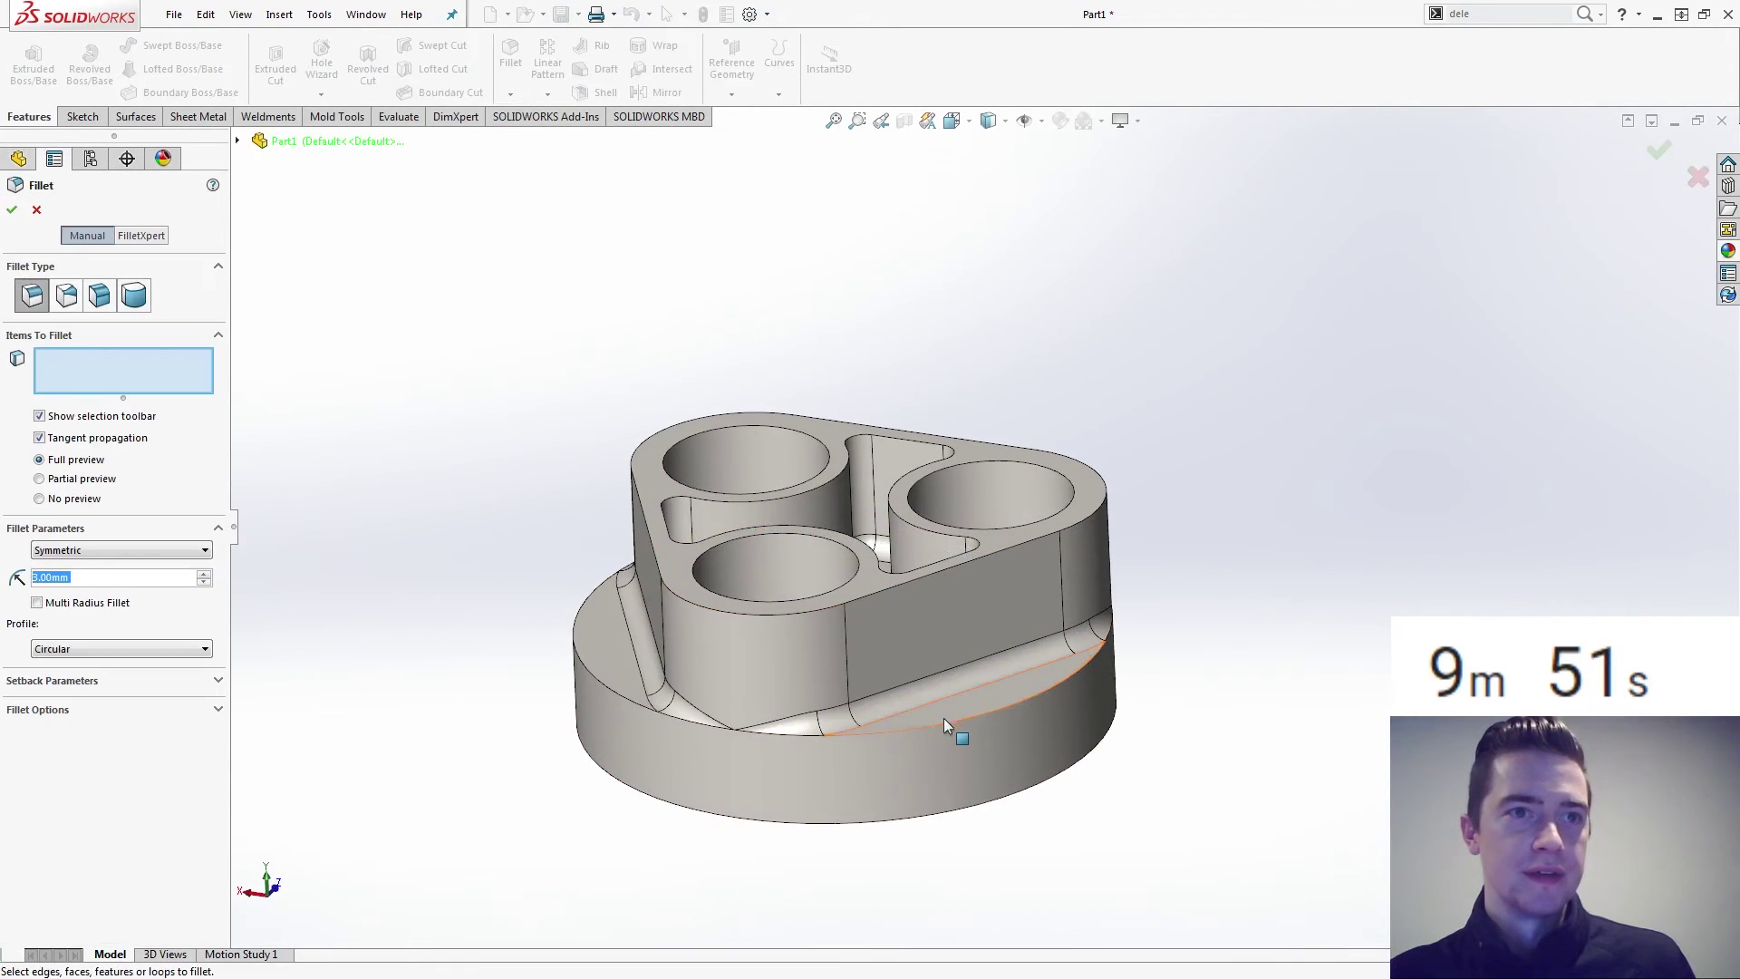
{"action": "left_click", "coordinate": [943, 722]}
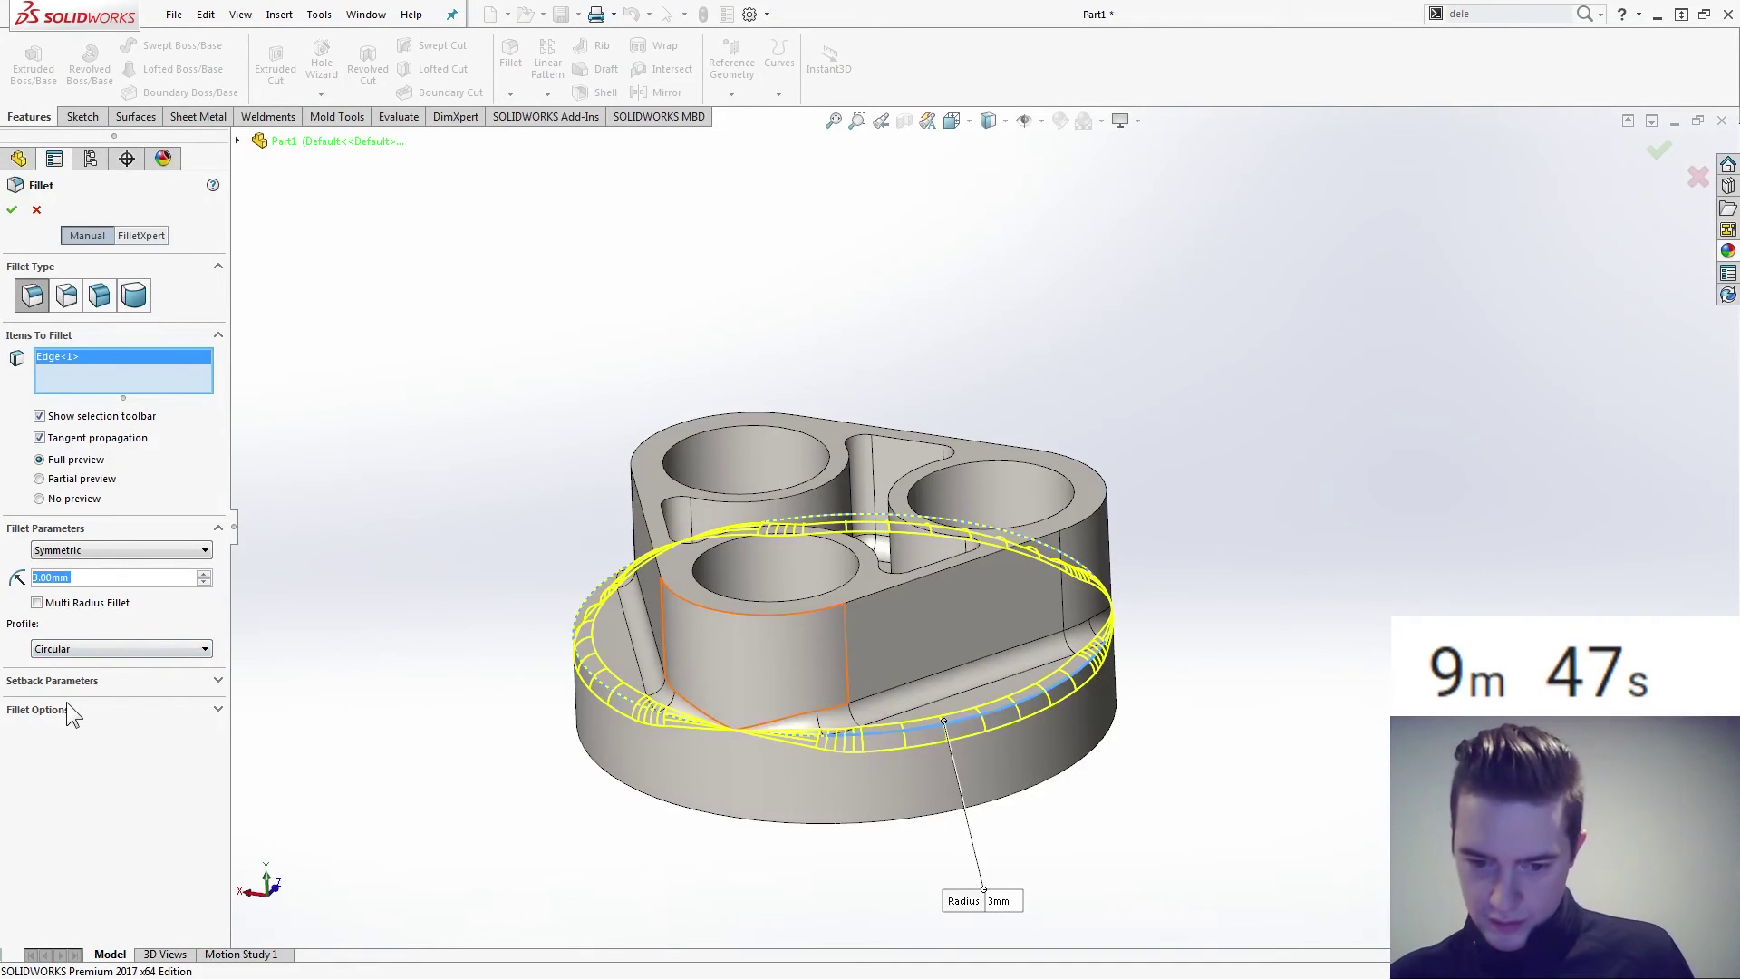
{"action": "left_click", "coordinate": [50, 682]}
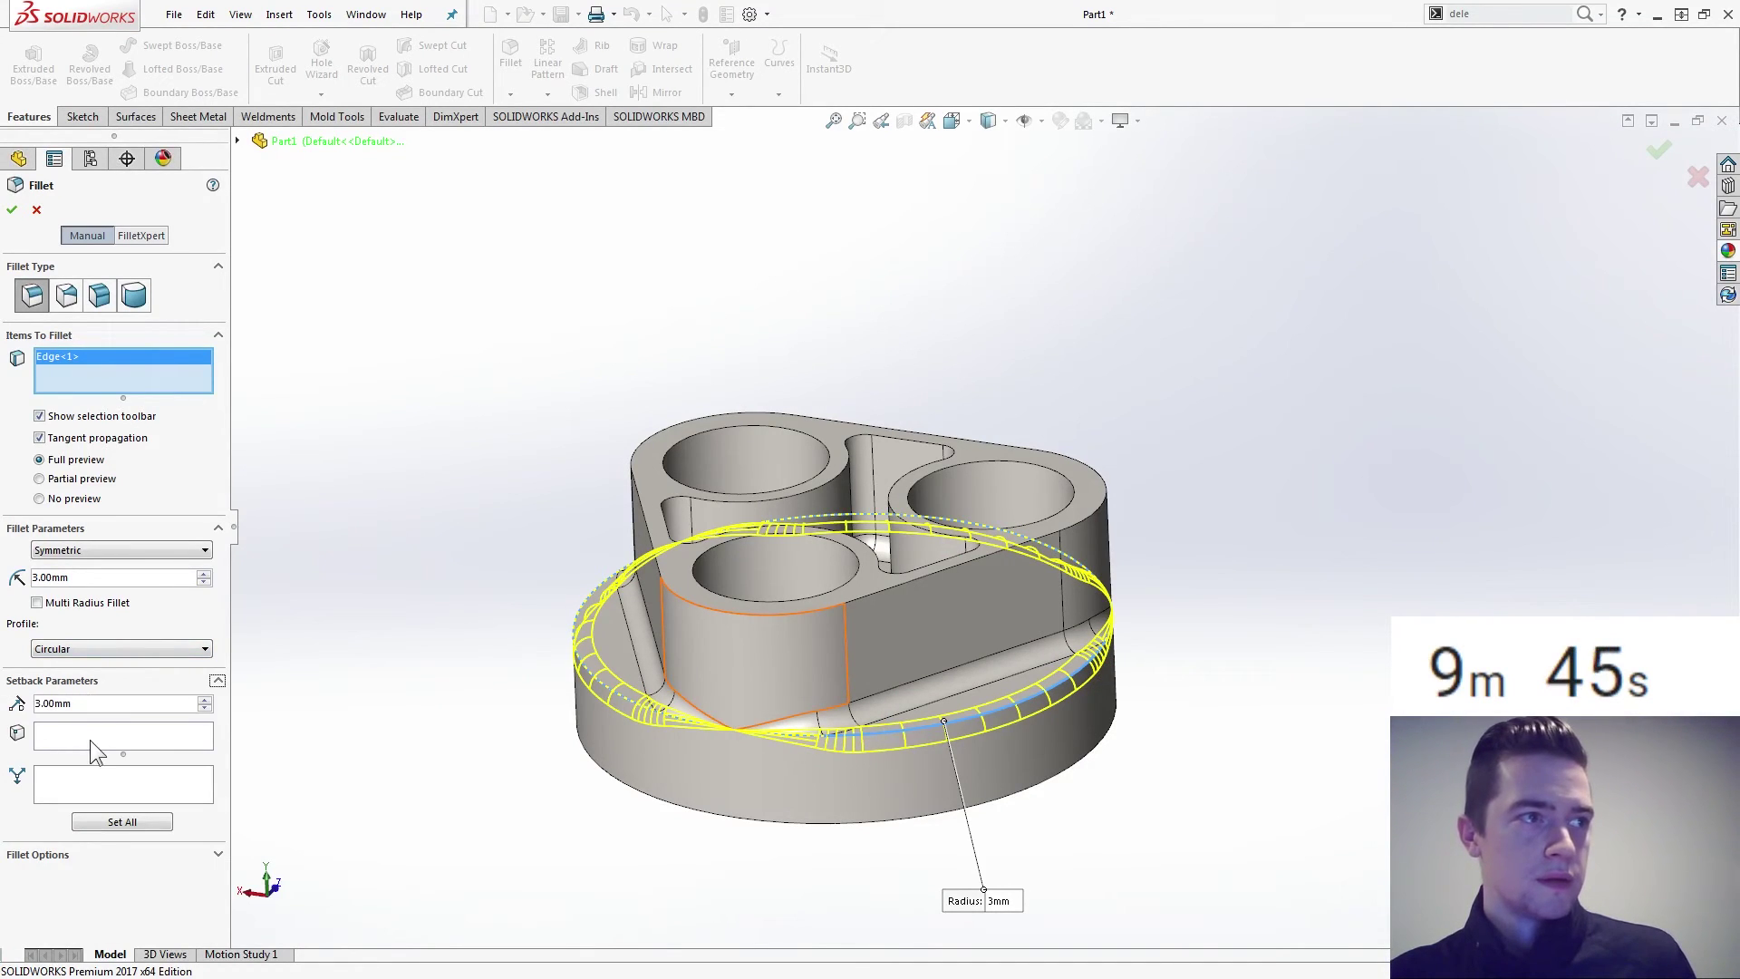
{"action": "left_click", "coordinate": [40, 682]}
{"action": "left_click", "coordinate": [65, 713]}
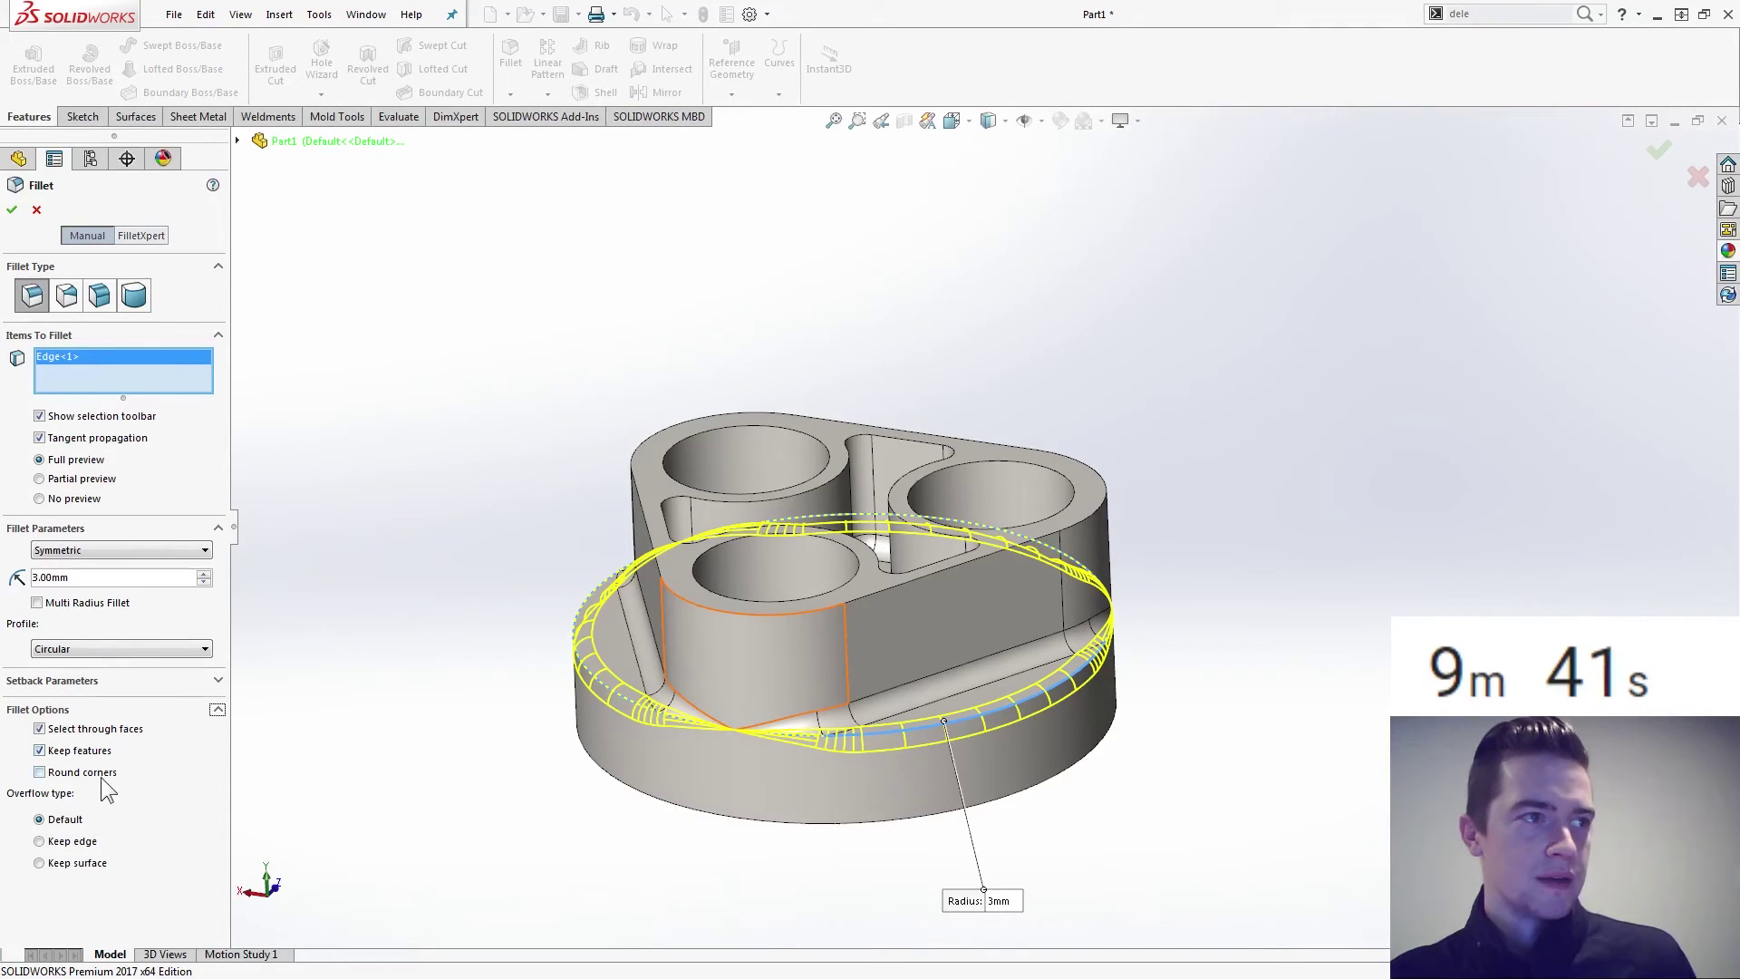
{"action": "left_click", "coordinate": [100, 775]}
{"action": "left_click", "coordinate": [98, 773]}
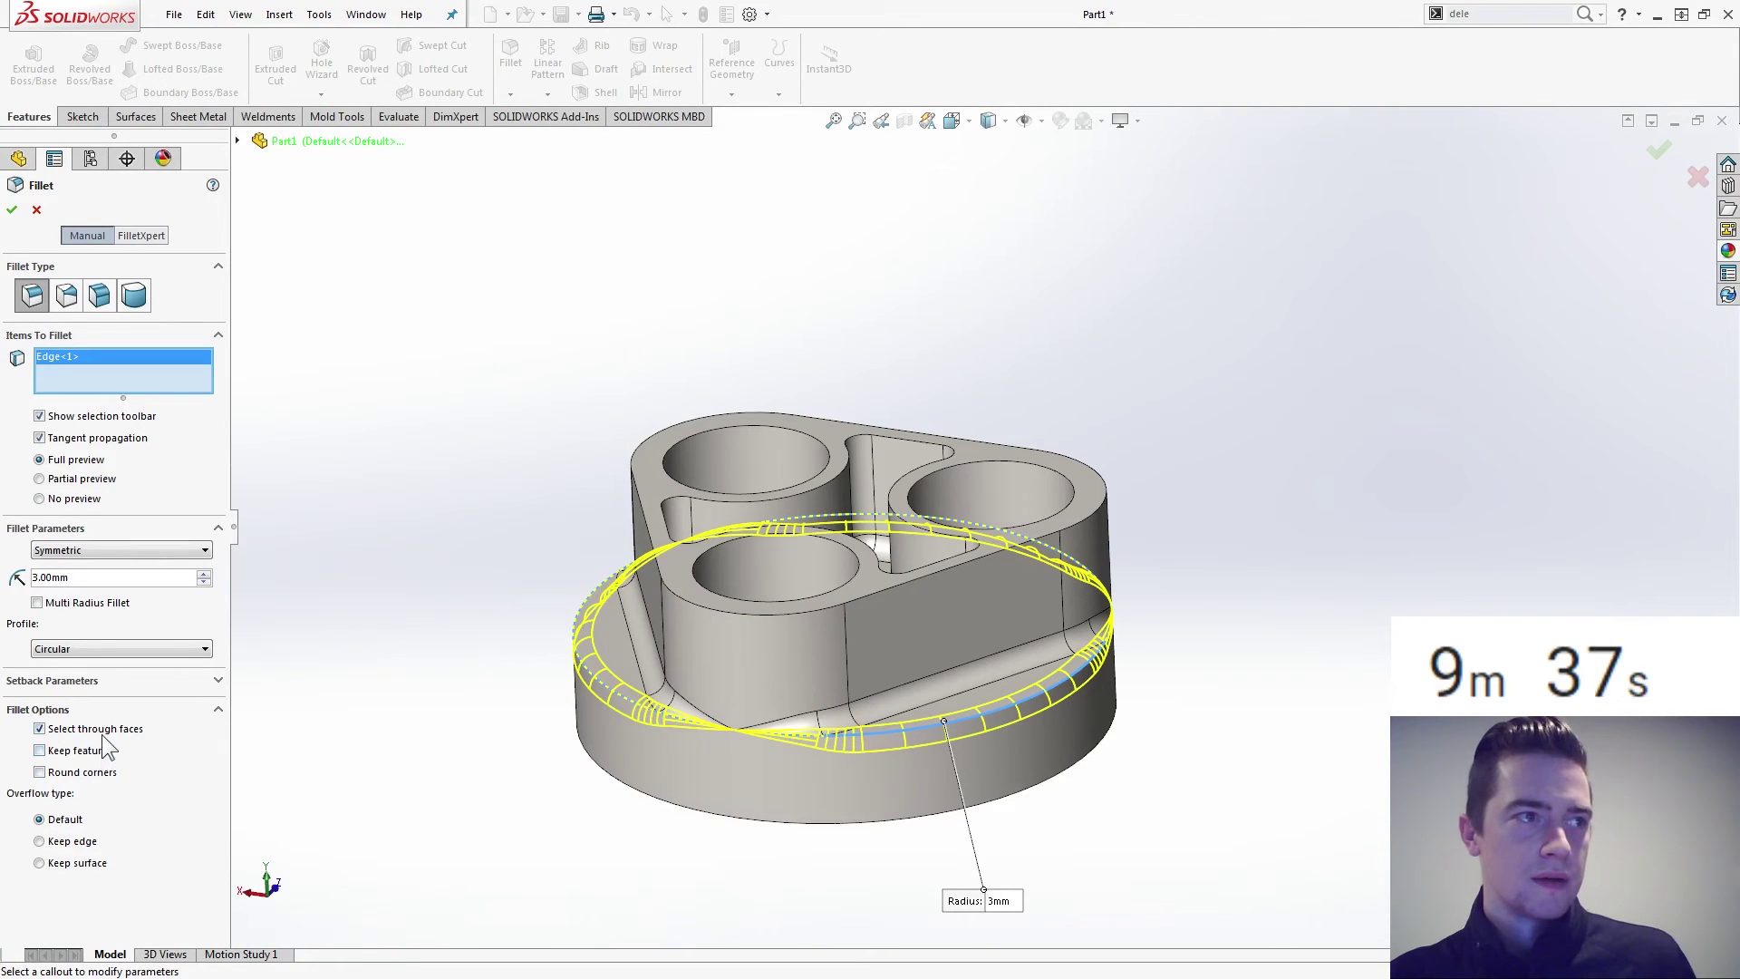
Try the Keep edge and Keep surface overflow types for the base edge fillet, returning to Default.
{"action": "left_click", "coordinate": [42, 841]}
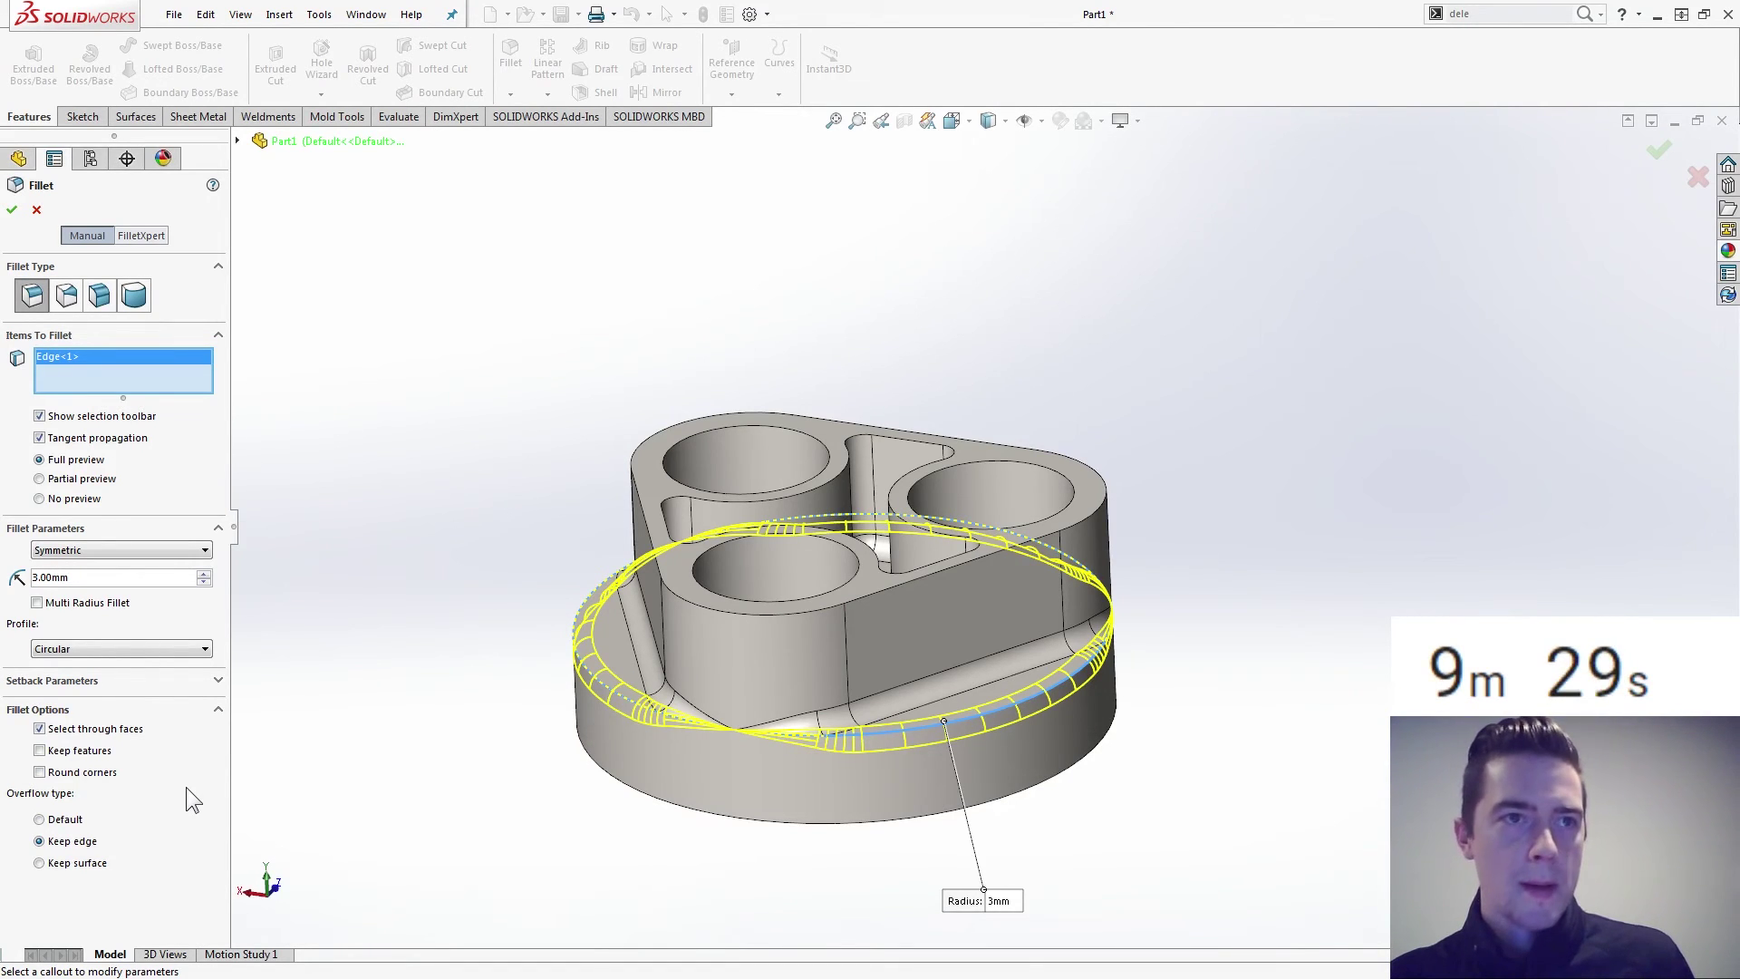
{"action": "key", "text": "Down"}
{"action": "key", "text": "Down"}
{"action": "key", "text": "Left"}
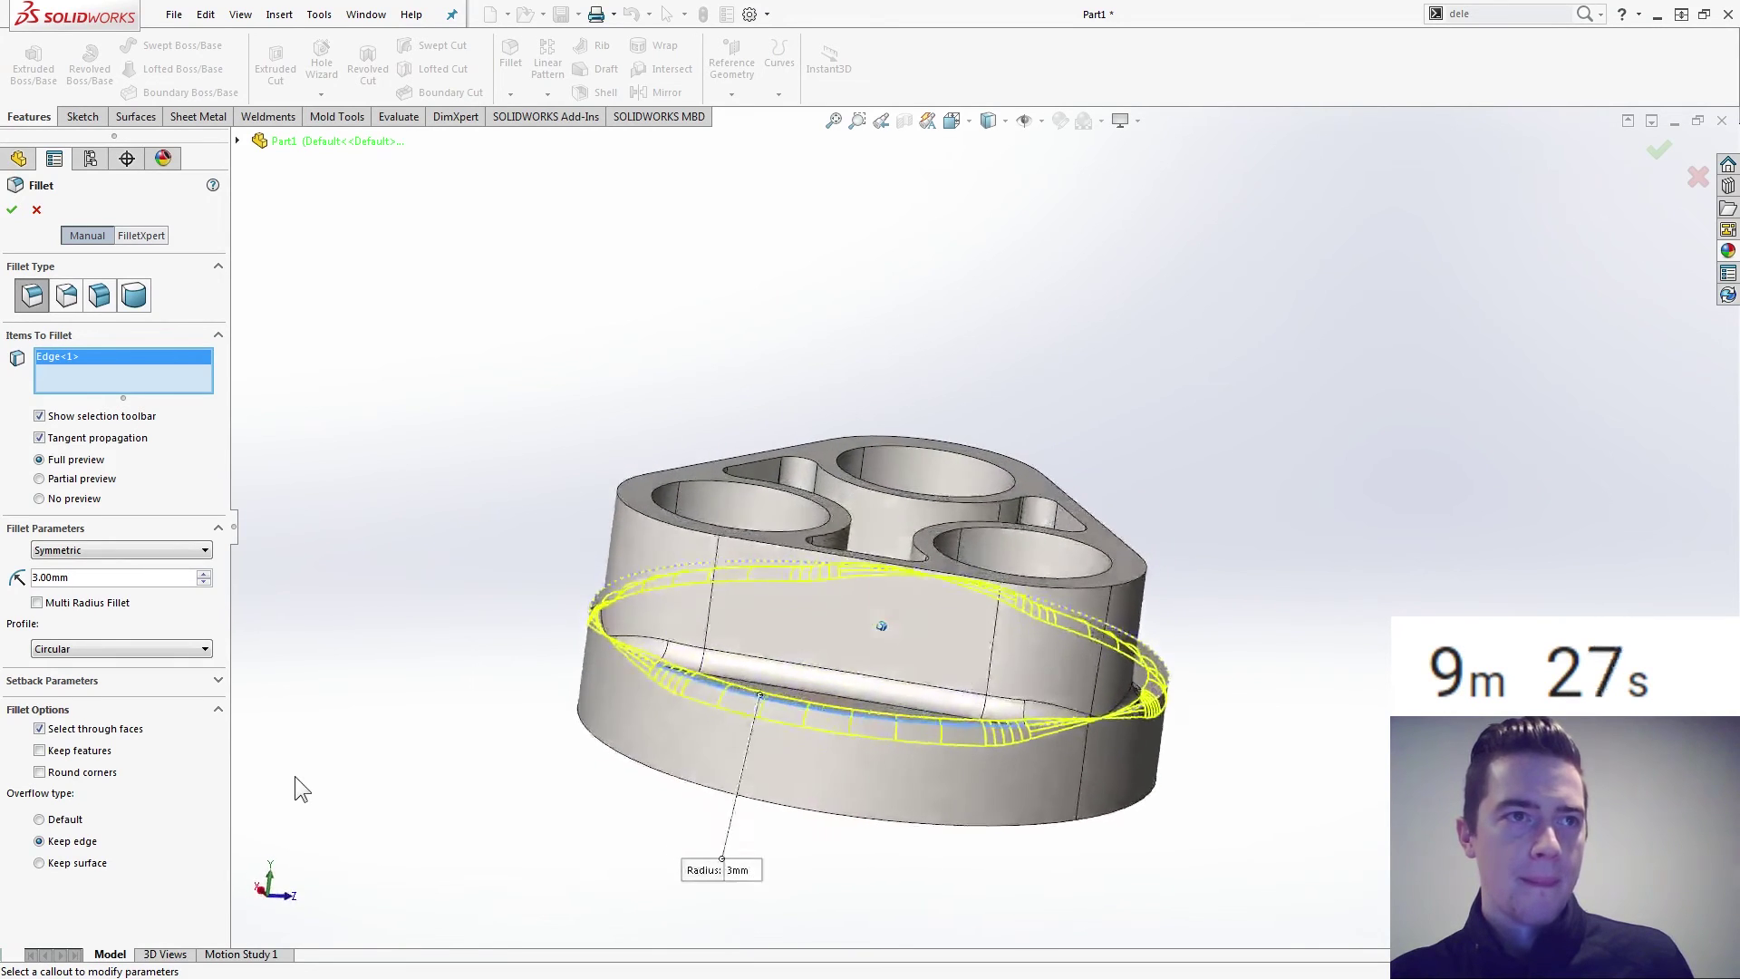
{"action": "key", "text": "Left"}
{"action": "key", "text": "Left"}
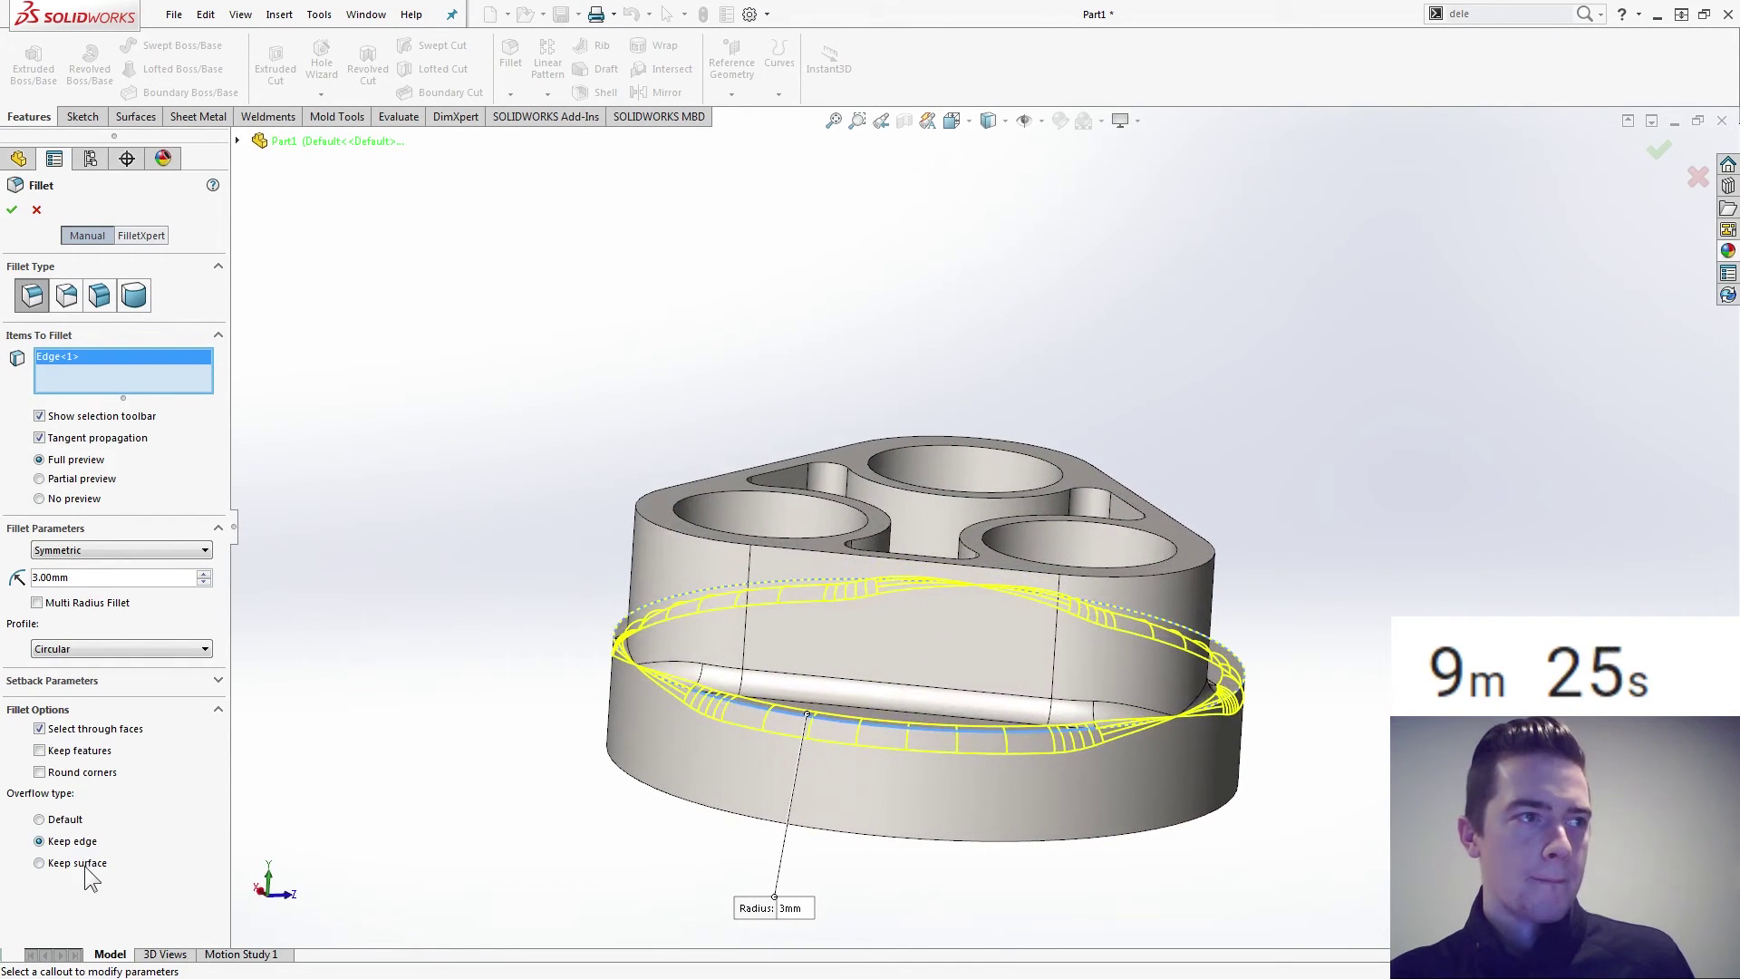
{"action": "left_click", "coordinate": [87, 868]}
{"action": "left_click", "coordinate": [84, 843]}
{"action": "left_click", "coordinate": [69, 821]}
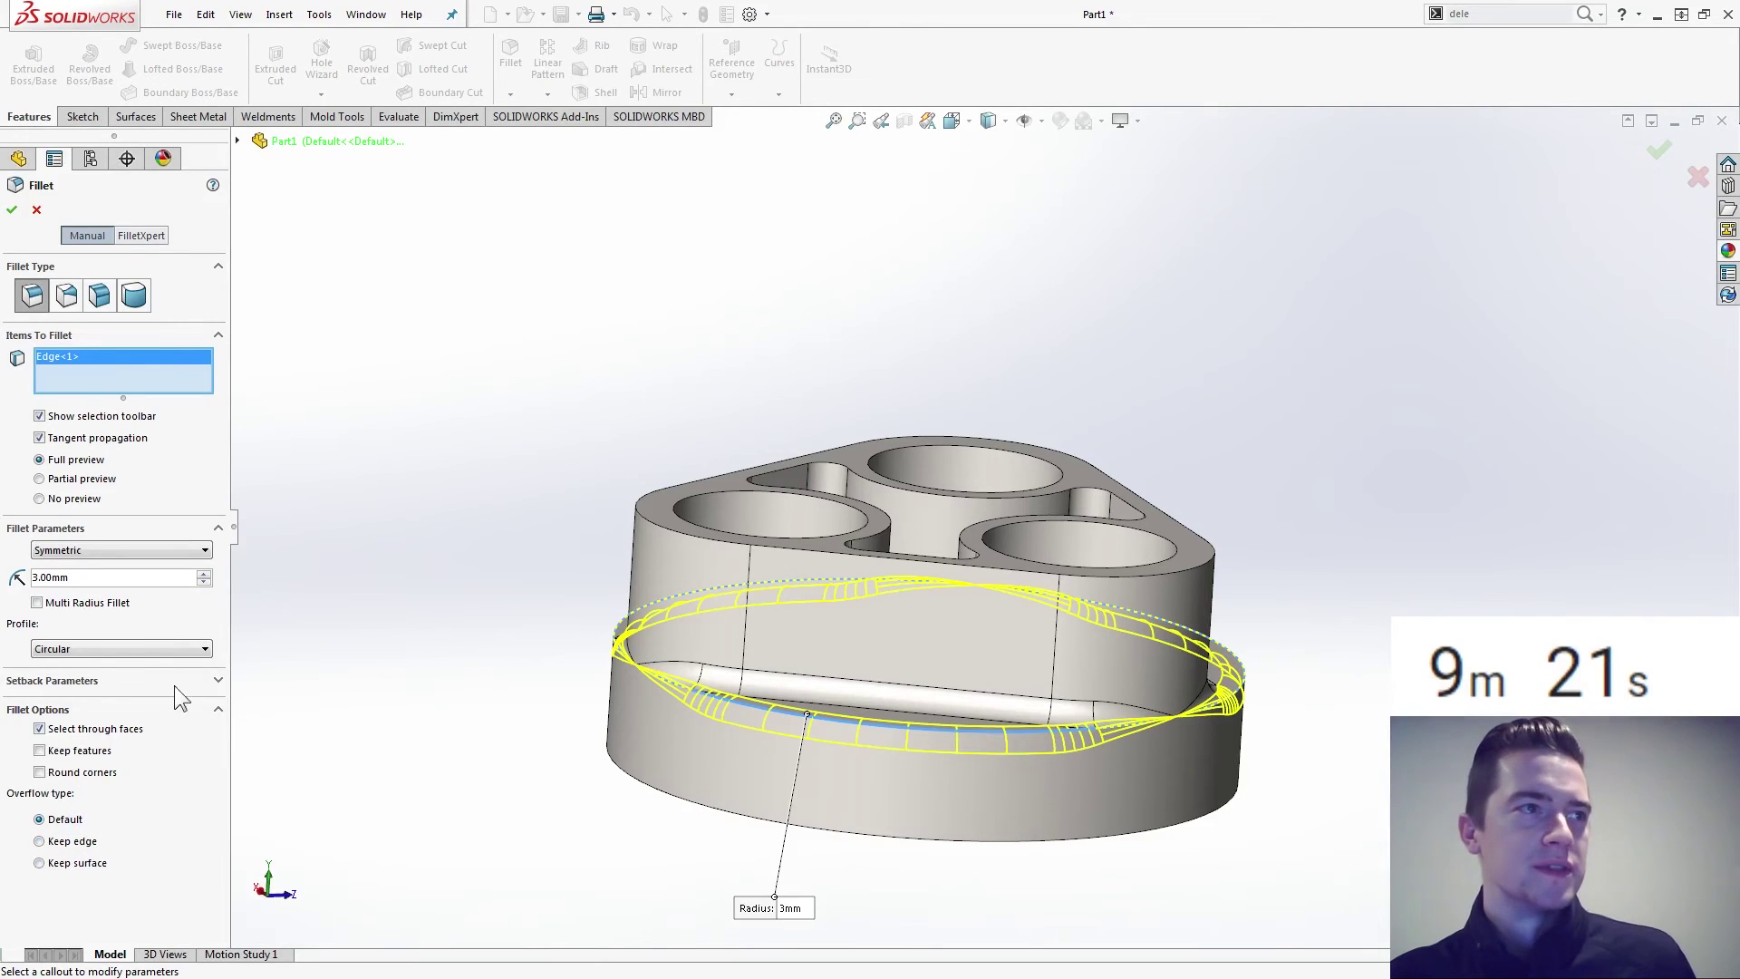
Try the base edge fillet with Keep features and Round corners turned on, and close the fillet settings.
{"action": "left_click", "coordinate": [75, 753]}
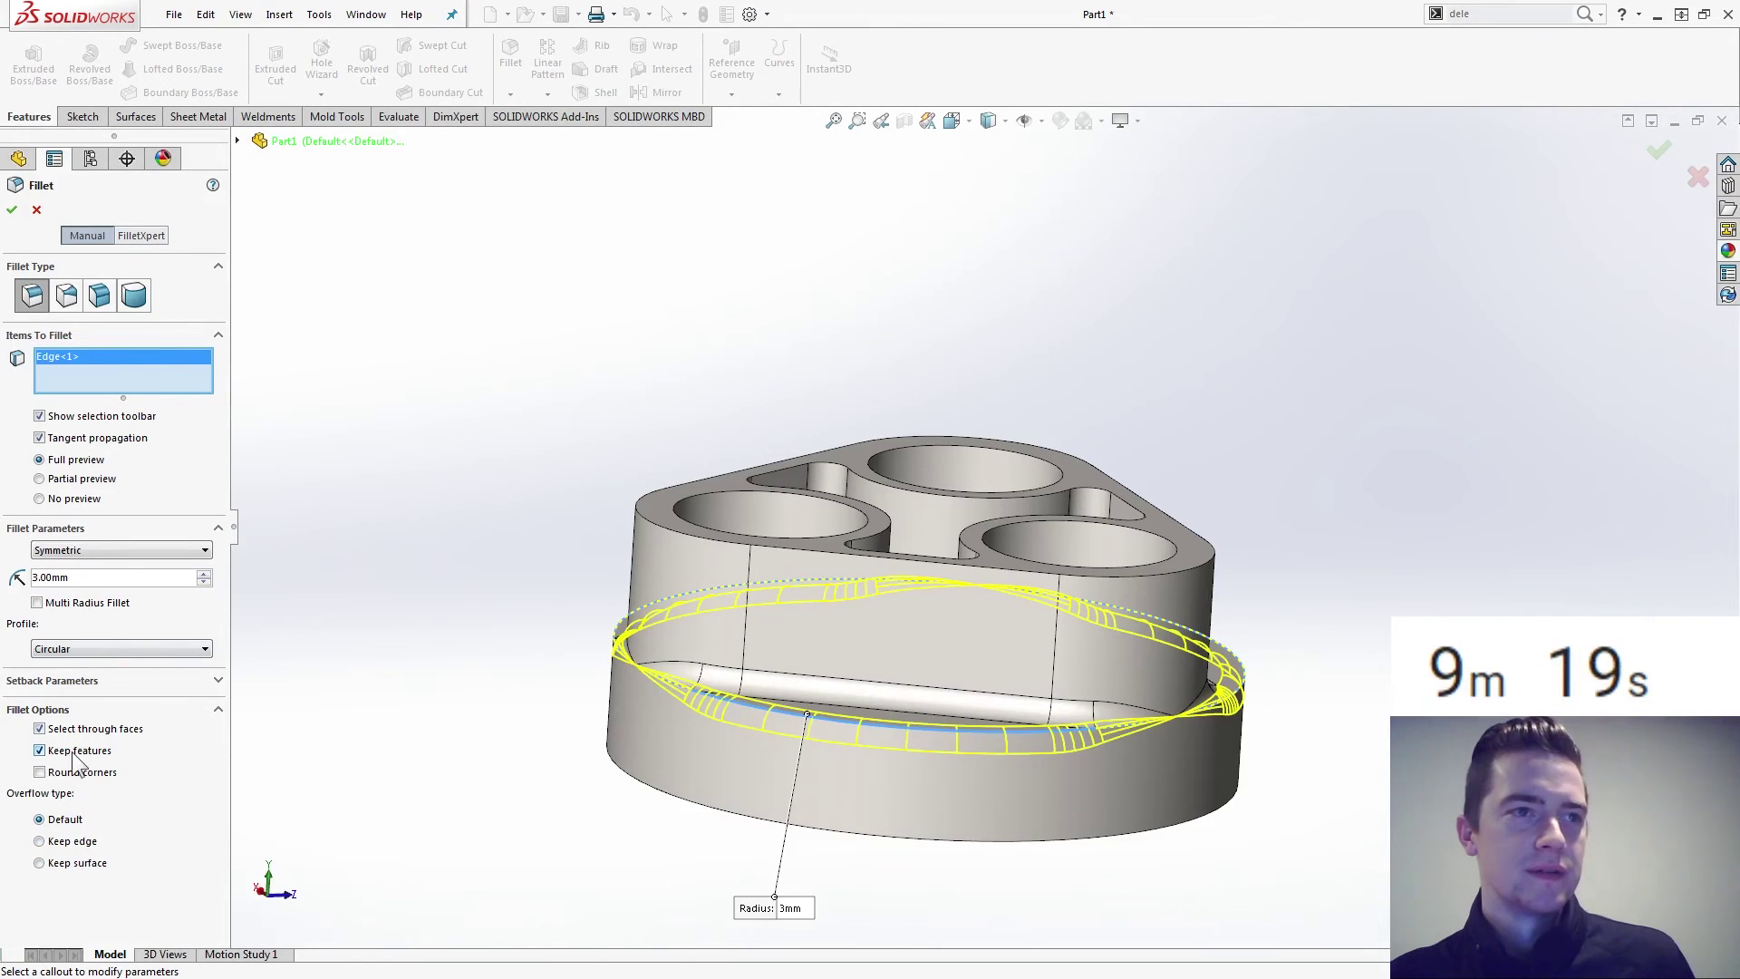
{"action": "left_click", "coordinate": [78, 776]}
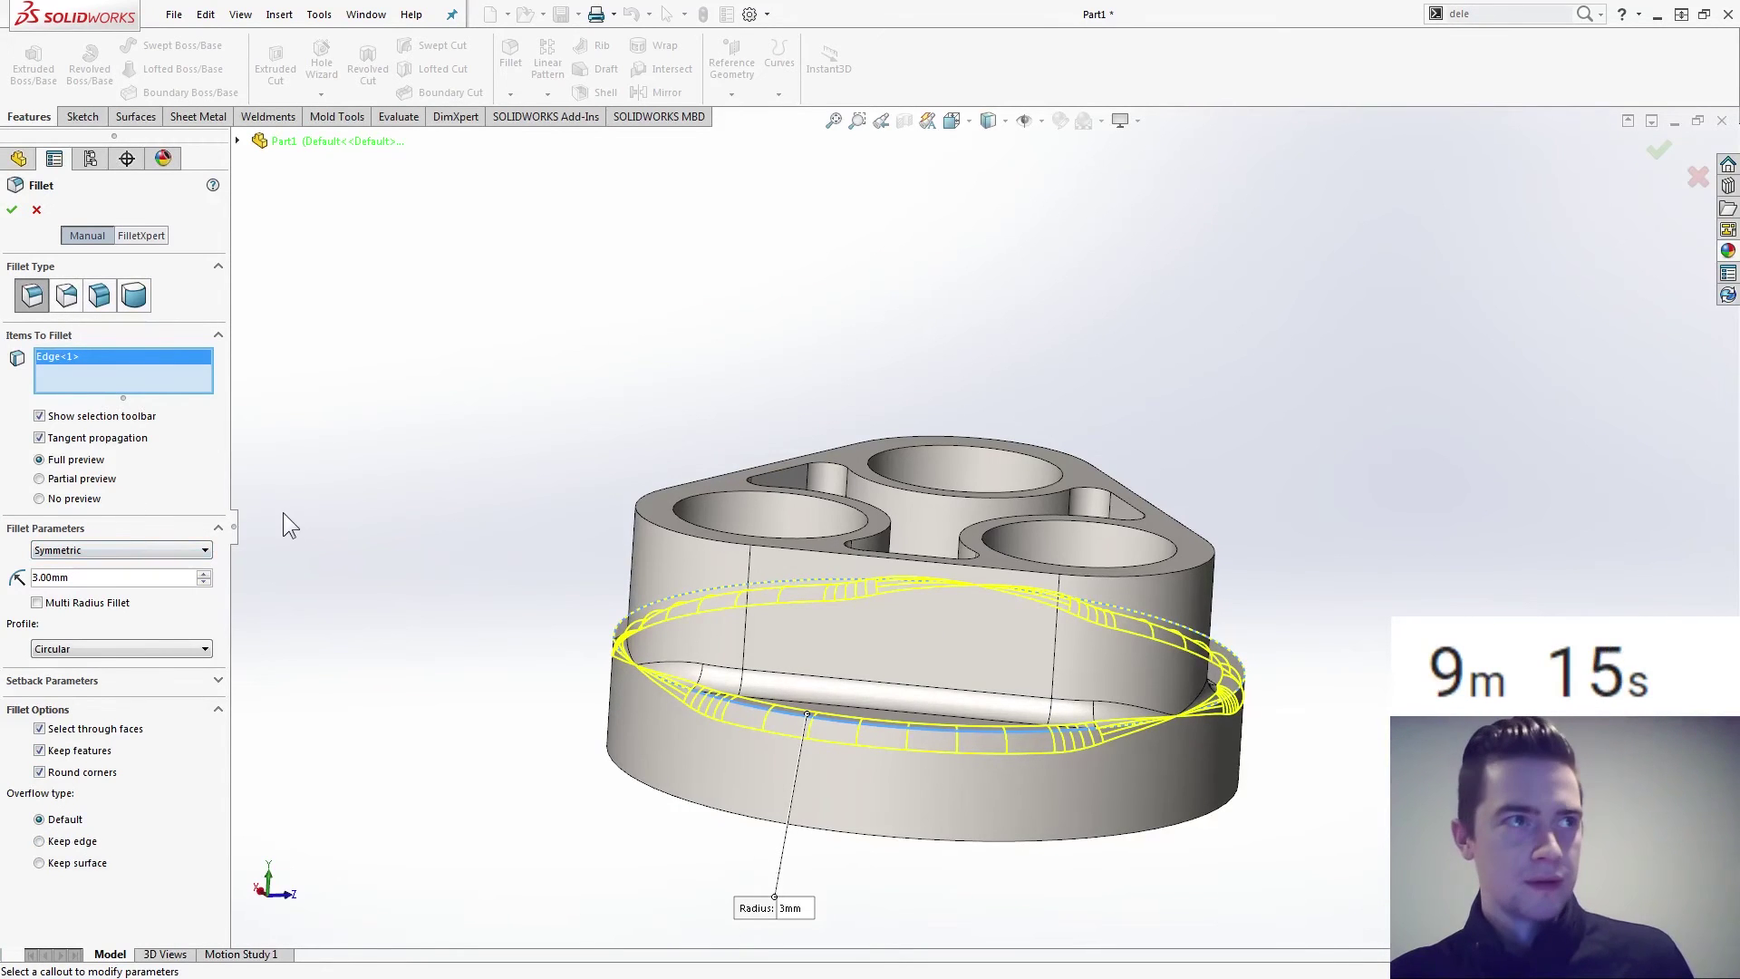
{"action": "key", "text": "Up"}
{"action": "key", "text": "Down"}
{"action": "key", "text": "Down"}
{"action": "key", "text": "Down"}
{"action": "key", "text": "Left"}
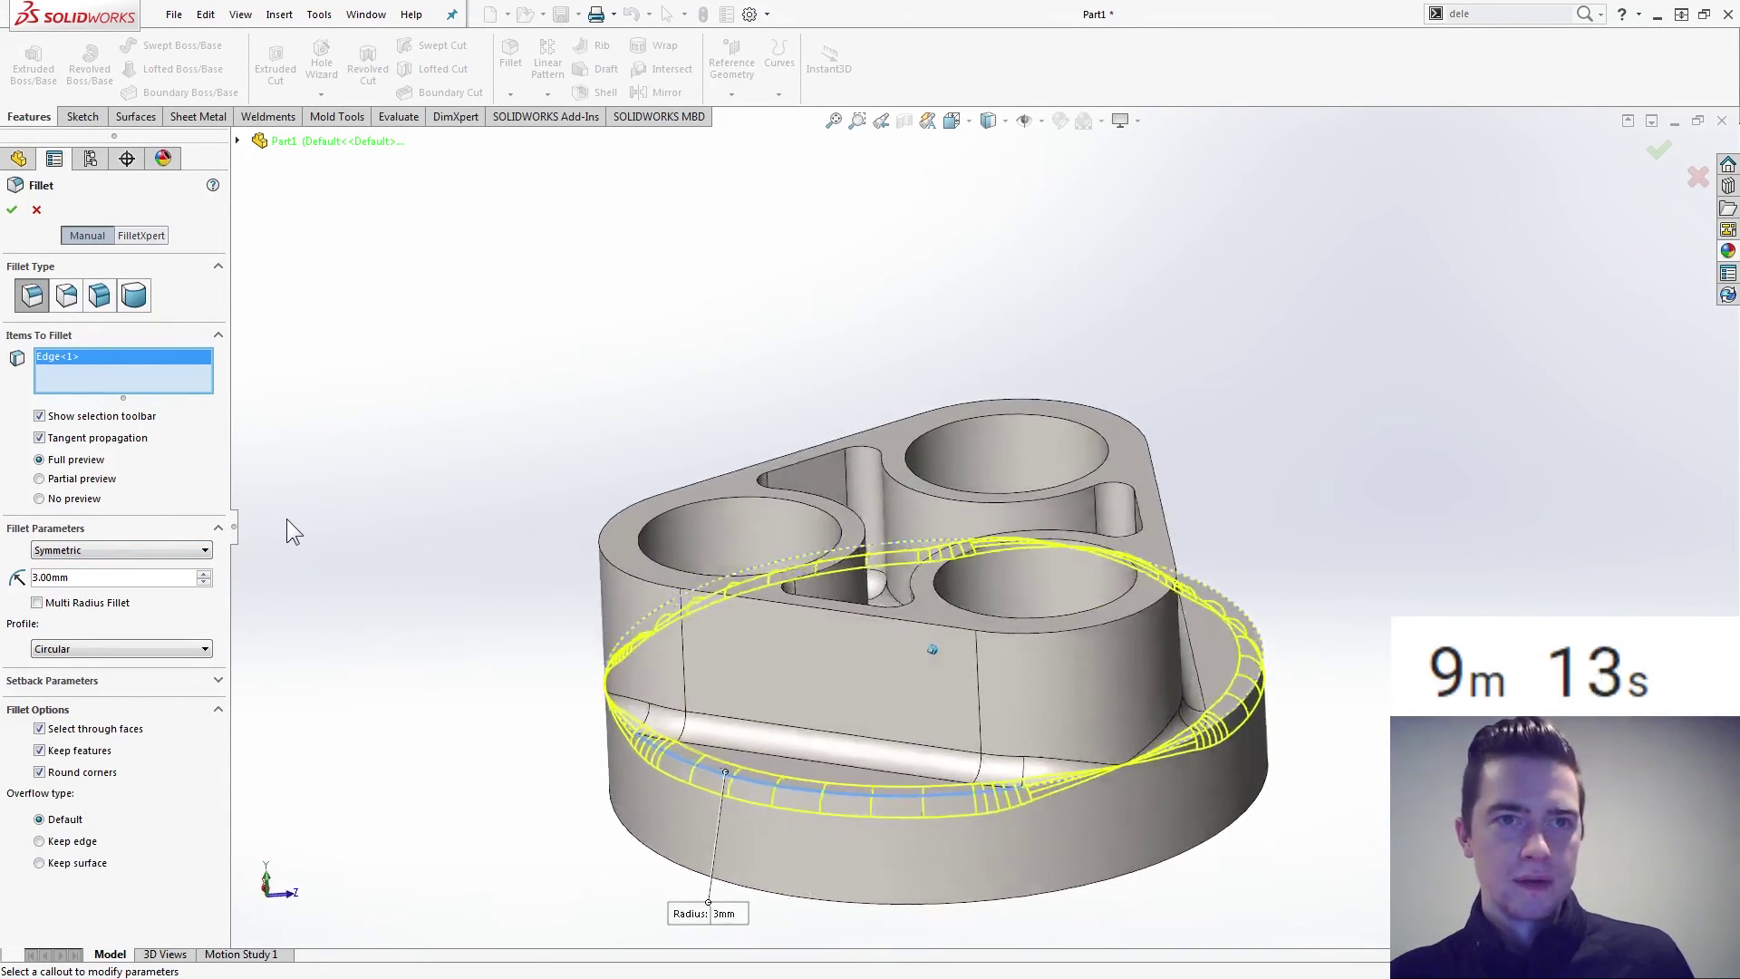
{"action": "key", "text": "Left"}
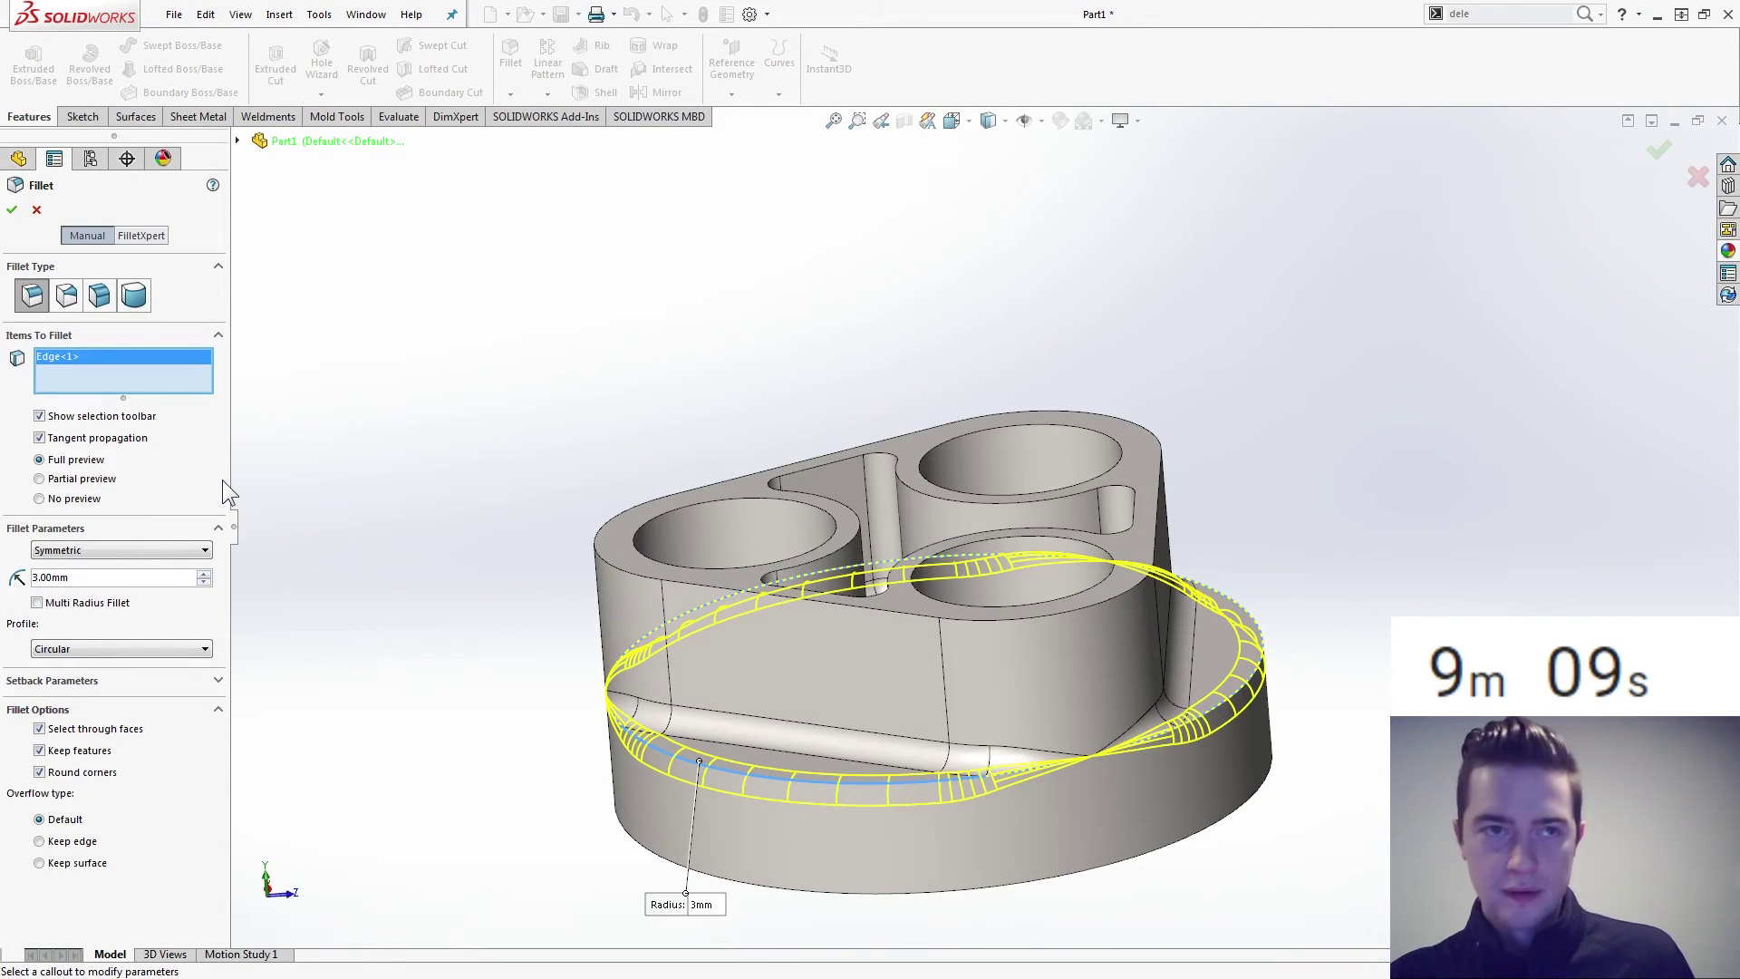
{"action": "key", "text": "Up"}
{"action": "key", "text": "Left"}
{"action": "key", "text": "Left"}
{"action": "key", "text": "Down"}
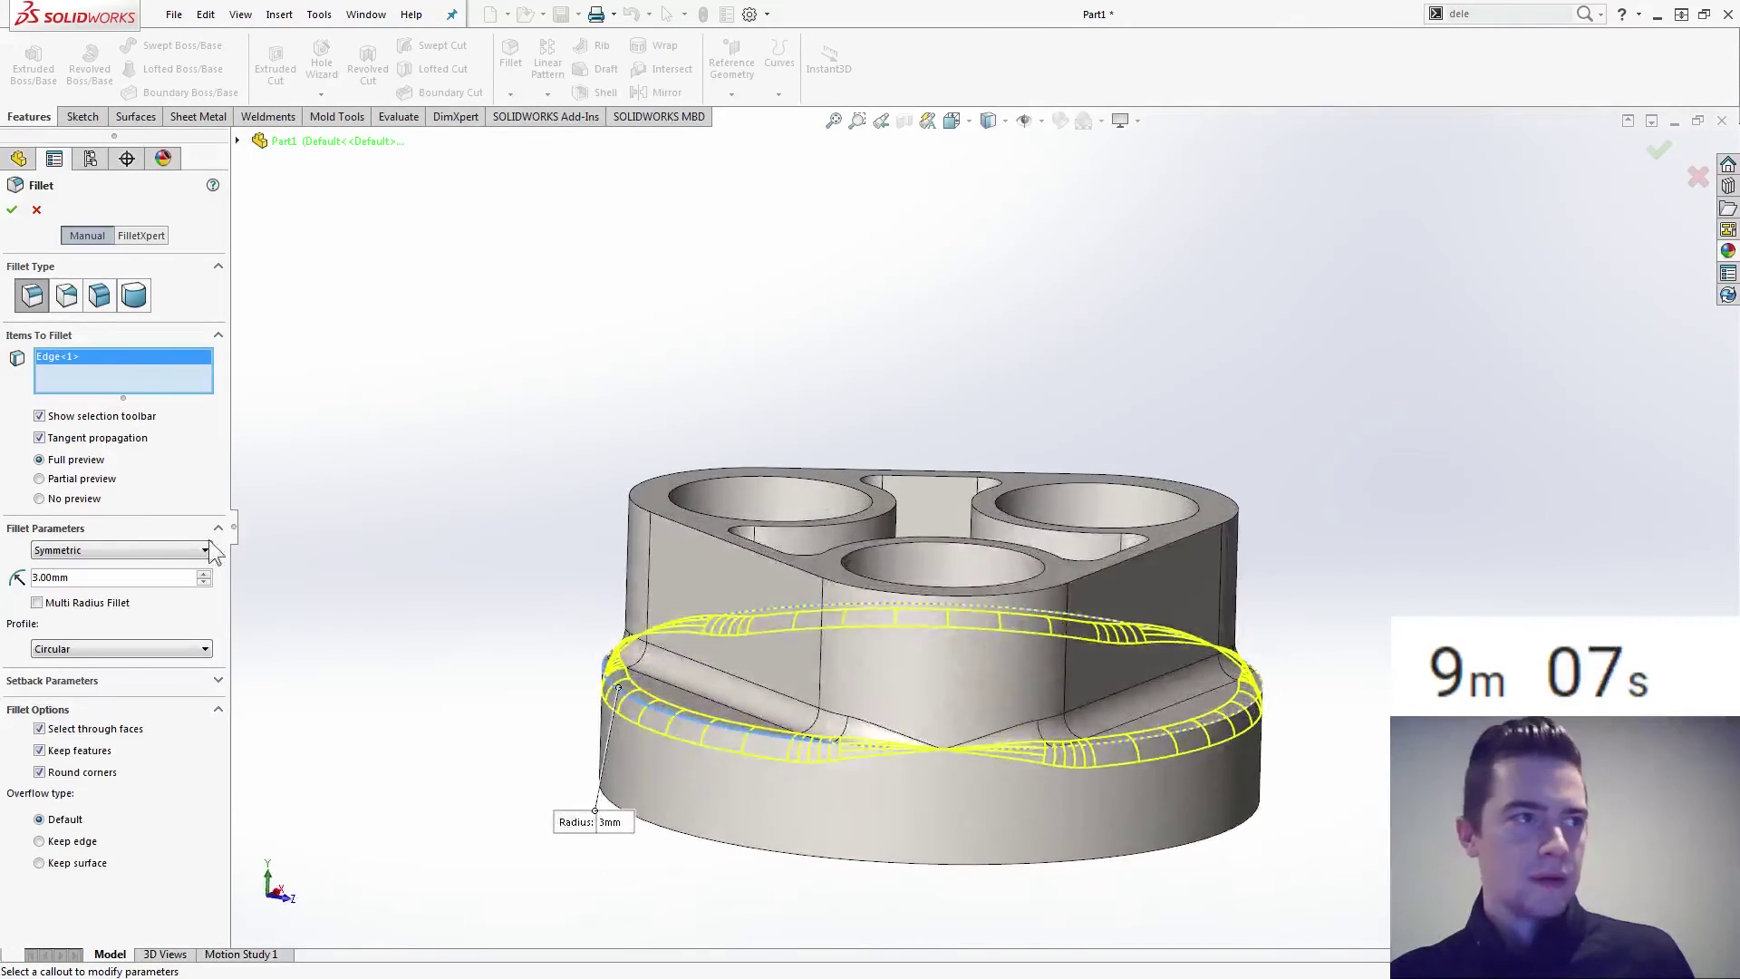
{"action": "left_click", "coordinate": [12, 209]}
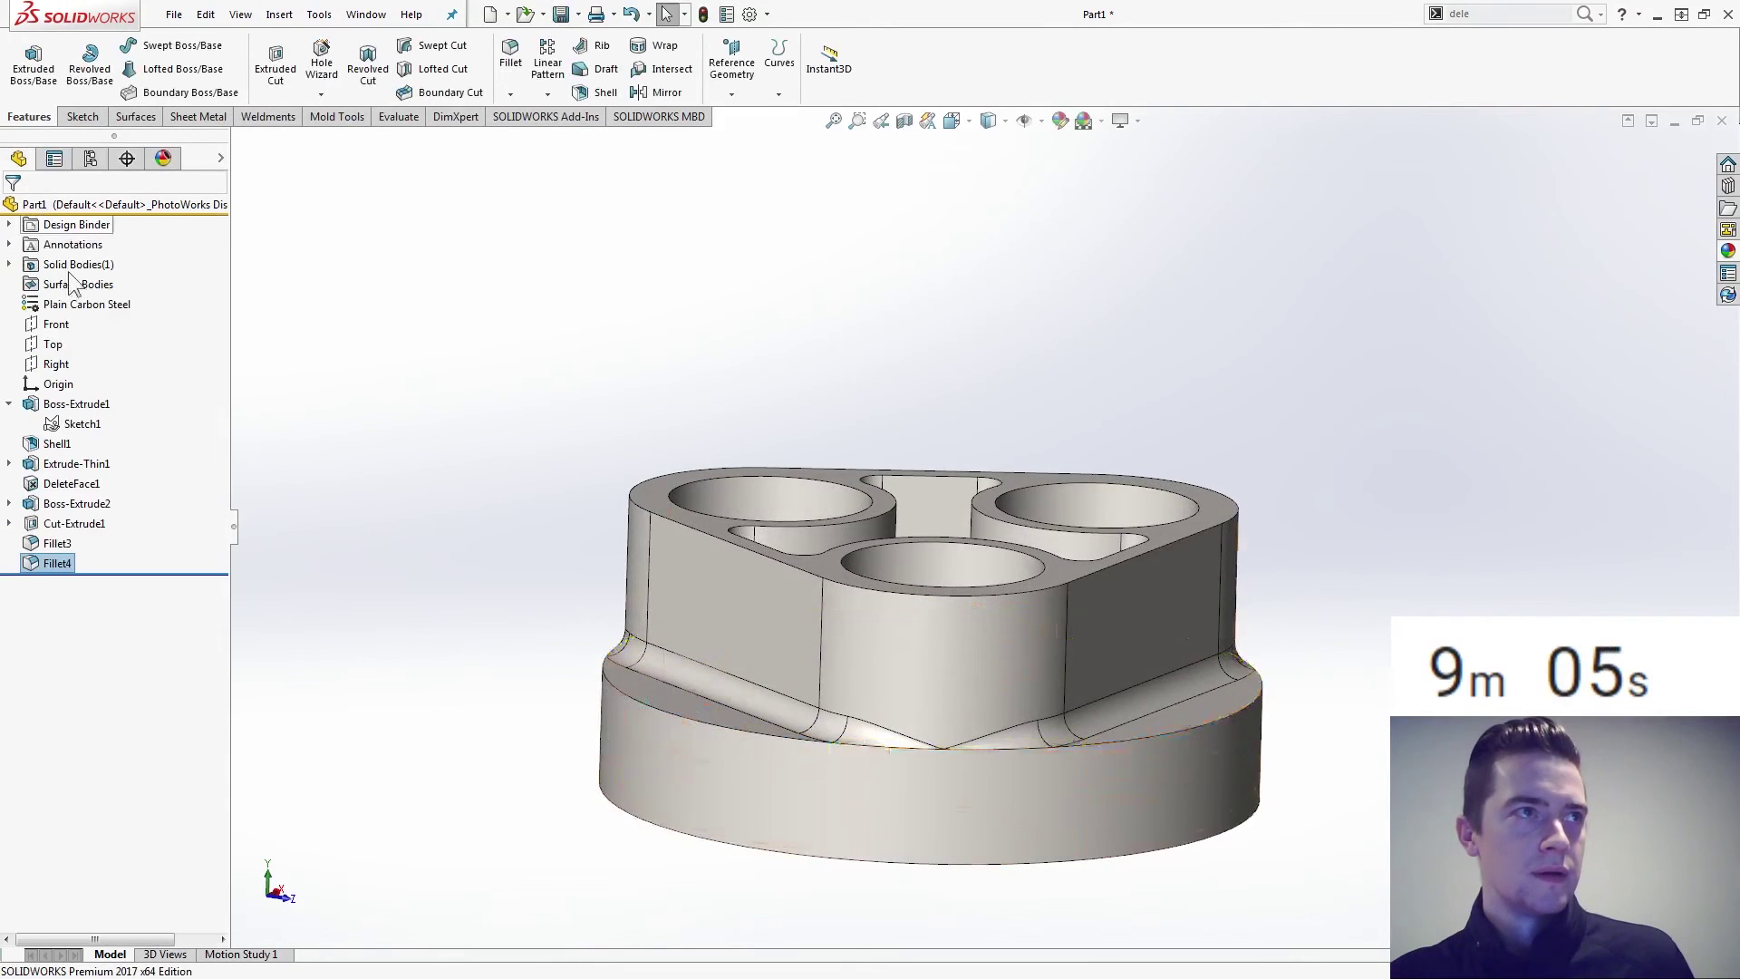
Delete the fillet around the boss's lower outline from the model.
{"action": "right_click", "coordinate": [51, 560]}
{"action": "left_click", "coordinate": [120, 675]}
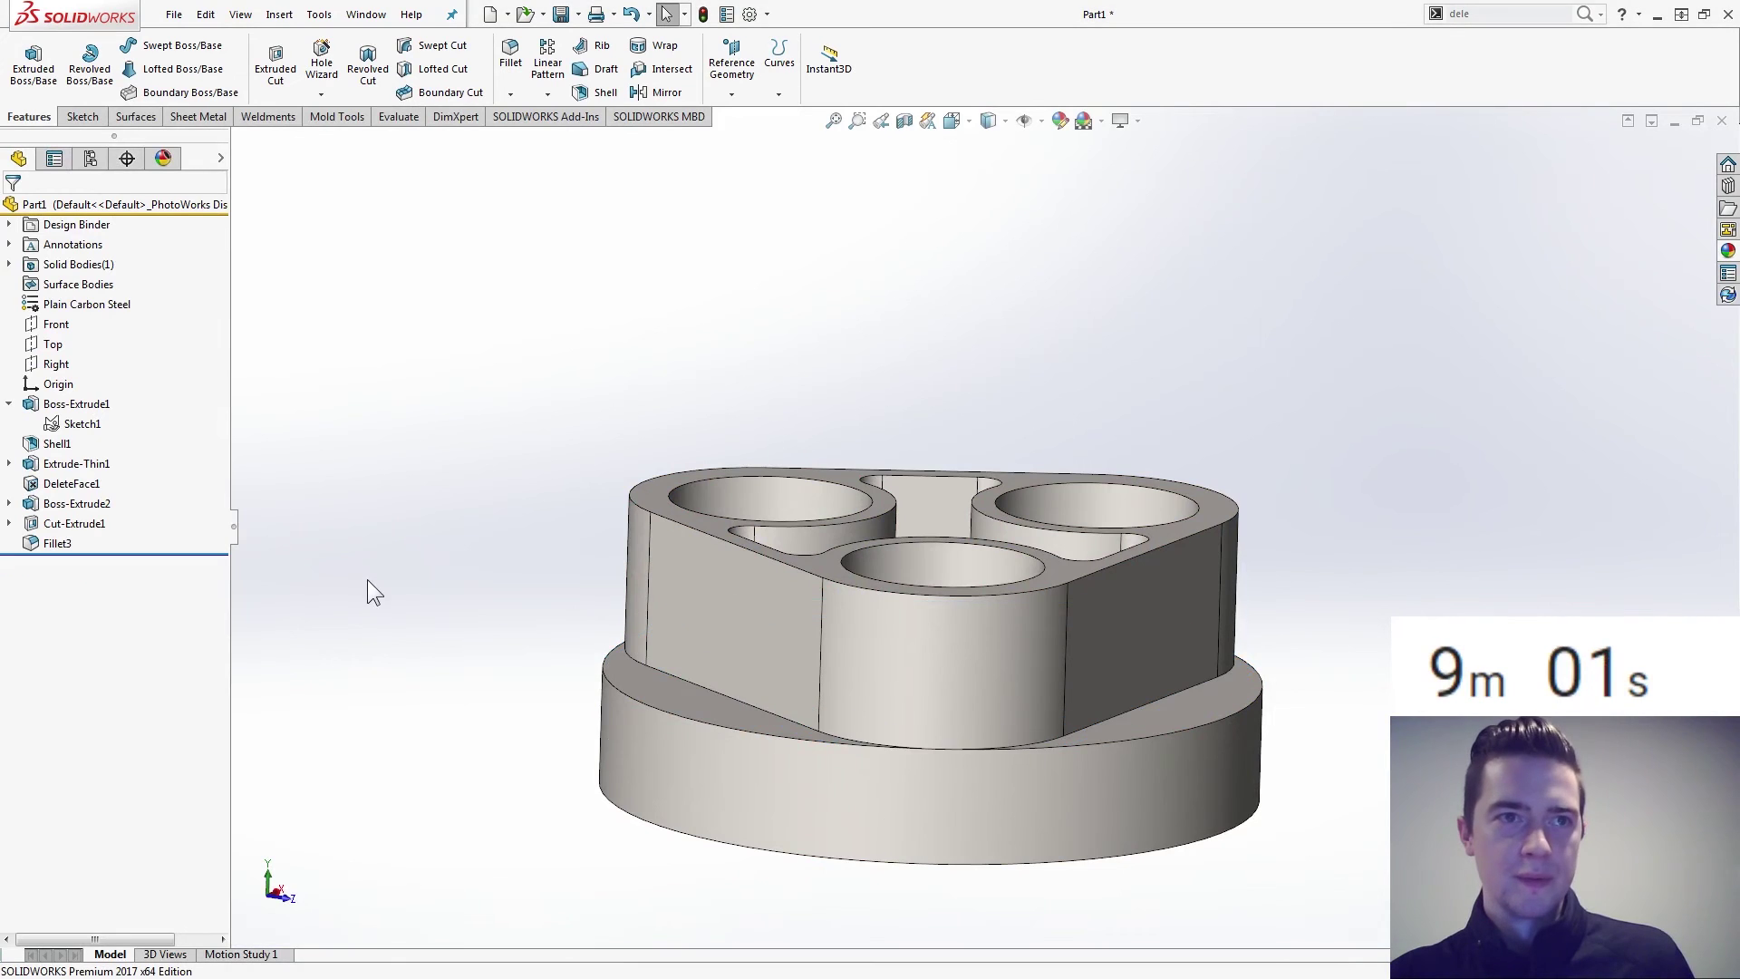
{"action": "key", "text": "Down"}
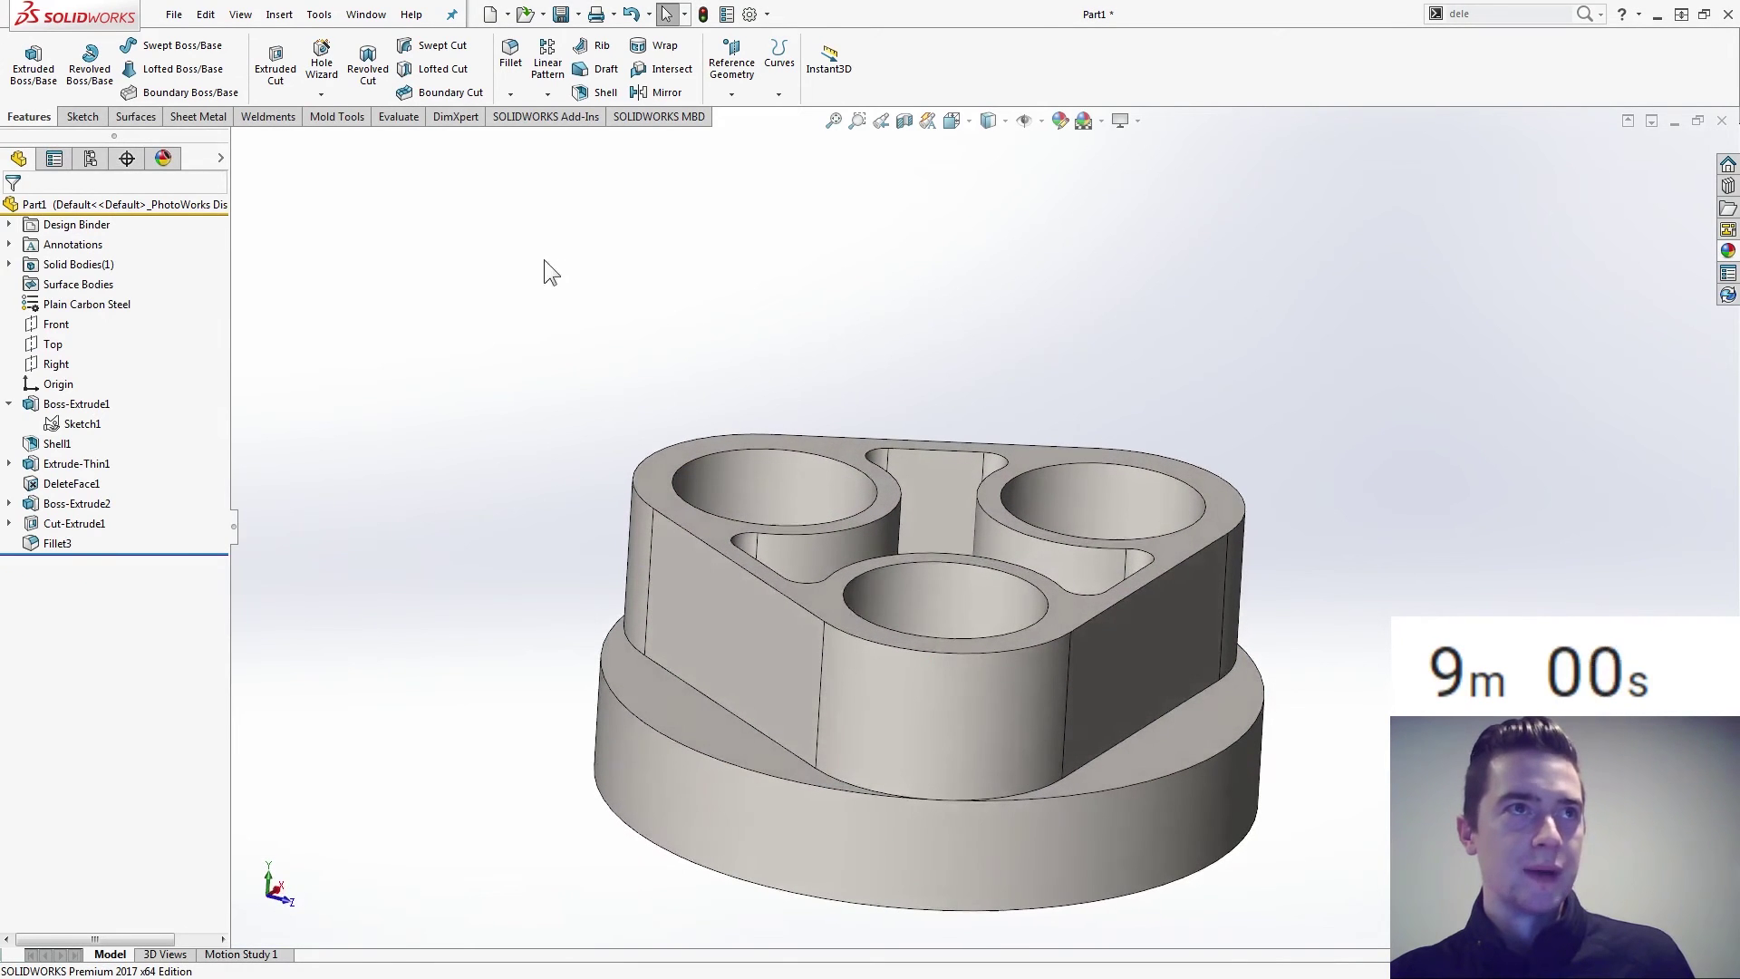
Add a 3 mm fillet along the boss's lower outline where it meets the round base.
{"action": "left_click", "coordinate": [510, 54]}
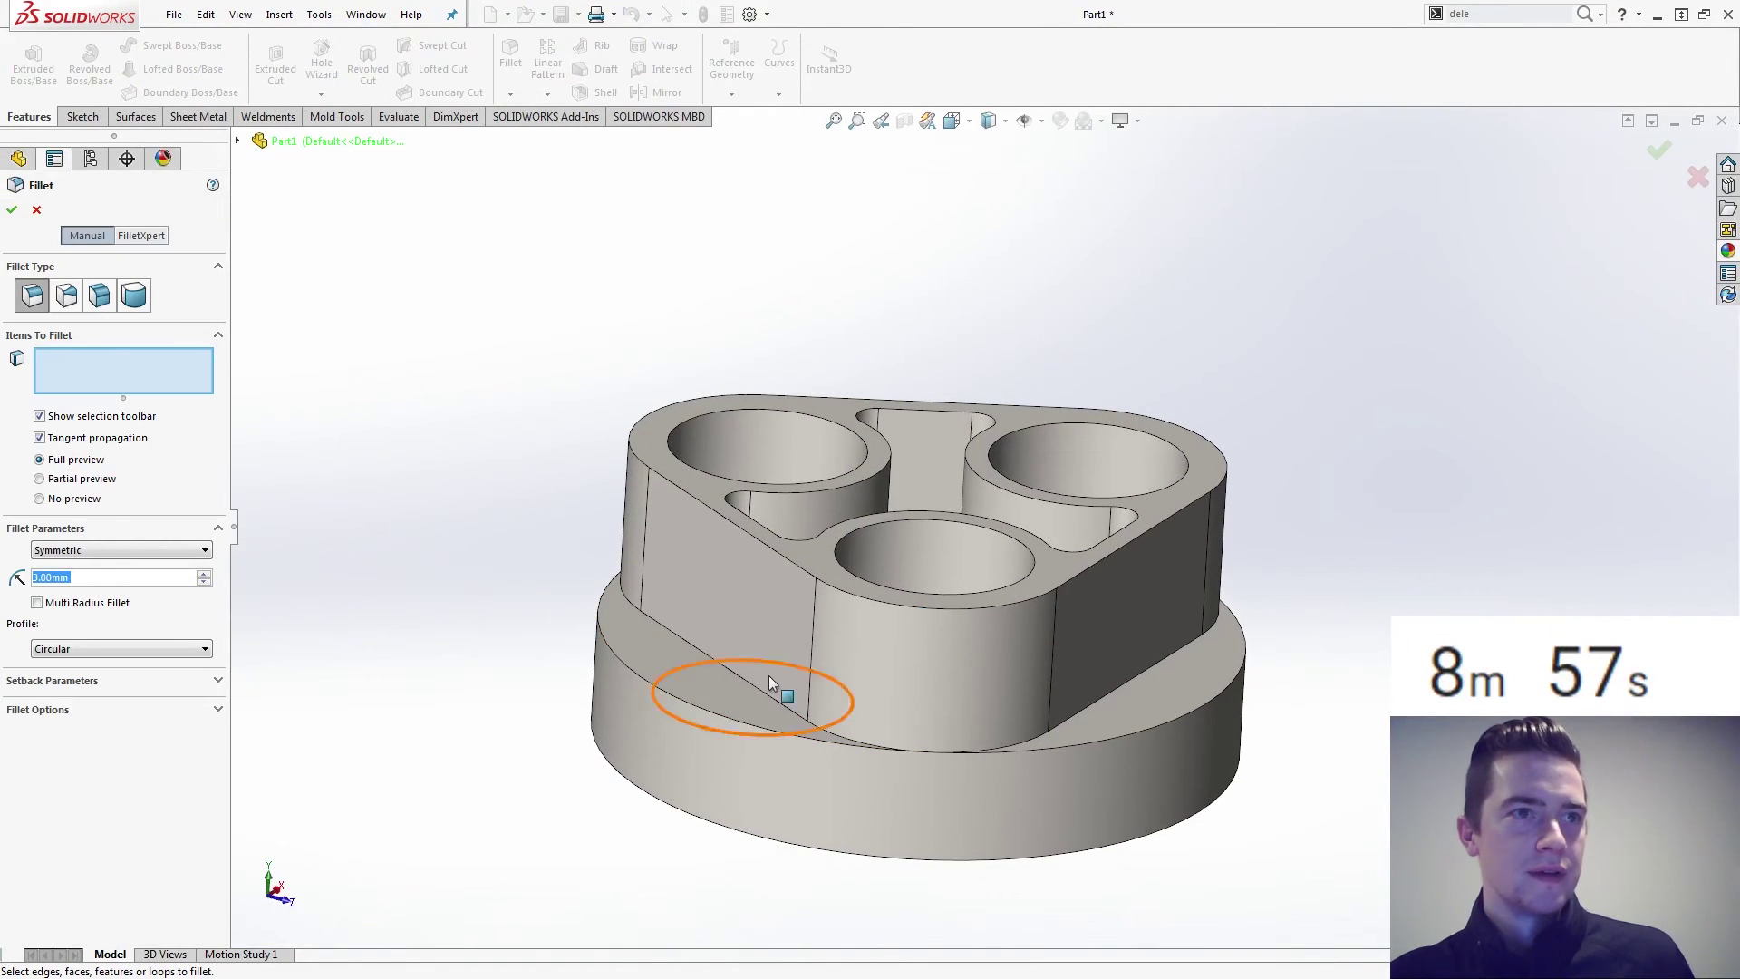
{"action": "left_click", "coordinate": [759, 689]}
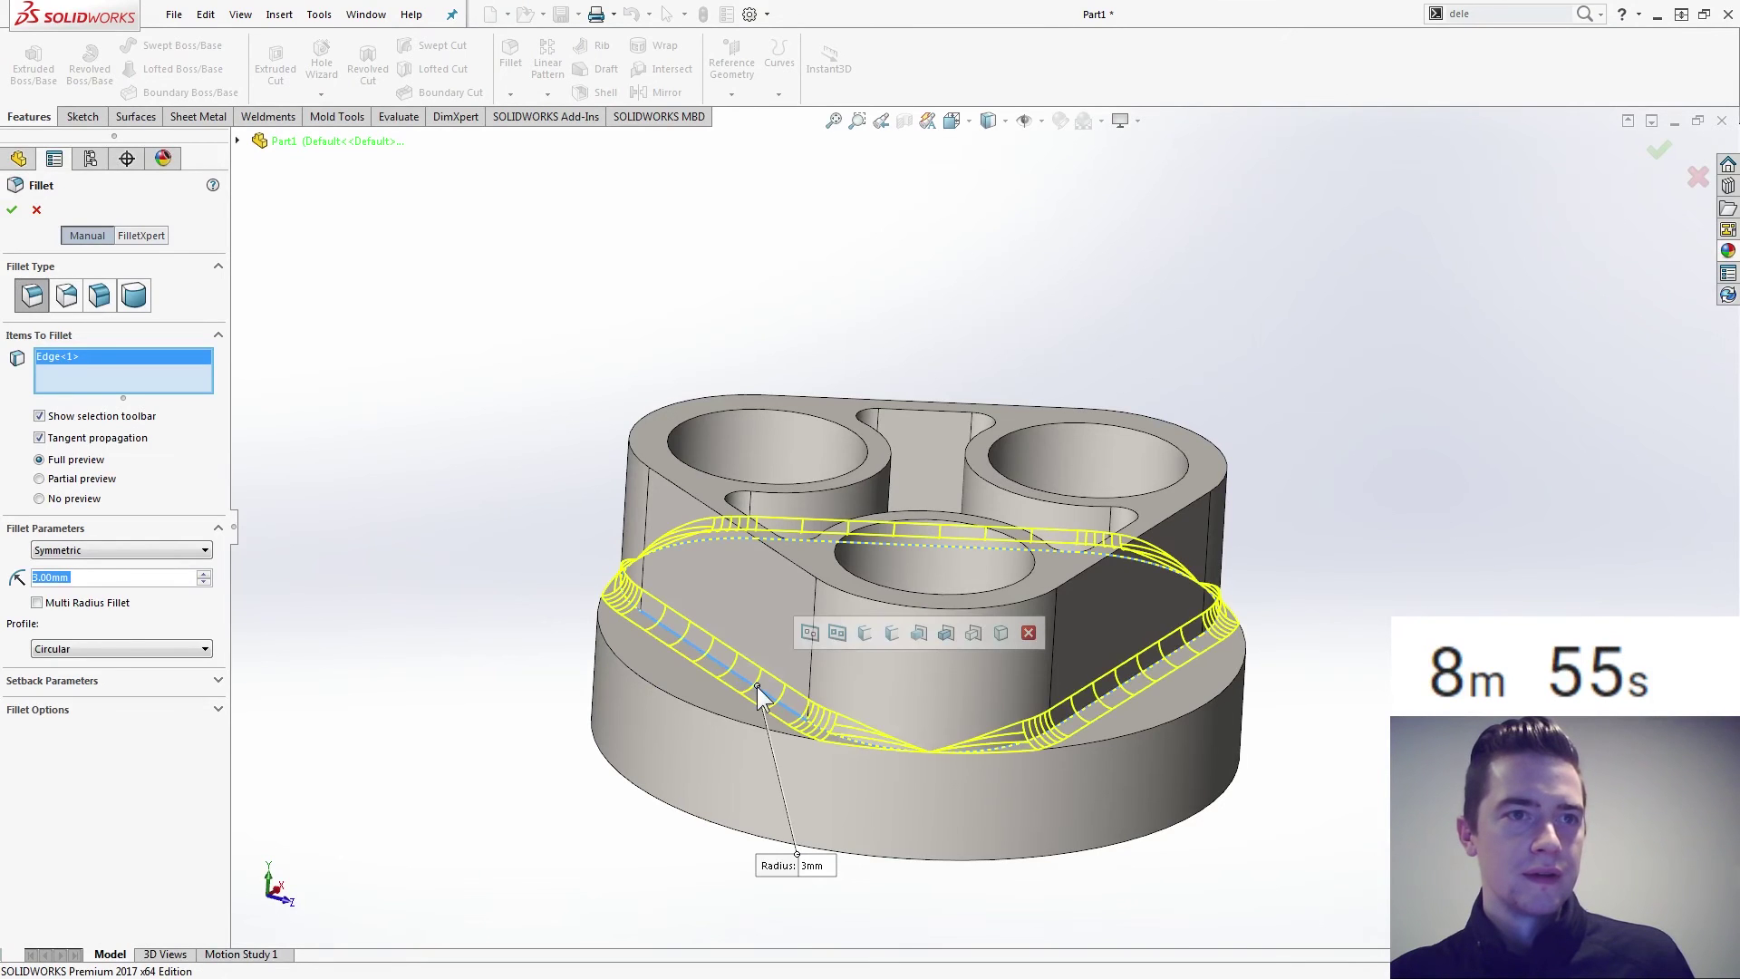
{"action": "left_click", "coordinate": [12, 209]}
{"action": "key", "text": "Down"}
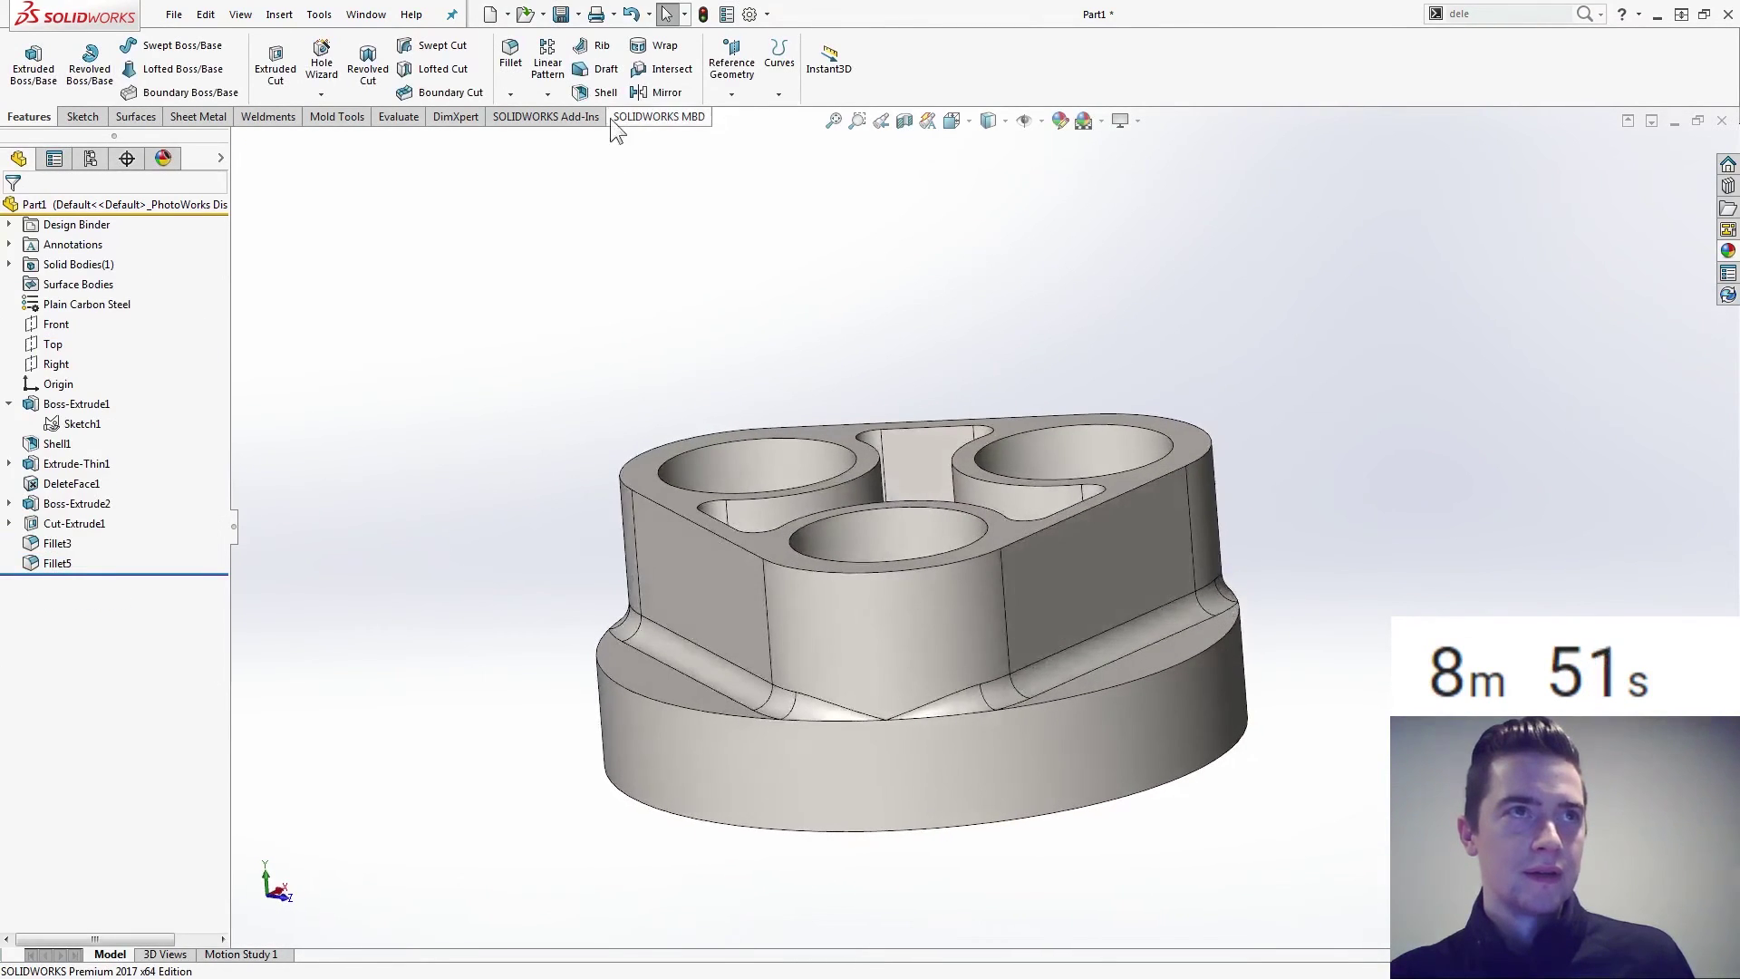
Set up a 3 mm fillet on the round base's top outer edge and try picking a setback at the boss's corner point.
{"action": "left_click", "coordinate": [522, 74]}
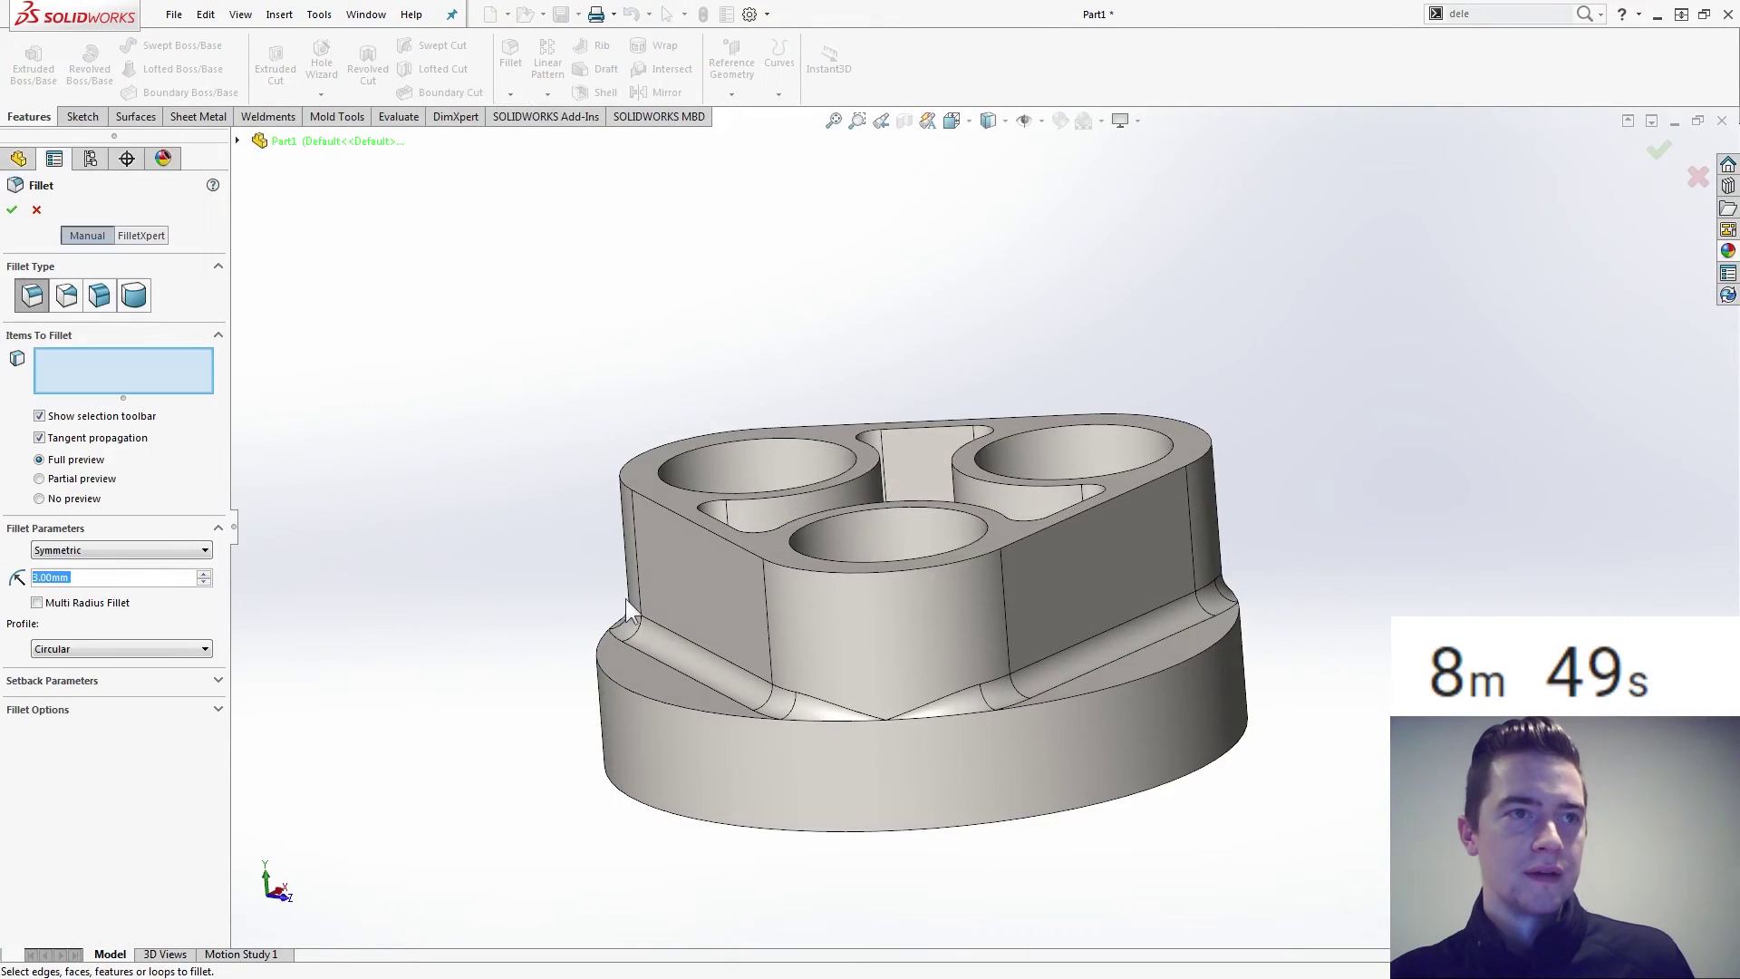
{"action": "left_click", "coordinate": [645, 693]}
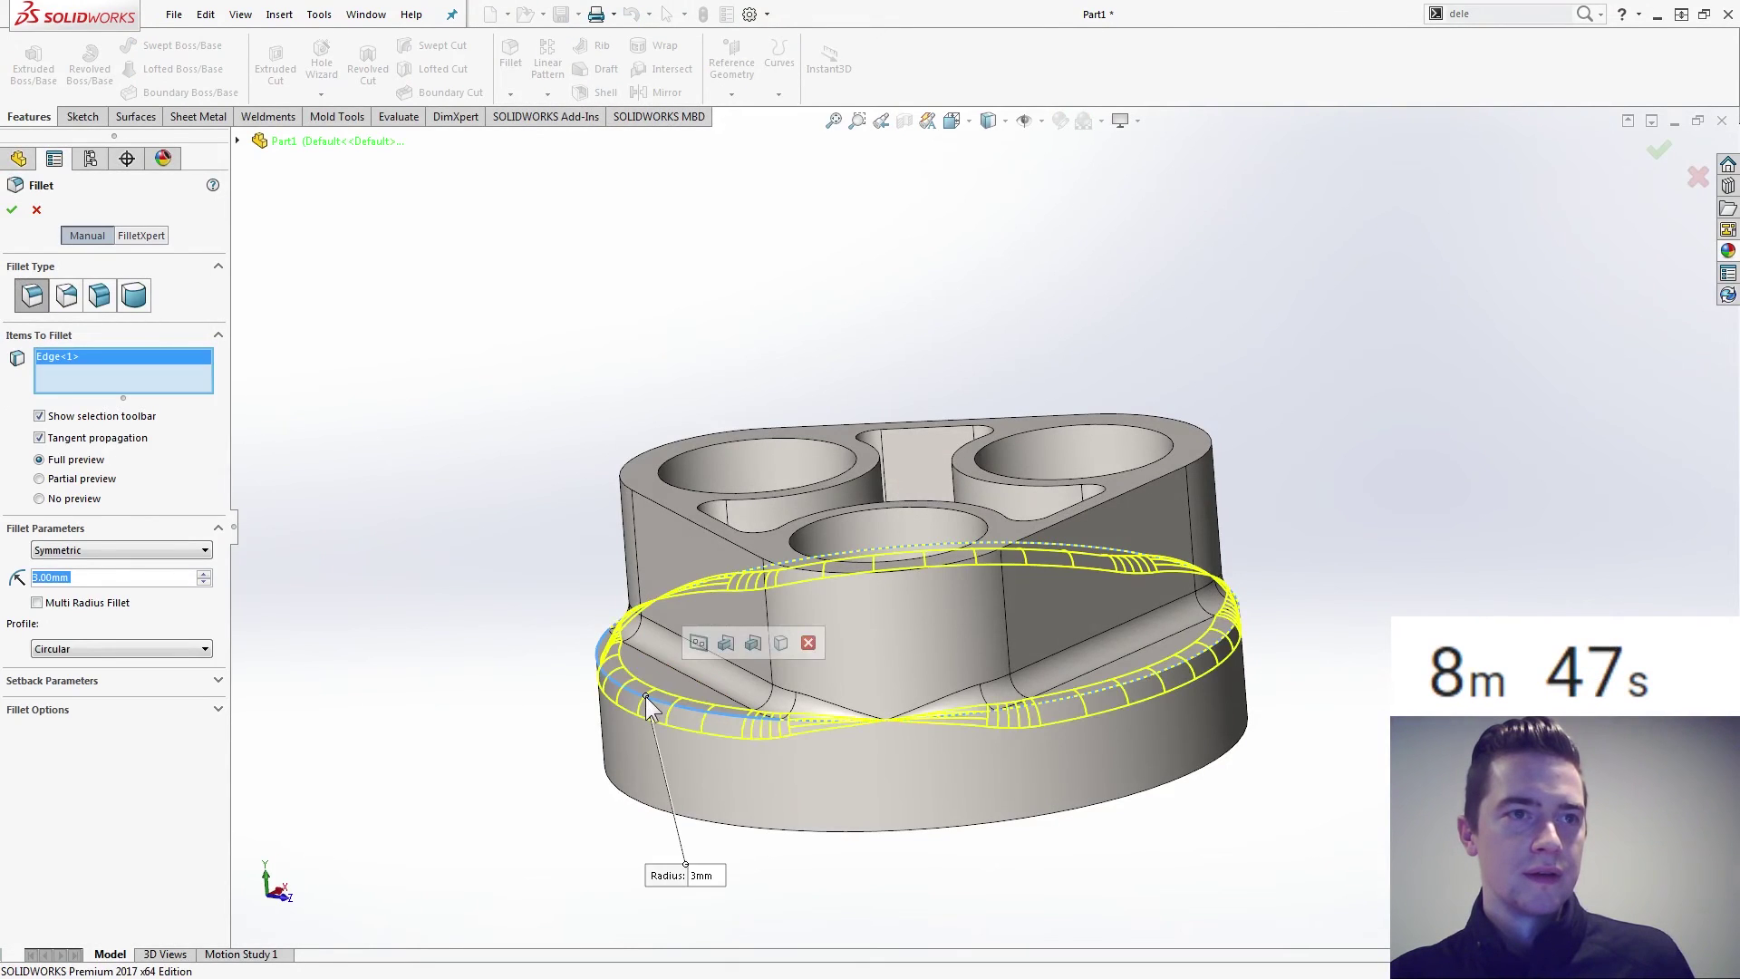
{"action": "left_click", "coordinate": [115, 678]}
{"action": "left_click", "coordinate": [109, 734]}
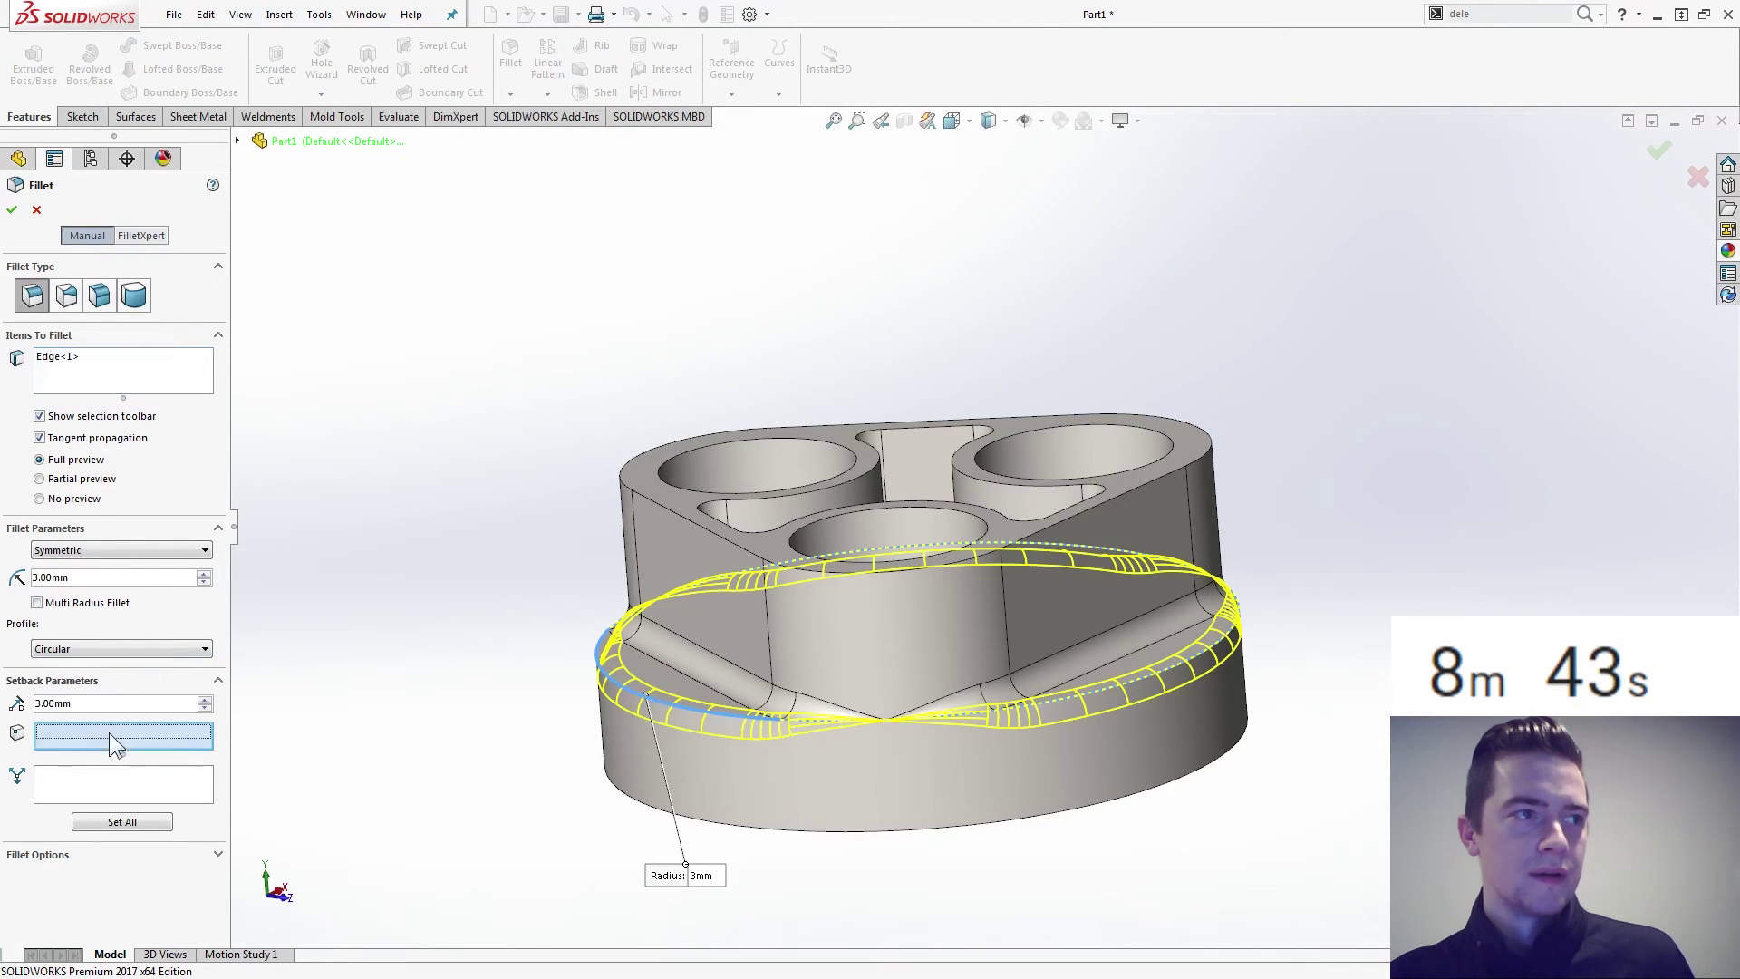
{"action": "left_click", "coordinate": [886, 720]}
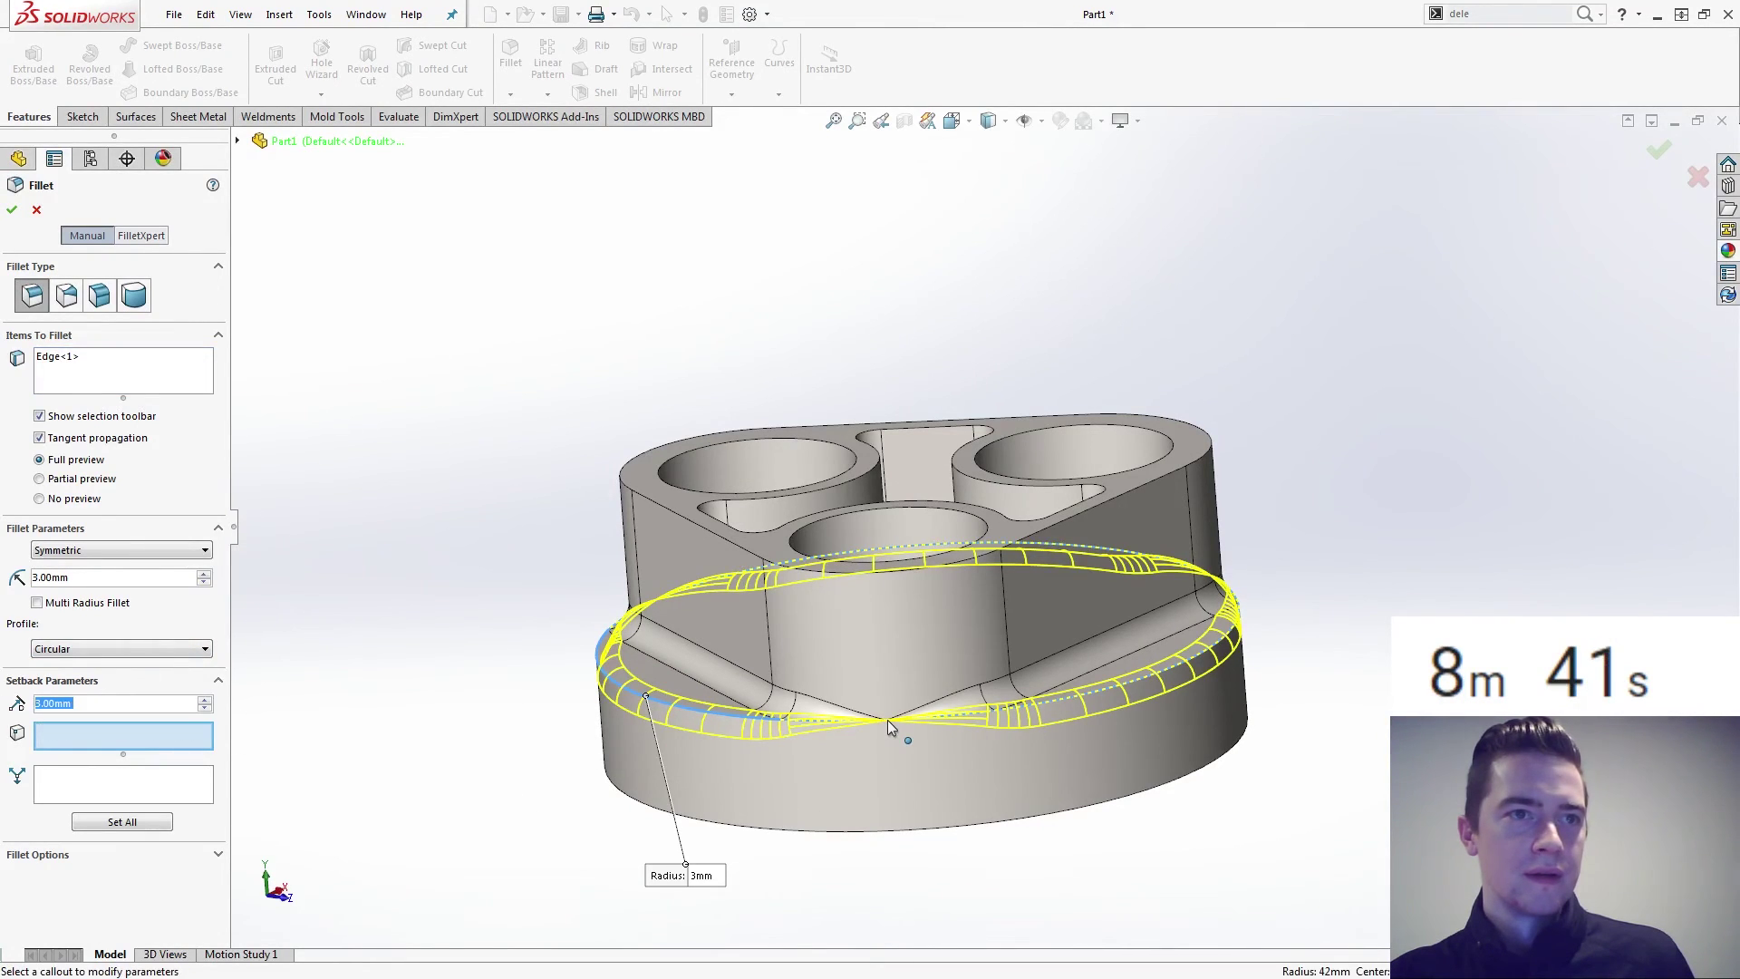
{"action": "left_click", "coordinate": [182, 738]}
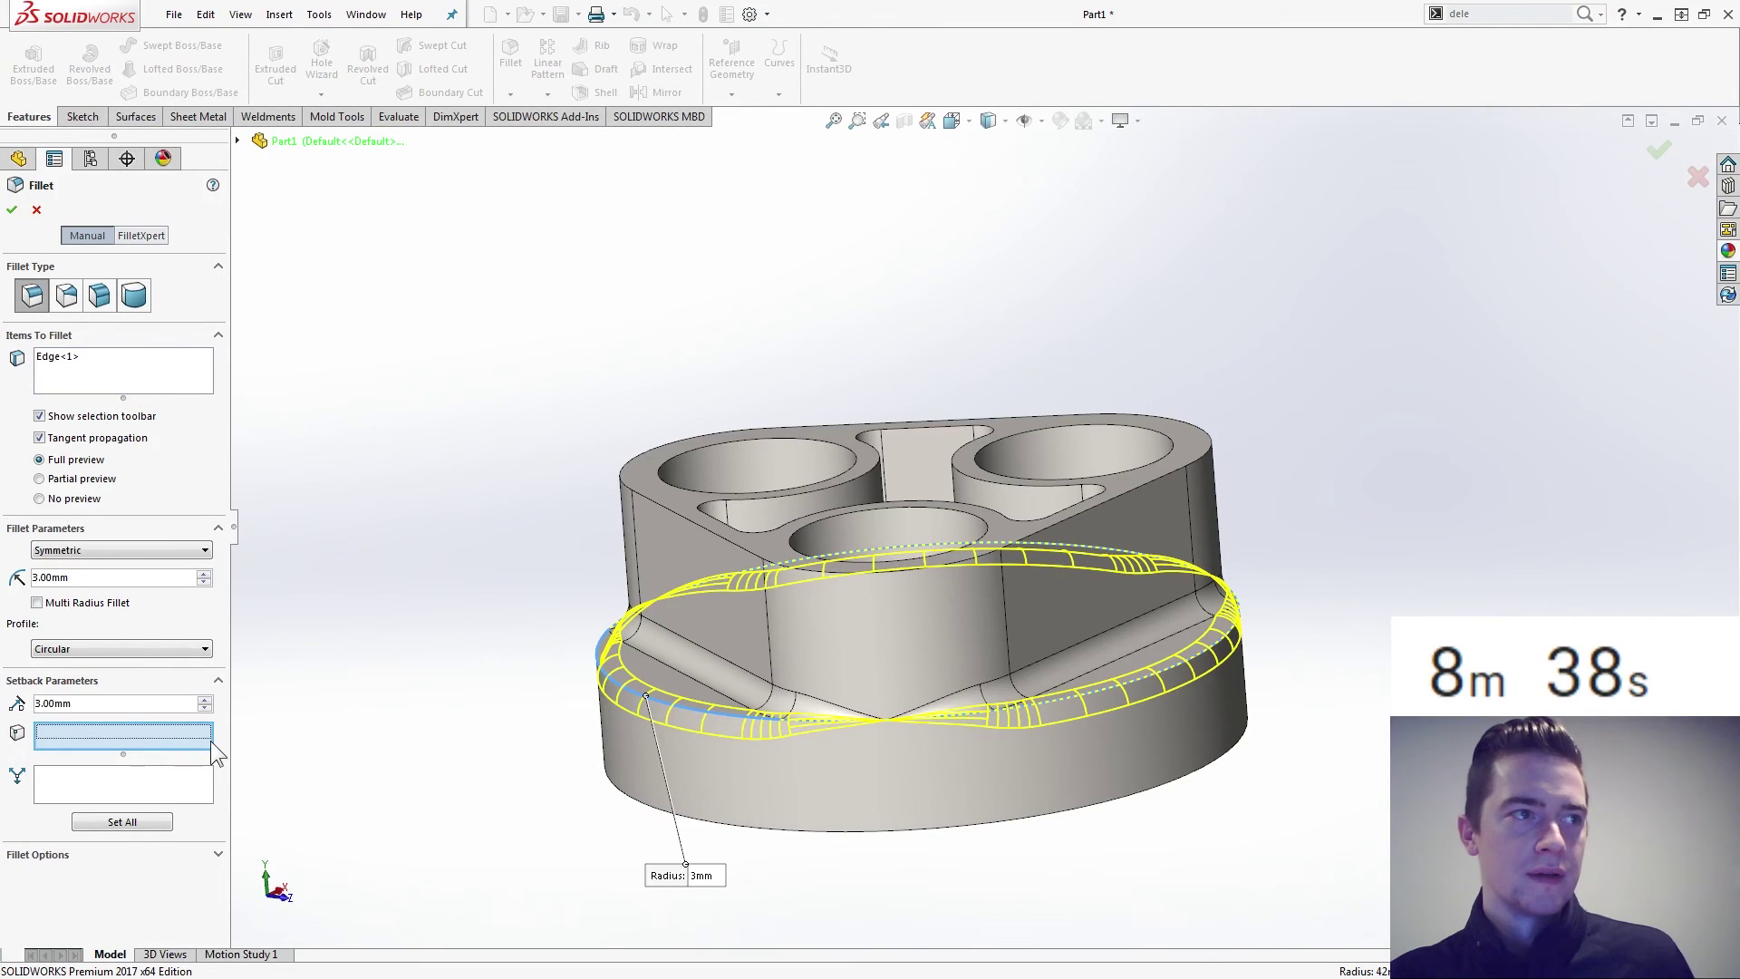
Try the base edge fillet with Keep features off and Keep edge overflow, and cancel the fillet.
{"action": "left_click", "coordinate": [120, 855]}
{"action": "left_click", "coordinate": [116, 777]}
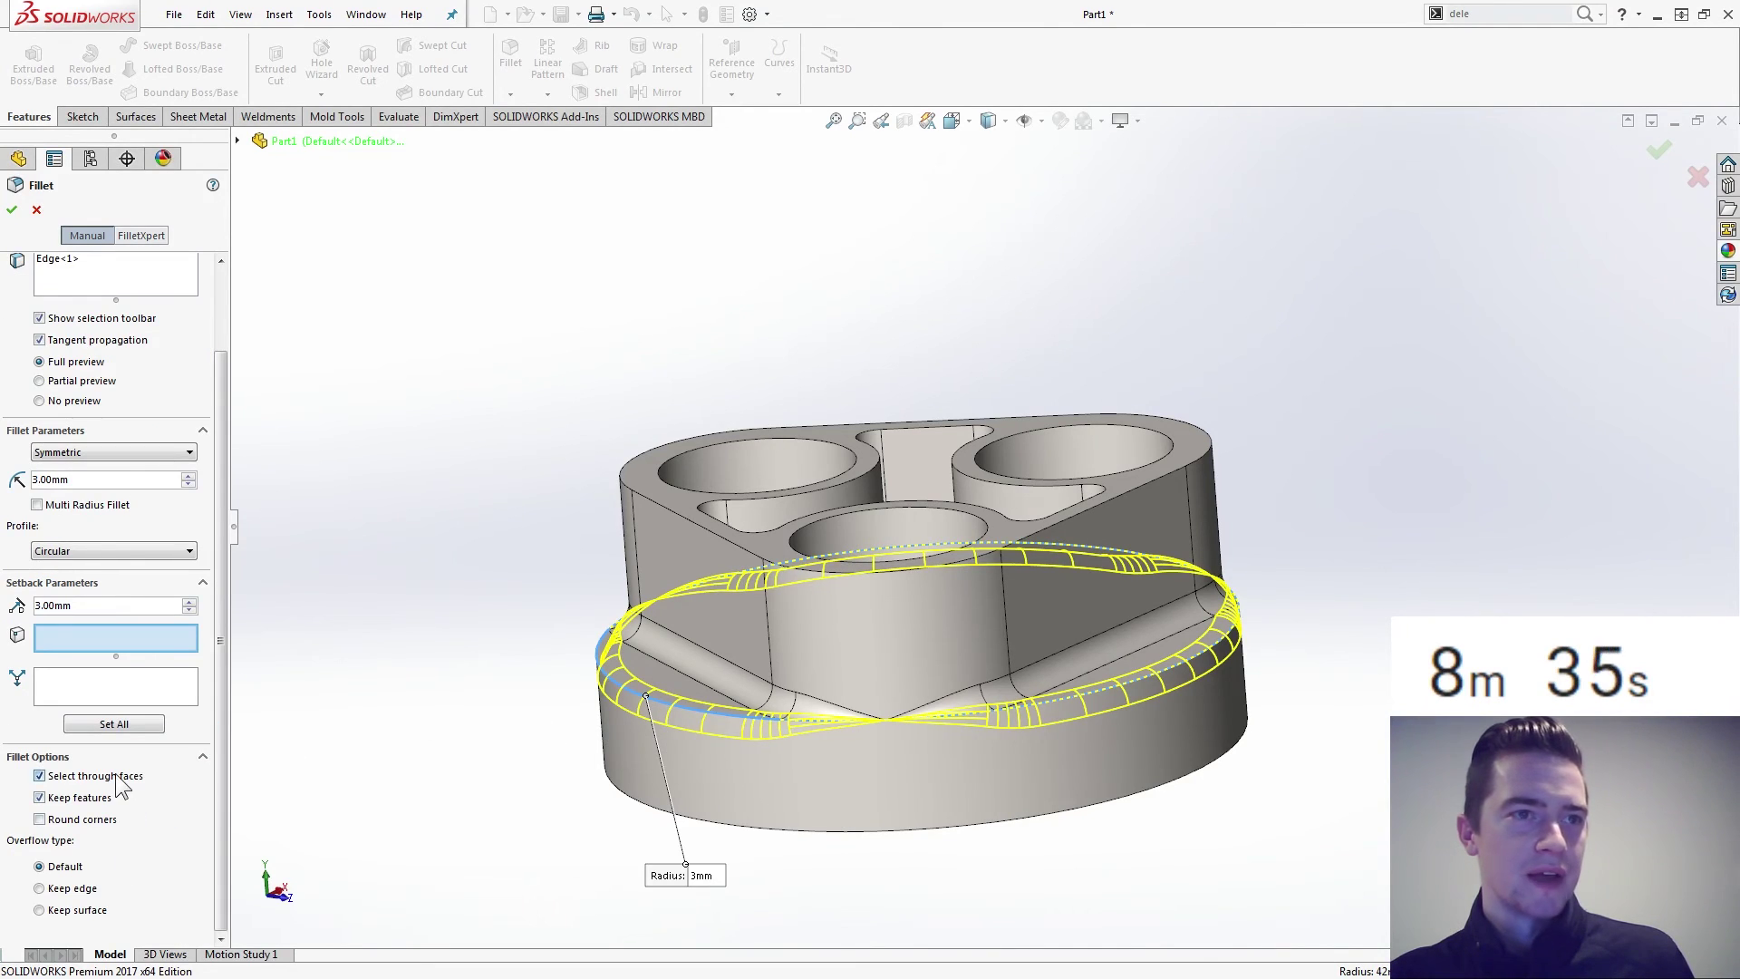
{"action": "left_click", "coordinate": [68, 801]}
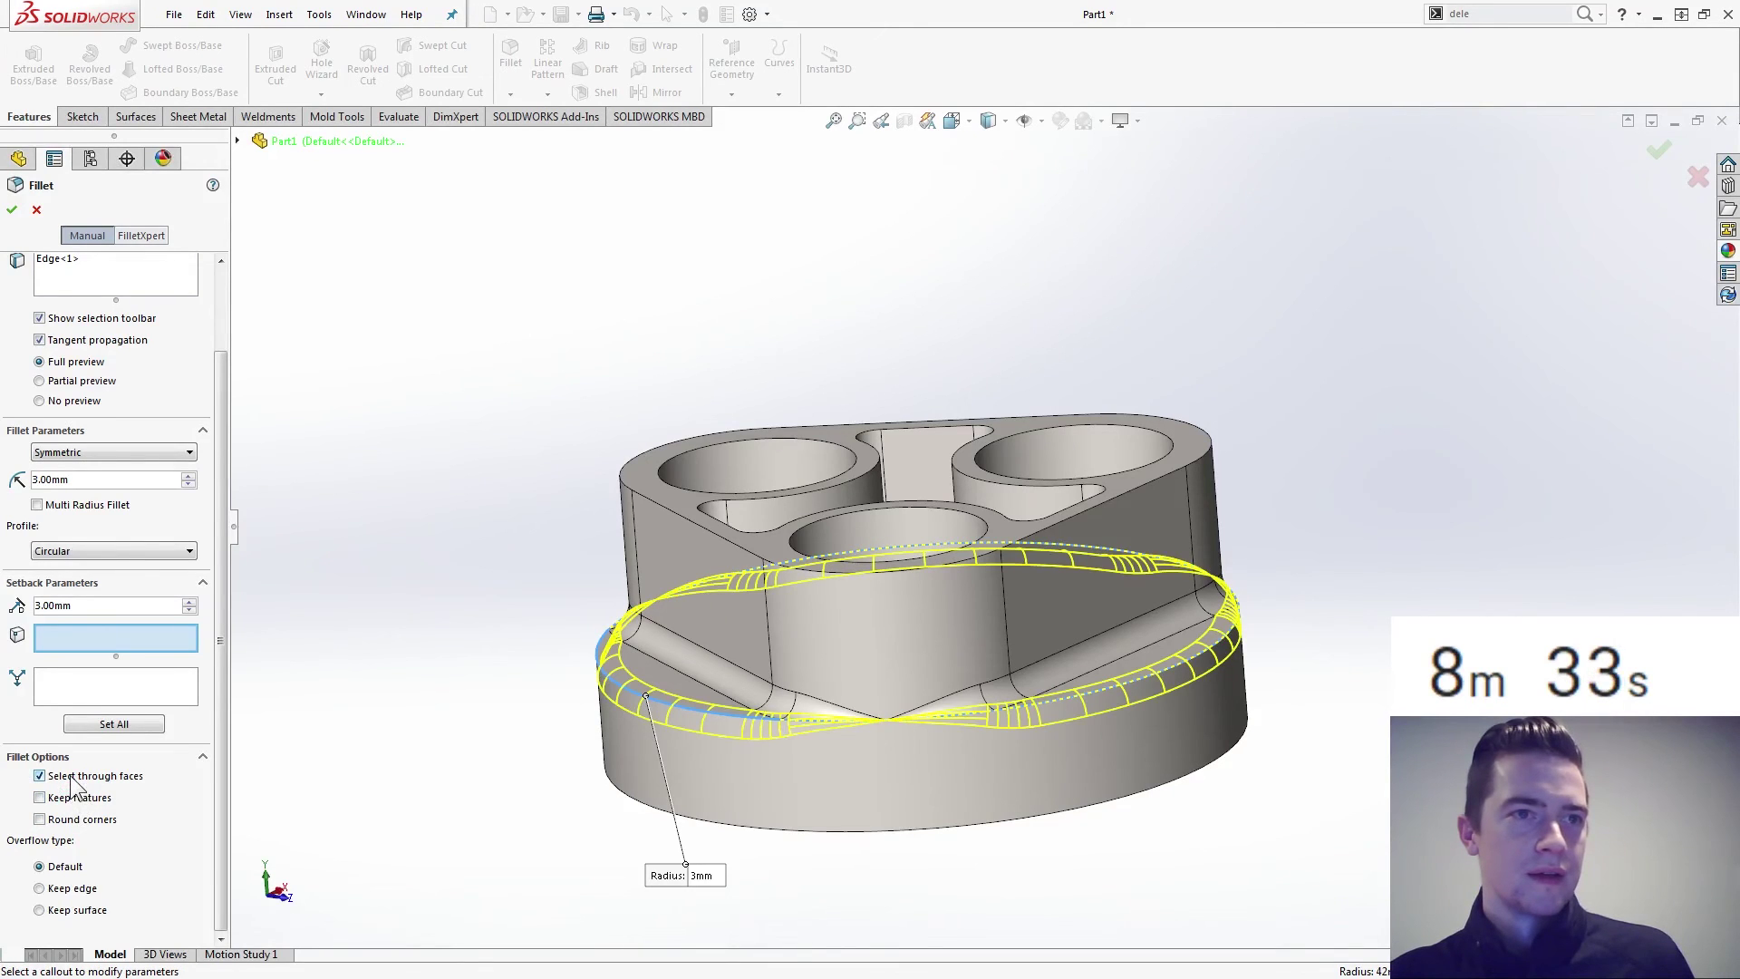
{"action": "left_click", "coordinate": [74, 888]}
{"action": "scroll", "coordinate": [313, 637], "scroll_direction": "up", "scroll_amount": 3}
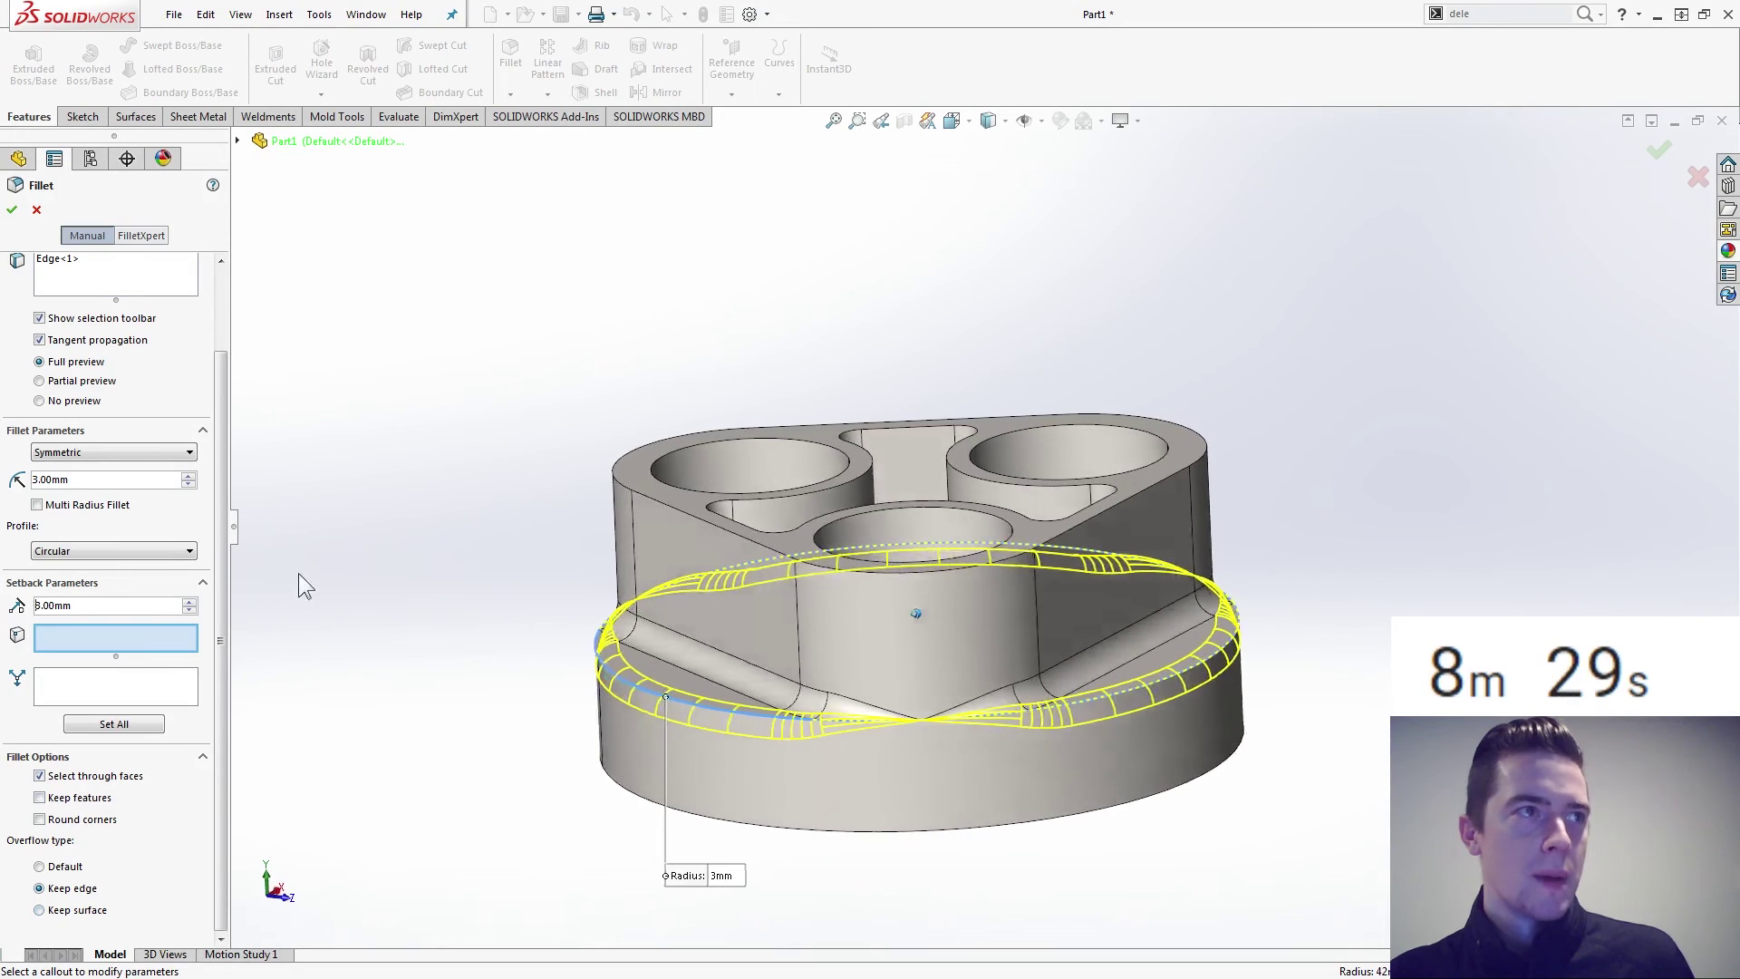
{"action": "scroll", "coordinate": [217, 345], "scroll_direction": "up", "scroll_amount": 2}
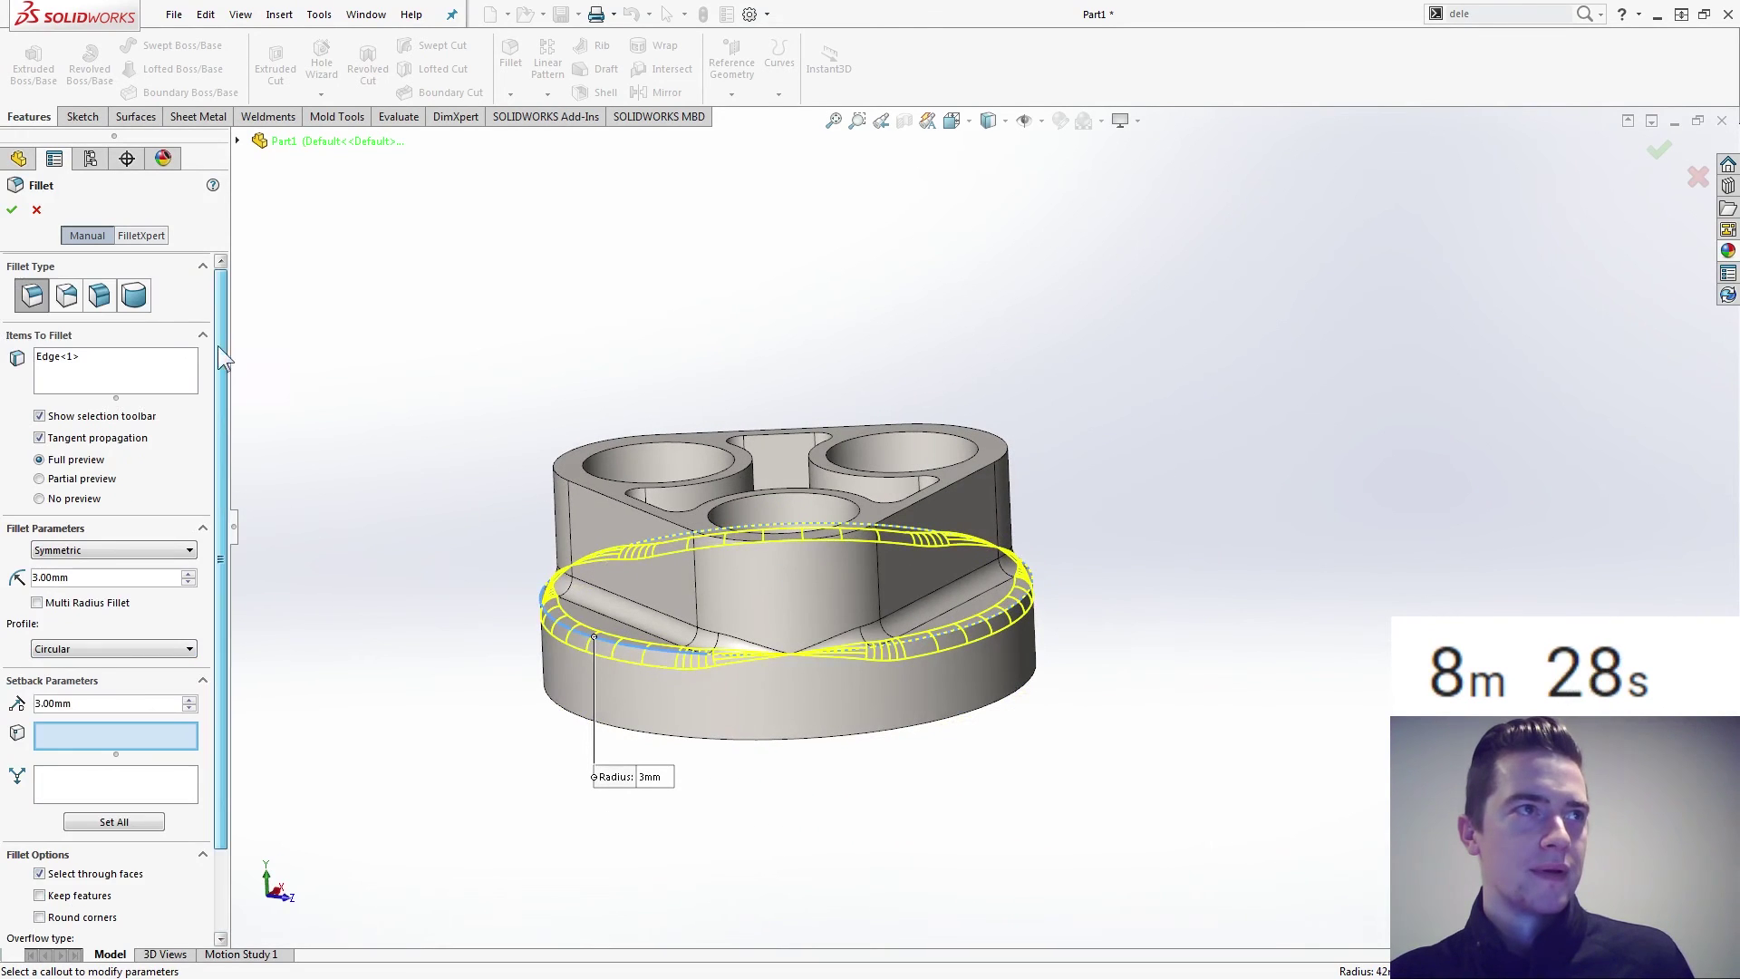
{"action": "left_click", "coordinate": [39, 211]}
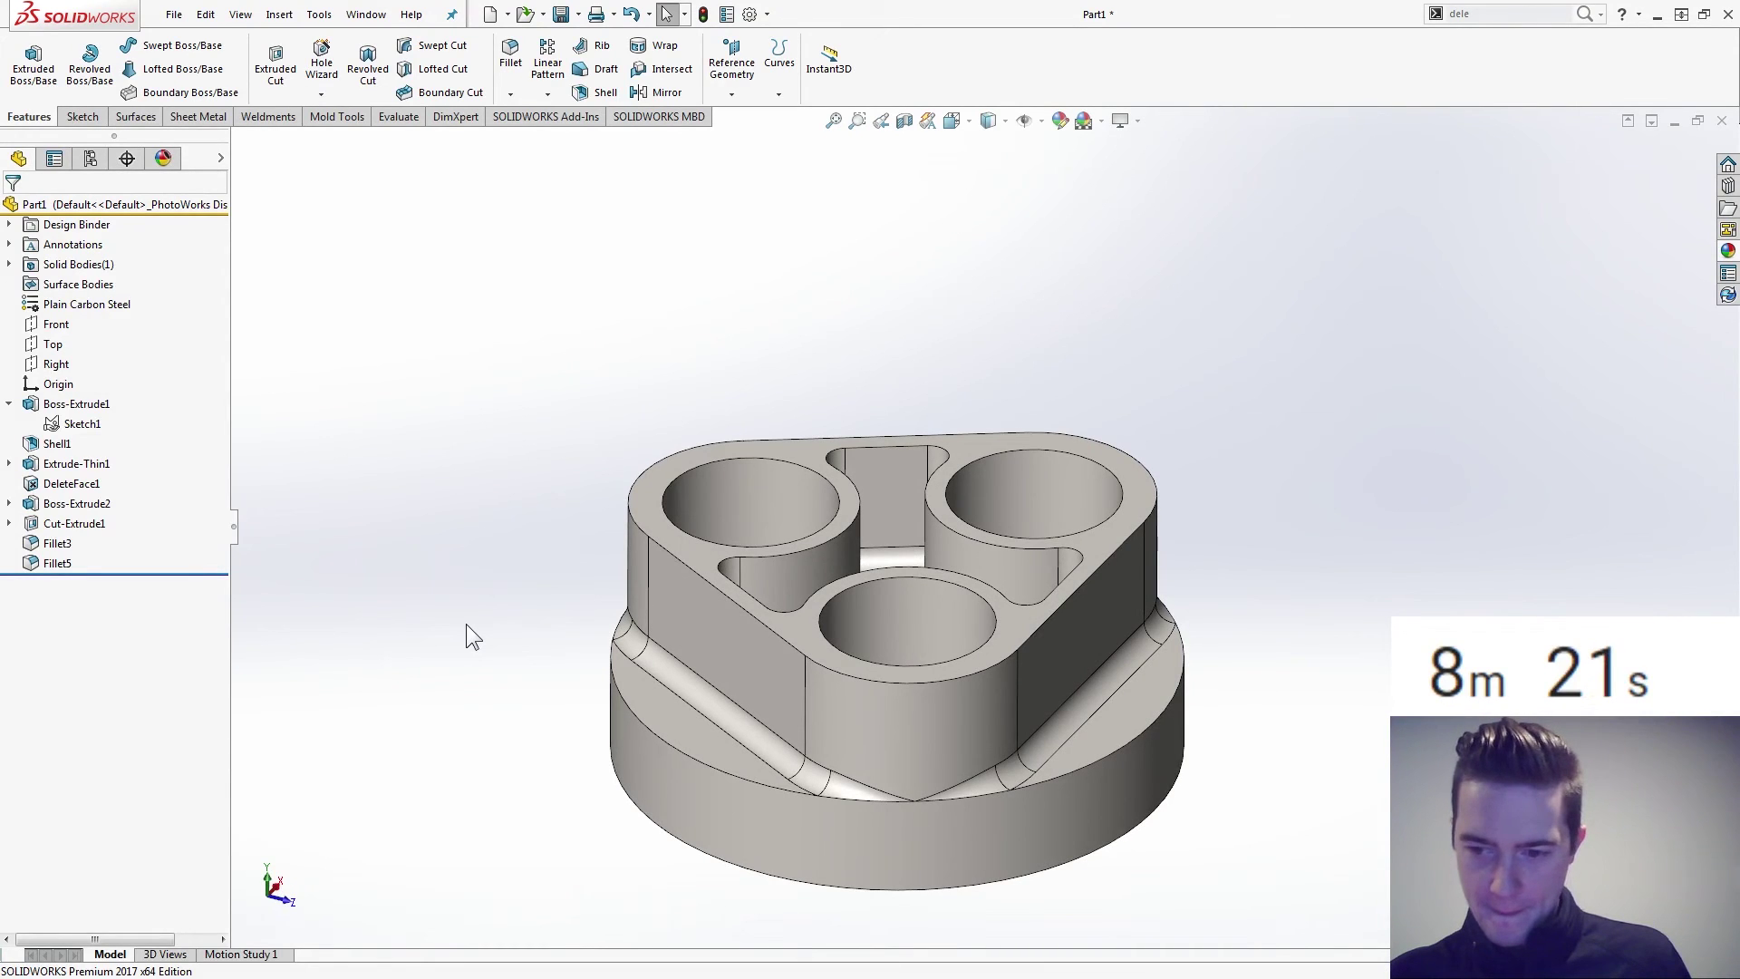
Roll back to before the boss outline fillet and add a 3 mm fillet to the base's top outer edge with Keep surface overflow.
{"action": "left_click", "coordinate": [64, 564]}
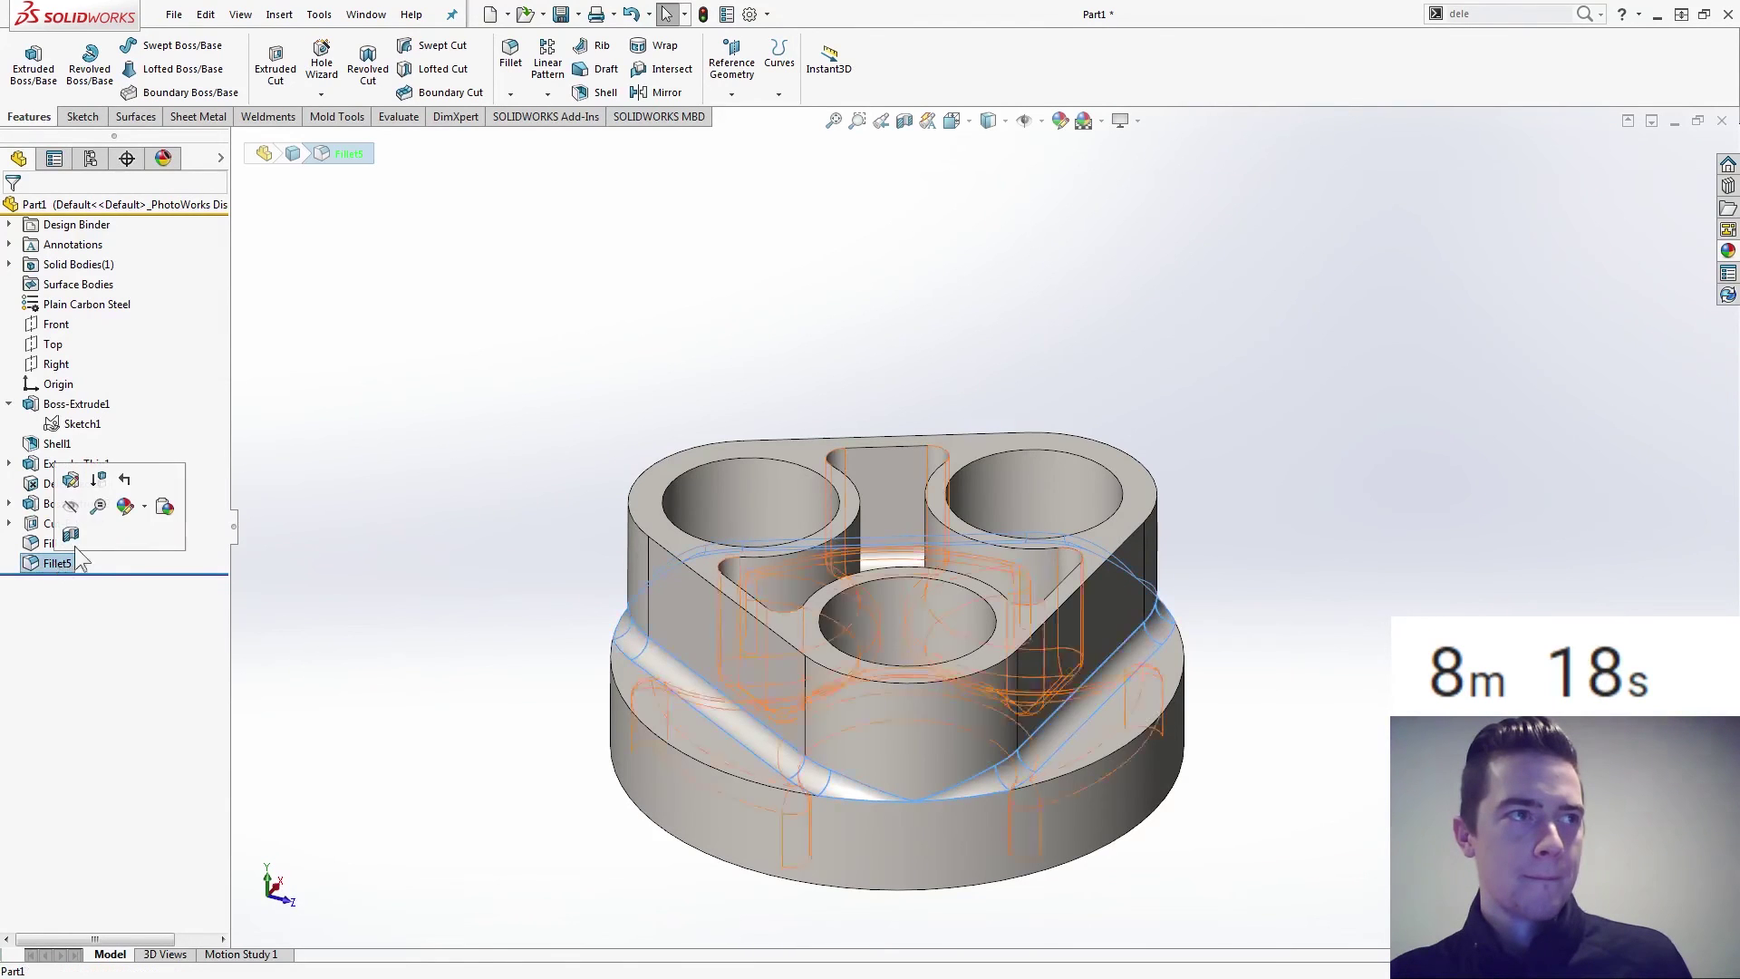
{"action": "left_click", "coordinate": [123, 475]}
{"action": "left_click", "coordinate": [513, 69]}
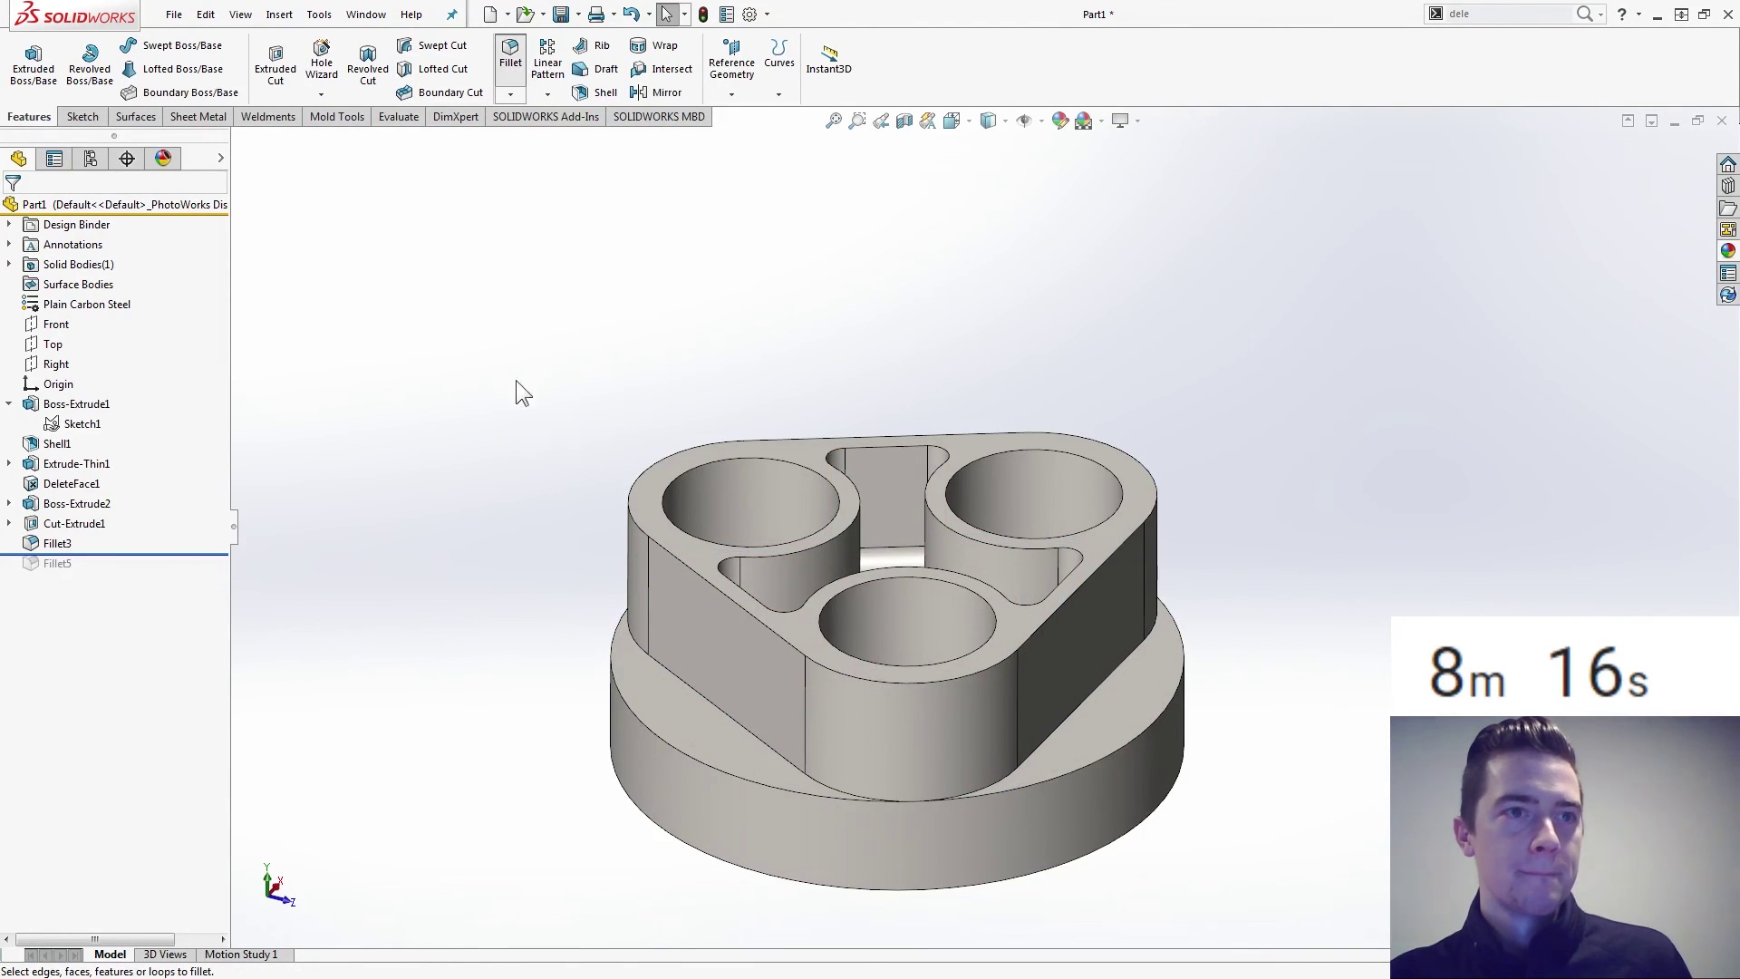
{"action": "left_click", "coordinate": [707, 763]}
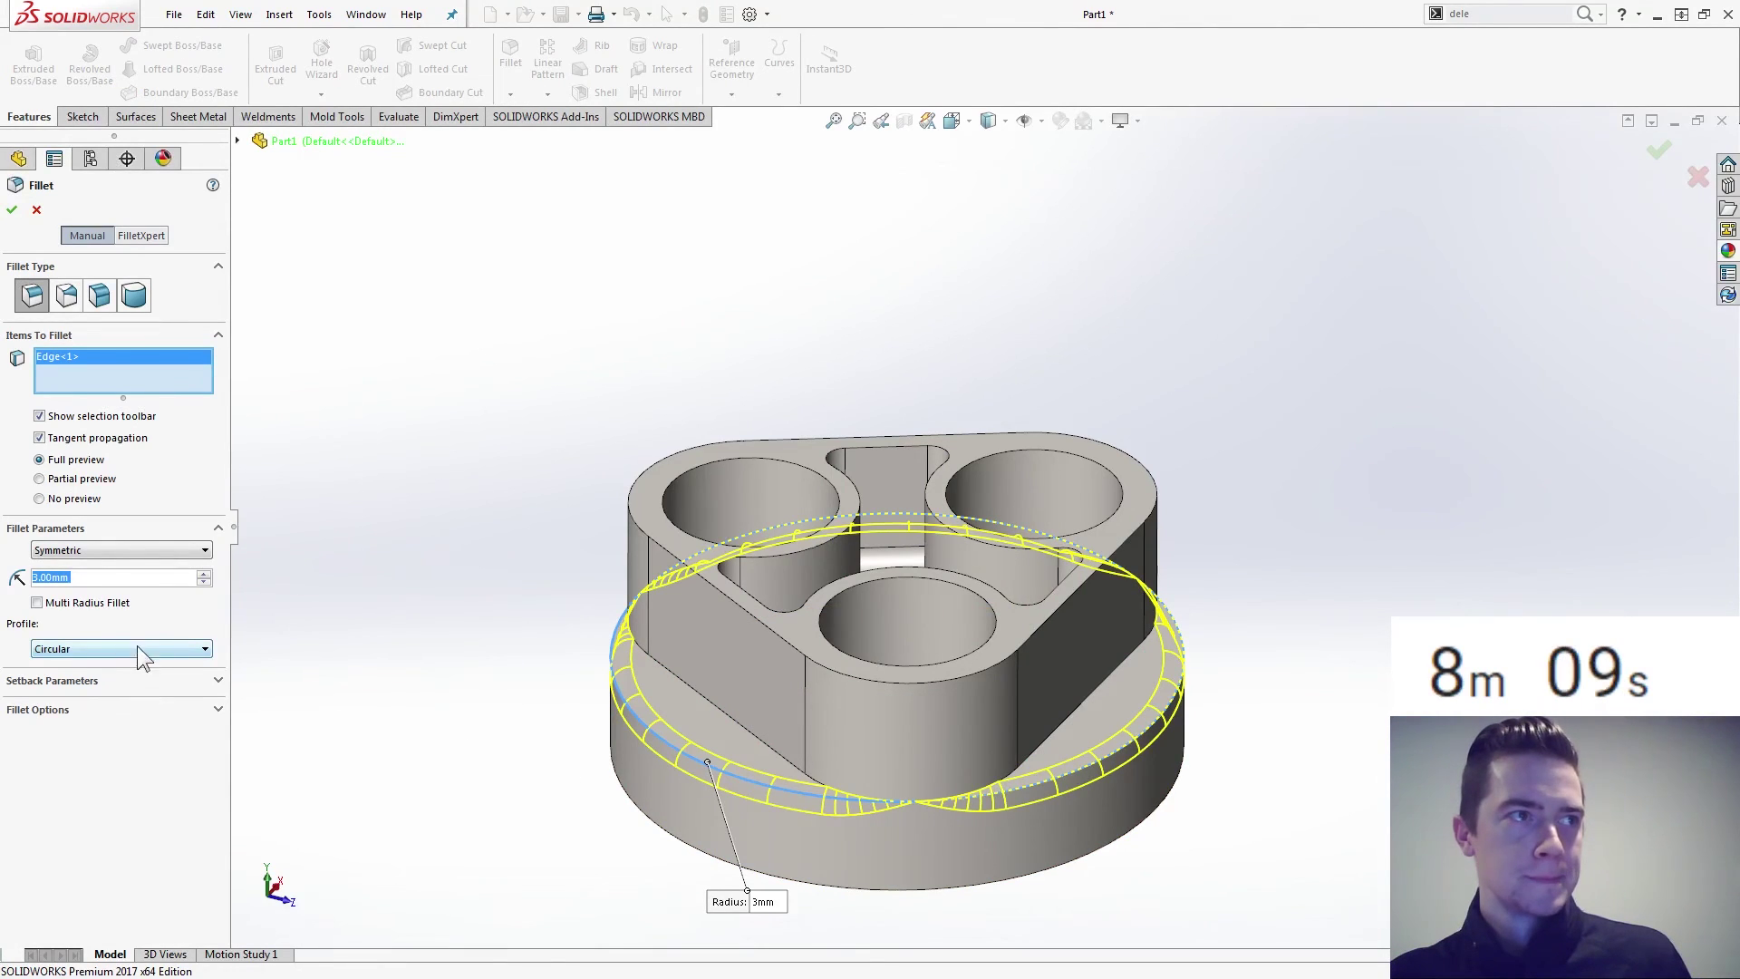
{"action": "left_click", "coordinate": [151, 551]}
{"action": "left_click", "coordinate": [151, 551]}
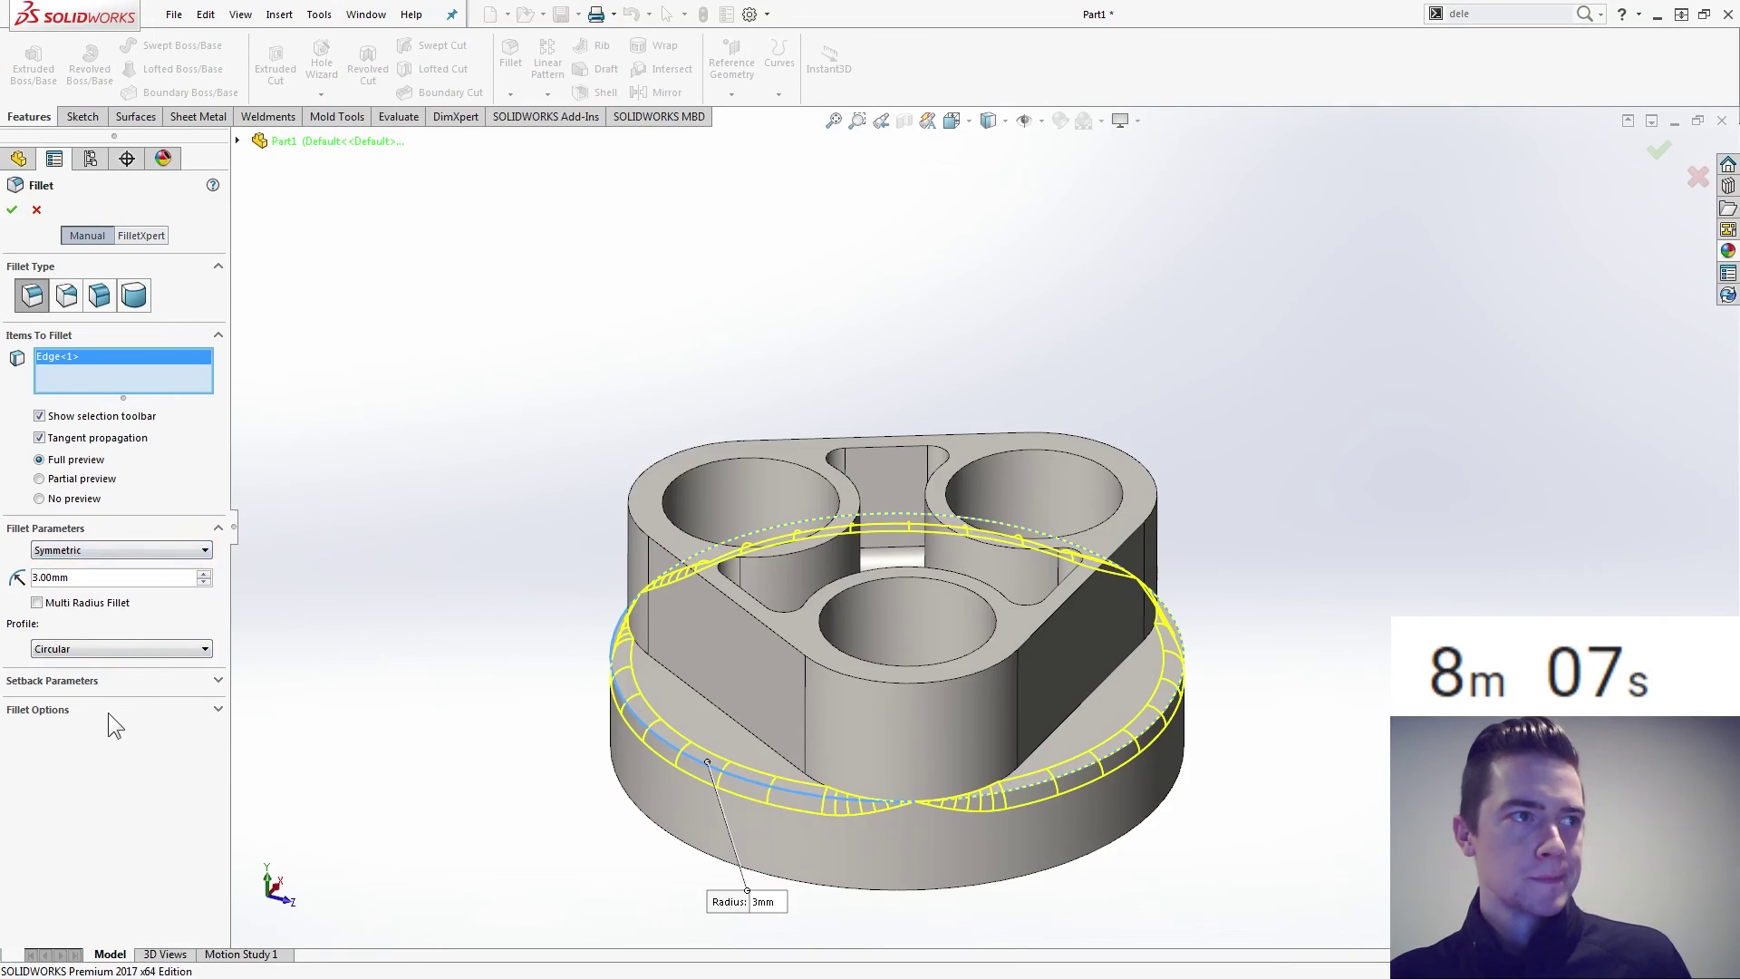
{"action": "left_click", "coordinate": [113, 722]}
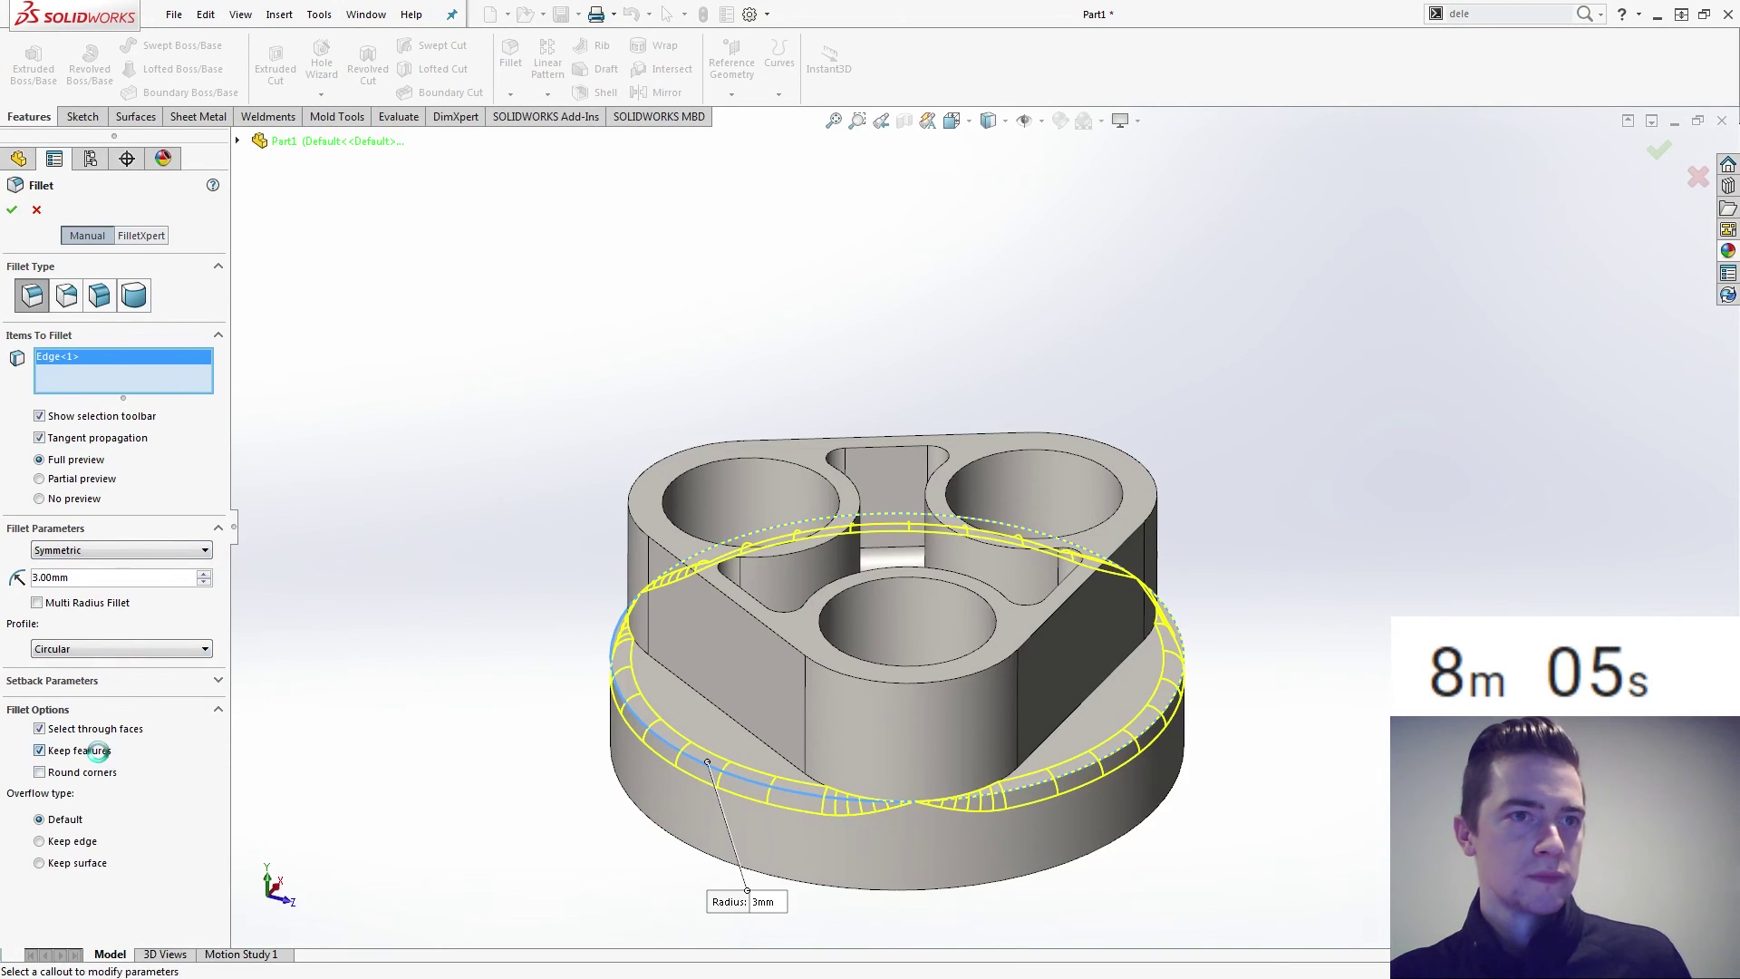
{"action": "left_click", "coordinate": [95, 751]}
{"action": "left_click", "coordinate": [89, 775]}
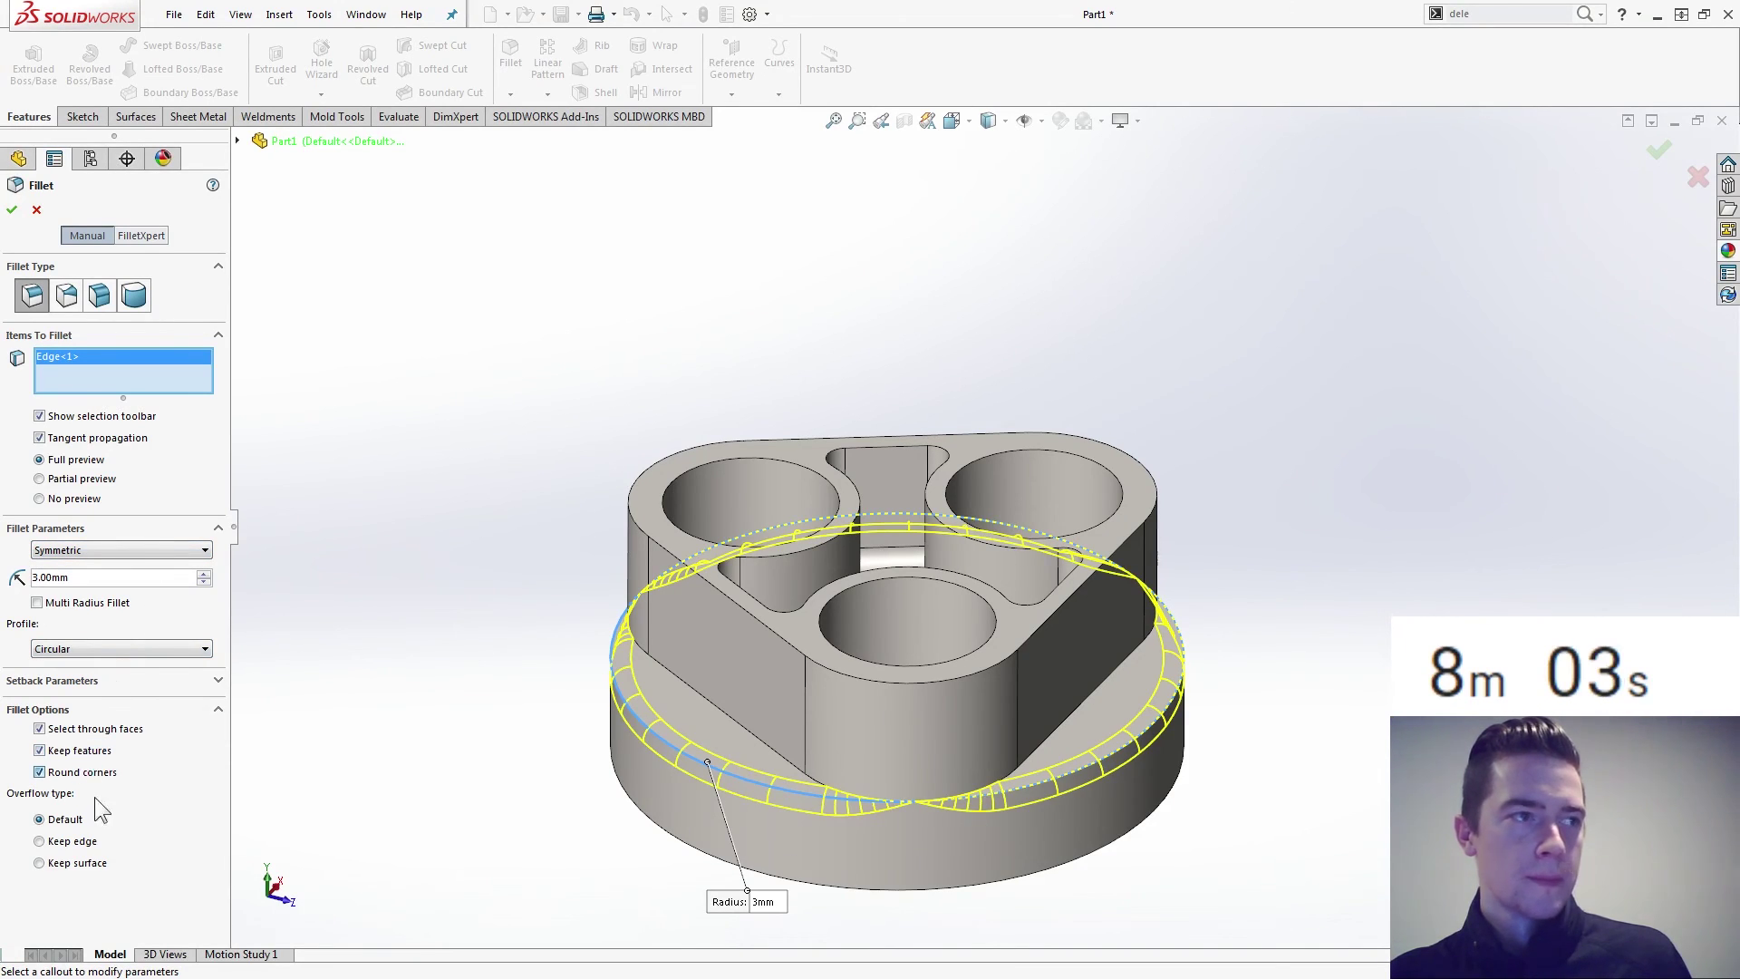
{"action": "left_click", "coordinate": [80, 863]}
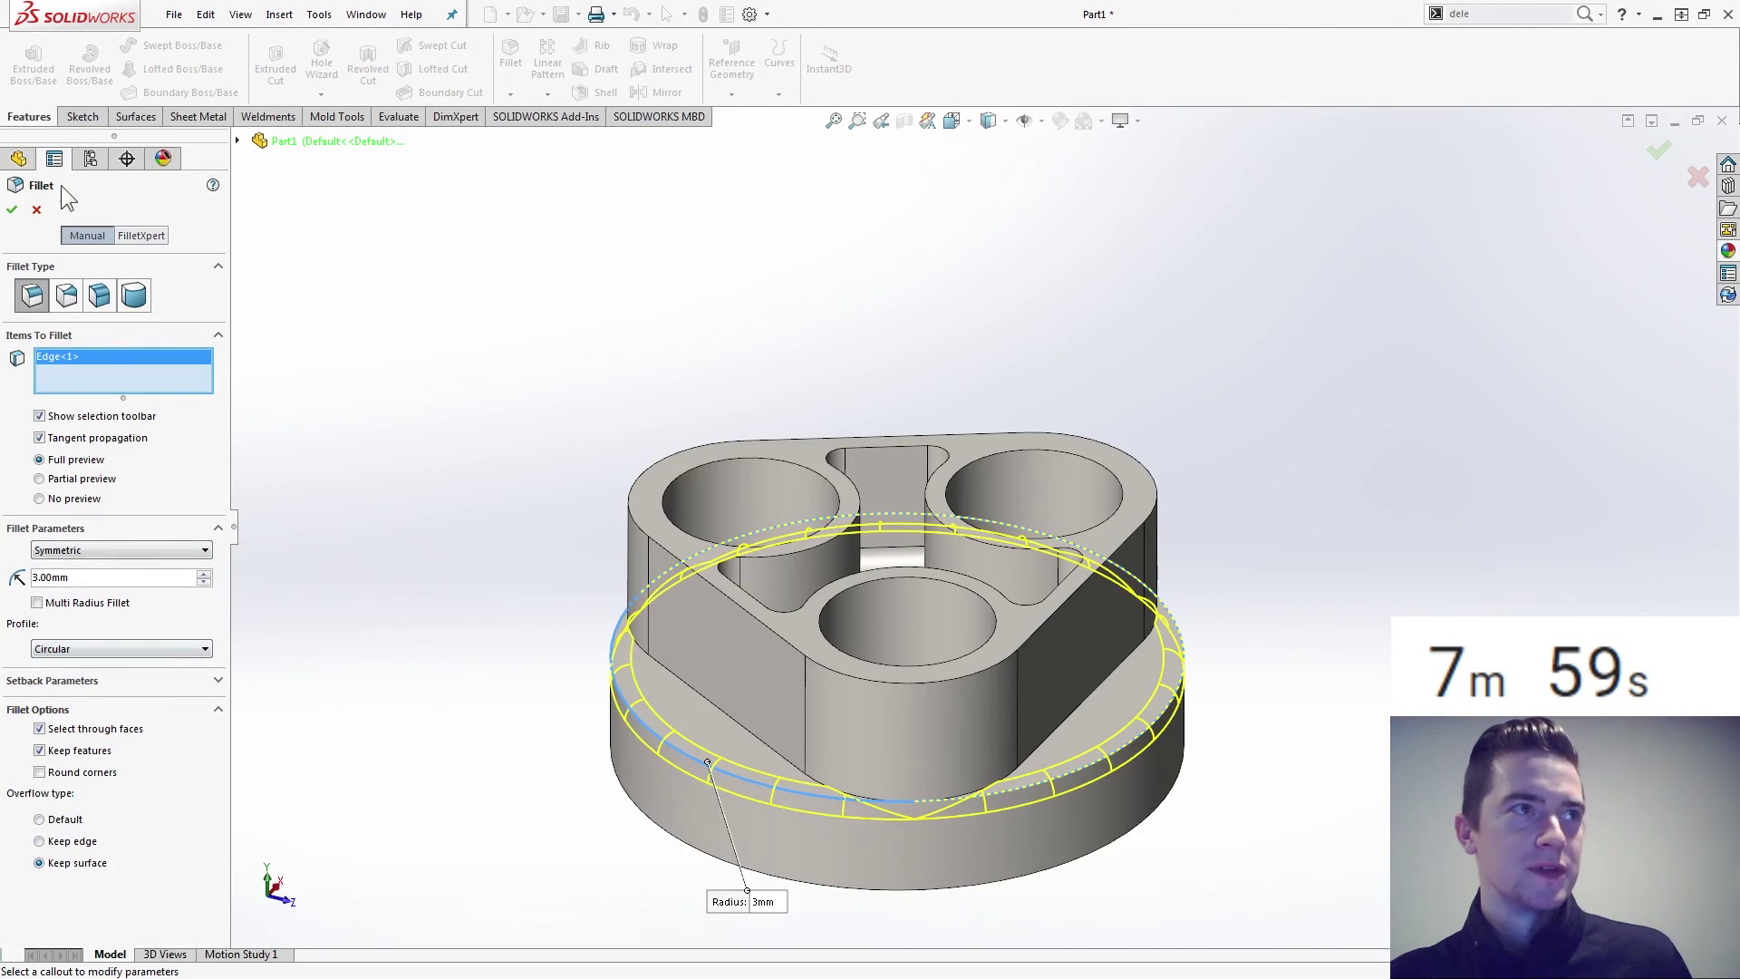
{"action": "left_click", "coordinate": [12, 209]}
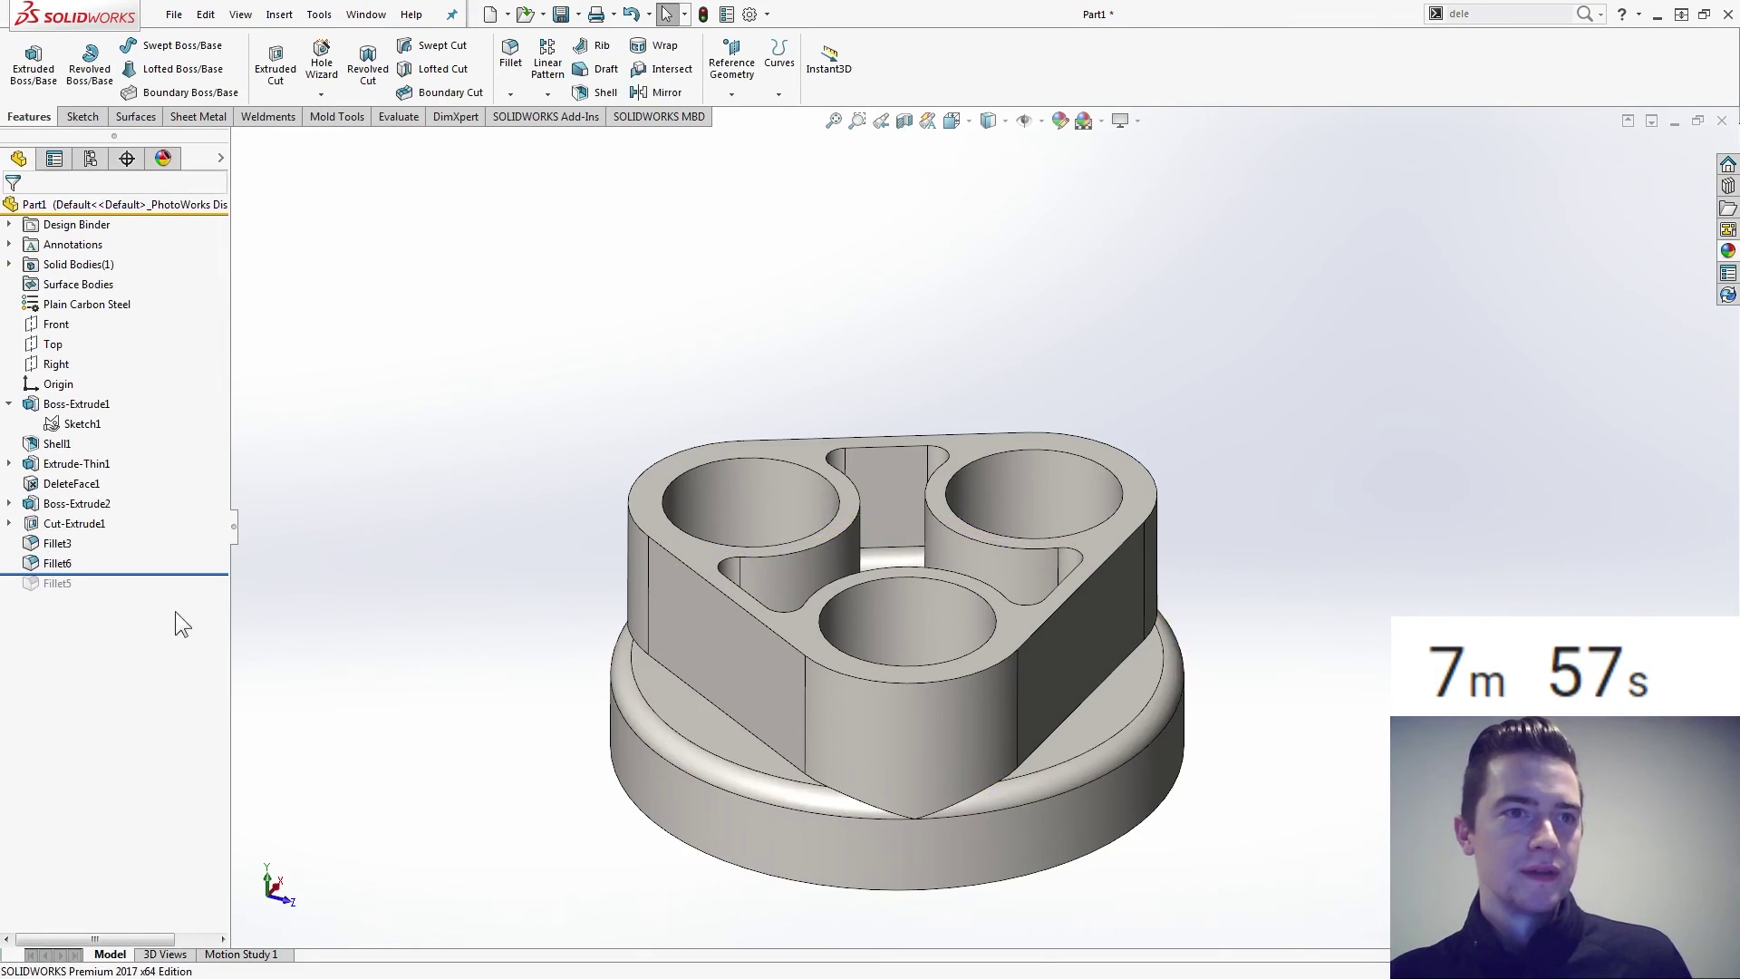
Roll forward to include the boss outline fillet and add the boss's other two straight lower edges to it.
{"action": "left_click_drag", "start_coordinate": [124, 573], "coordinate": [124, 593]}
{"action": "left_click", "coordinate": [63, 583]}
{"action": "left_click", "coordinate": [107, 509]}
{"action": "left_click", "coordinate": [1048, 738]}
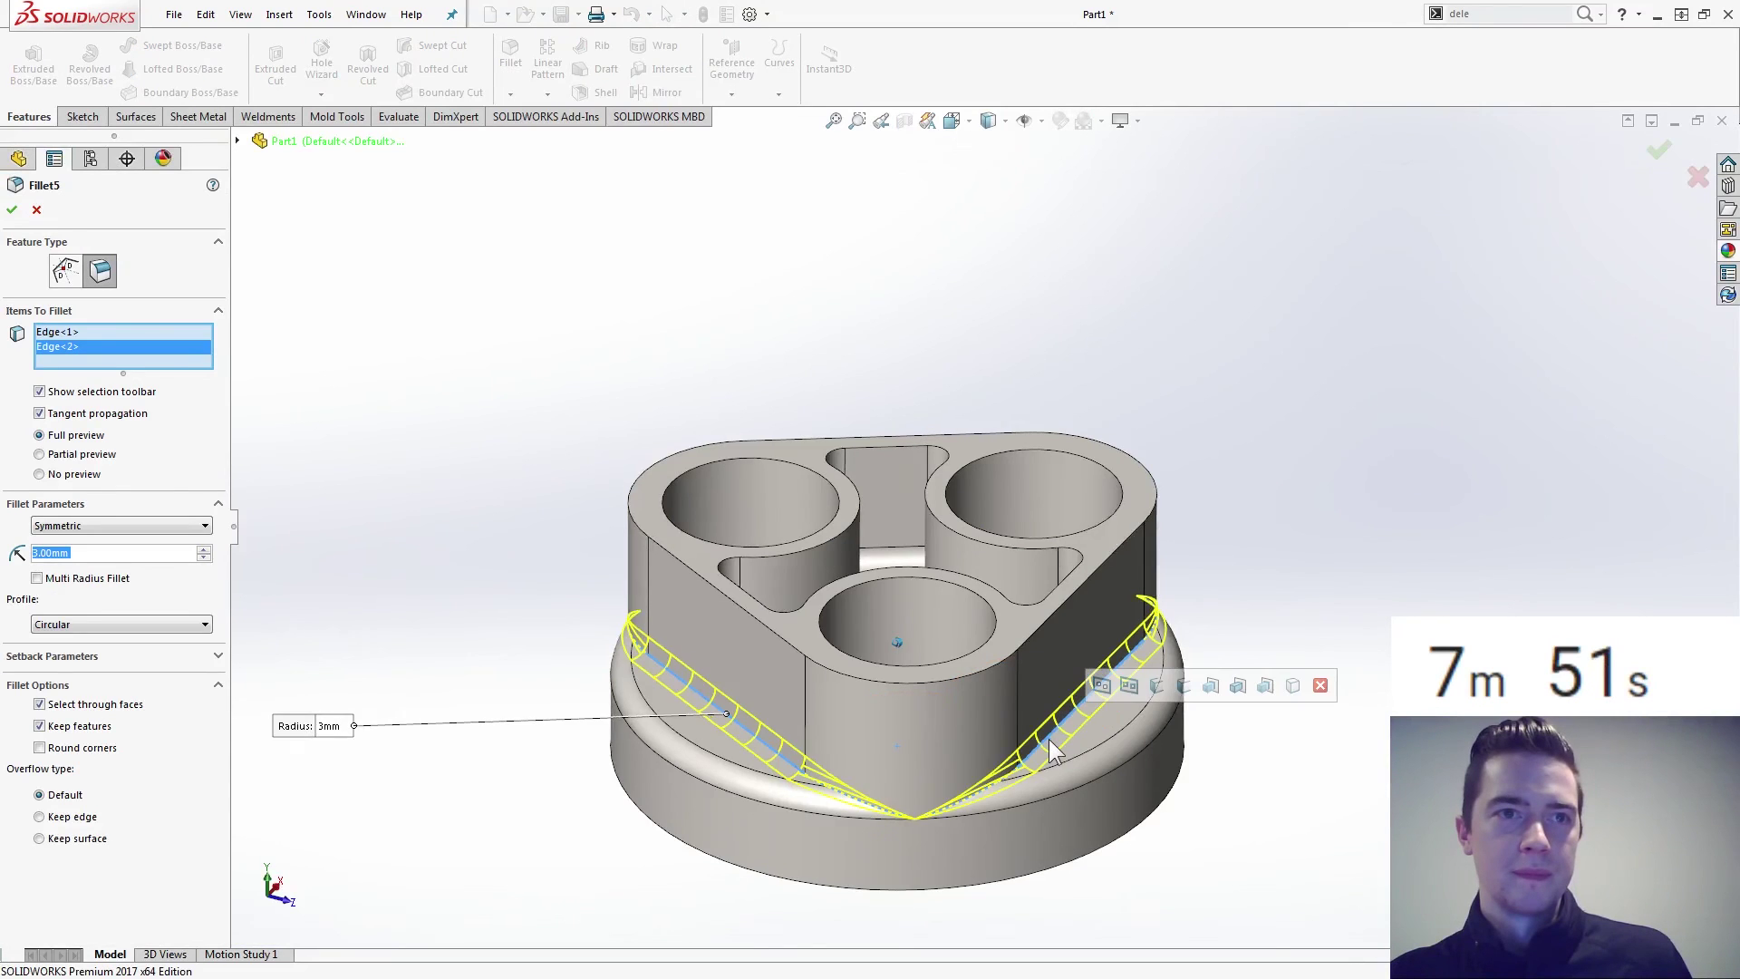
{"action": "middle_click_drag", "start_coordinate": [1047, 737], "coordinate": [791, 700]}
{"action": "left_click", "coordinate": [792, 695]}
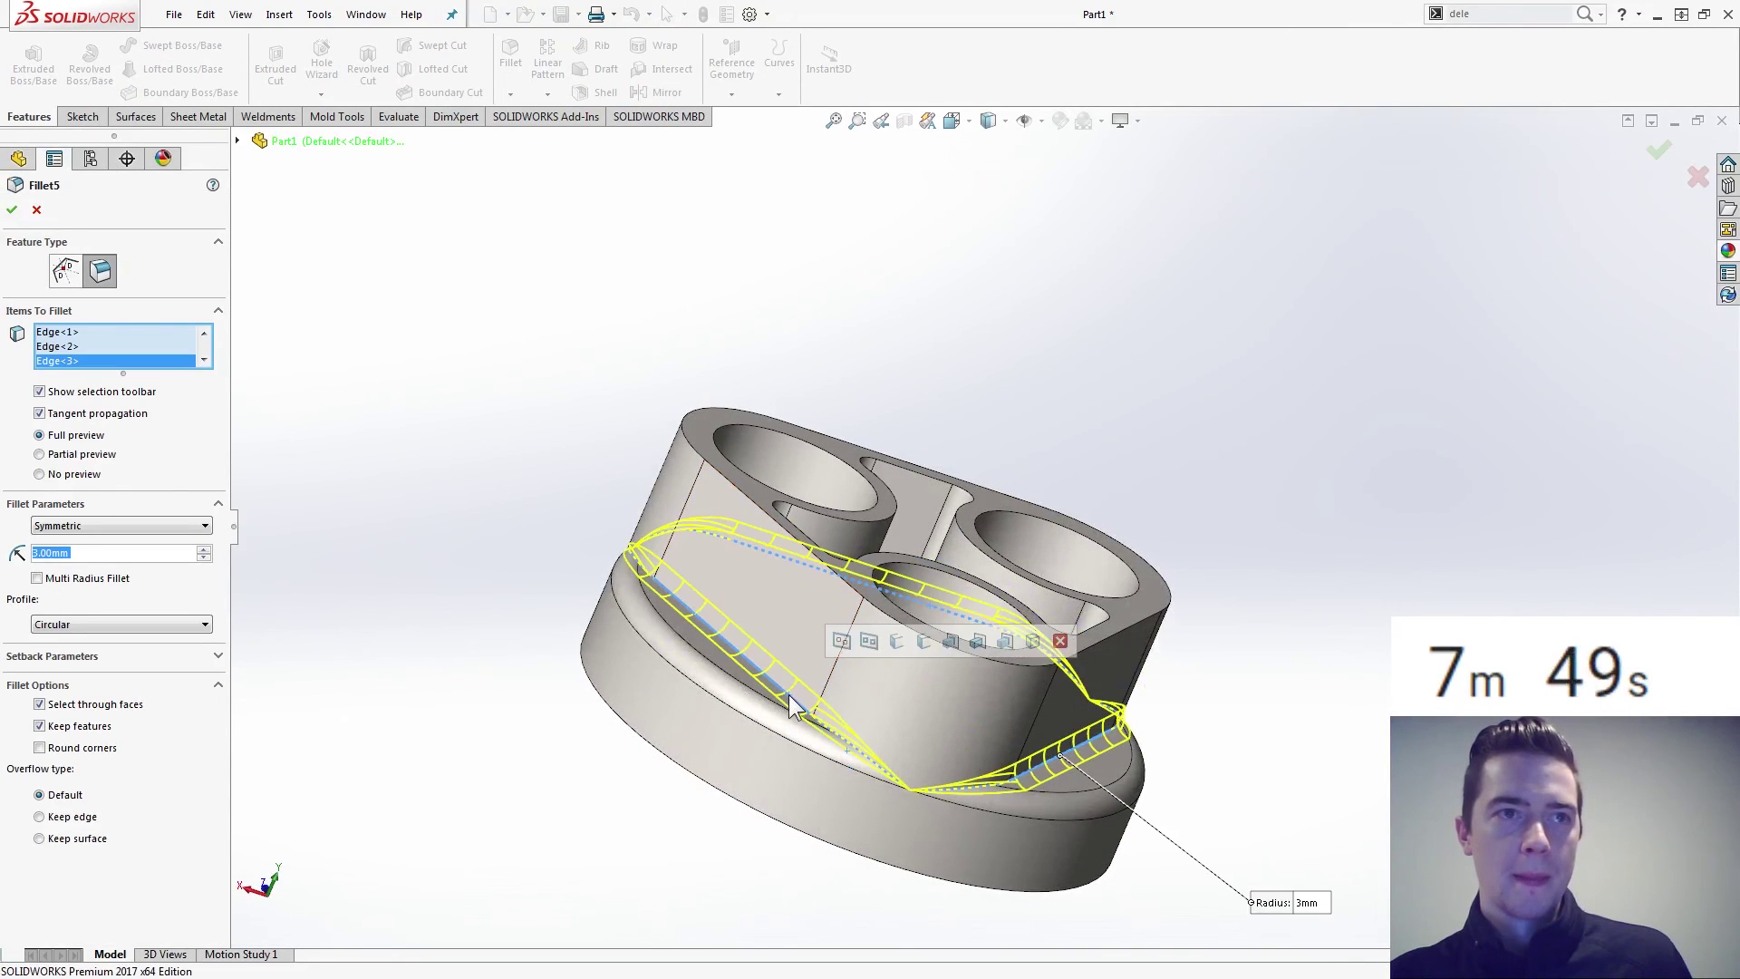
{"action": "right_click", "coordinate": [791, 695]}
{"action": "middle_click_drag", "start_coordinate": [459, 640], "coordinate": [372, 572]}
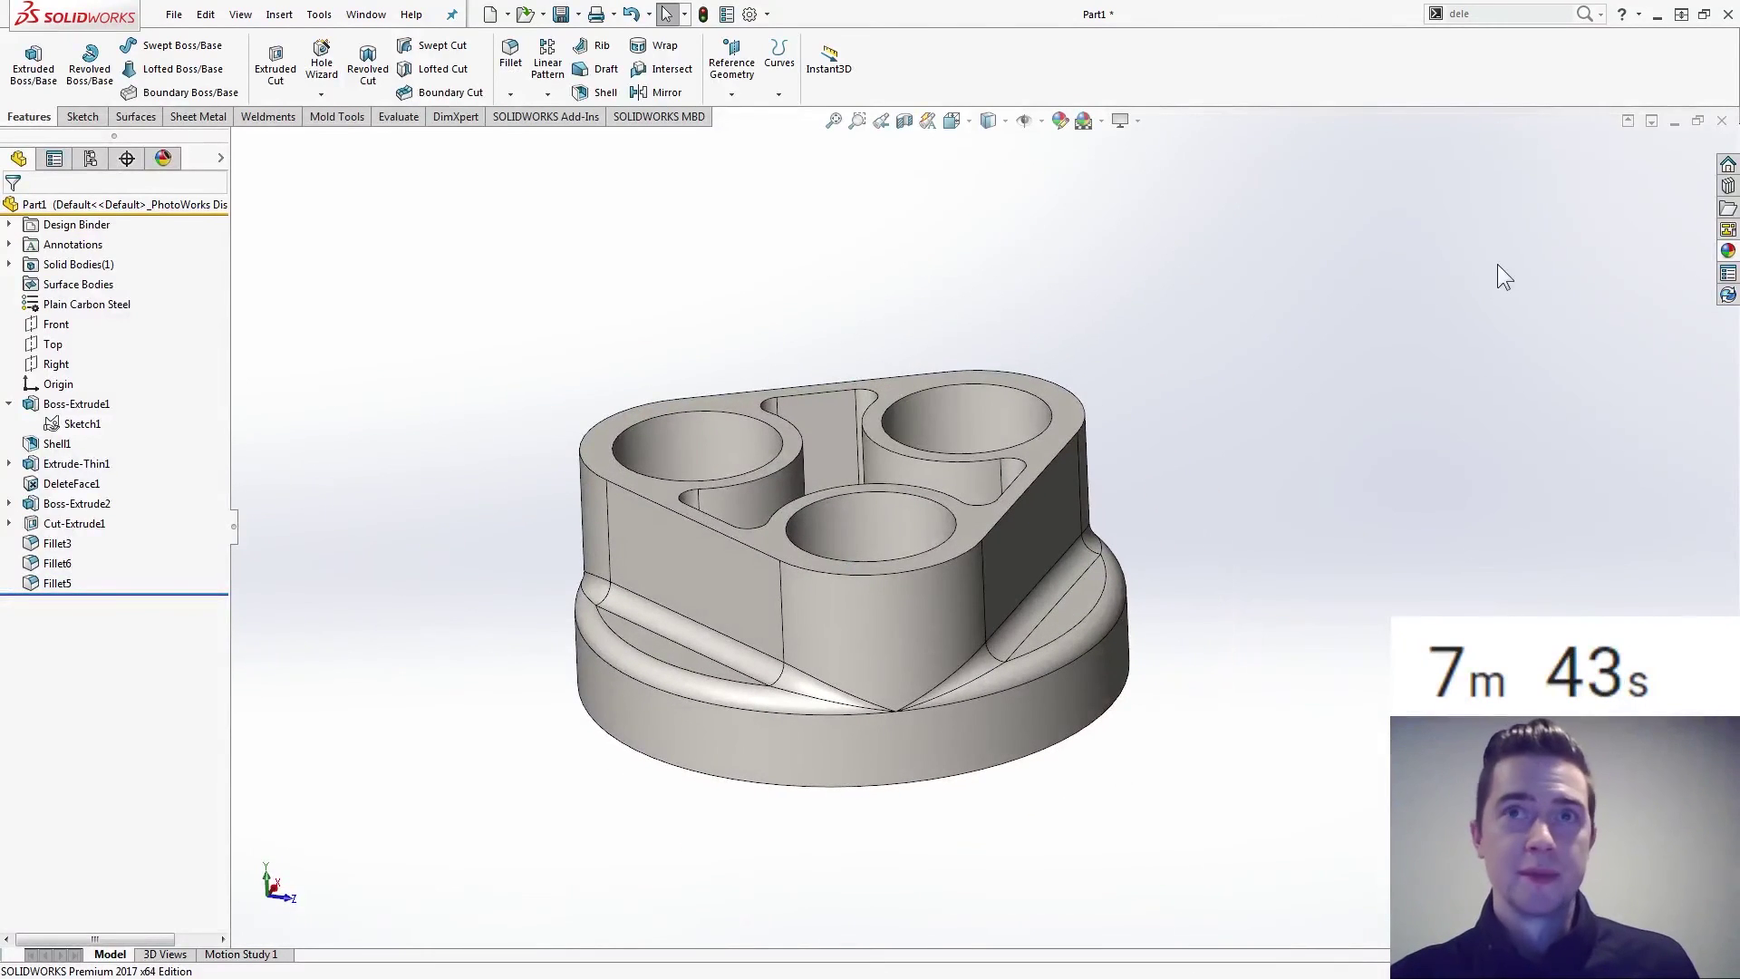
Start a SimulationXpress study of the part and begin adding a fixture.
{"action": "left_click", "coordinate": [319, 15]}
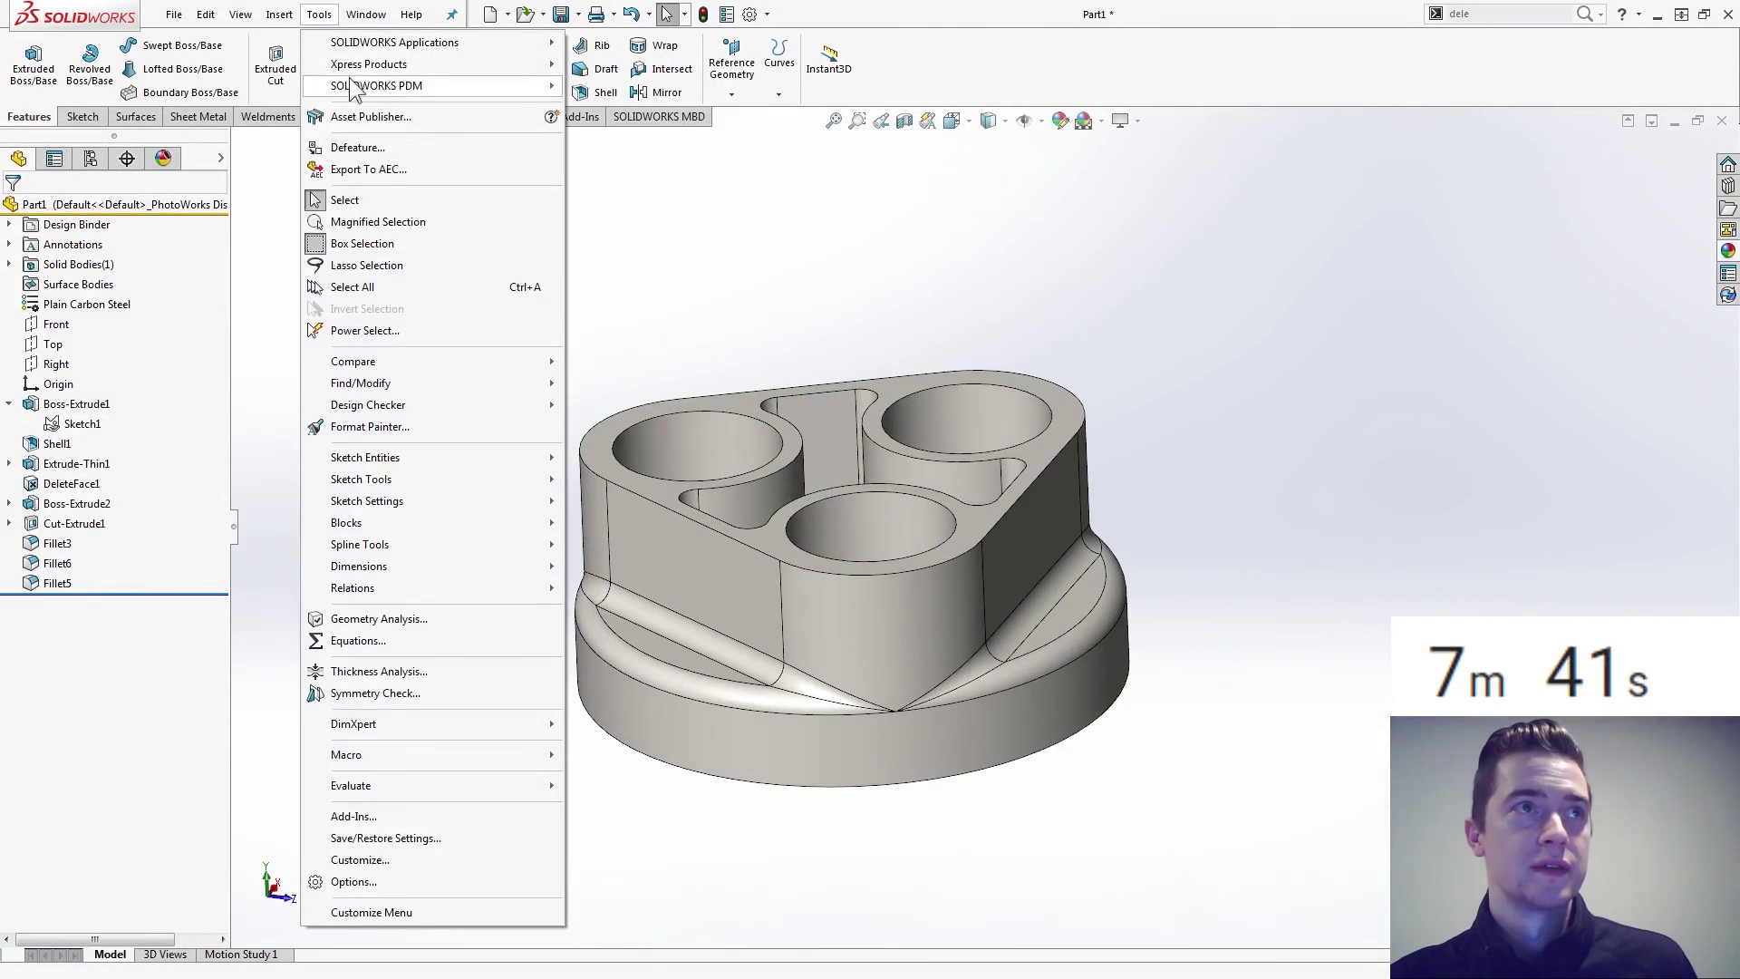
{"action": "mouse_move", "coordinate": [355, 65]}
{"action": "left_click", "coordinate": [232, 106]}
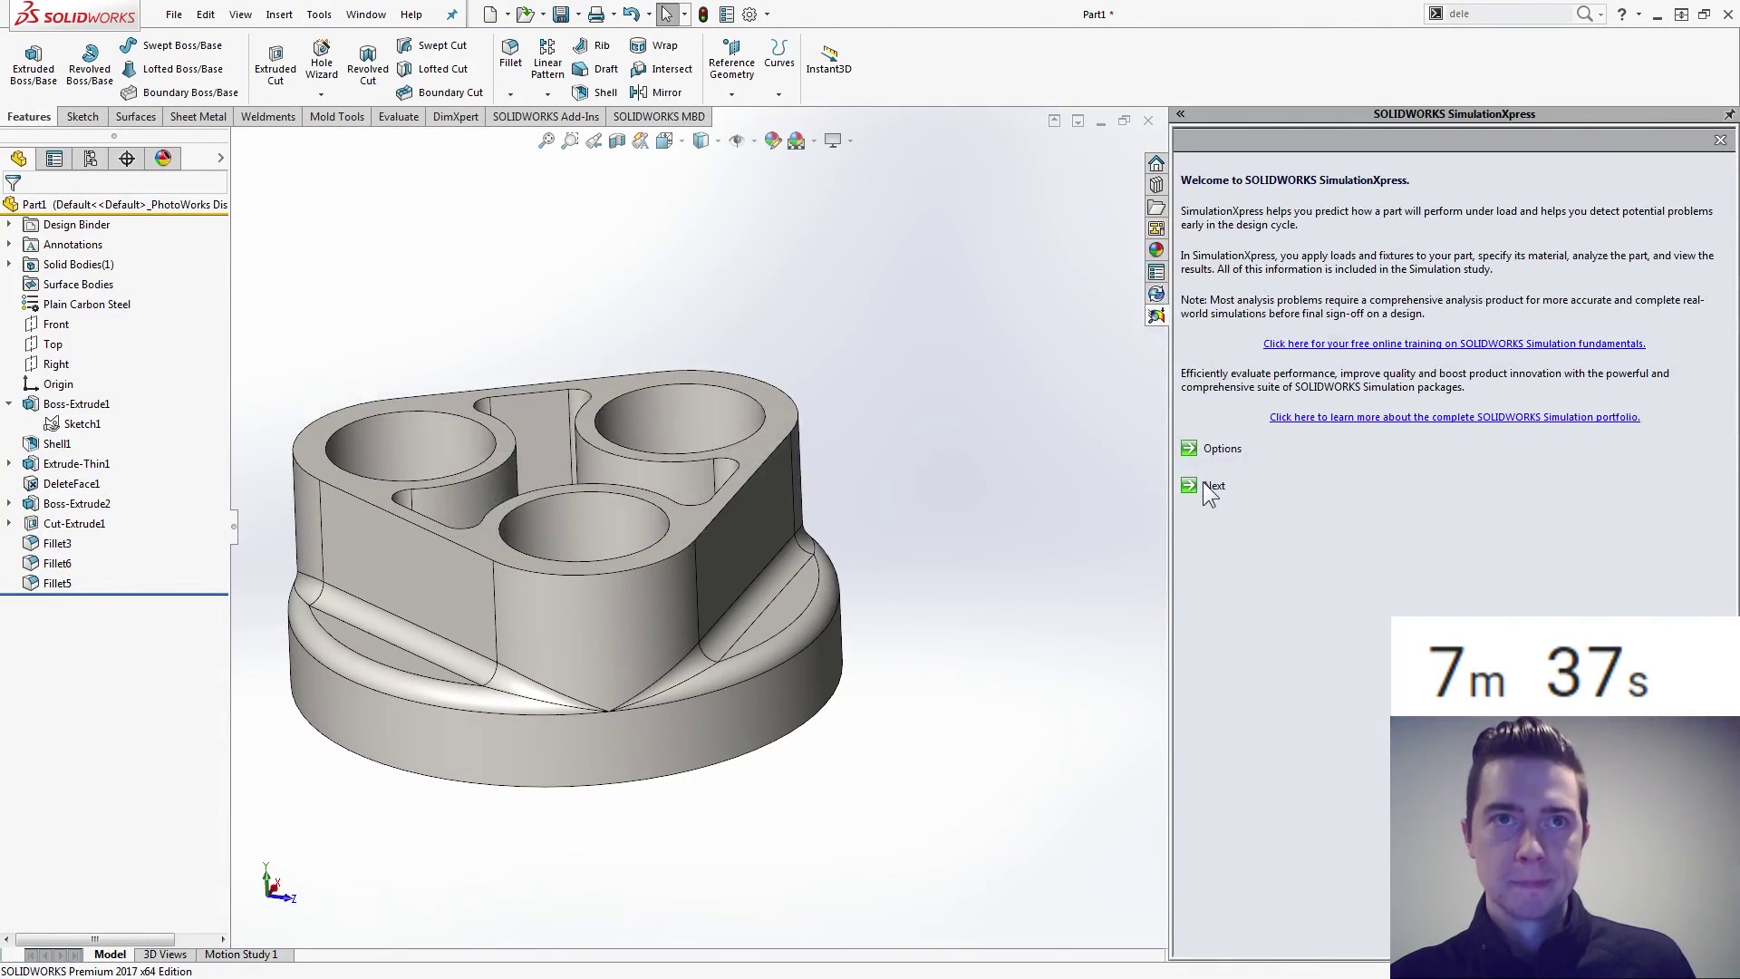
{"action": "left_click", "coordinate": [1211, 484]}
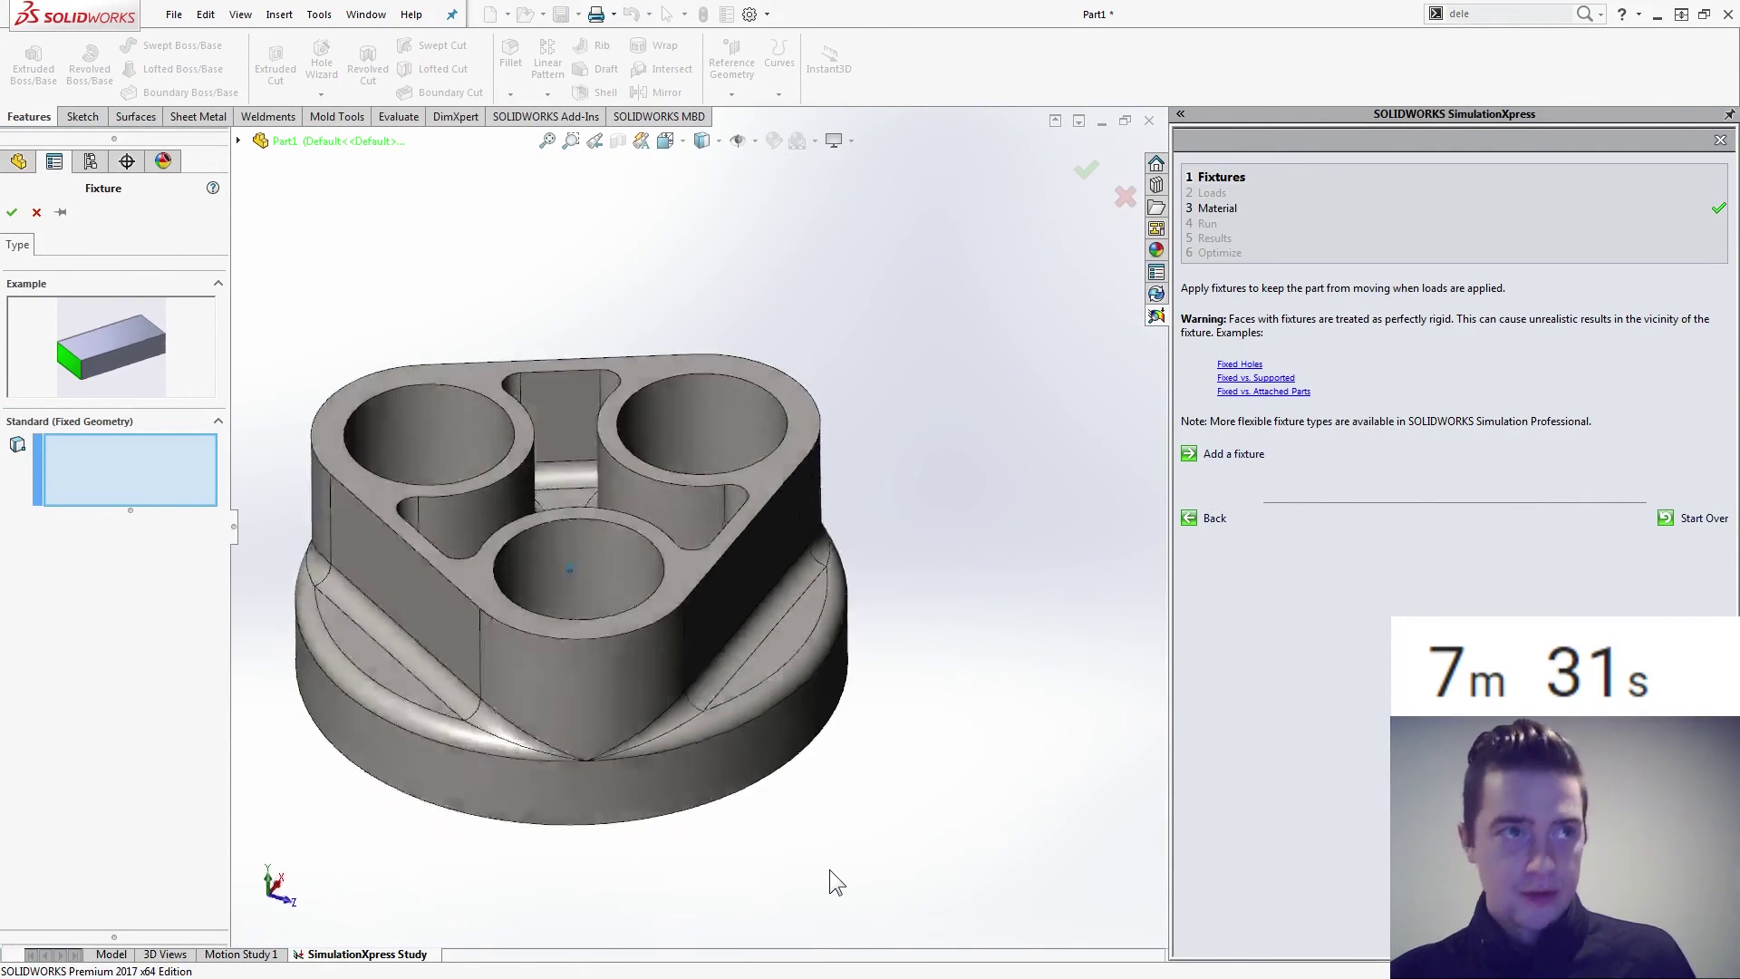
Apply fixed geometry to the inner cylindrical faces of two of the boss's three holes.
{"action": "key", "text": "ctrl+7"}
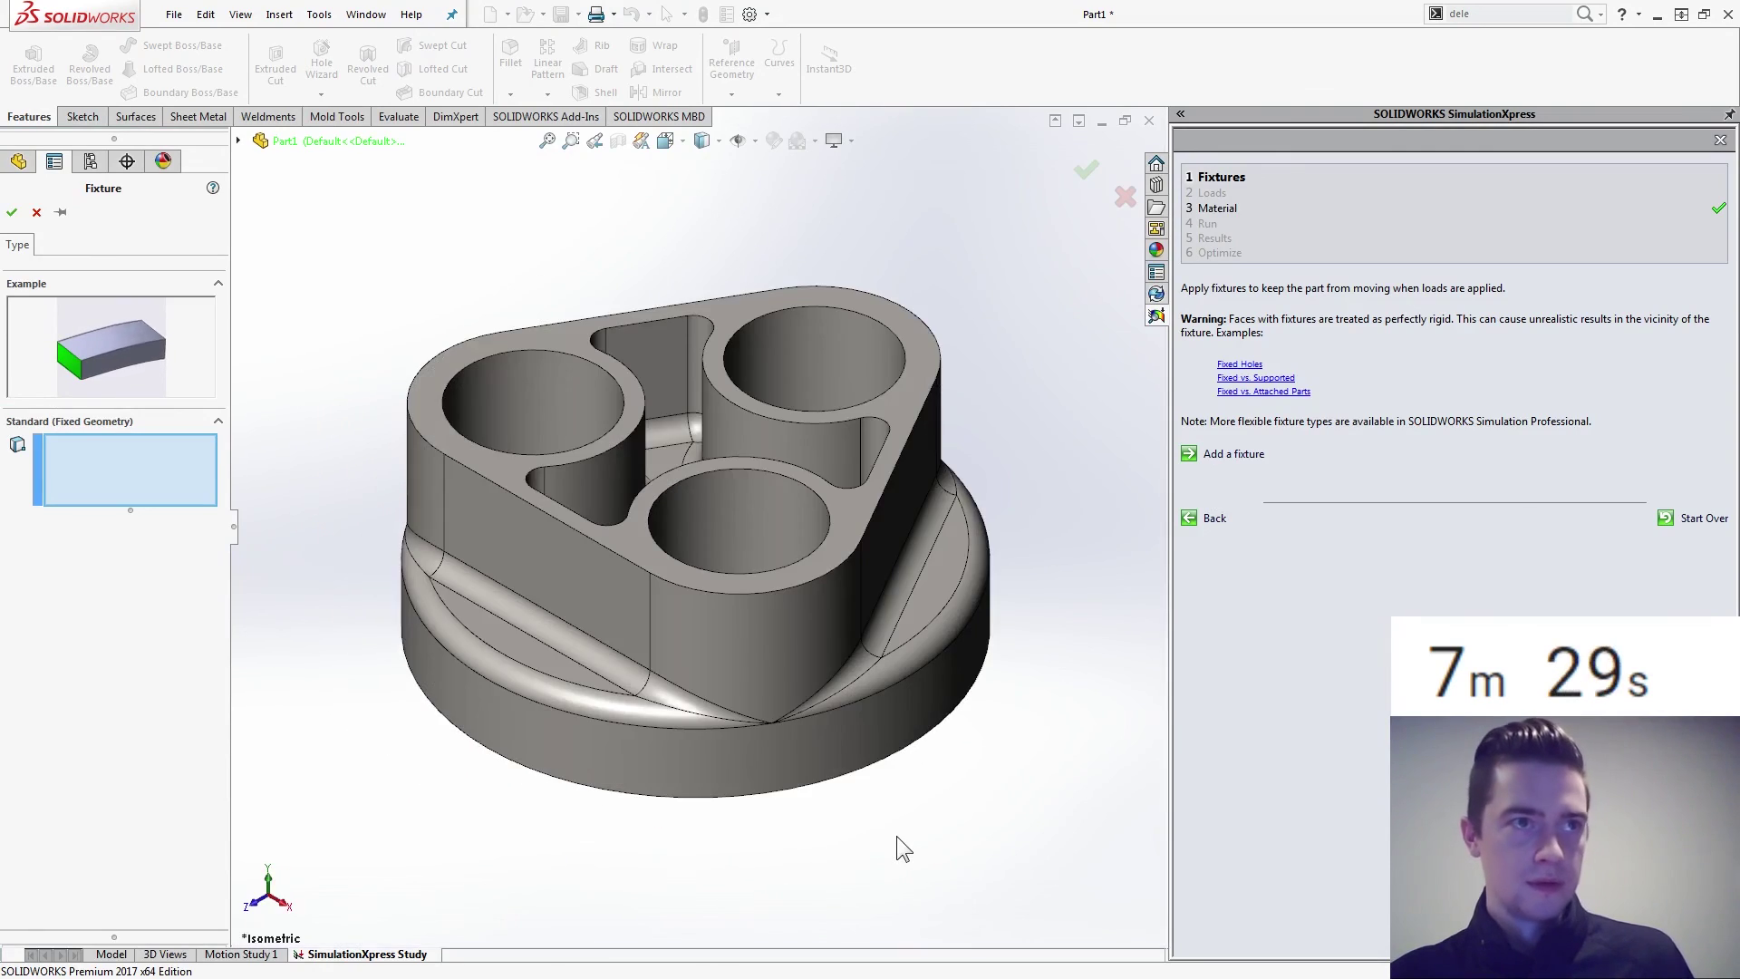
{"action": "left_click", "coordinate": [554, 637]}
{"action": "left_click", "coordinate": [806, 698]}
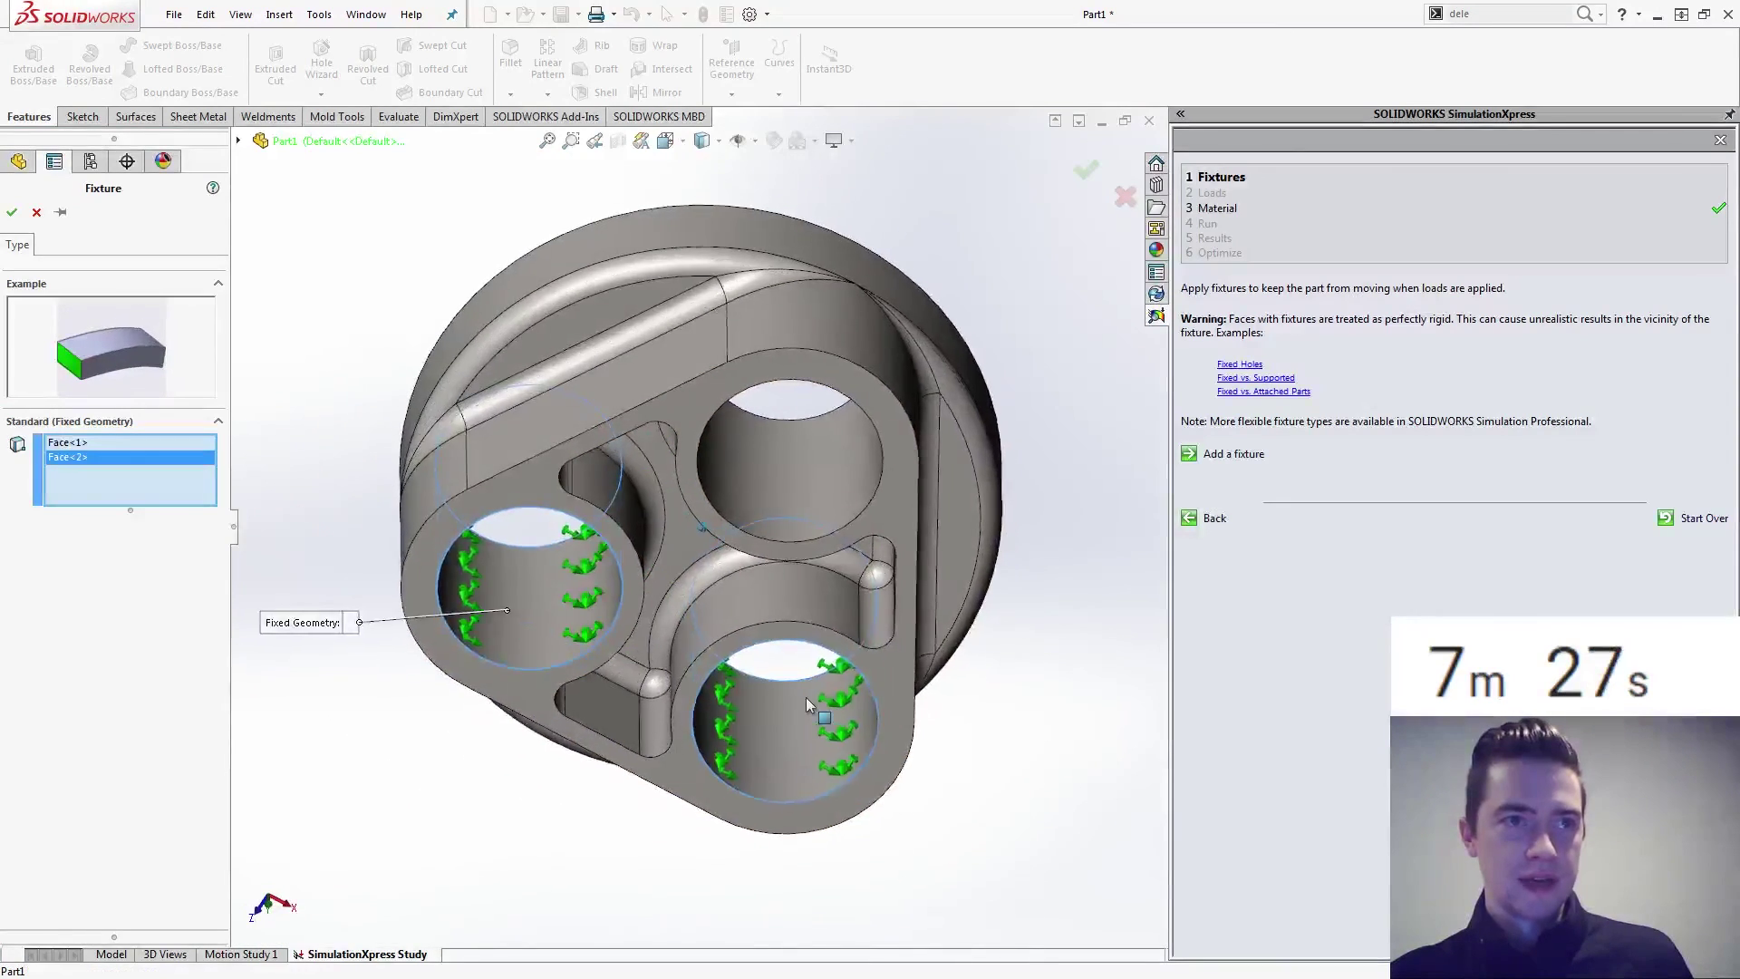
{"action": "key", "text": "Left"}
{"action": "key", "text": "Left"}
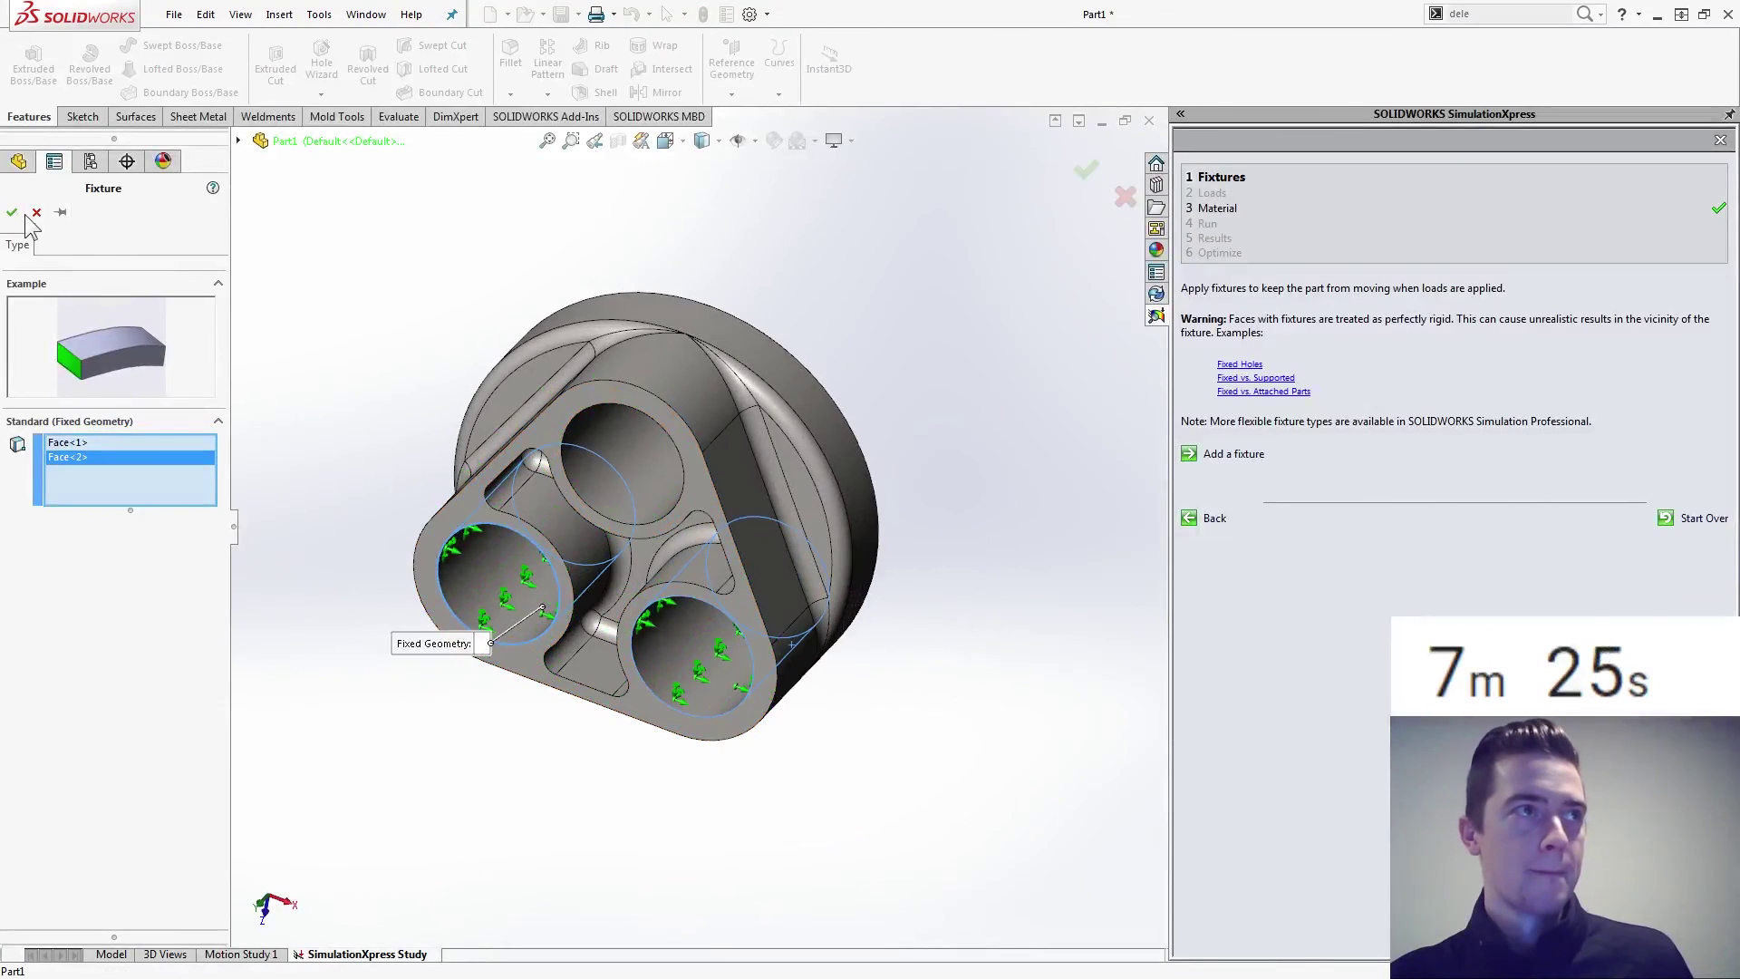
{"action": "left_click", "coordinate": [12, 212]}
Apply a reversed 10000 N force to the inner face of the boss's third hole, directed normal to the Front plane.
{"action": "left_click", "coordinate": [1208, 529]}
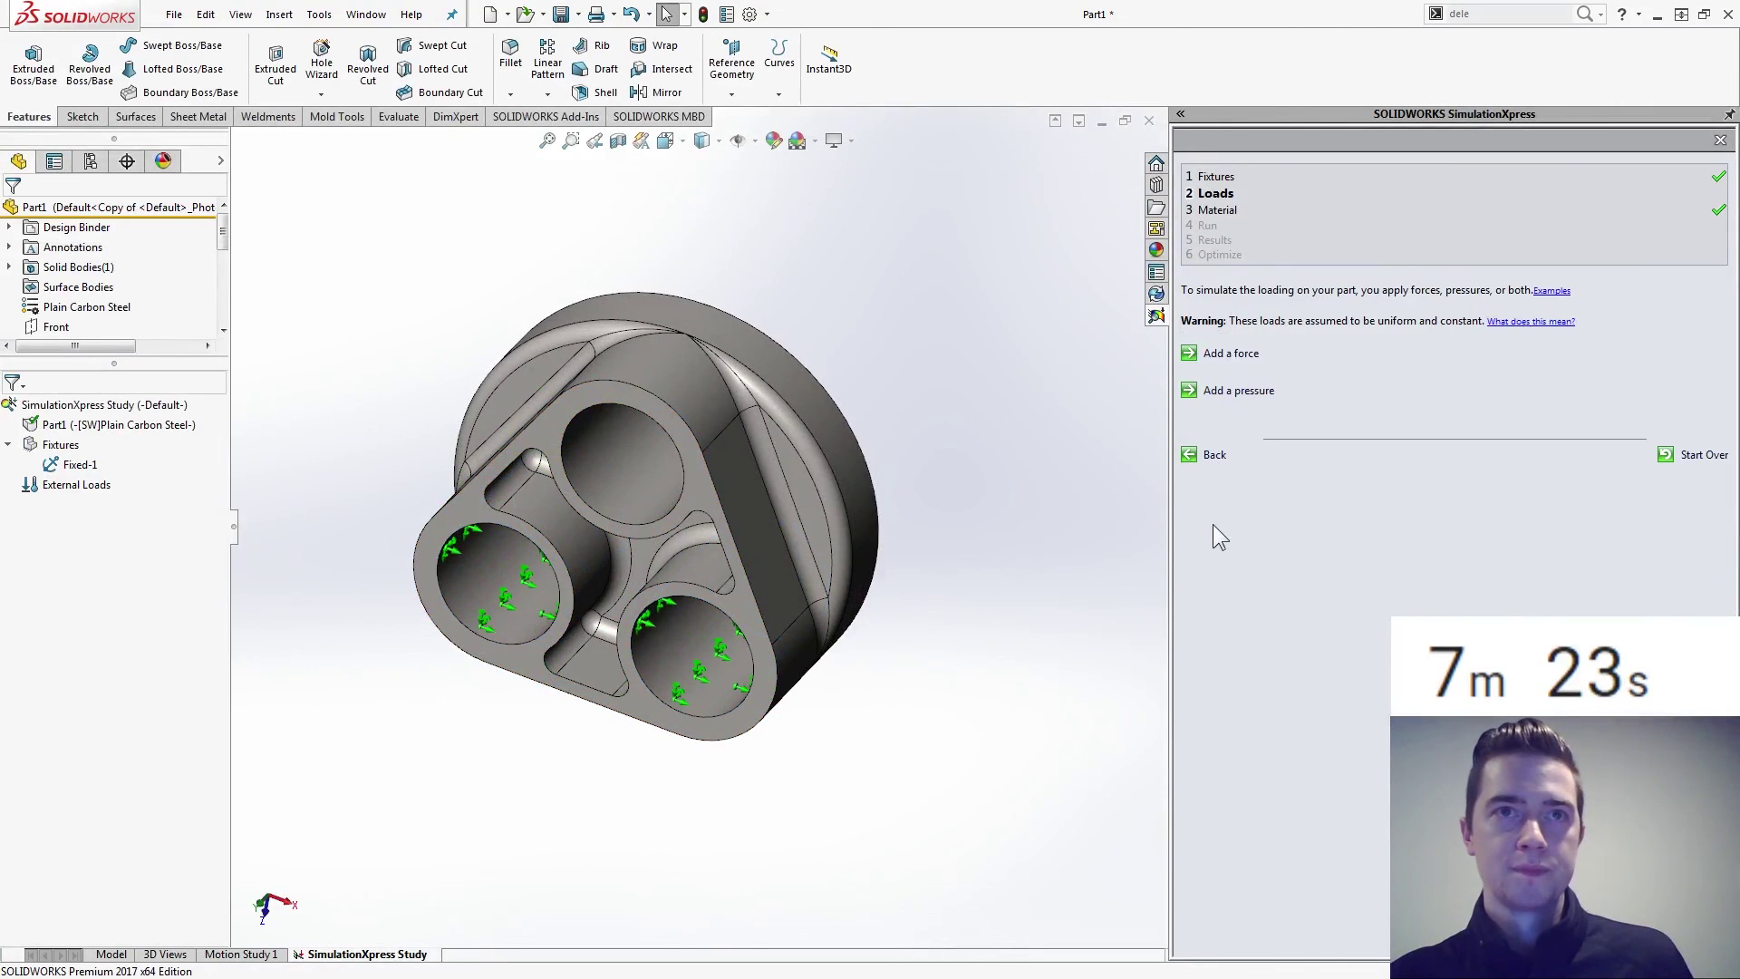
{"action": "left_click", "coordinate": [1231, 354]}
{"action": "left_click", "coordinate": [623, 481]}
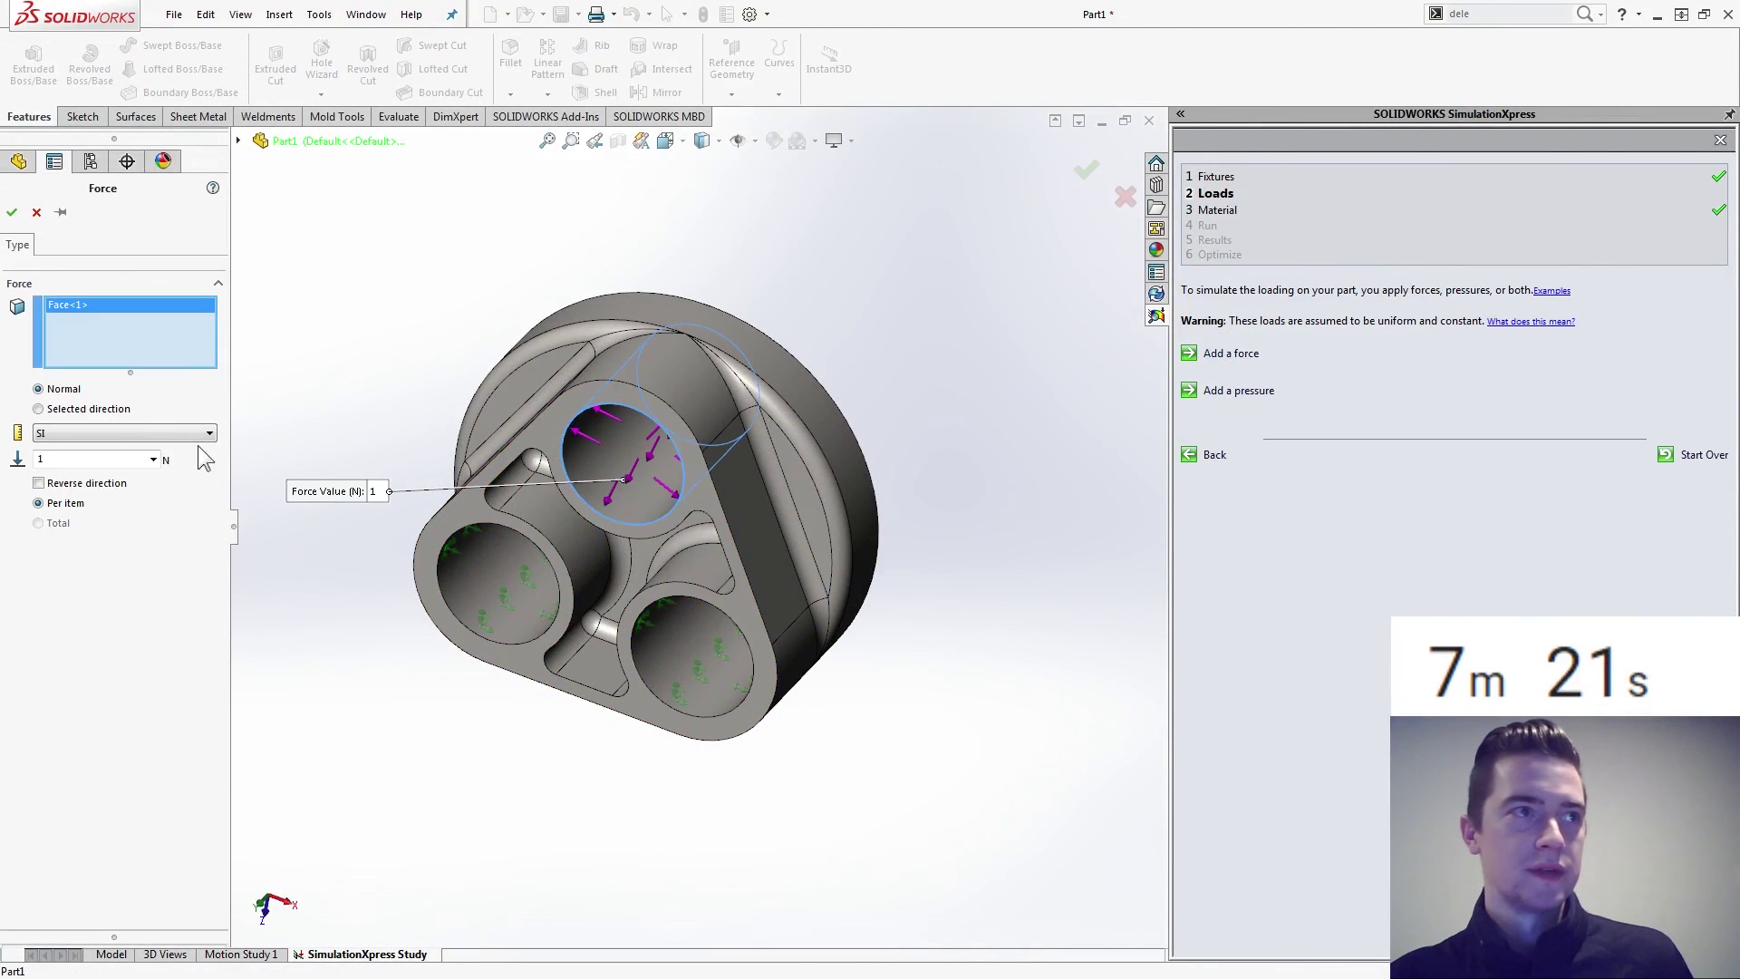
{"action": "left_click", "coordinate": [105, 409]}
{"action": "left_click", "coordinate": [238, 141]}
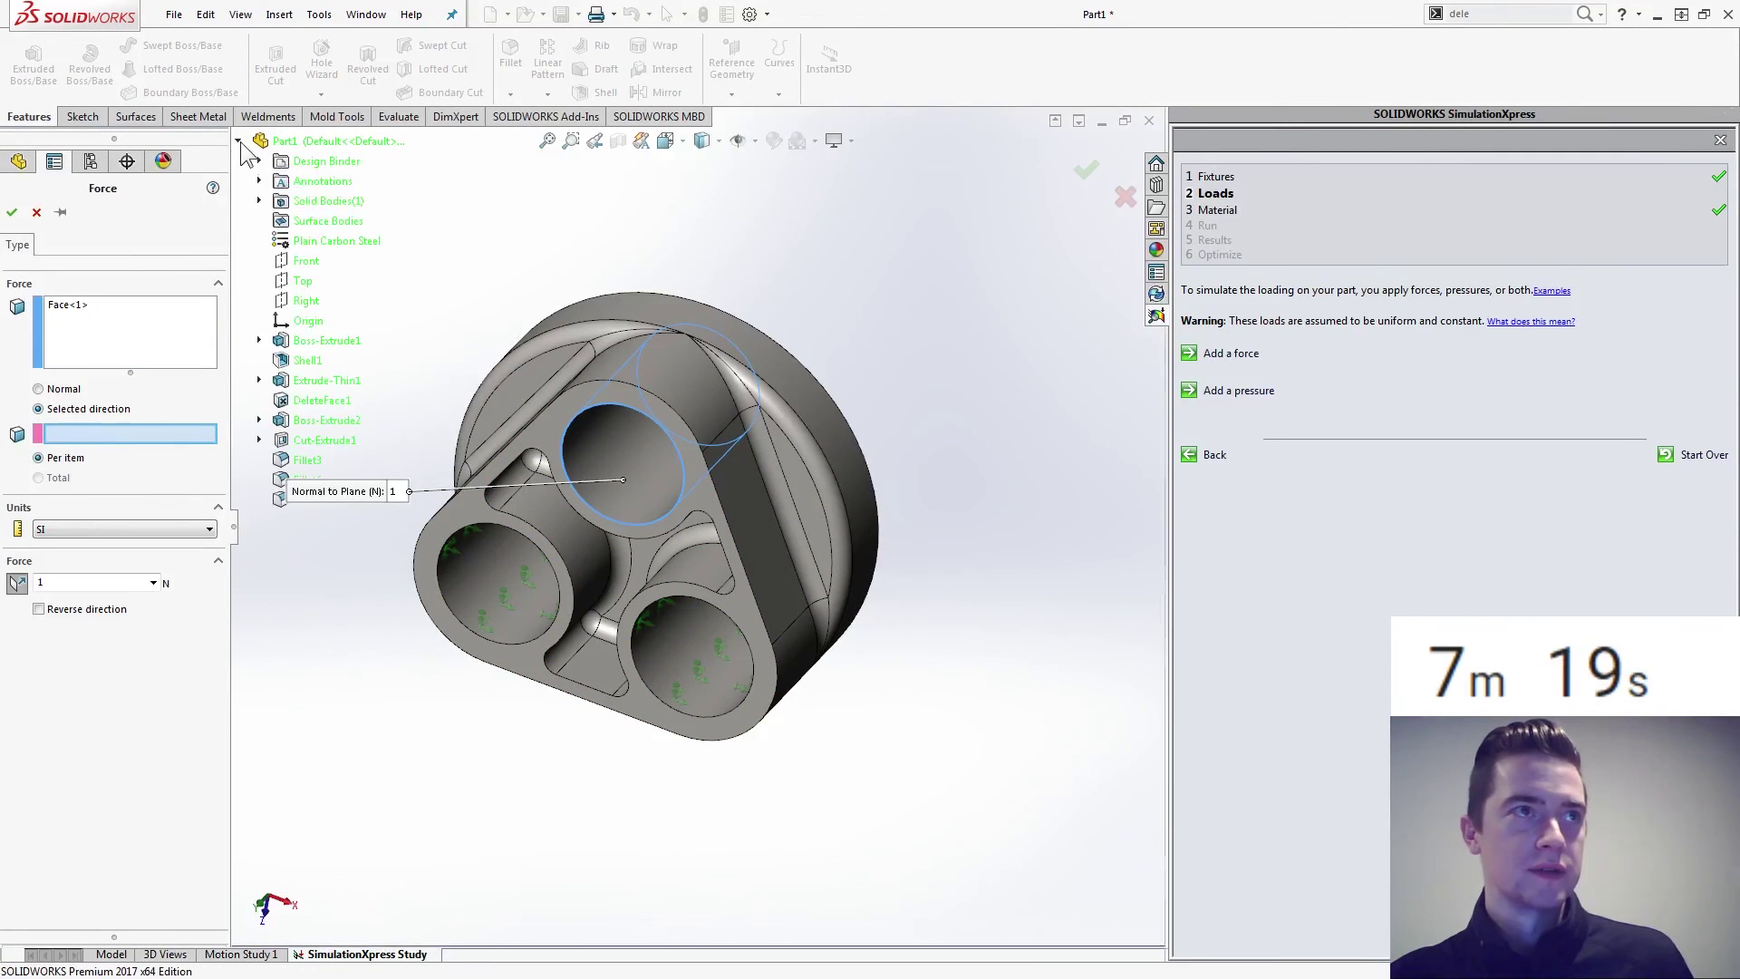
{"action": "left_click", "coordinate": [305, 262]}
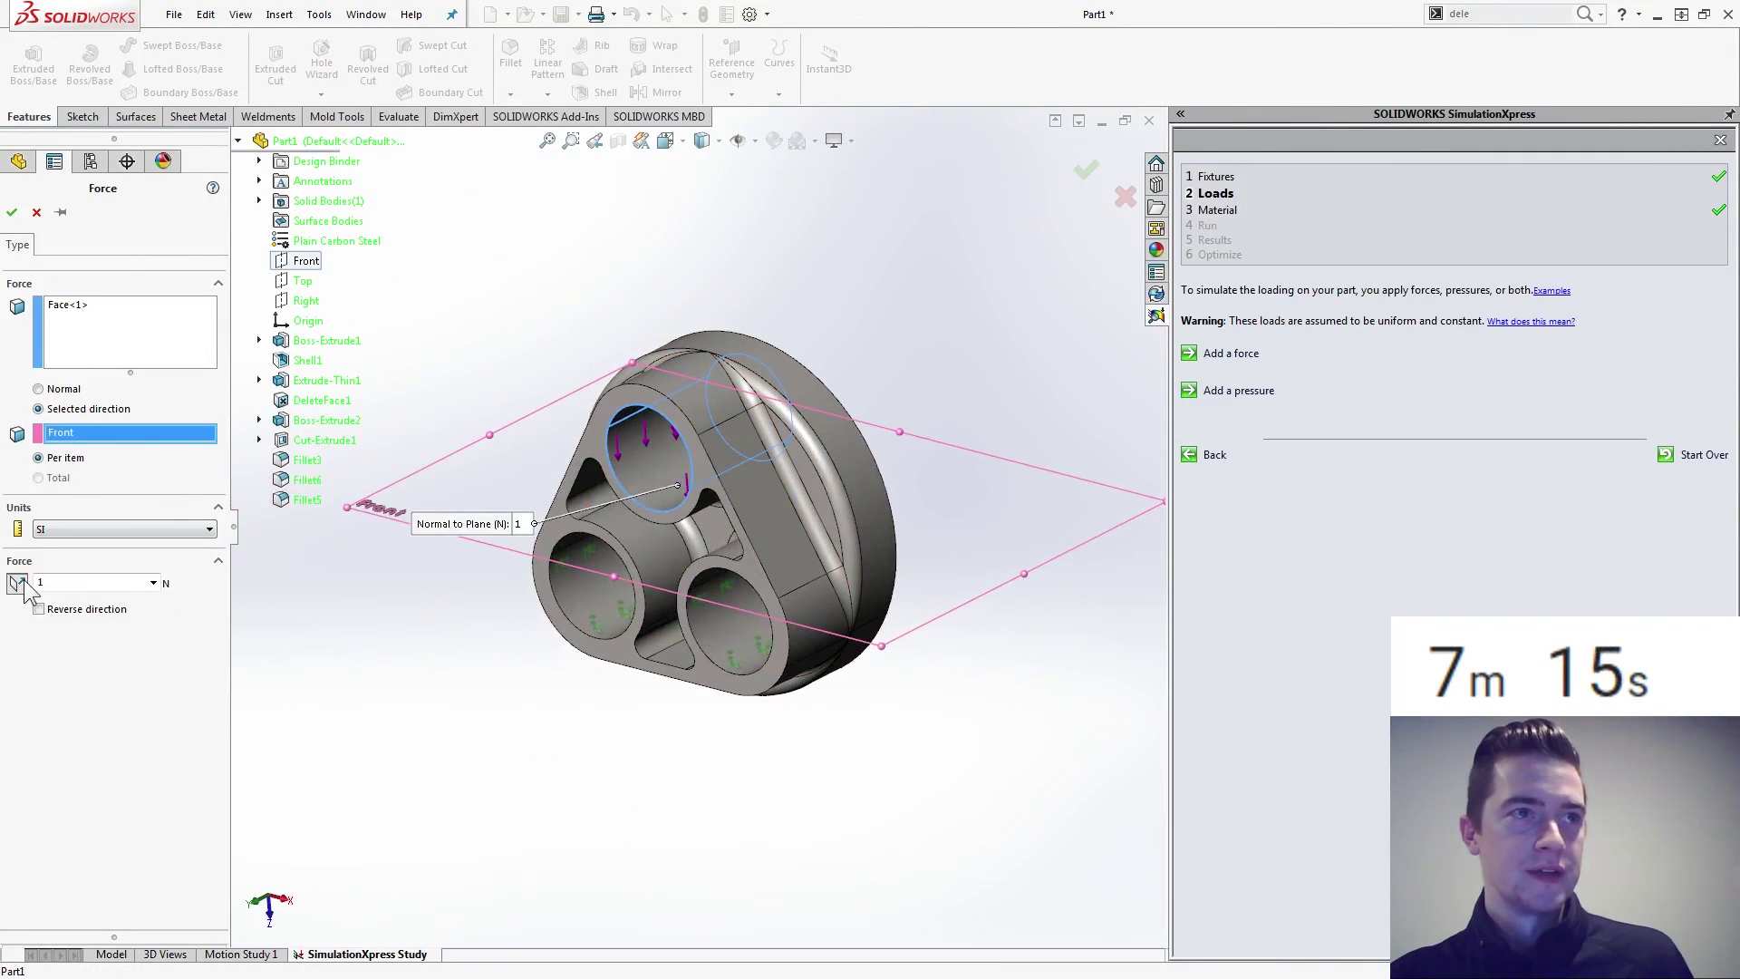
{"action": "left_click", "coordinate": [38, 609]}
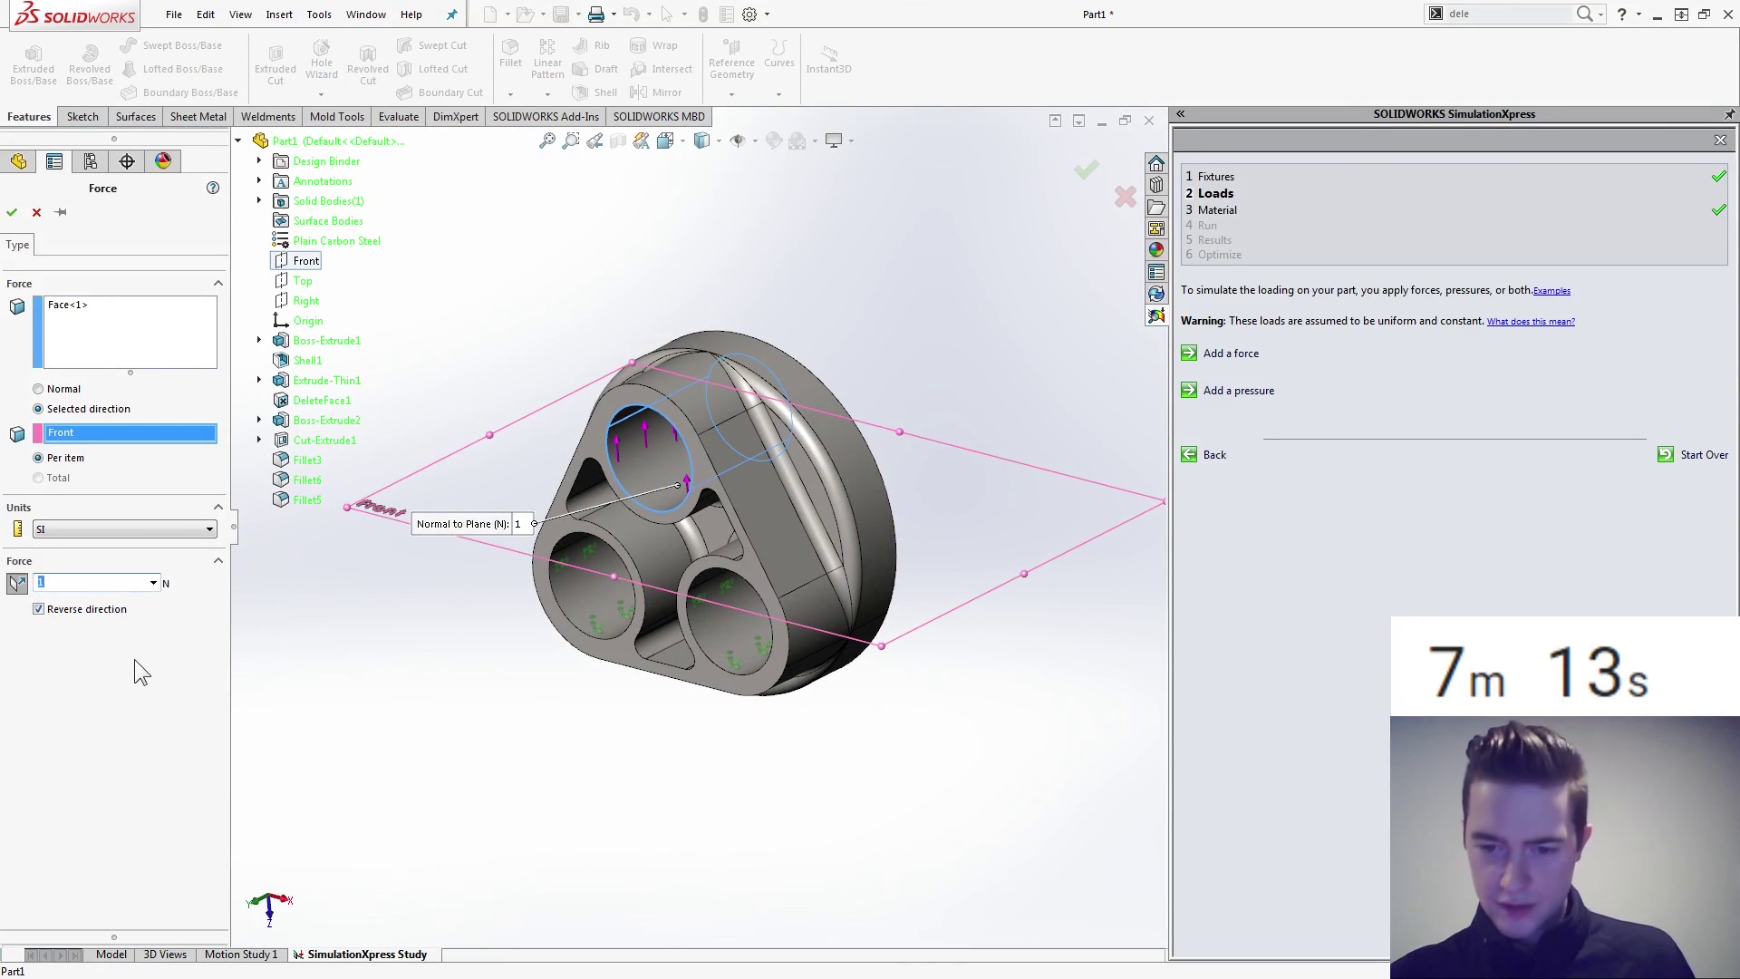
{"action": "type", "text": "10000"}
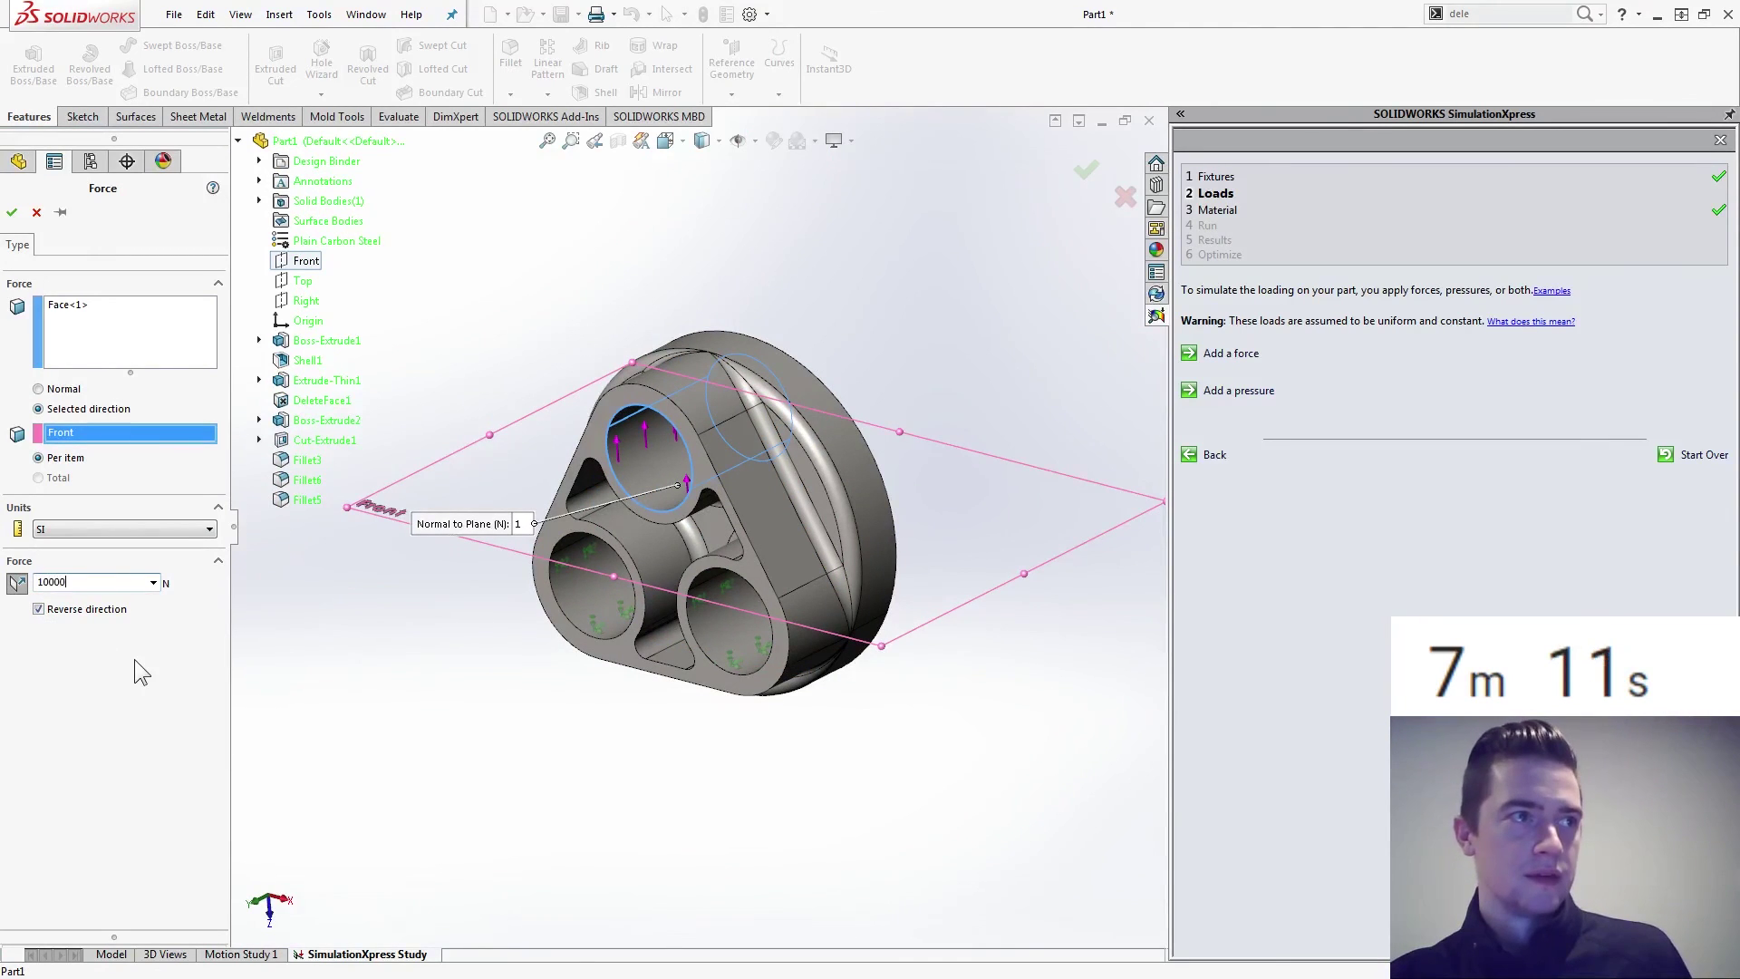
{"action": "left_click", "coordinate": [12, 212]}
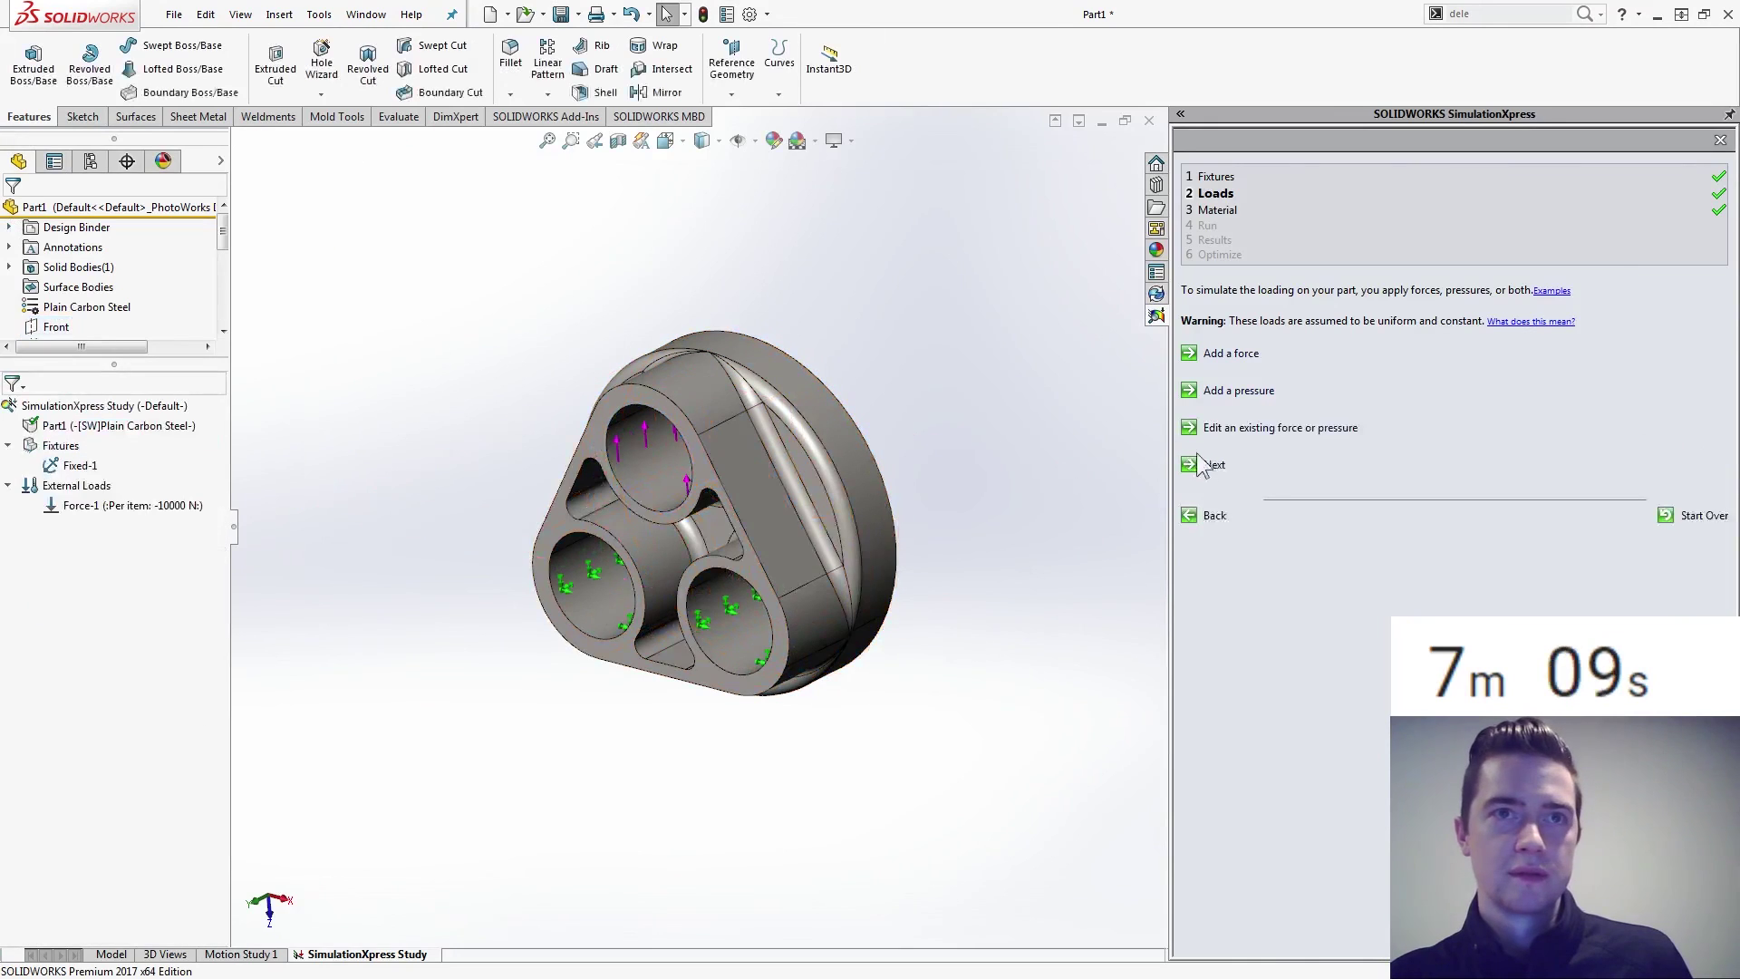
Keep Plain Carbon Steel as the material, run the simulation and accept the part's deformation as expected.
{"action": "left_click", "coordinate": [1213, 465]}
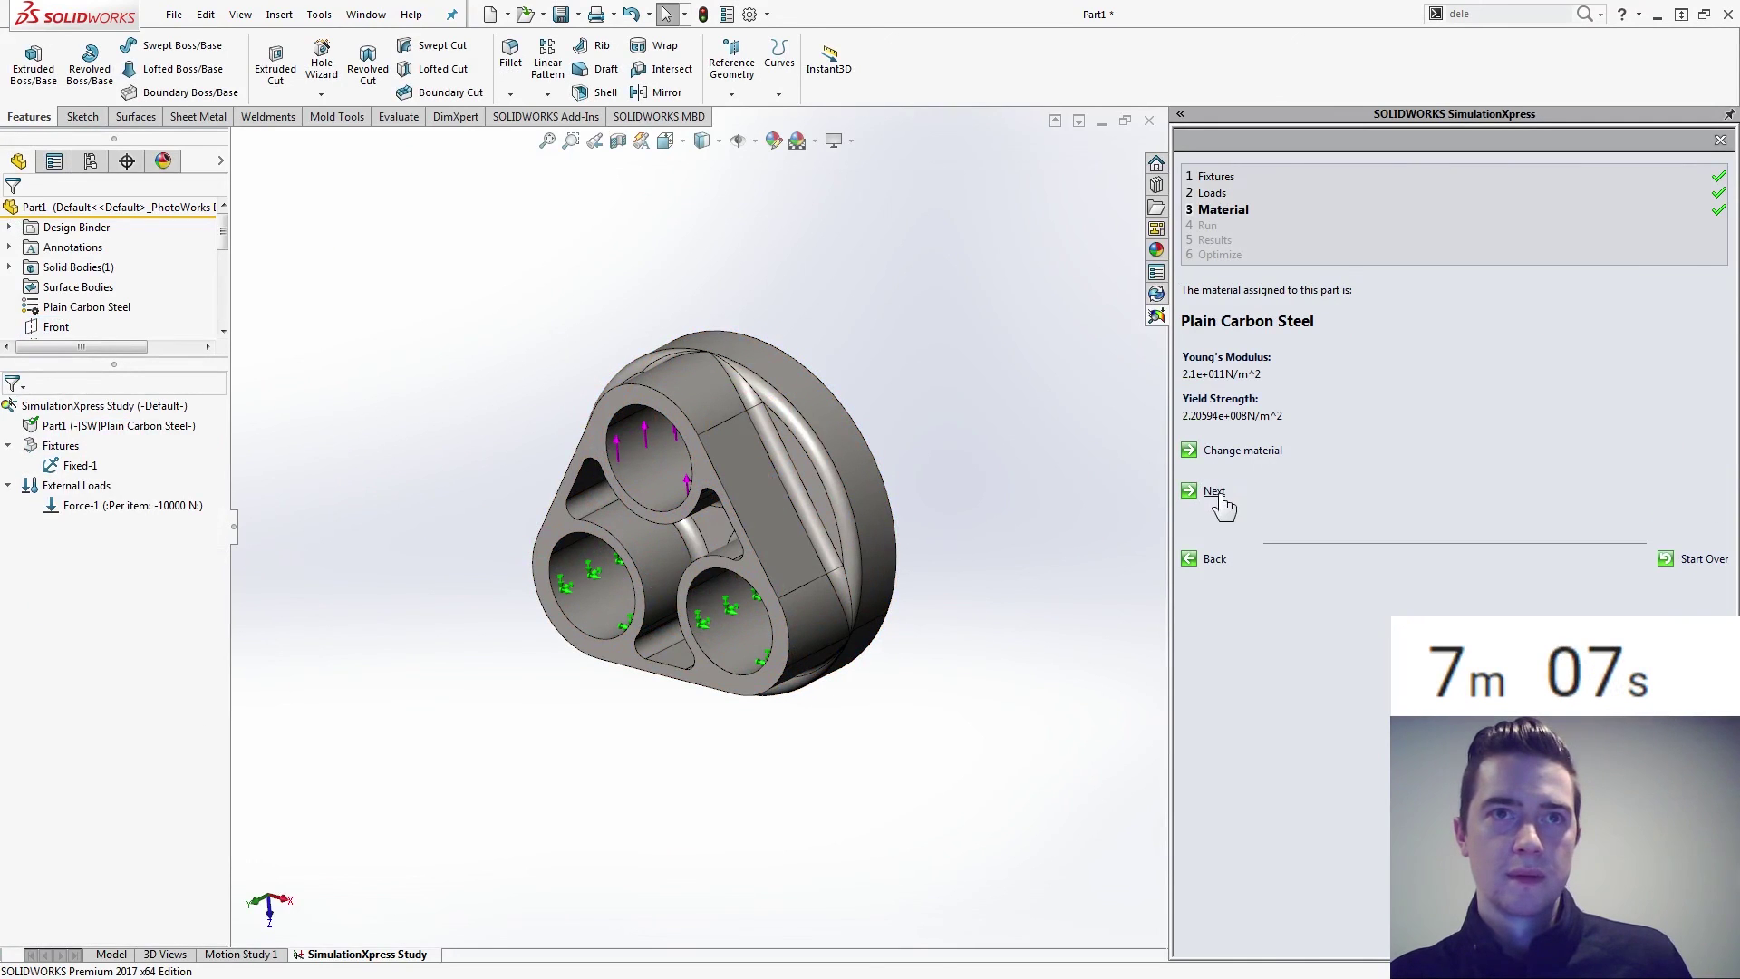
{"action": "left_click", "coordinate": [1214, 492]}
{"action": "left_click", "coordinate": [1238, 389]}
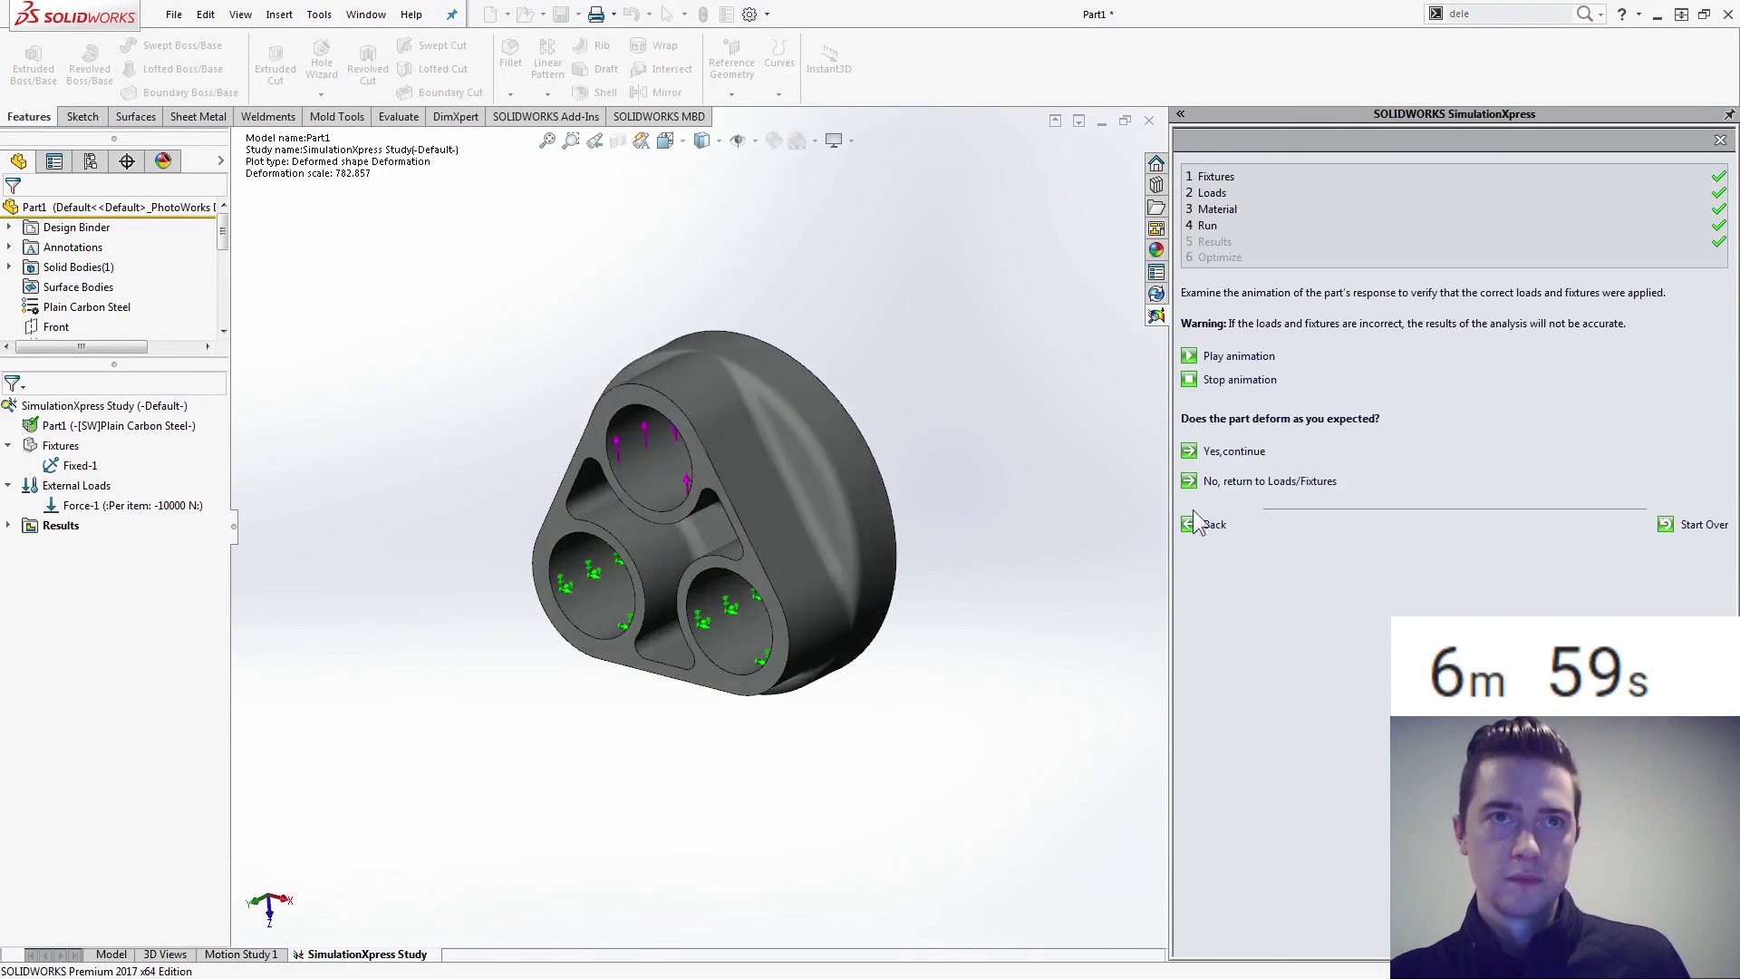
{"action": "left_click", "coordinate": [1233, 452]}
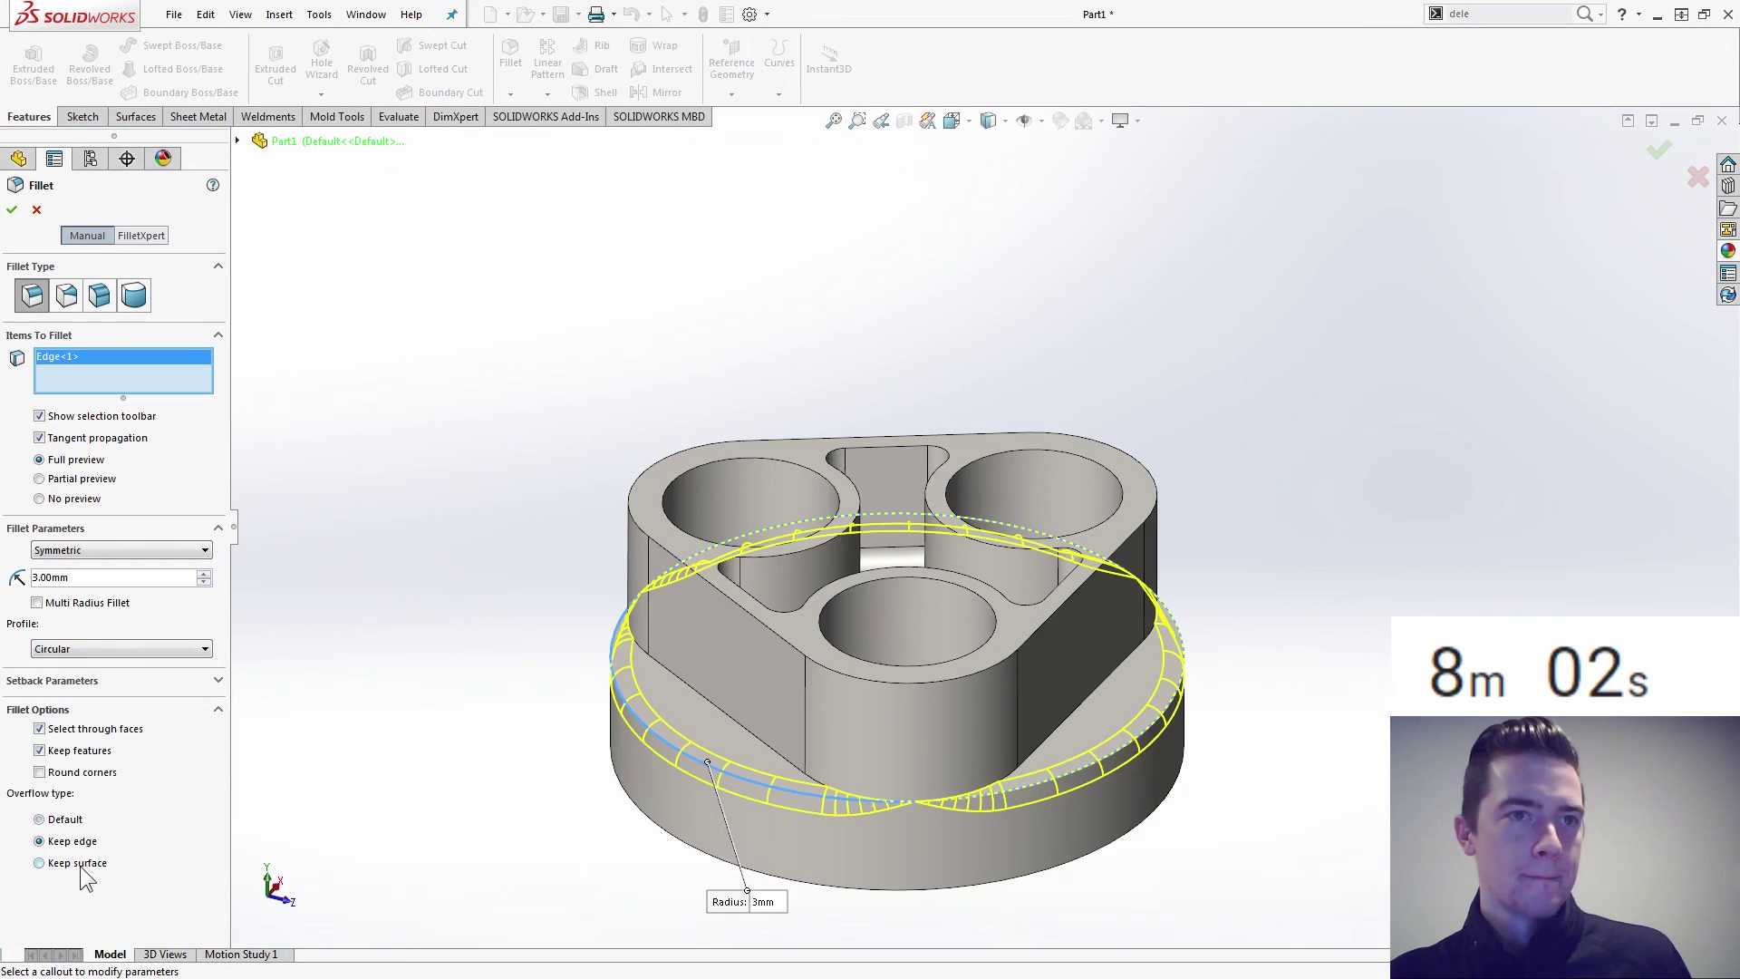
Set the overflow type of the 3 mm fillet on the base's top outer edge to Keep surface.
{"action": "left_click", "coordinate": [79, 863]}
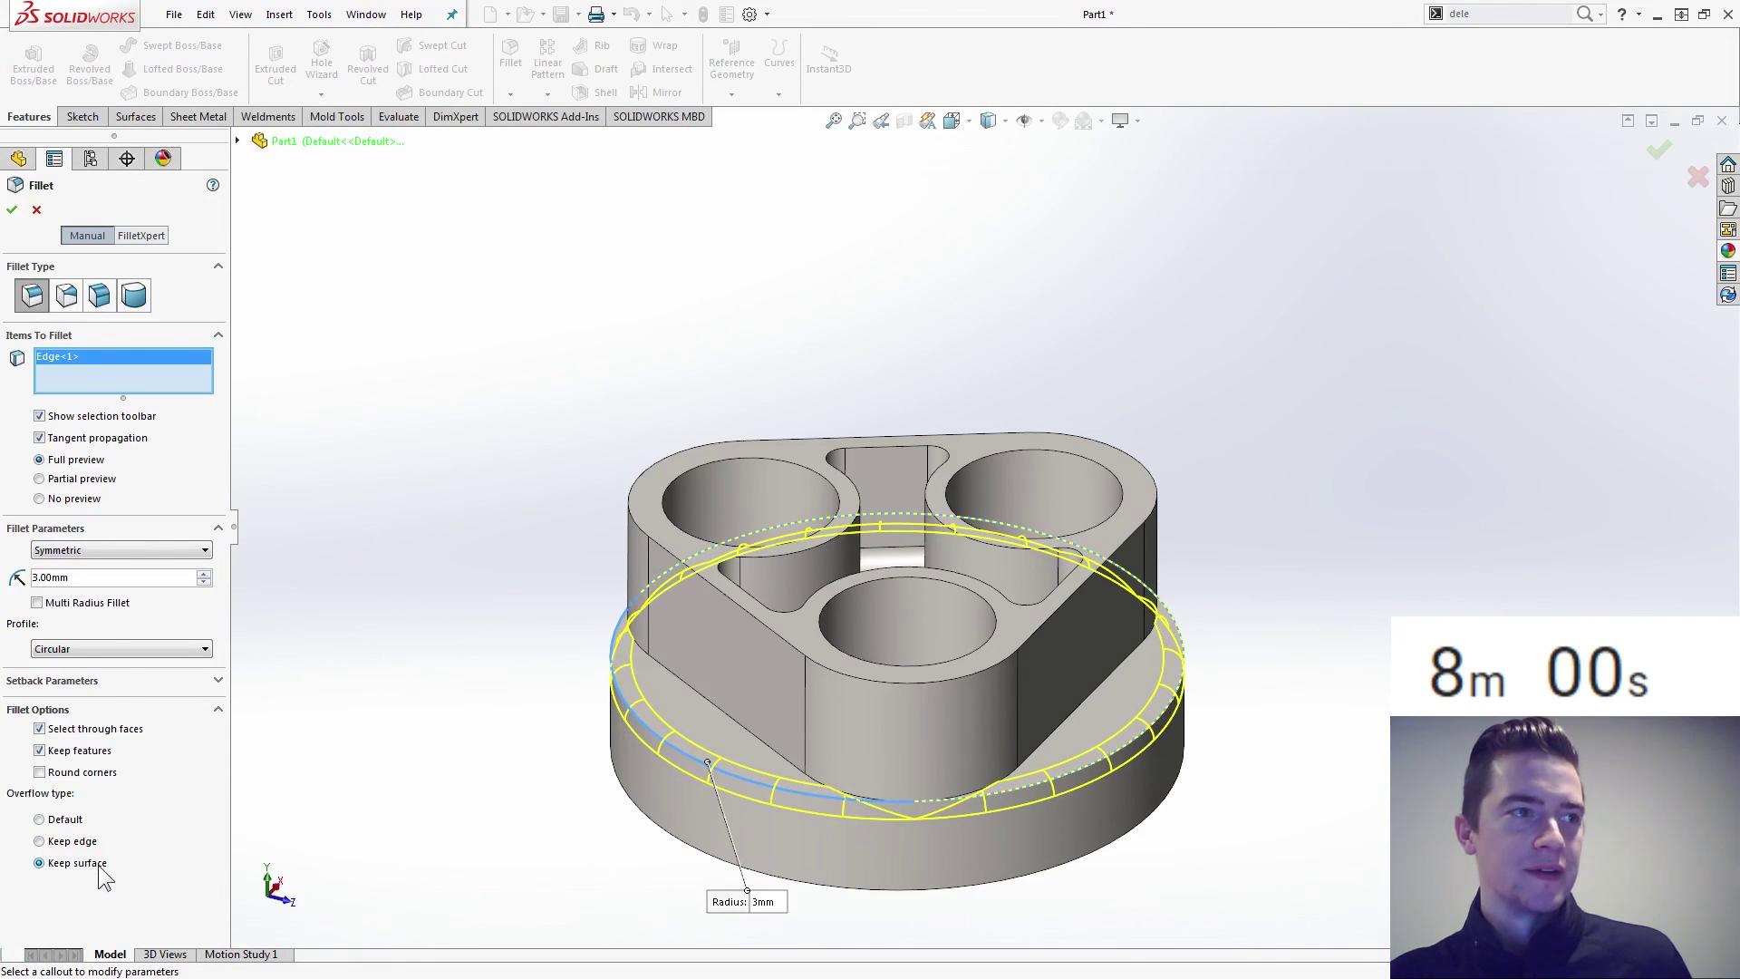